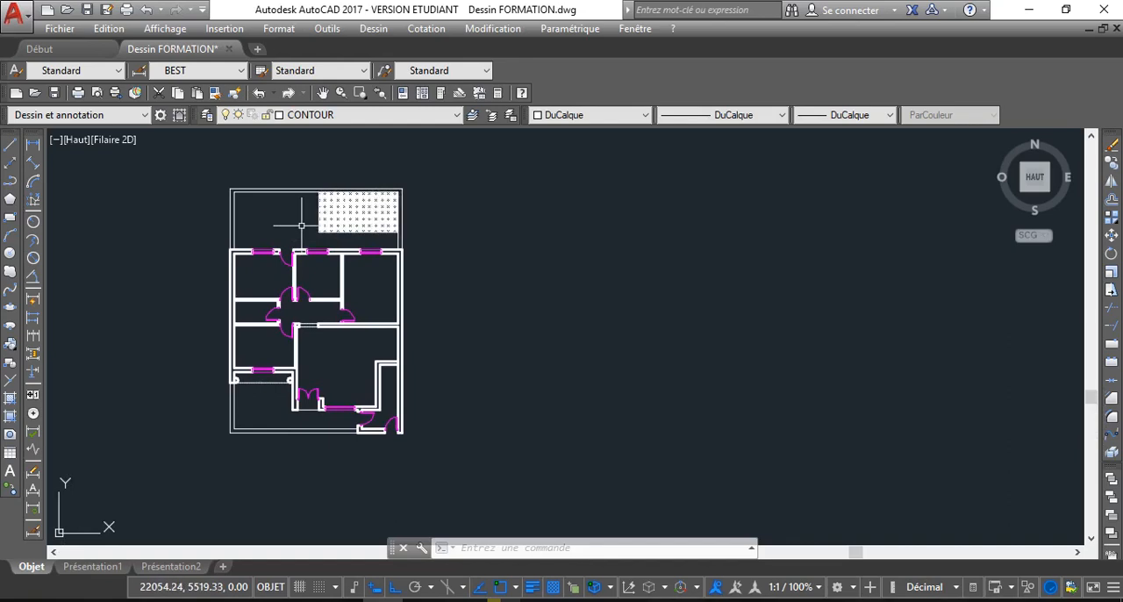
Examine the house floor plan, from its overall layout to the central hallway doors and surrounding rooms
scroll(338, 220, down, 4)
scroll(331, 262, up, 4)
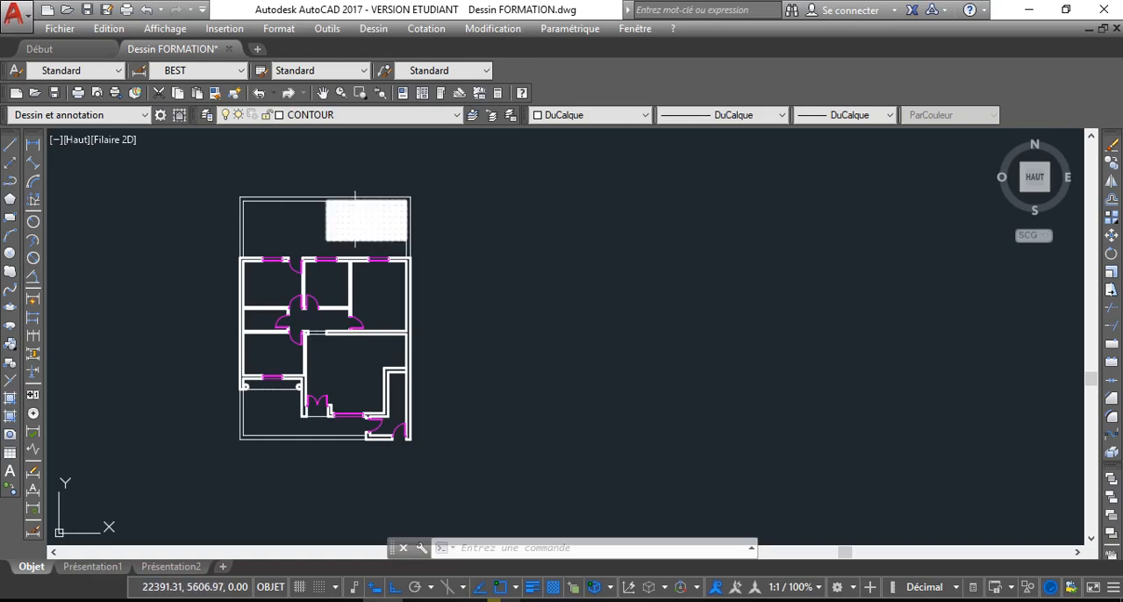
scroll(355, 208, down, 2)
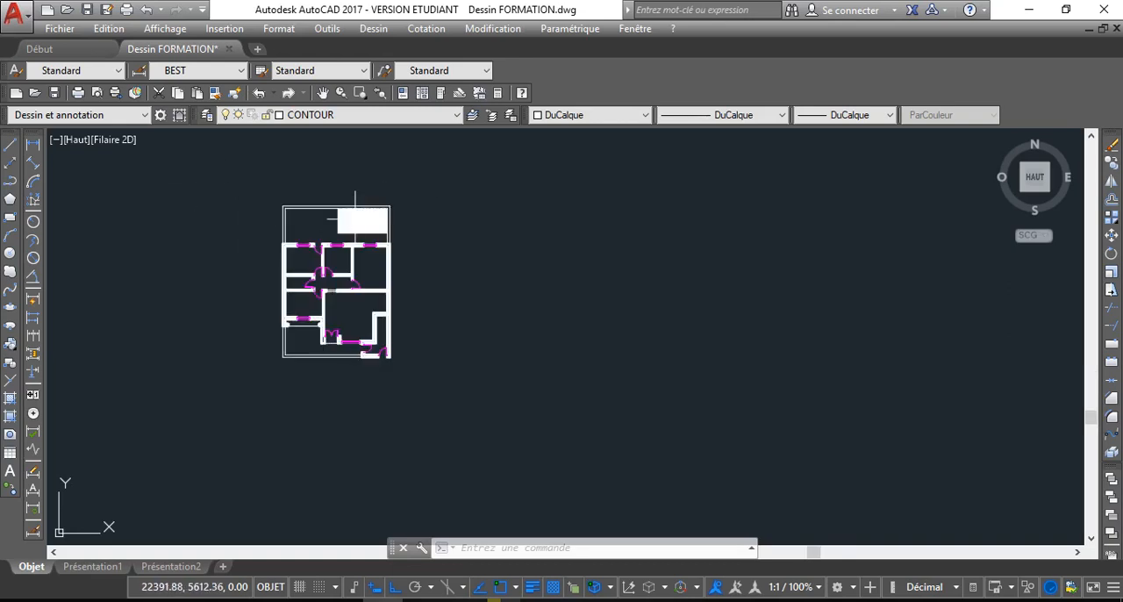
scroll(356, 227, up, 2)
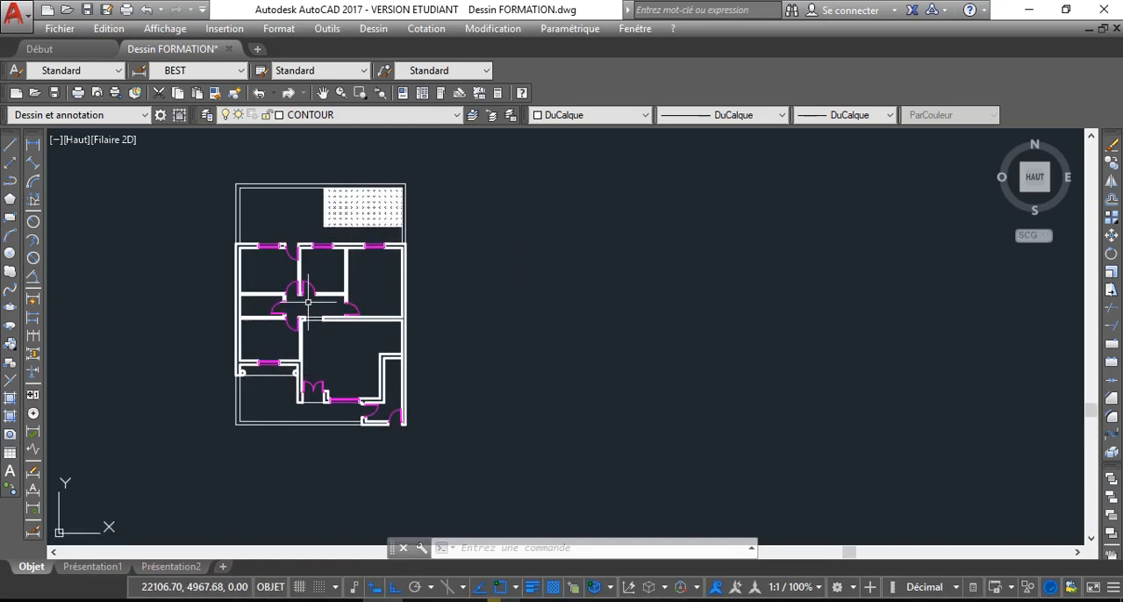
scroll(307, 307, down, 2)
scroll(305, 303, up, 3)
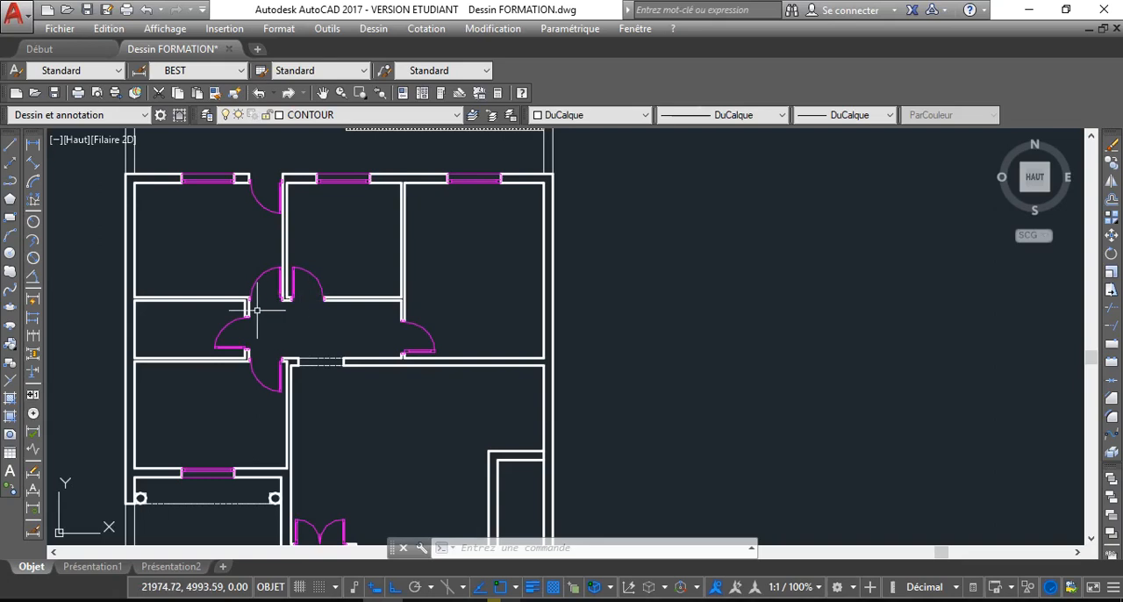
scroll(263, 306, down, 2)
scroll(265, 304, up, 4)
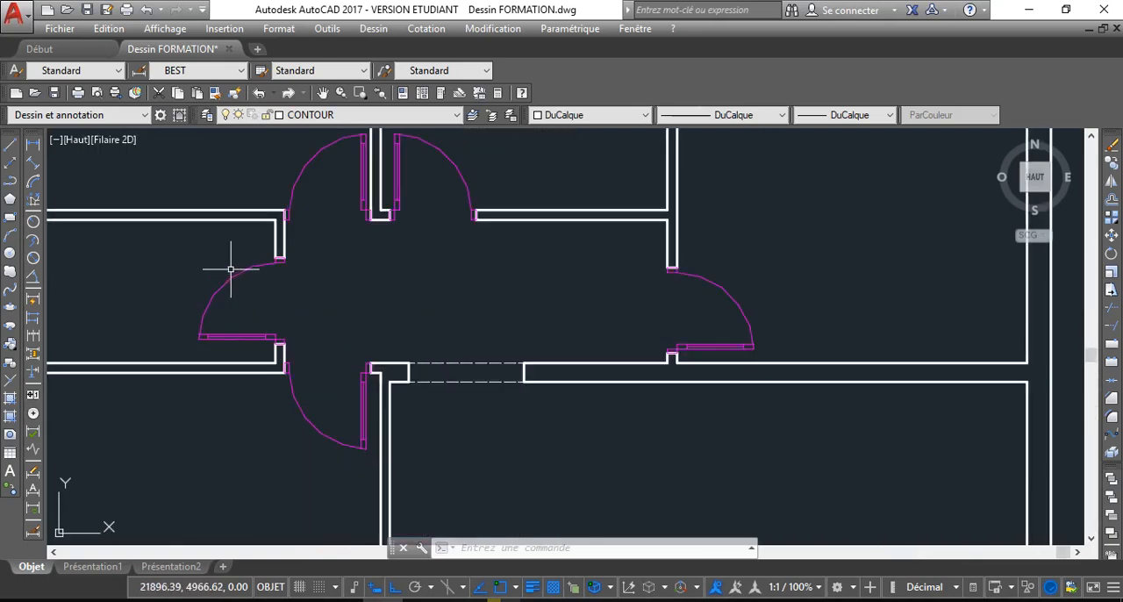
scroll(292, 272, down, 4)
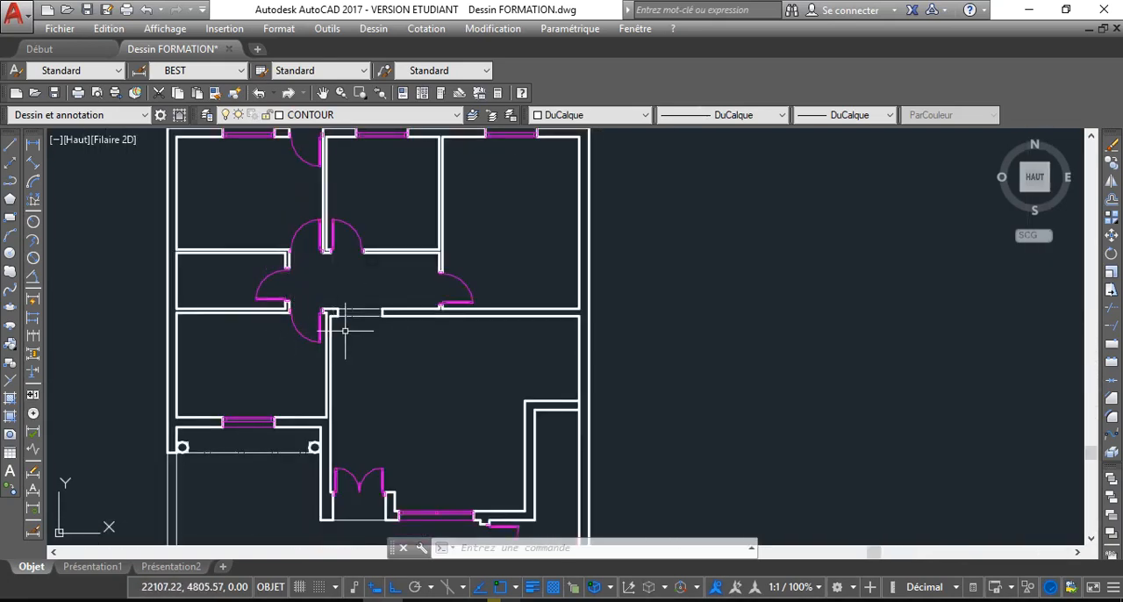
scroll(316, 303, down, 4)
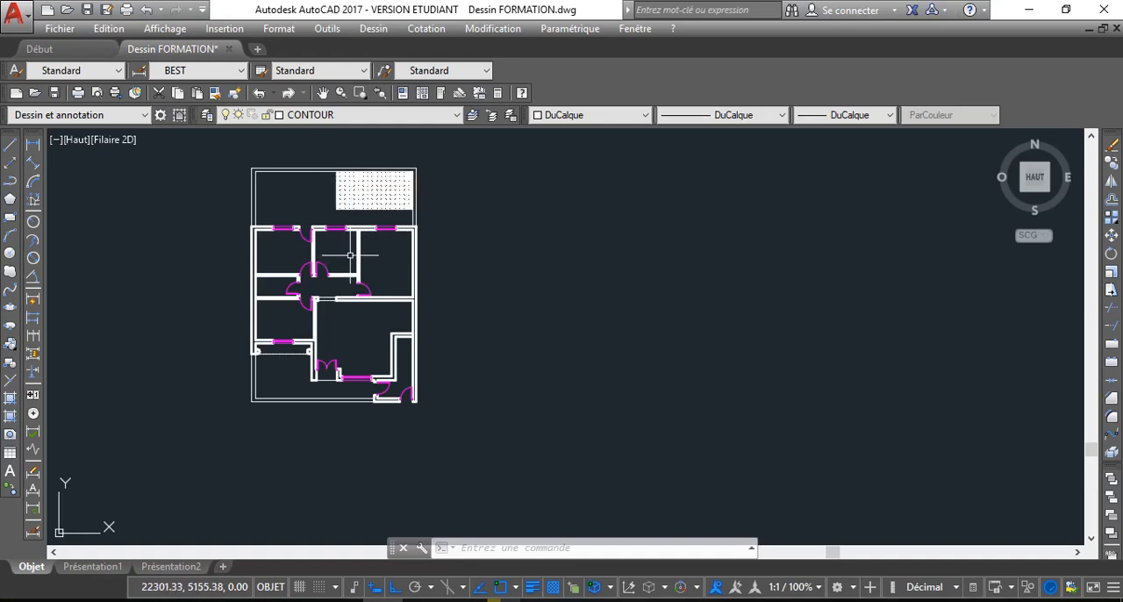
scroll(354, 274, down, 2)
scroll(348, 257, up, 2)
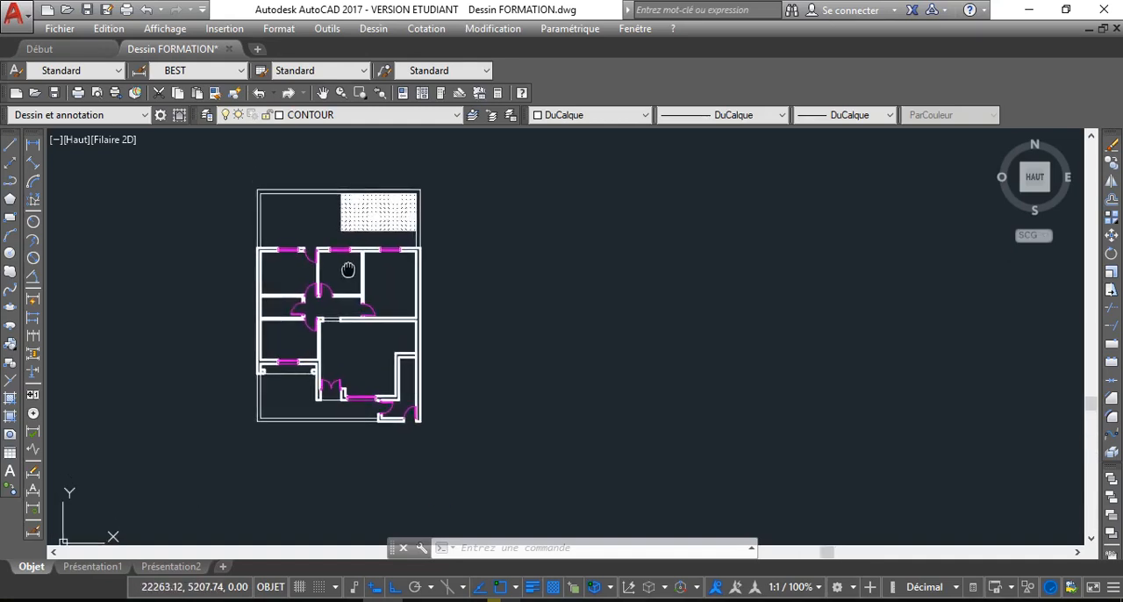
middle_drag(343, 265, 334, 239)
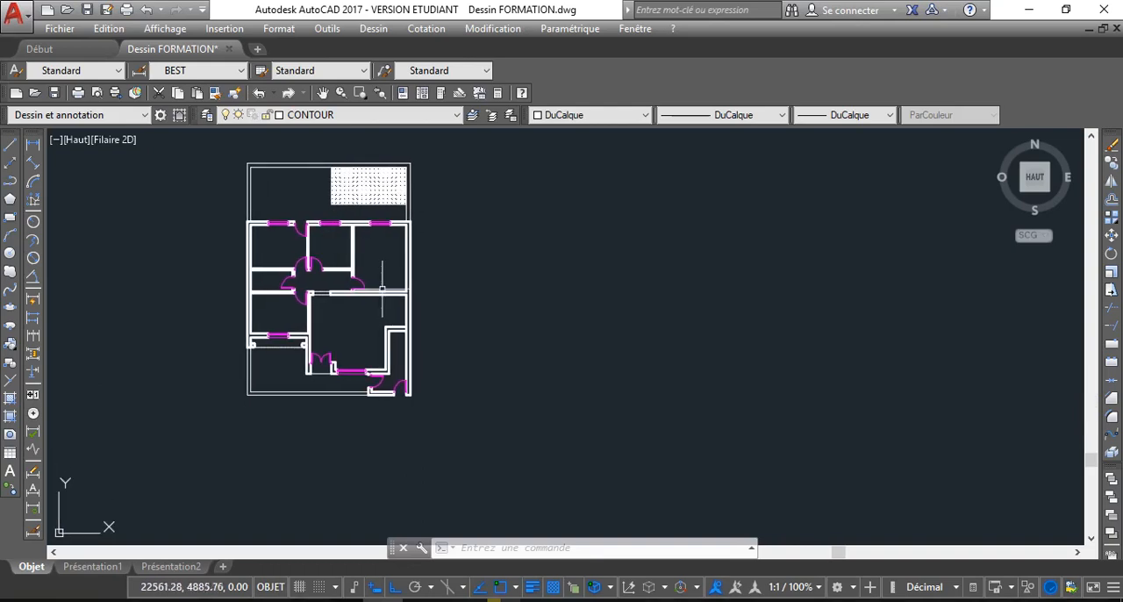
Review the layers available in the drawing and choose CONTOUR as the current layer
click(344, 118)
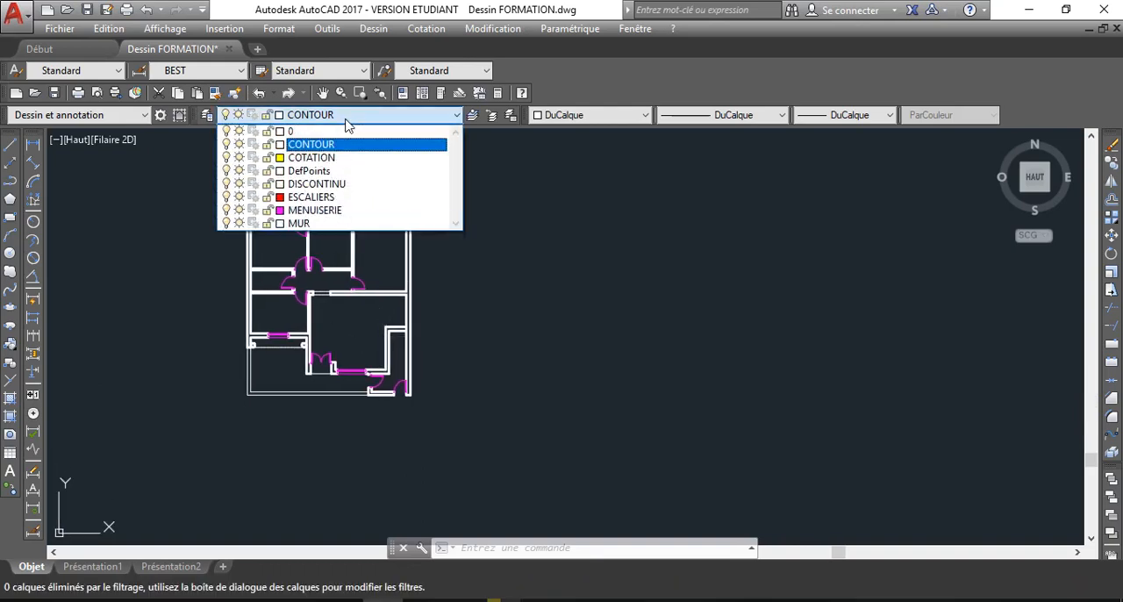
click(349, 119)
scroll(299, 225, up, 3)
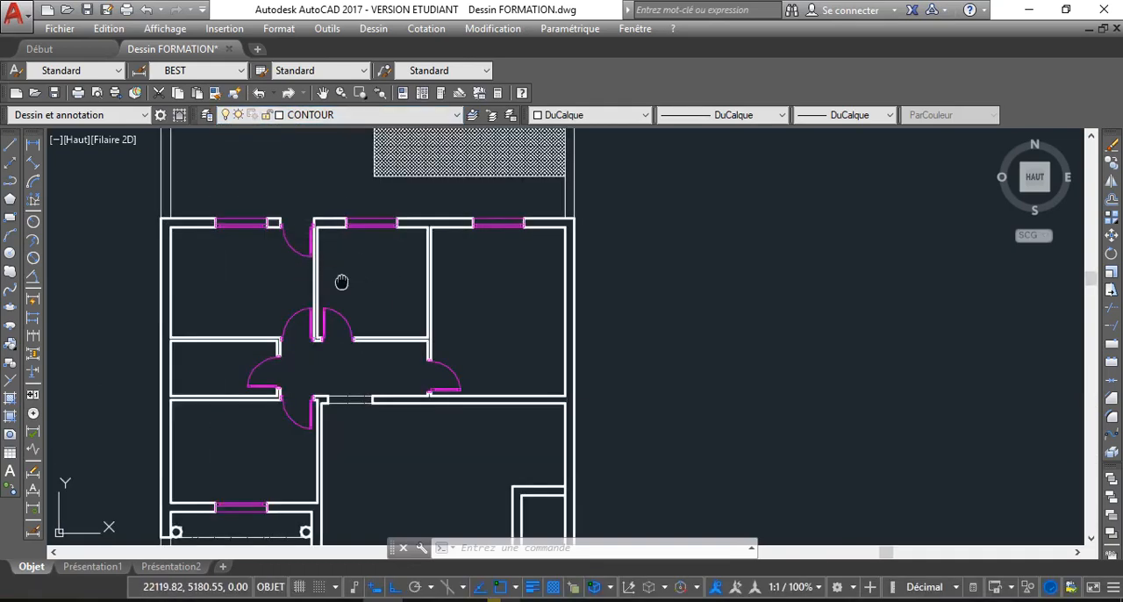
scroll(342, 281, down, 1)
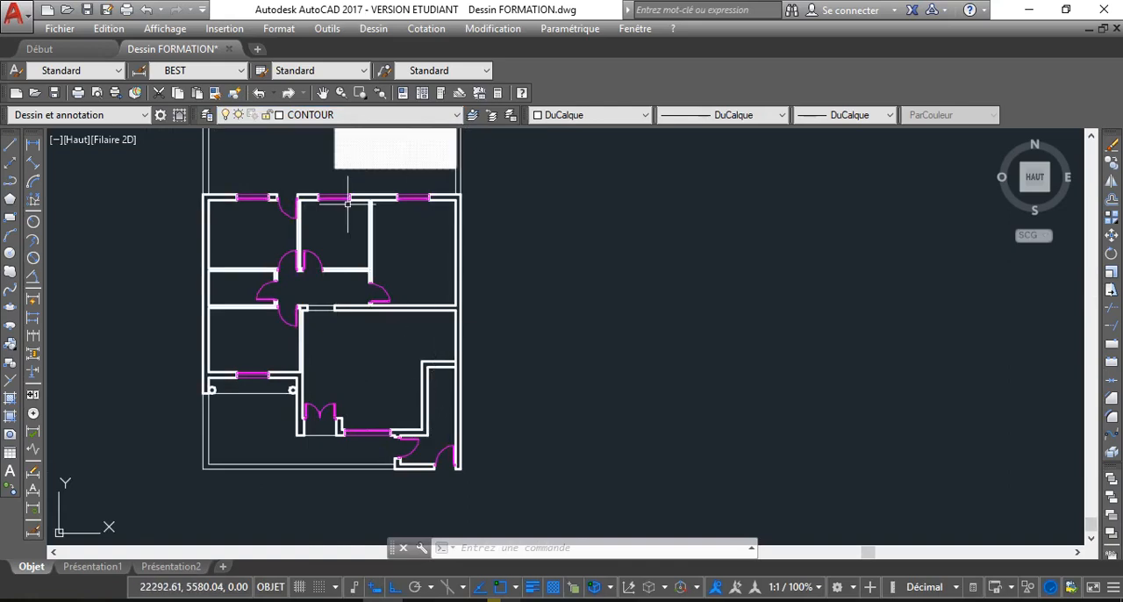
click(378, 115)
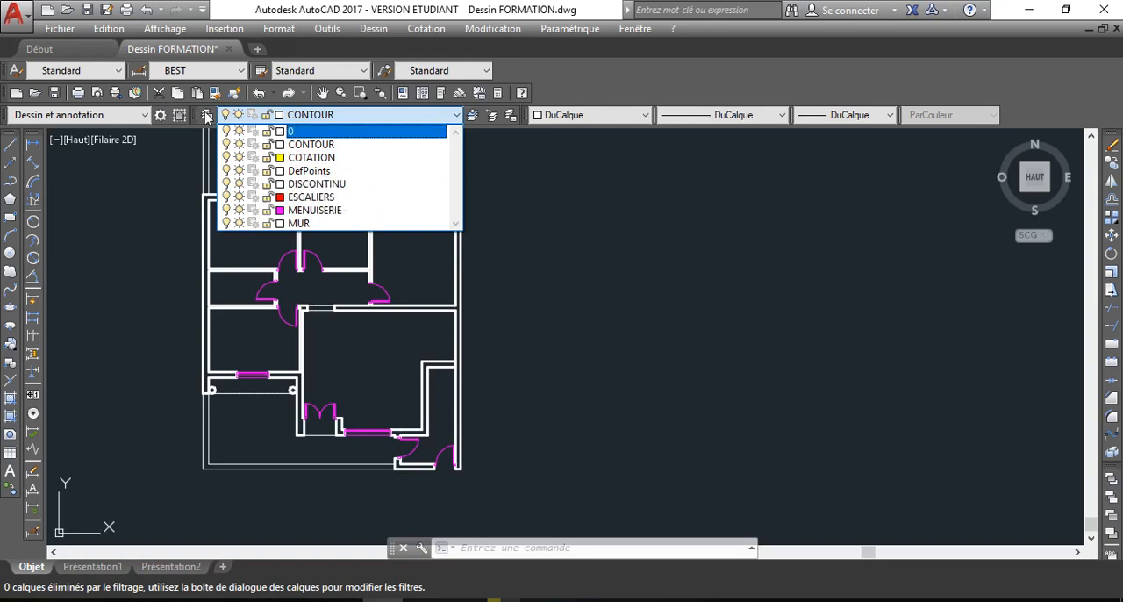
click(298, 144)
Create a trial layer in the layer properties manager and delete it again
click(207, 115)
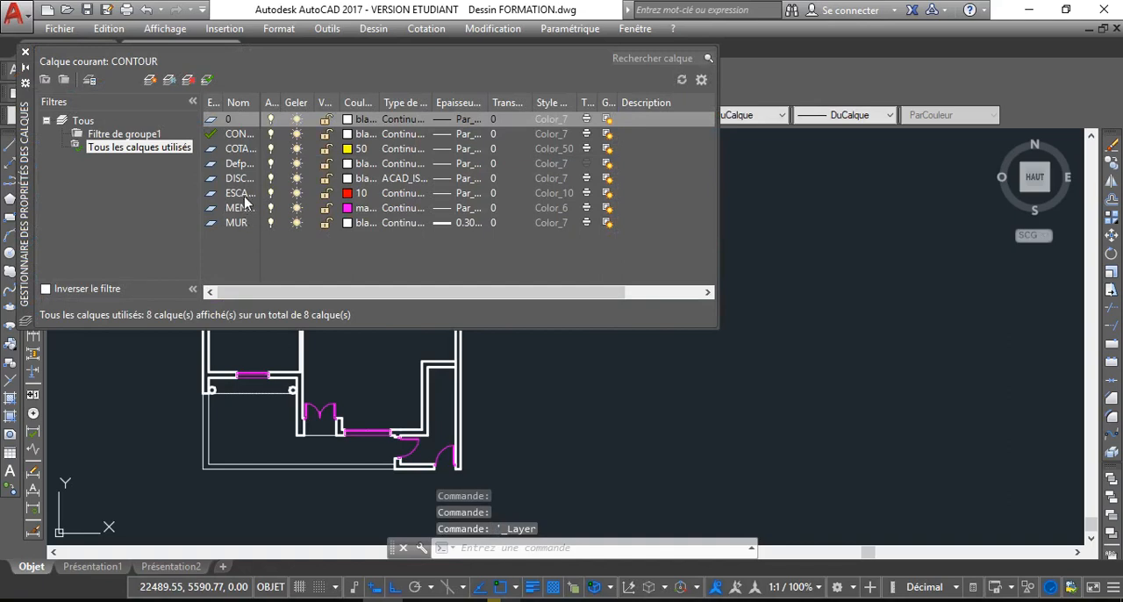
click(150, 80)
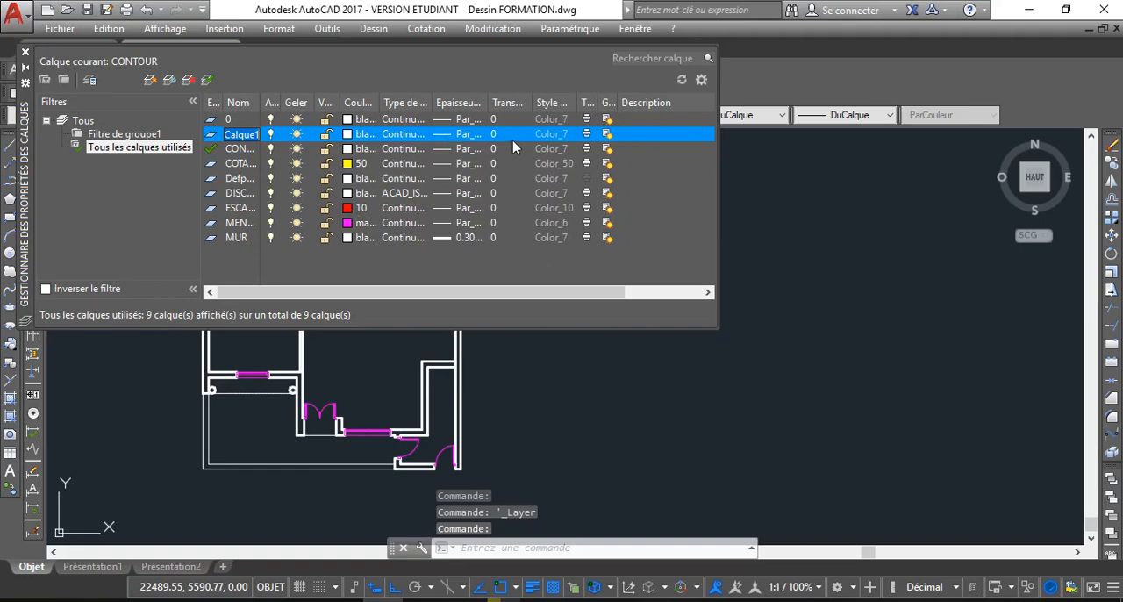
click(640, 208)
click(360, 133)
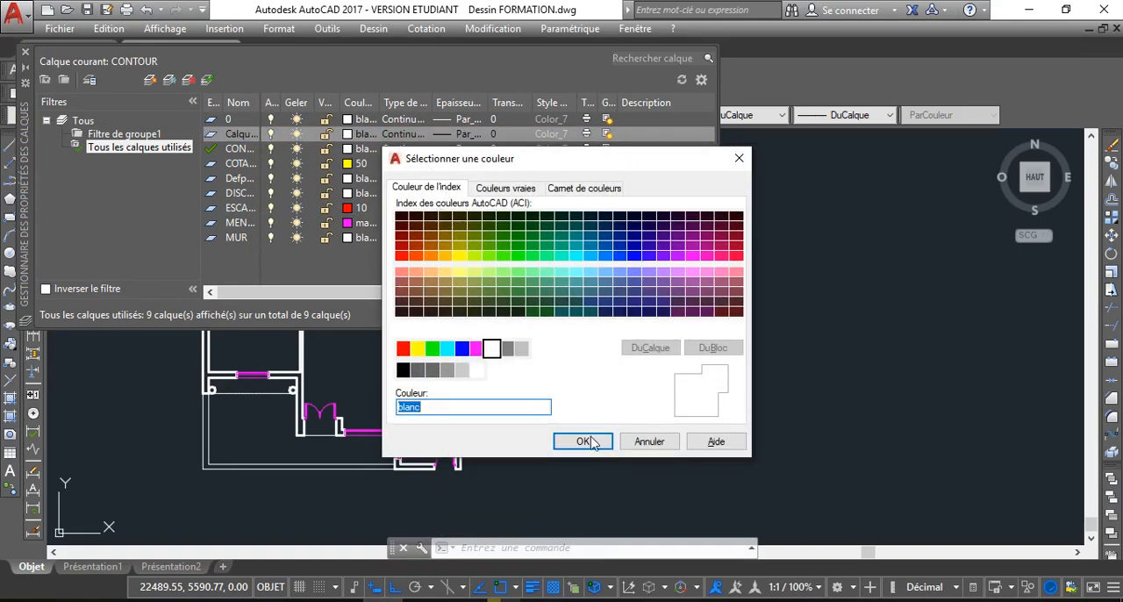
click(643, 446)
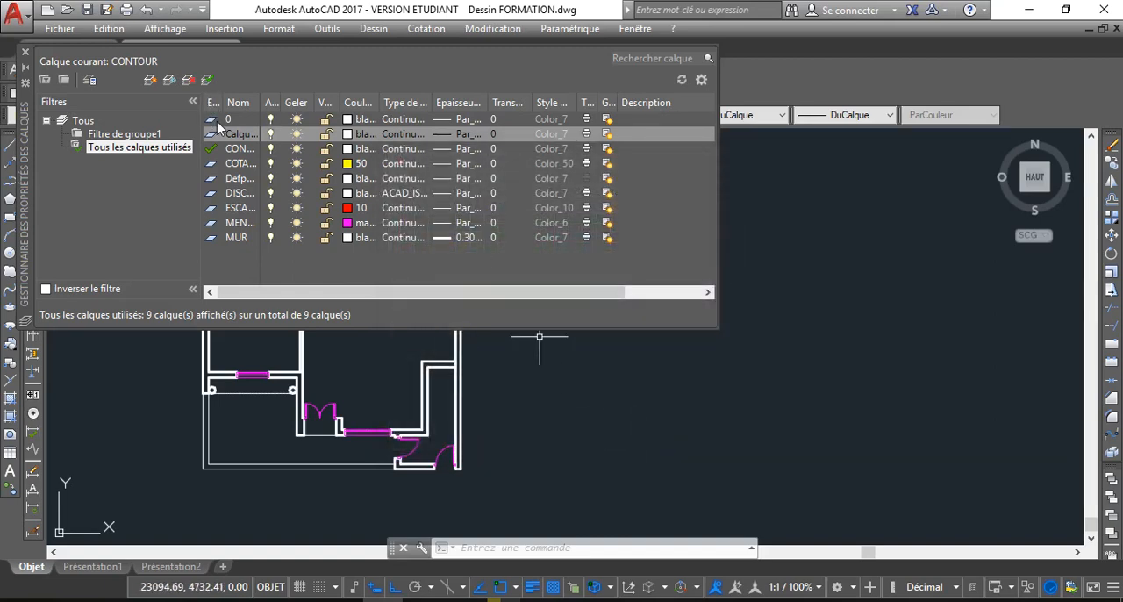
click(190, 83)
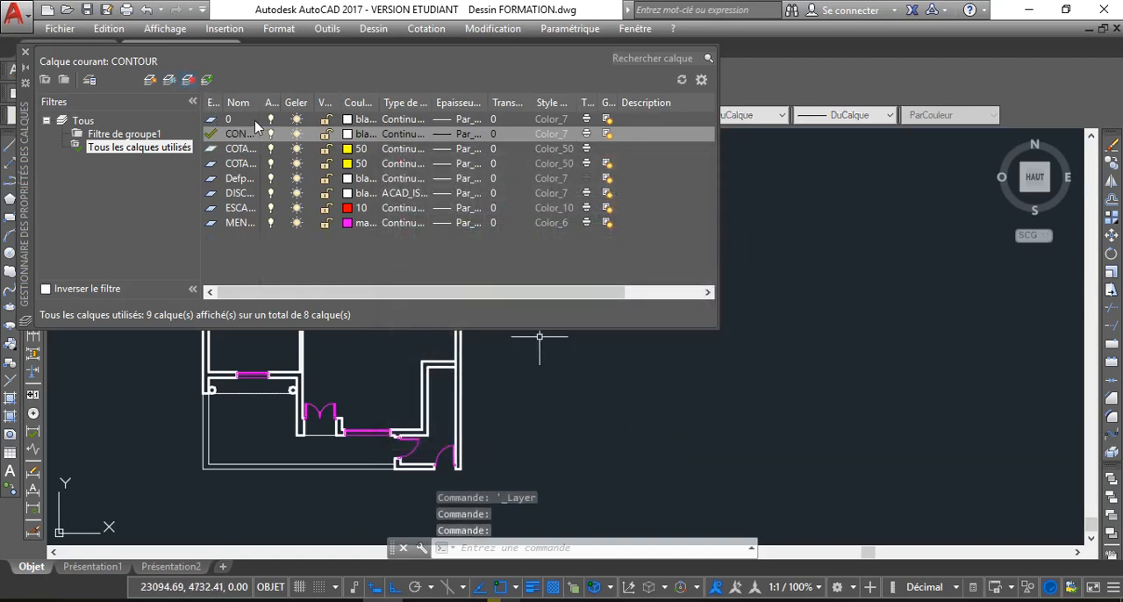
click(25, 52)
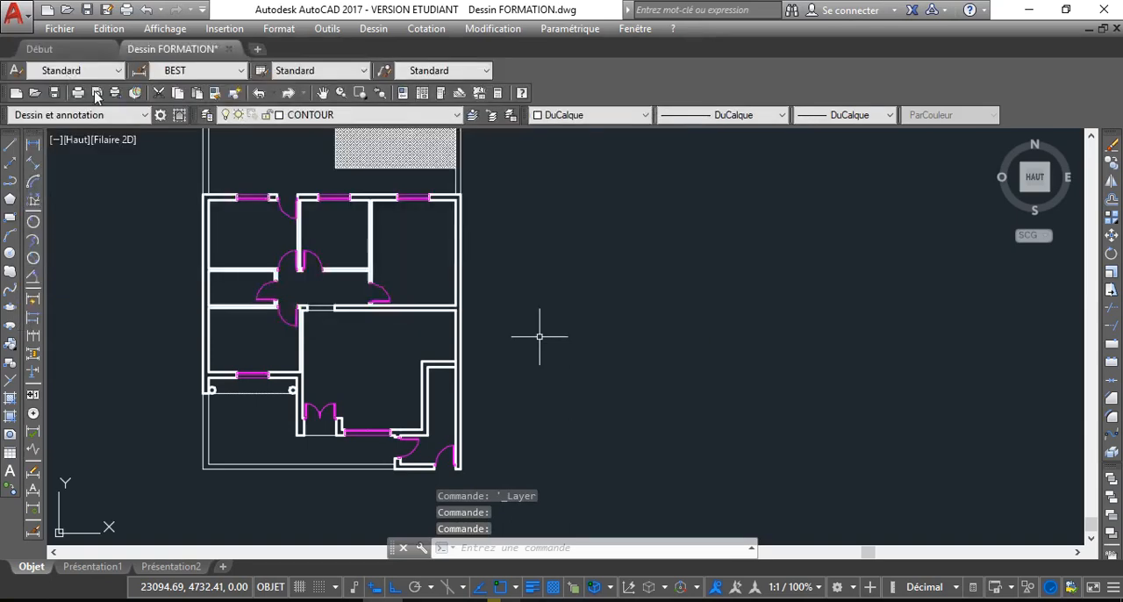
Make ESCALIERS the current layer for the stair work
click(302, 114)
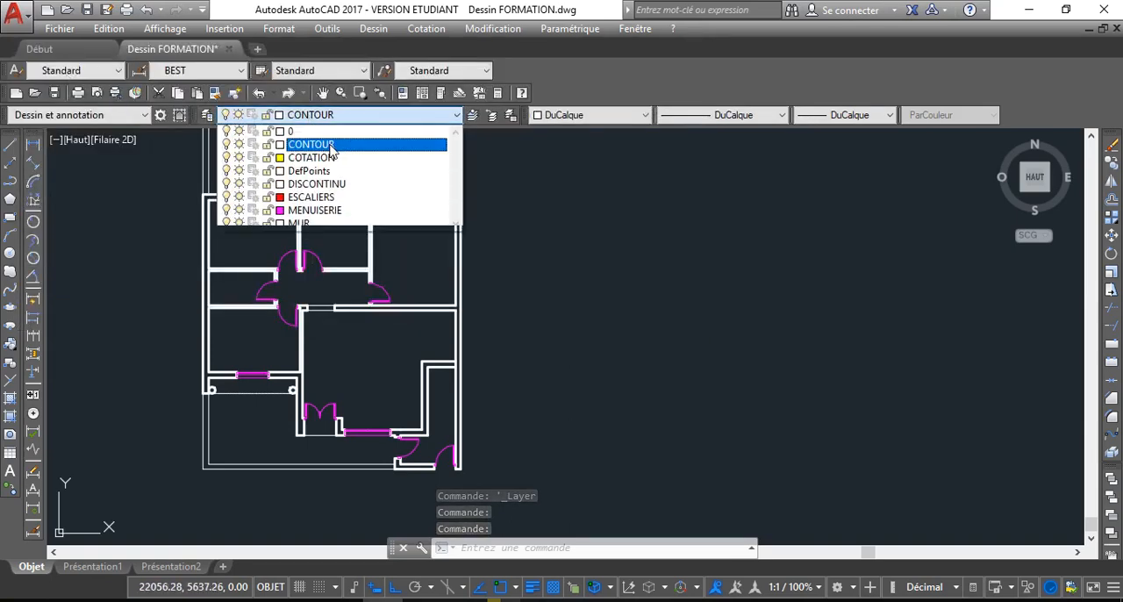
click(325, 198)
scroll(401, 386, up, 5)
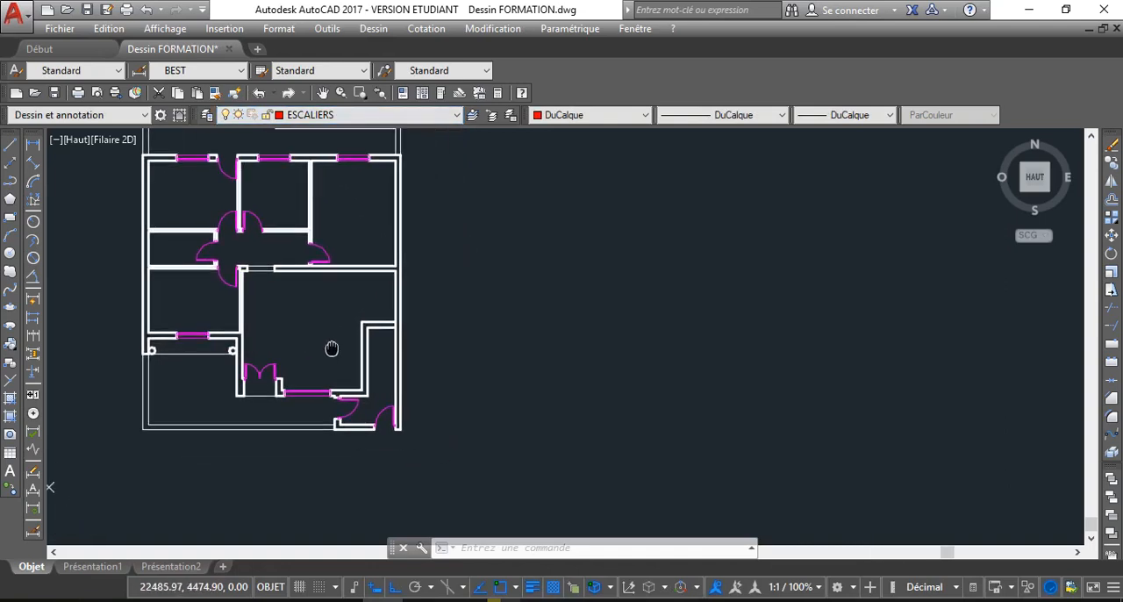
scroll(393, 313, up, 1)
scroll(389, 309, down, 3)
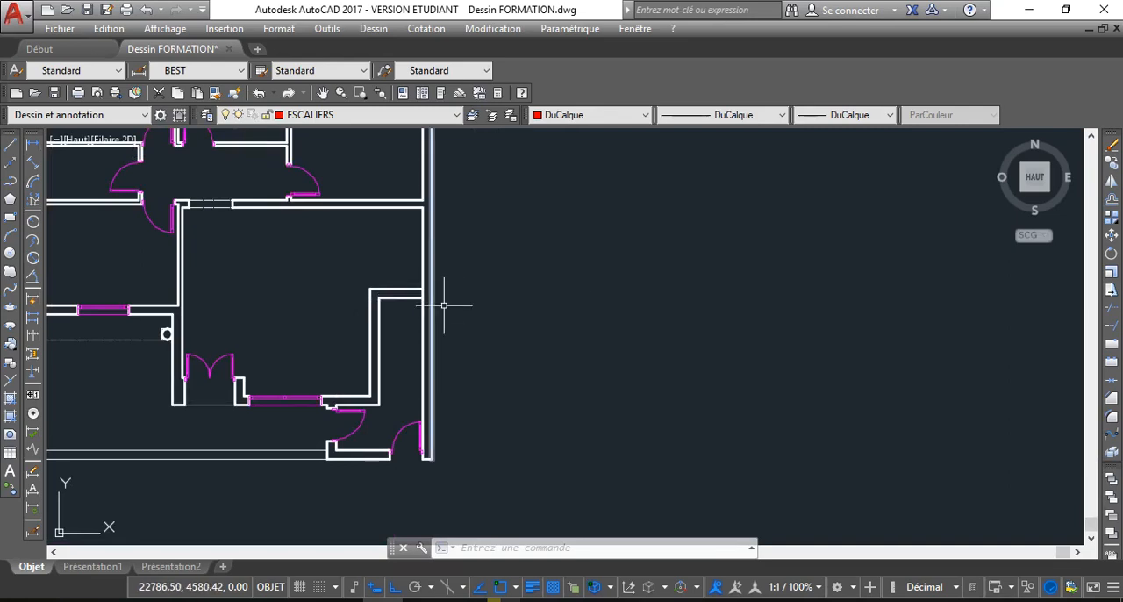
Offset the inner line of the stairwell's upper wall 30 units downward to form the first stair tread line
scroll(424, 306, up, 7)
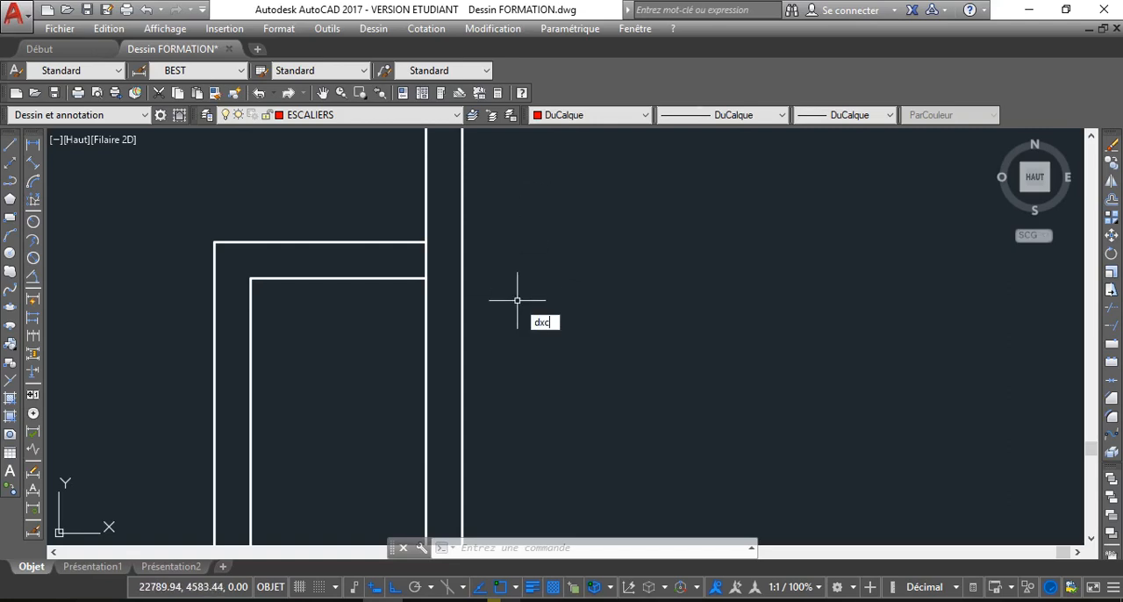
key(BackSpace)
key(BackSpace)
text(c)
key(Return)
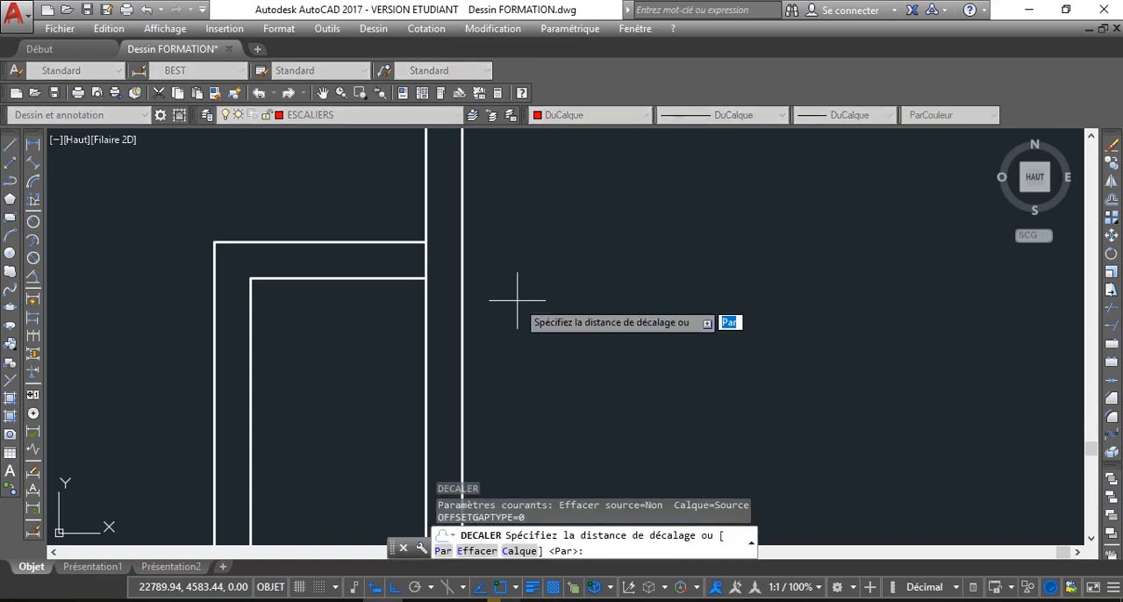
text(30)
key(Return)
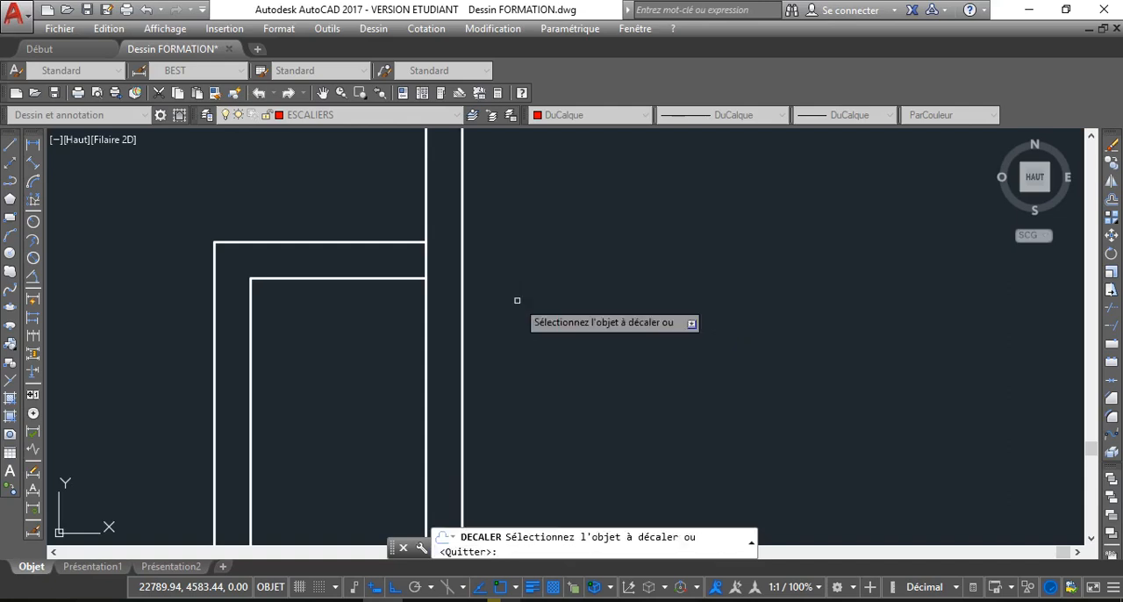
scroll(518, 205, down, 2)
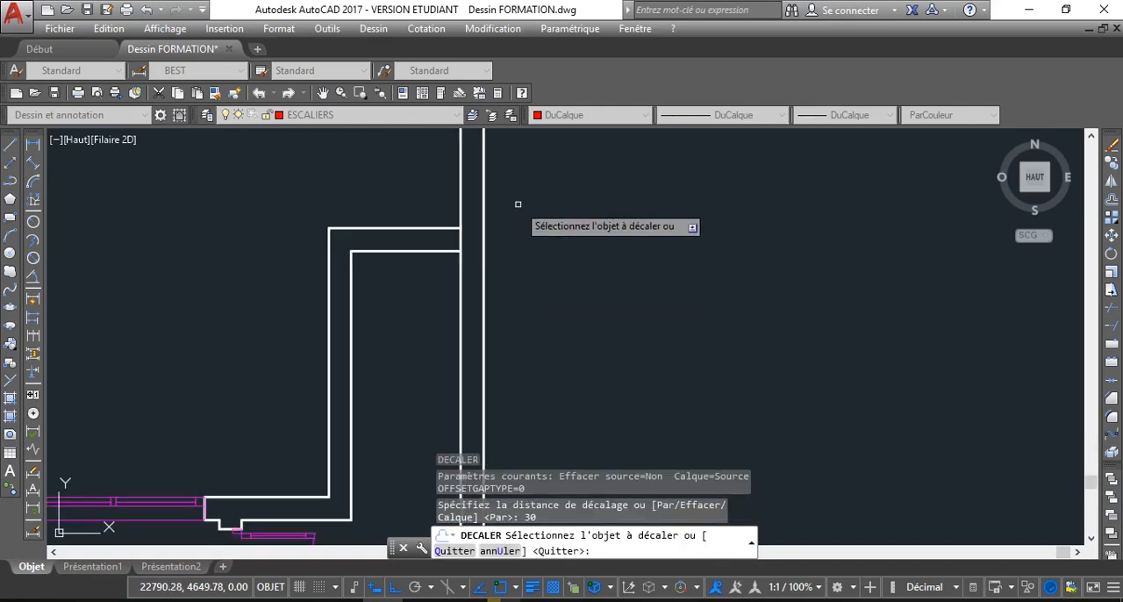
click(406, 252)
click(407, 287)
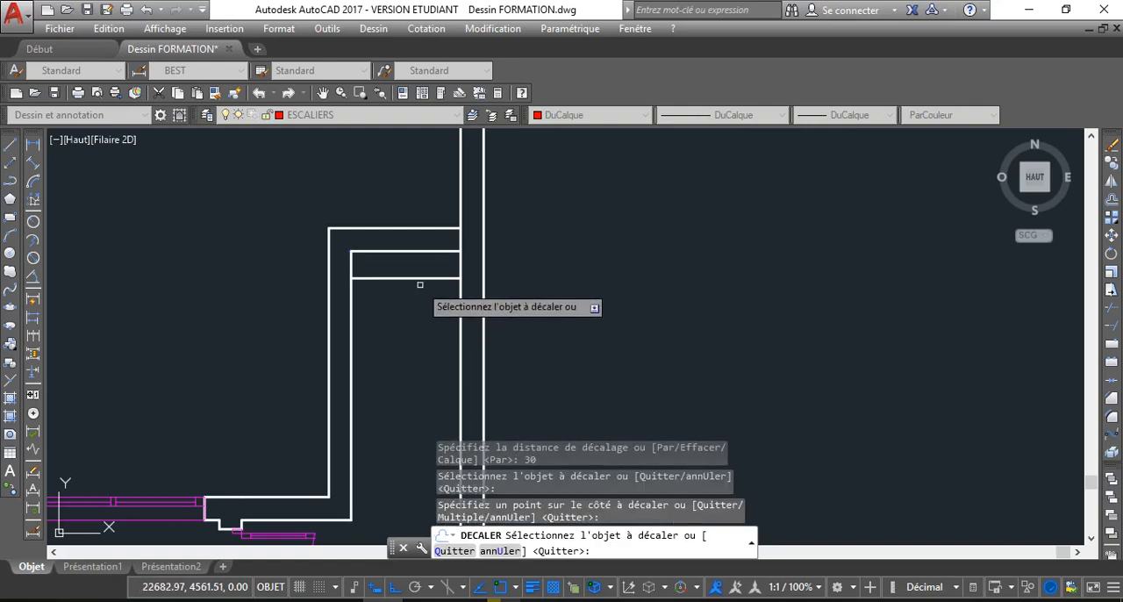
Add four more tread lines down the stairwell, offsetting each from the previous one by 30 units
click(419, 279)
click(409, 351)
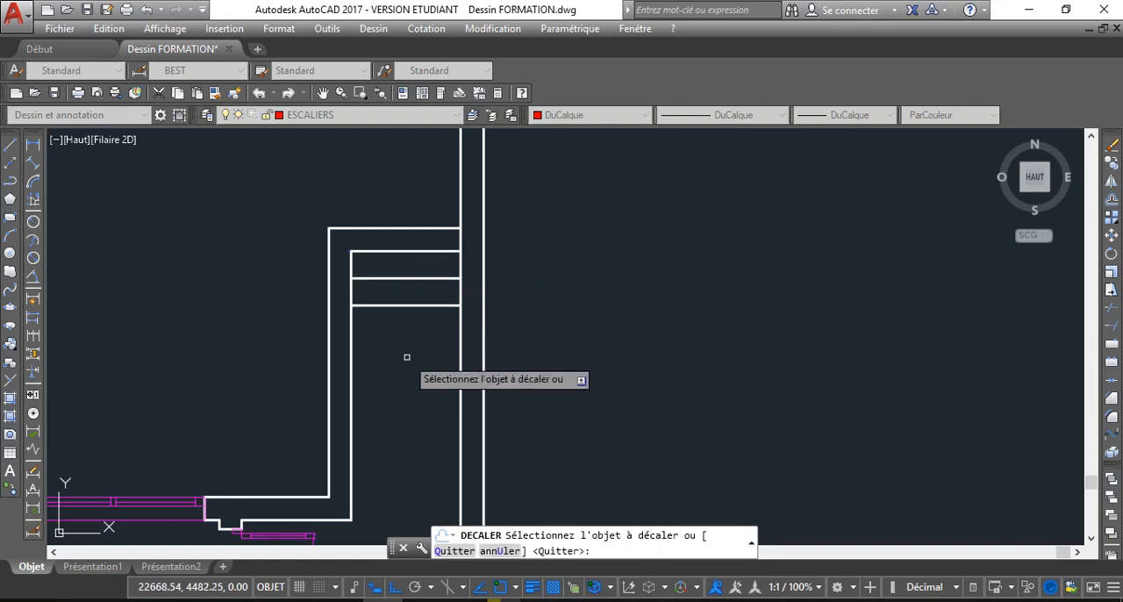
click(414, 305)
click(410, 362)
click(413, 333)
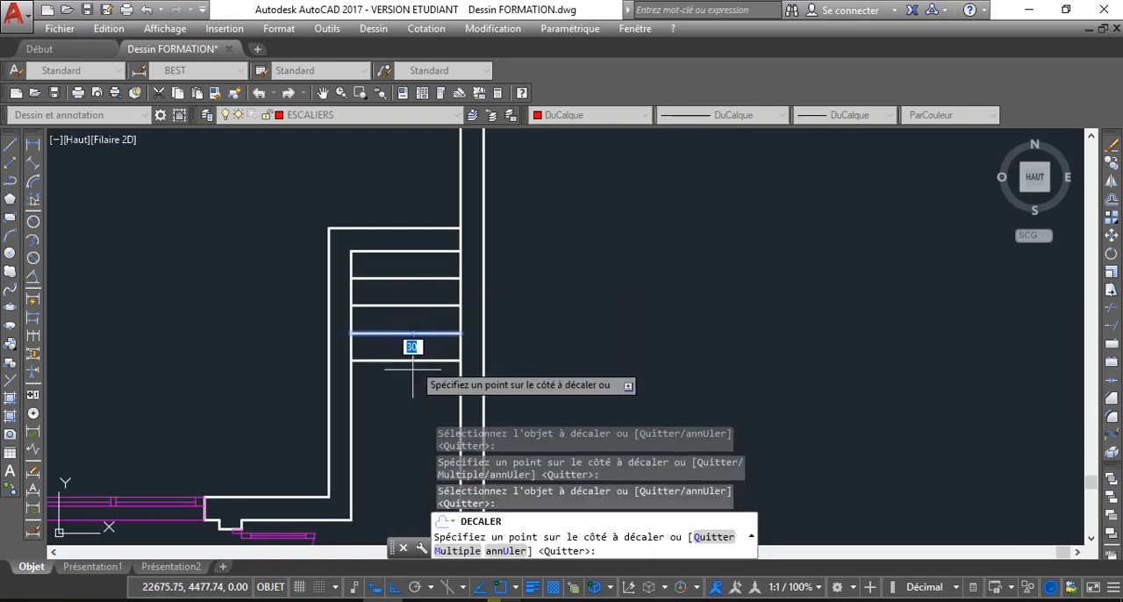
click(410, 359)
click(410, 360)
click(409, 405)
Complete the flight with five more tread lines at 30-unit offsets, reaching the stairwell's lower end, and finish the Offset command
scroll(382, 367, down, 2)
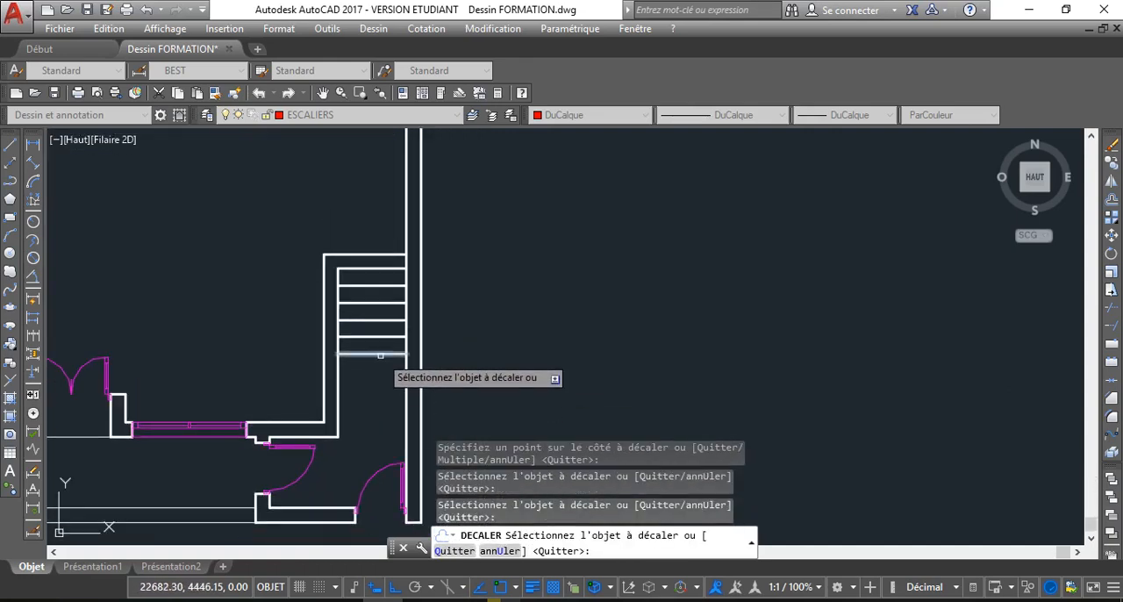
click(374, 356)
click(372, 383)
click(374, 374)
click(374, 400)
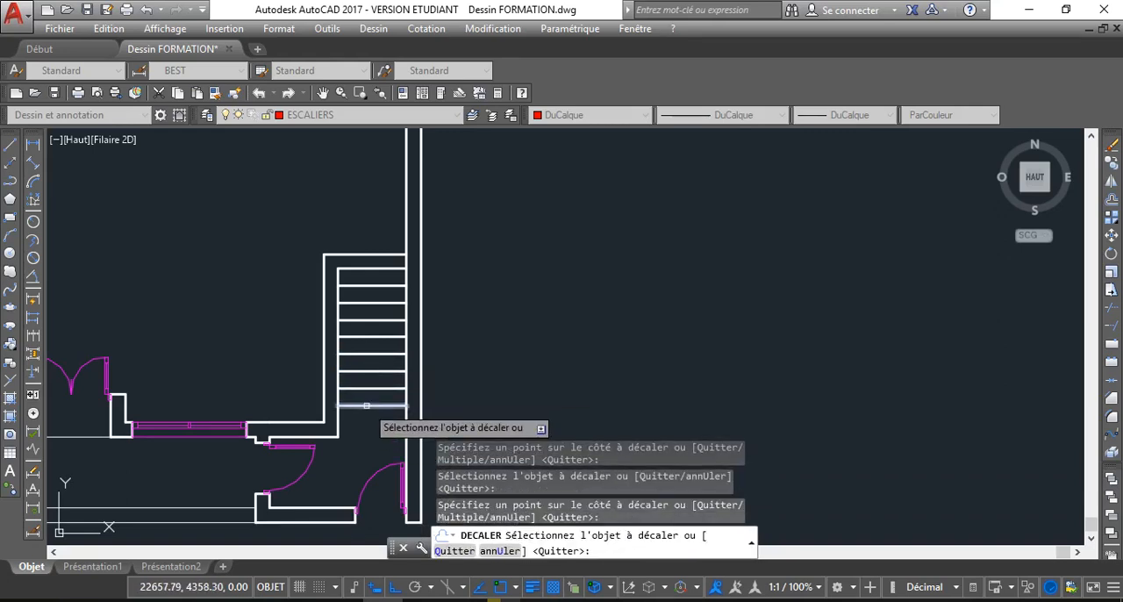
click(366, 406)
click(359, 434)
click(365, 421)
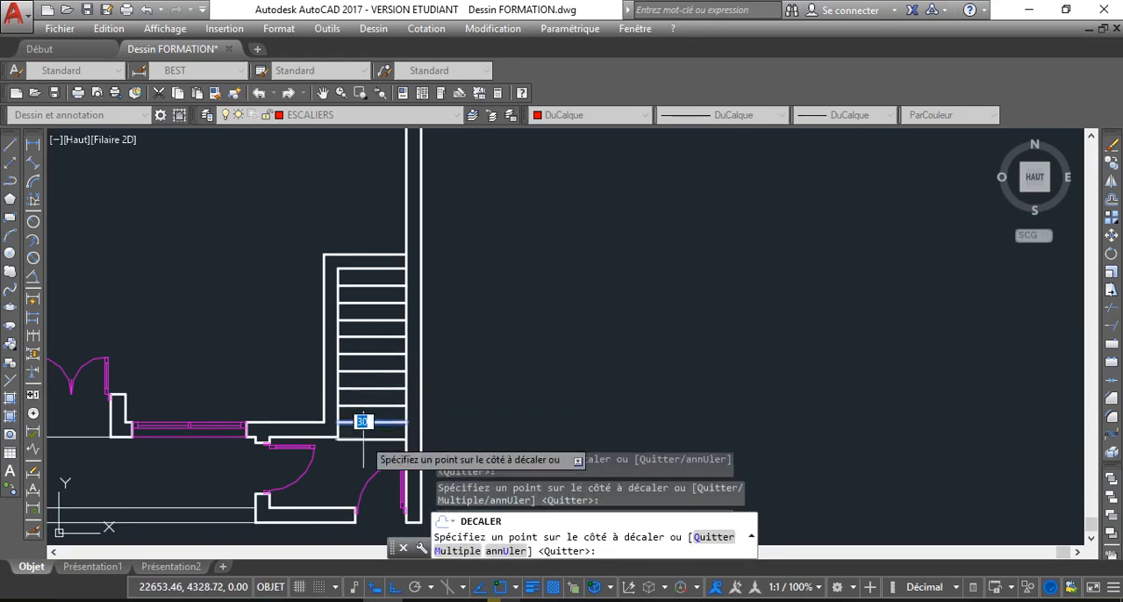
click(365, 439)
scroll(365, 441, up, 2)
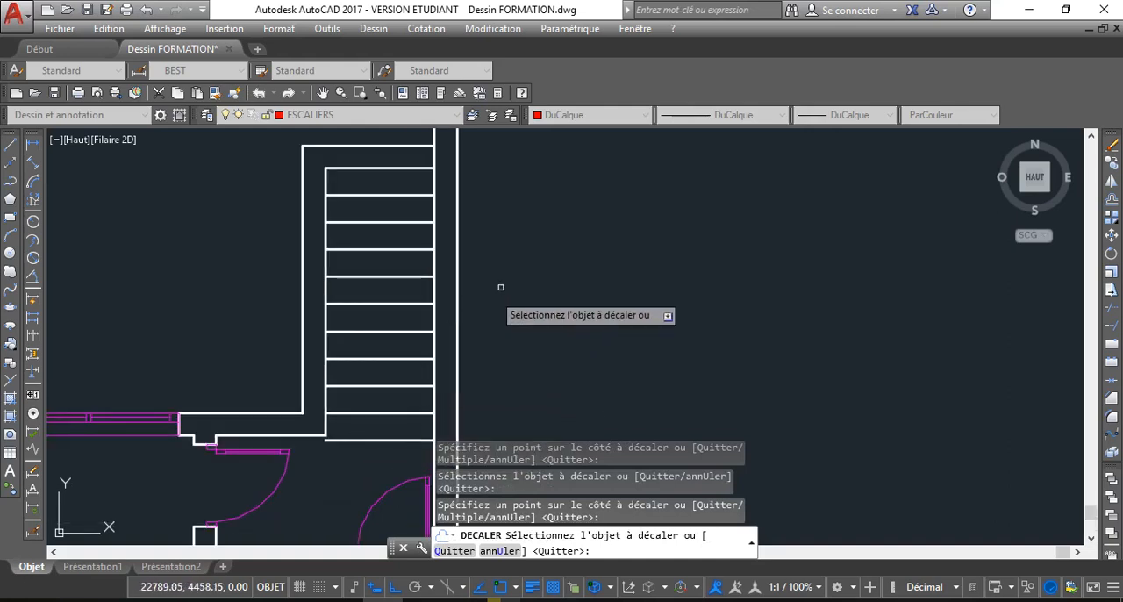
right_click(525, 275)
click(568, 302)
Move the ten tread lines in the stairwell onto the ESCALIERS layer and clear the selection
click(387, 460)
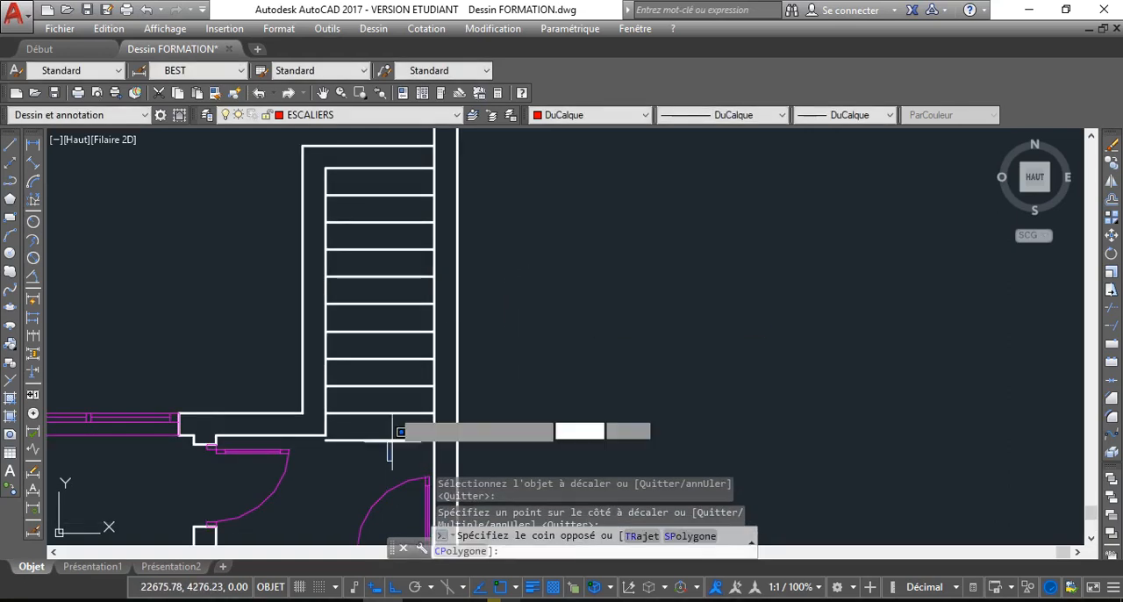
click(355, 162)
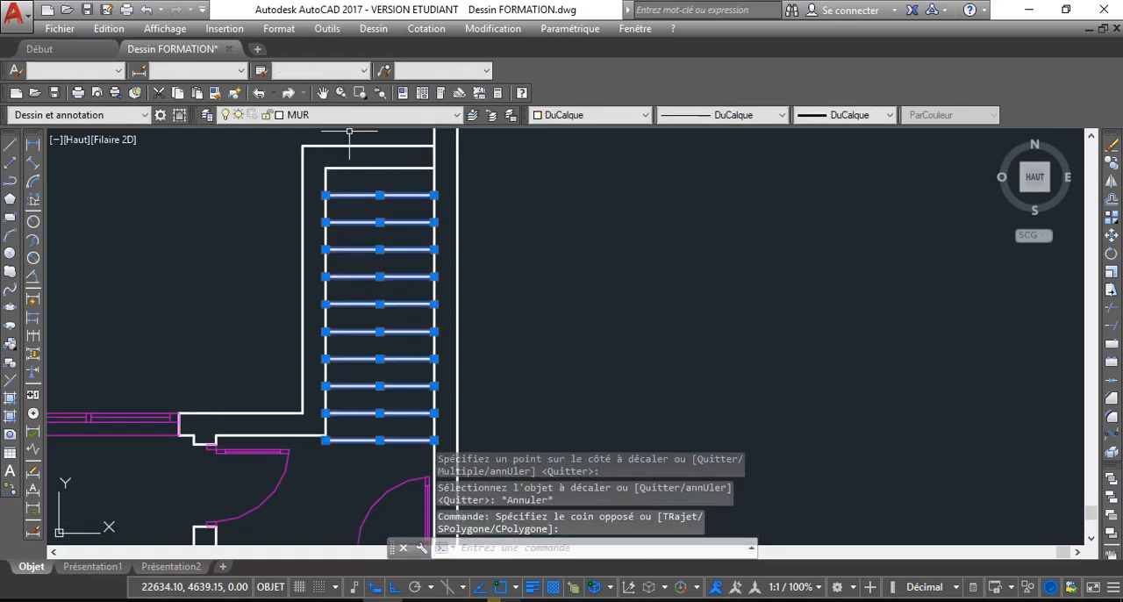
click(355, 118)
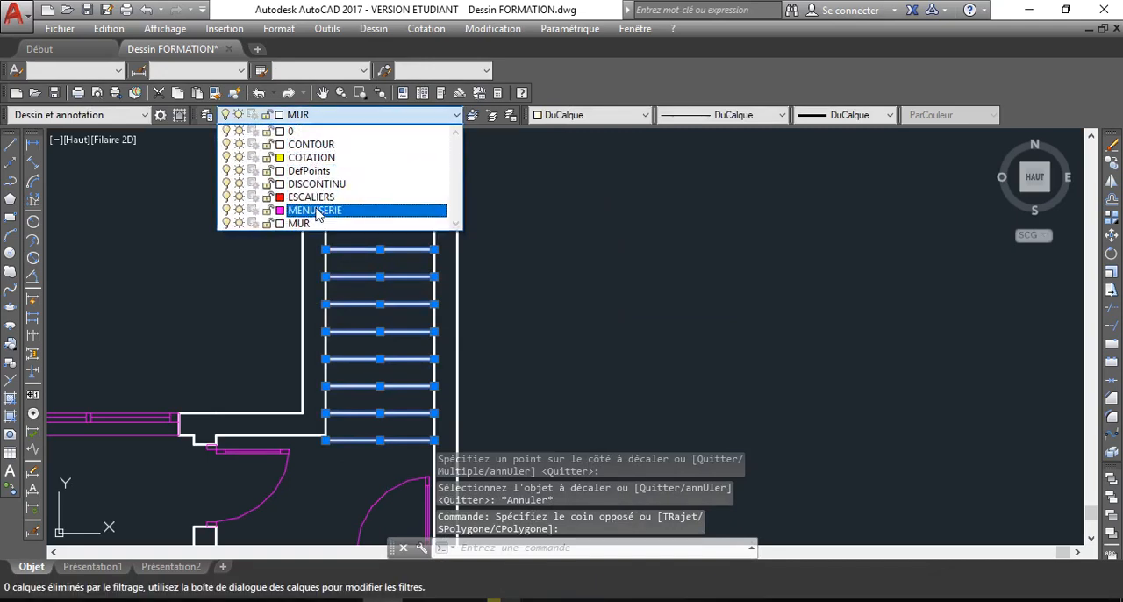
click(340, 199)
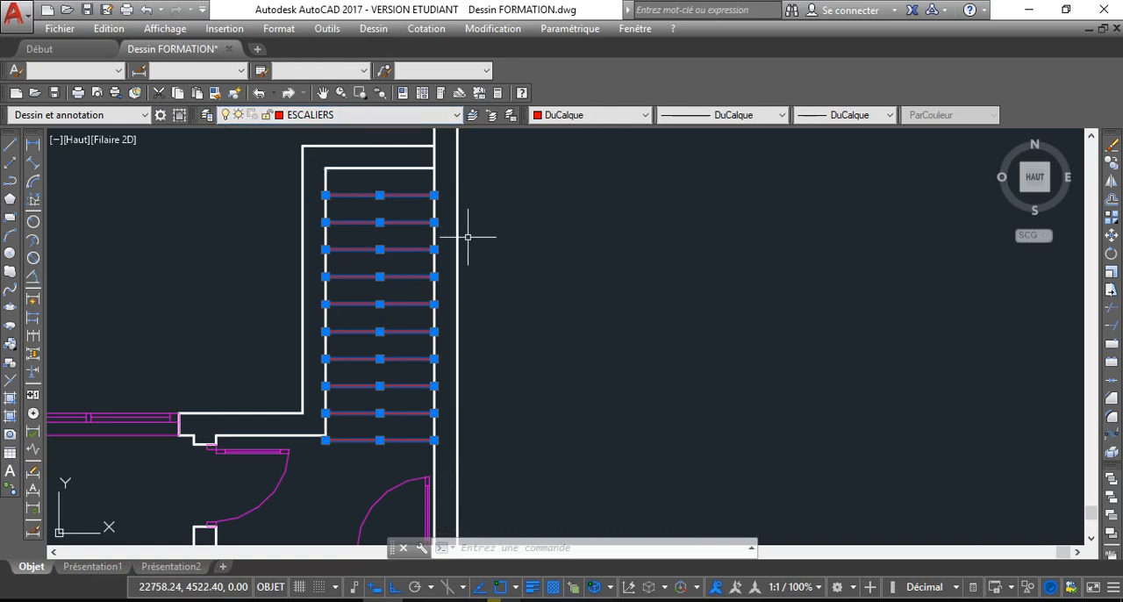
scroll(504, 288, down, 5)
click(498, 292)
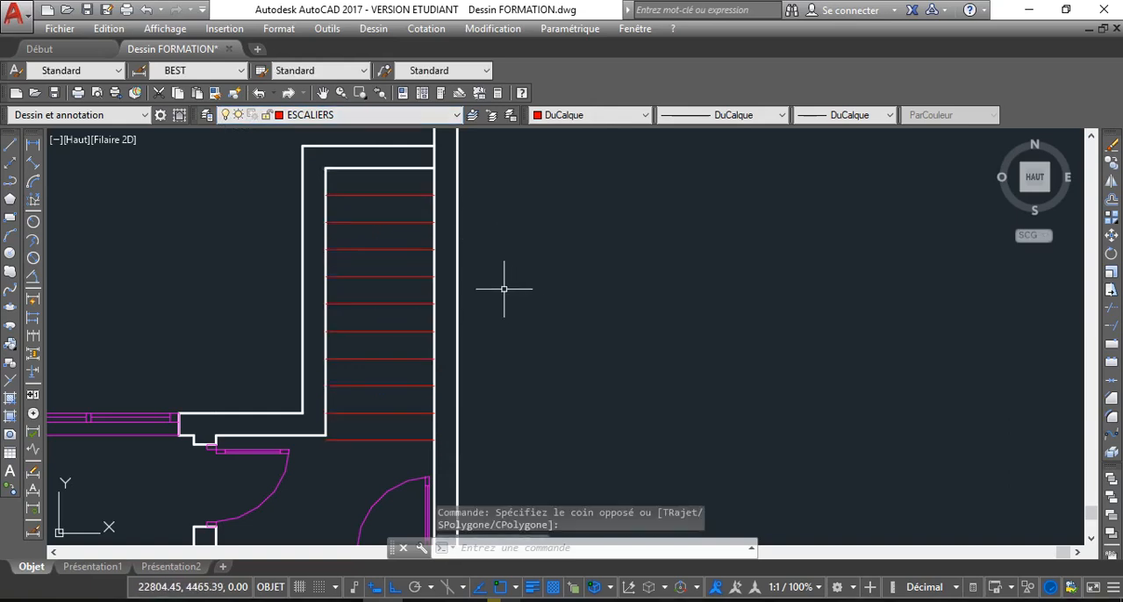
key(Escape)
Examine the whole floor plan, then the entrance, staircase and terrace column areas up close
scroll(431, 341, down, 2)
middle_drag(459, 343, 476, 409)
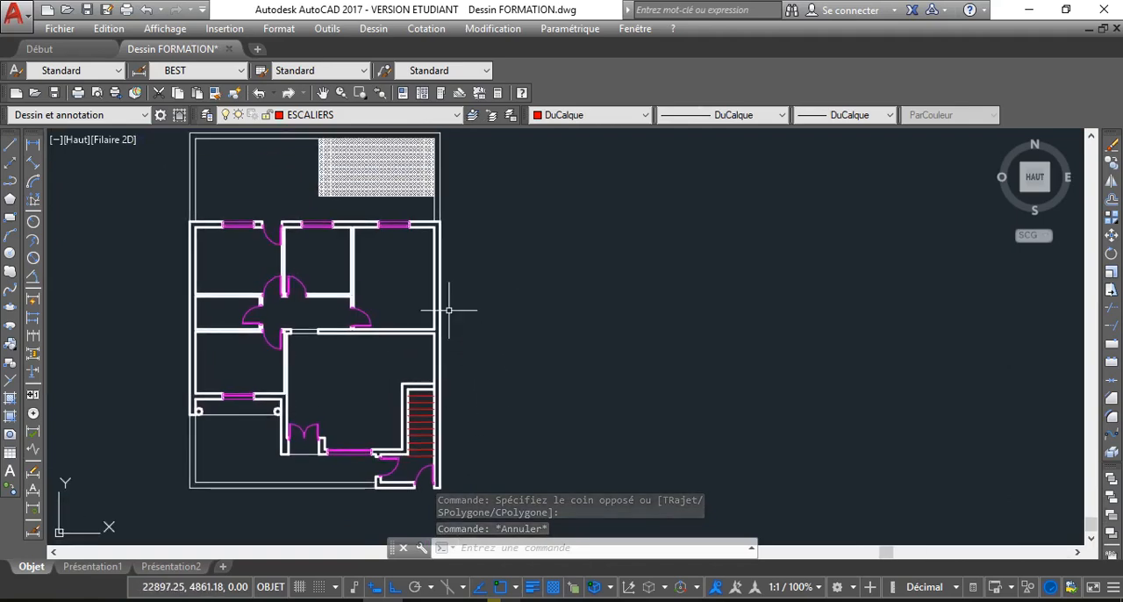
mouse_move(344, 294)
middle_down()
mouse_move(306, 321)
mouse_move(323, 327)
mouse_move(303, 325)
mouse_move(331, 281)
mouse_move(334, 322)
mouse_move(339, 306)
middle_up()
scroll(326, 326, down, 2)
scroll(329, 324, up, 2)
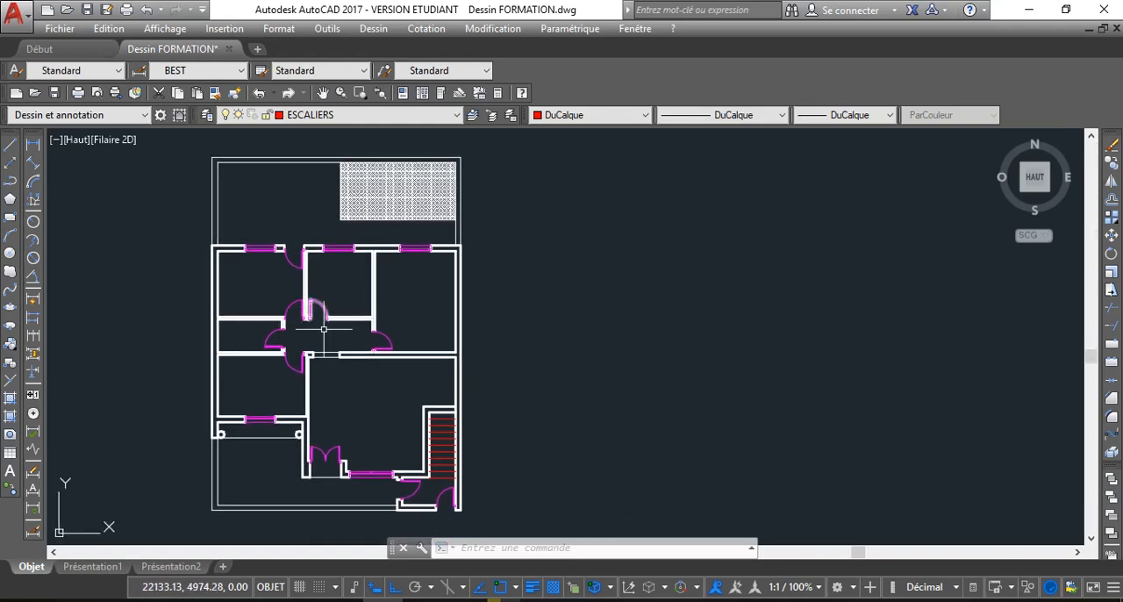
scroll(303, 449, up, 4)
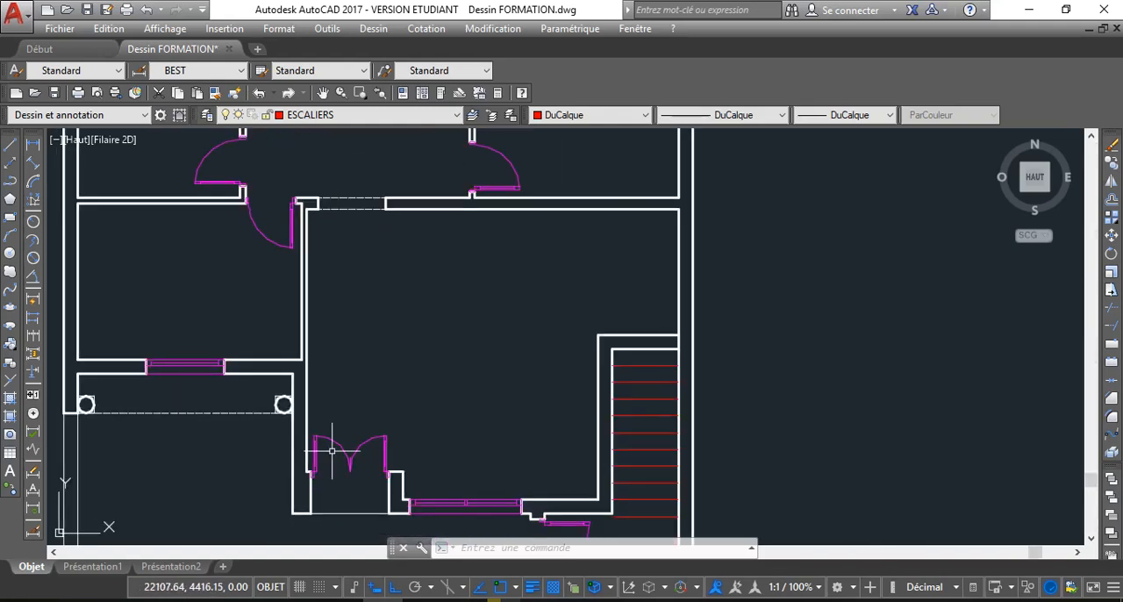
scroll(325, 373, down, 2)
scroll(329, 346, up, 8)
scroll(330, 360, down, 5)
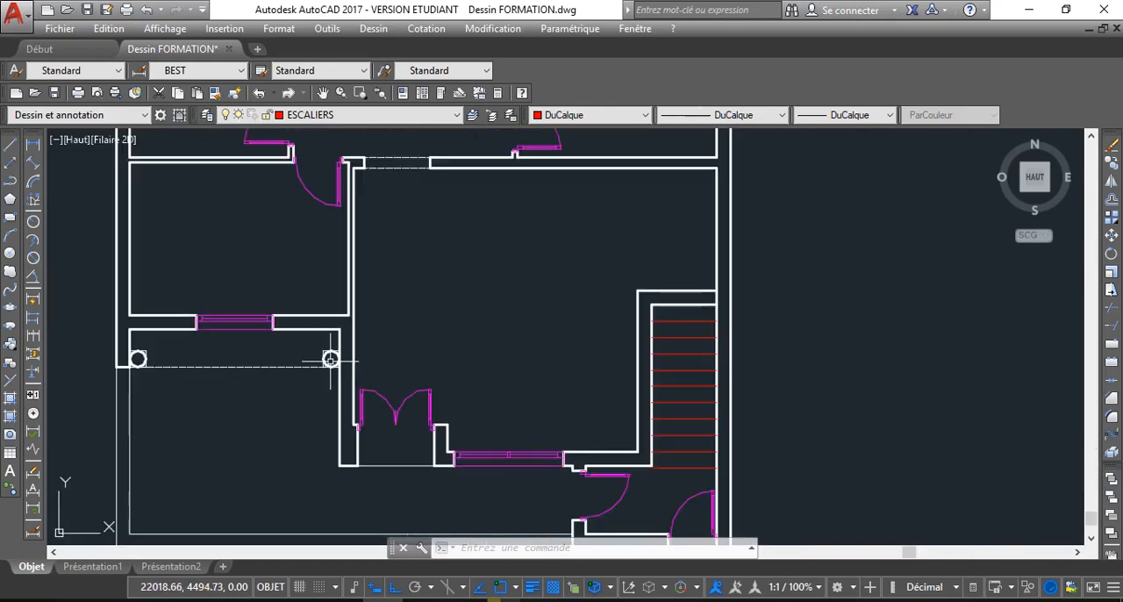
scroll(330, 360, up, 2)
scroll(334, 351, down, 6)
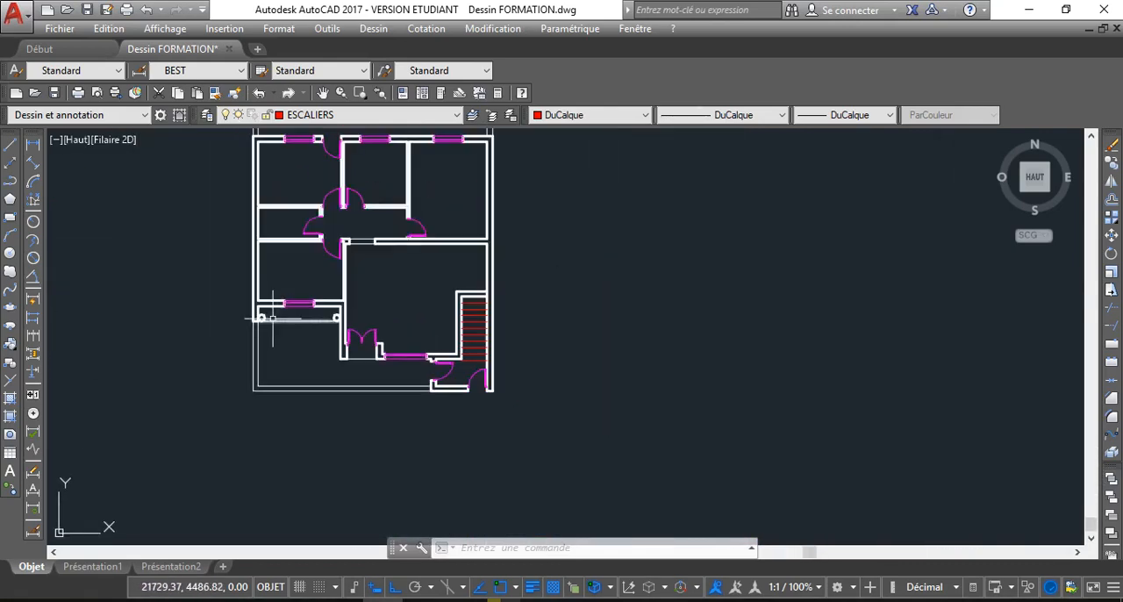
Erase the two circles inside the square columns at both ends of the terrace's dashed line
scroll(254, 318, up, 10)
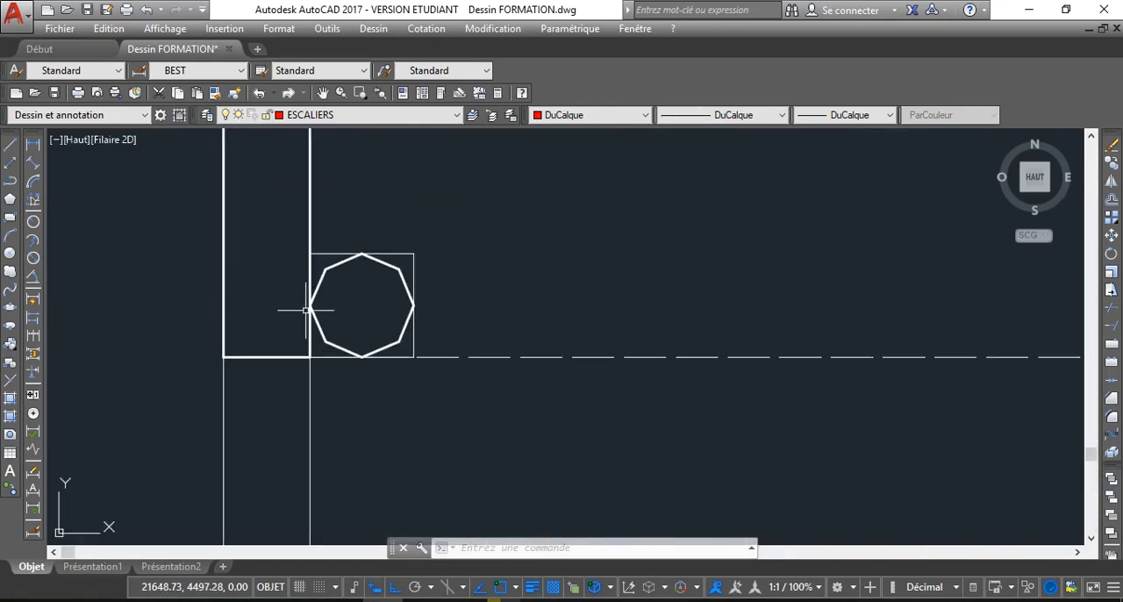
click(394, 272)
scroll(501, 295, down, 4)
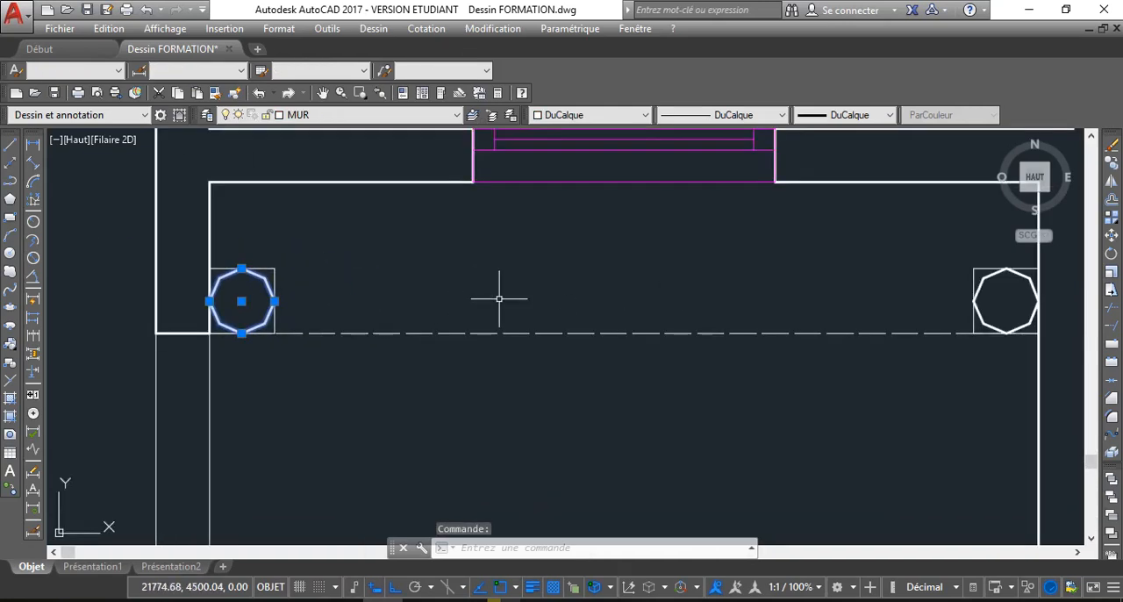
middle_drag(845, 332, 723, 313)
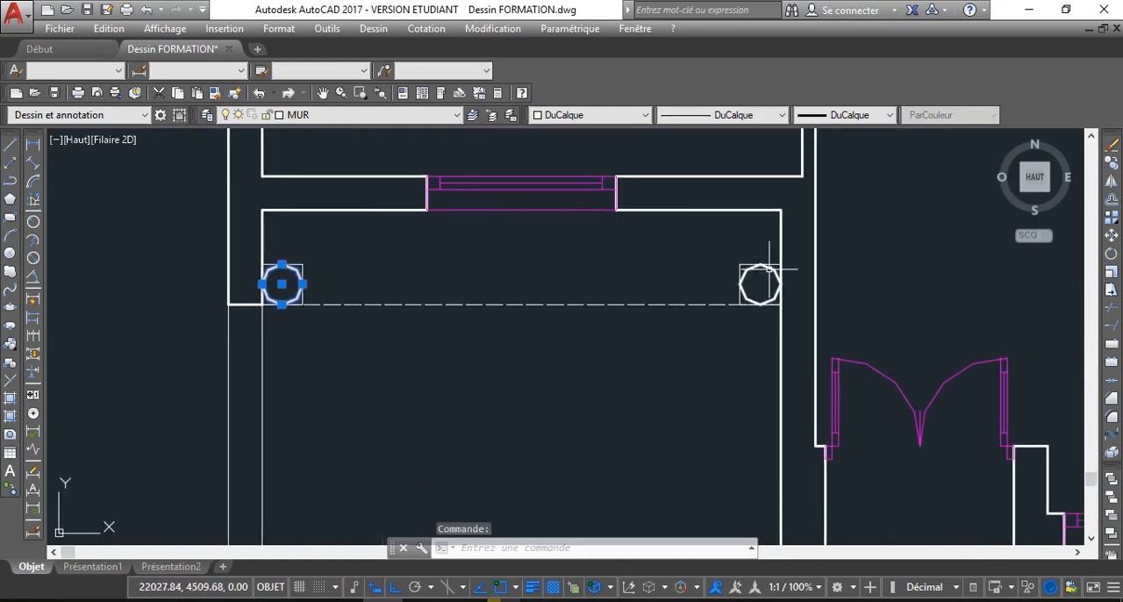
click(762, 278)
key(Delete)
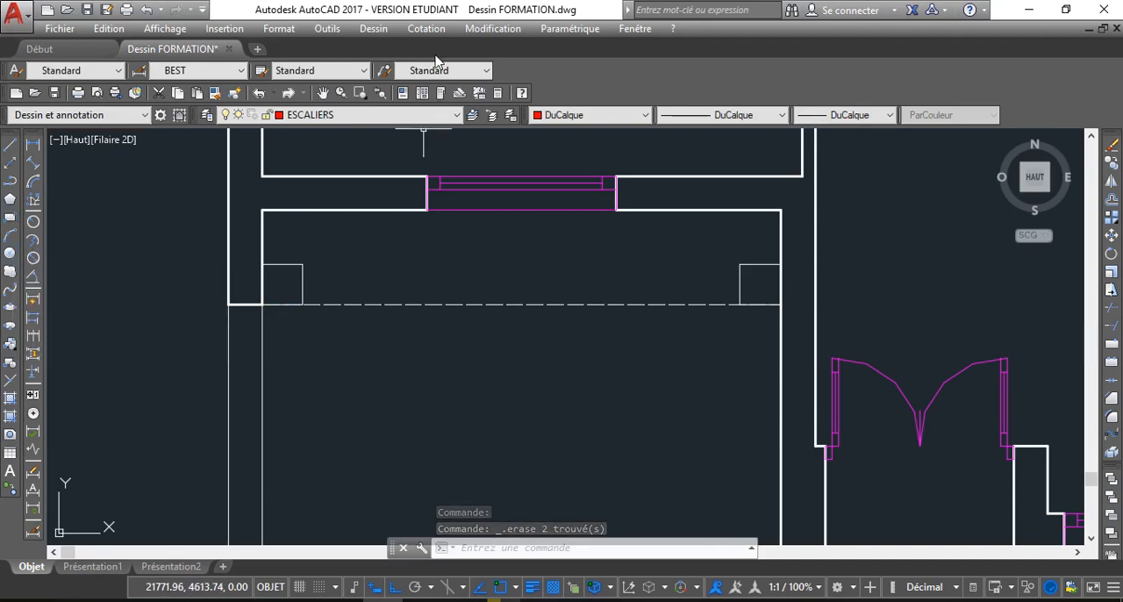
Draw a two-point circle 30 units in diameter in the terrace's left column square, between its upper and lower edge midpoints
click(373, 29)
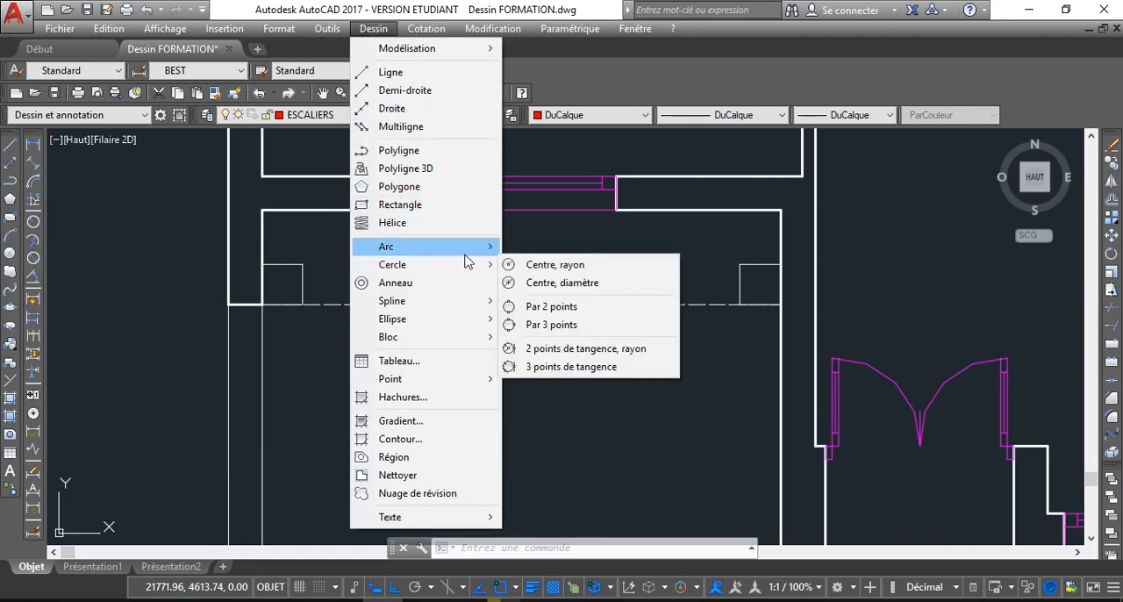
mouse_move(486, 265)
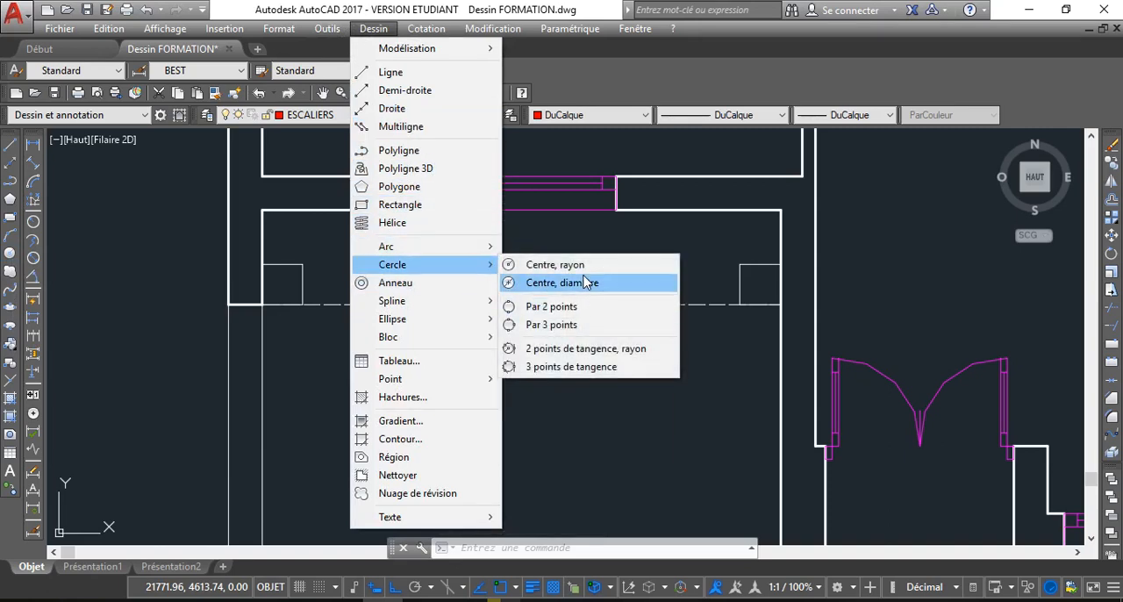
click(553, 307)
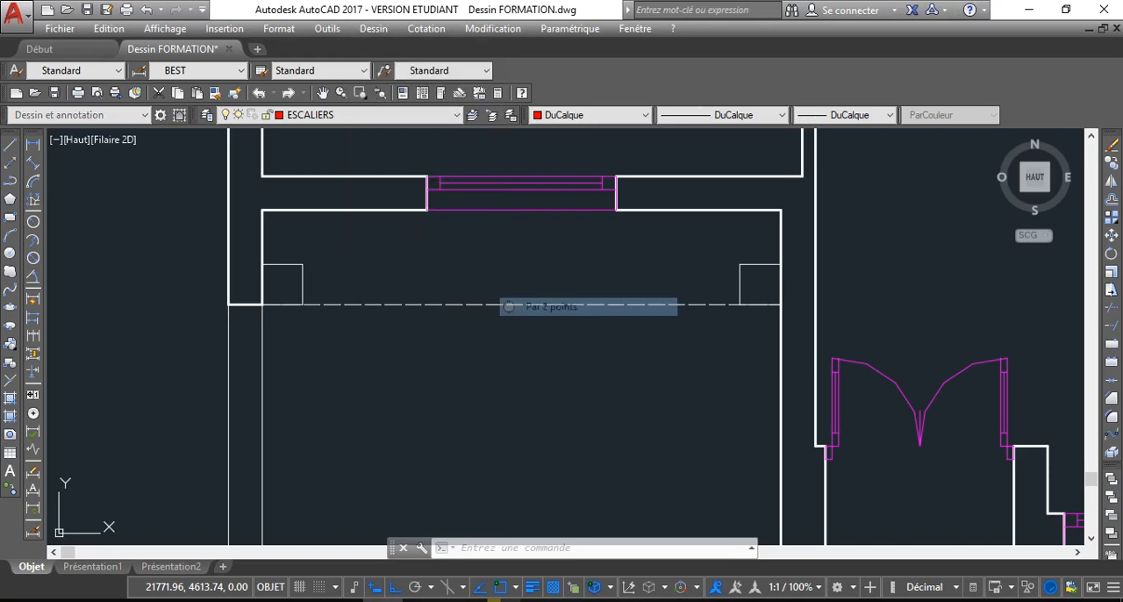
click(281, 264)
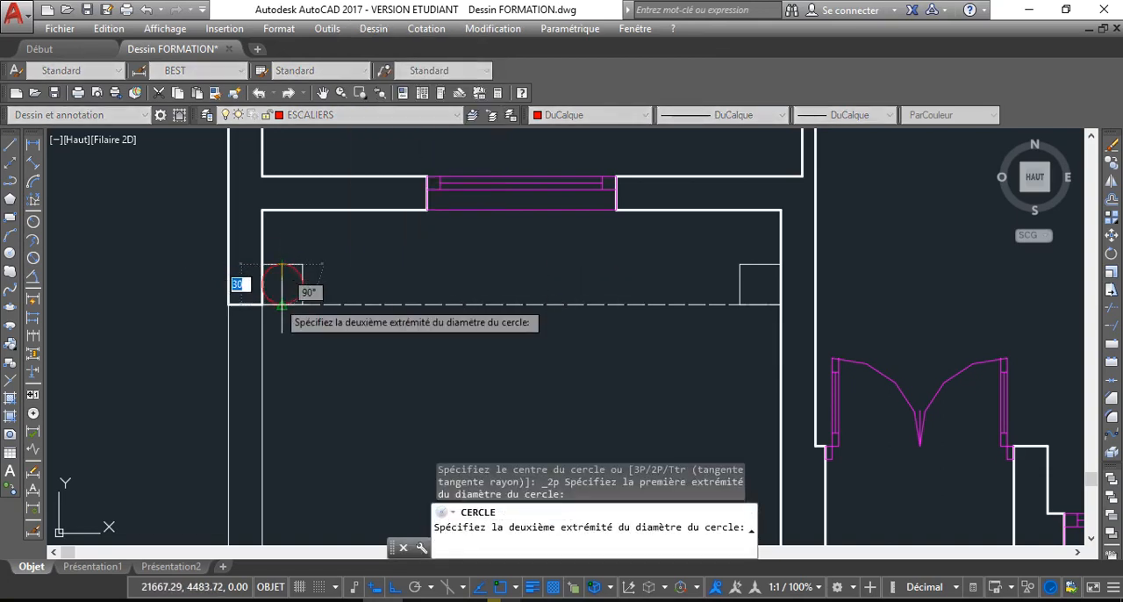
click(277, 301)
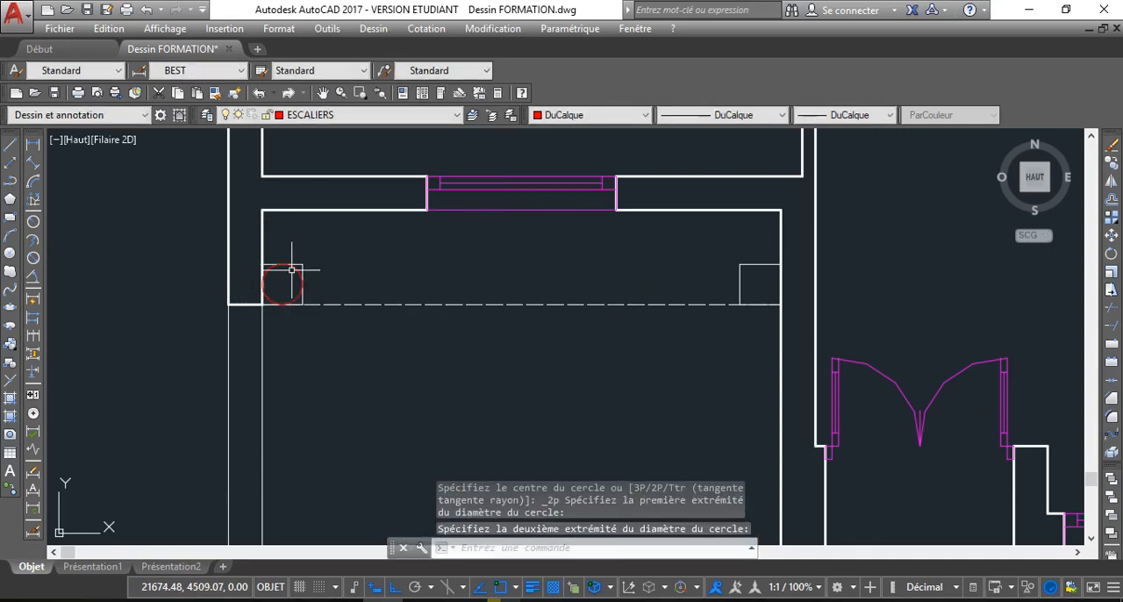
Move the new column circle onto the MUR layer and clear the selection
click(291, 271)
click(369, 115)
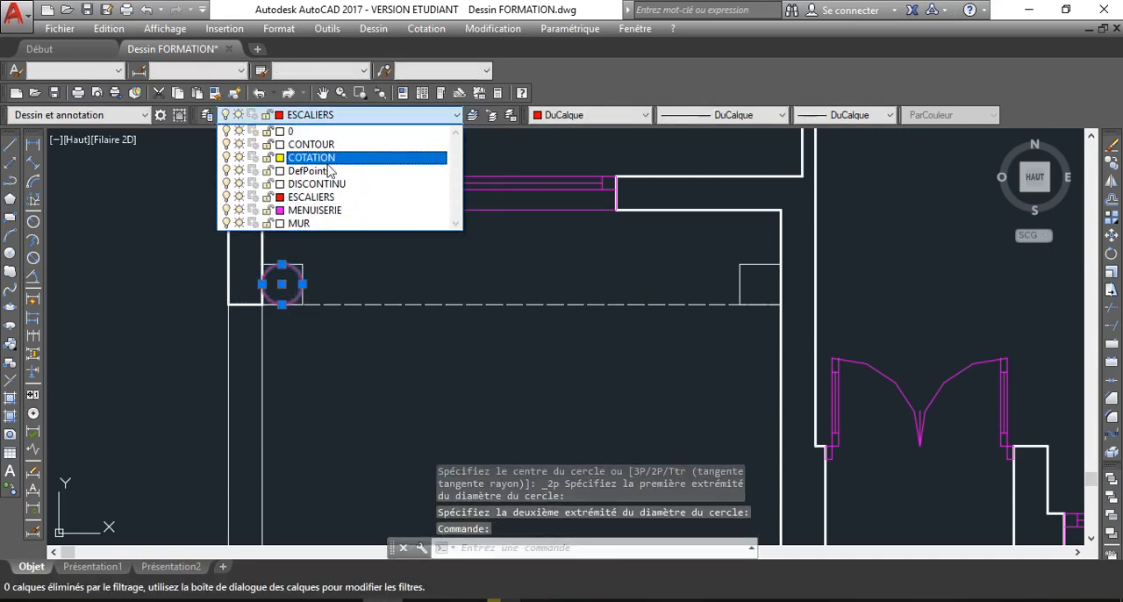
click(317, 223)
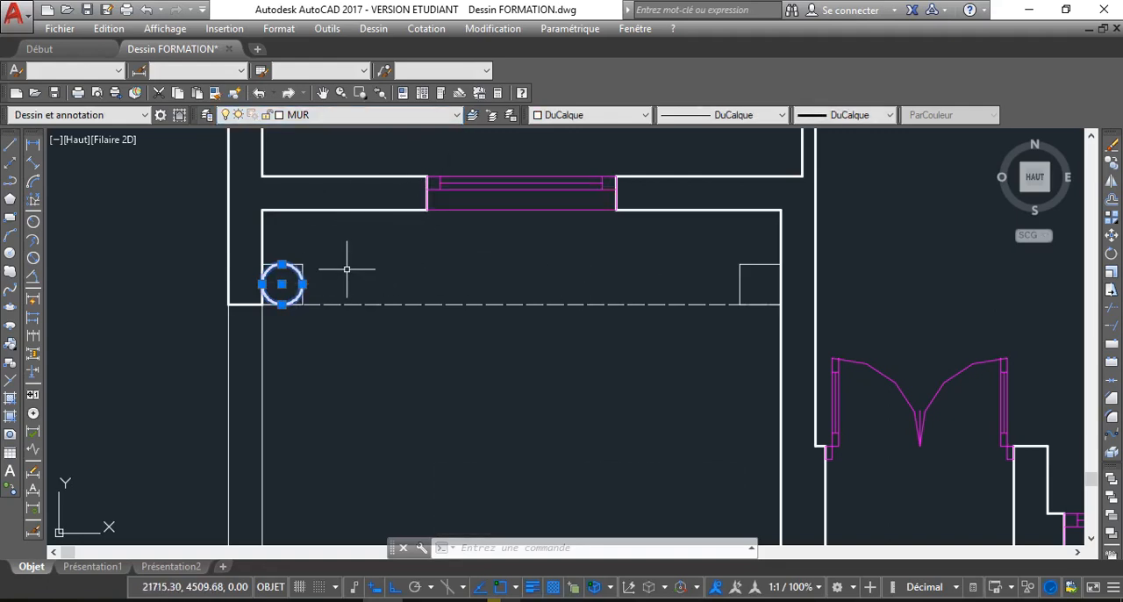
key(Escape)
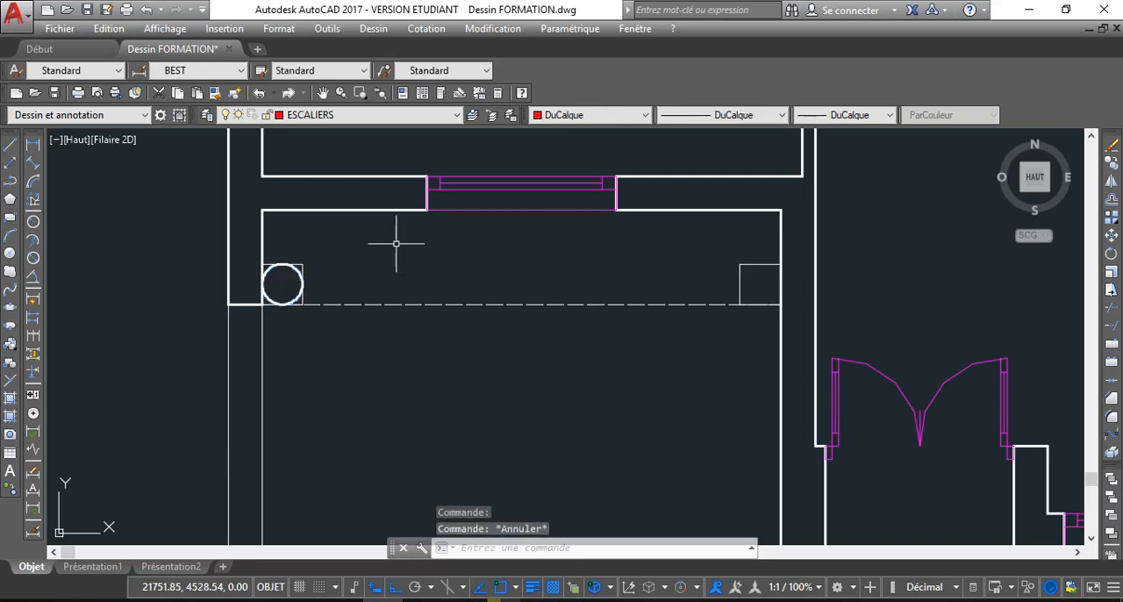
Copy the column circle by its centre into the square at the right end of the terrace's dashed line
click(296, 272)
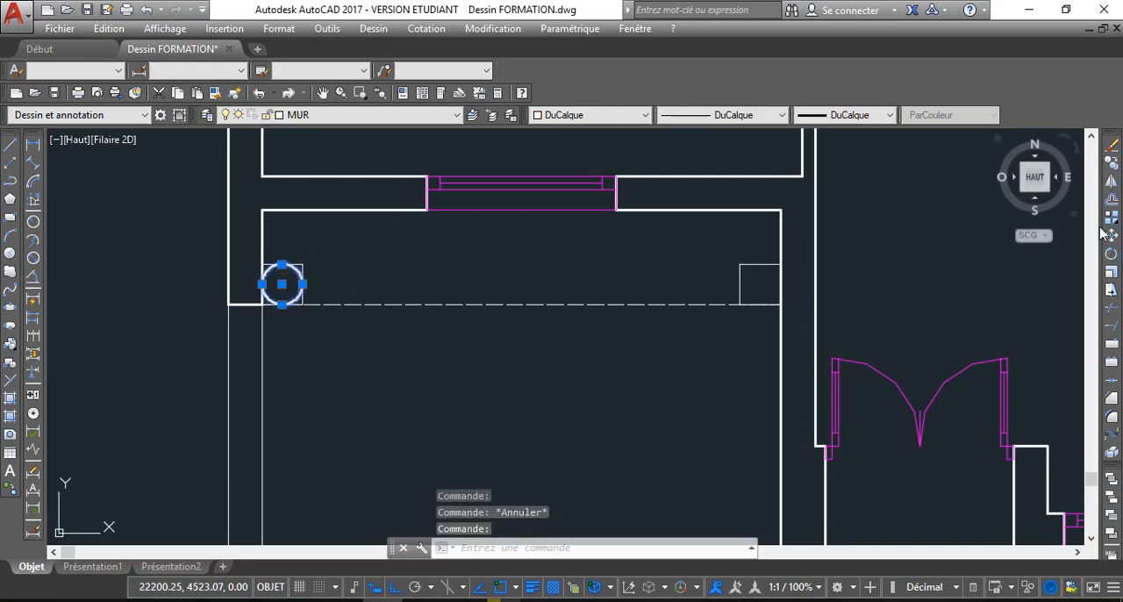
click(1111, 163)
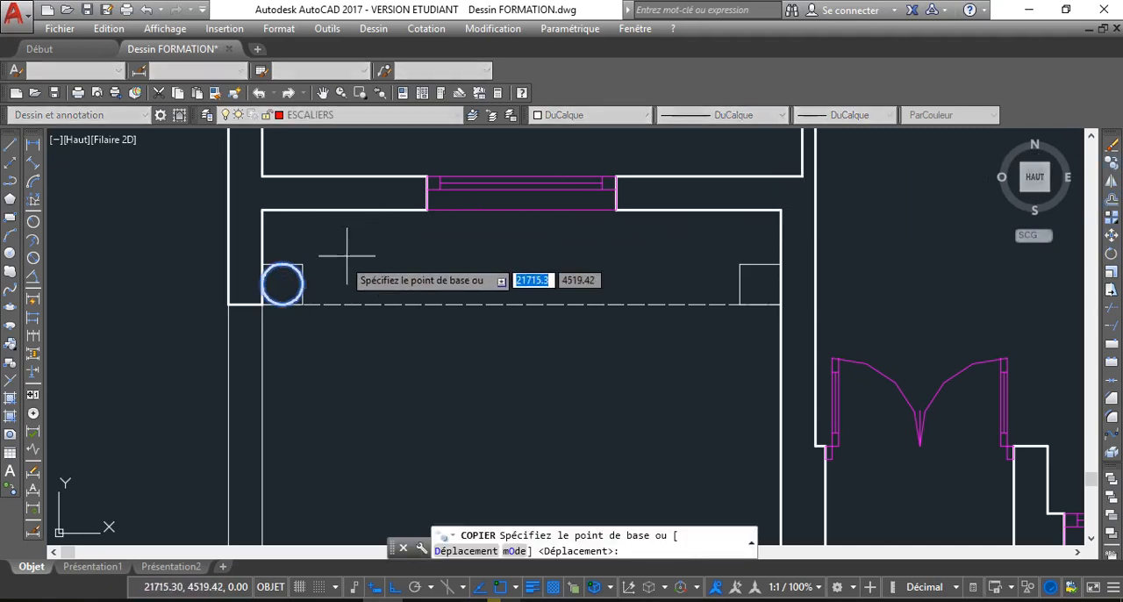
click(281, 283)
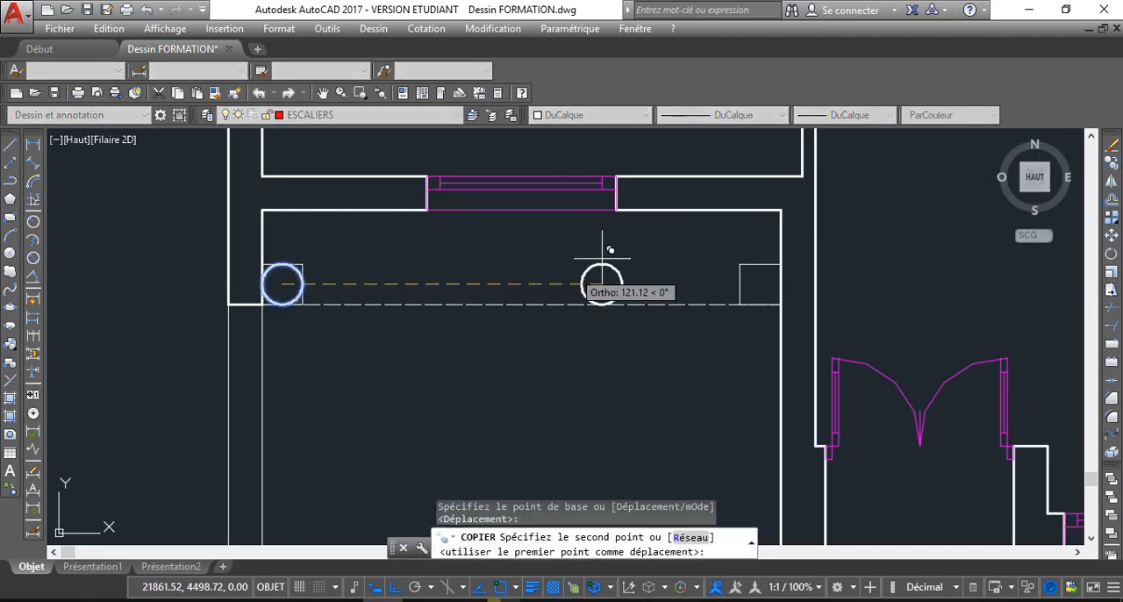
click(759, 283)
scroll(746, 279, up, 5)
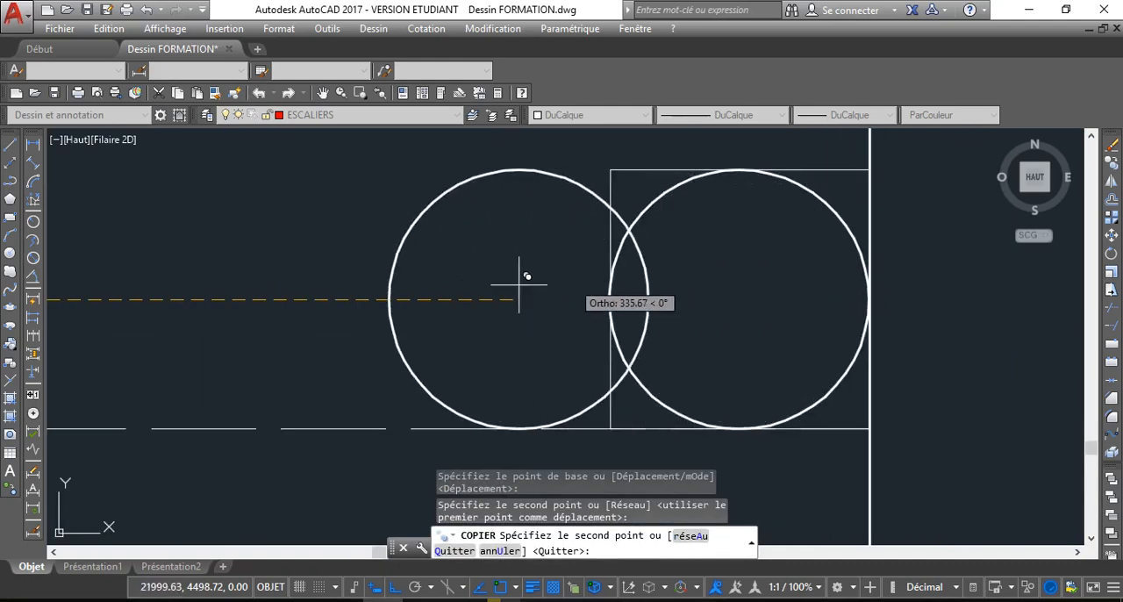
key(Escape)
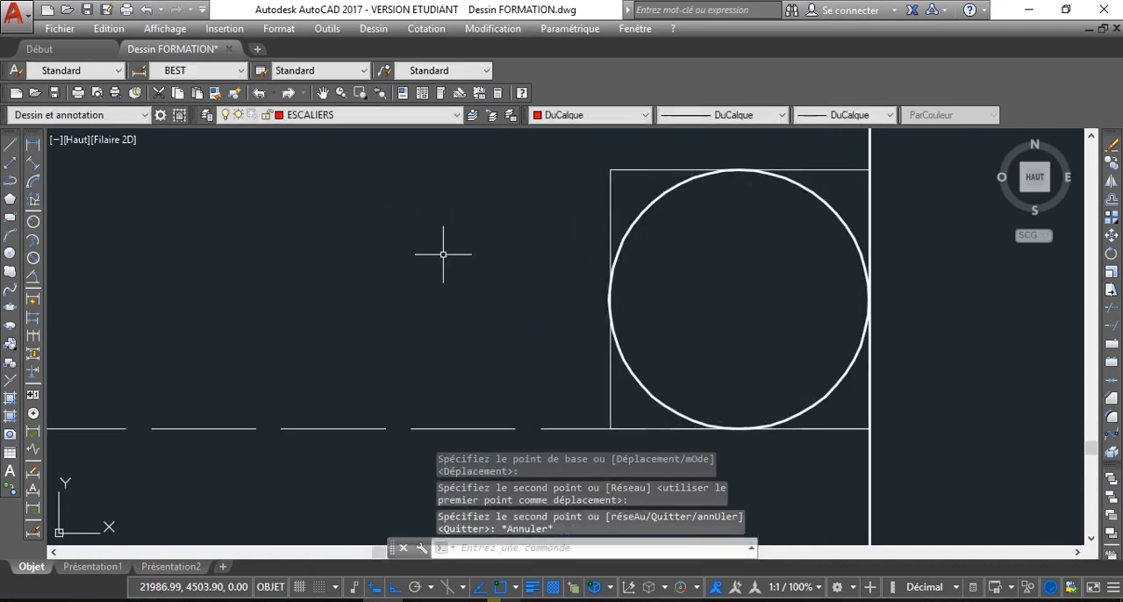
Save the drawing with the completed stairs and terrace columns
scroll(446, 251, down, 6)
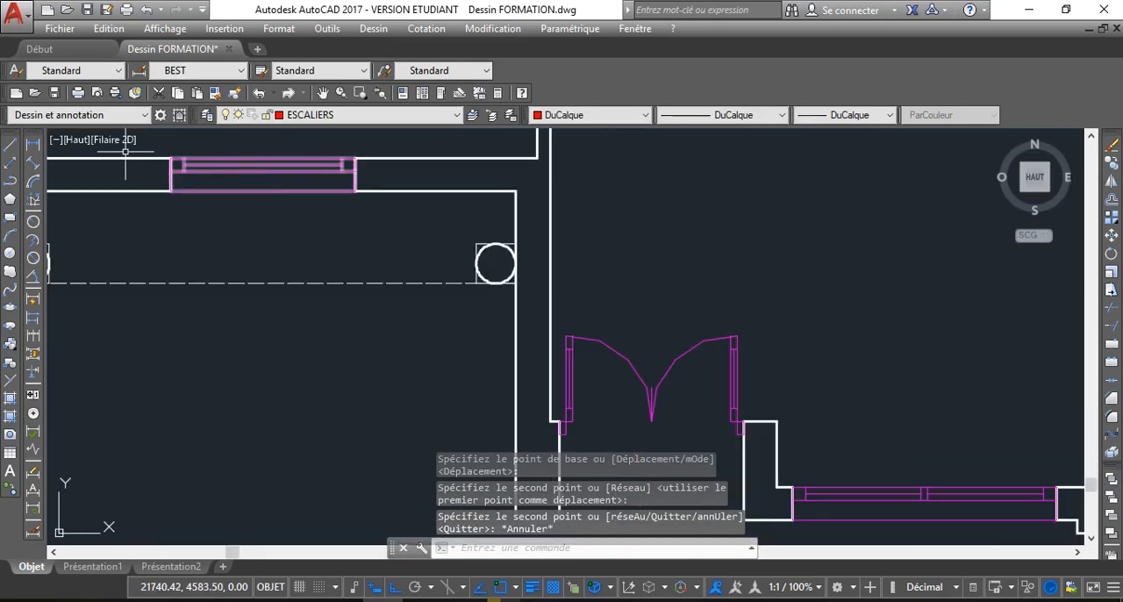
scroll(216, 274, down, 5)
click(86, 9)
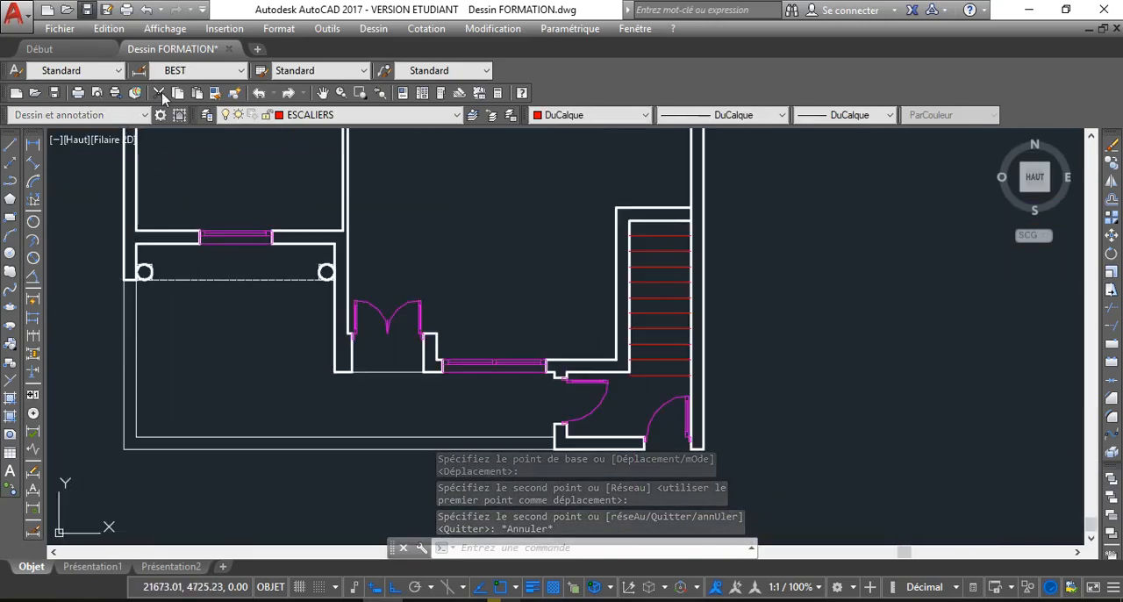
Examine the completed floor plan from the staircase and terrace up to the hatched area
scroll(618, 361, down, 2)
middle_drag(621, 372, 594, 430)
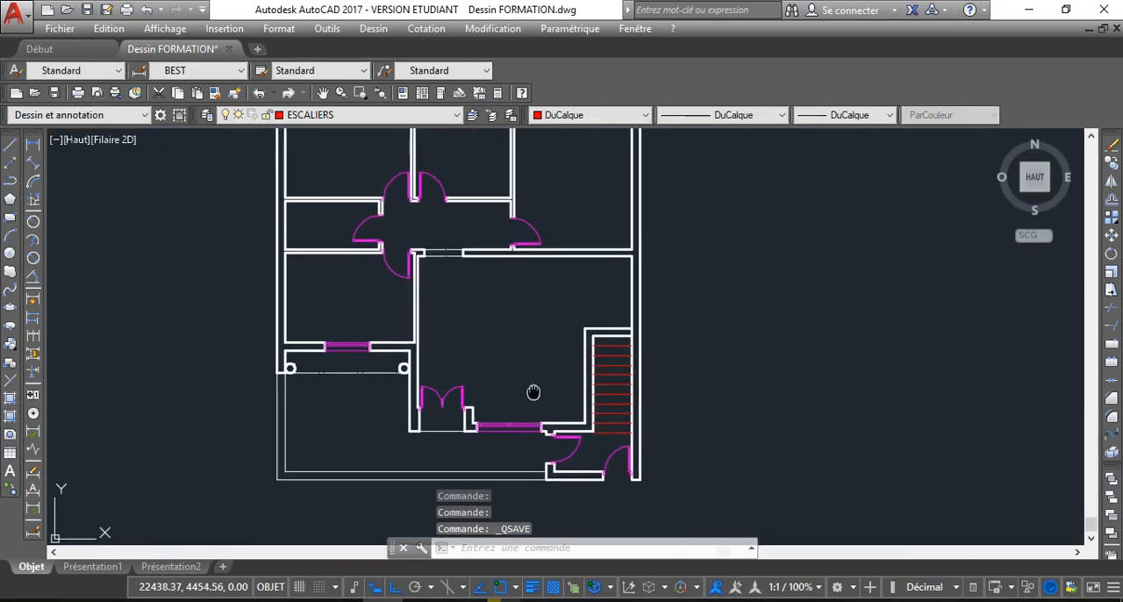
scroll(527, 386, down, 2)
middle_drag(549, 301, 514, 323)
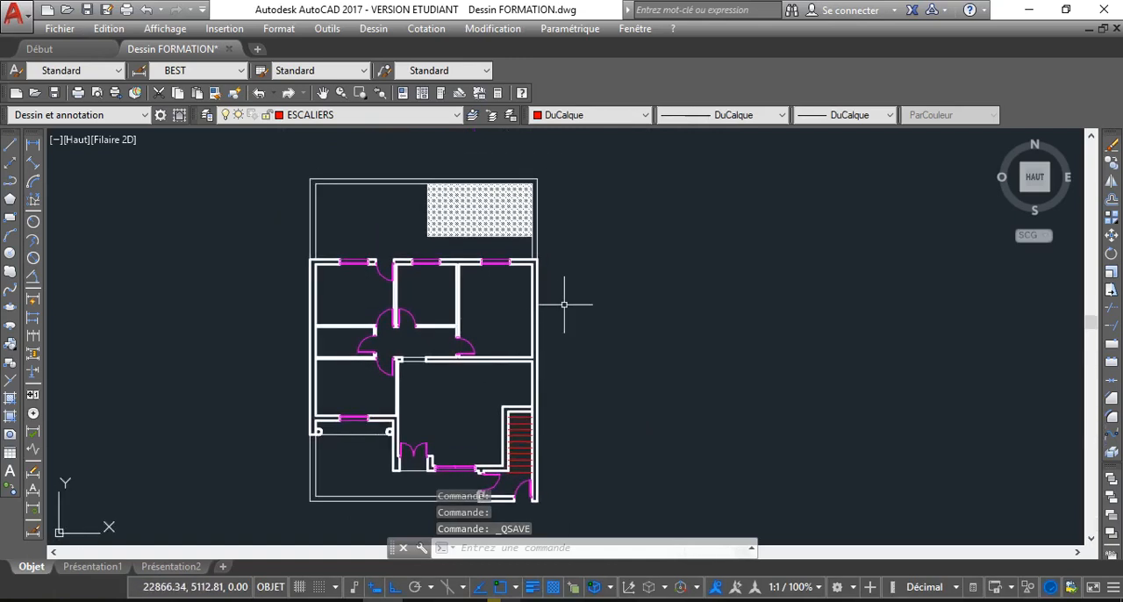
middle_drag(423, 311, 366, 291)
scroll(366, 293, up, 2)
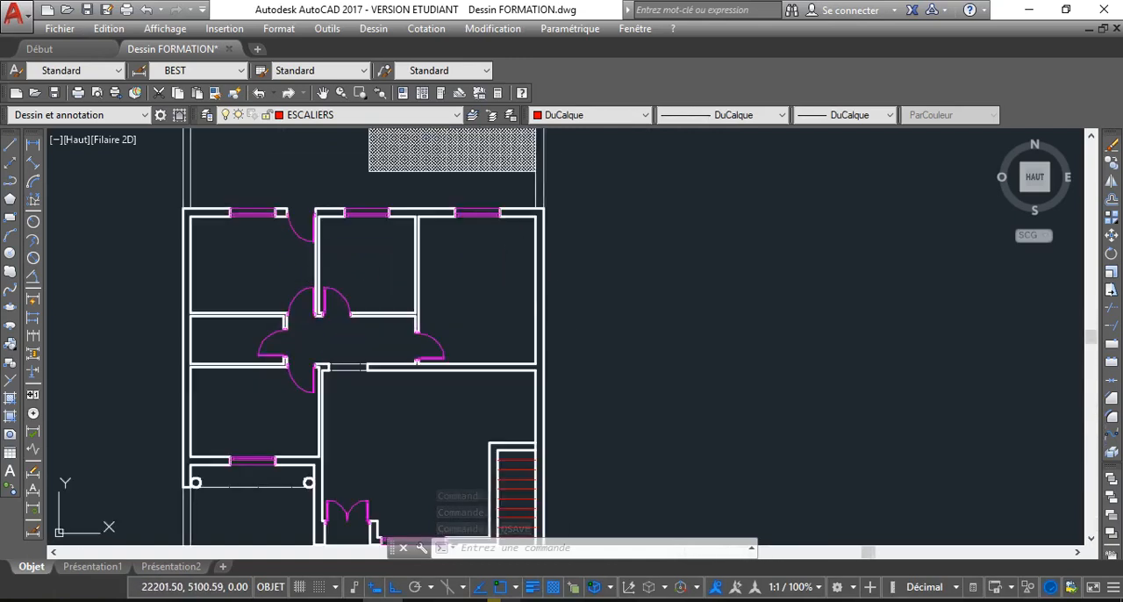
scroll(366, 292, down, 2)
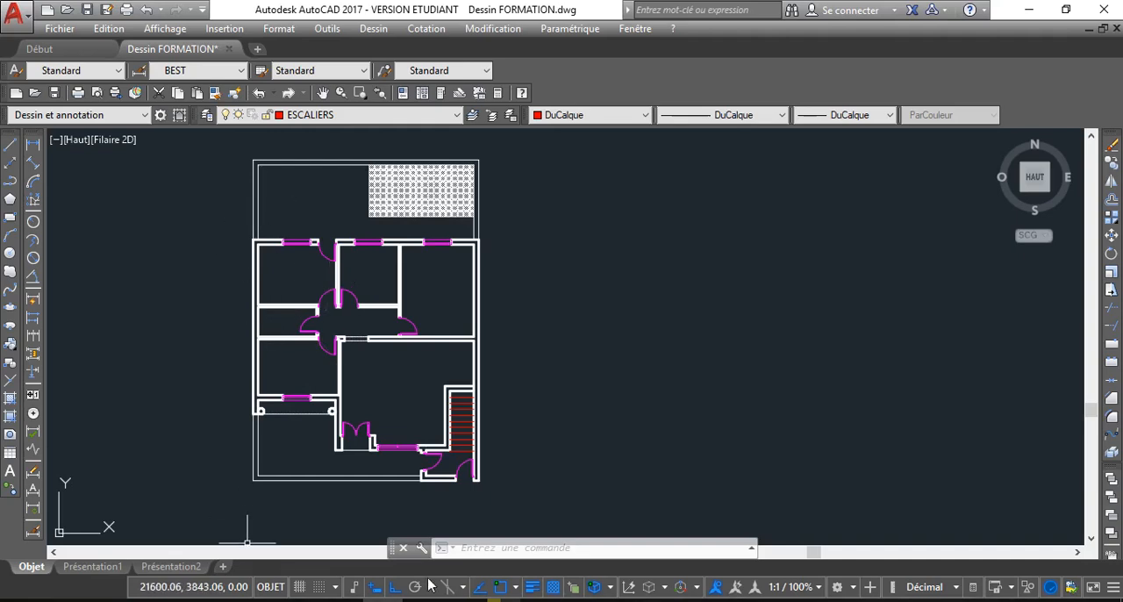
middle_drag(349, 322, 301, 334)
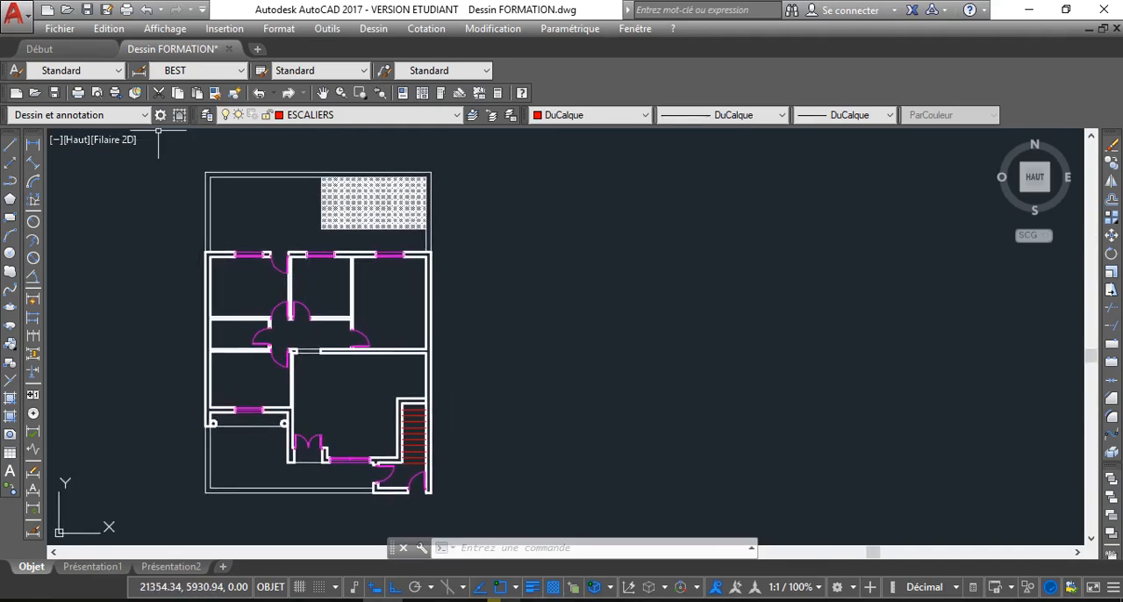
Copy the entire floor plan horizontally by its upper-right outer corner to a spot well to the right of the original
click(182, 156)
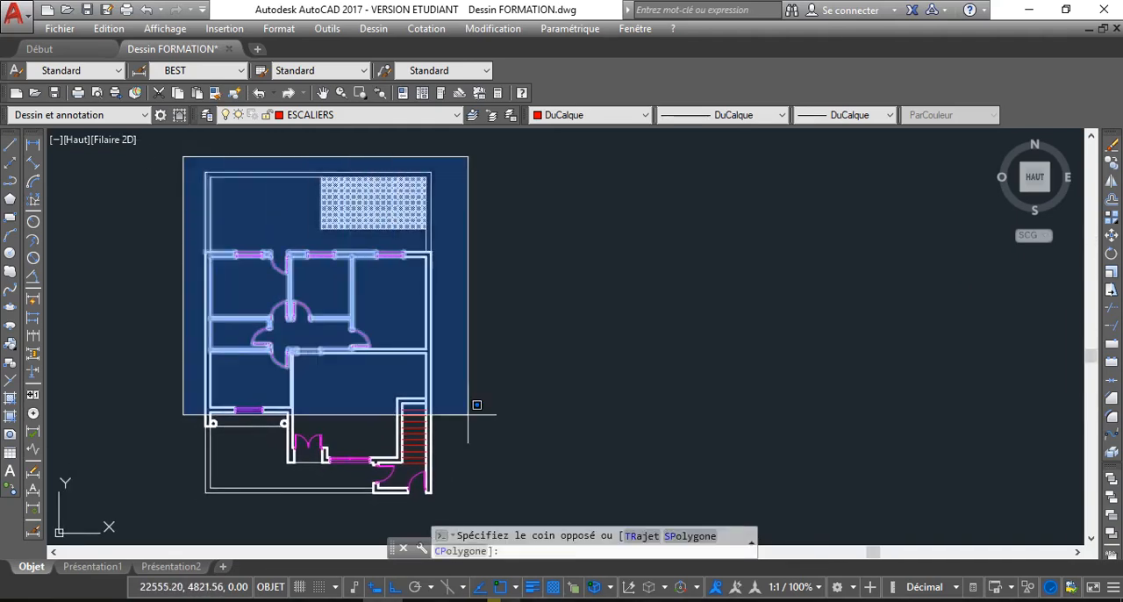
click(534, 516)
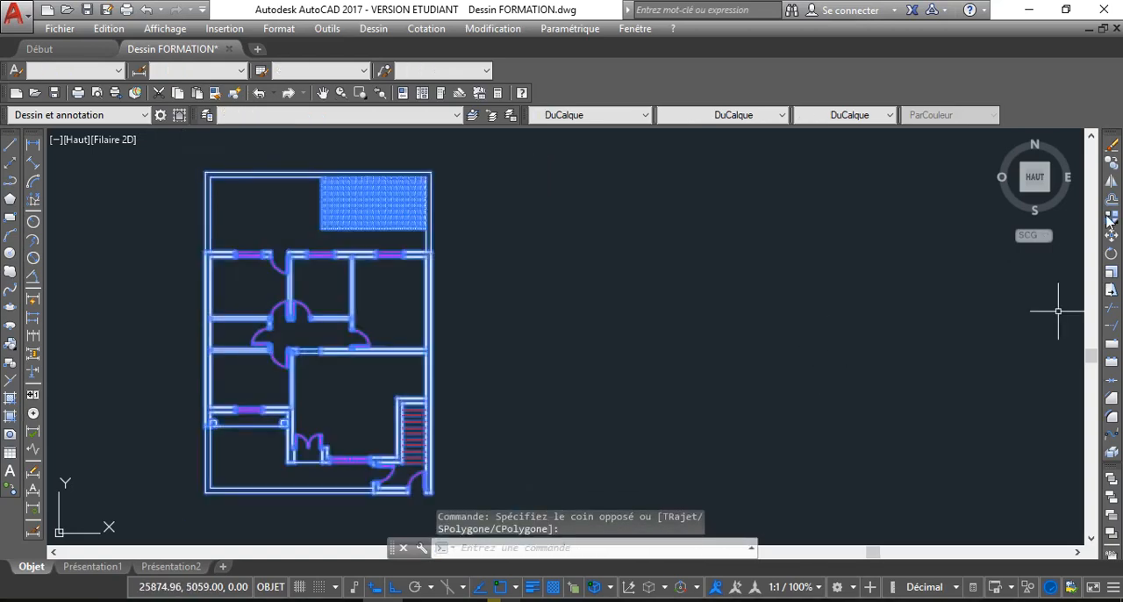
click(1112, 163)
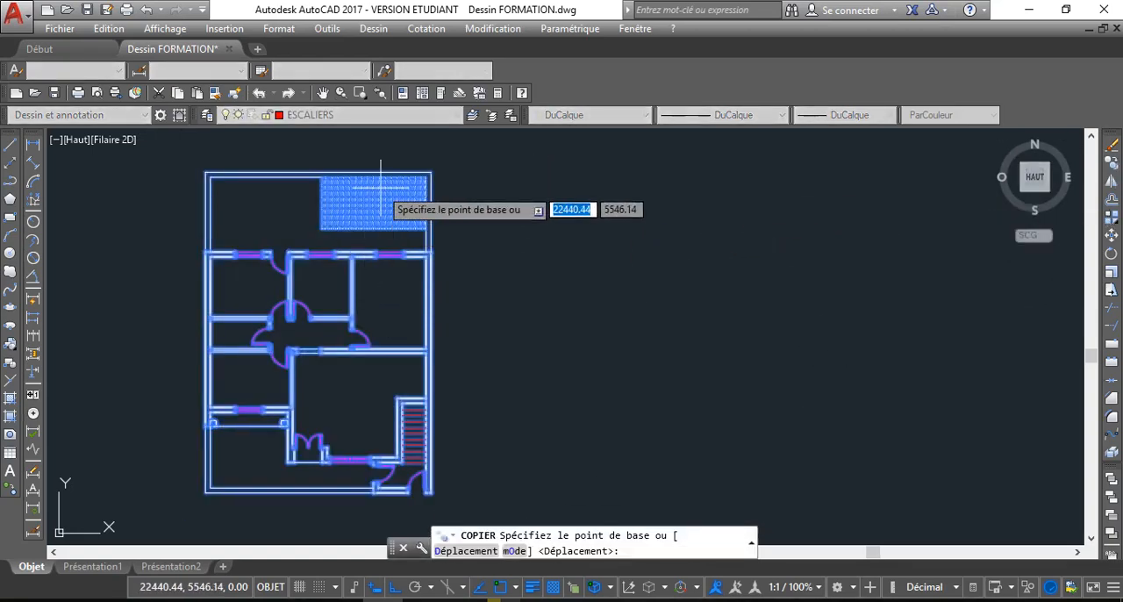
click(430, 174)
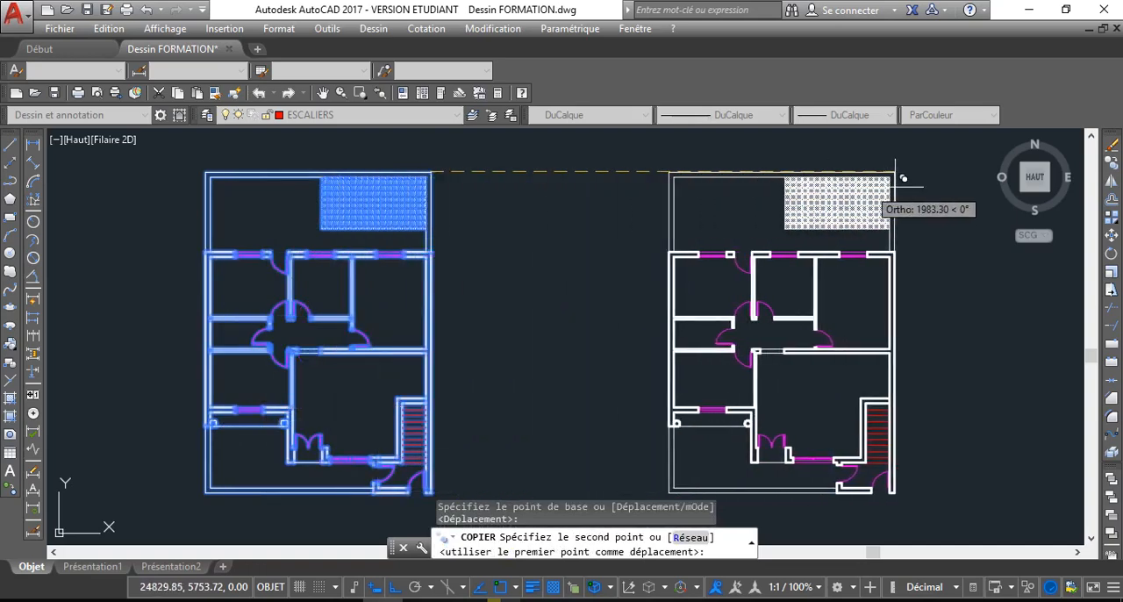
scroll(544, 193, down, 4)
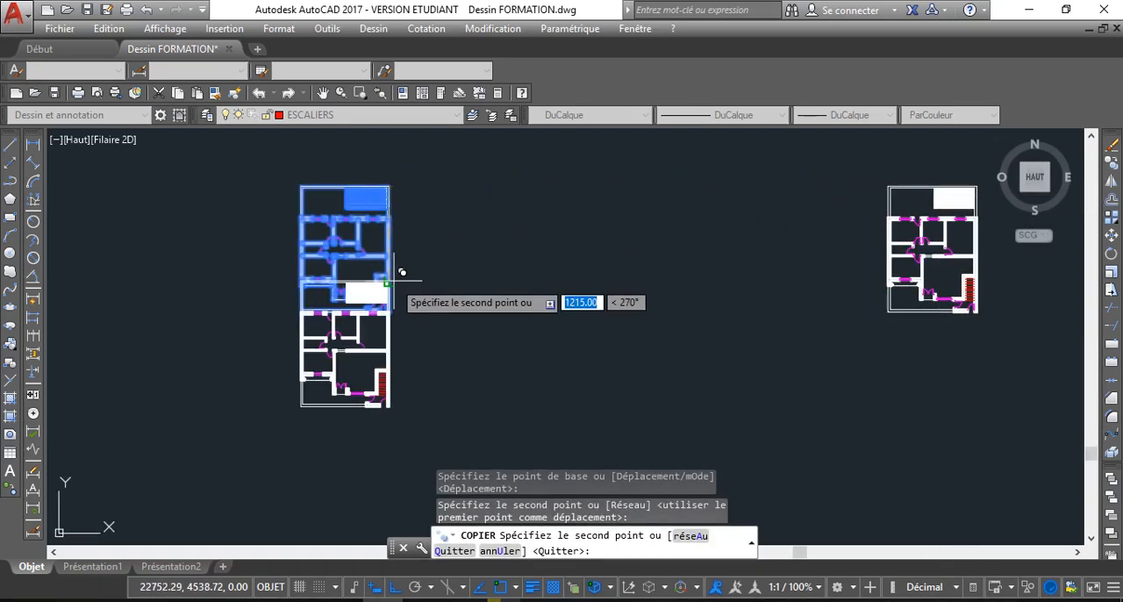
key(Escape)
Examine the original floor plan's rooms and the free space beside them
scroll(432, 256, up, 2)
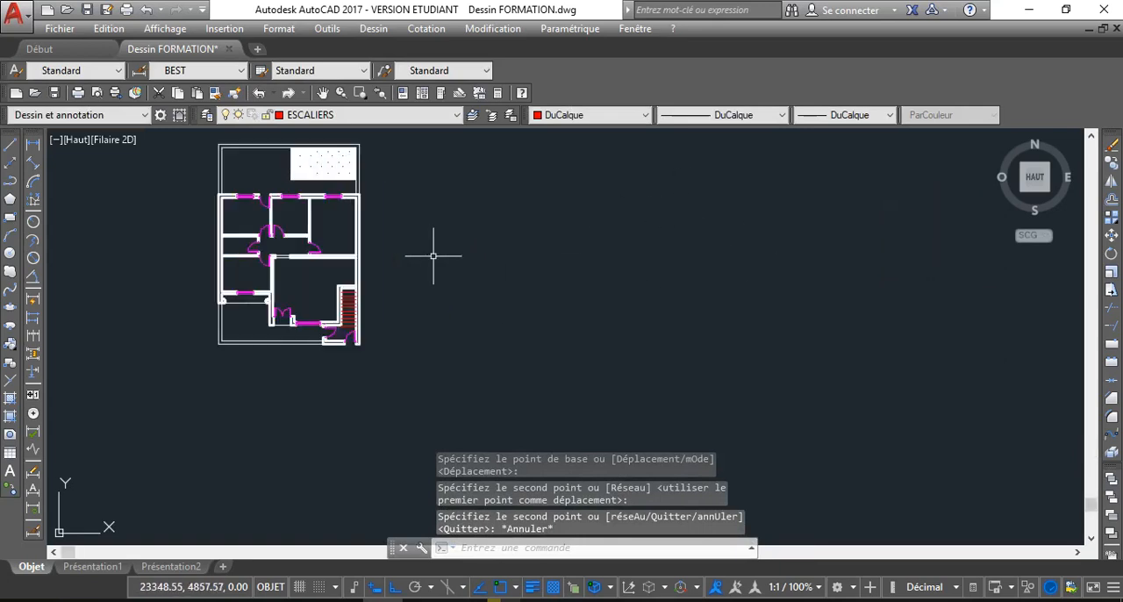
scroll(433, 256, up, 2)
scroll(377, 257, down, 2)
middle_drag(275, 209, 340, 259)
scroll(347, 244, up, 2)
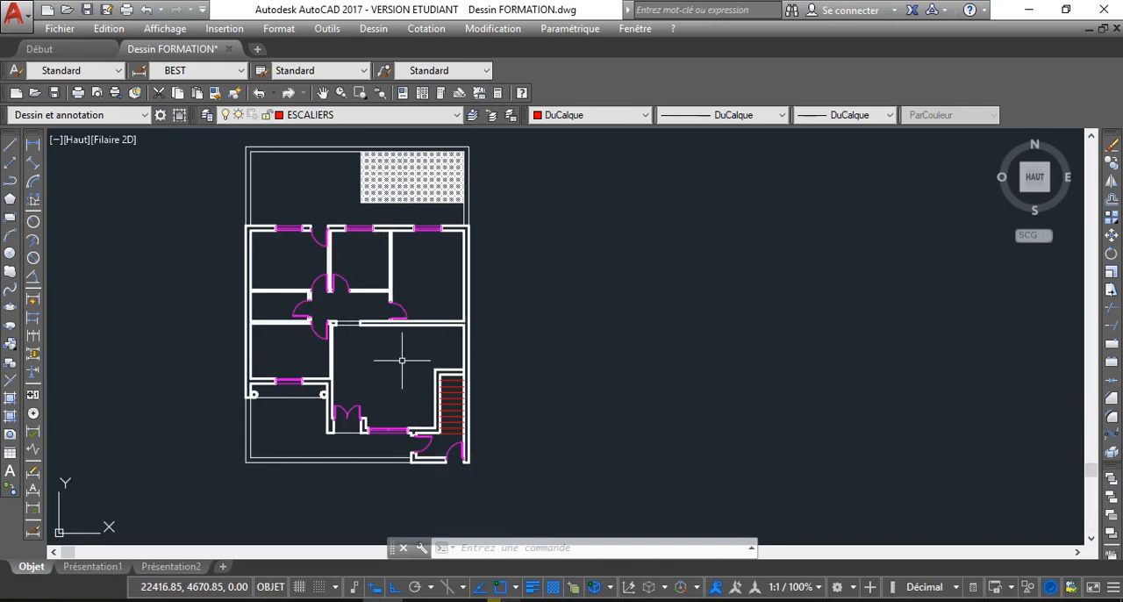
scroll(390, 298, down, 2)
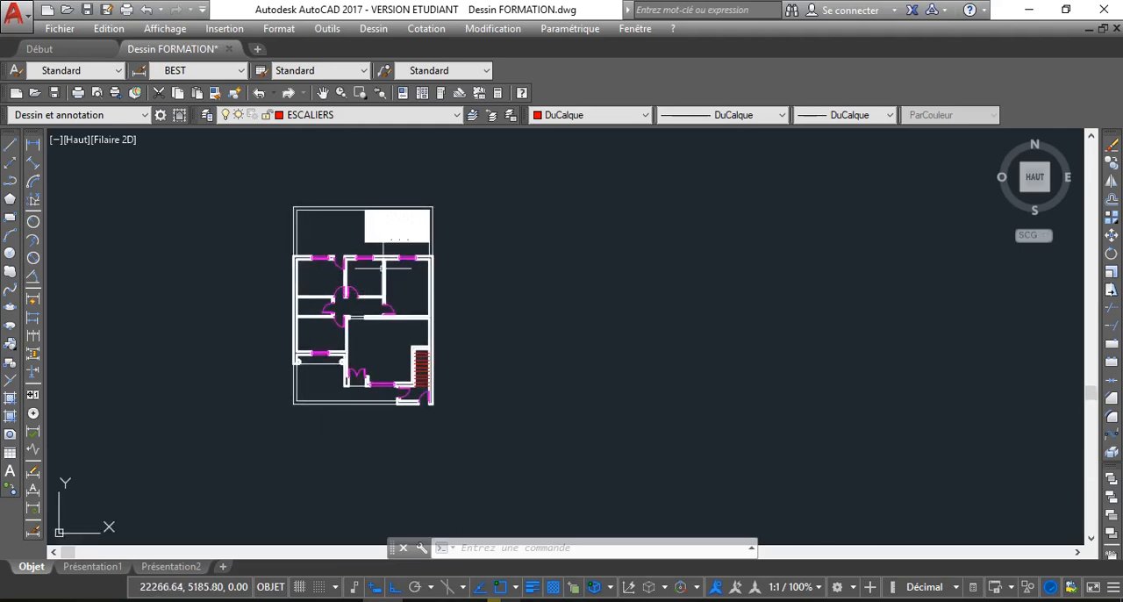
scroll(395, 236, up, 3)
middle_drag(547, 319, 515, 289)
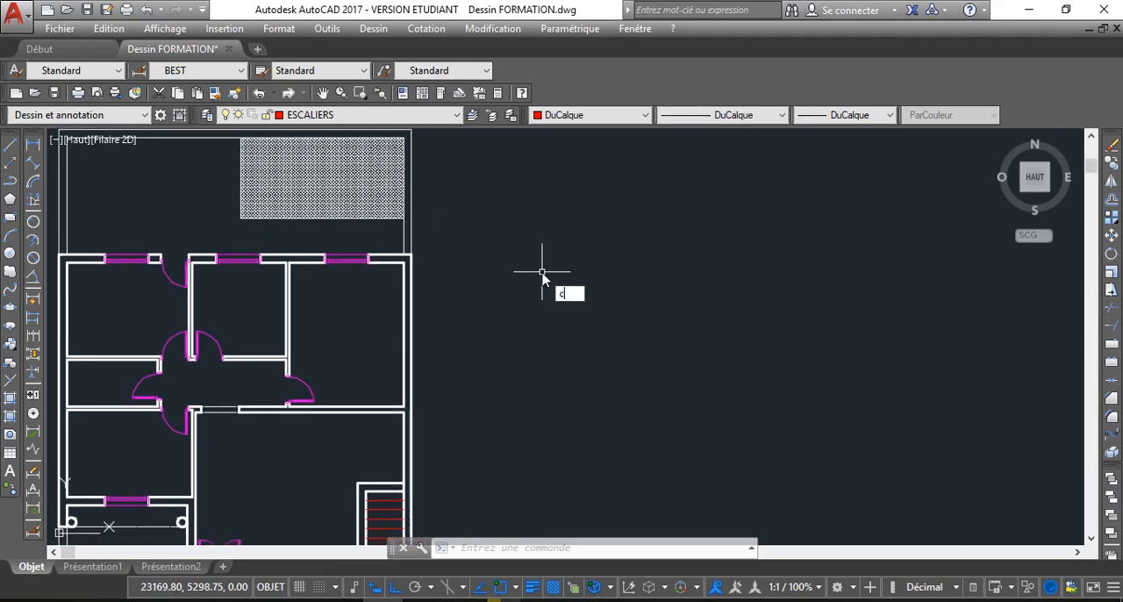
Open the dimension style manager with COTSTYLE and preview the ISO-25, Annotatif and BEST dimension styles
text(ot)
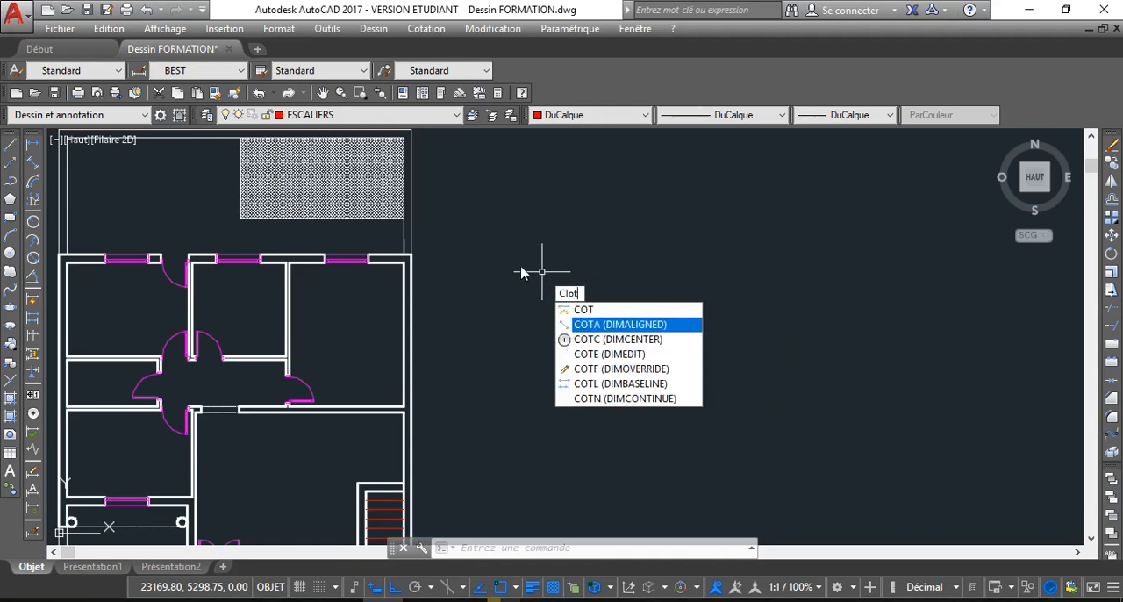
key(BackSpace)
key(BackSpace)
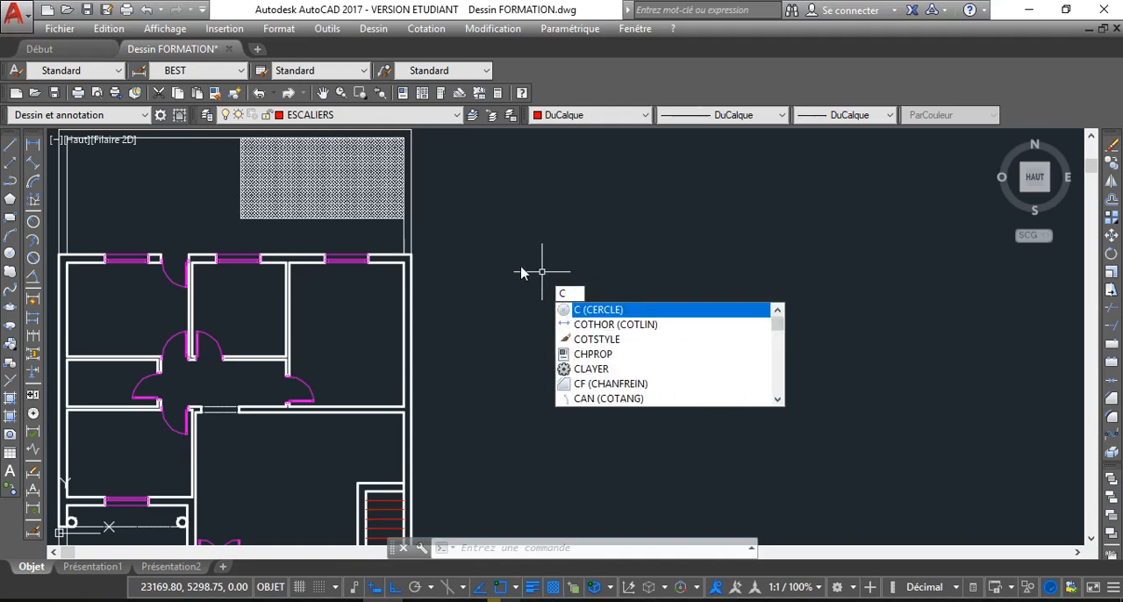
text(OTSTYLE)
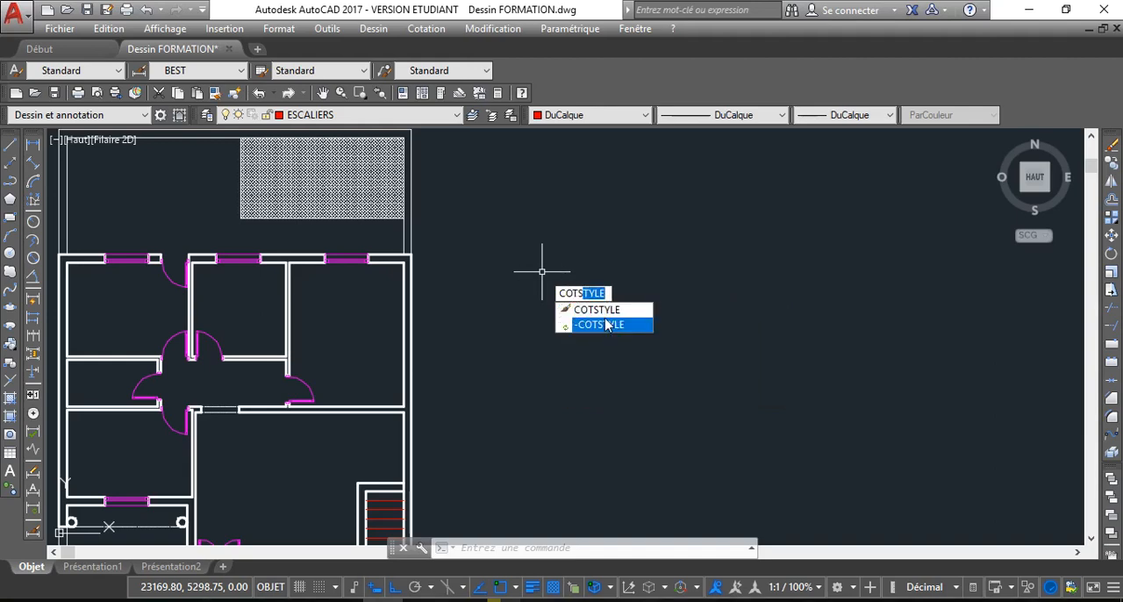
click(598, 310)
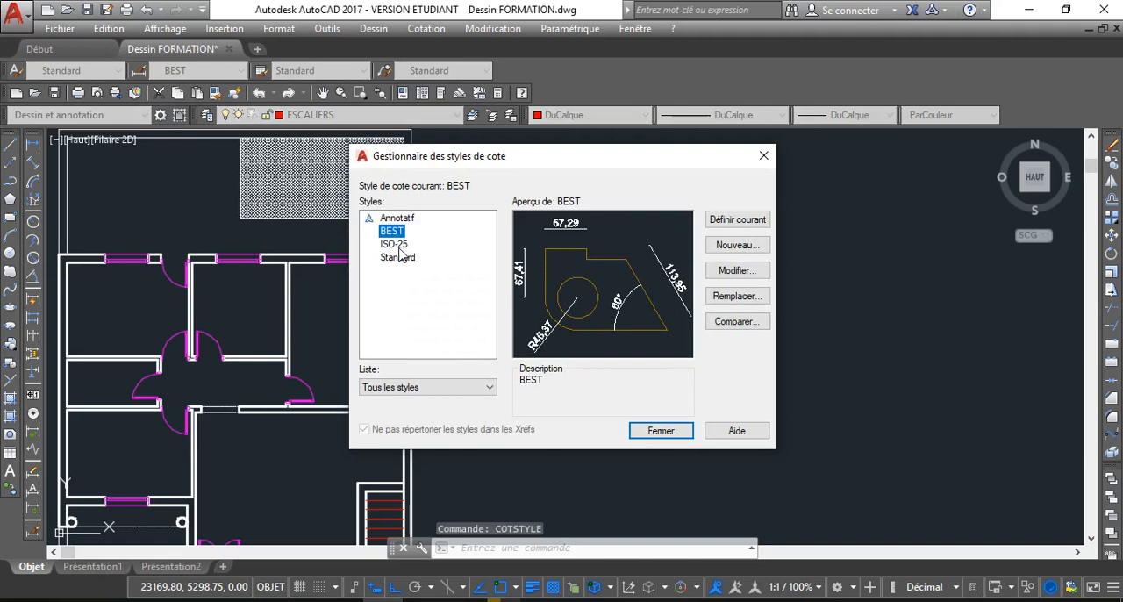
click(400, 247)
click(397, 219)
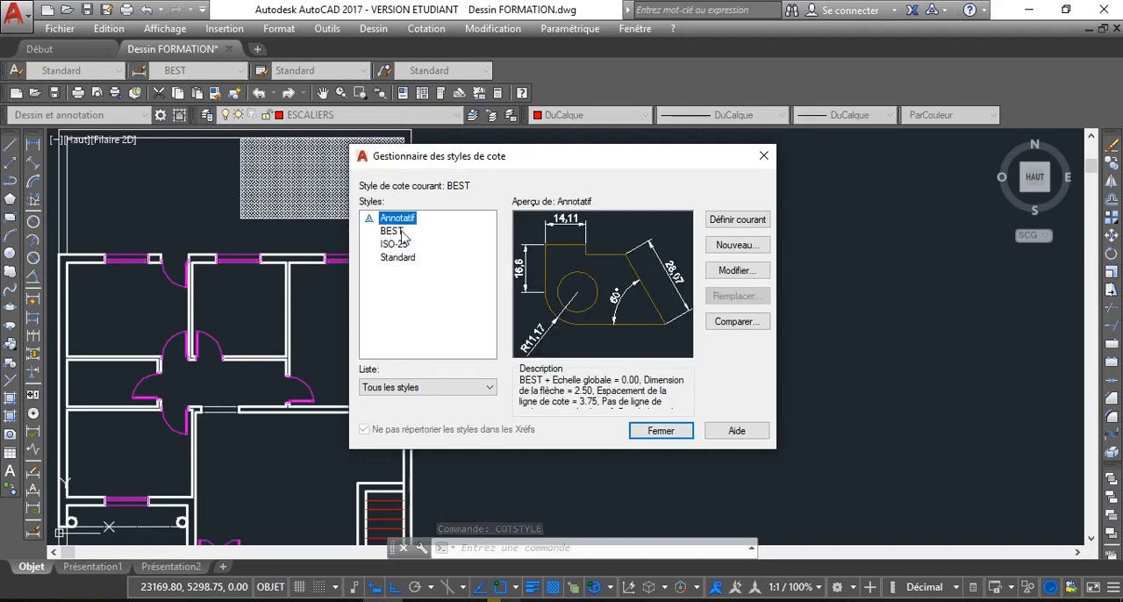
click(401, 233)
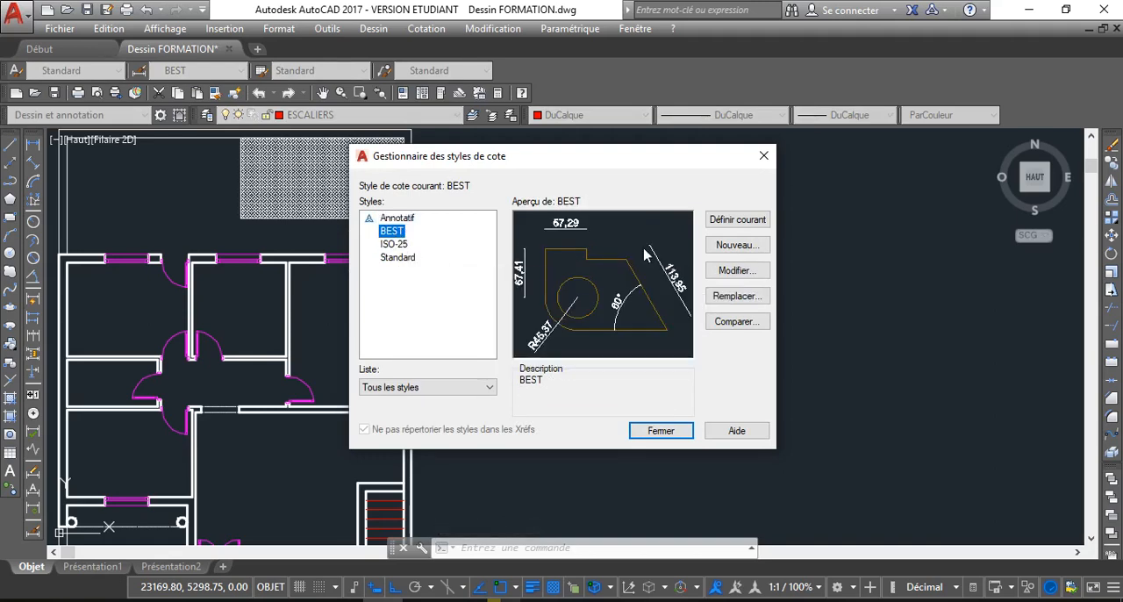
Create a new dimension style for all dimensions based on ISO-25, keeping the name Copie de ISO-25
click(395, 245)
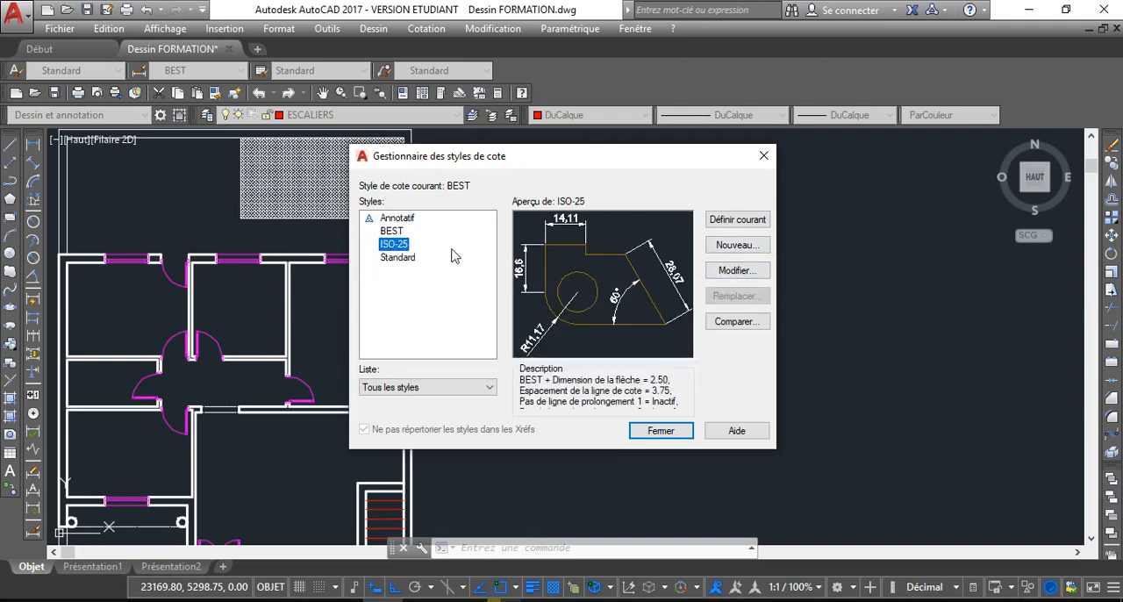
click(737, 245)
click(588, 307)
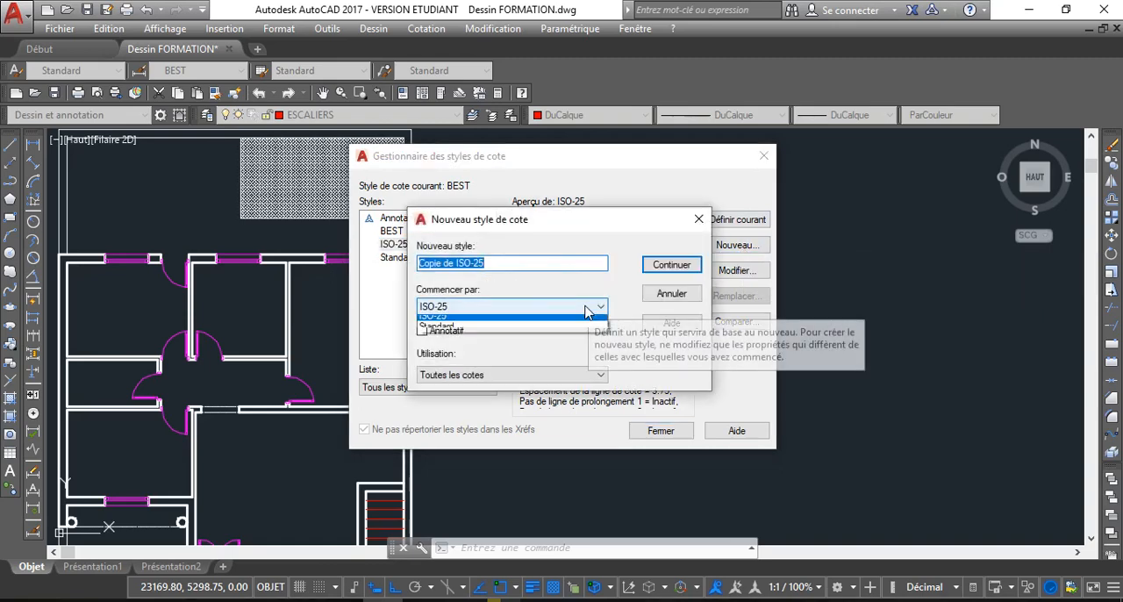
click(590, 307)
click(669, 265)
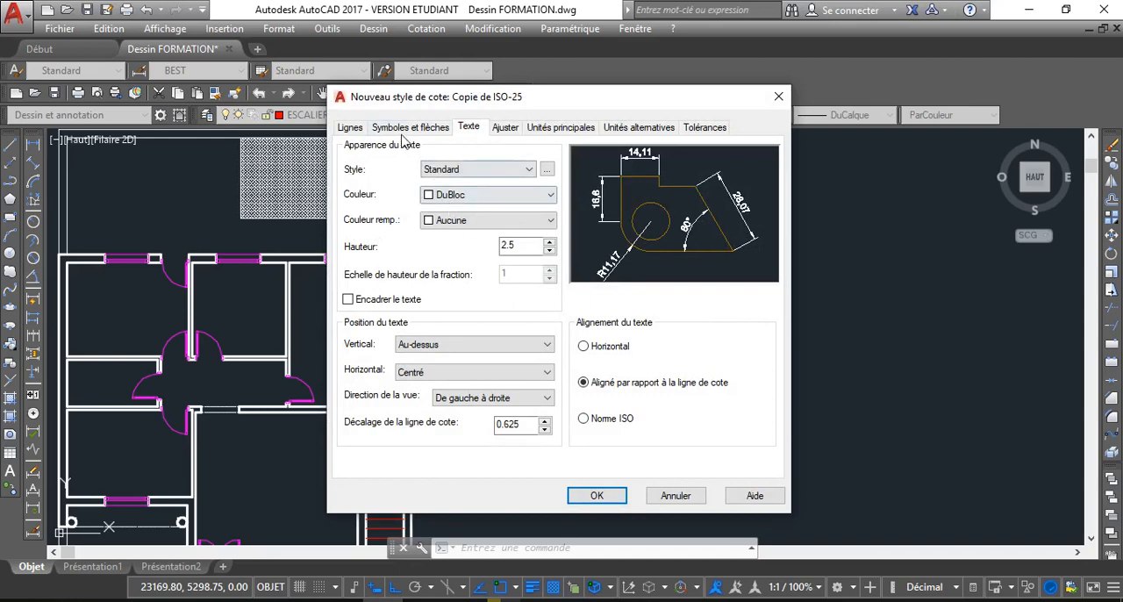
Suppress both extension lines (Ligne d'attache 1 and 2) in the new dimension style
click(410, 128)
click(349, 128)
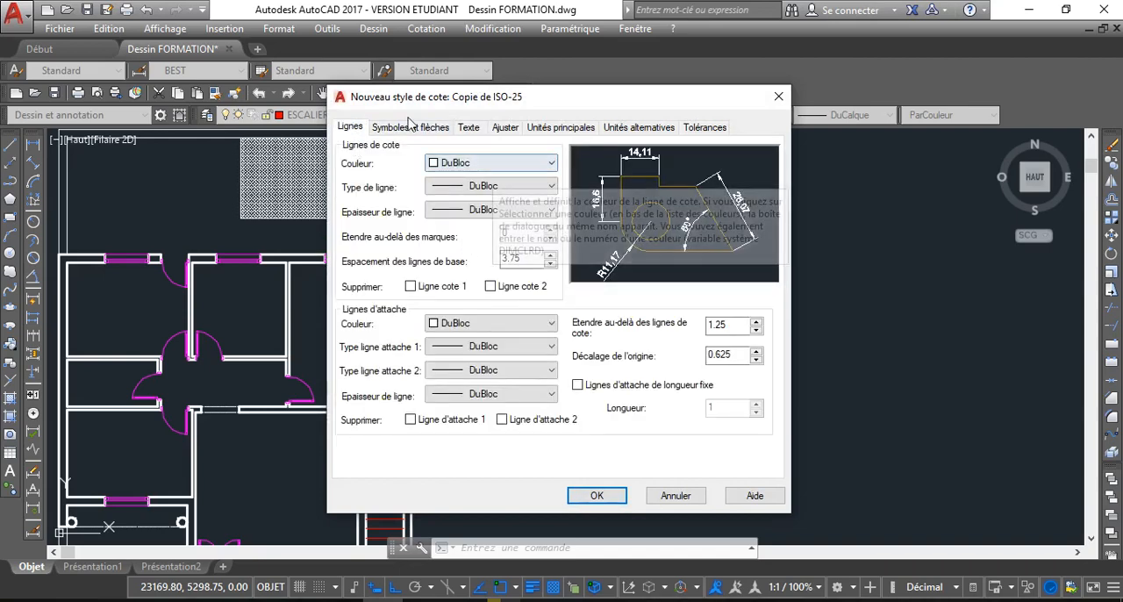
click(407, 130)
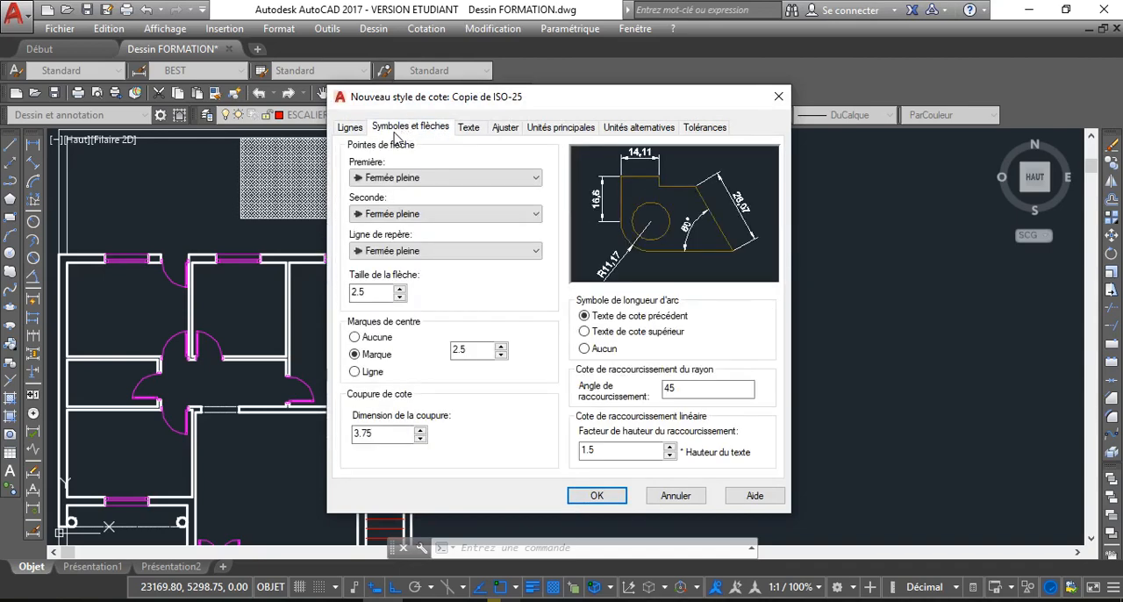
click(358, 130)
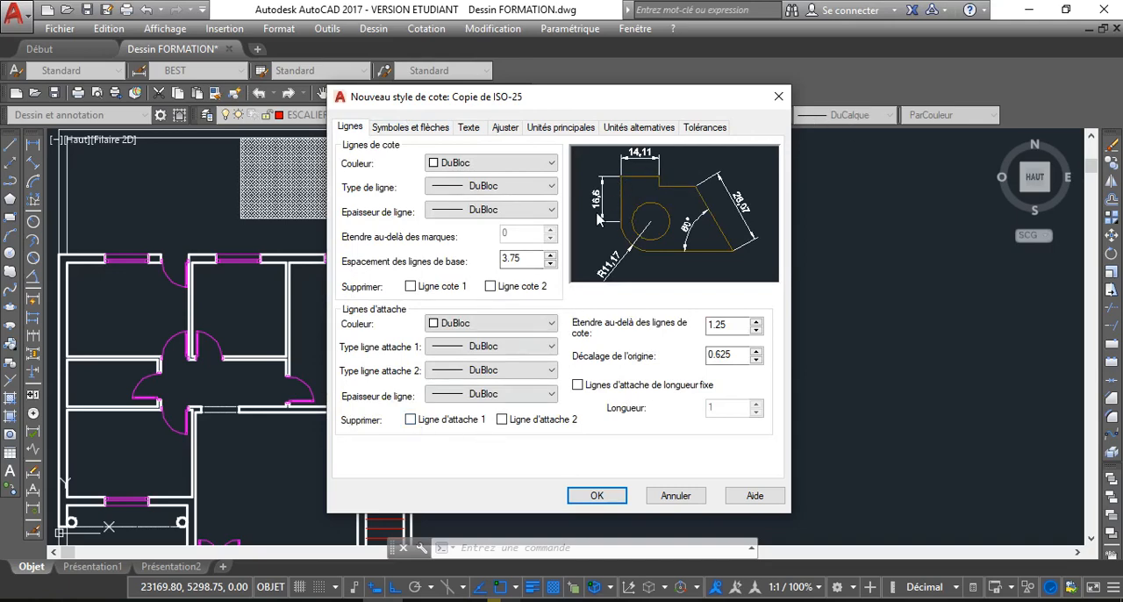
click(418, 428)
click(504, 421)
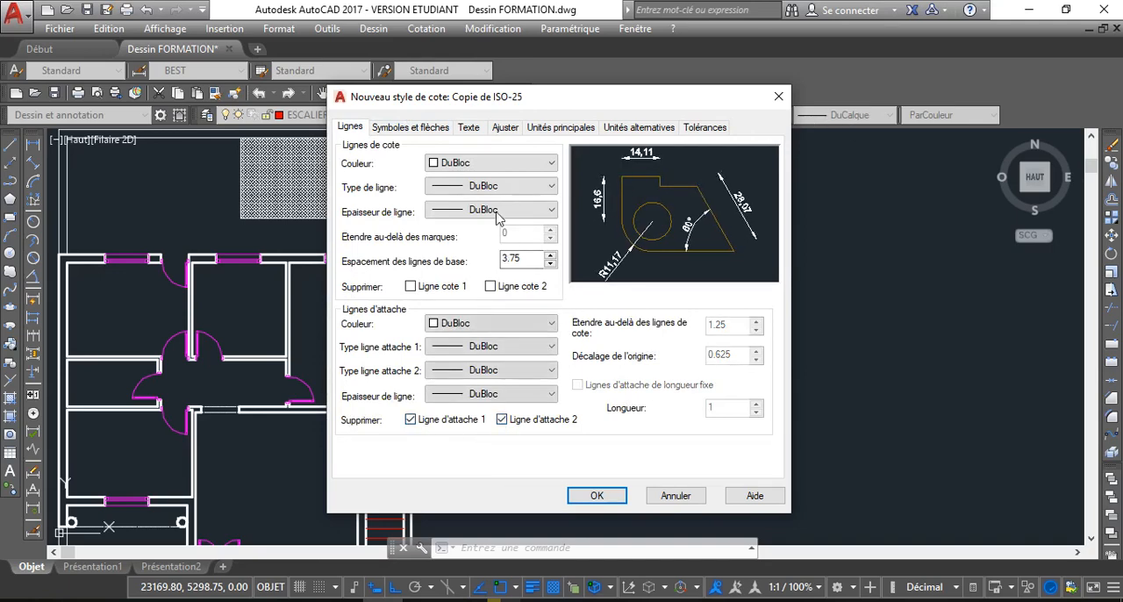
Set the first, second and leader arrowheads of the new dimension style to Marque architecturale
click(406, 128)
click(439, 179)
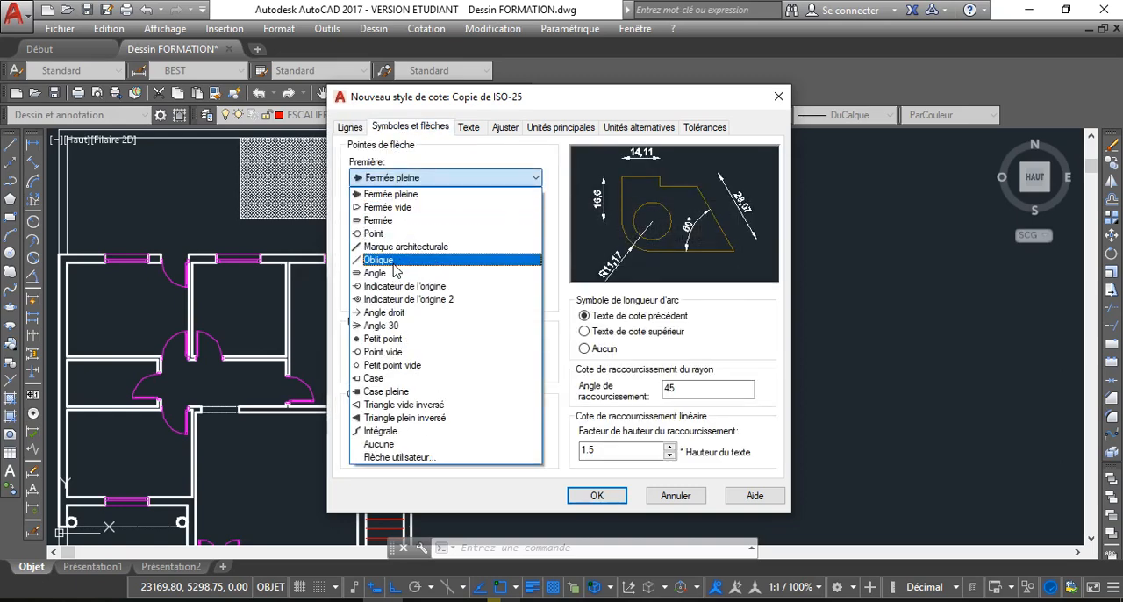
click(400, 246)
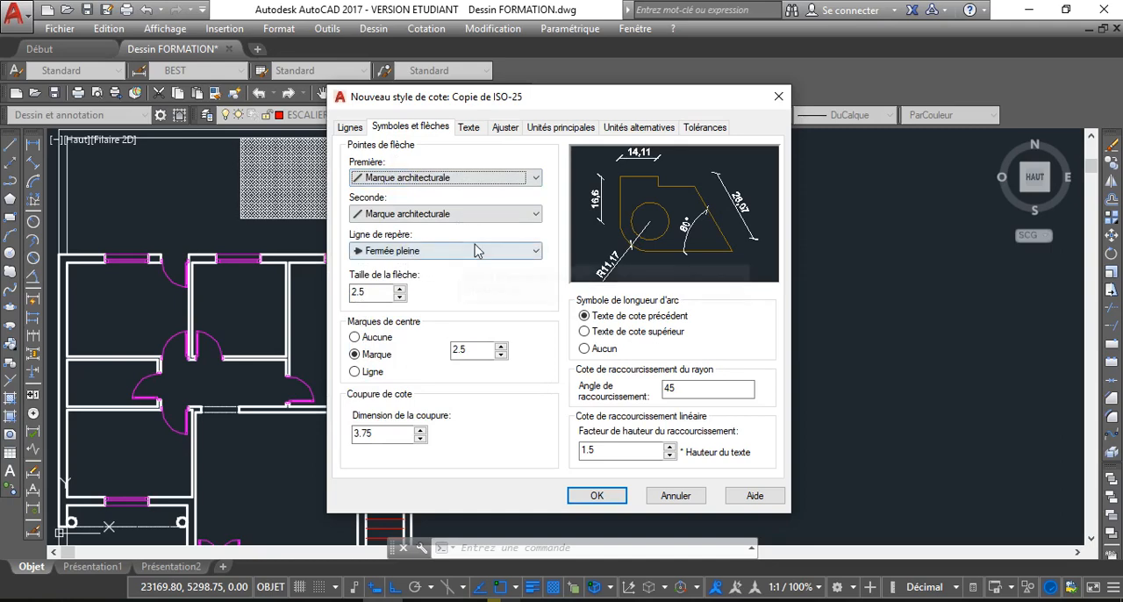
click(475, 251)
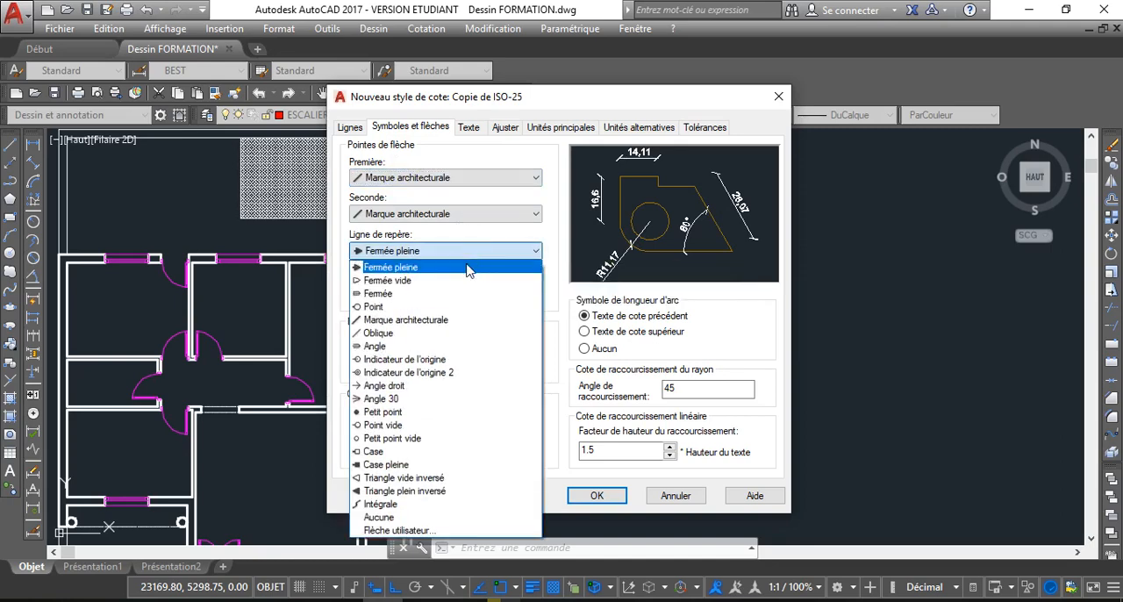
click(426, 334)
click(438, 251)
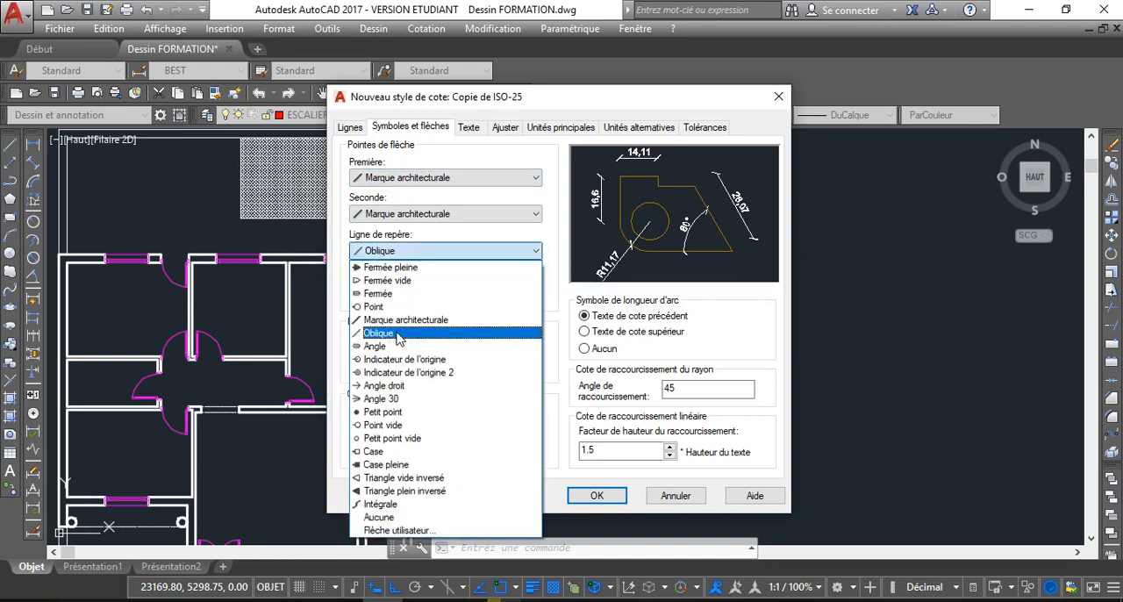
click(399, 321)
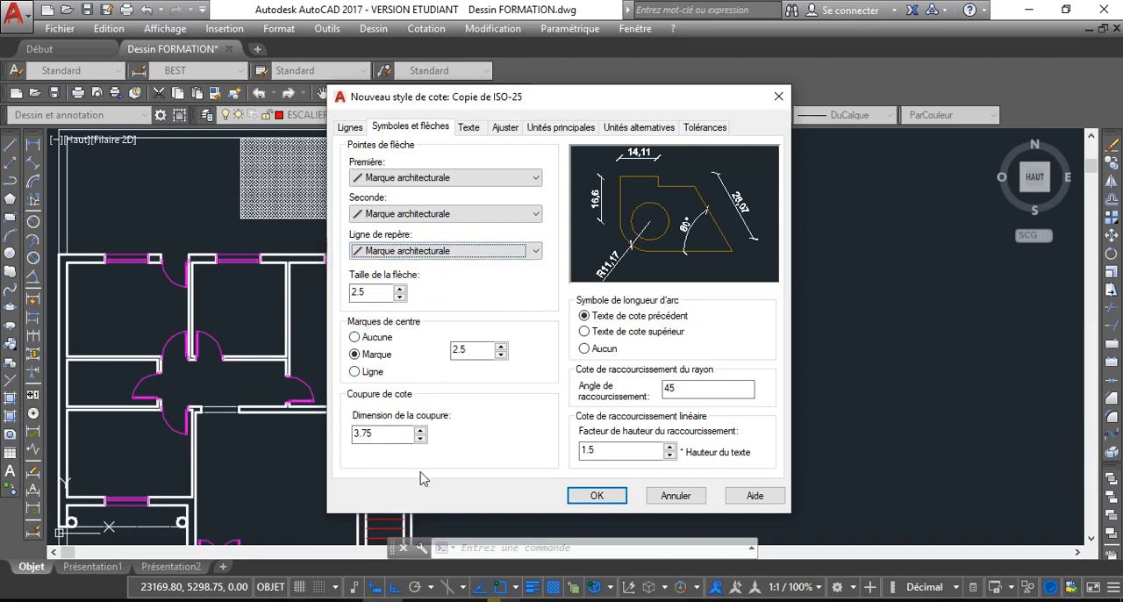
Set the new dimension style's text height to 10, keeping the DuBloc text color, Au-dessus vertical and Centré horizontal placement
click(421, 431)
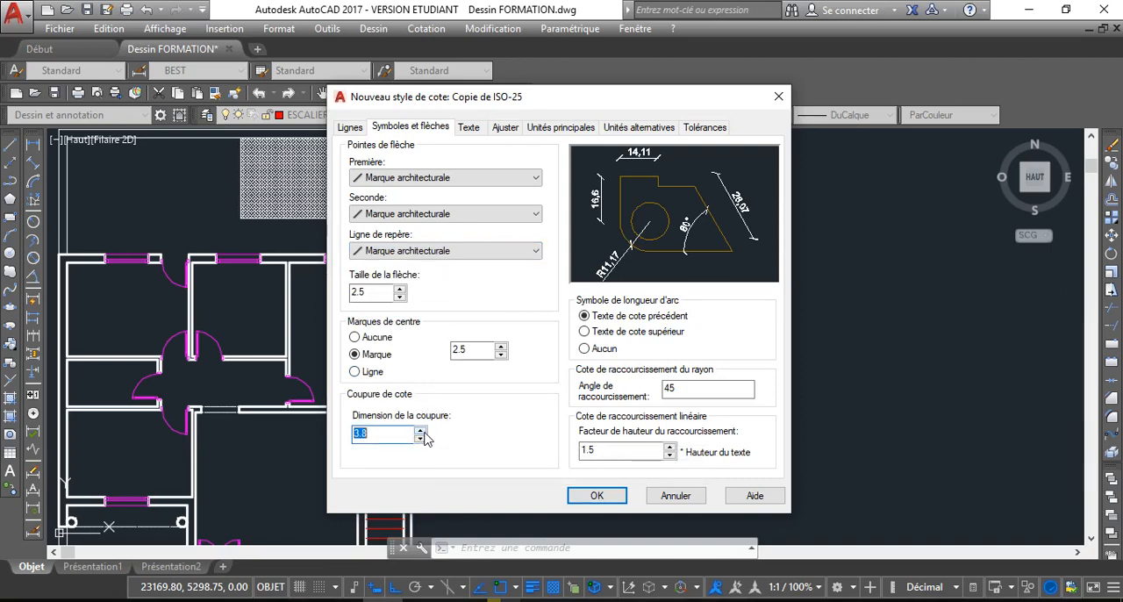
click(420, 438)
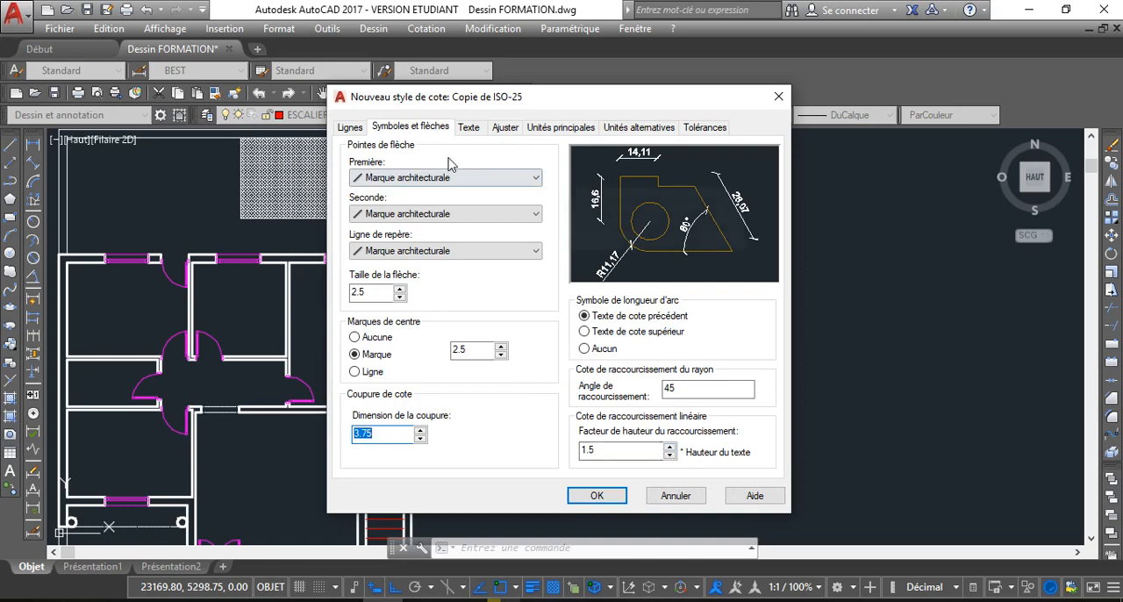
click(471, 128)
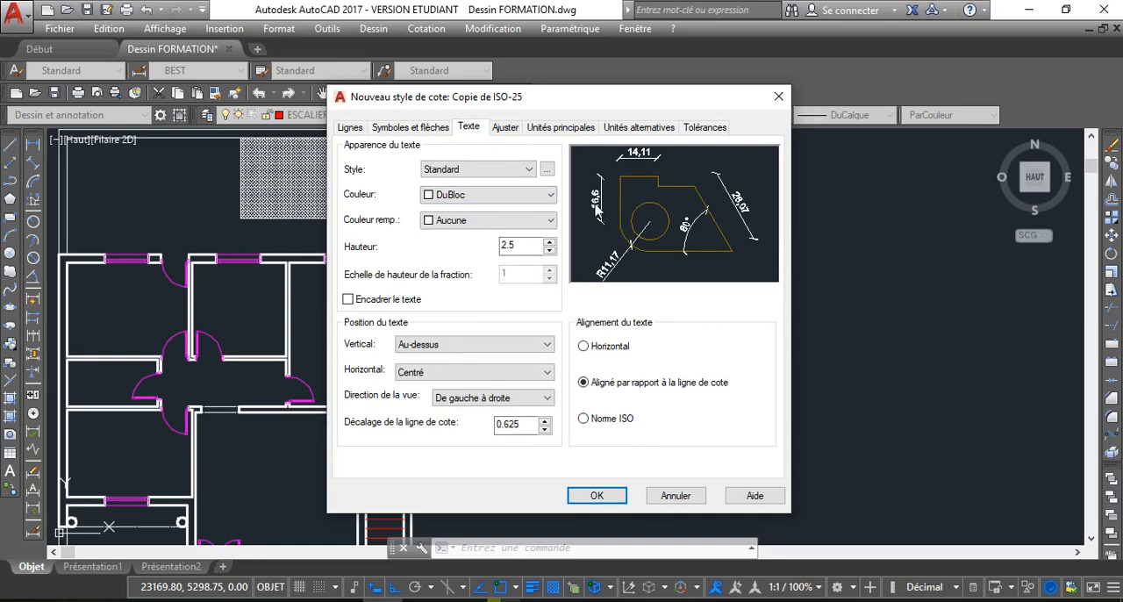
click(508, 195)
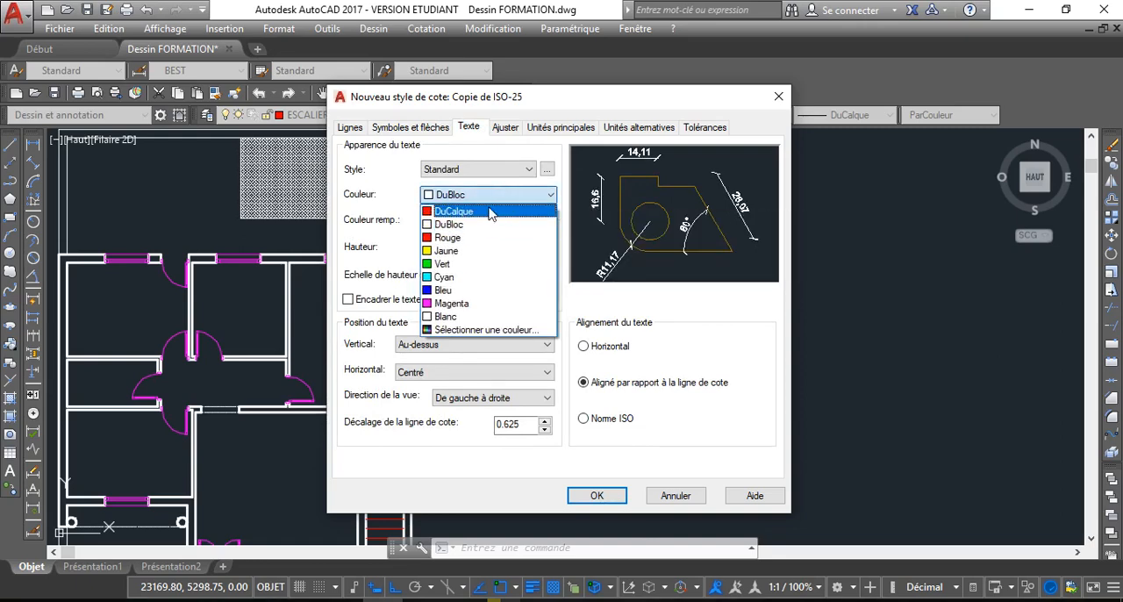
click(485, 200)
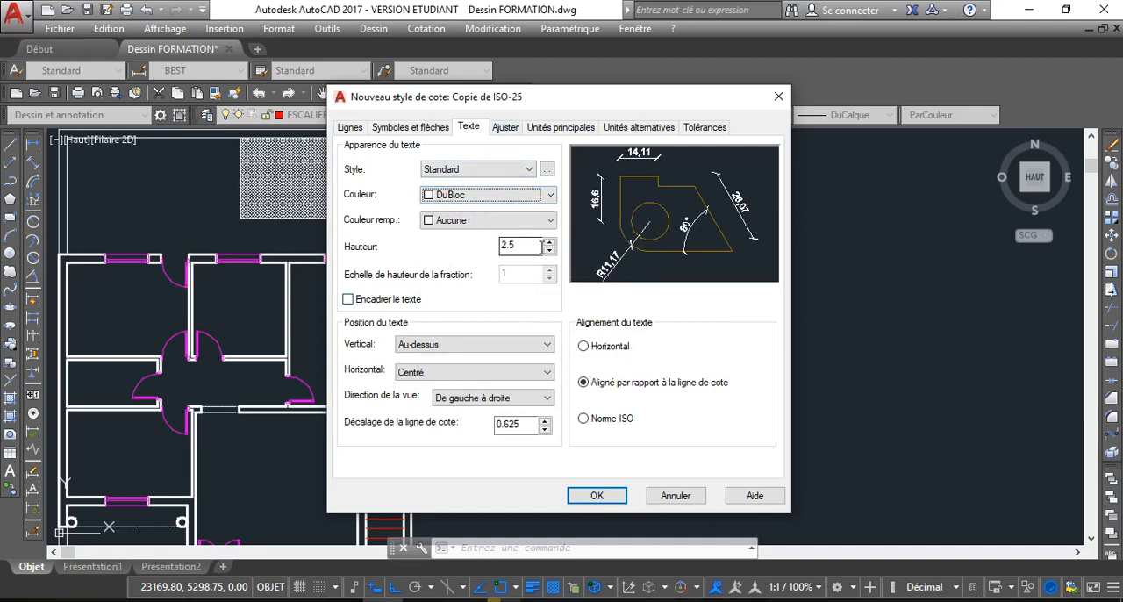
double_click(526, 245)
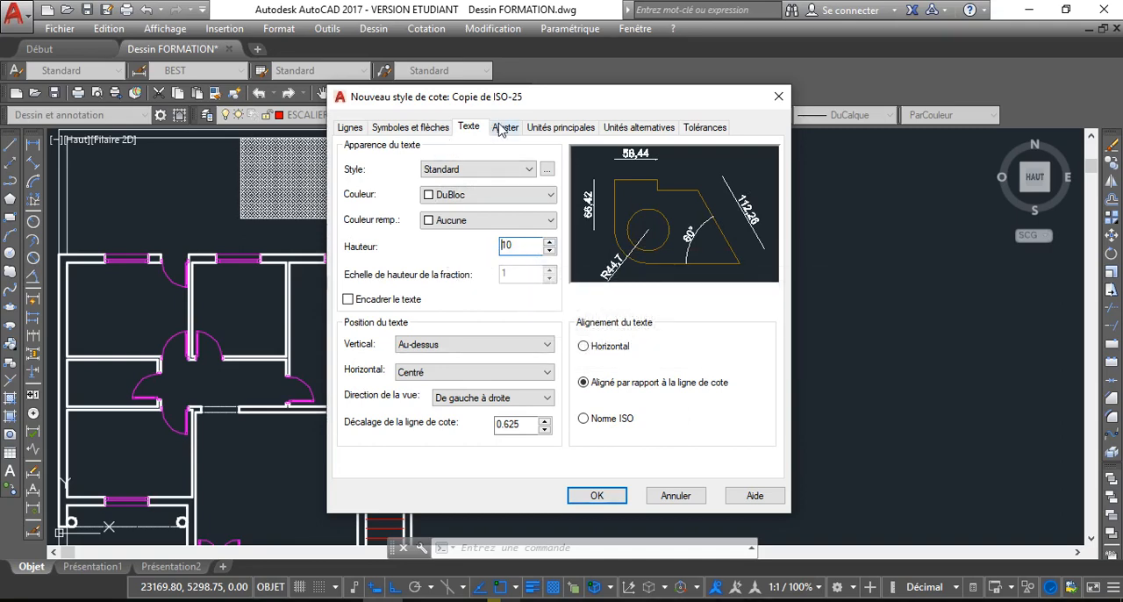
click(546, 345)
click(546, 346)
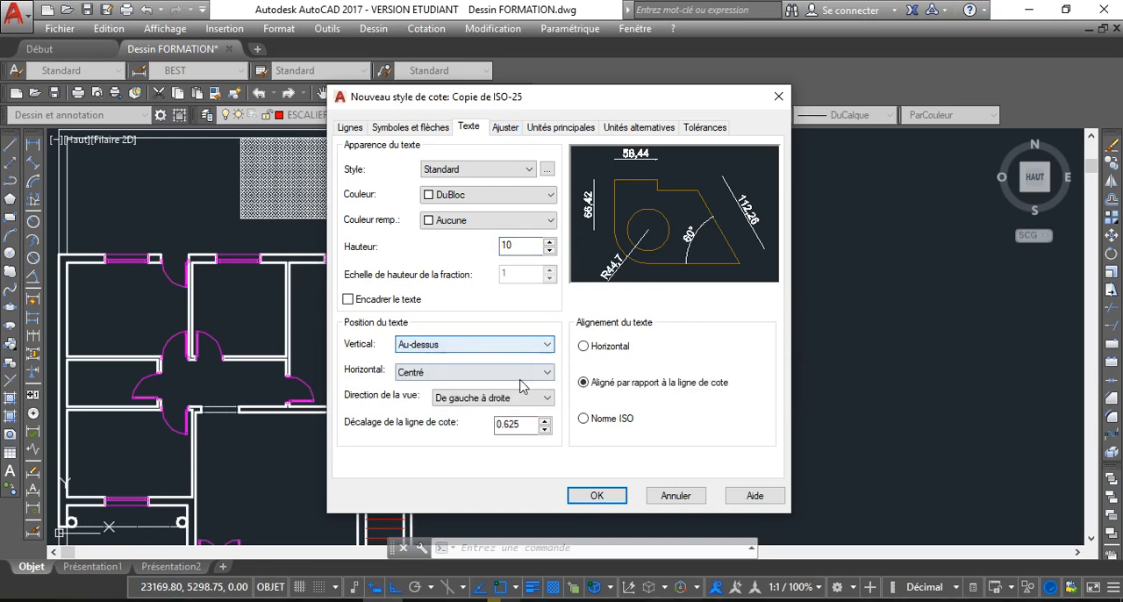
click(525, 372)
click(491, 384)
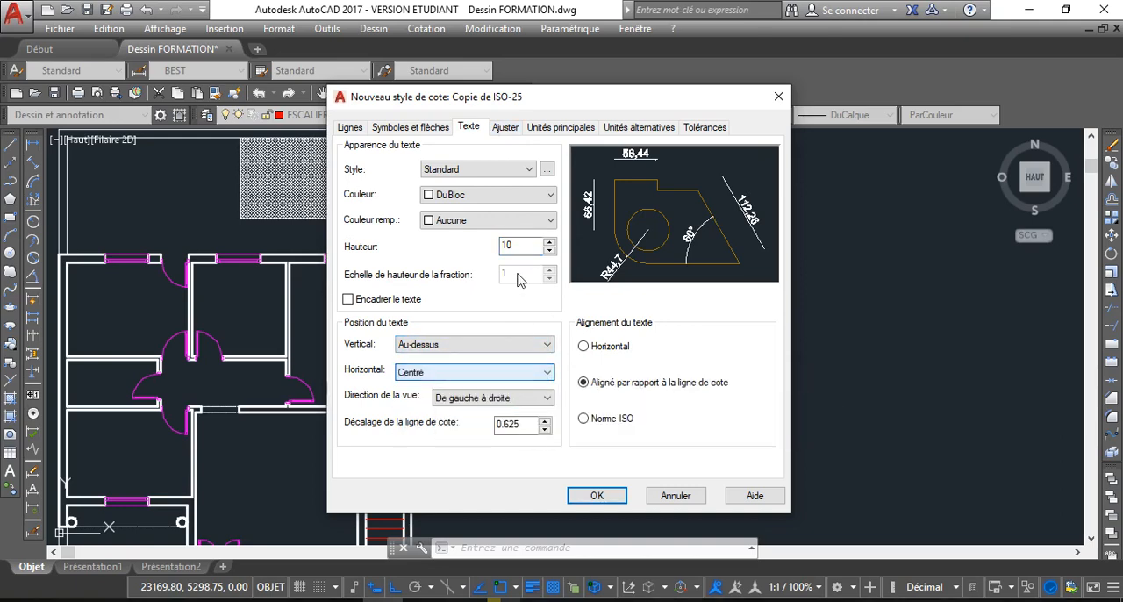
Set the arrow size of the new dimension style to 4.3
click(353, 128)
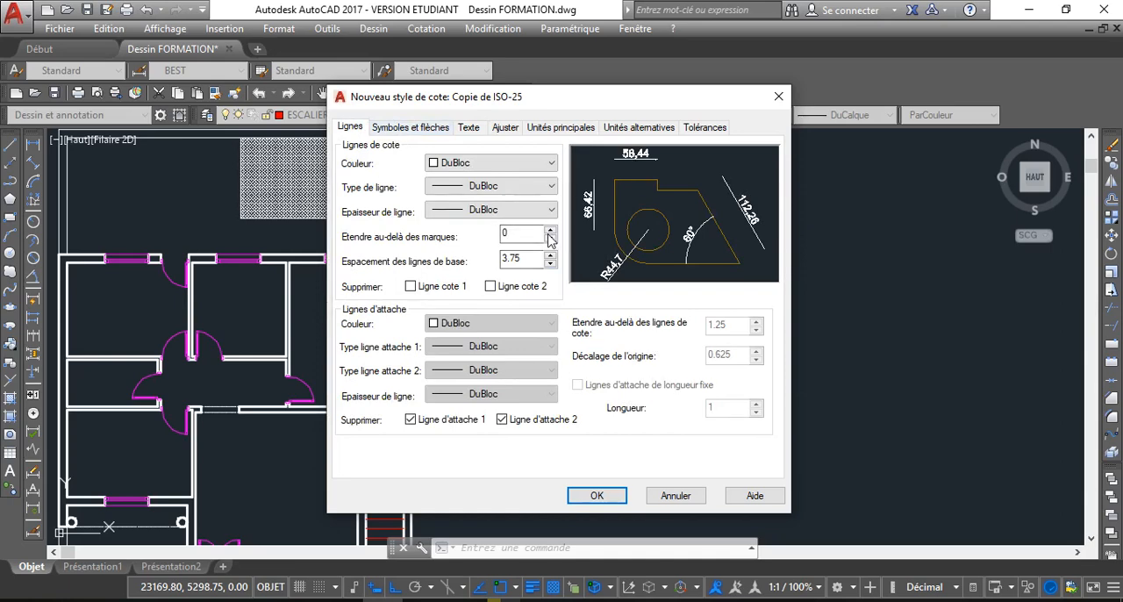
click(412, 127)
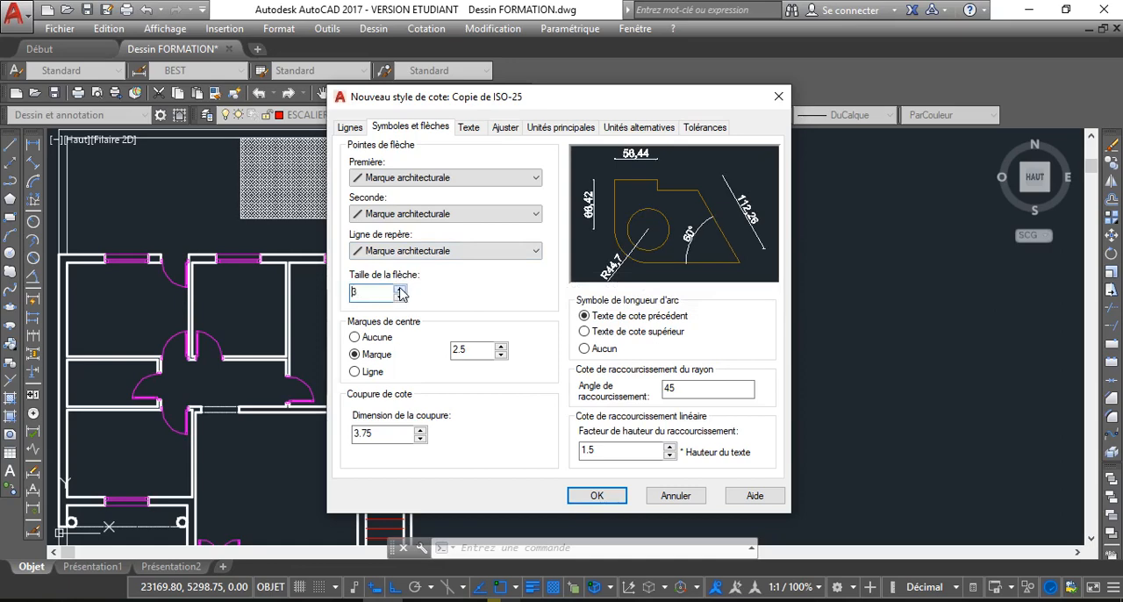
click(400, 290)
click(400, 291)
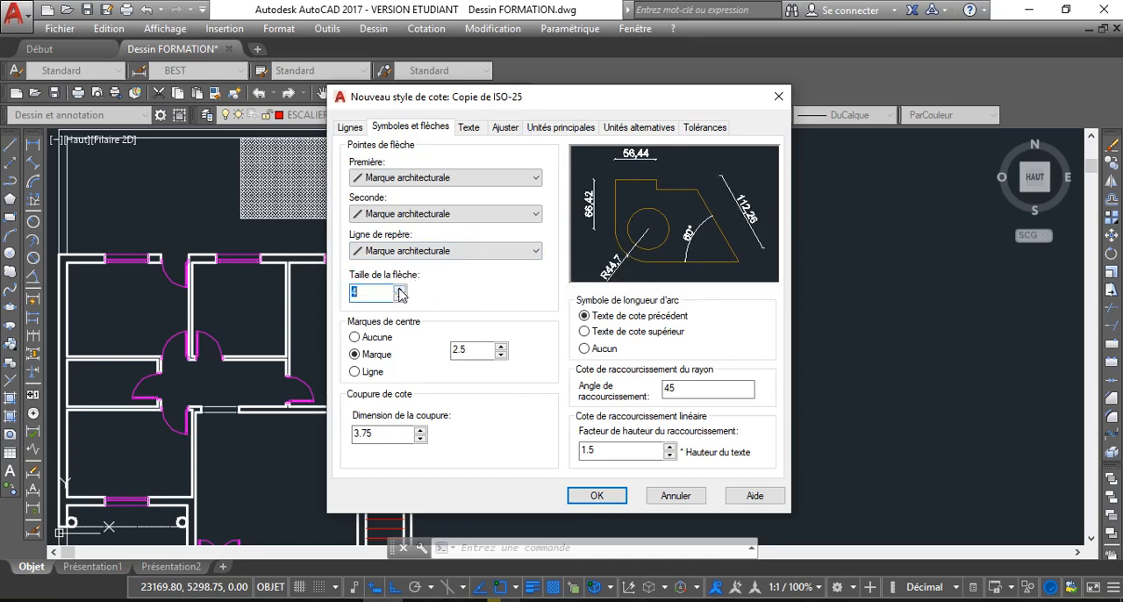
Check the fit and unit settings, then save the new style and make Copie de ISO-25 the current dimension style
click(507, 128)
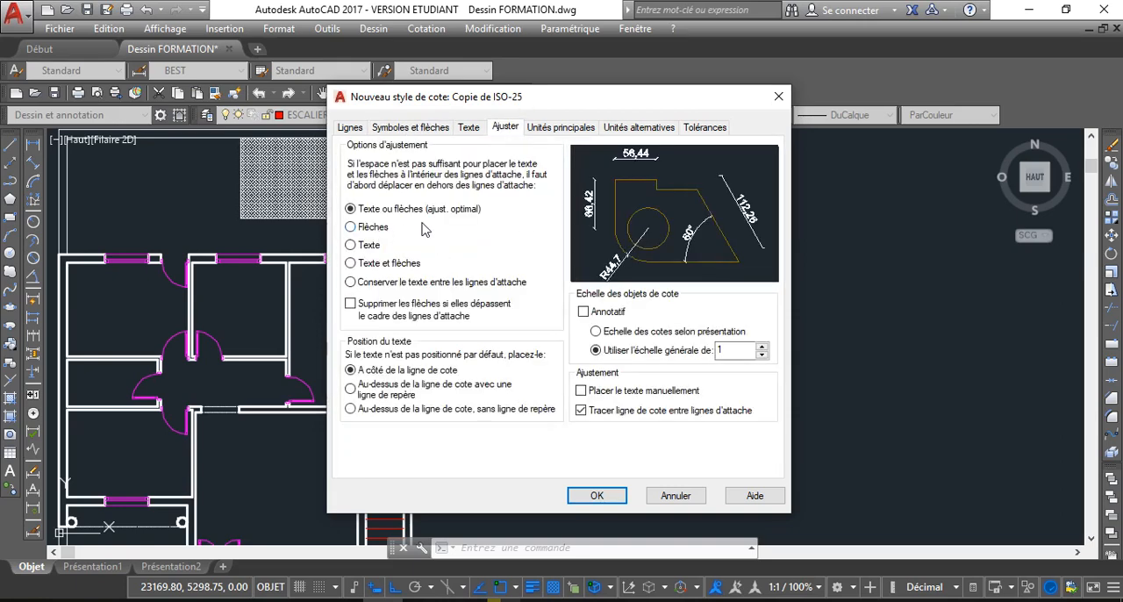
click(539, 129)
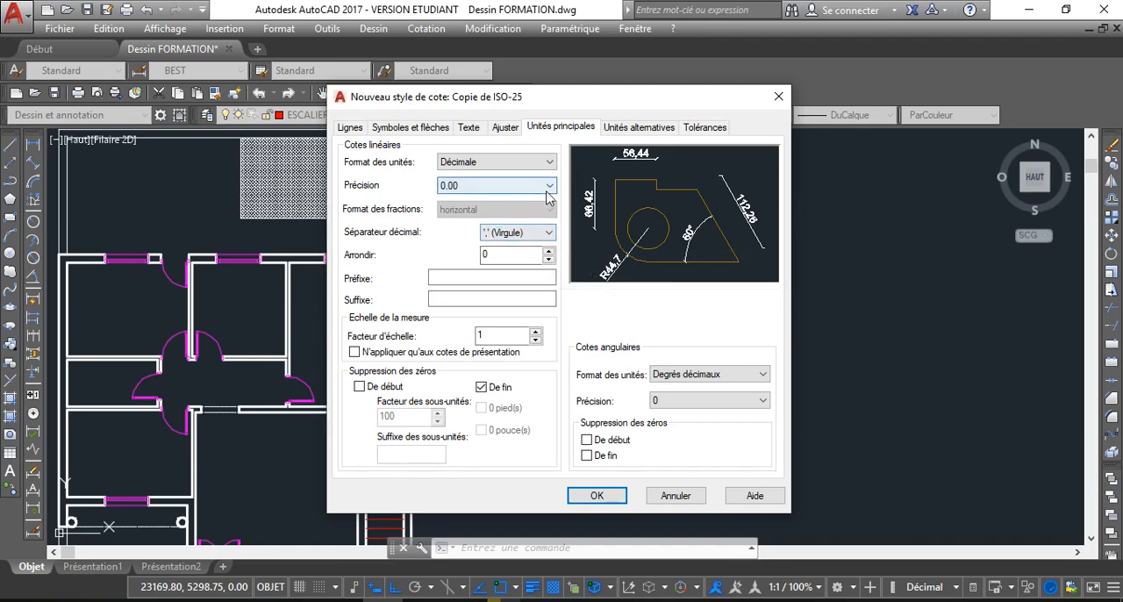
click(637, 129)
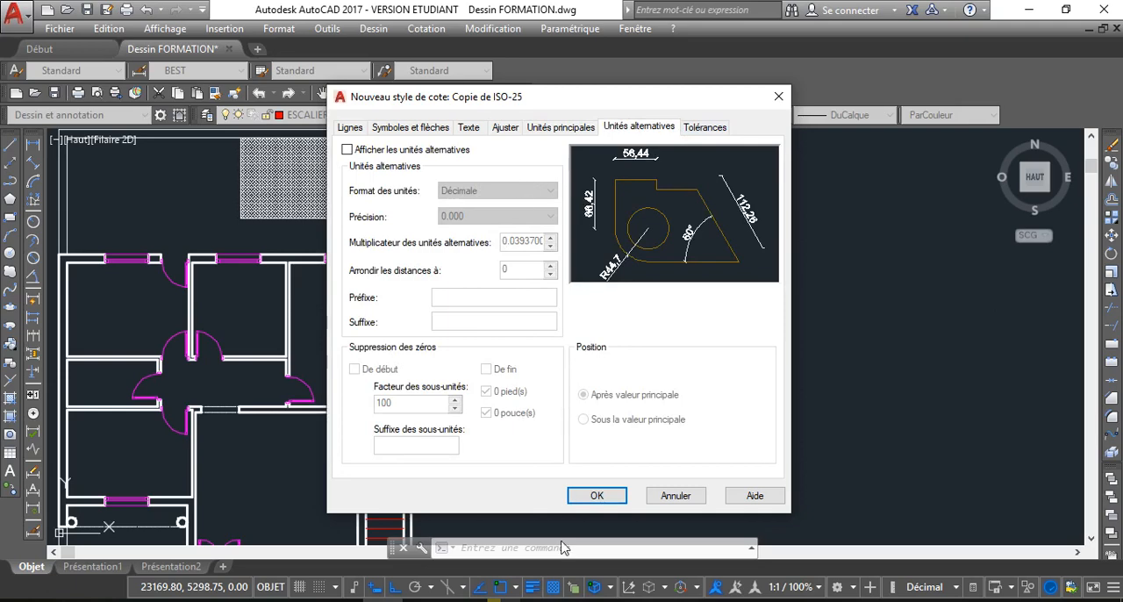
click(589, 502)
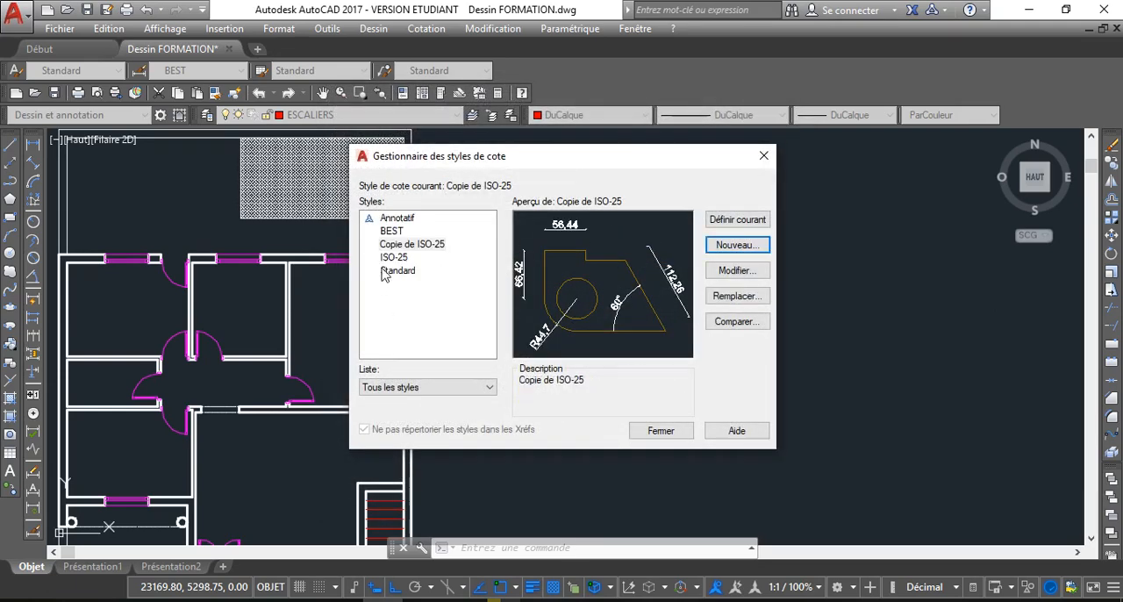
click(434, 246)
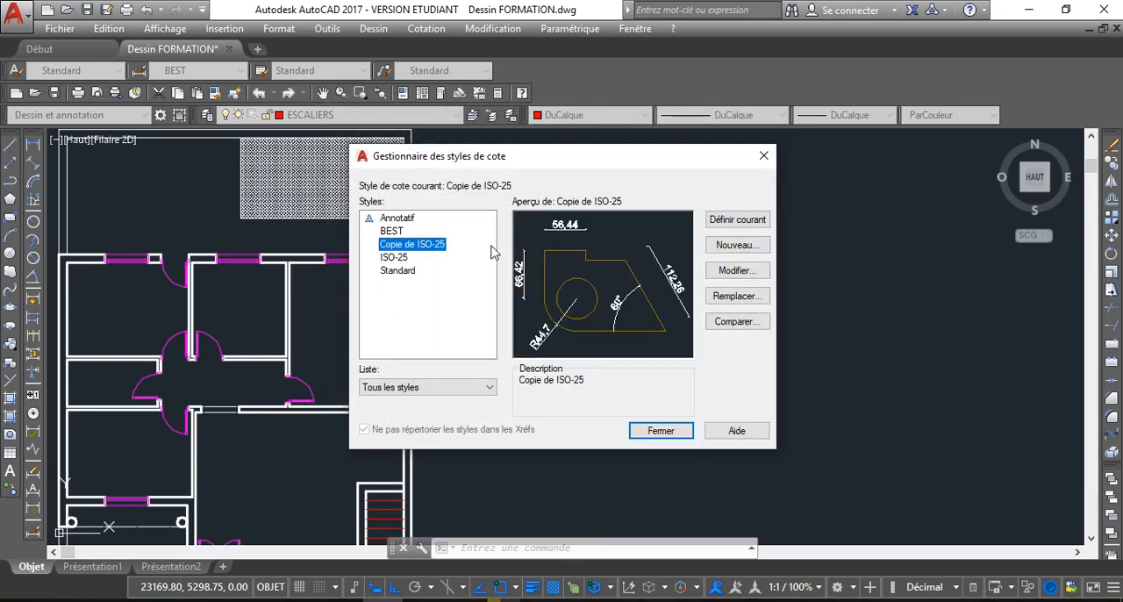
click(742, 230)
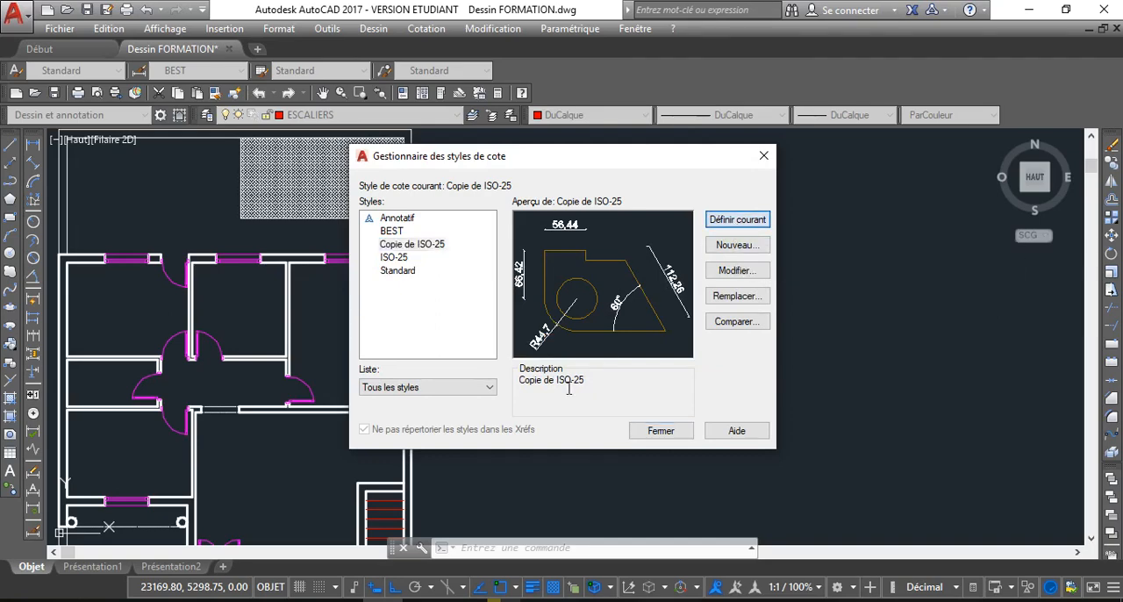
click(658, 432)
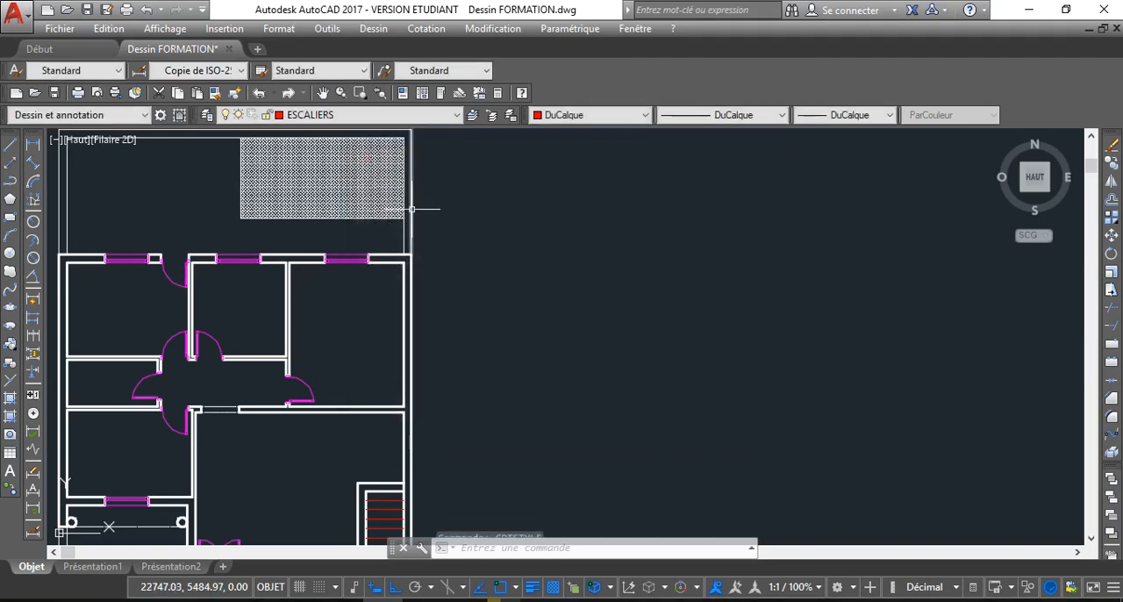
Make COTATION the current layer
scroll(440, 213, down, 2)
middle_drag(514, 214, 527, 254)
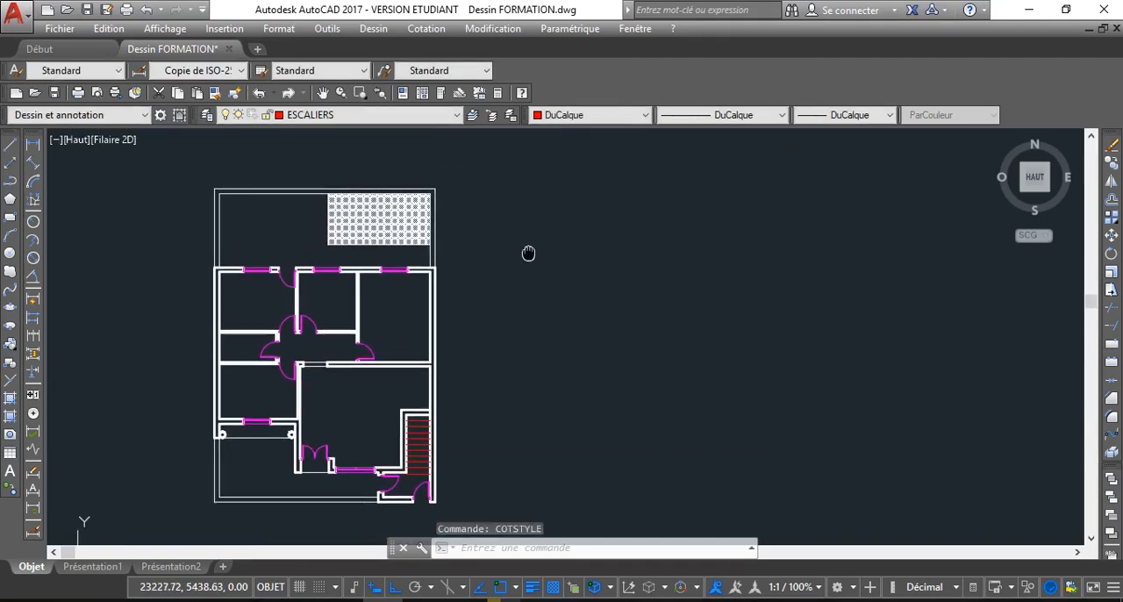
click(423, 115)
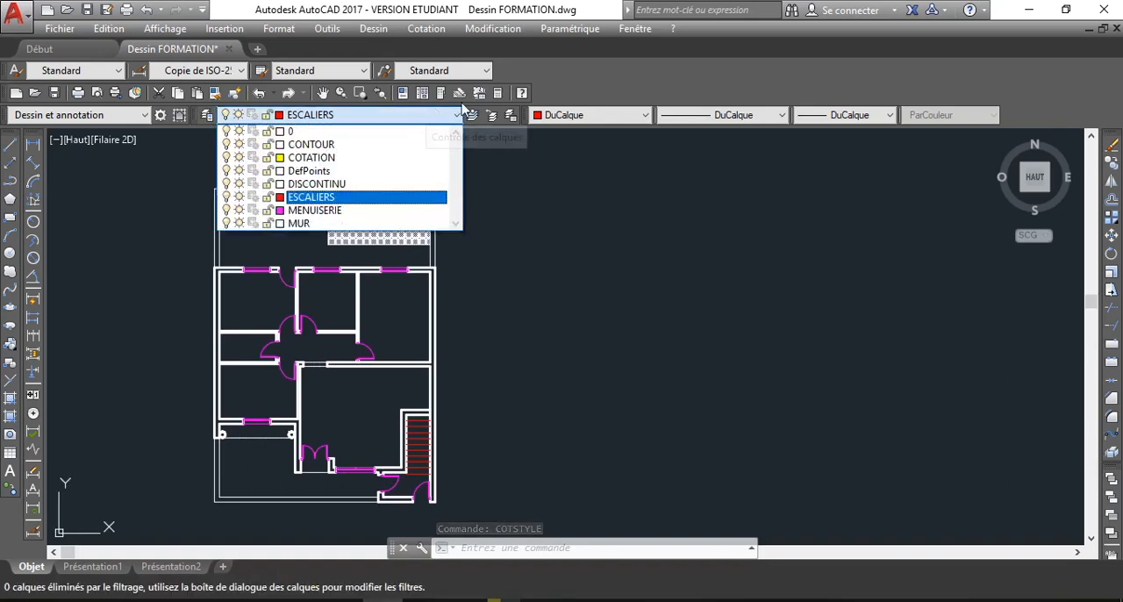
click(335, 160)
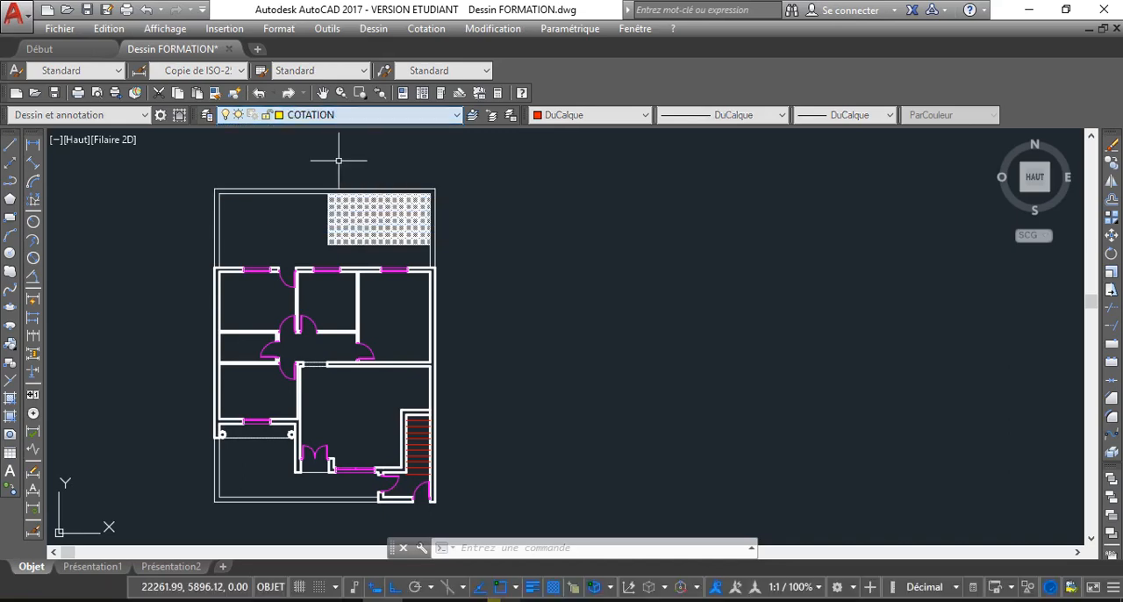
Draw a rectangle around the plan's outer boundary, from its upper-left corner to its lower-right corner
click(33, 145)
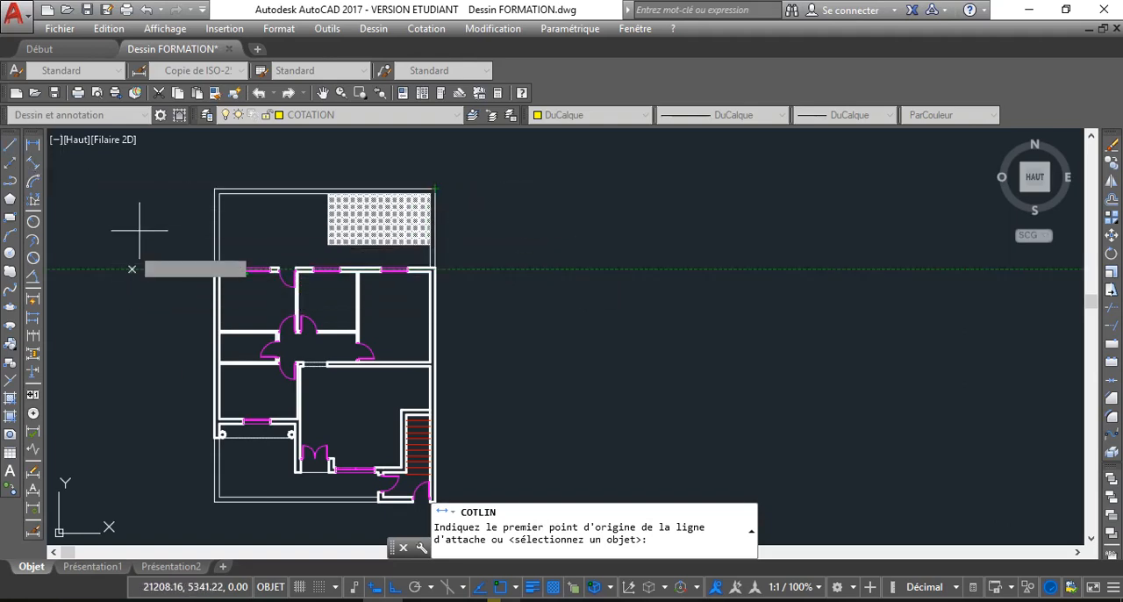
click(10, 221)
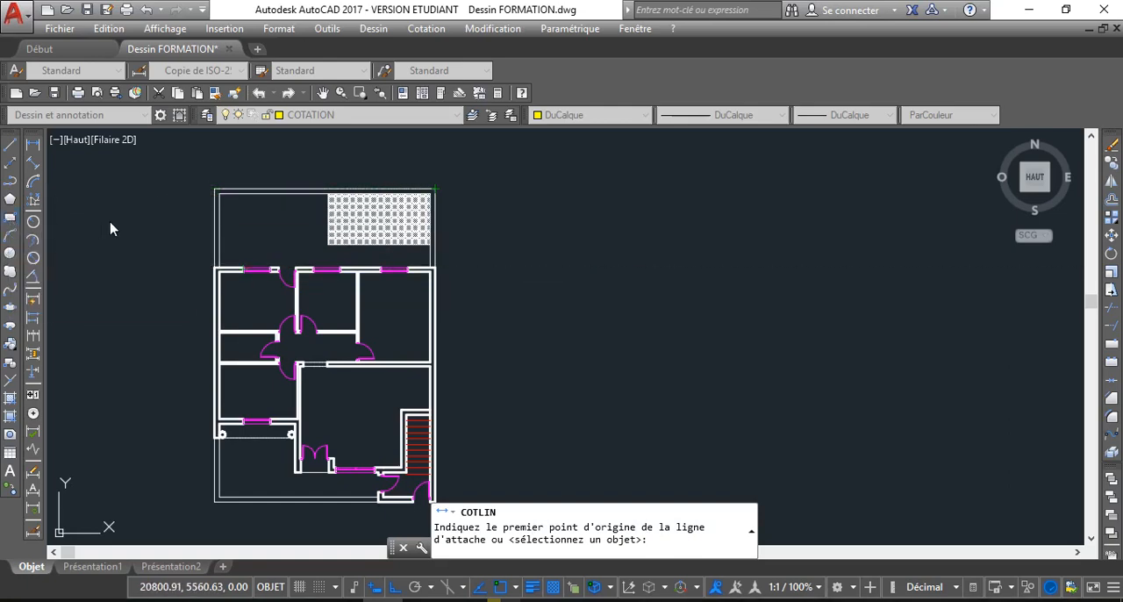
click(213, 189)
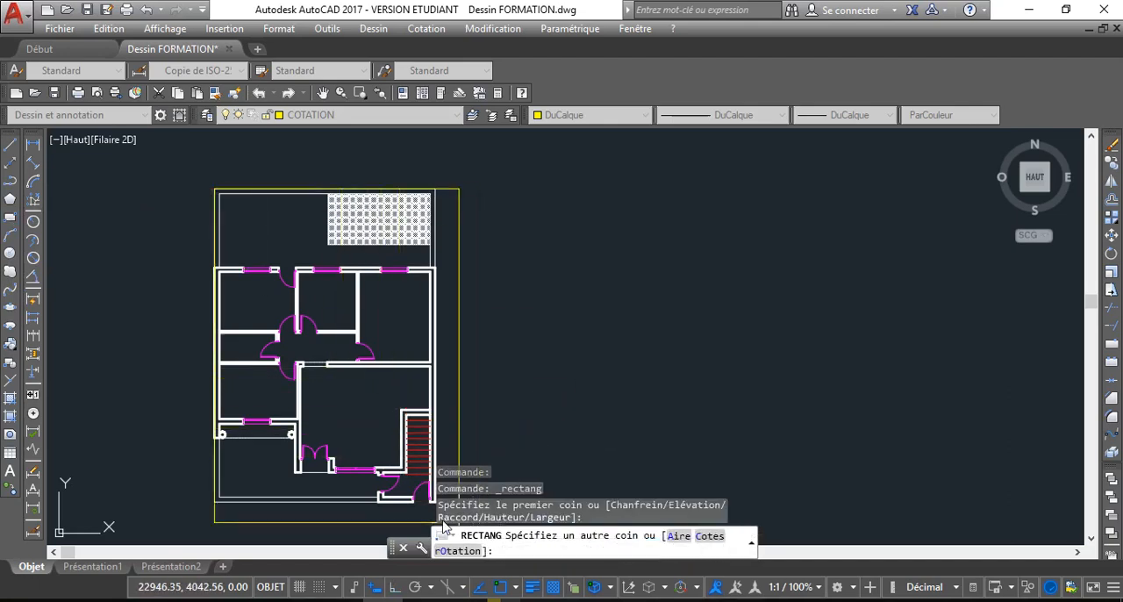
middle_drag(430, 501, 344, 425)
scroll(344, 425, up, 5)
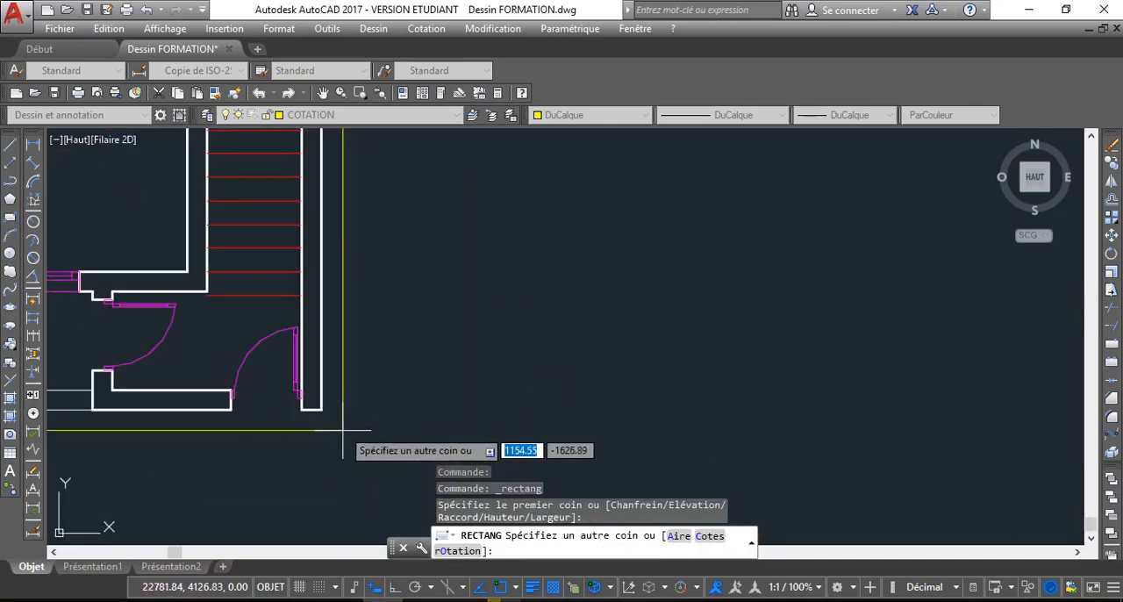
click(321, 410)
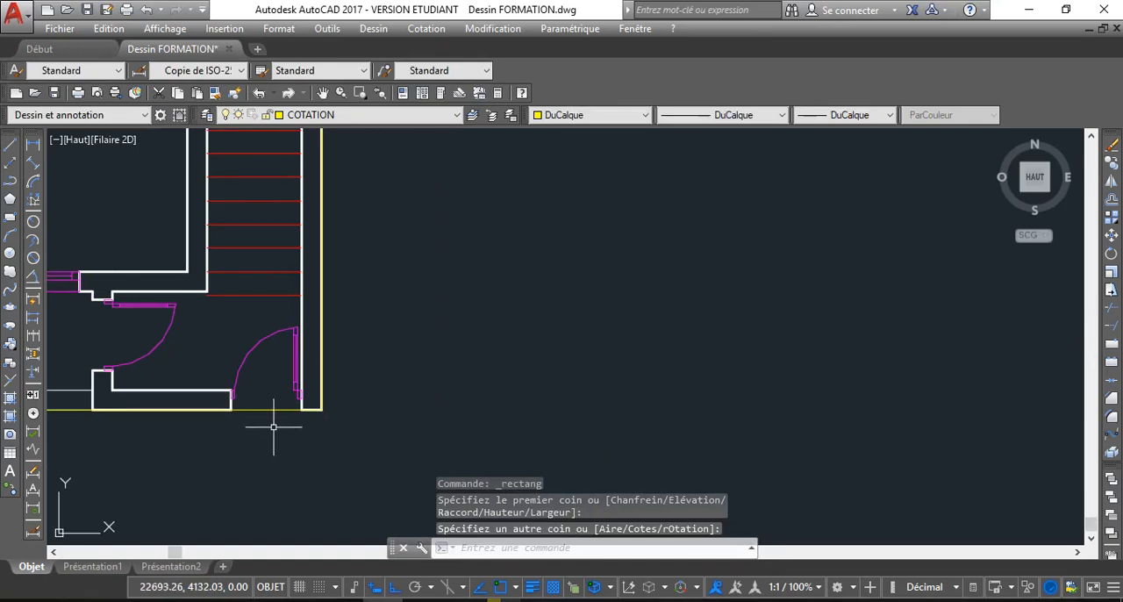
scroll(275, 427, down, 6)
scroll(324, 428, up, 2)
scroll(323, 428, down, 2)
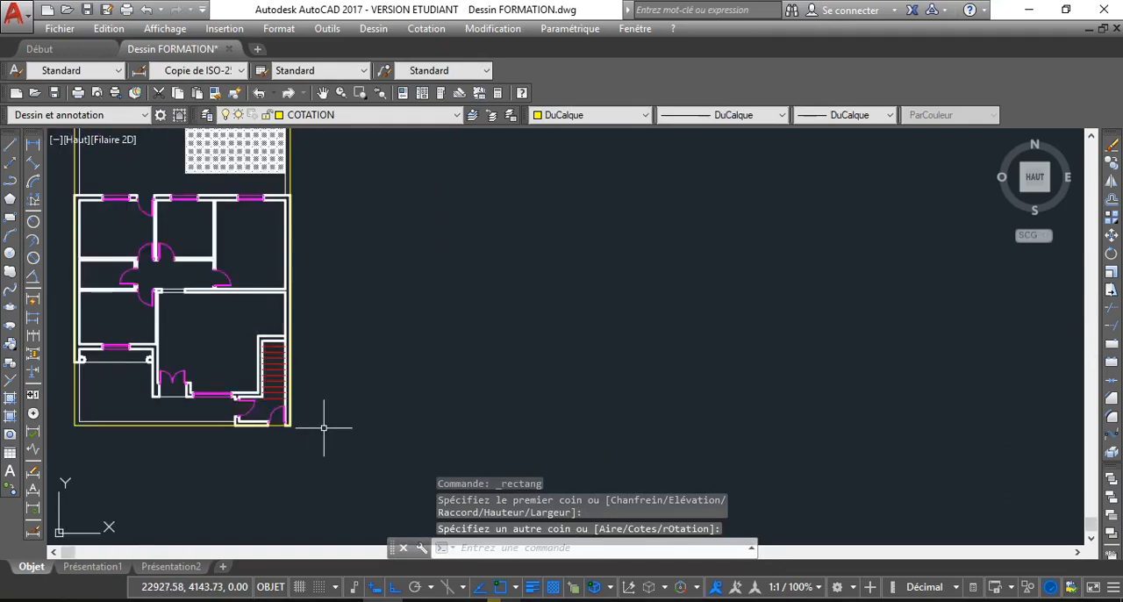
Offset the boundary rectangle outward by 100
text(dc)
key(Return)
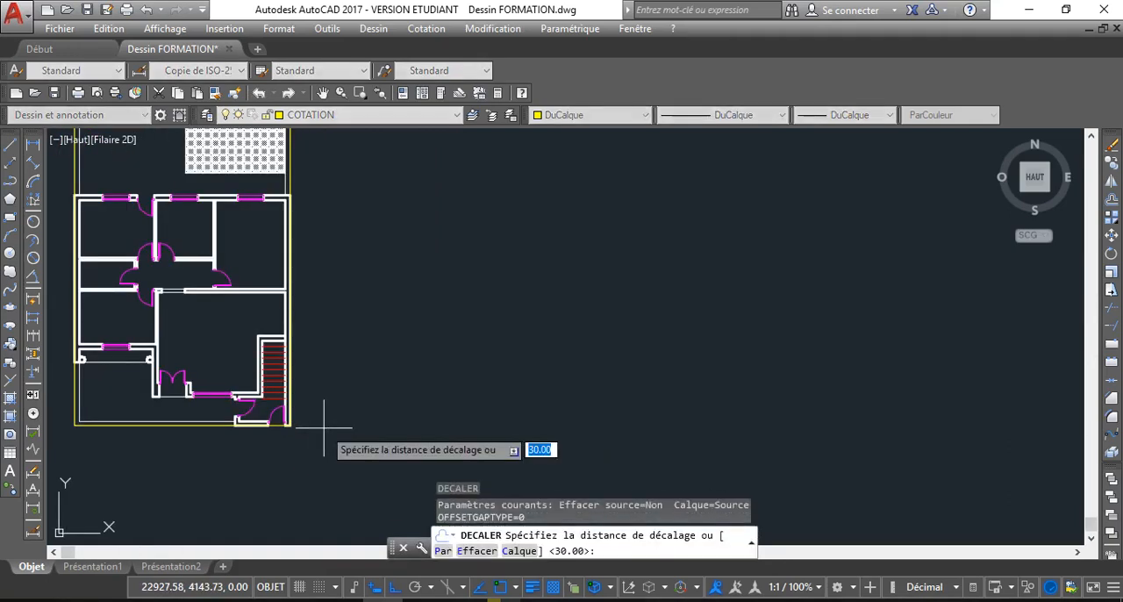
key(Return)
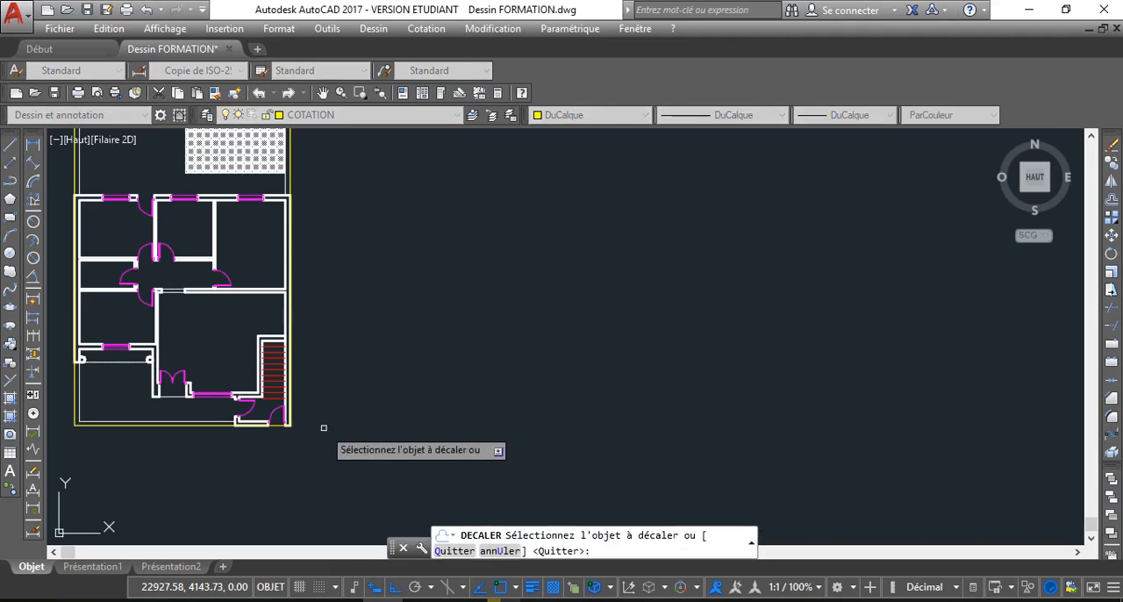
scroll(280, 443, up, 4)
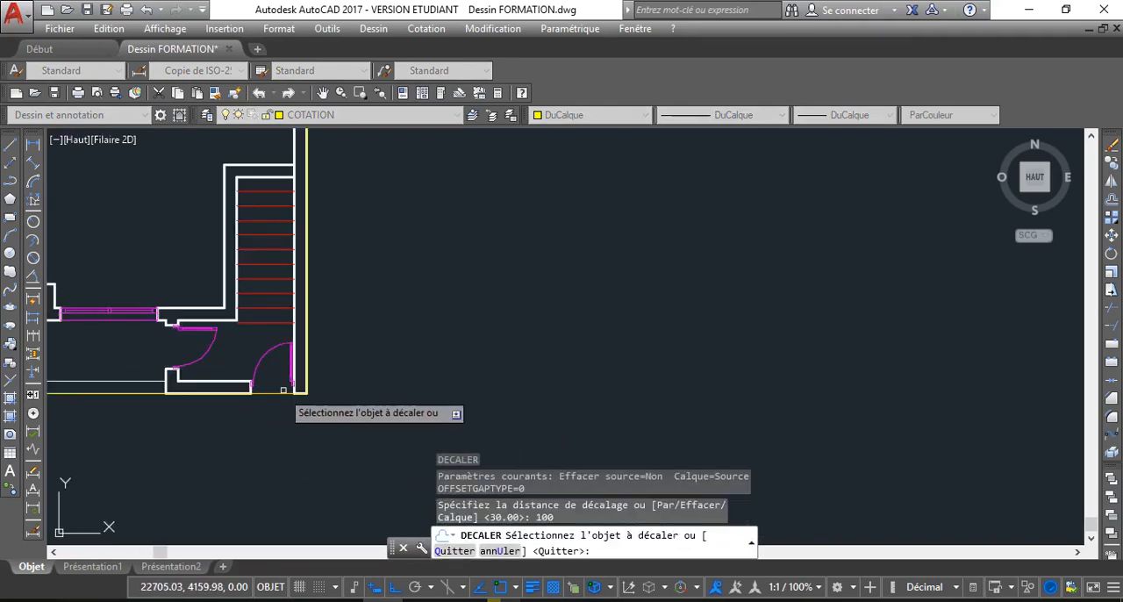
click(278, 394)
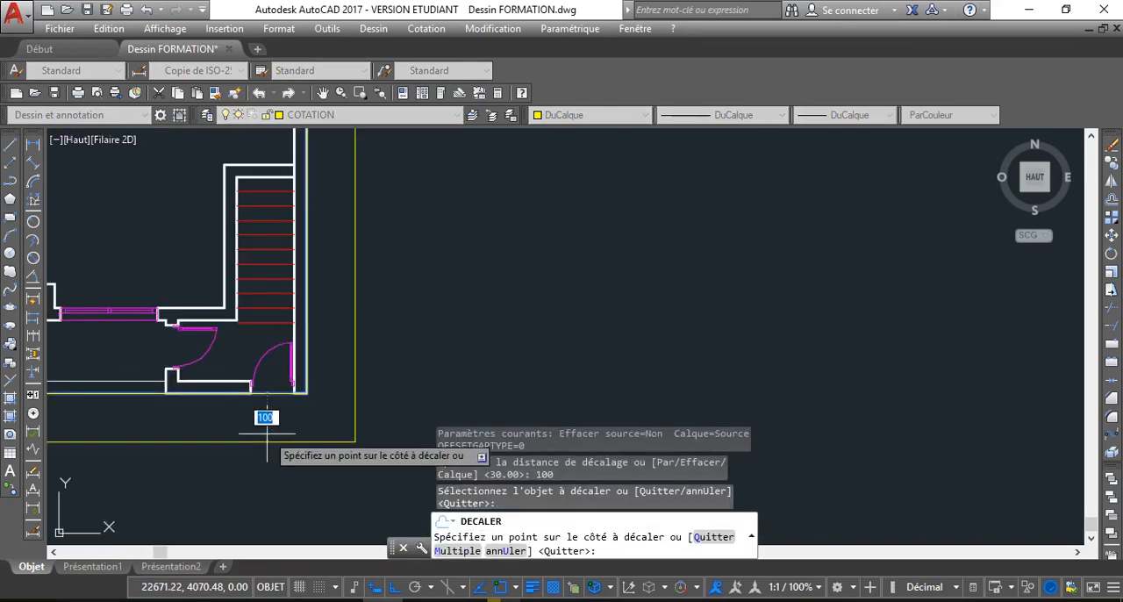
click(279, 451)
key(Return)
key(Return)
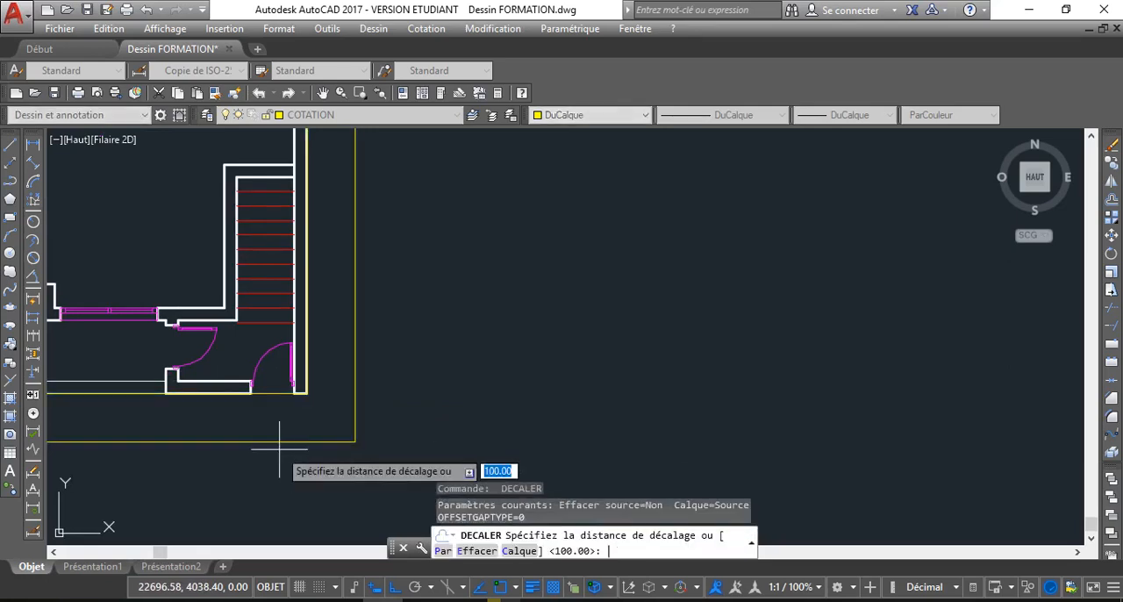
Offset the outer rectangle outward by 50 twice in succession to add two more guide rectangles around the plan
text(50)
key(Return)
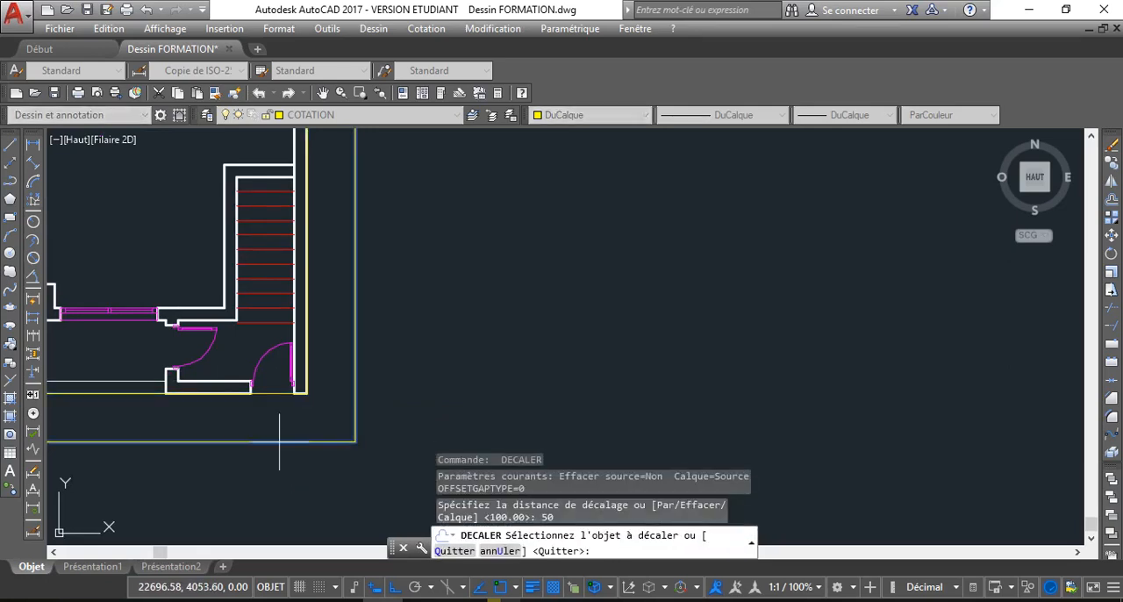
click(279, 442)
click(283, 500)
scroll(289, 493, down, 3)
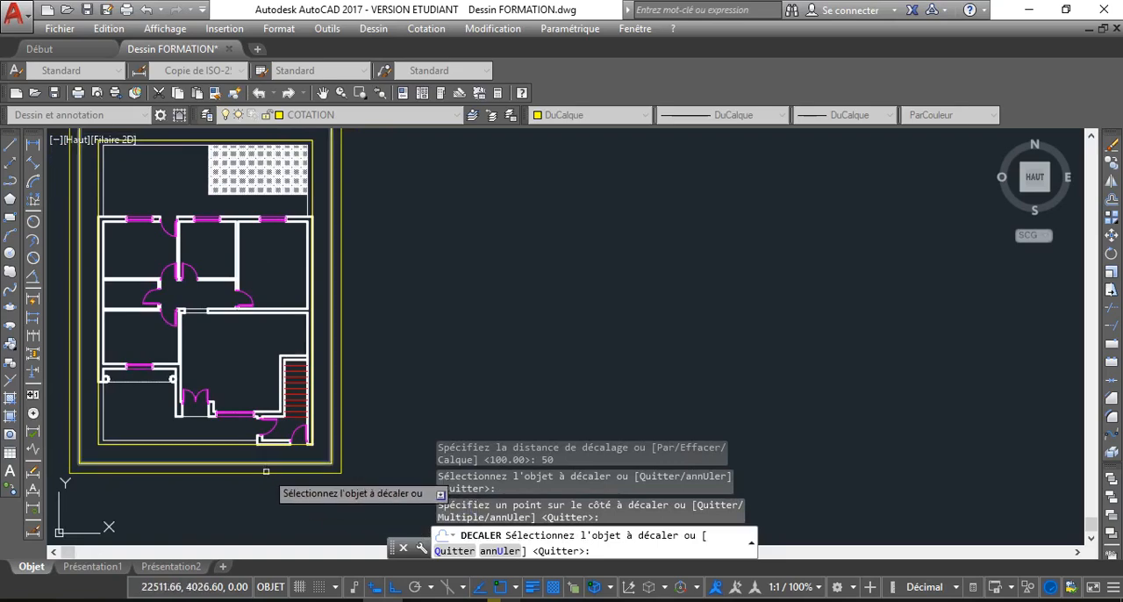
click(268, 470)
click(274, 519)
scroll(274, 509, up, 1)
scroll(256, 399, down, 3)
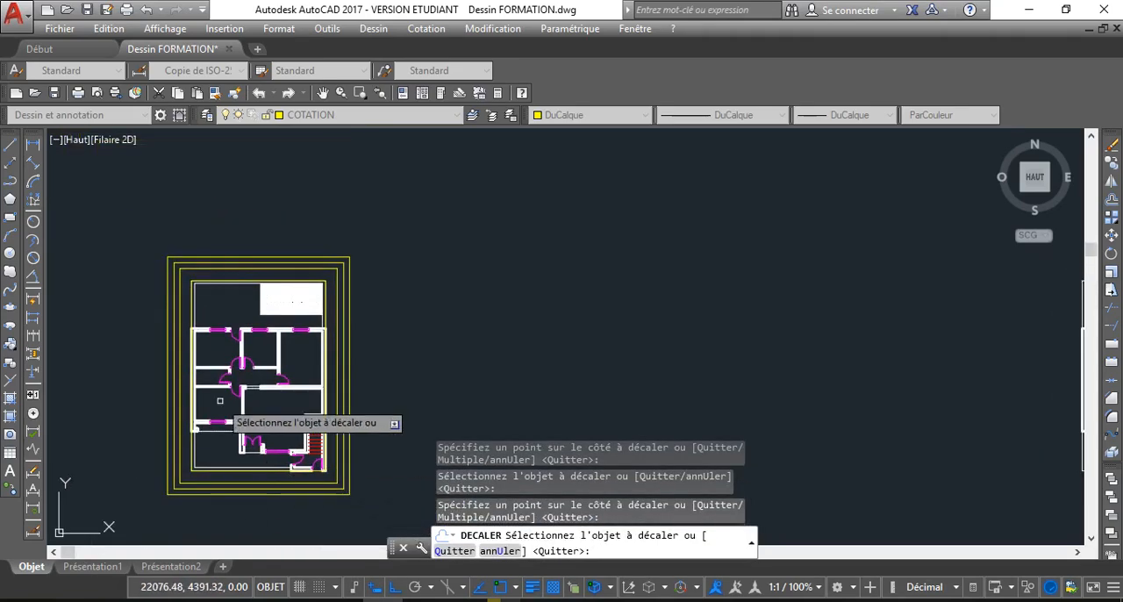
End the offset command and delete the original rectangle drawn along the plan's outer boundary, keeping the three guide rectangles
scroll(268, 386, up, 5)
scroll(263, 353, down, 2)
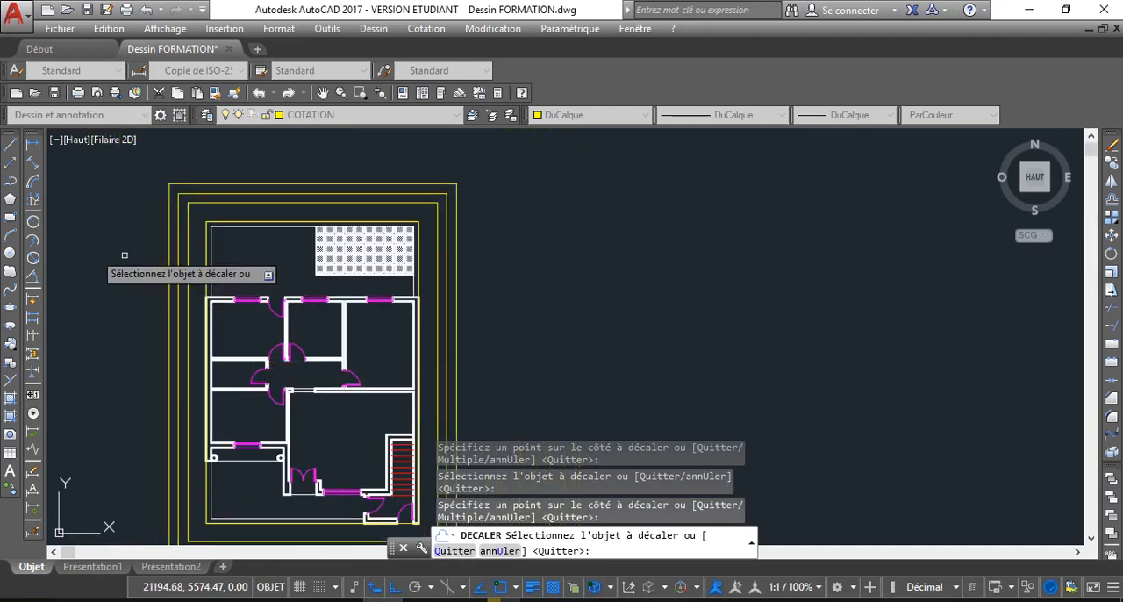
right_click(156, 169)
click(226, 193)
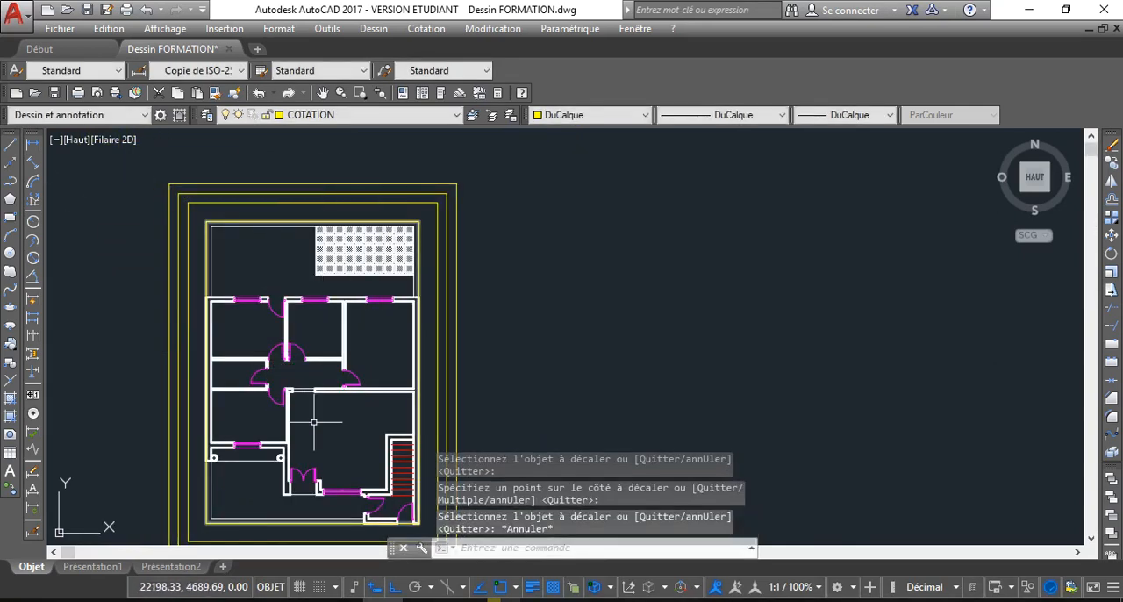
middle_drag(314, 426, 290, 345)
click(380, 442)
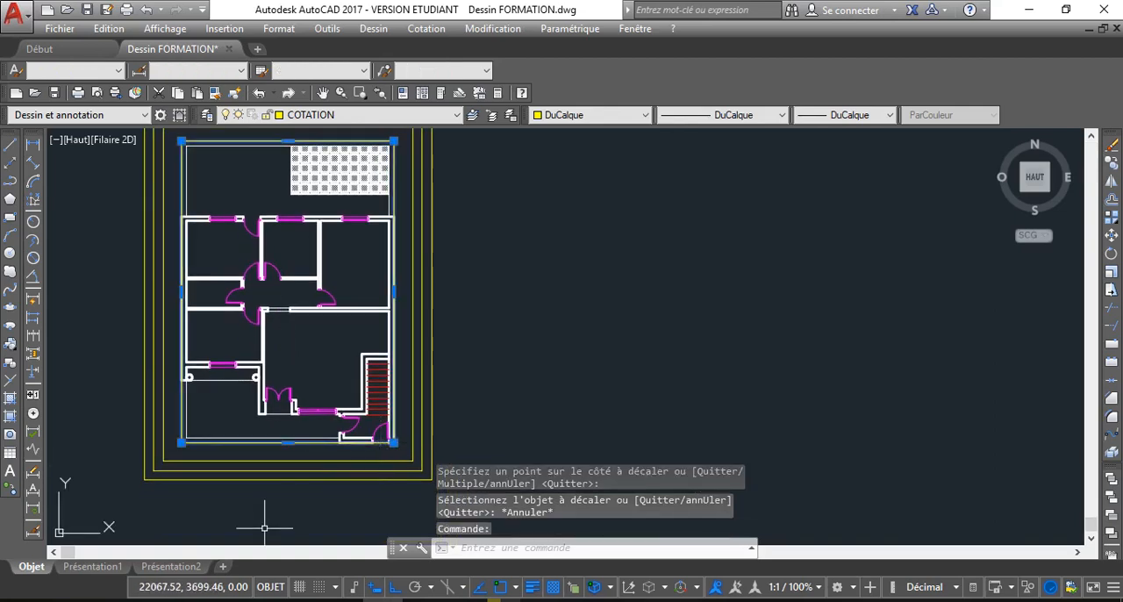
key(Delete)
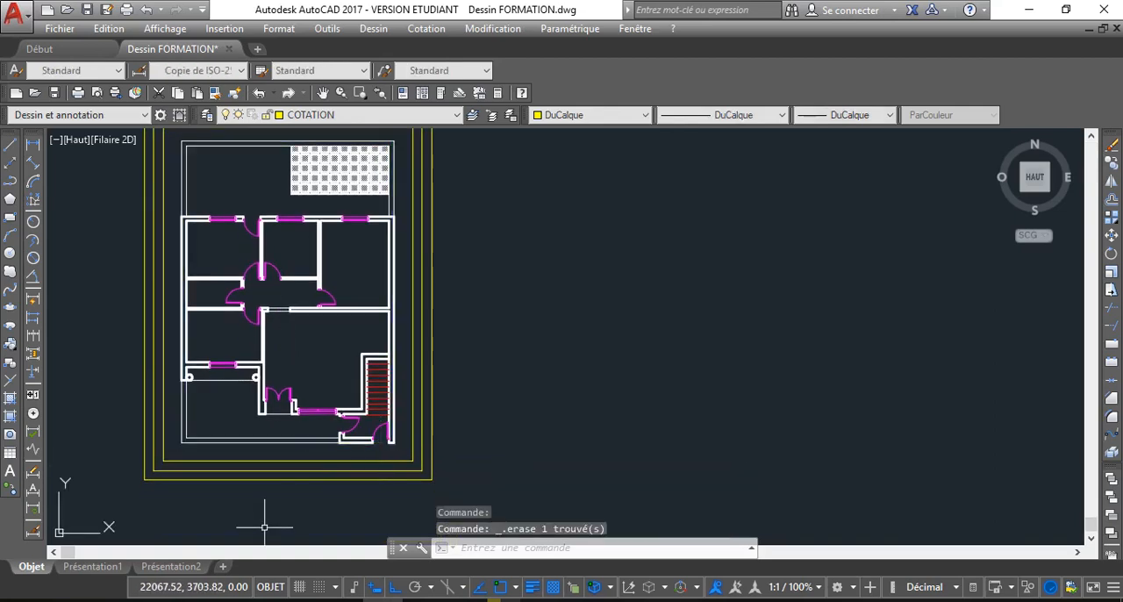
Add a vertical linear dimension along the plan's full east side, between its outer corners, with the dimension line on the outermost guide rectangle
click(33, 144)
middle_drag(221, 254, 236, 280)
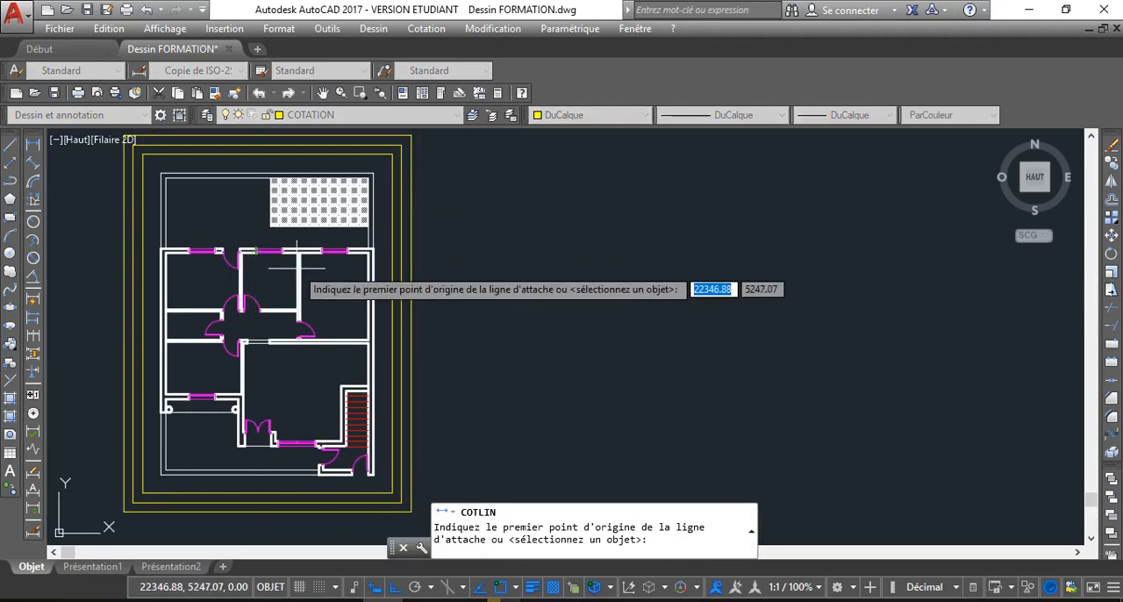
click(390, 182)
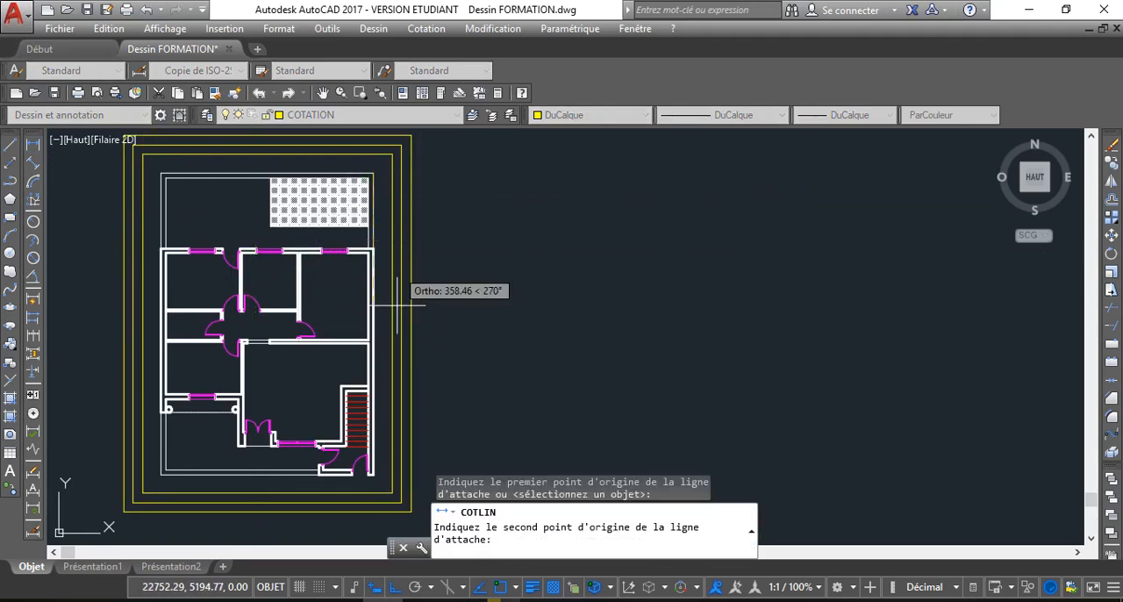
middle_drag(387, 381, 374, 336)
scroll(362, 430, up, 4)
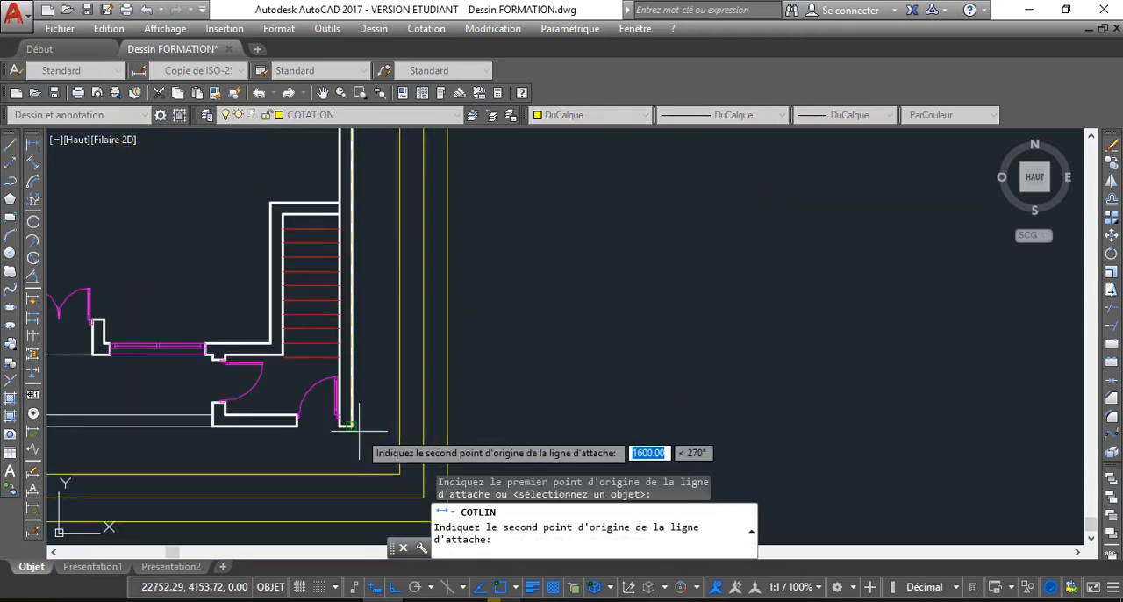
click(358, 432)
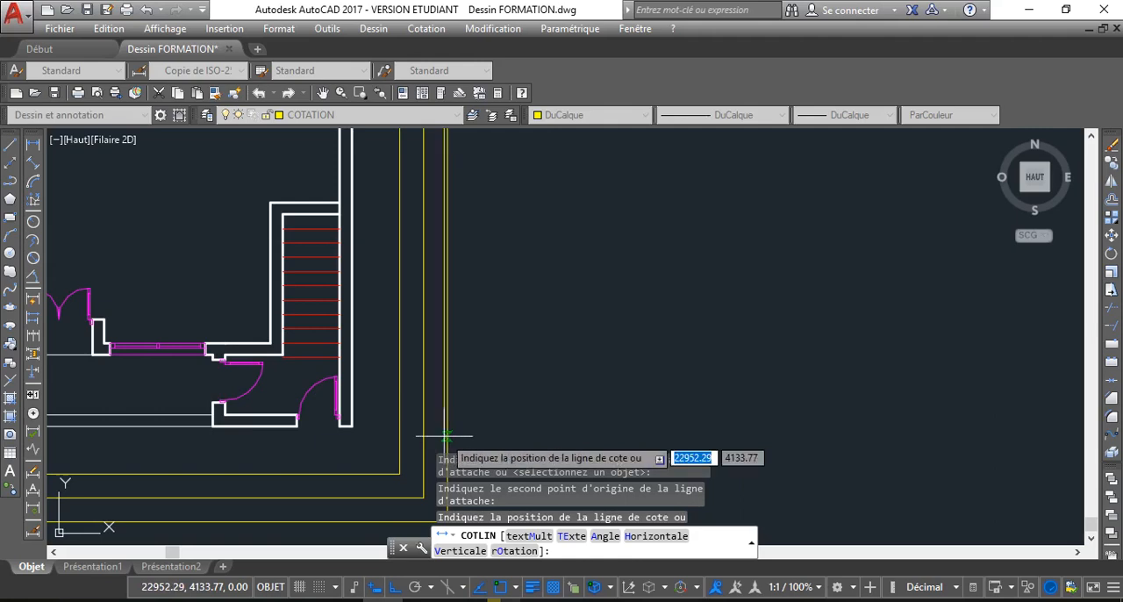
click(421, 442)
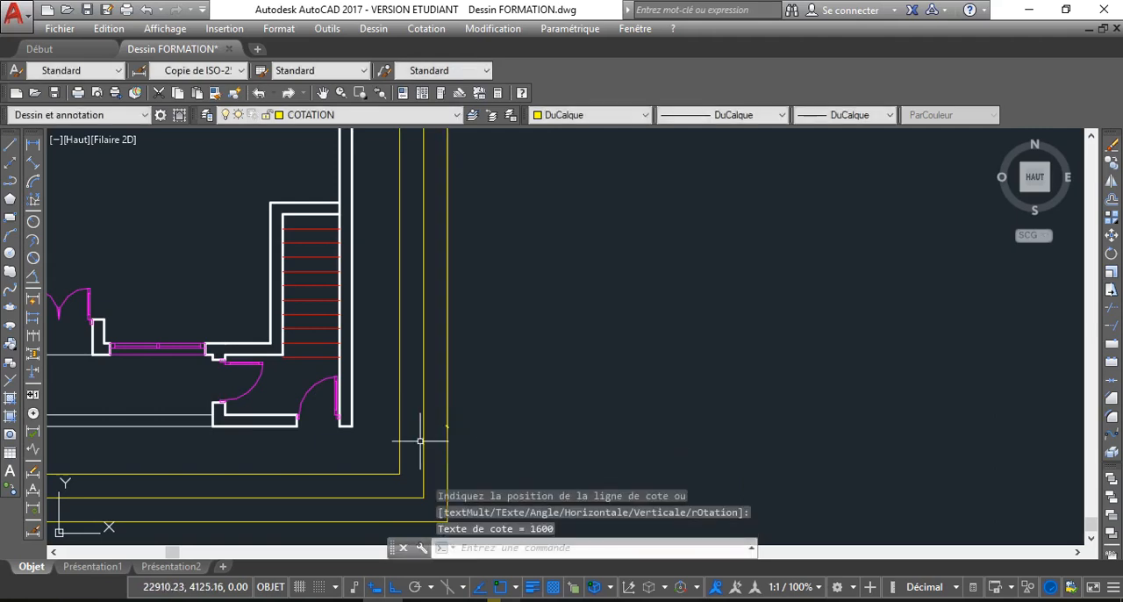
Set the text height of the Copie de ISO-25 dimension style to 15
scroll(389, 381, down, 2)
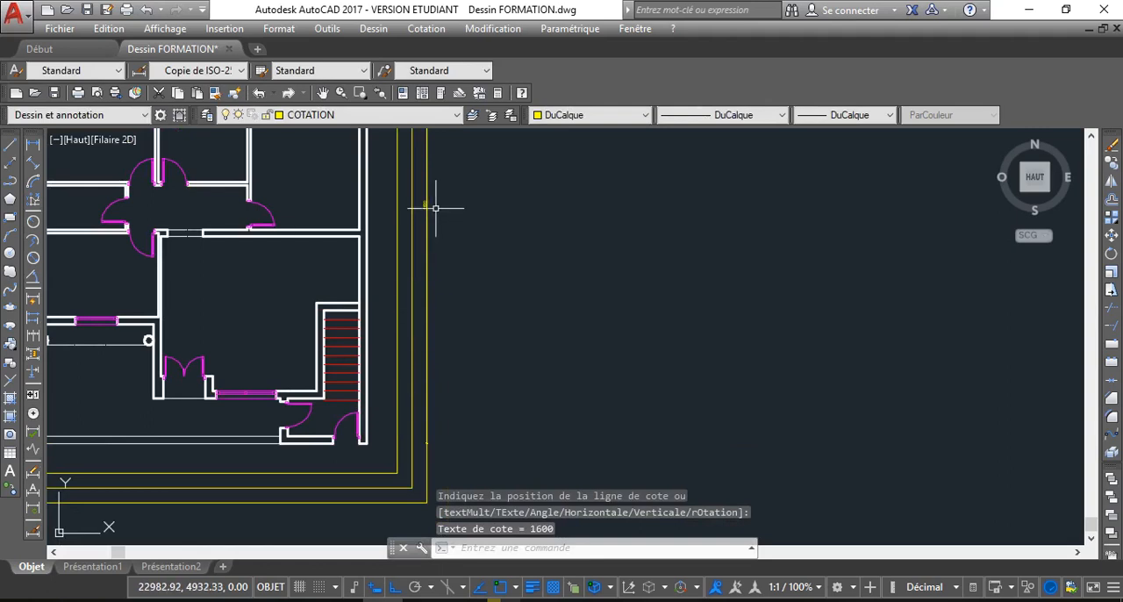
scroll(408, 208, up, 4)
scroll(414, 258, down, 2)
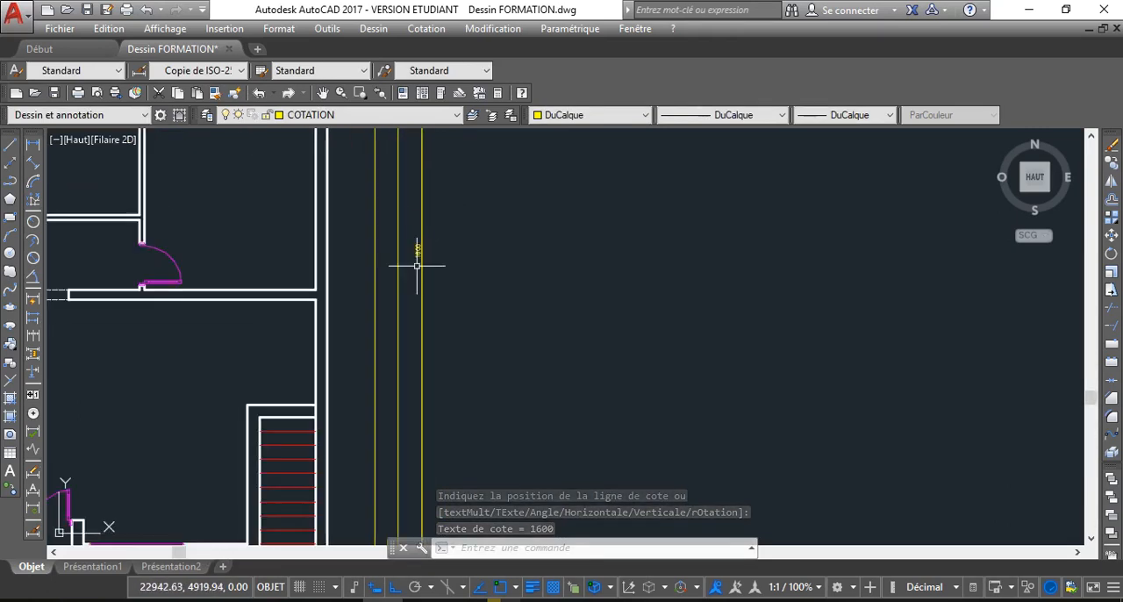
scroll(417, 263, up, 5)
scroll(414, 237, down, 3)
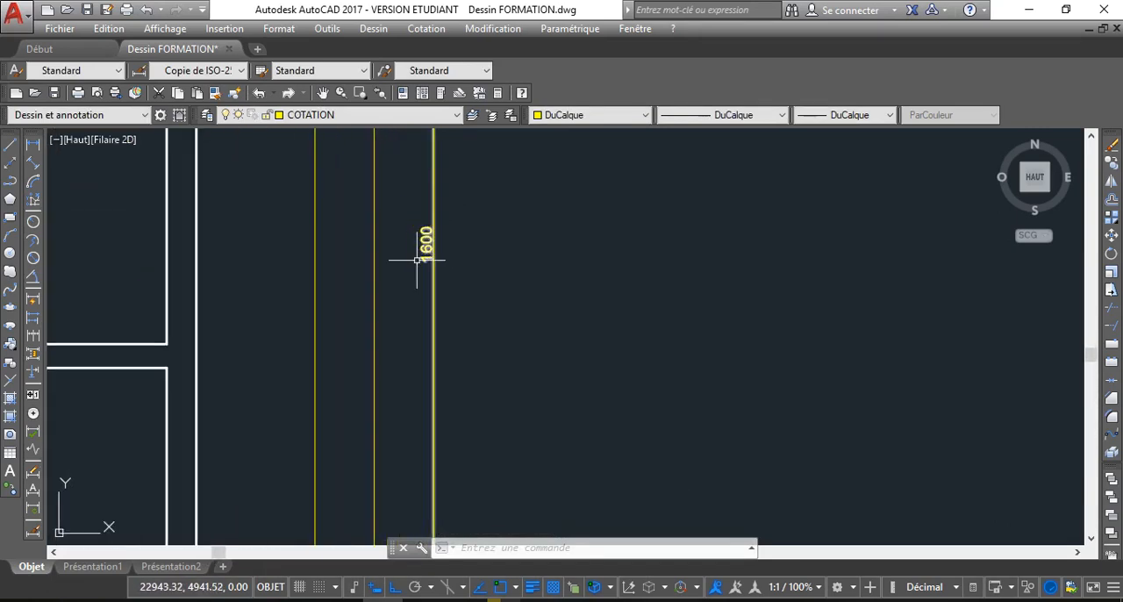
scroll(409, 260, up, 2)
scroll(414, 260, down, 2)
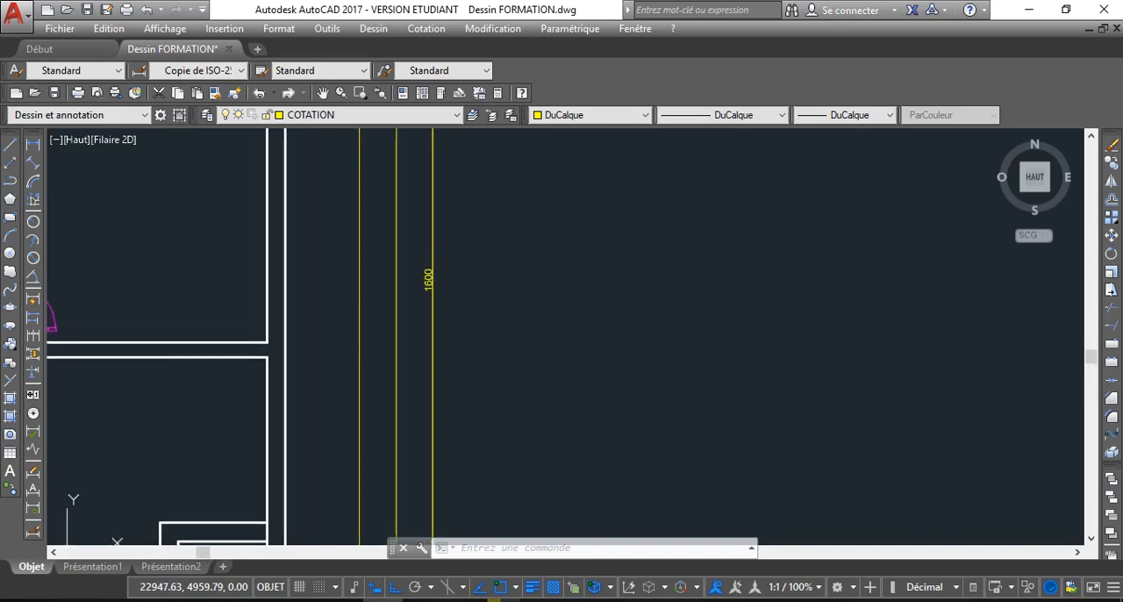
scroll(426, 276, up, 2)
text(ot)
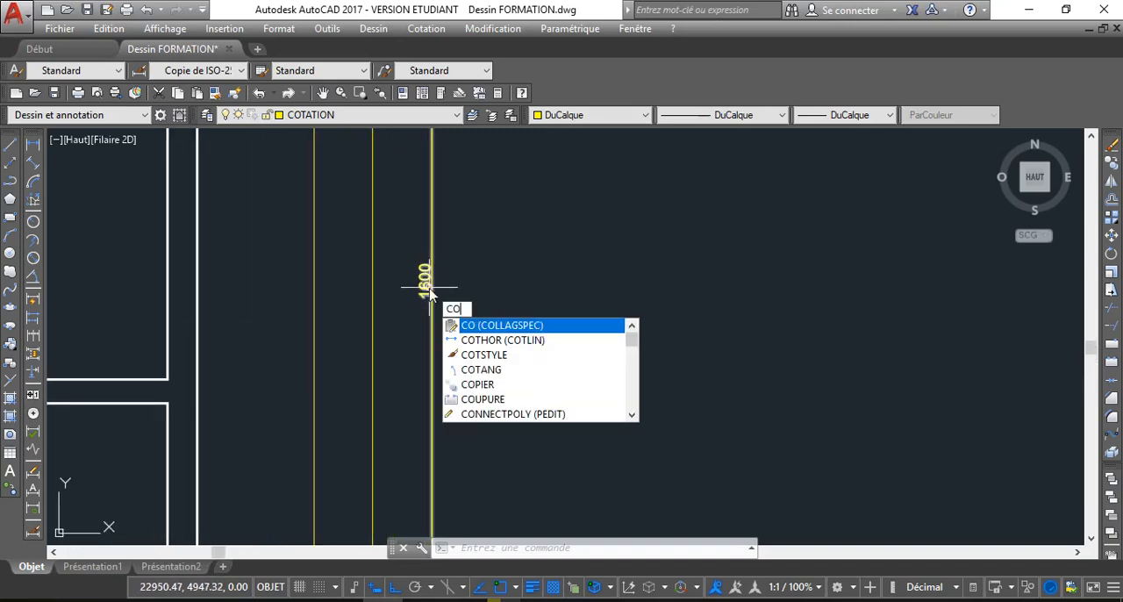
click(483, 358)
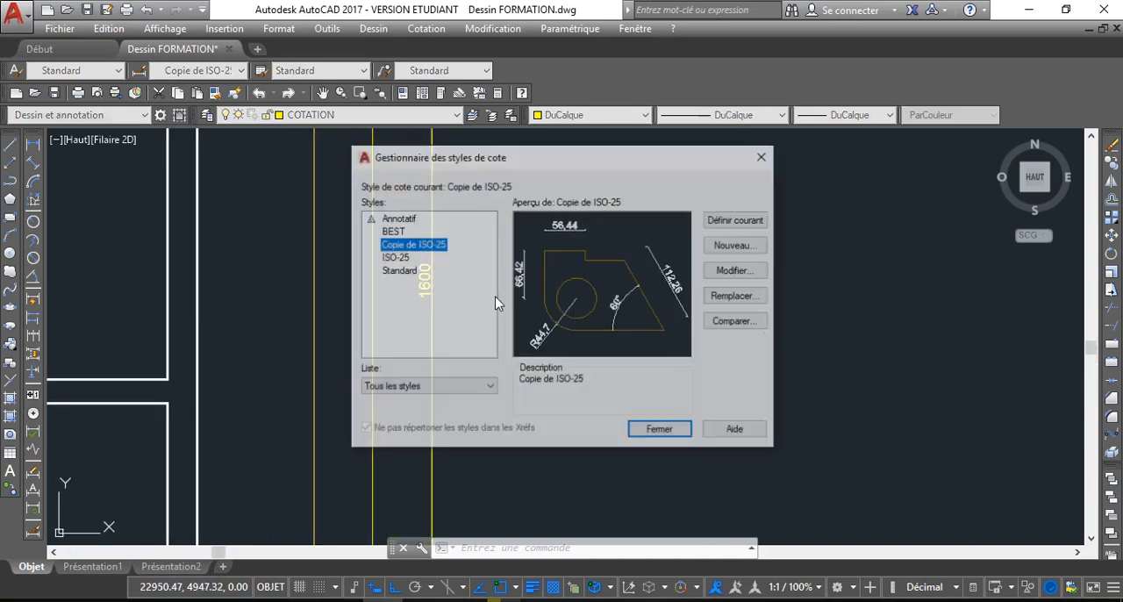
click(756, 274)
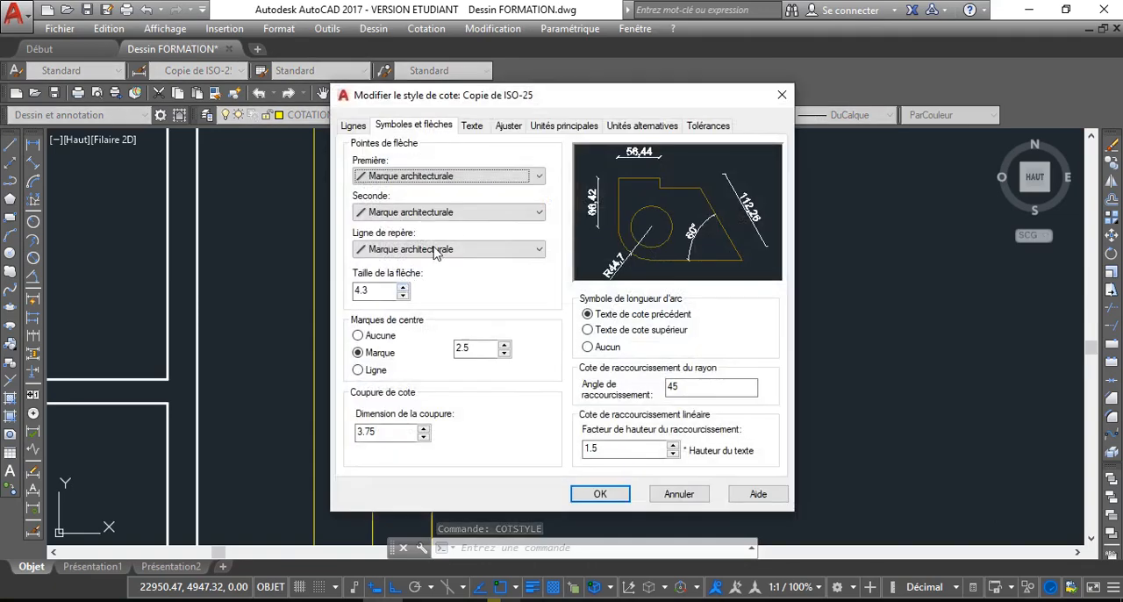
click(471, 127)
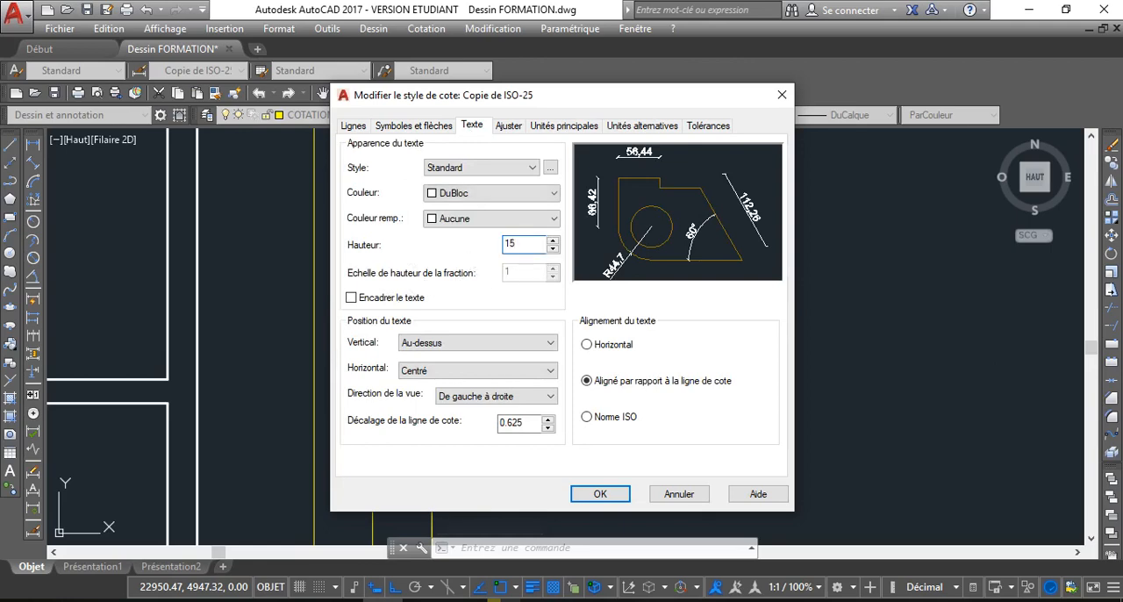
click(600, 495)
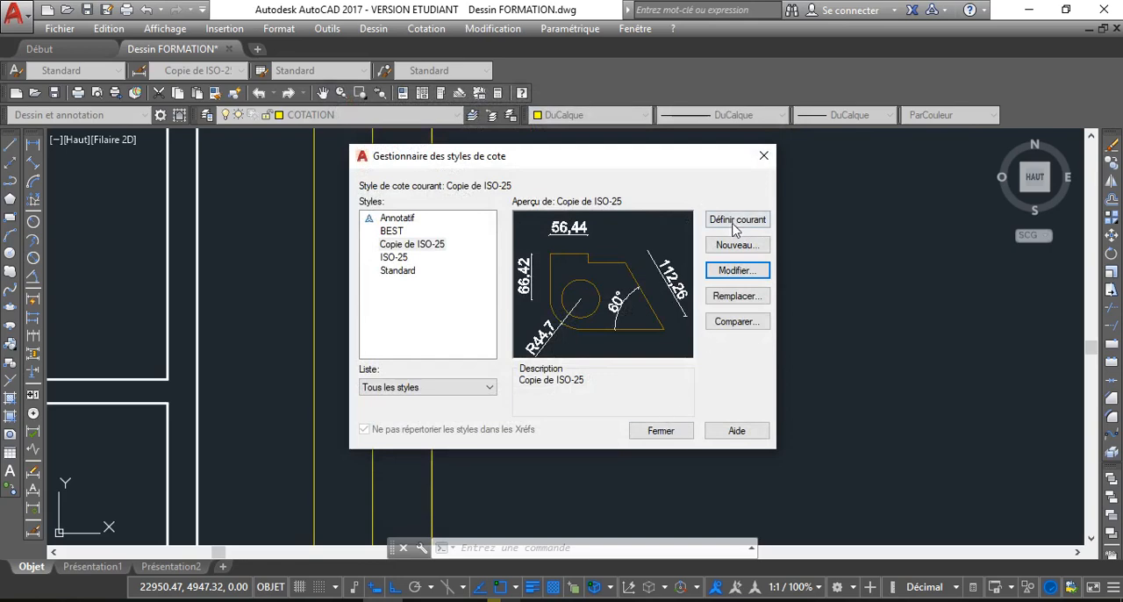
click(660, 431)
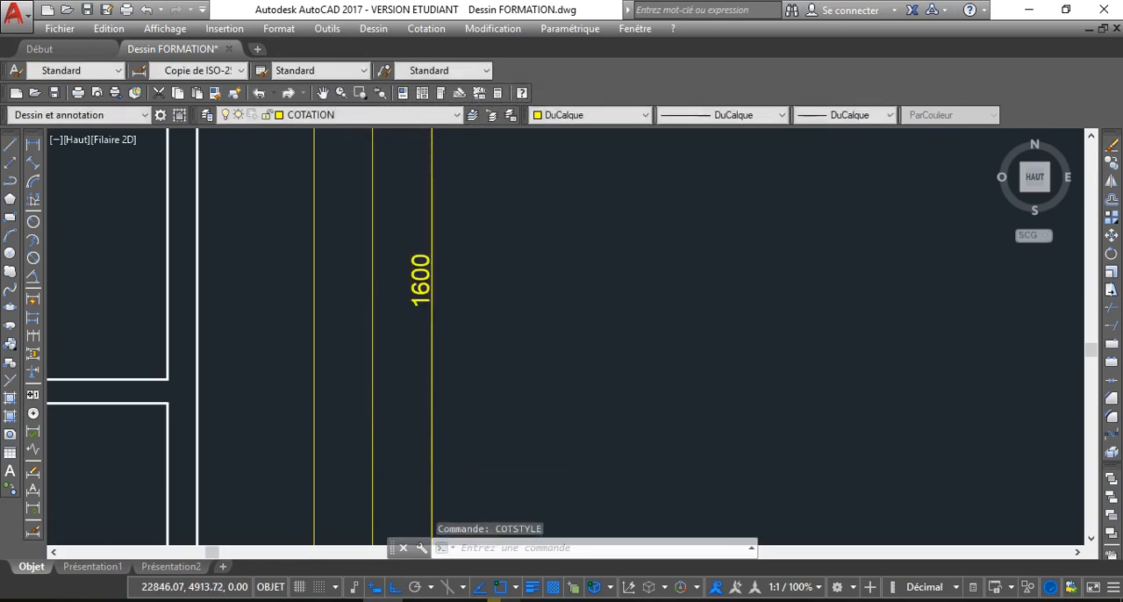
Examine the size of the overall dimension's text relative to the floor plan
scroll(363, 313, down, 5)
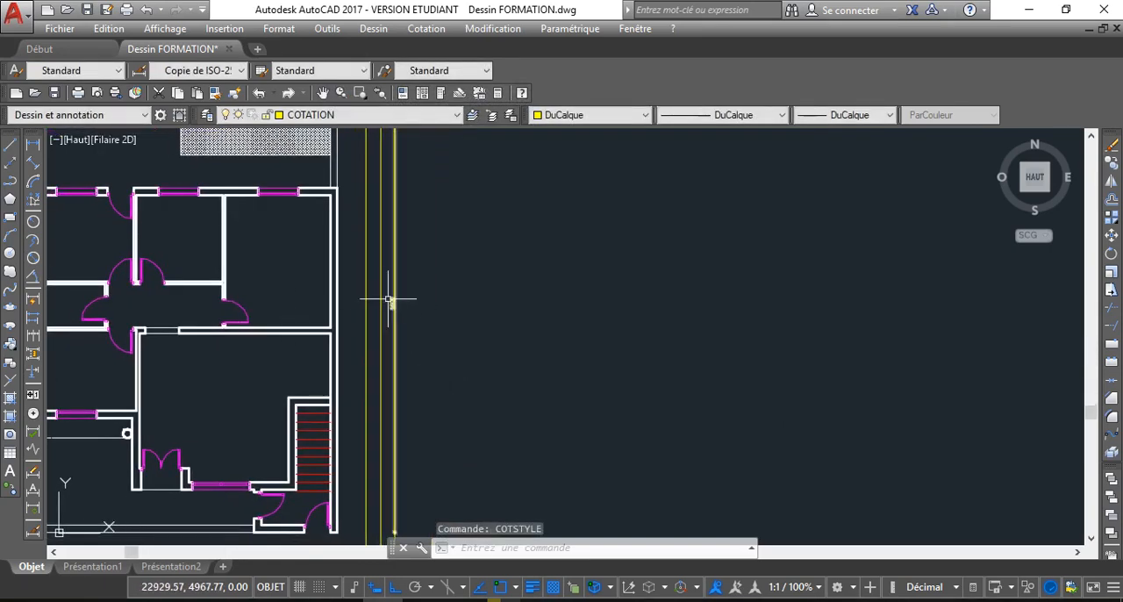
scroll(389, 299, up, 3)
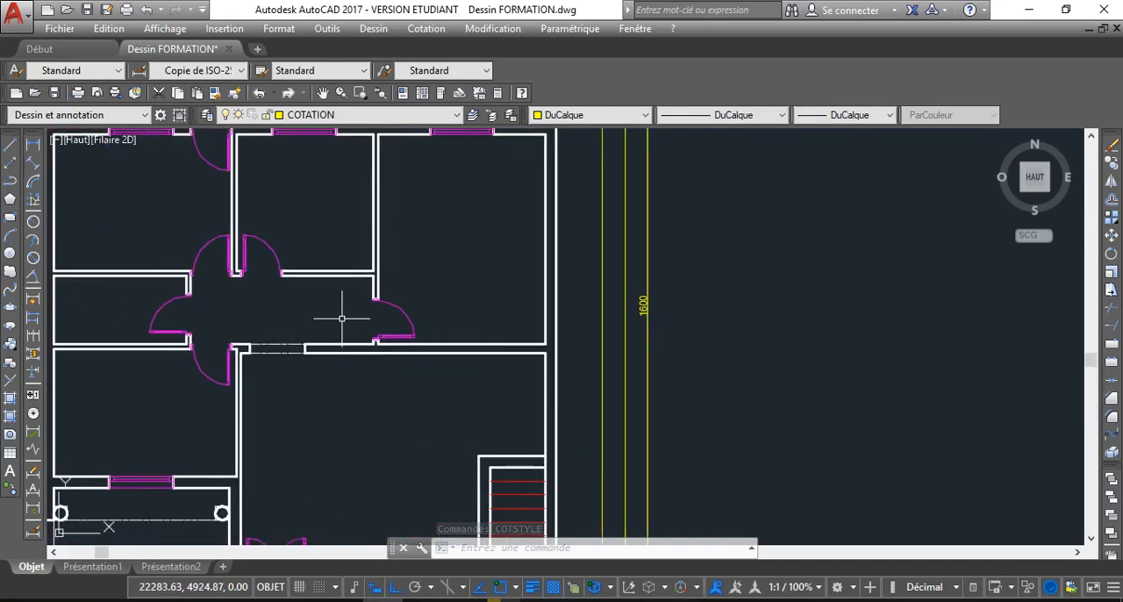
scroll(342, 318, down, 2)
middle_drag(342, 319, 368, 349)
scroll(369, 348, up, 2)
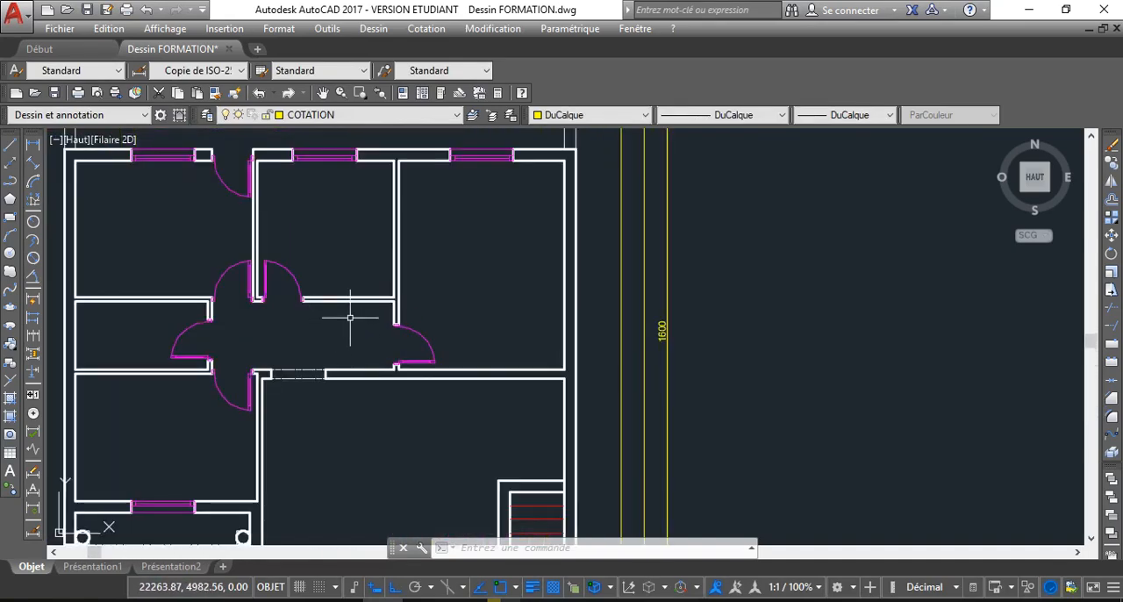
scroll(439, 326, down, 3)
mouse_move(509, 325)
middle_down()
mouse_move(403, 343)
mouse_move(377, 332)
middle_up()
scroll(413, 346, down, 2)
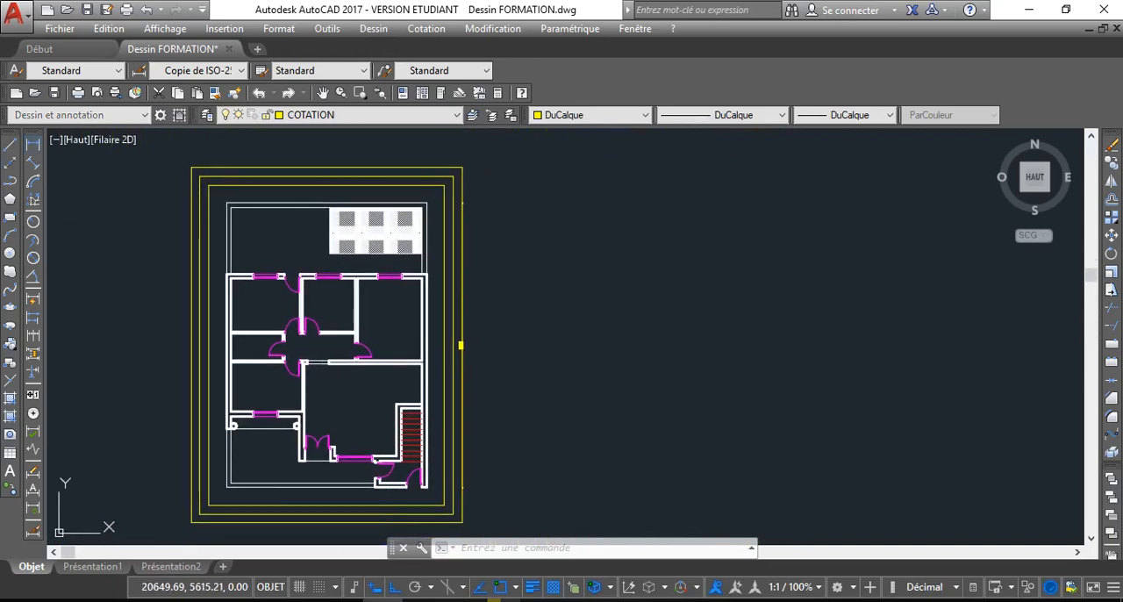
Dimension the east side from the plan's upper outer corner to the house's upper wall corner, placing the line on the innermost guide rectangle
click(34, 144)
scroll(445, 280, up, 2)
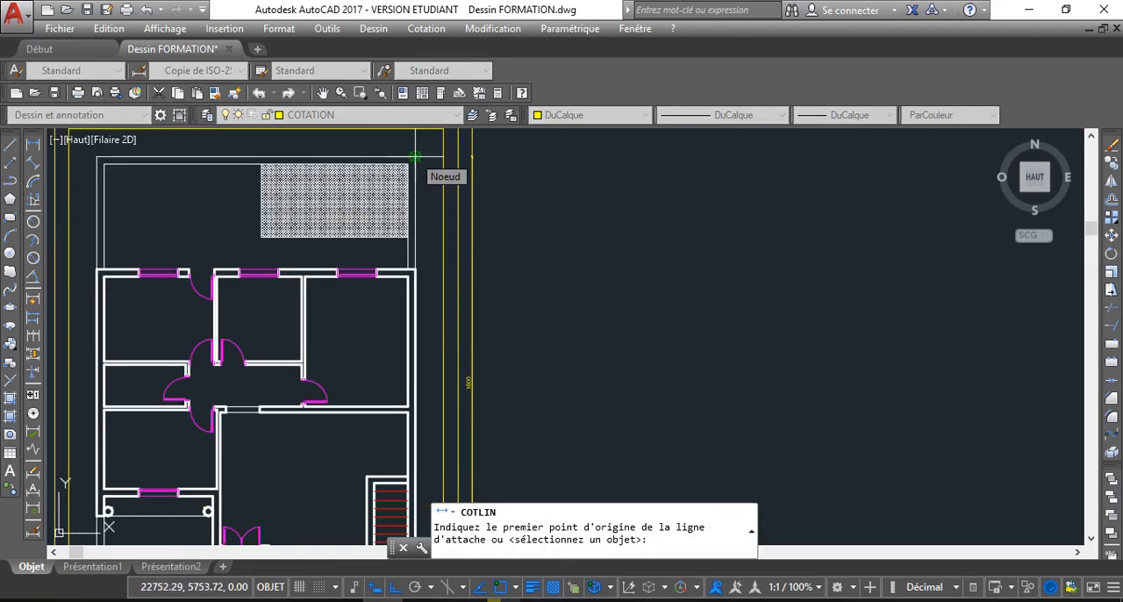
click(414, 156)
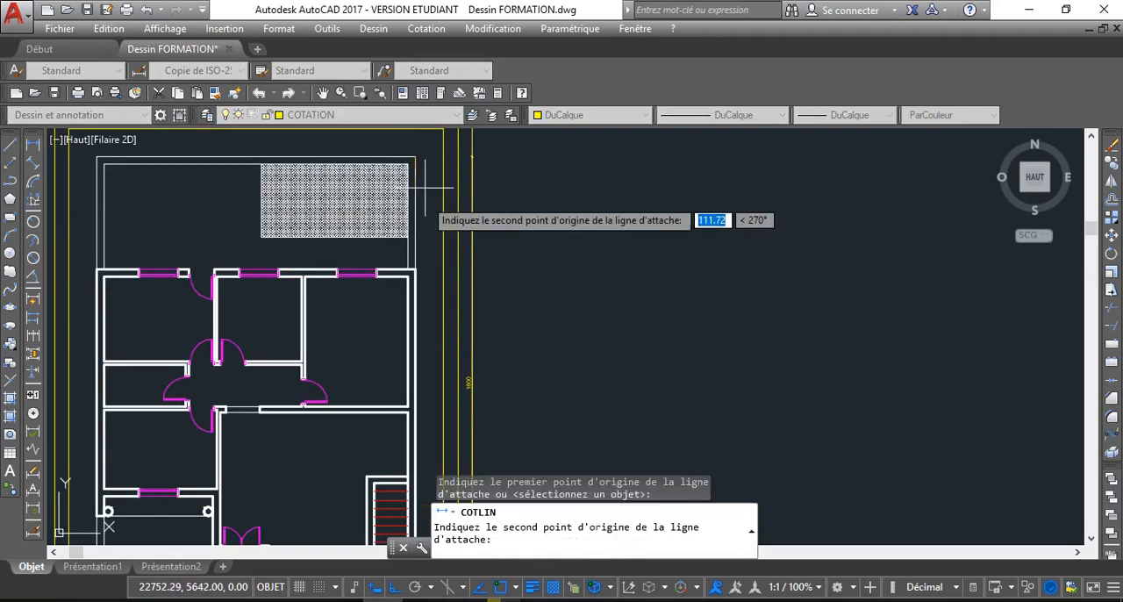
click(411, 273)
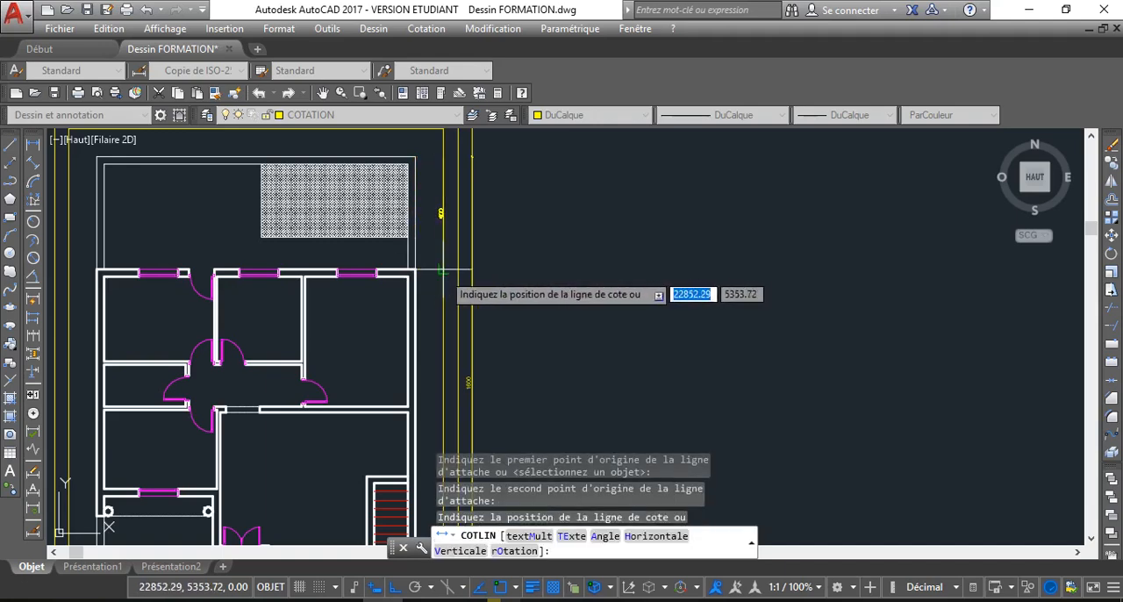
click(441, 271)
Continue the innermost dimension from its lower end down to the plan's lower outer corner, using Cote continue
scroll(441, 212, up, 3)
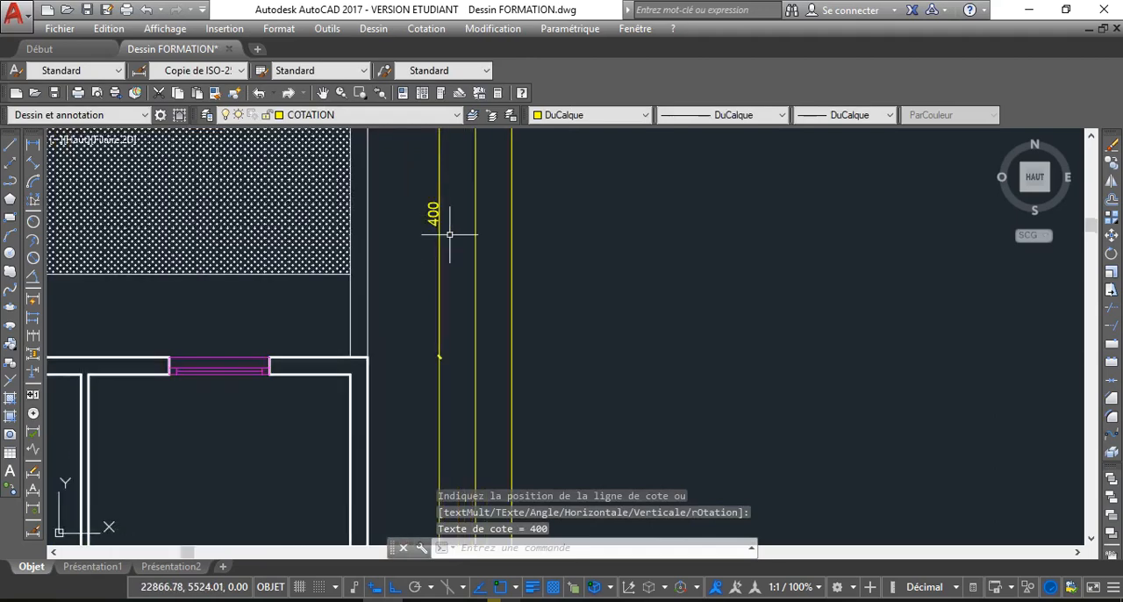
click(432, 214)
scroll(420, 283, down, 2)
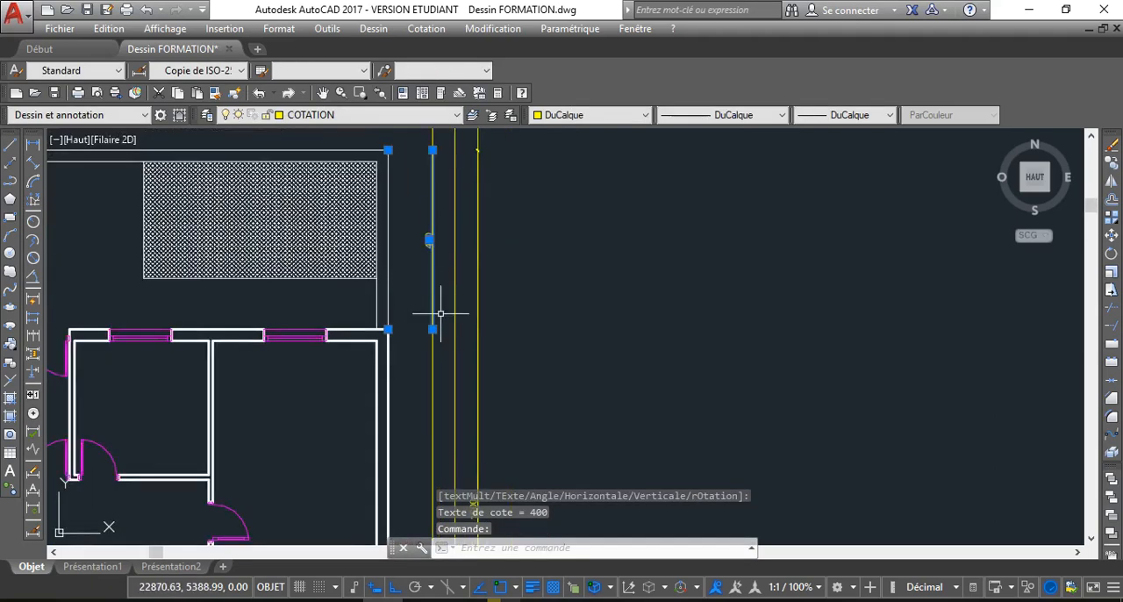
mouse_move(433, 330)
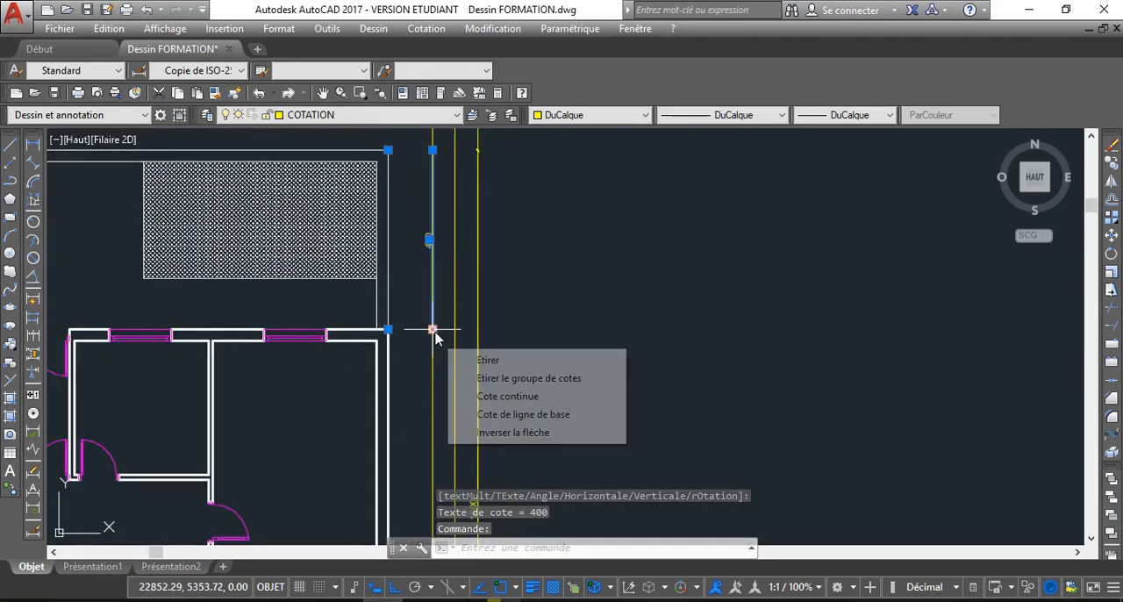
click(524, 399)
scroll(369, 373, down, 3)
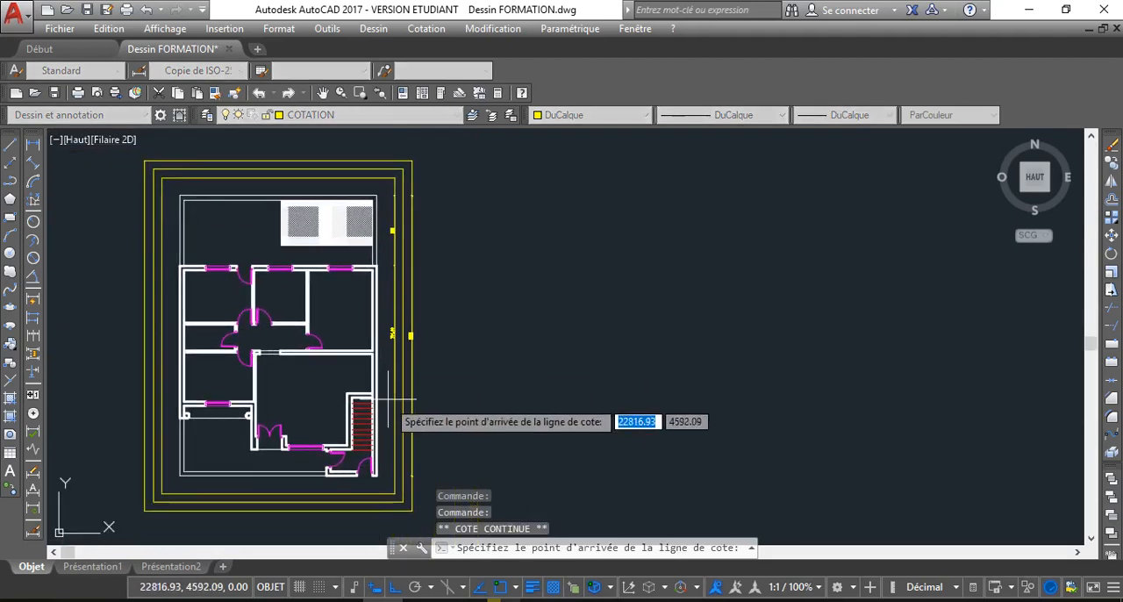
scroll(368, 379, up, 5)
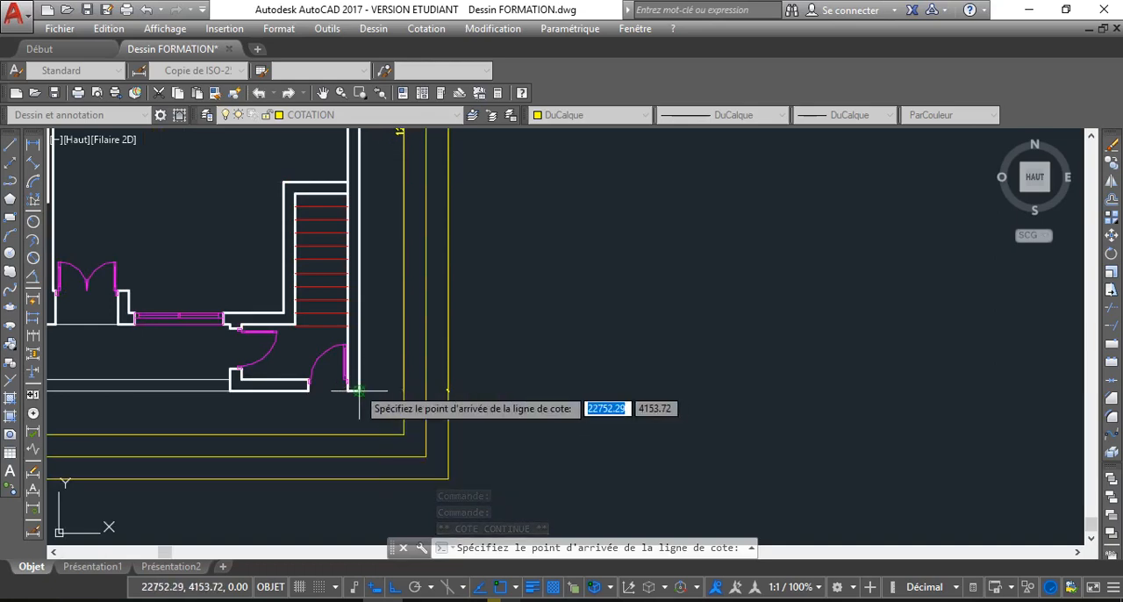
click(360, 390)
scroll(360, 426, down, 2)
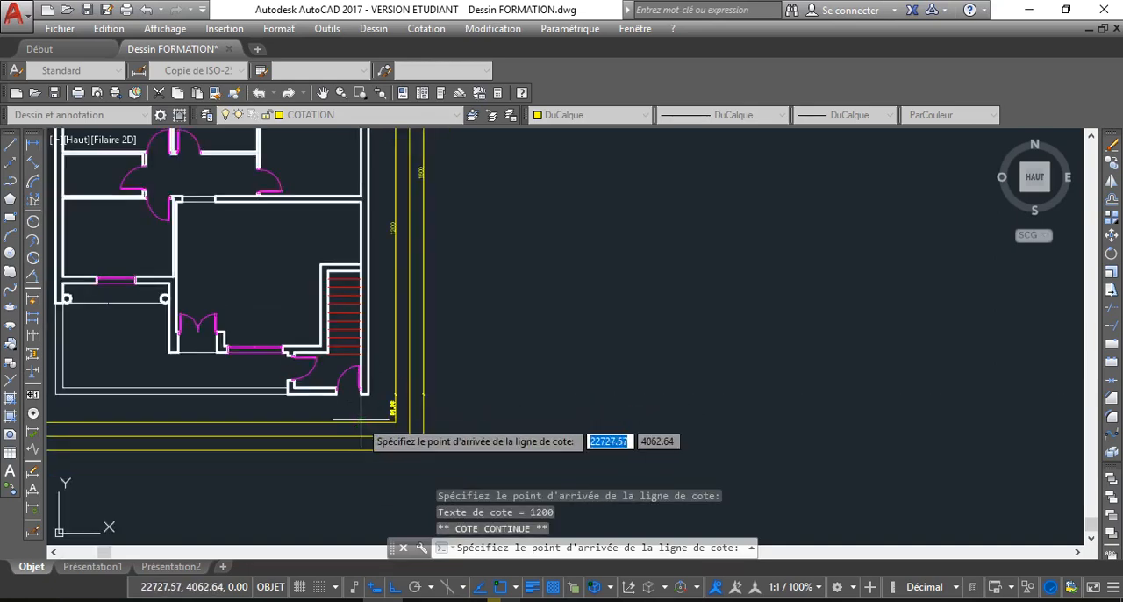
key(Escape)
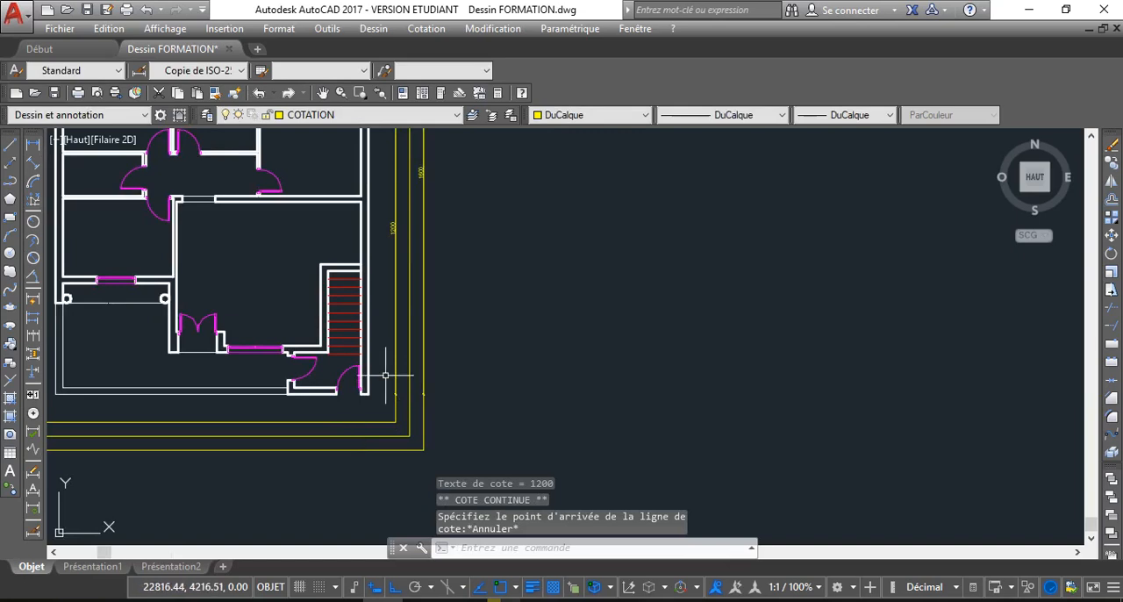
Set the text height of the Copie de ISO-25 dimension style to 20
scroll(380, 365, up, 2)
text(c)
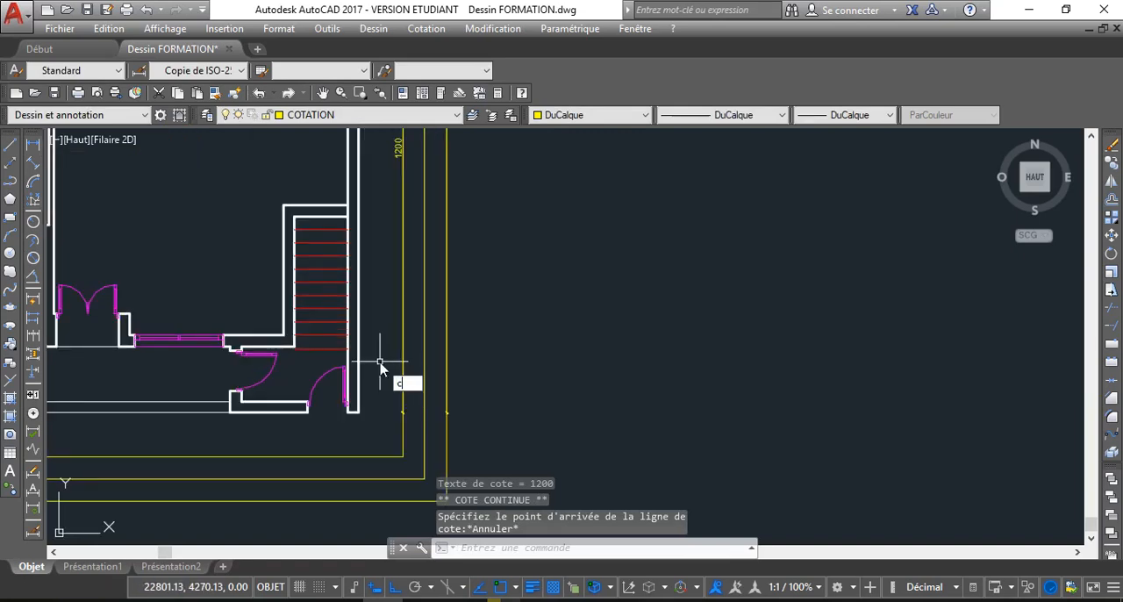
text(ot)
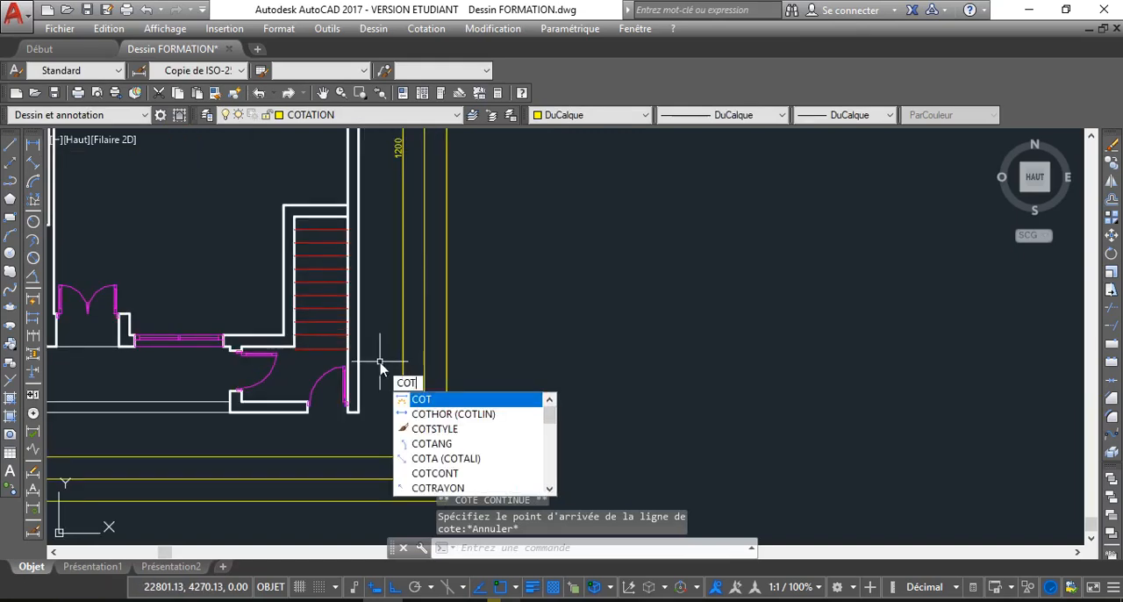
click(434, 428)
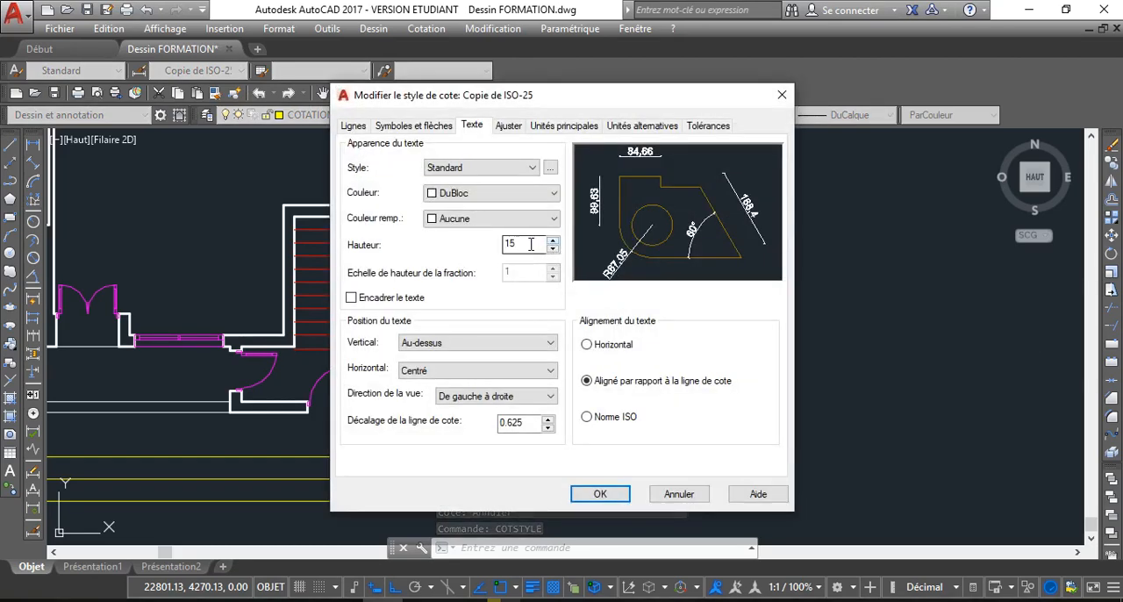
text(20)
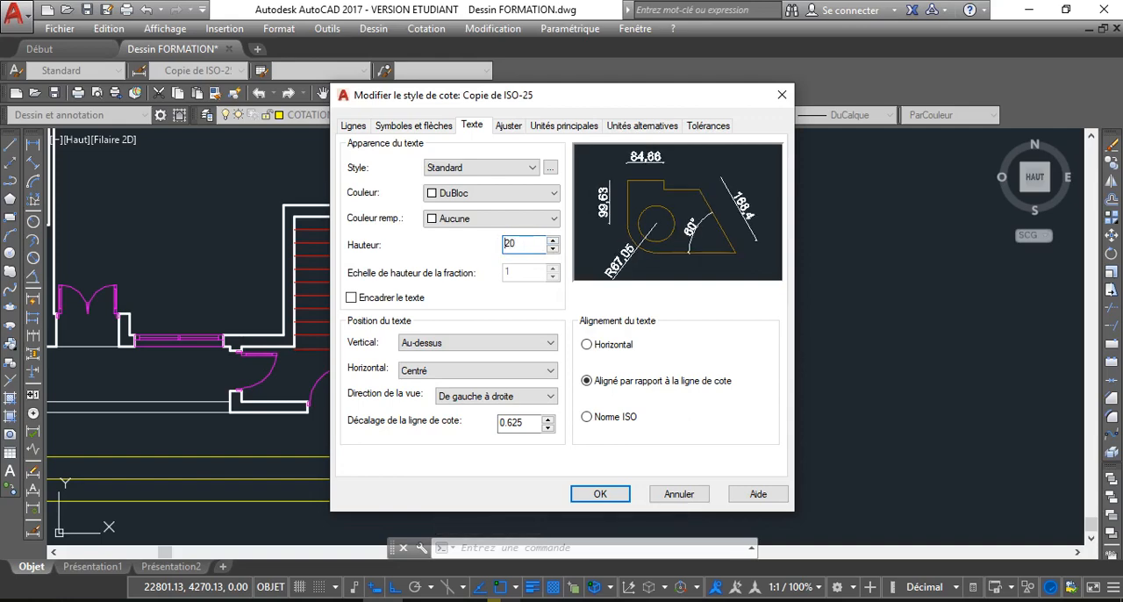
click(622, 498)
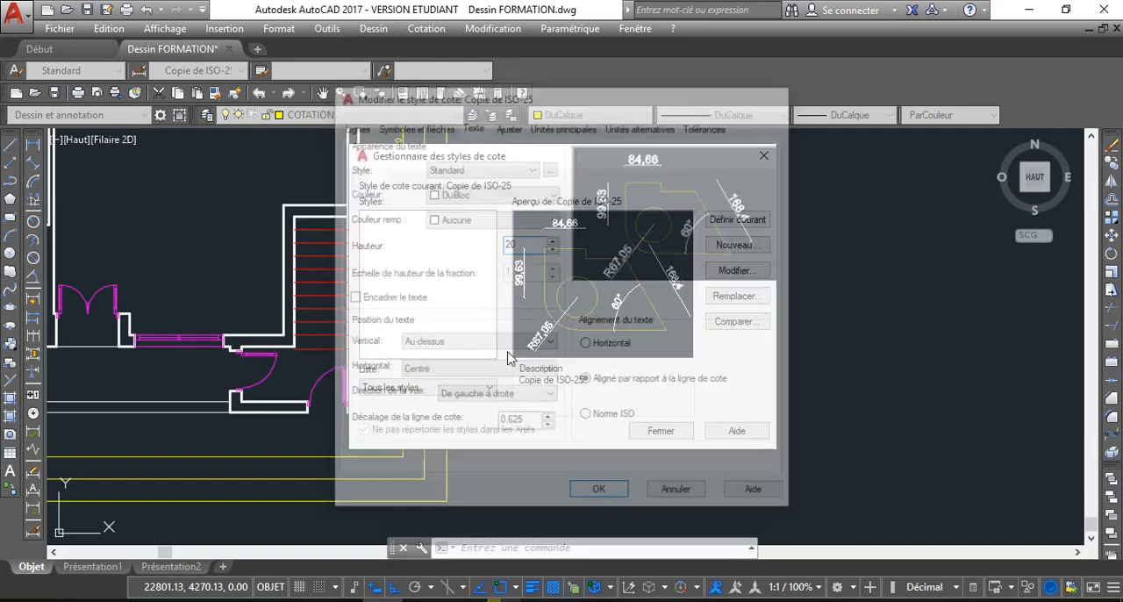
click(660, 430)
Add a linear dimension for the east wall's thickness at its south end, placing the line on the innermost guide rectangle
scroll(487, 308, down, 4)
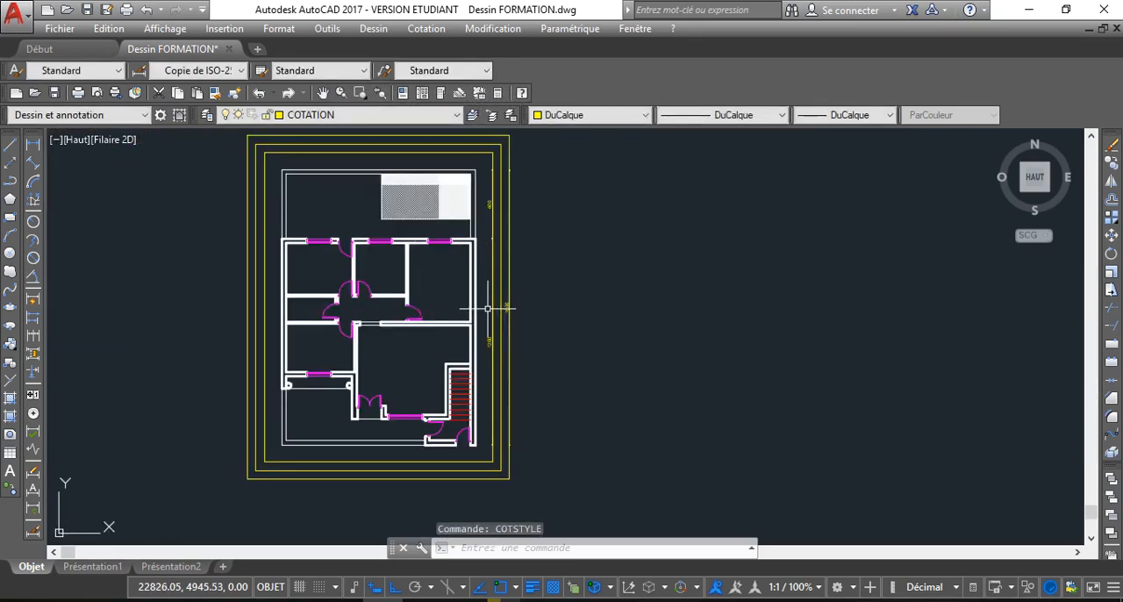
scroll(486, 308, up, 2)
mouse_move(380, 376)
middle_down()
mouse_move(416, 384)
mouse_move(426, 405)
middle_up()
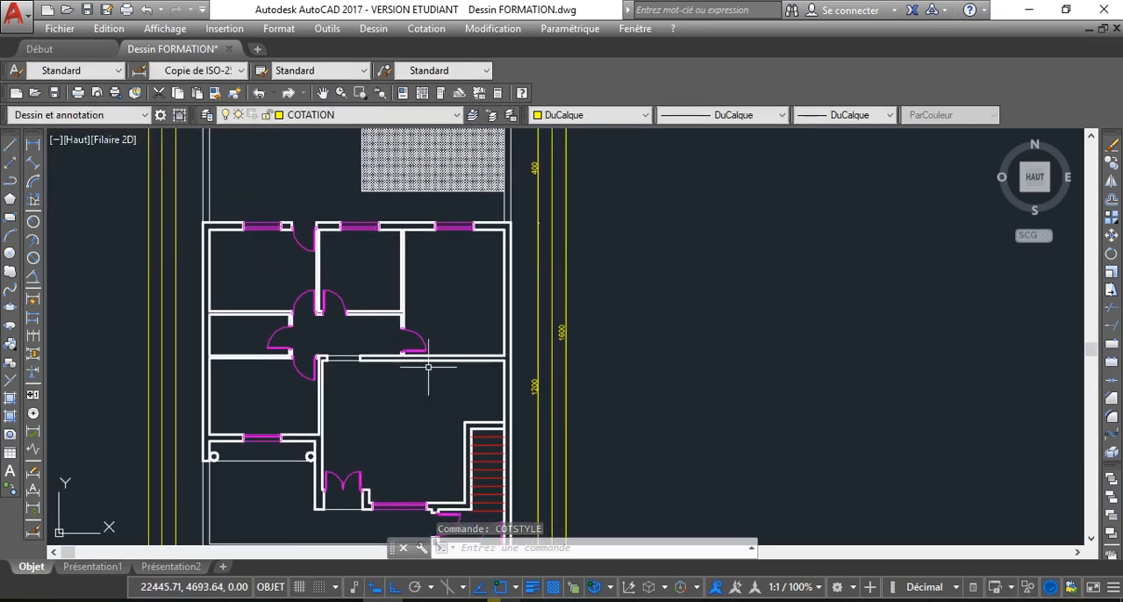
middle_drag(498, 250, 610, 262)
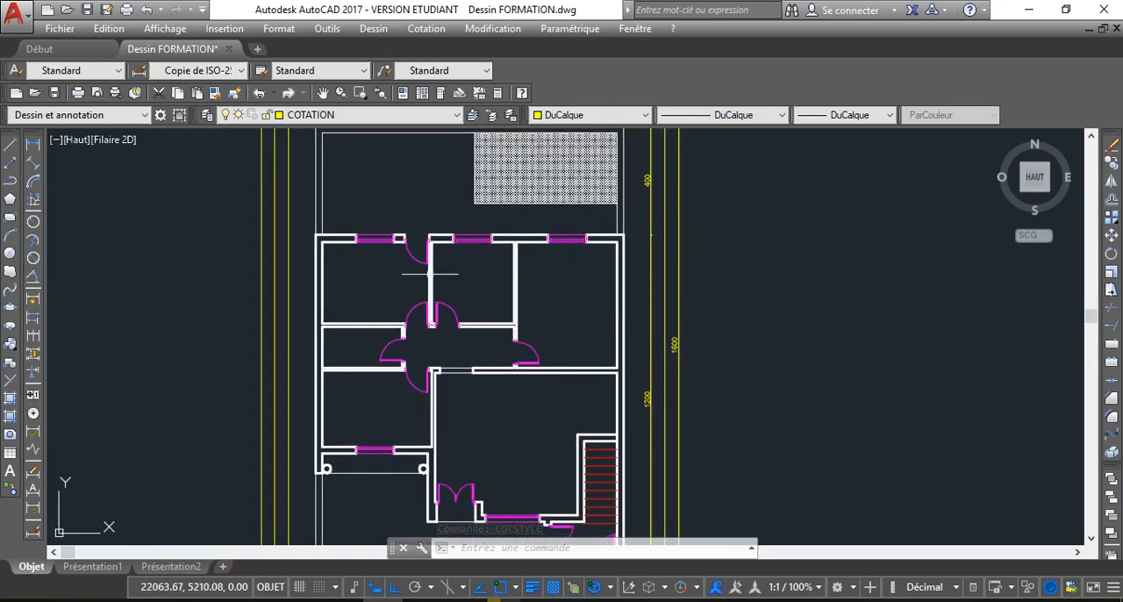
scroll(511, 290, down, 3)
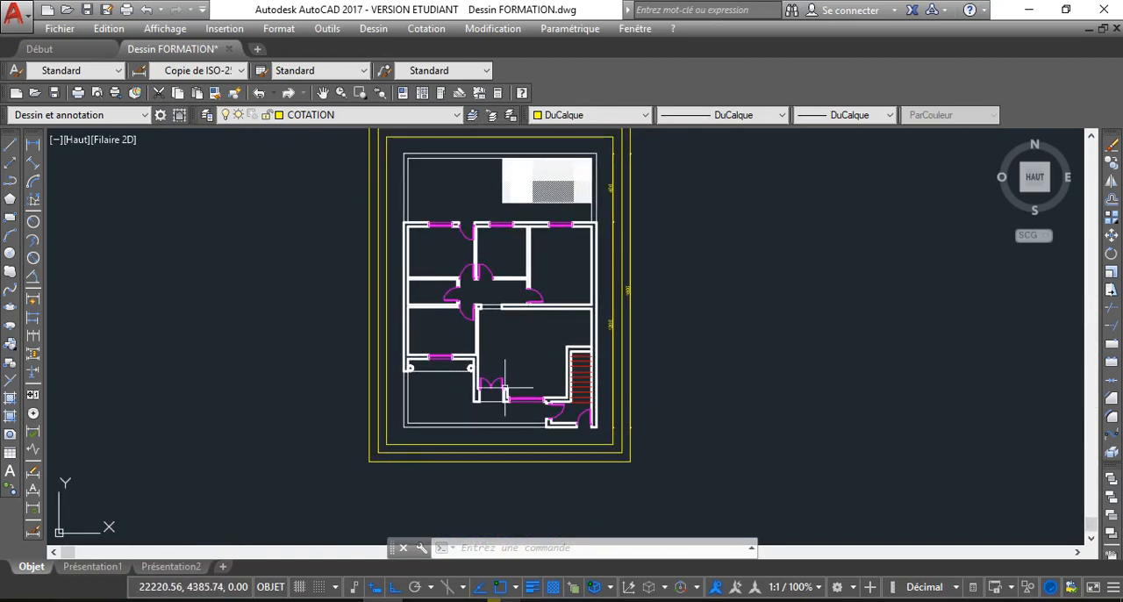
click(33, 146)
scroll(590, 452, up, 2)
middle_drag(581, 436, 579, 405)
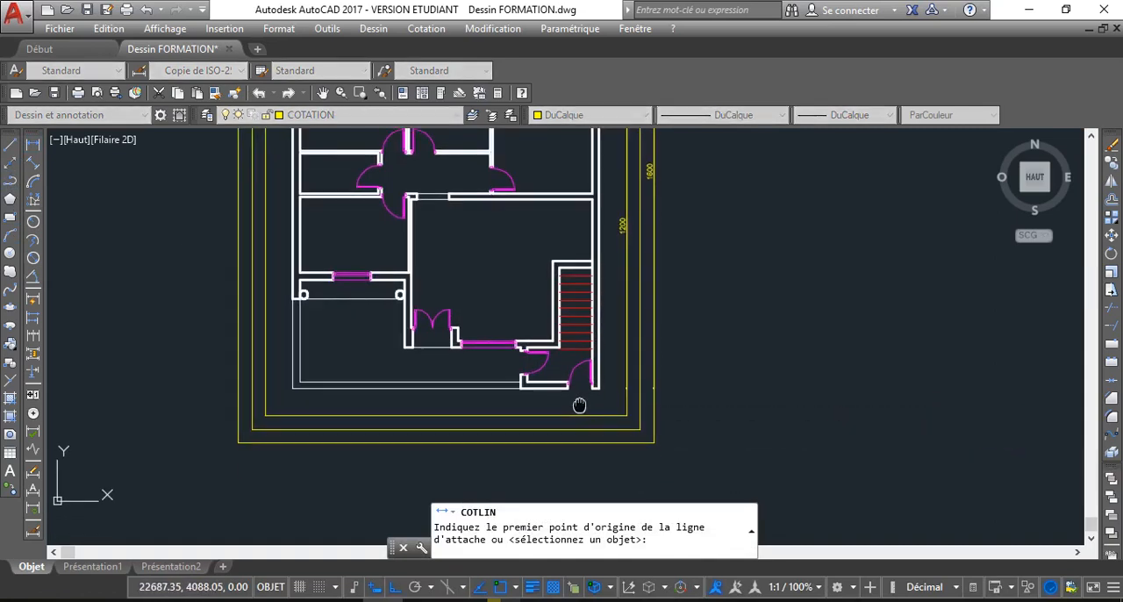
scroll(583, 406, up, 2)
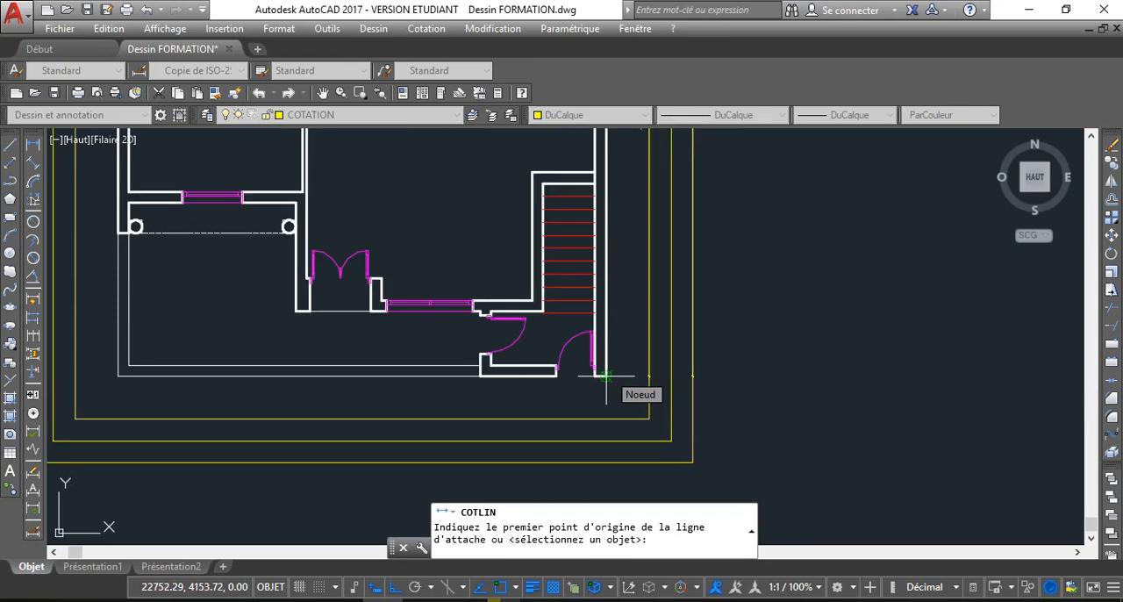
click(605, 376)
scroll(588, 377, up, 3)
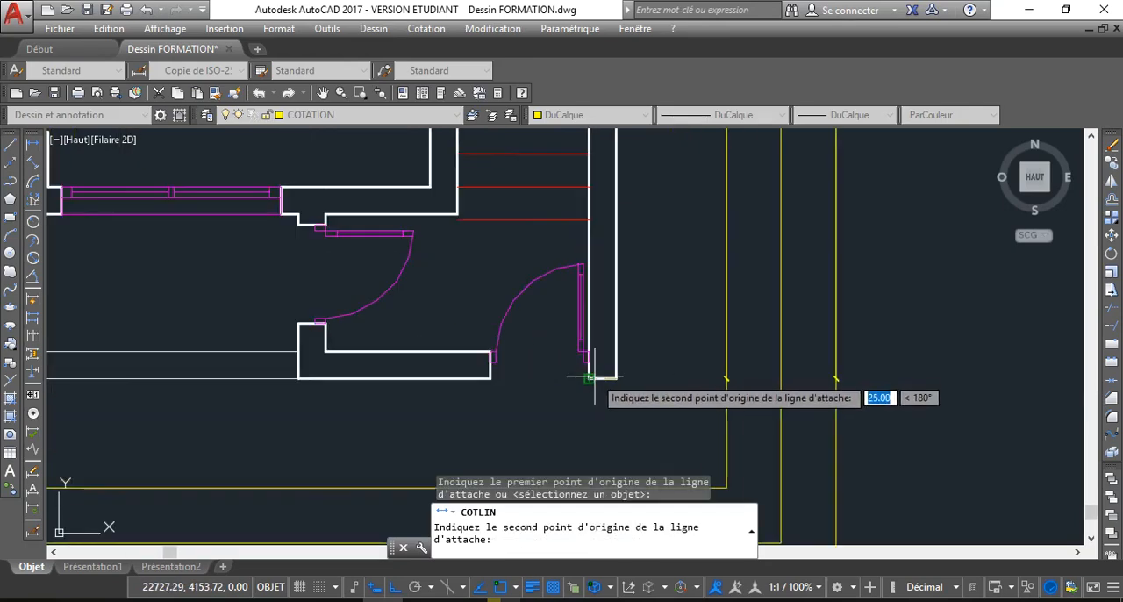
click(587, 377)
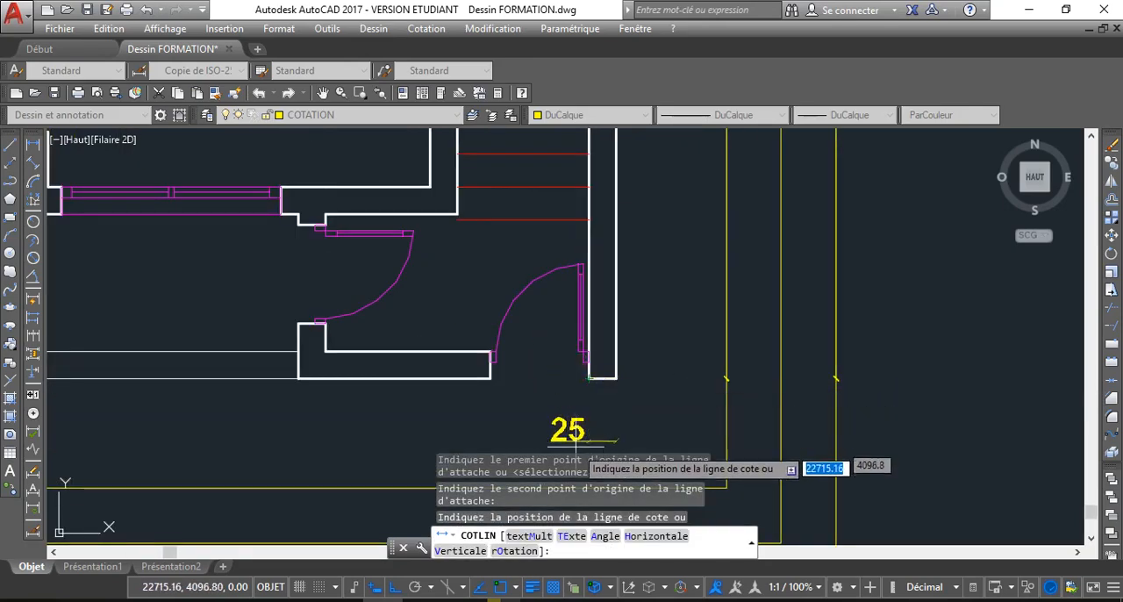
middle_drag(586, 490, 564, 394)
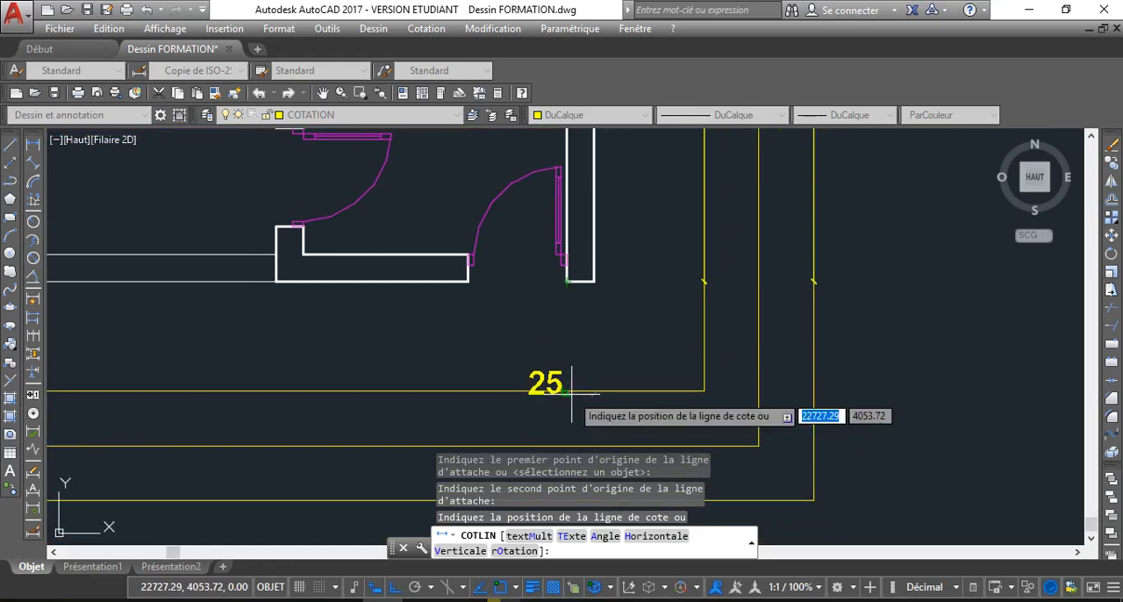
click(571, 393)
Continue the wall-thickness dimension with Cote continue across the south-east door opening and along the adjoining wall to its west corner
click(544, 379)
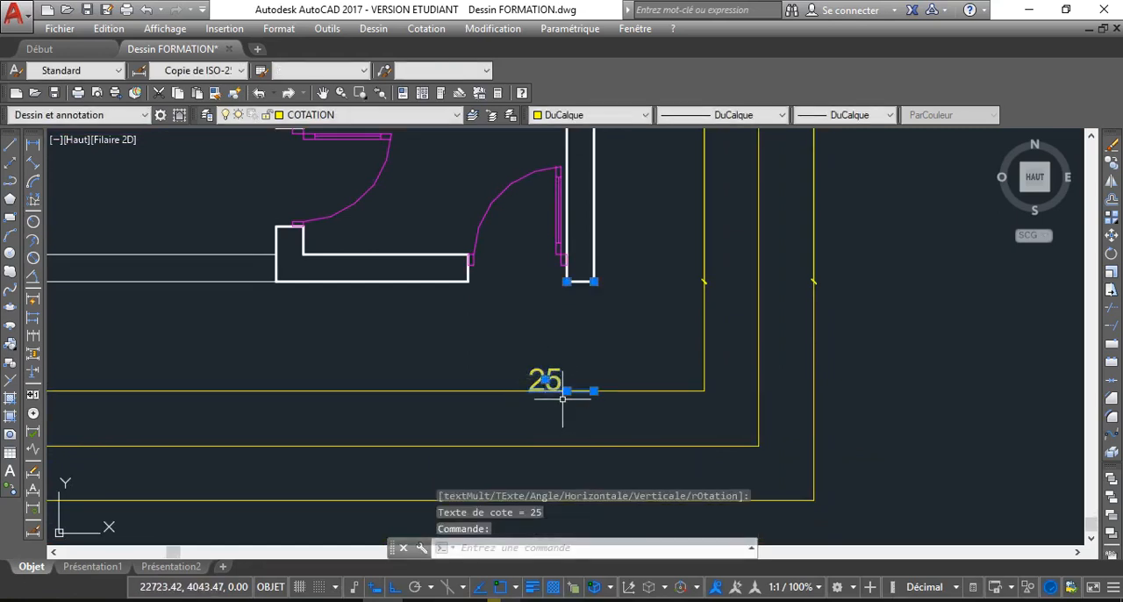
mouse_move(566, 391)
click(623, 431)
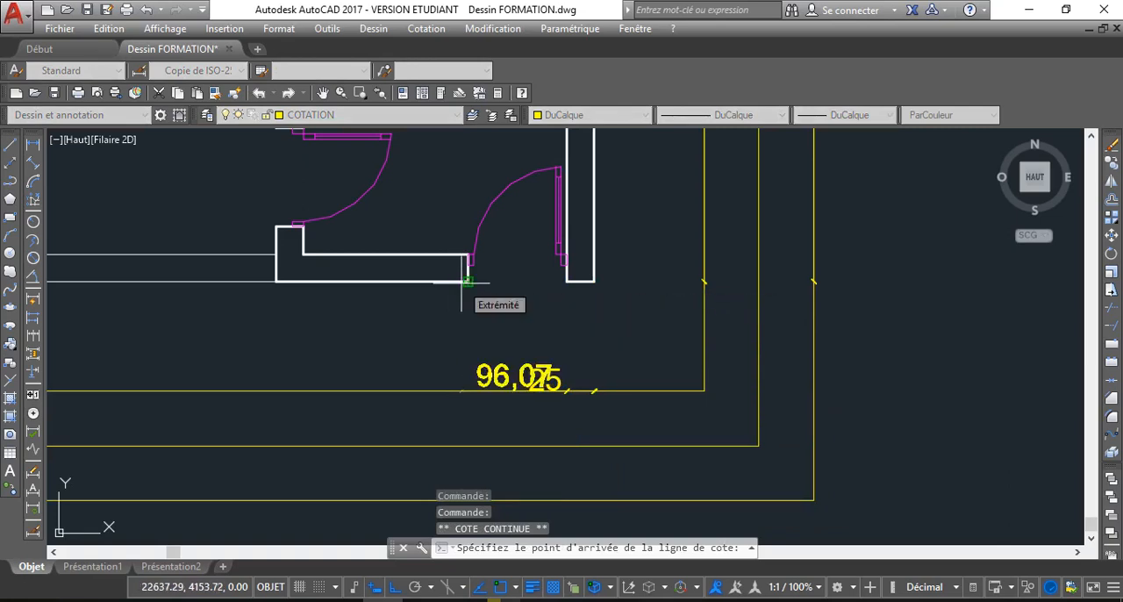
click(468, 282)
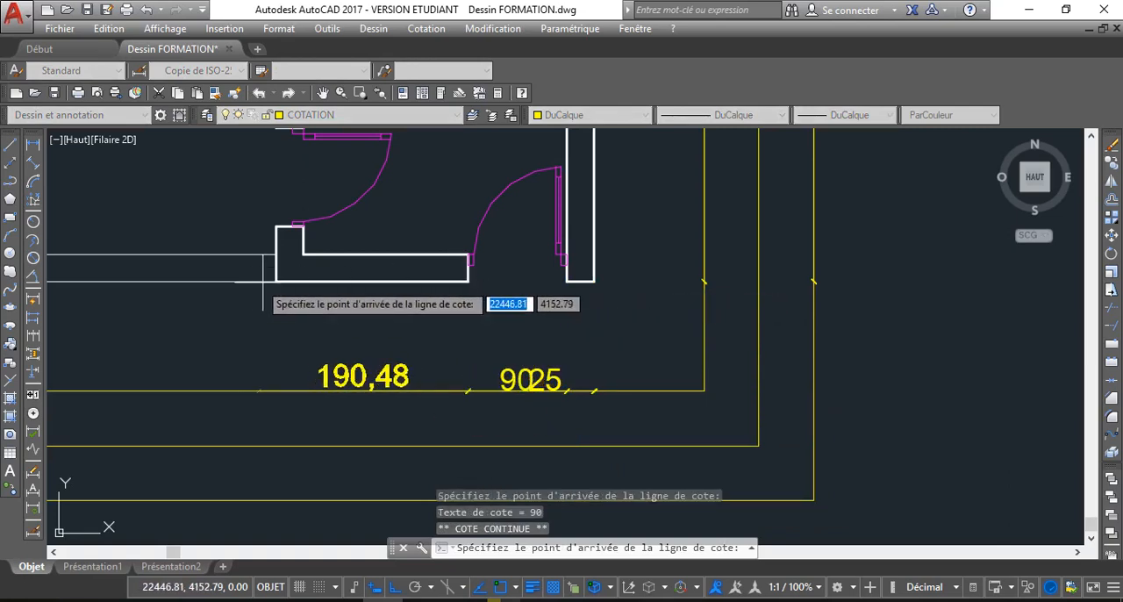
scroll(221, 281, down, 4)
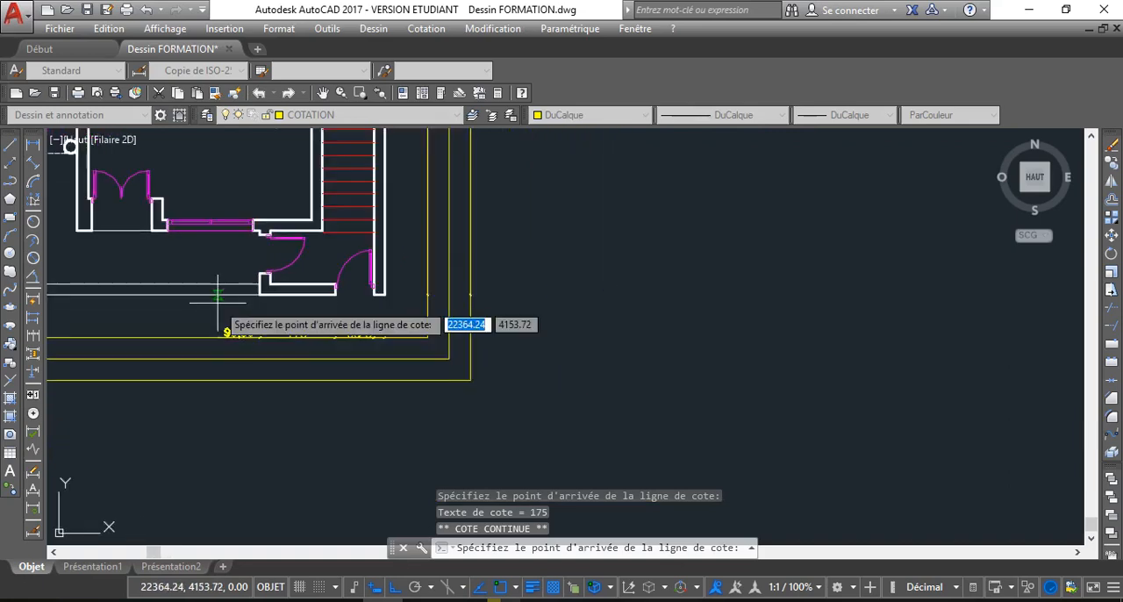
scroll(233, 233, up, 4)
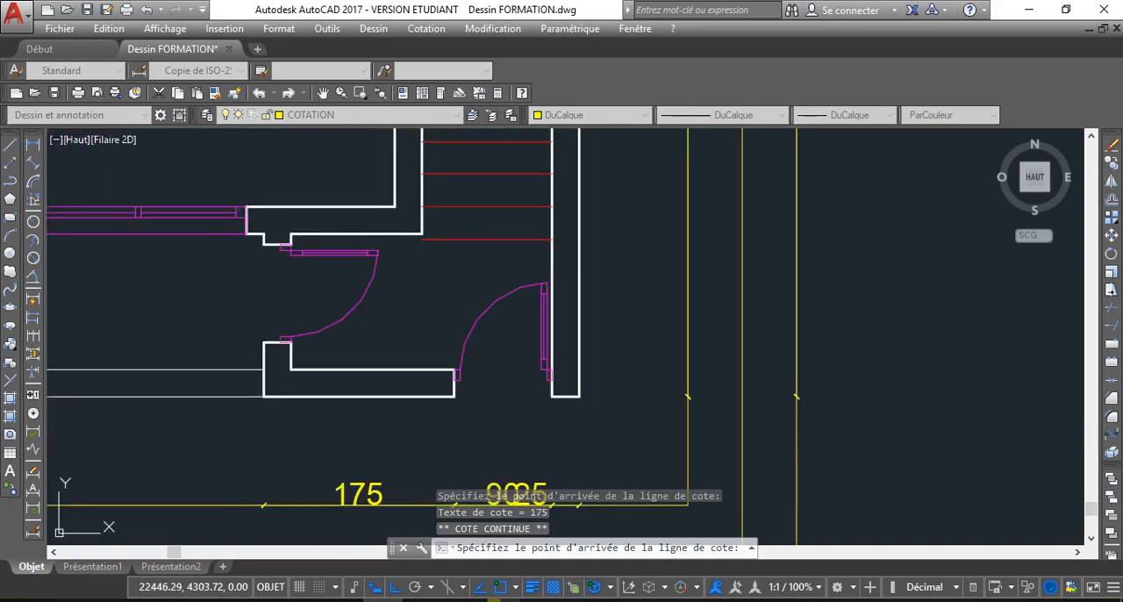
Continue the chain to the near edge of the south window, across the window, and to the wall corner beside the double door
click(238, 233)
middle_drag(121, 333, 238, 334)
scroll(238, 334, down, 4)
scroll(203, 302, up, 4)
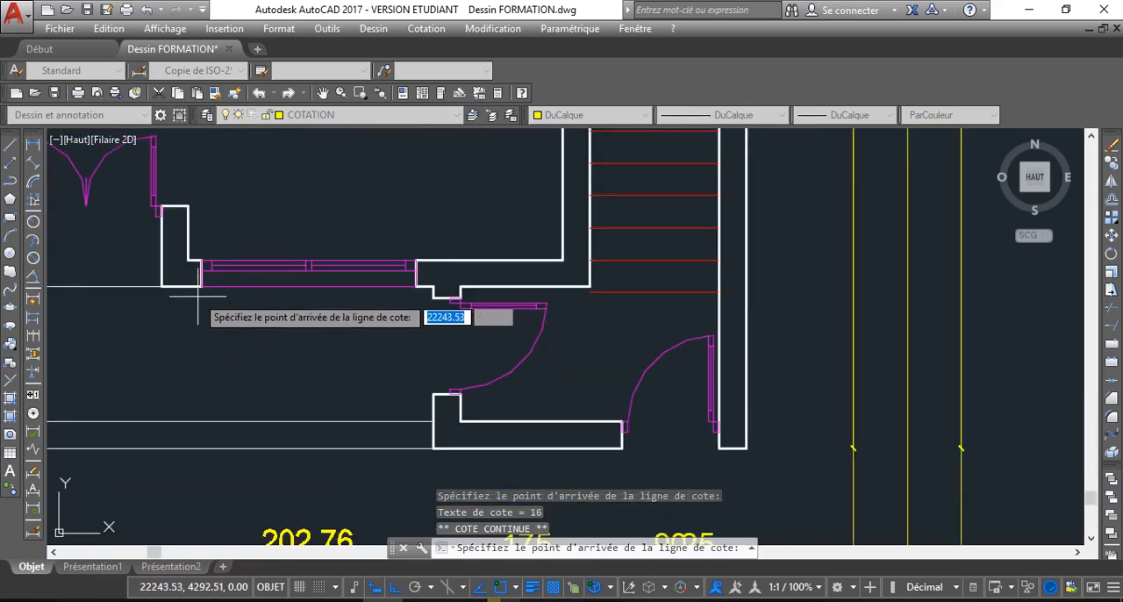
click(162, 286)
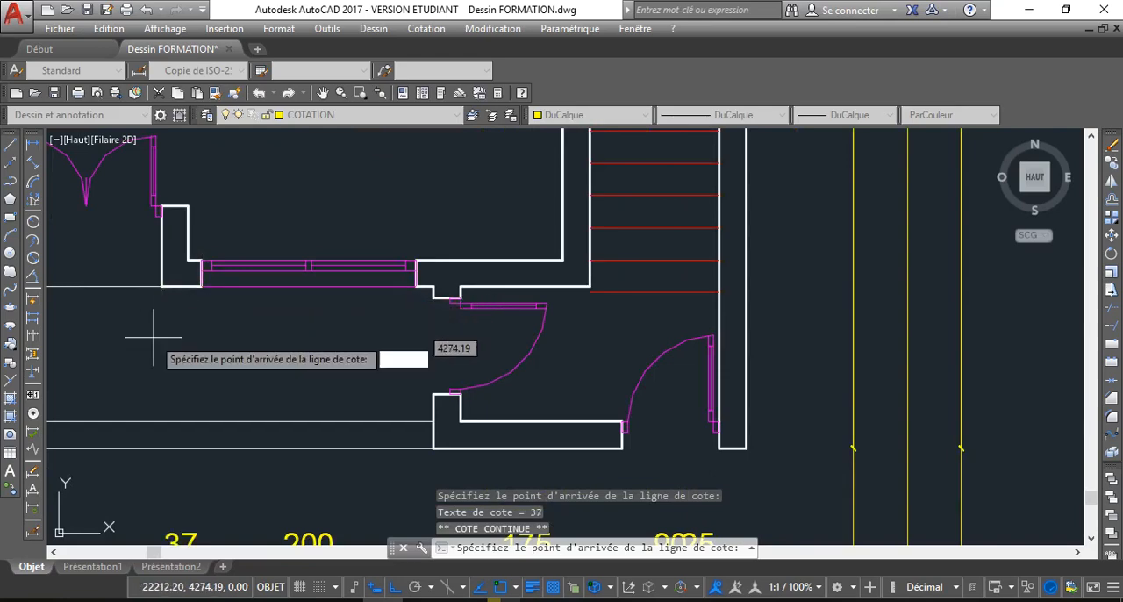
Continue the chain across the double-door opening and the wall end on its west side
scroll(155, 326, down, 4)
middle_drag(149, 331, 286, 334)
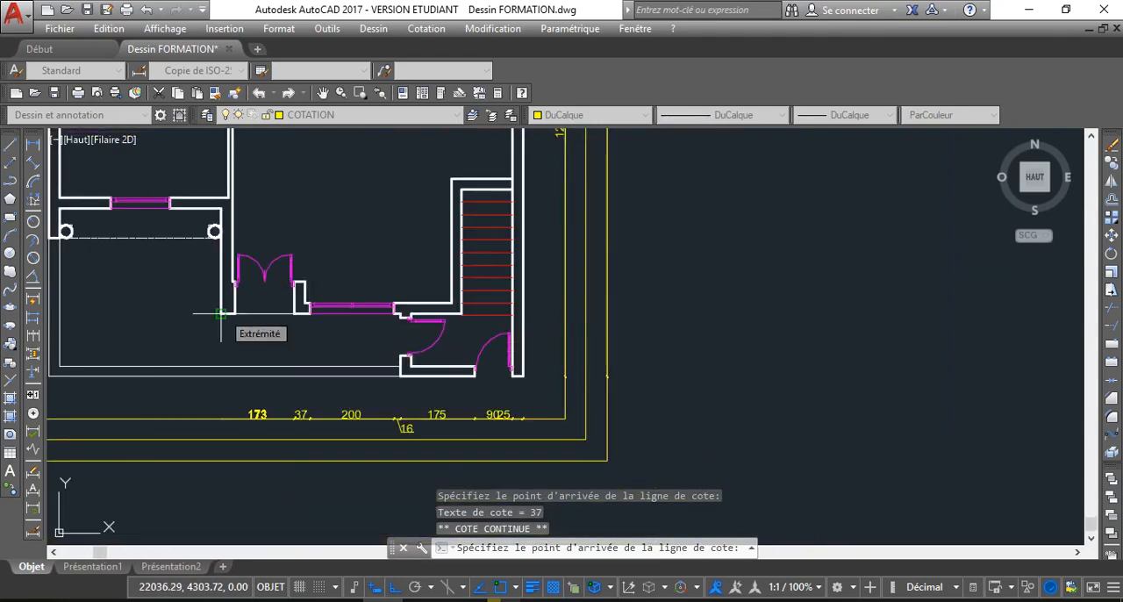
scroll(235, 313, up, 4)
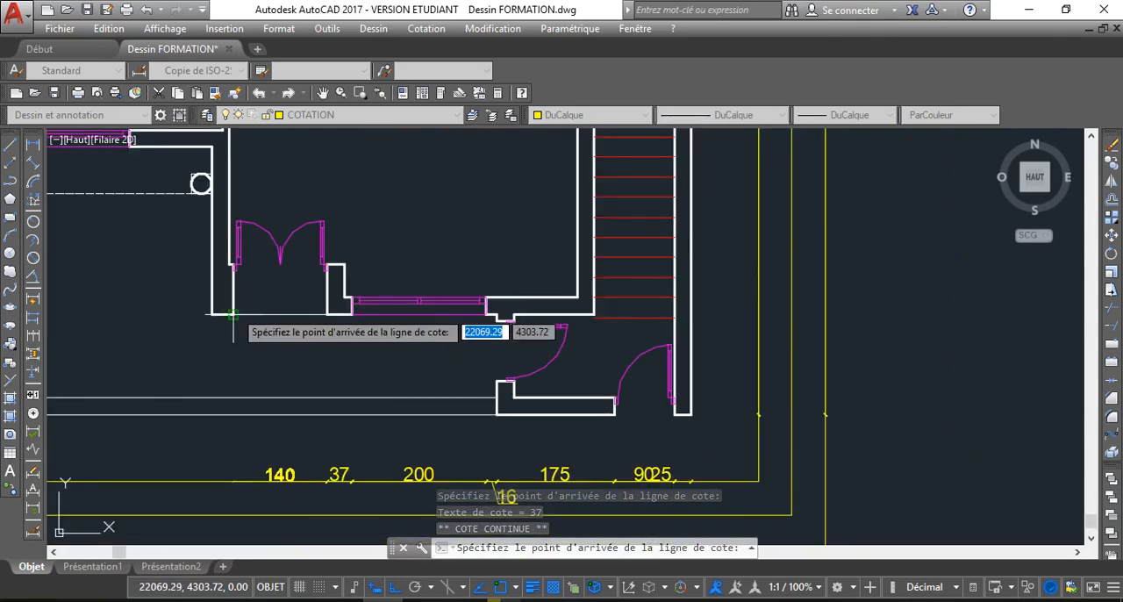
click(234, 317)
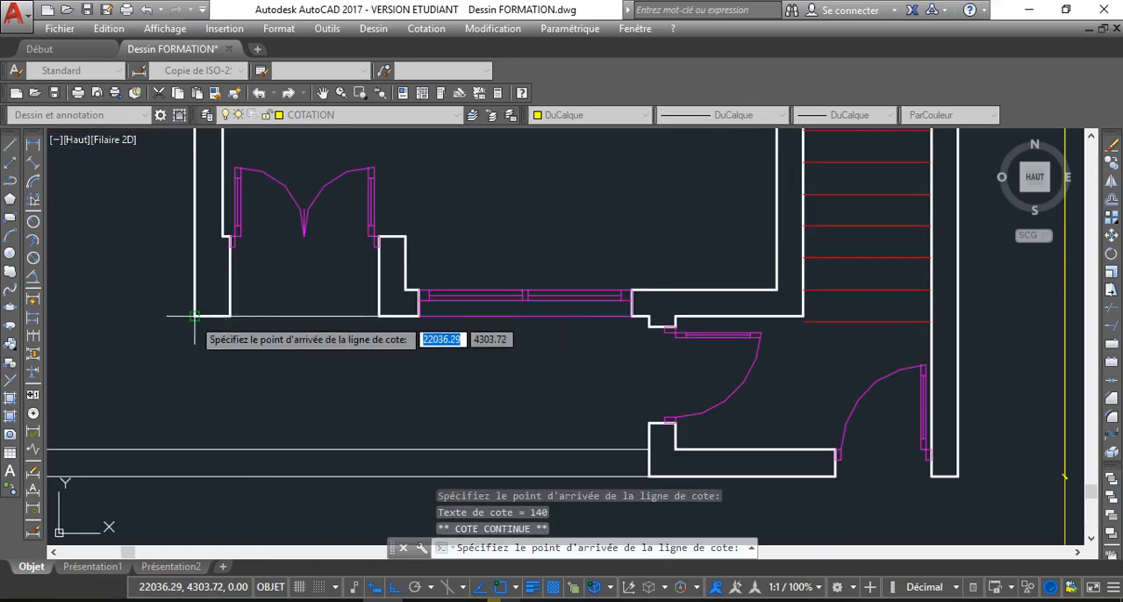
click(194, 317)
Continue the chain to both edges of the porch window and the house's west outer corner, completing the innermost south dimensions
scroll(170, 390, down, 5)
middle_drag(100, 404, 171, 398)
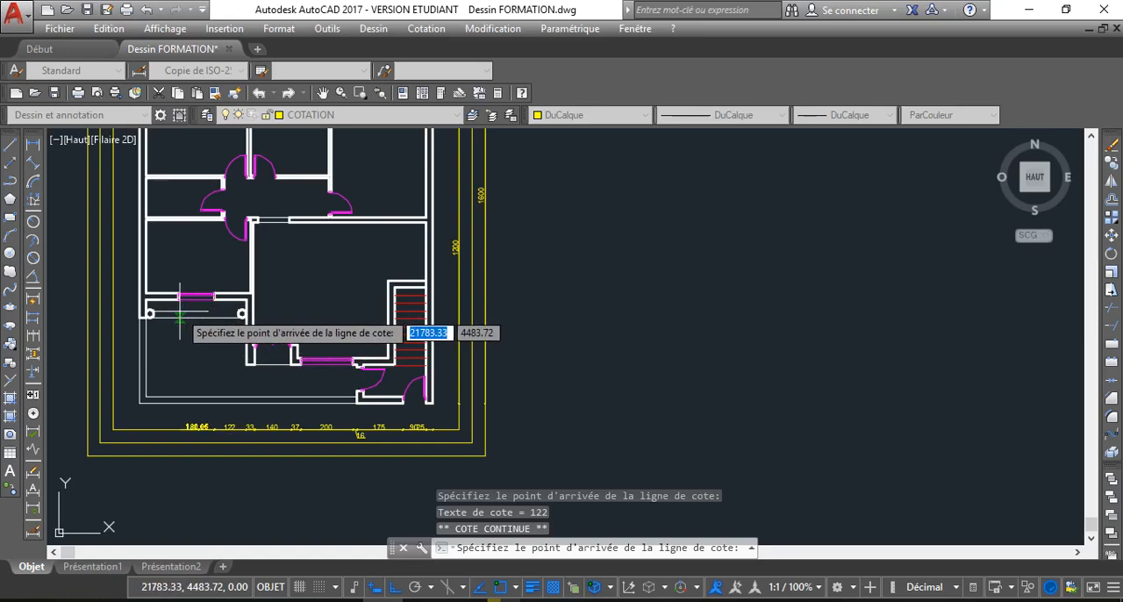
scroll(174, 315, up, 5)
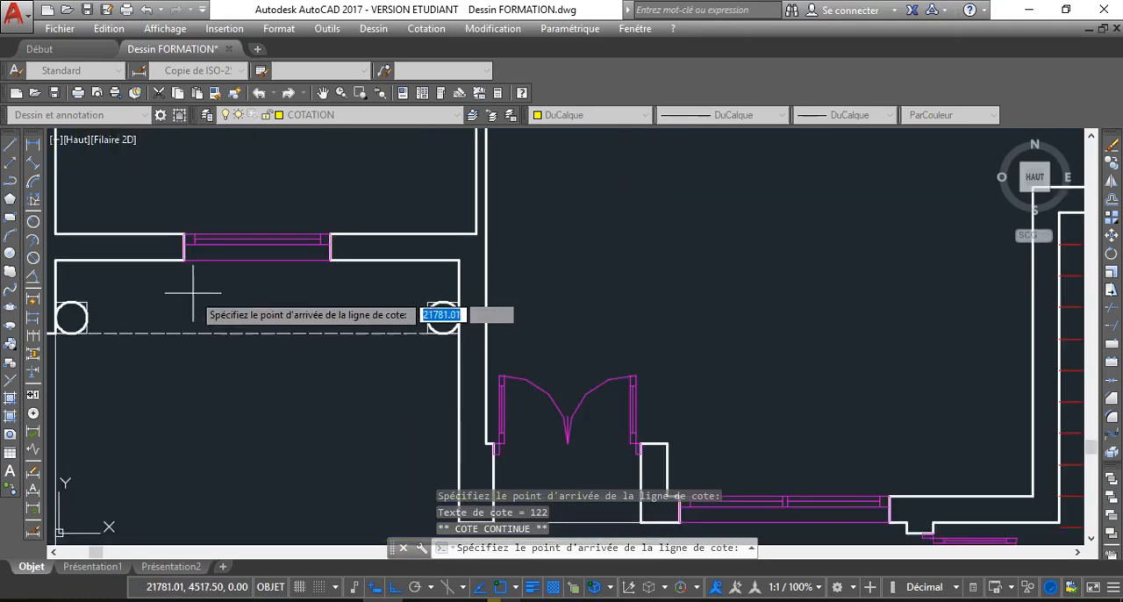
scroll(180, 298, down, 4)
scroll(172, 346, up, 2)
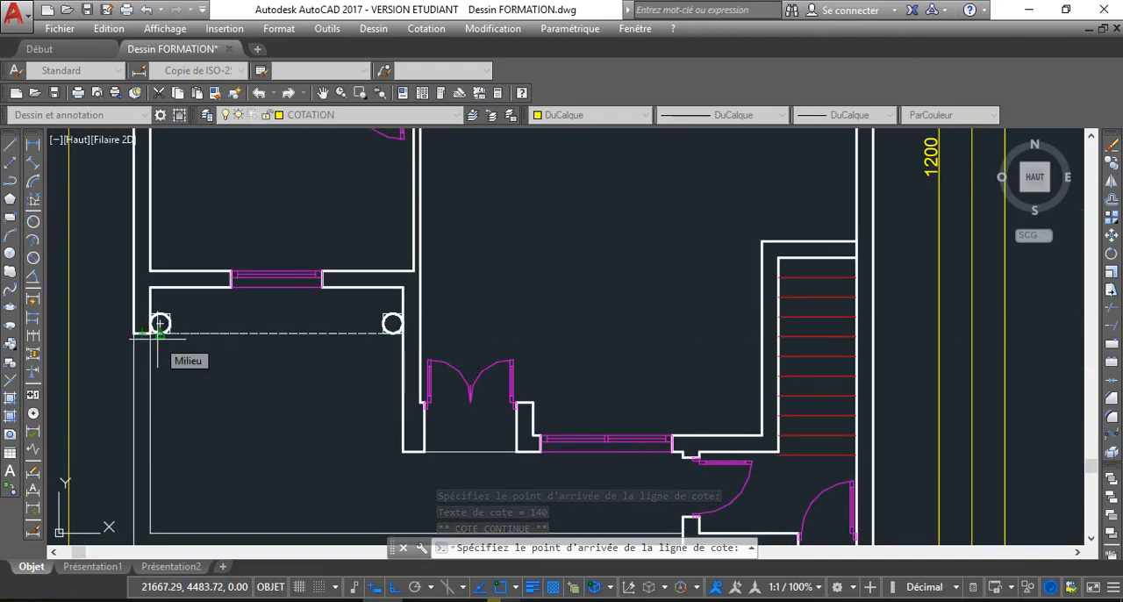
scroll(146, 338, up, 4)
click(113, 331)
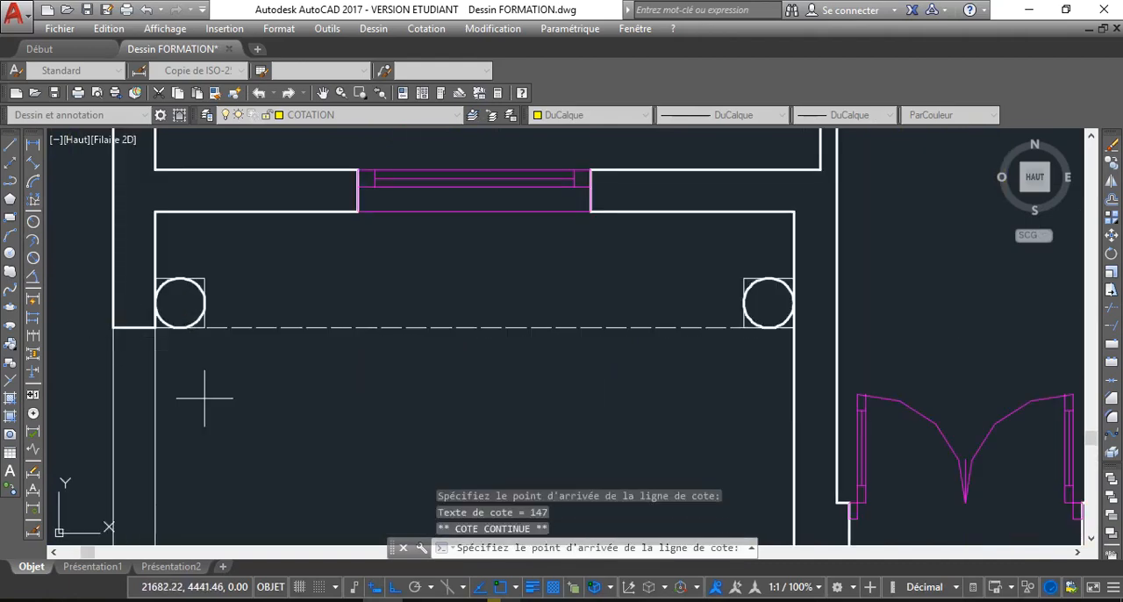
scroll(205, 398, down, 6)
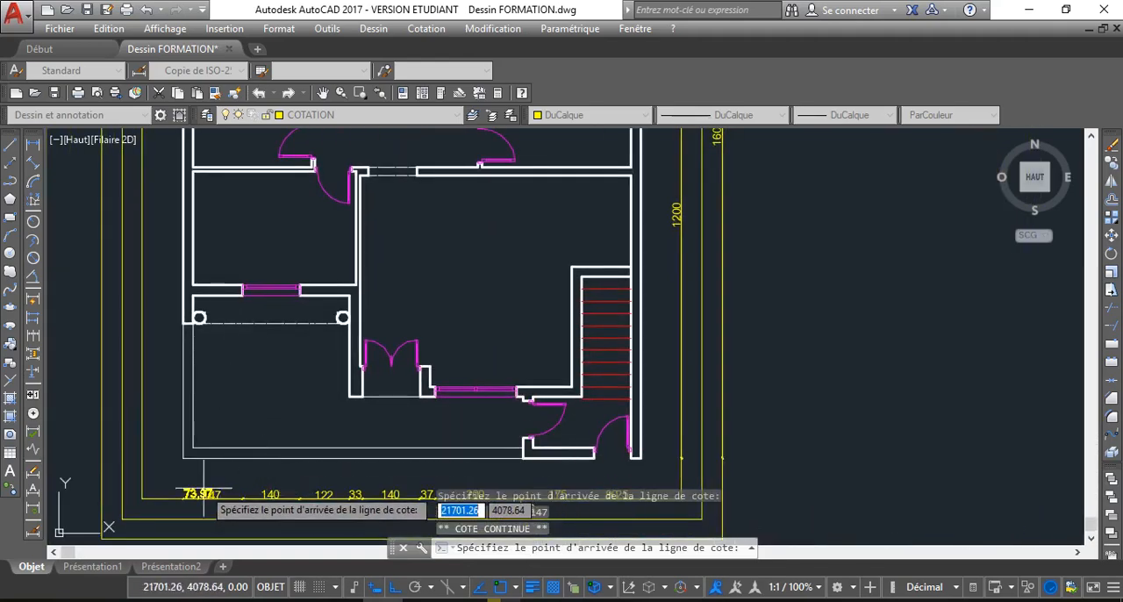
key(Escape)
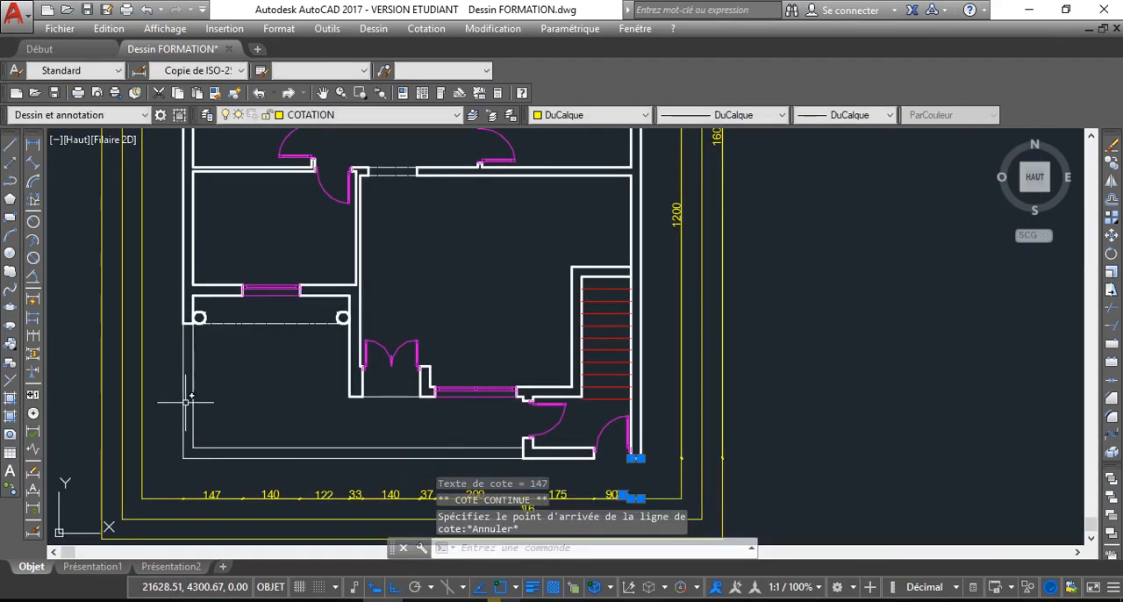
middle_drag(375, 460, 317, 397)
key(Escape)
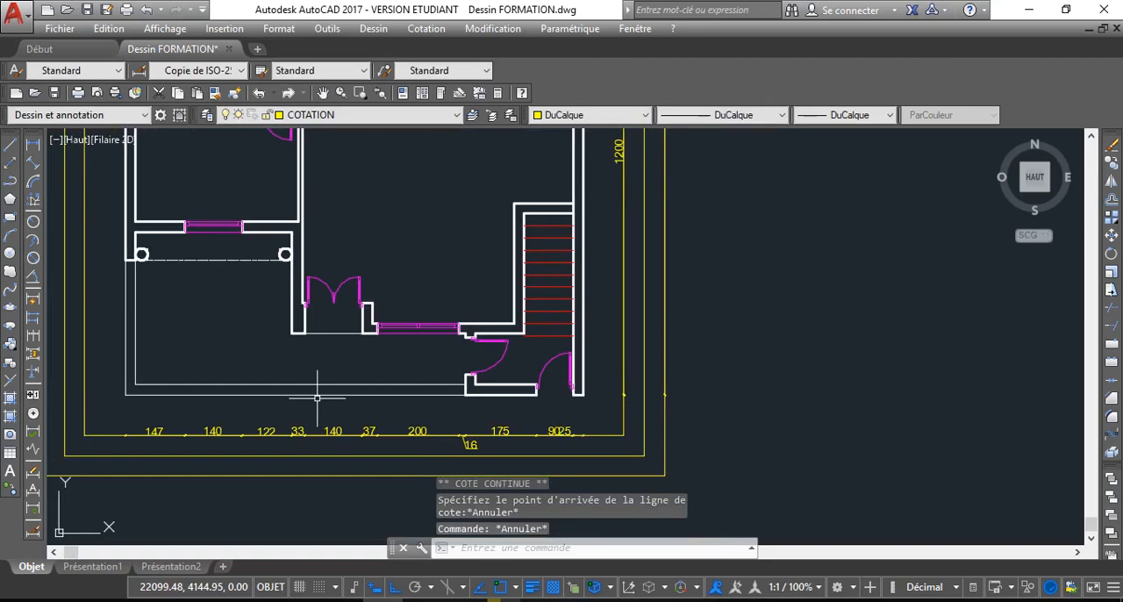
Add a linear dimension from the house's south-east outer corner to the west end of the adjoining wall, on the middle south guide line
middle_drag(503, 388, 488, 367)
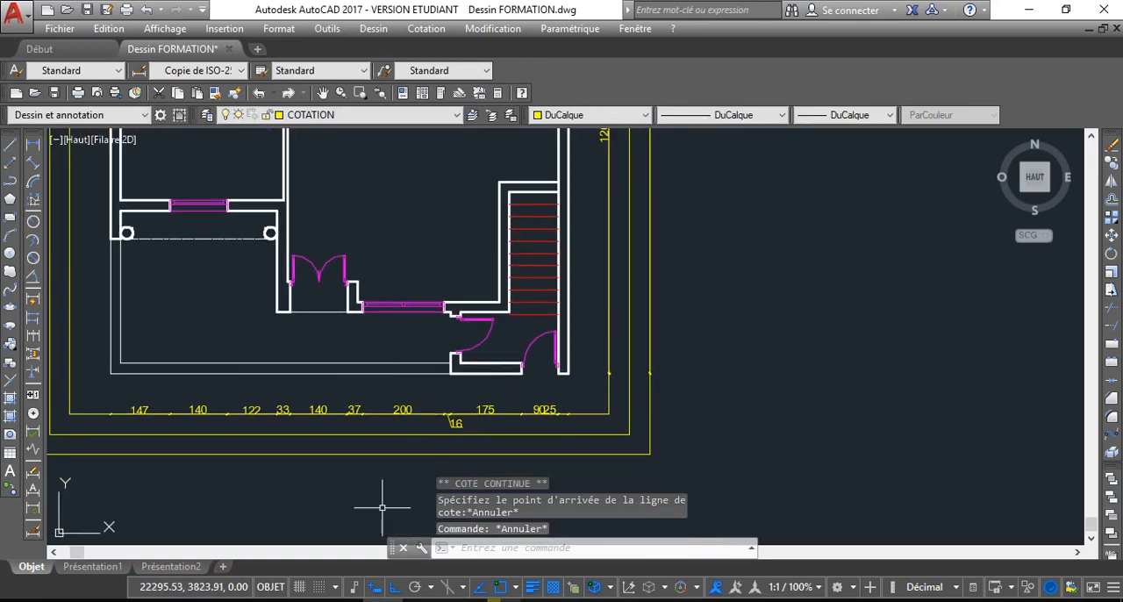
key(Return)
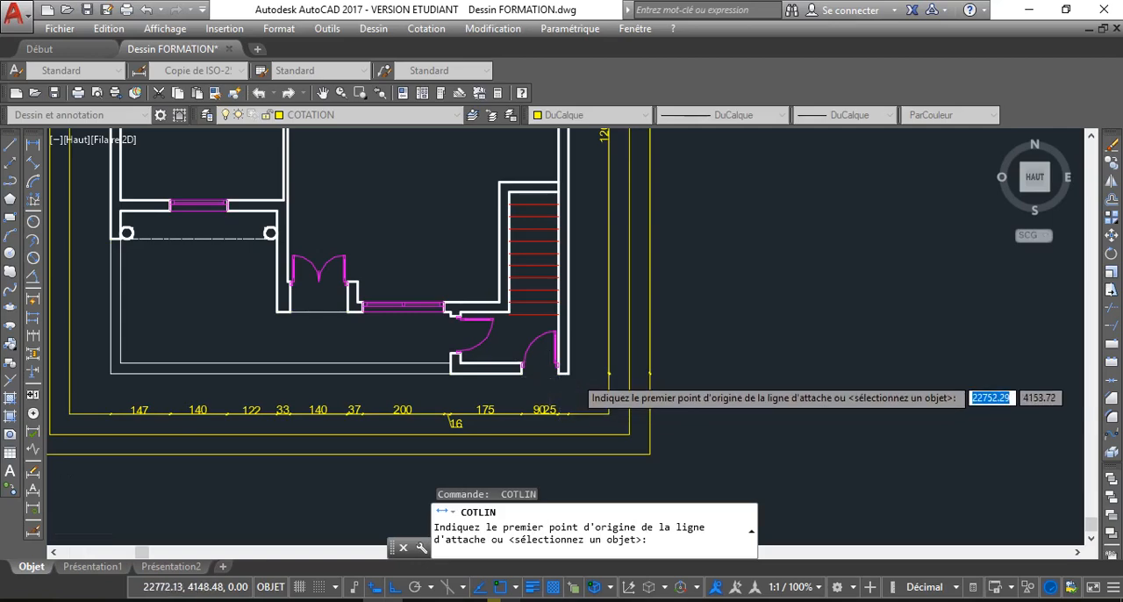
scroll(575, 377, up, 3)
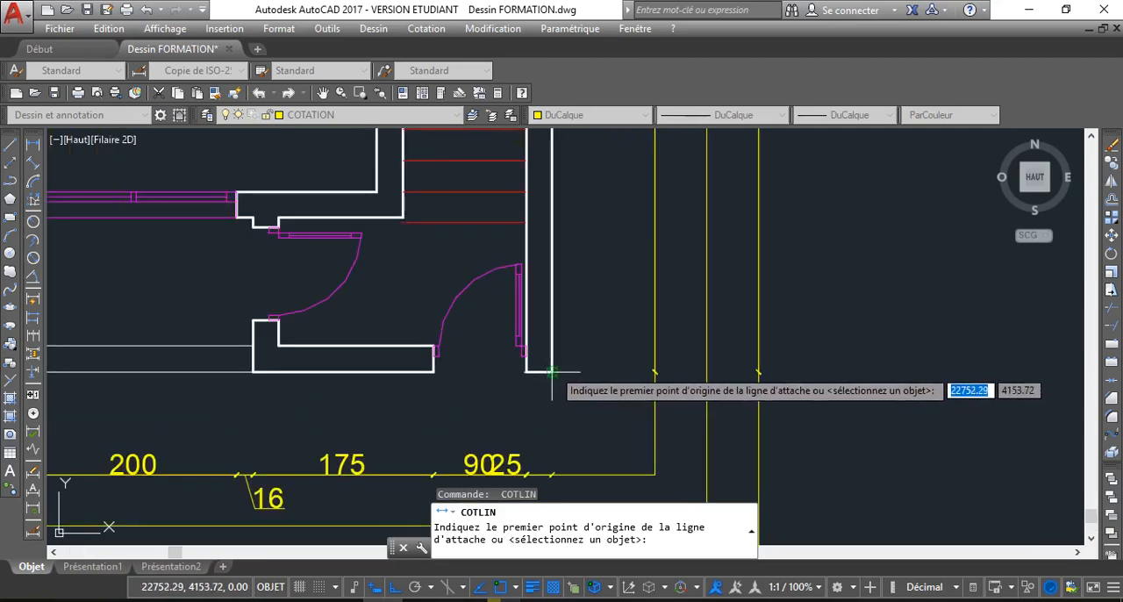
click(552, 372)
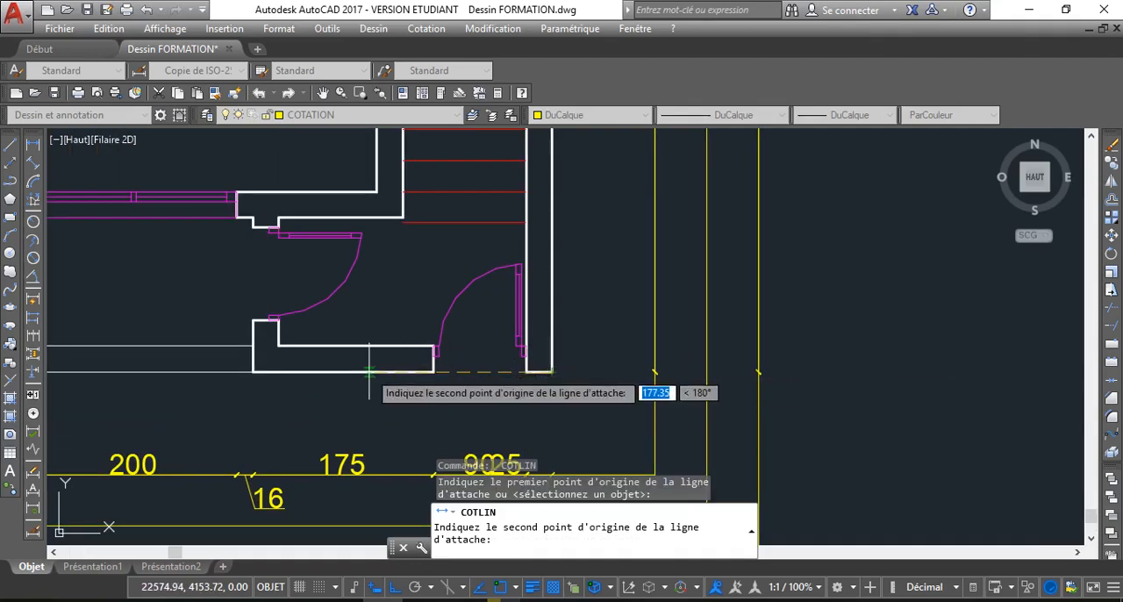
click(252, 372)
scroll(213, 316, down, 3)
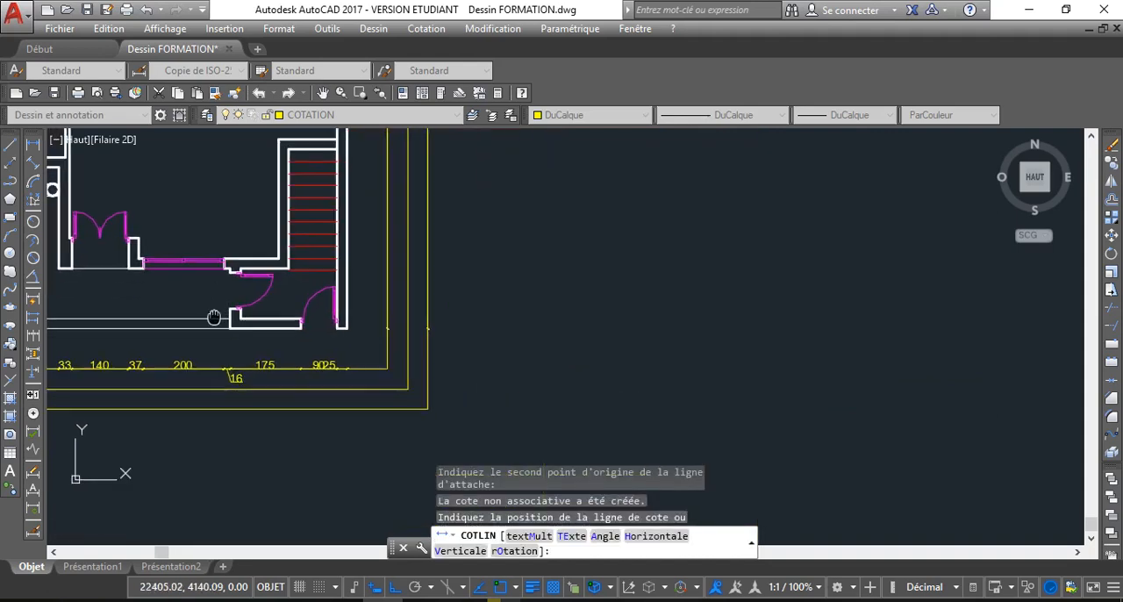
middle_drag(214, 317, 218, 287)
click(226, 359)
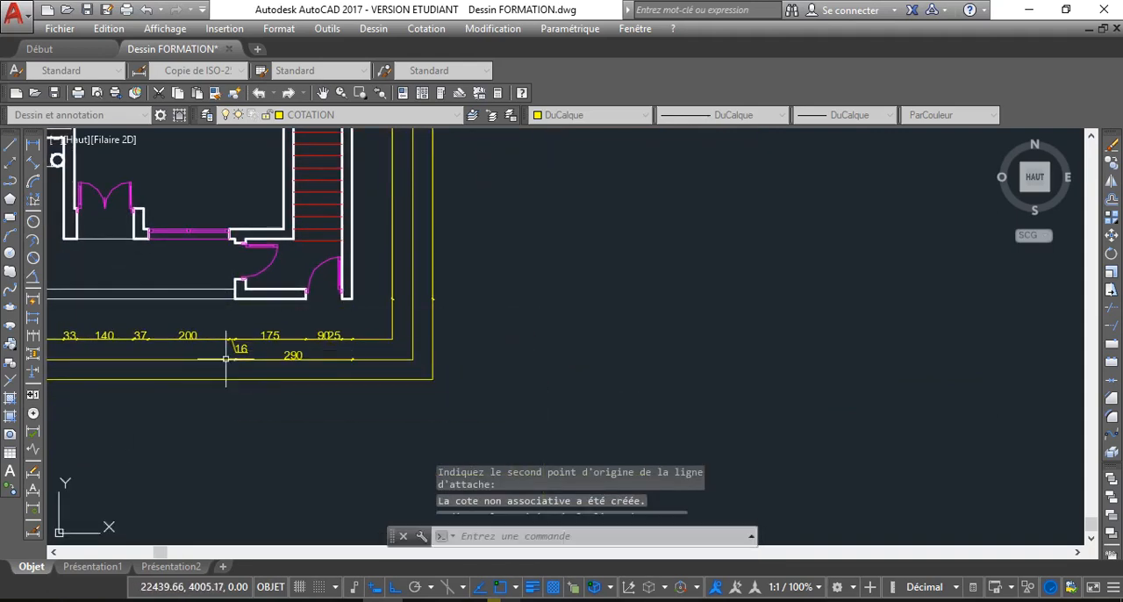
Extend the middle south row with Cote continue to the wall corner west of the double door and to the house's west outer corner
click(293, 358)
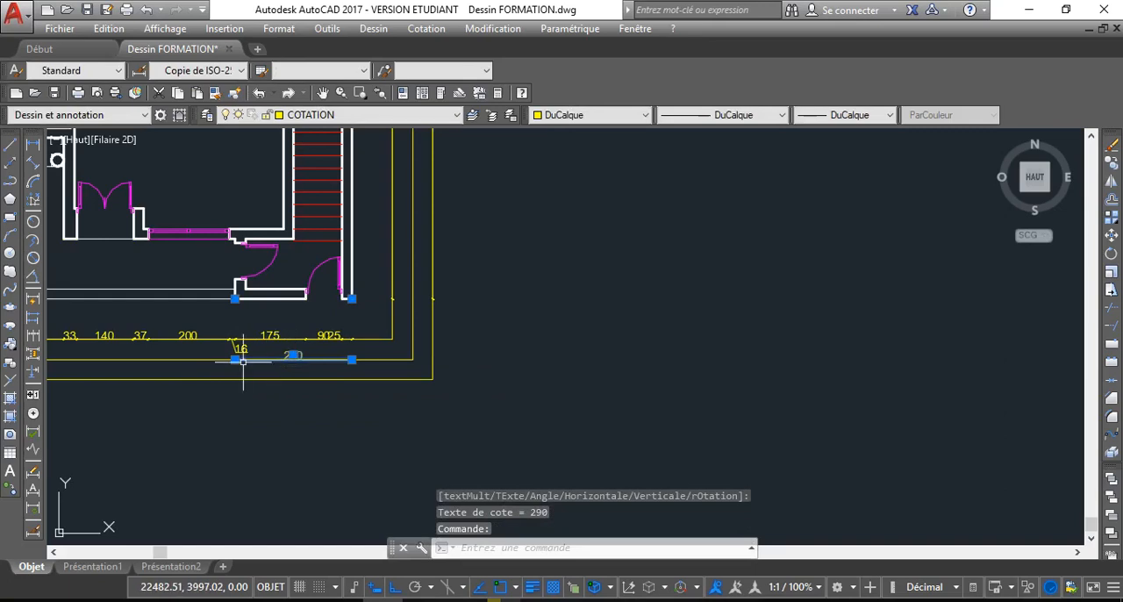
mouse_move(236, 359)
click(309, 423)
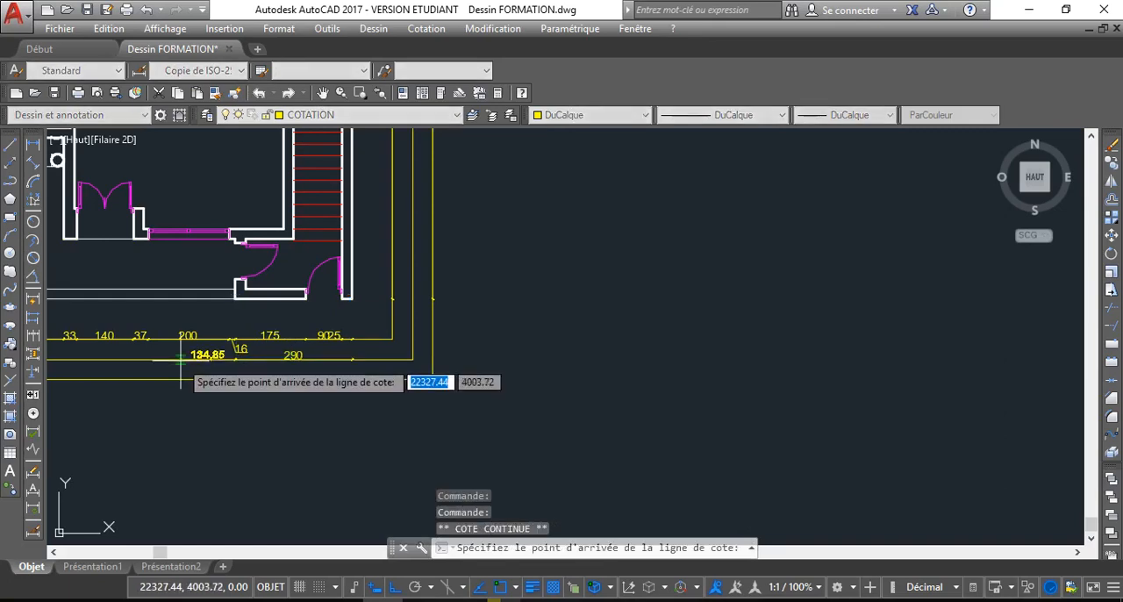
scroll(181, 360, down, 2)
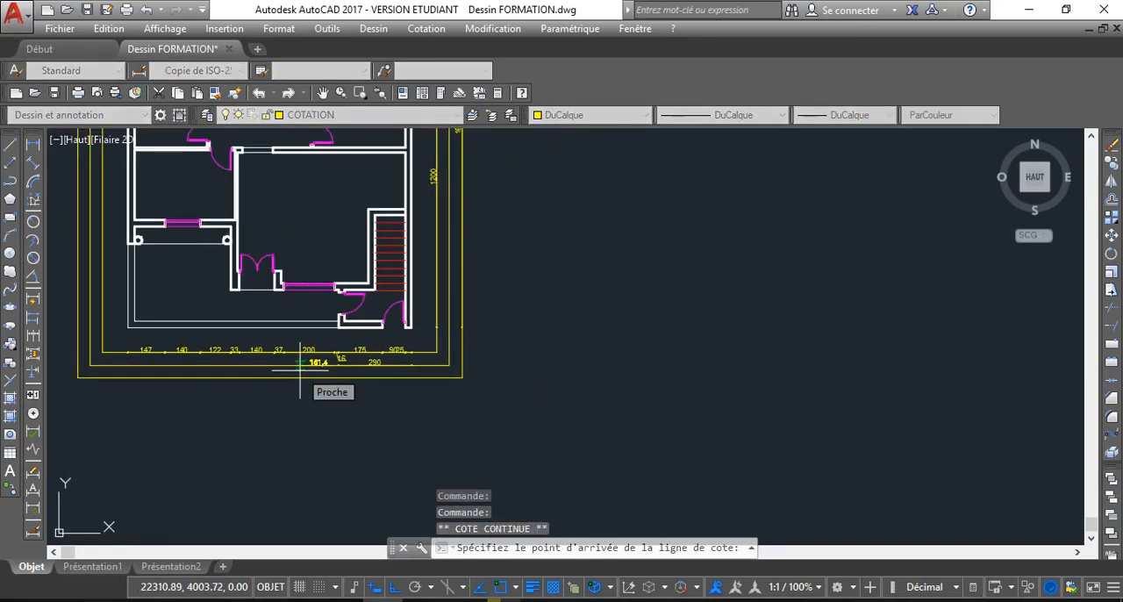
scroll(236, 294, up, 4)
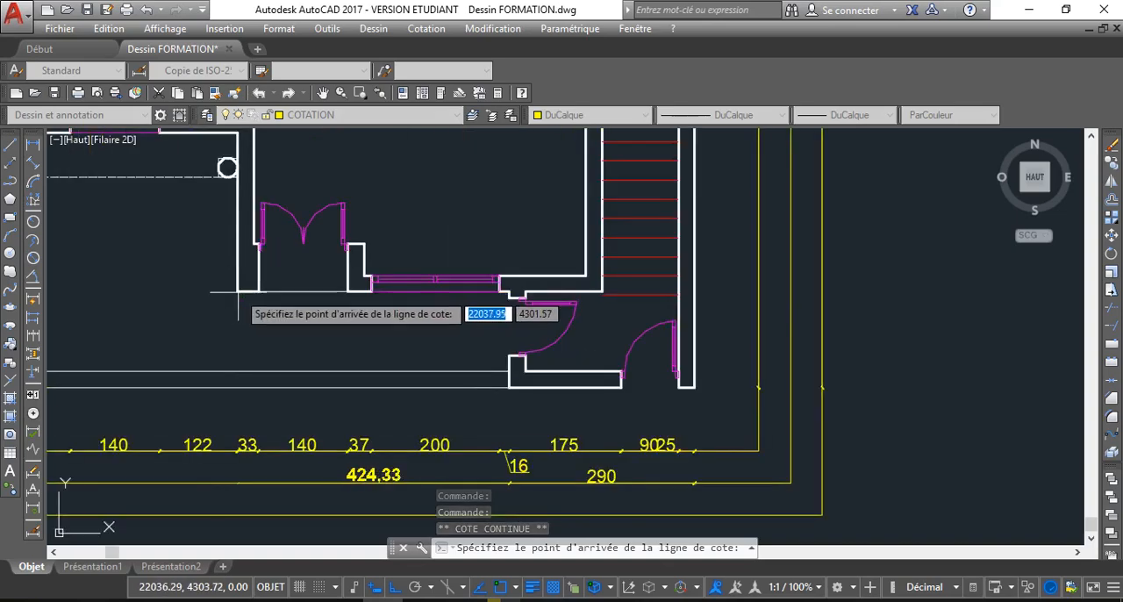
click(238, 291)
scroll(301, 343, down, 3)
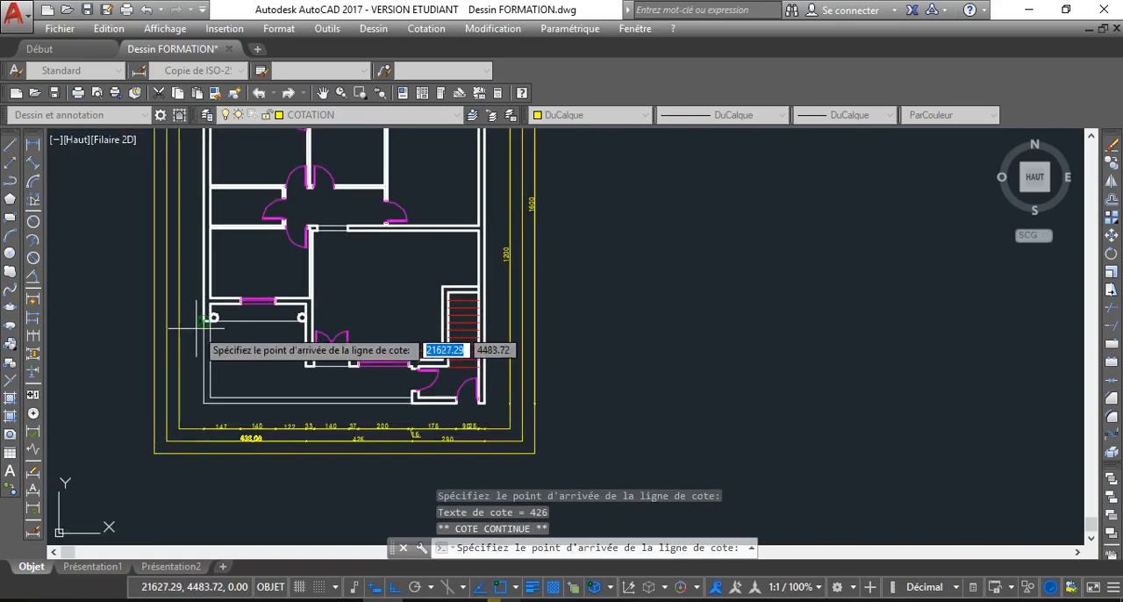
scroll(202, 323, up, 2)
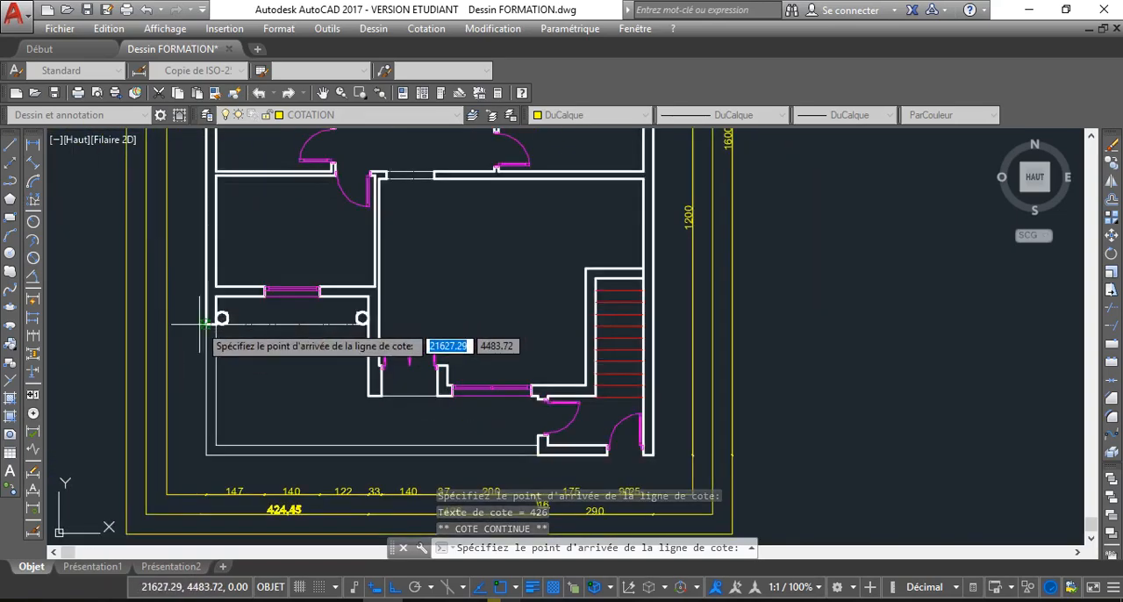
click(204, 323)
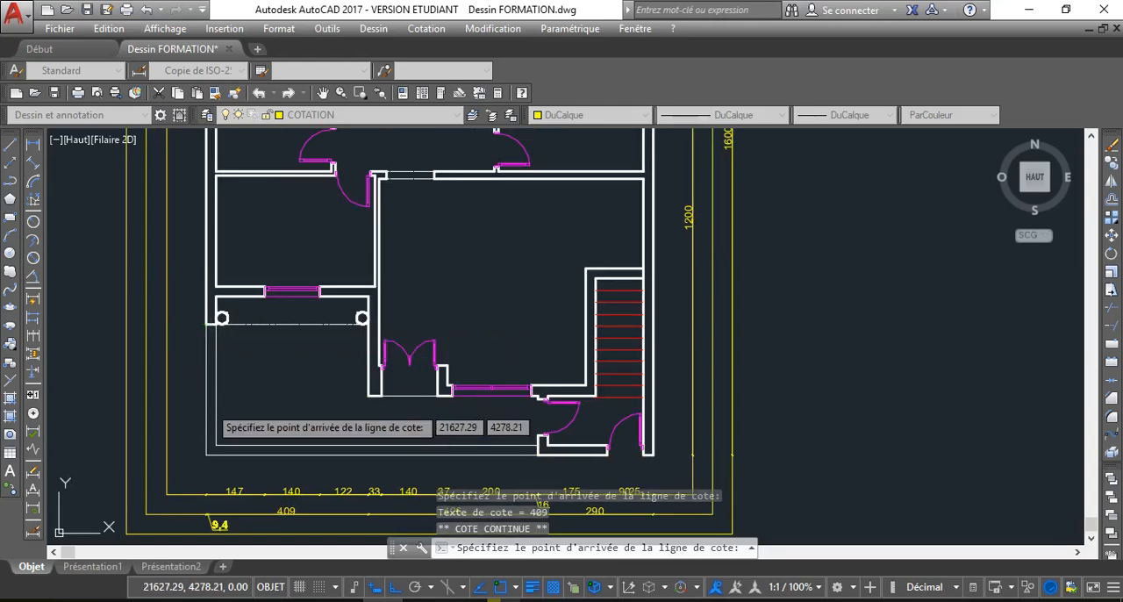
key(Escape)
Add the overall south dimension between the south-east and south-west outer corners, on the outermost guide line
key(Return)
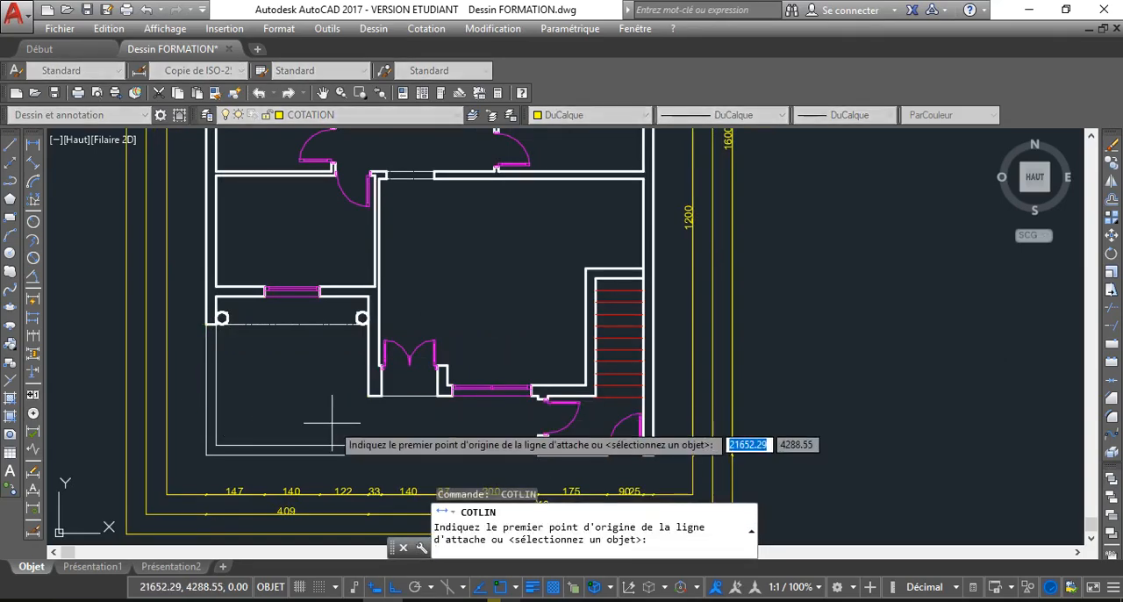
scroll(402, 422, down, 2)
middle_drag(402, 421, 319, 381)
scroll(492, 411, up, 5)
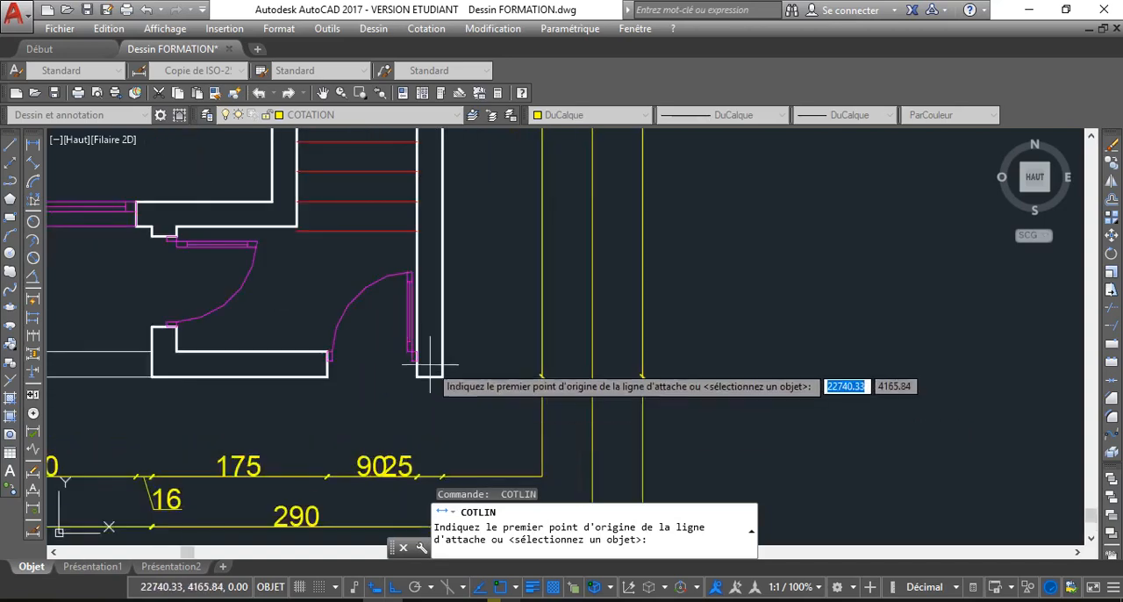
click(443, 377)
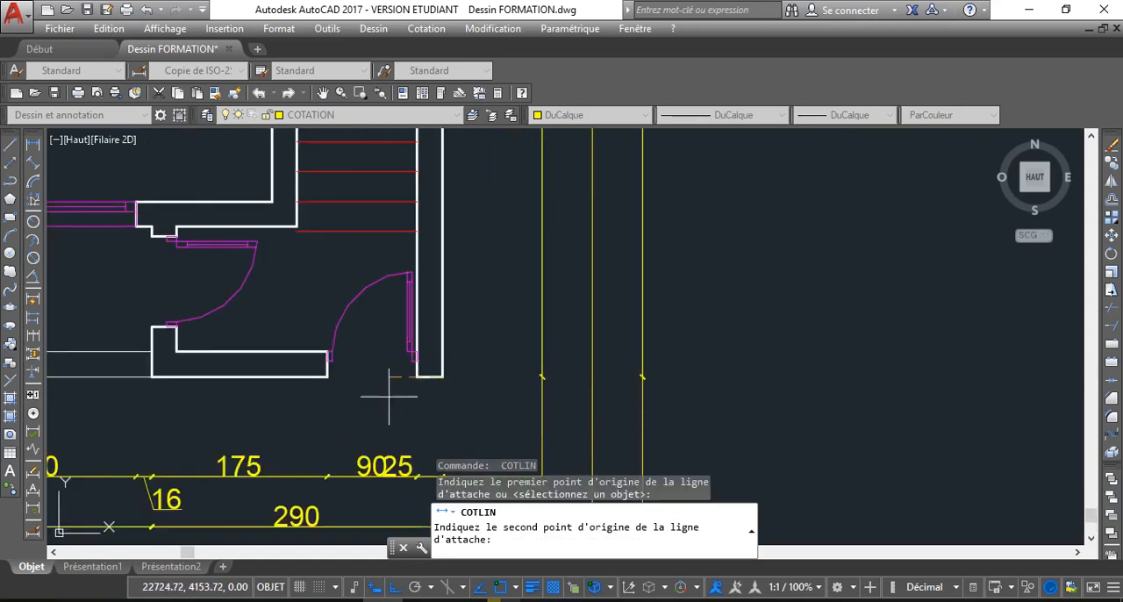
scroll(190, 406, down, 4)
middle_drag(187, 407, 367, 455)
scroll(240, 453, down, 2)
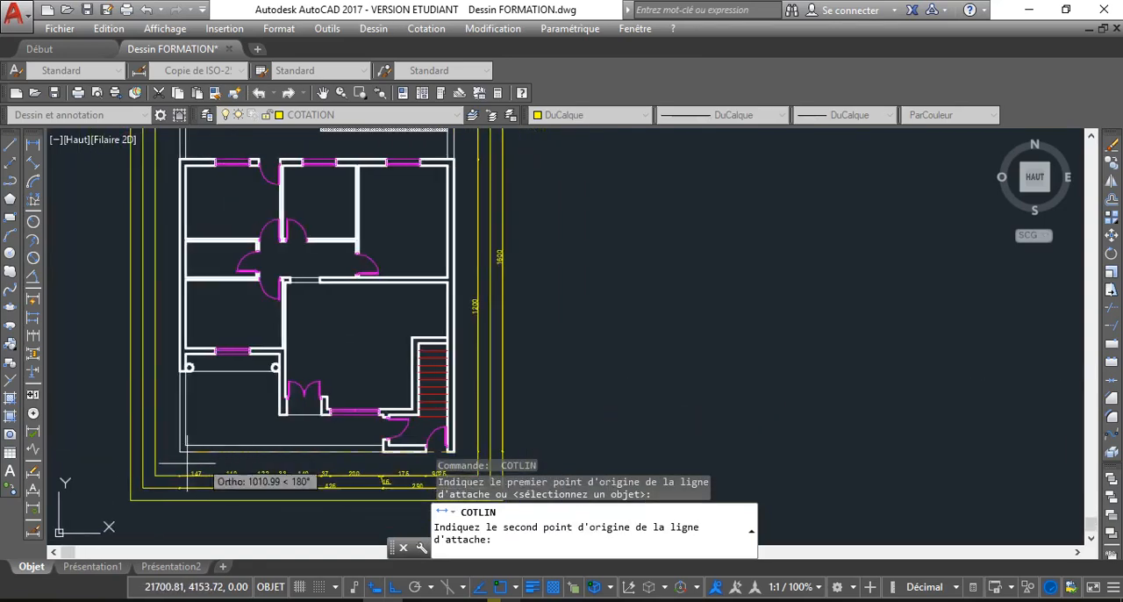
scroll(177, 443, up, 4)
click(175, 434)
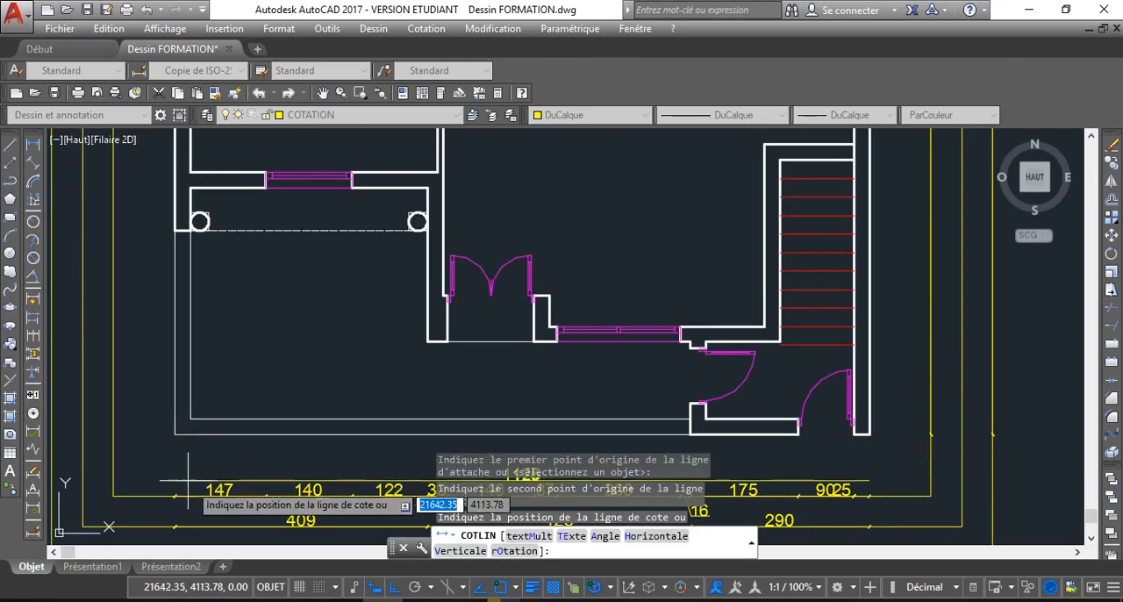
scroll(172, 421, down, 2)
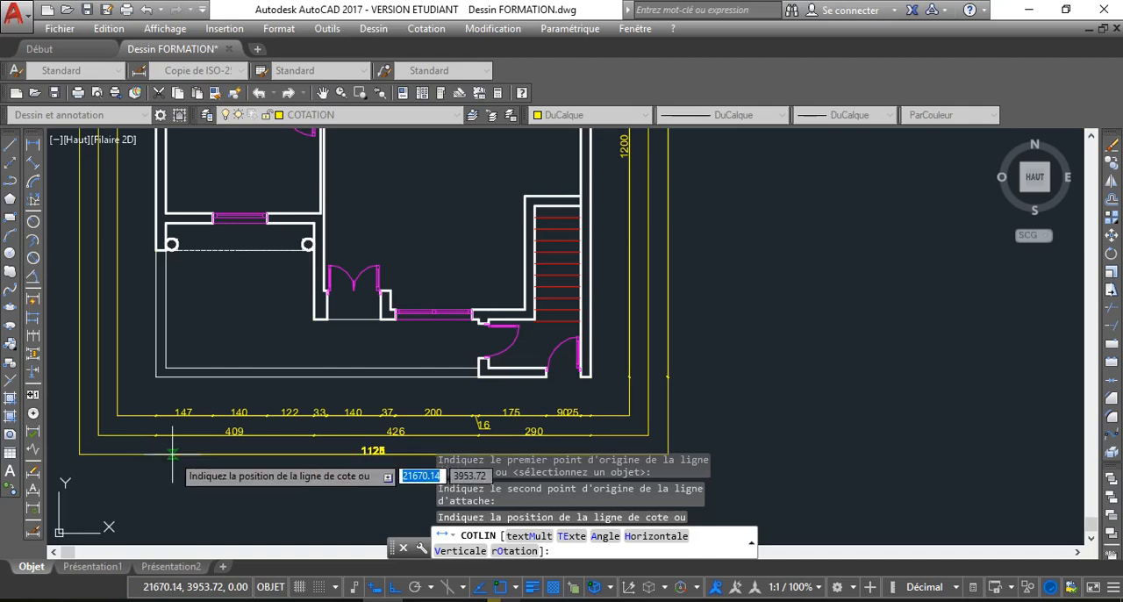
click(172, 454)
Inspect the three rows of south dimensions up close, including the overall one, and review the dimensioned plan as a whole
scroll(373, 451, up, 4)
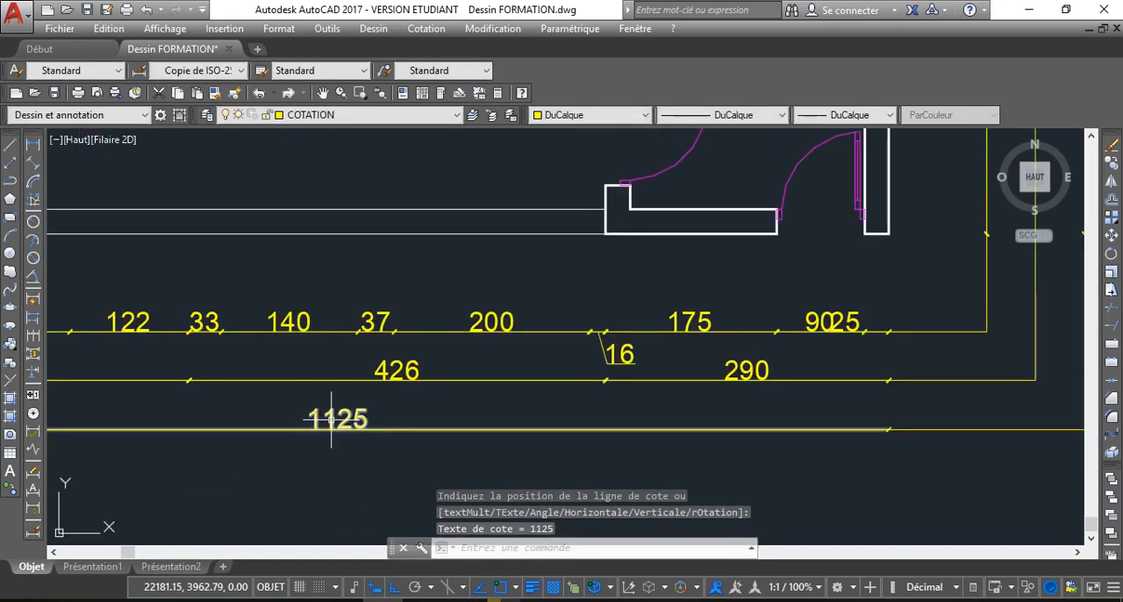
scroll(394, 460, down, 5)
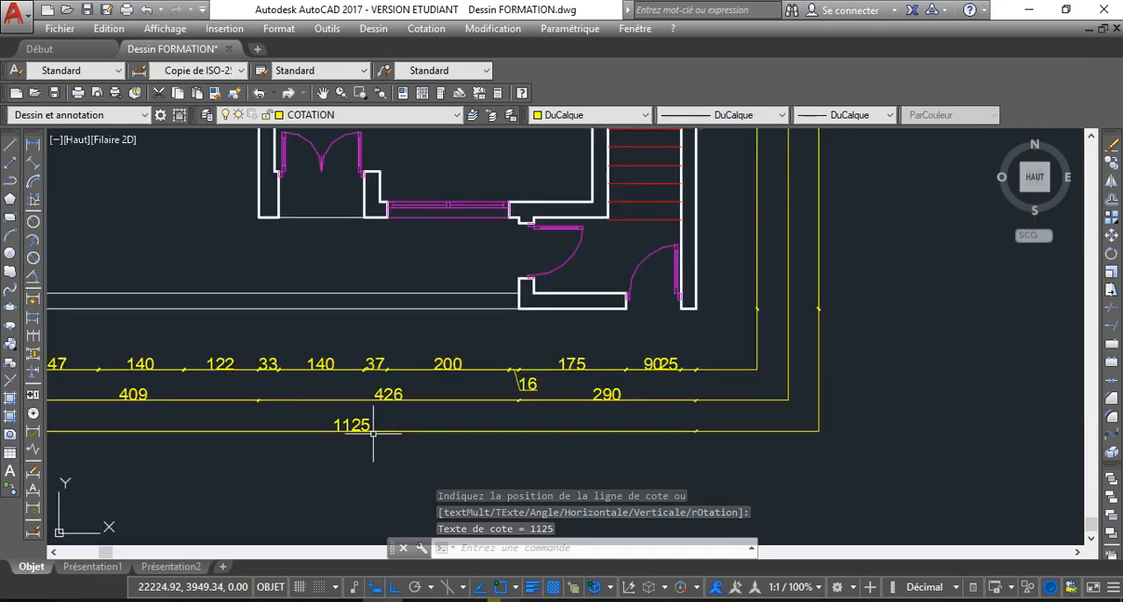
scroll(445, 436, up, 5)
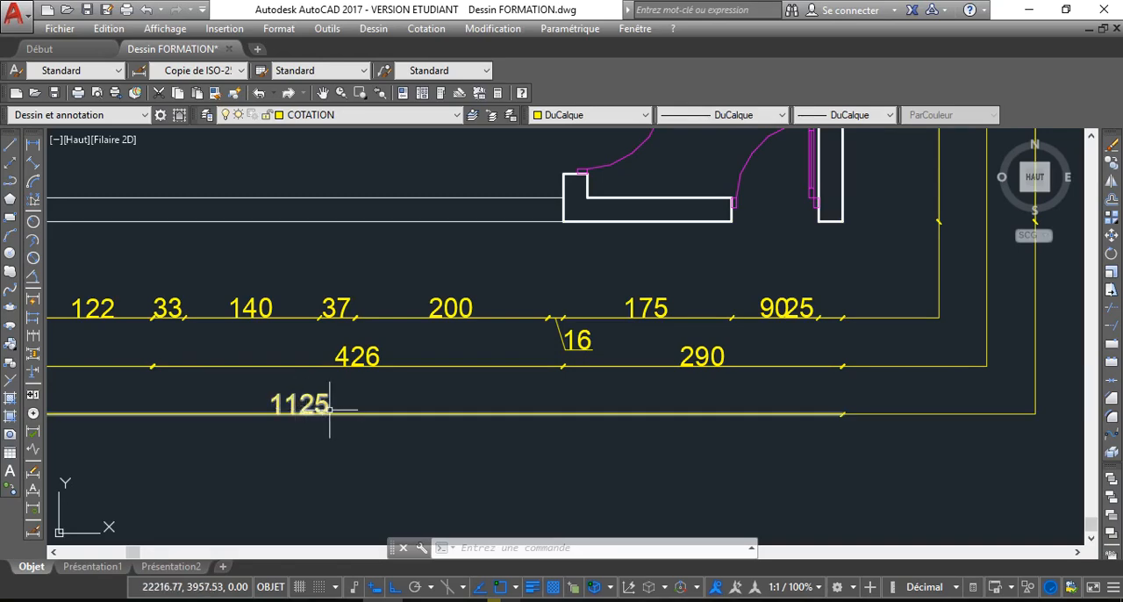
scroll(325, 402, down, 2)
middle_drag(336, 405, 341, 423)
scroll(367, 307, down, 2)
middle_drag(368, 307, 397, 354)
scroll(384, 364, down, 4)
scroll(398, 353, up, 4)
middle_drag(397, 354, 387, 359)
key(Escape)
scroll(387, 359, down, 4)
scroll(369, 333, down, 2)
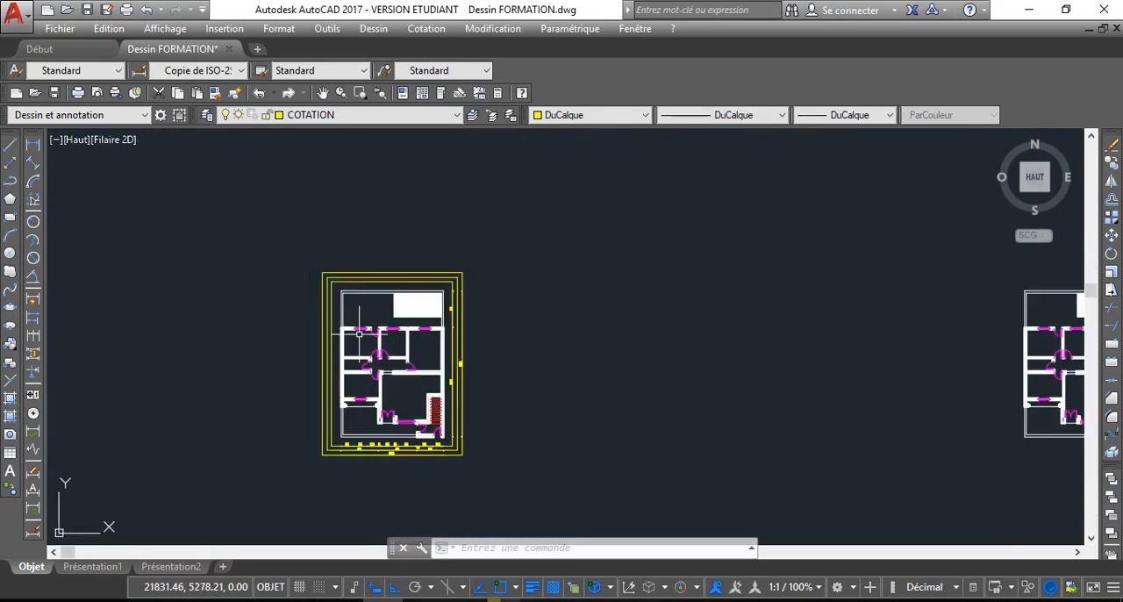
scroll(350, 312, up, 2)
middle_drag(306, 284, 280, 271)
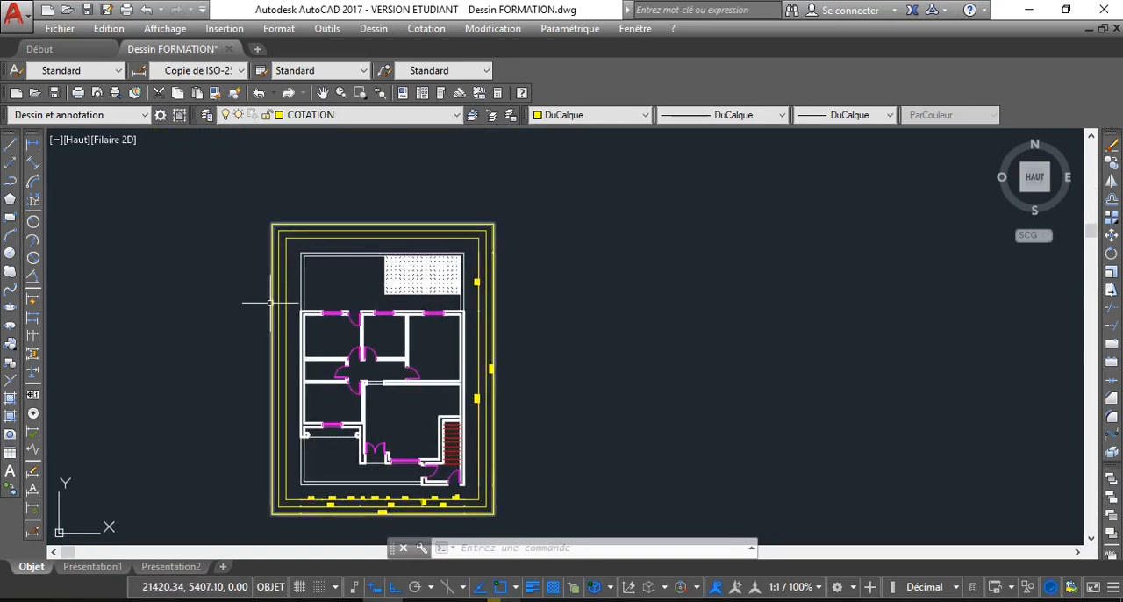
Add a linear dimension from the south-west terrace corner to the south end of the house's west wall, on the innermost west guide line
text(cotlin)
key(Return)
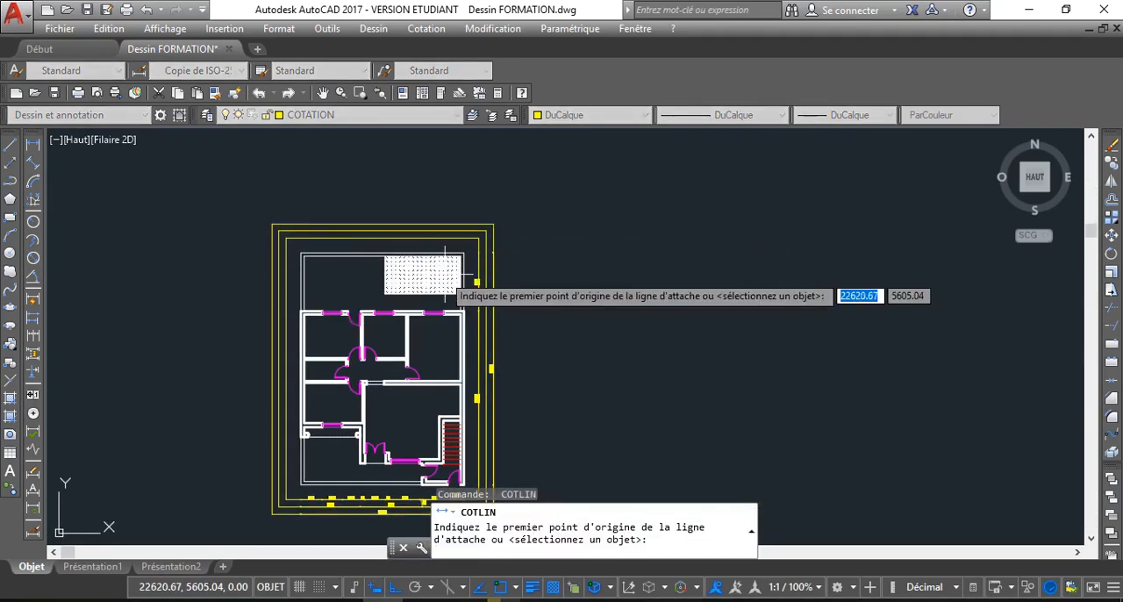
scroll(449, 263, up, 2)
scroll(487, 242, up, 4)
scroll(408, 252, down, 4)
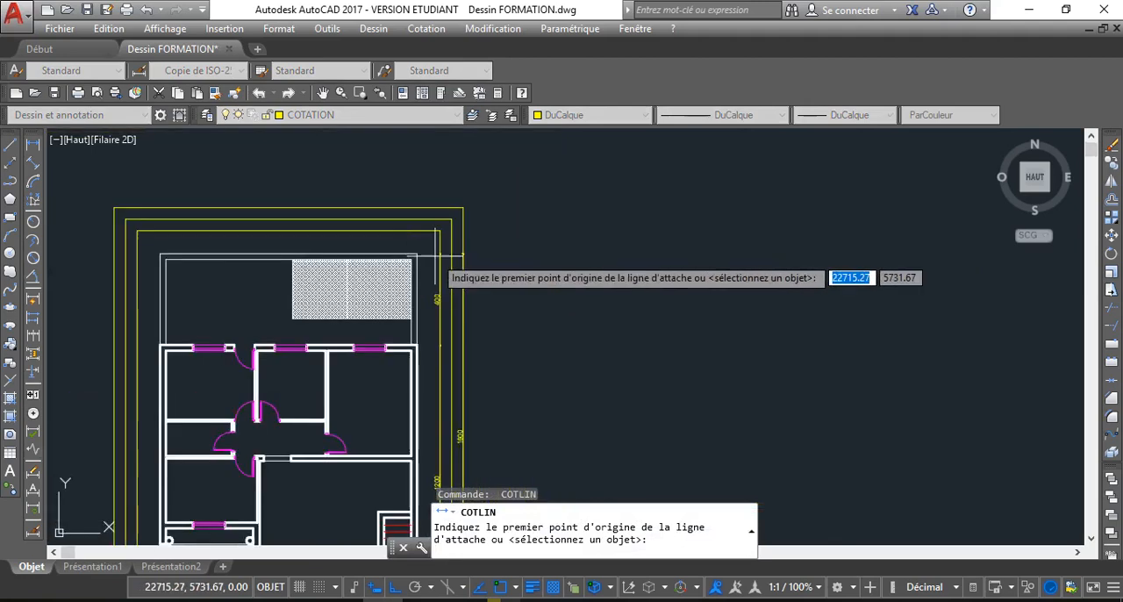
scroll(278, 333, down, 2)
scroll(204, 356, up, 5)
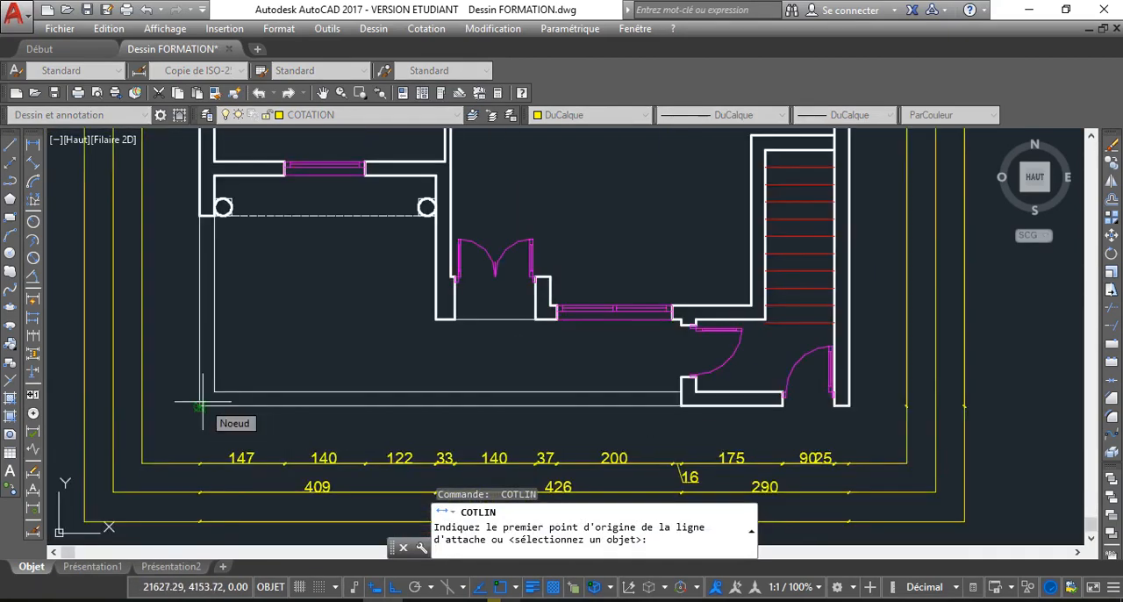
click(201, 405)
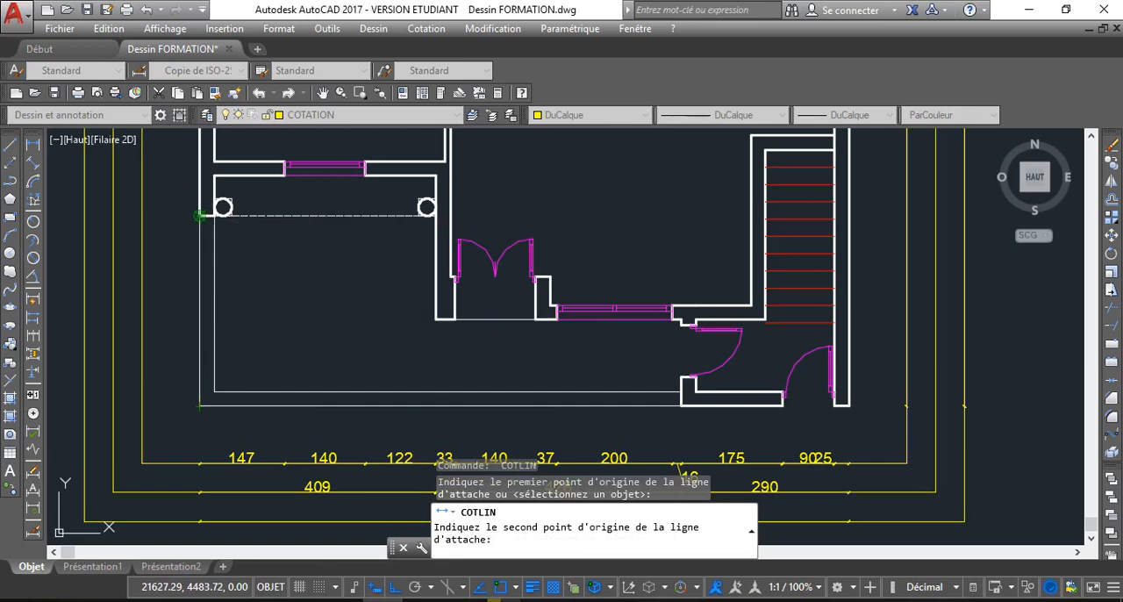
click(201, 215)
scroll(201, 215, down, 5)
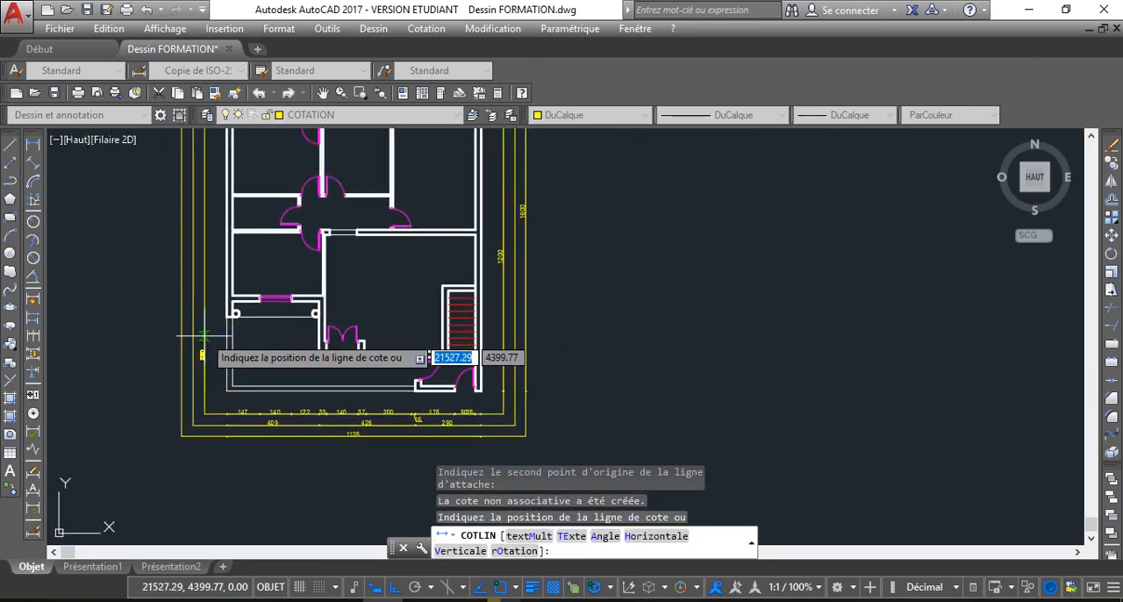
click(204, 337)
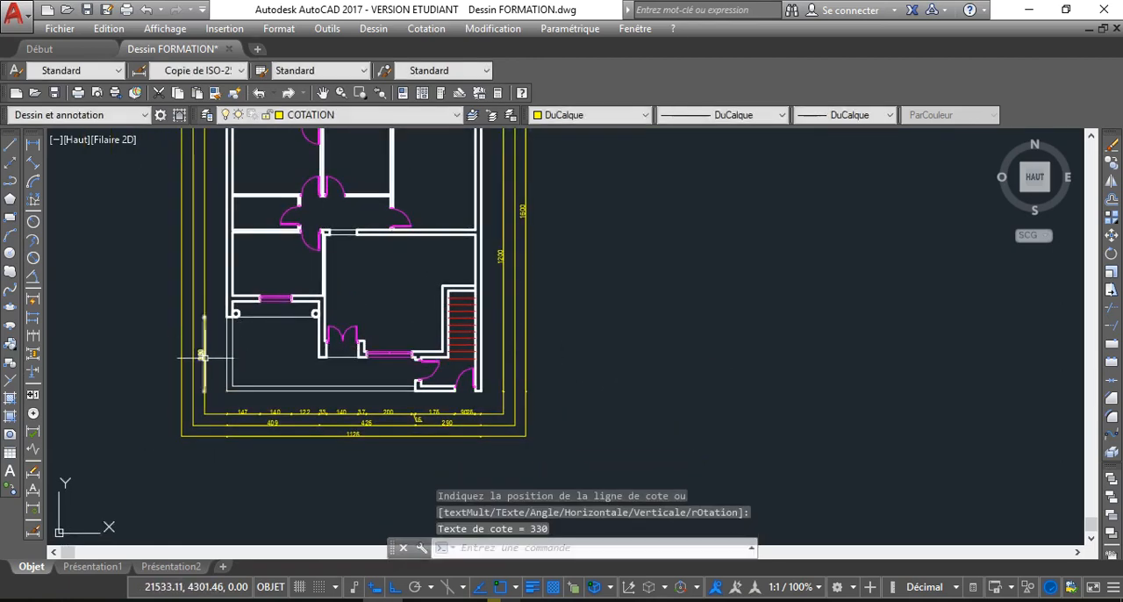
Extend the west dimension with Cote continue to the house's north-west corner and to the north-west corner of the rear yard
click(203, 354)
mouse_move(204, 318)
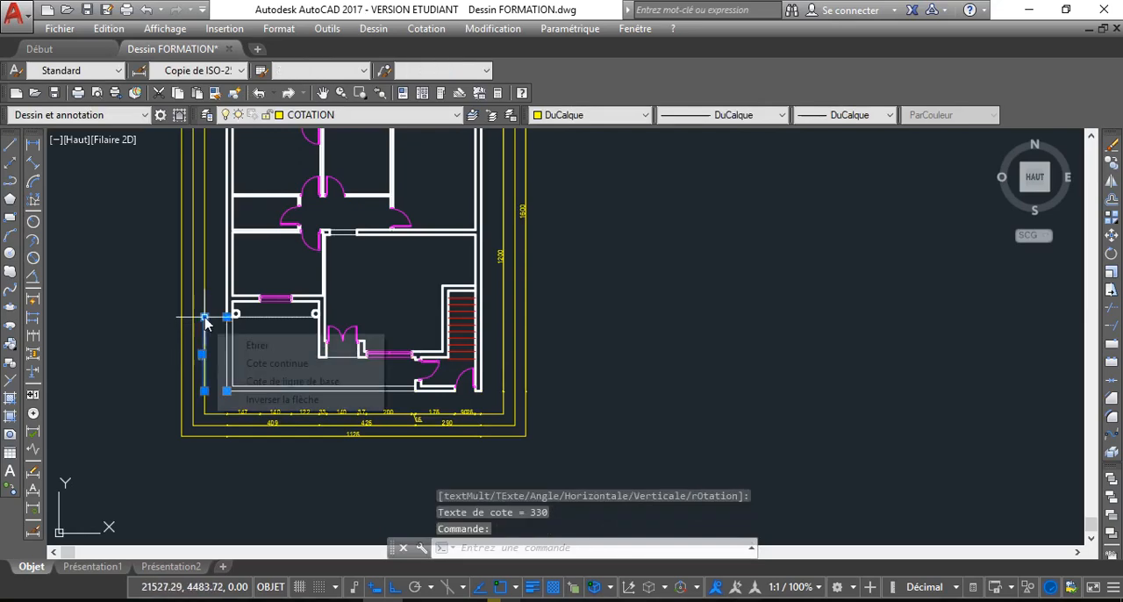
click(279, 364)
middle_drag(230, 213, 255, 329)
scroll(257, 244, up, 5)
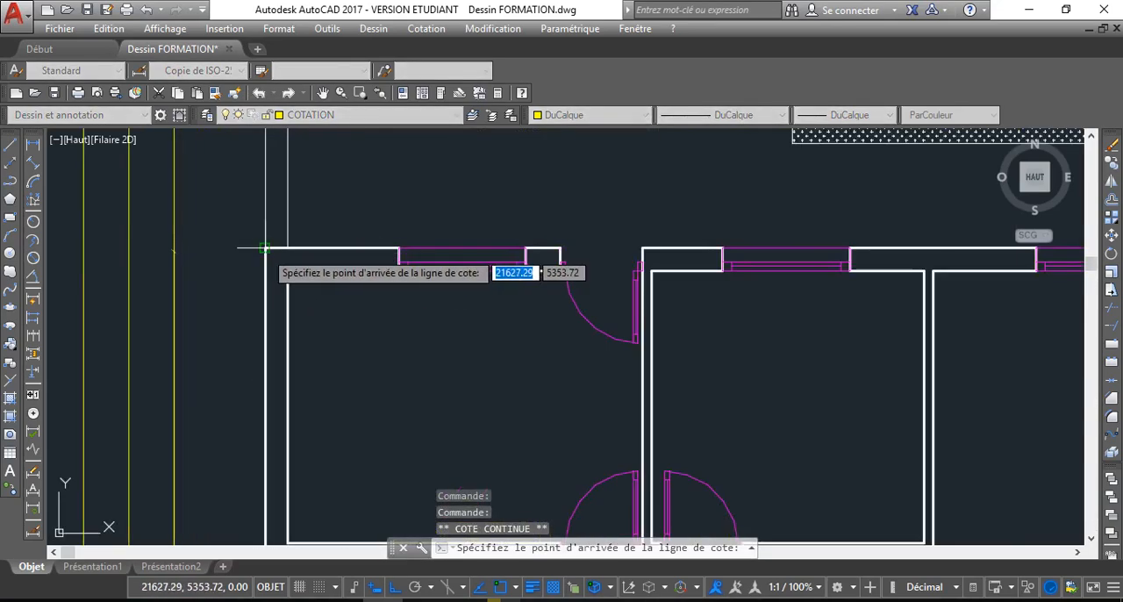
click(266, 250)
middle_drag(265, 194, 281, 310)
scroll(281, 311, down, 2)
click(283, 212)
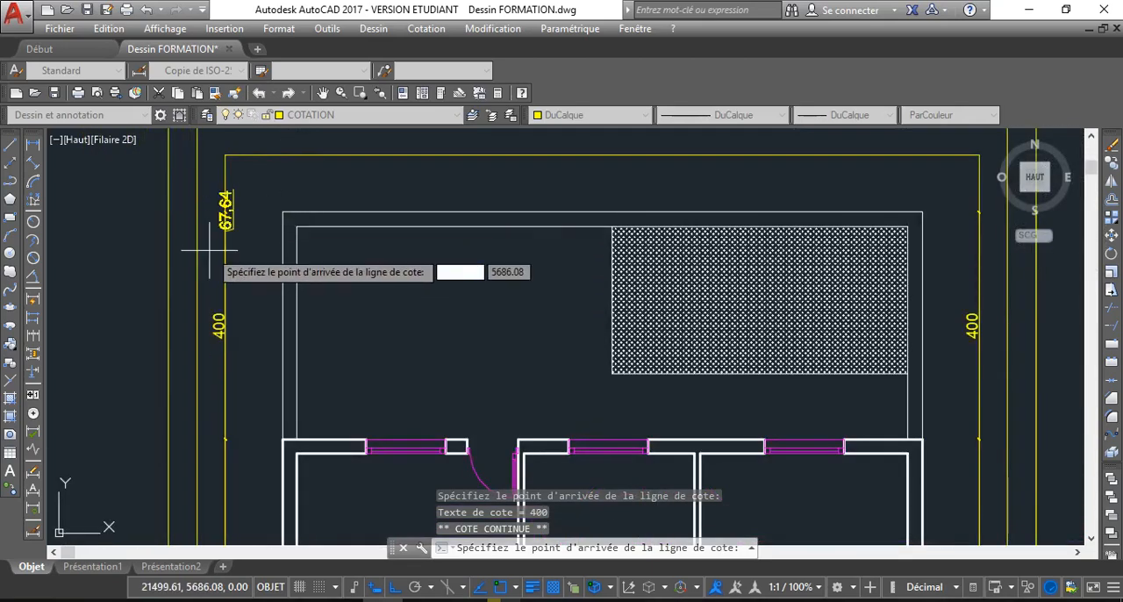
key(Escape)
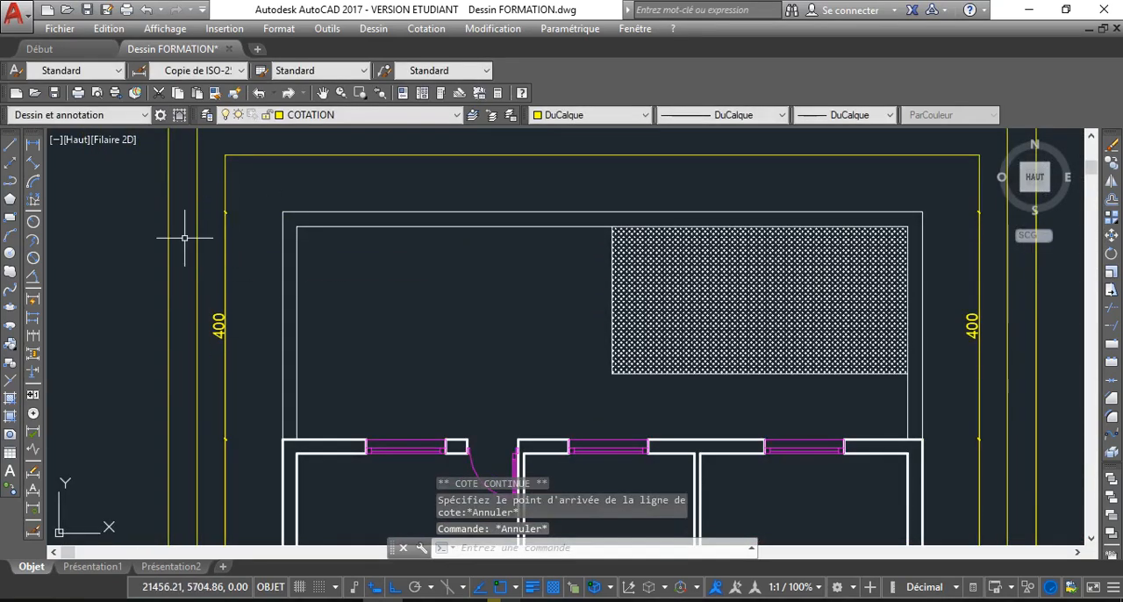
Add the overall west dimension from the plan's south-west corner to the rear yard's north-west corner, on the middle west guide line
scroll(261, 297, down, 2)
key(Return)
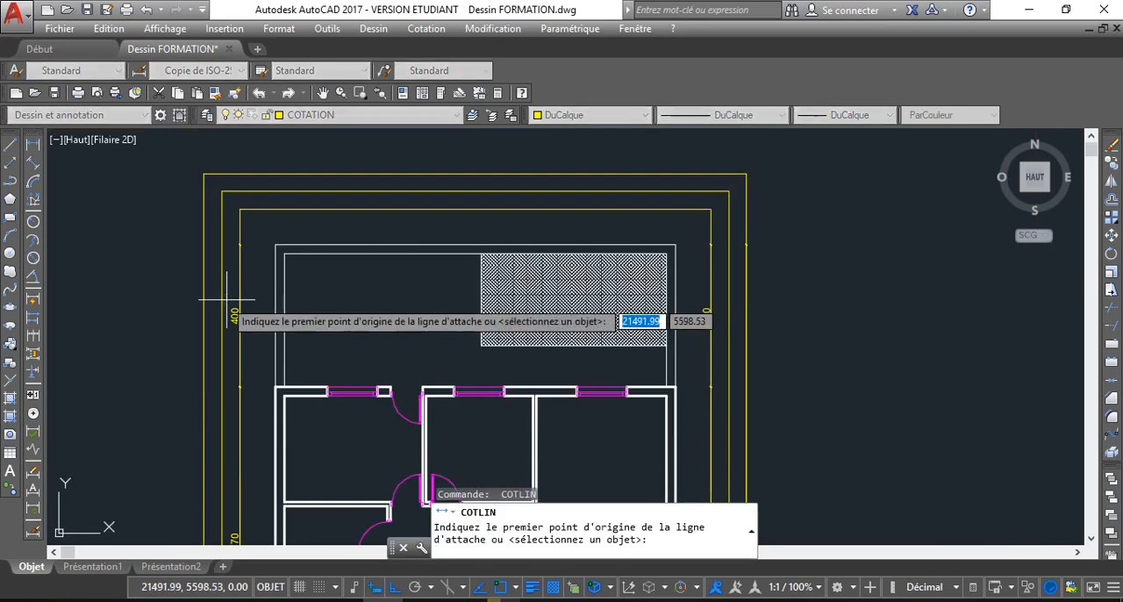
scroll(230, 296, down, 5)
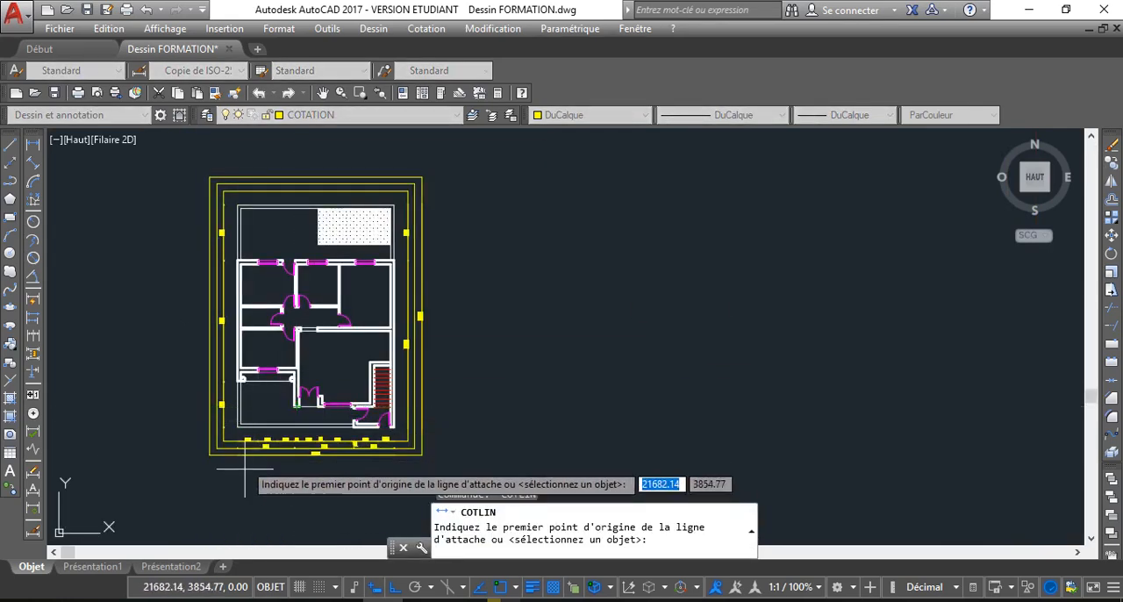
scroll(247, 437, up, 3)
click(217, 368)
middle_drag(202, 264, 226, 461)
middle_drag(230, 187, 253, 375)
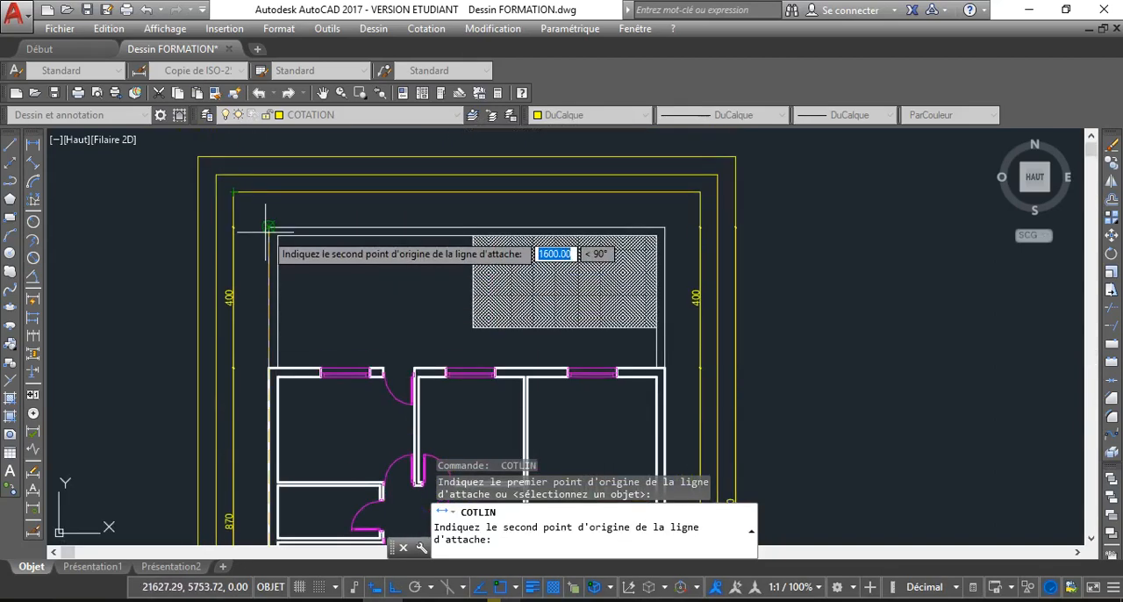
click(235, 232)
click(215, 238)
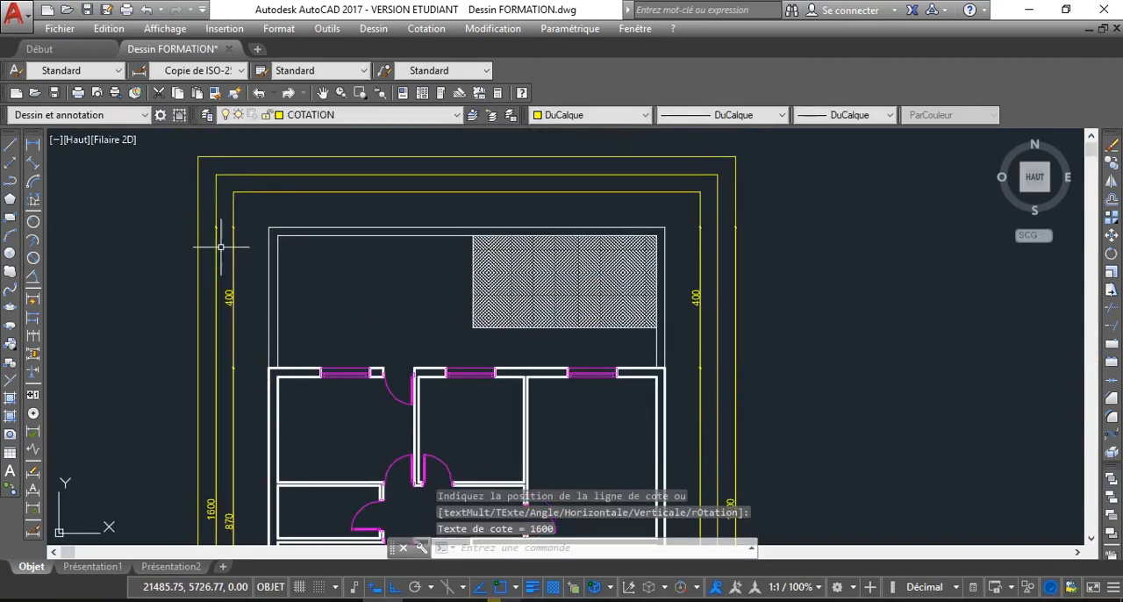
Add a linear dimension from the rear yard's north-east corner to the east jamb of the easternmost north window, on the innermost north guide line
middle_drag(252, 329, 226, 293)
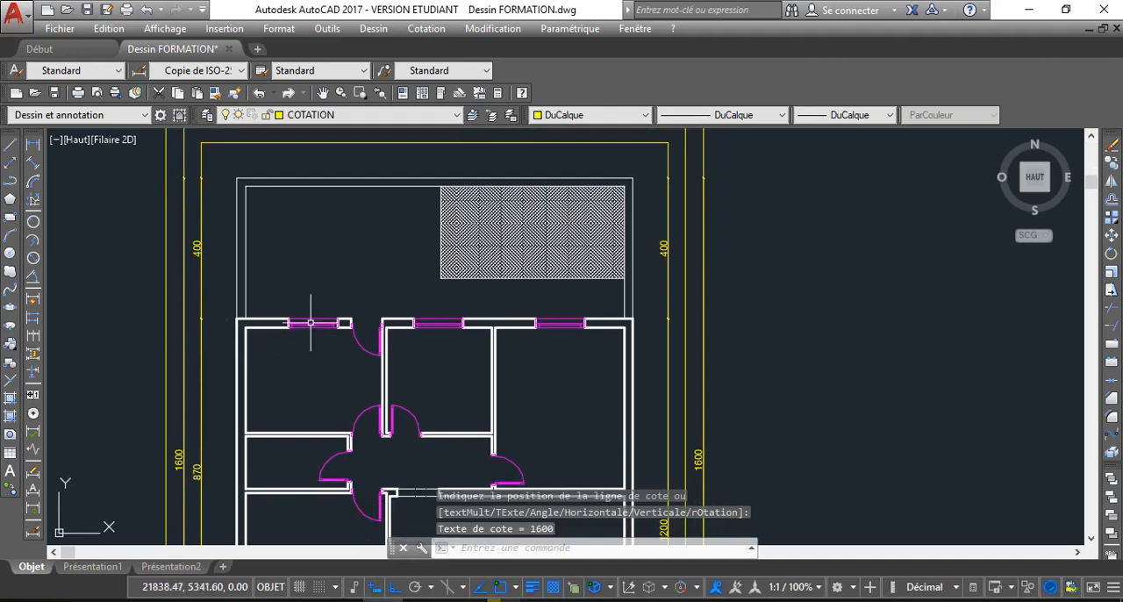
scroll(311, 322, up, 1)
scroll(311, 324, down, 1)
key(Return)
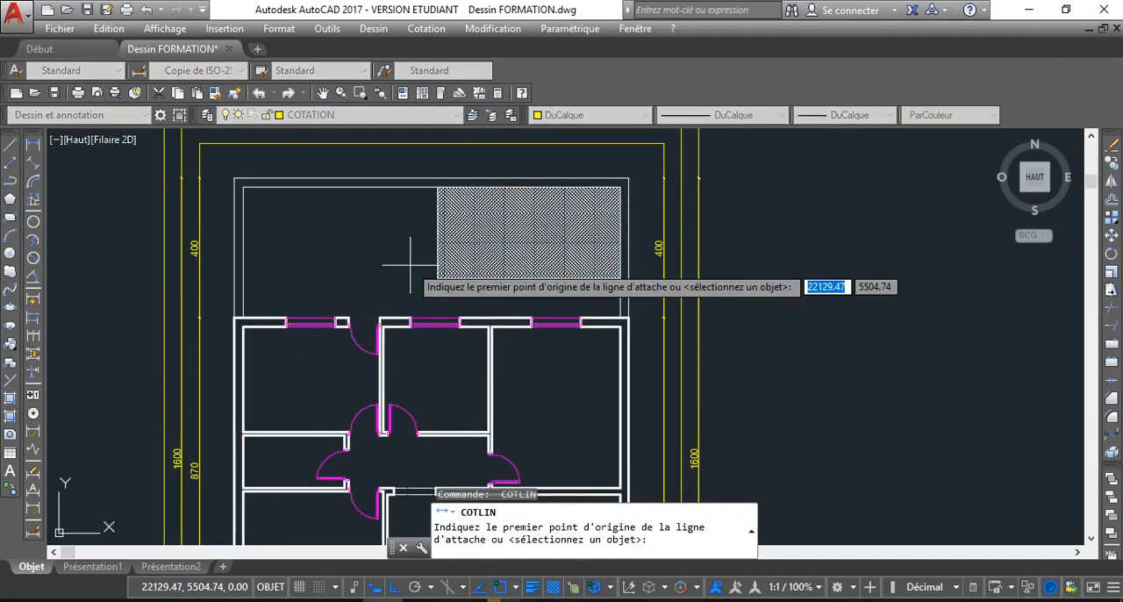
middle_drag(506, 236, 492, 268)
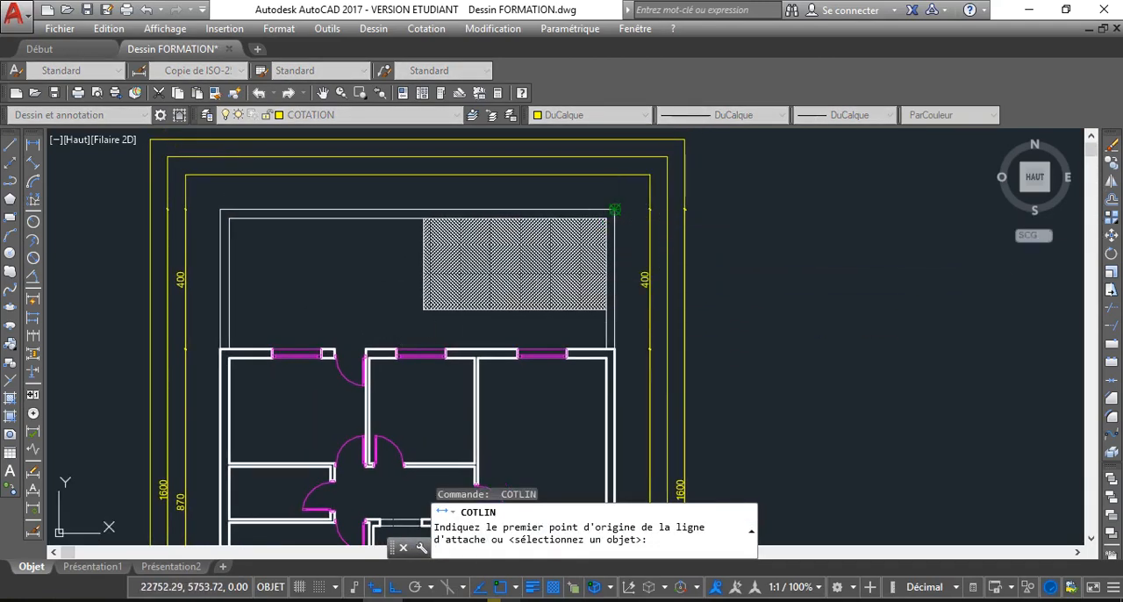
click(611, 212)
click(570, 342)
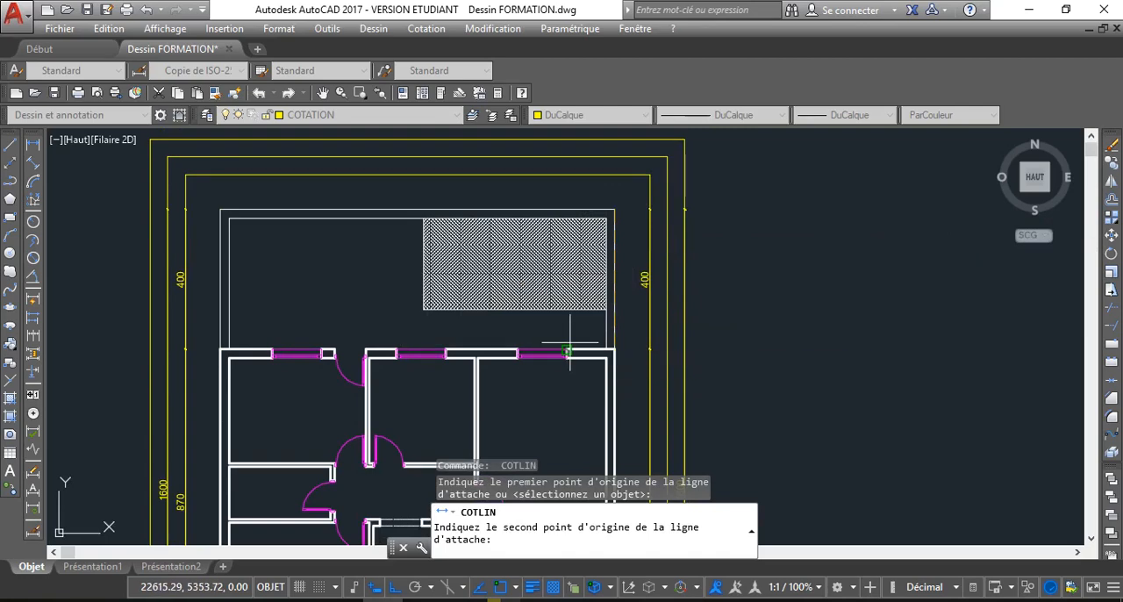
click(568, 349)
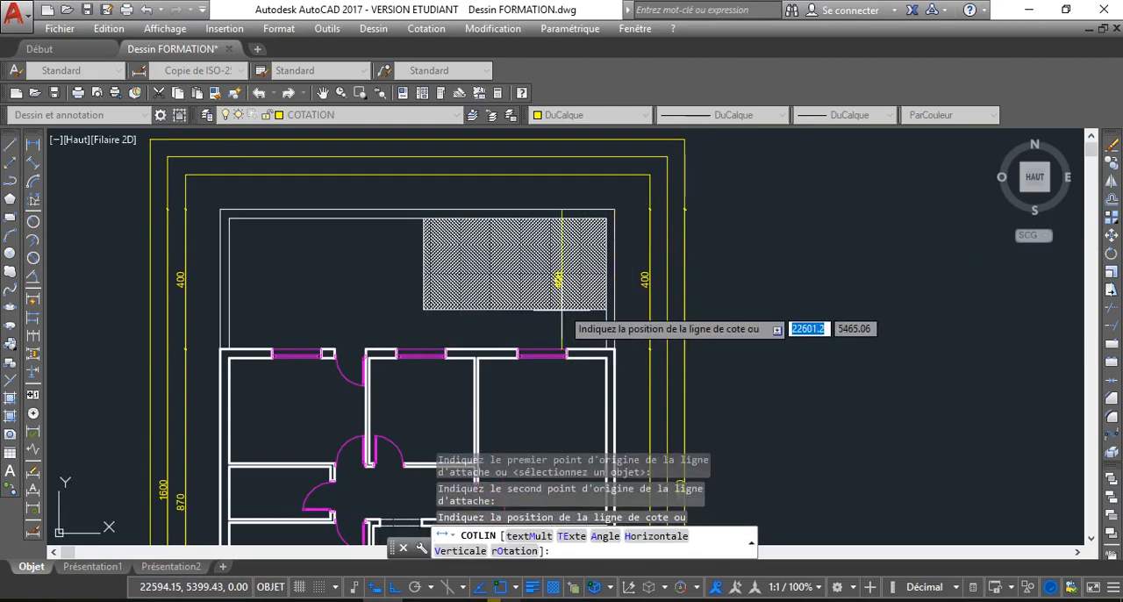
click(586, 173)
Extend the north dimension with Cote continue across the easternmost window and the middle window to its west jamb
click(591, 172)
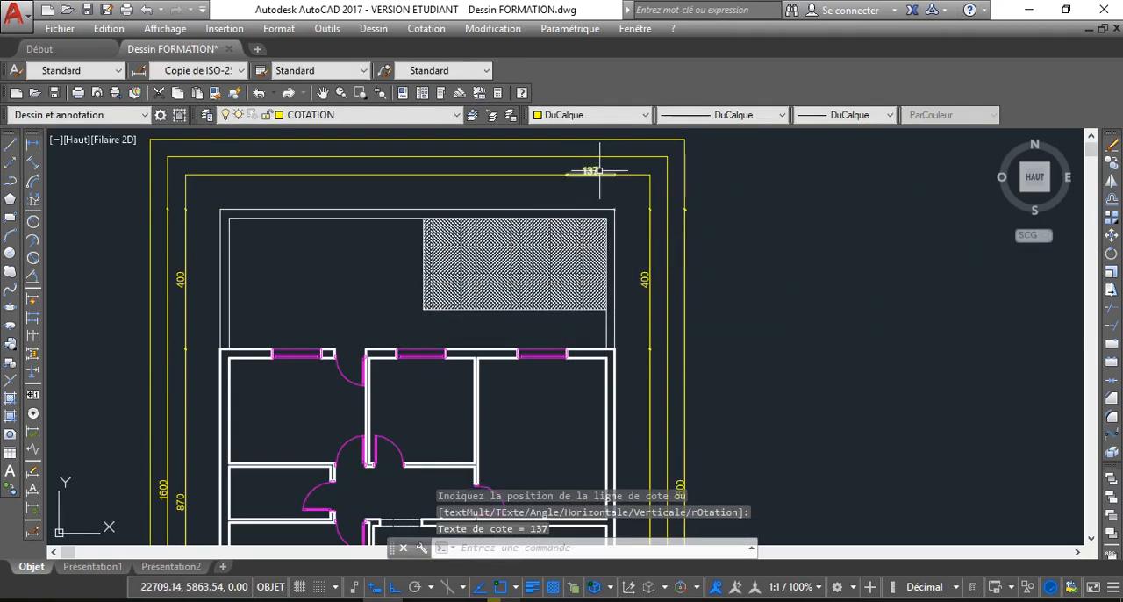
mouse_move(566, 173)
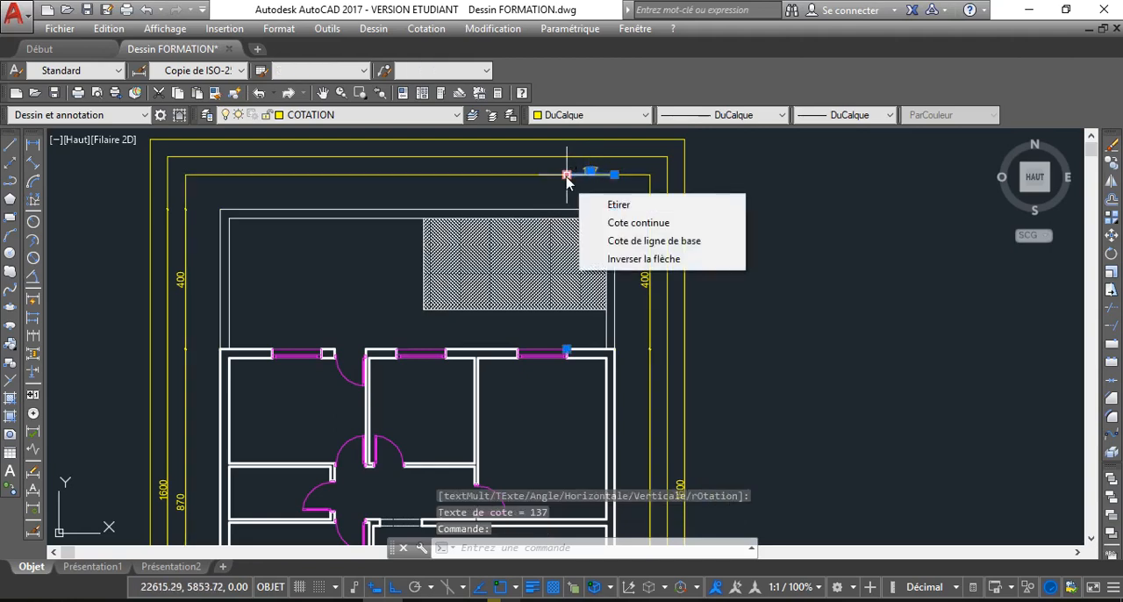
click(638, 224)
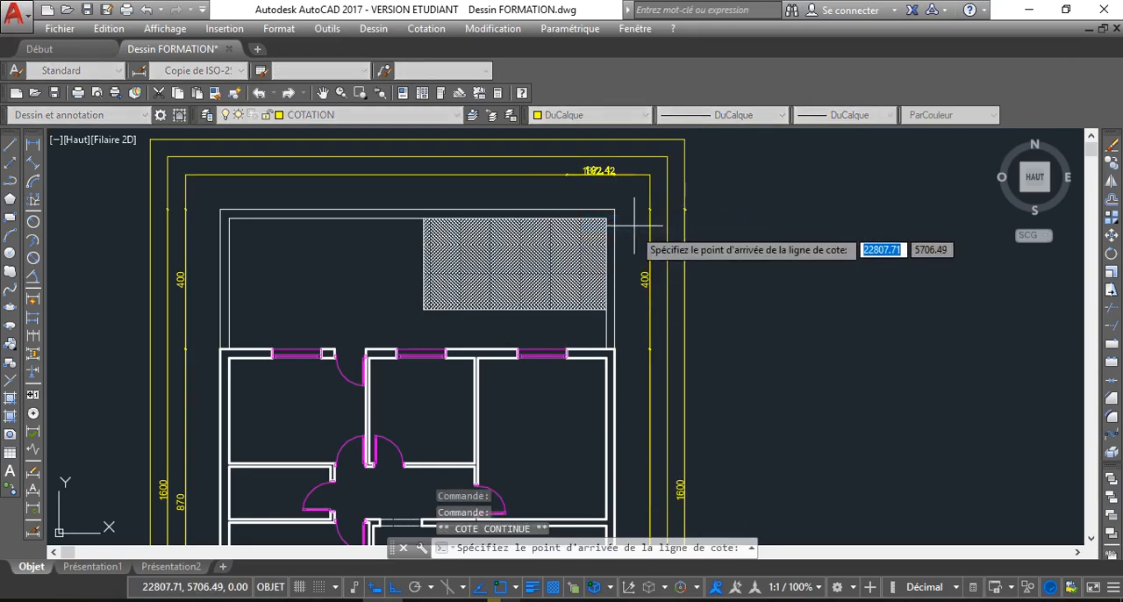
click(517, 353)
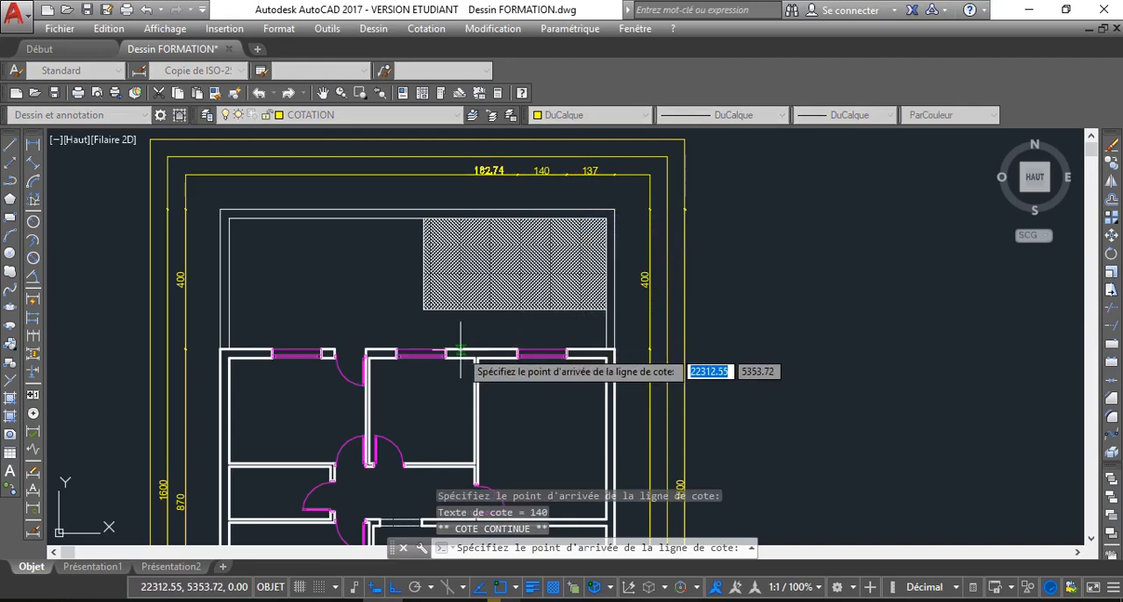
click(395, 352)
Continue the north chain across the rear door opening and the west window to the house's north-west outer corner
scroll(395, 351, up, 4)
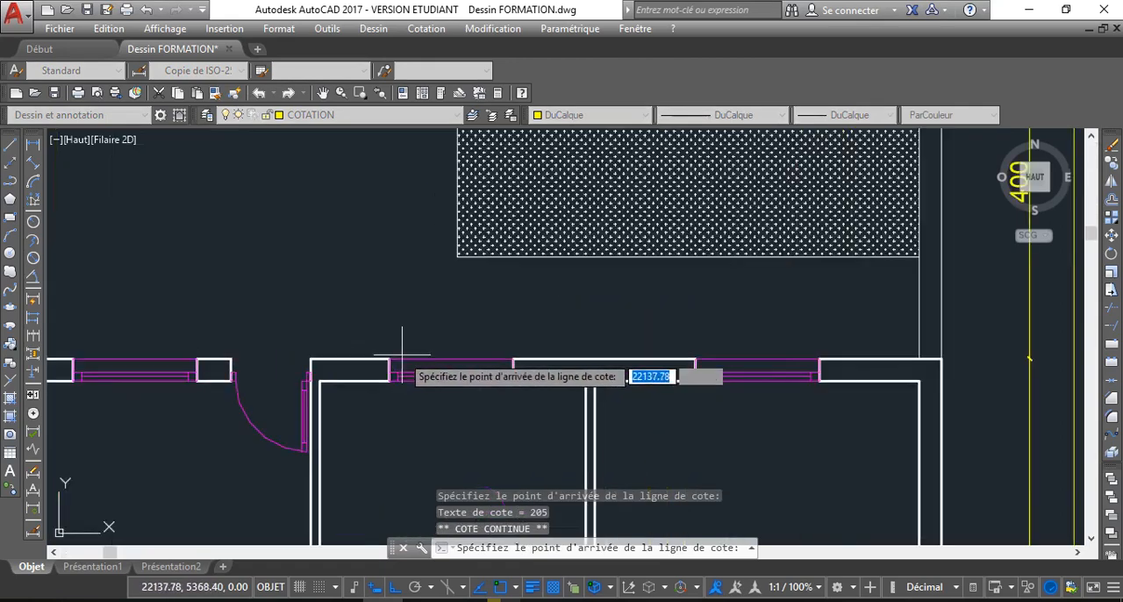
click(311, 359)
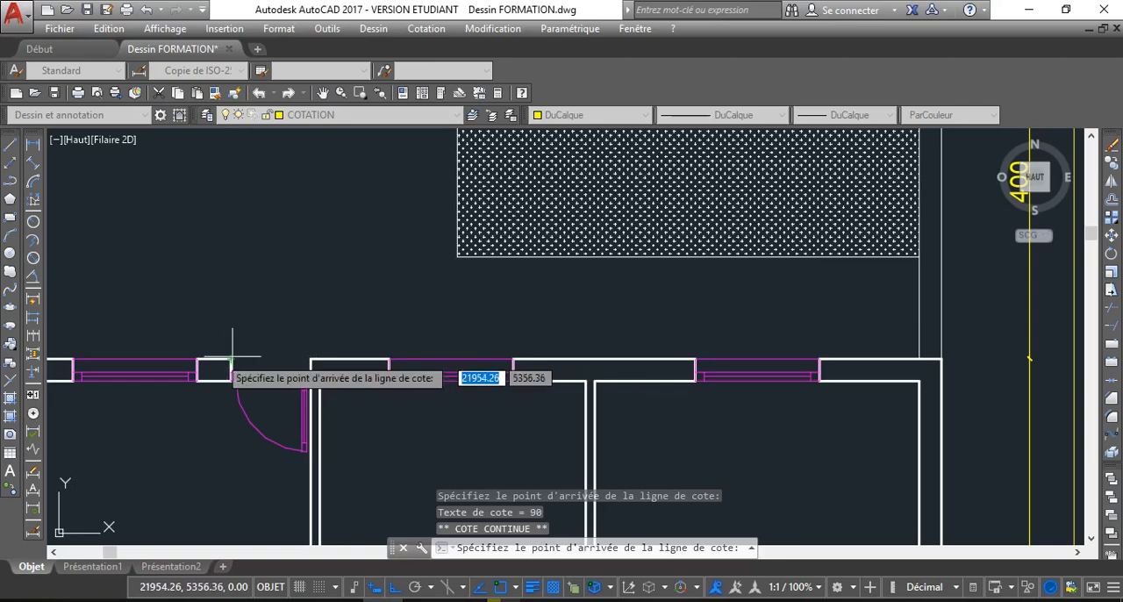
middle_drag(203, 359, 301, 359)
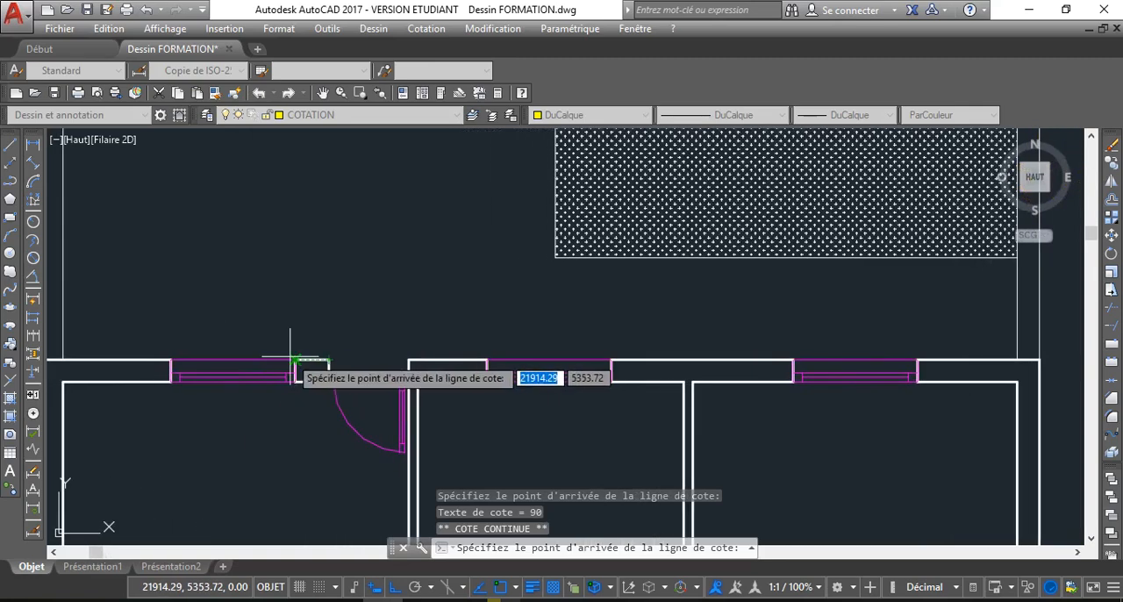
click(299, 359)
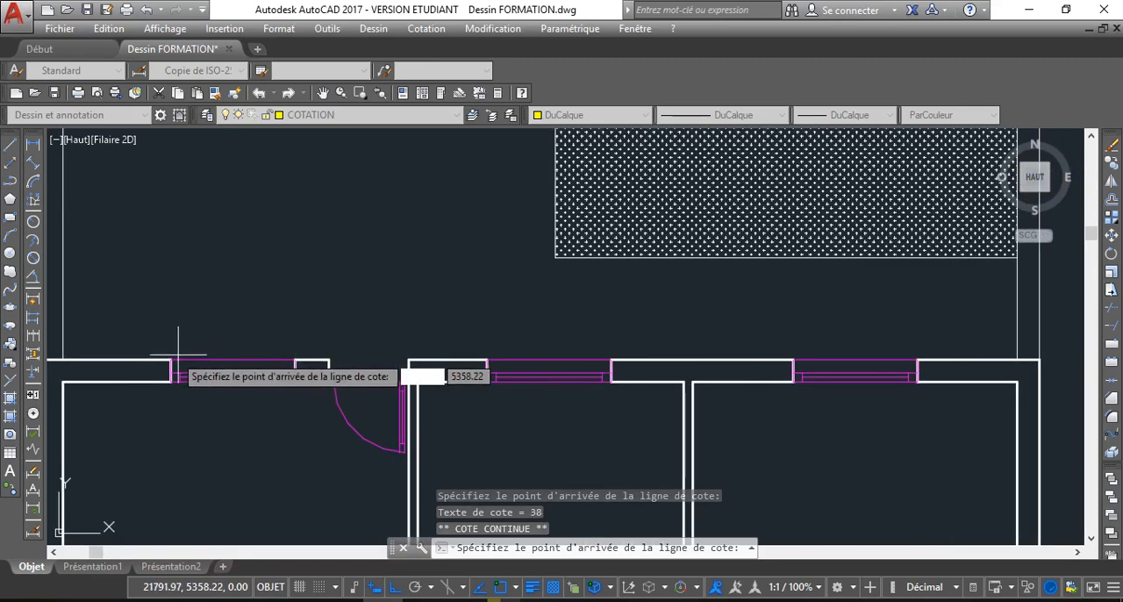
scroll(328, 346, down, 2)
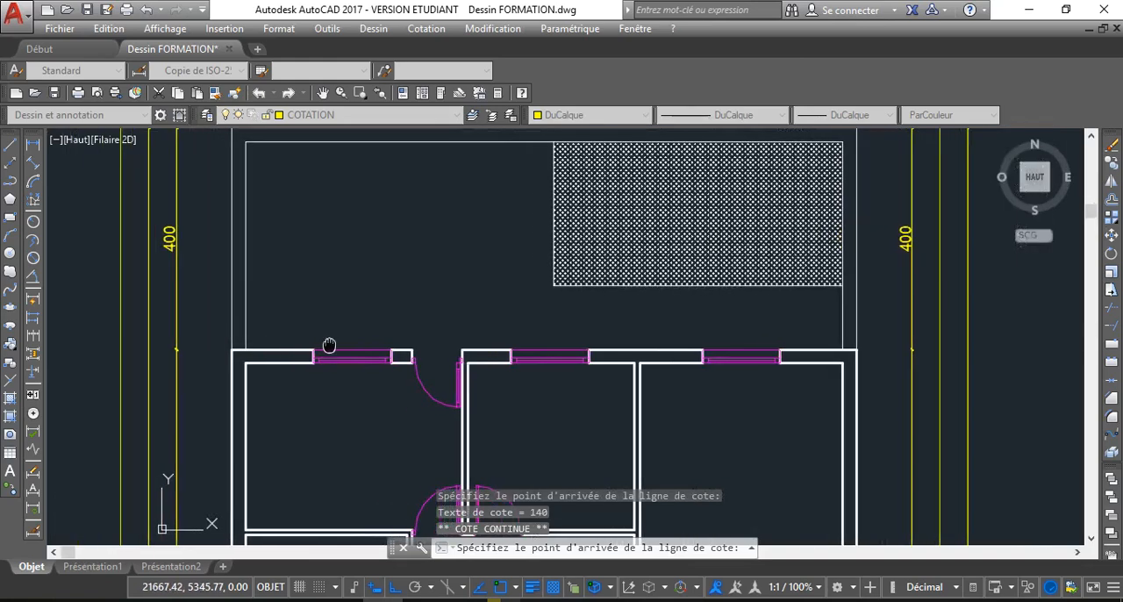
click(232, 349)
scroll(385, 288, down, 6)
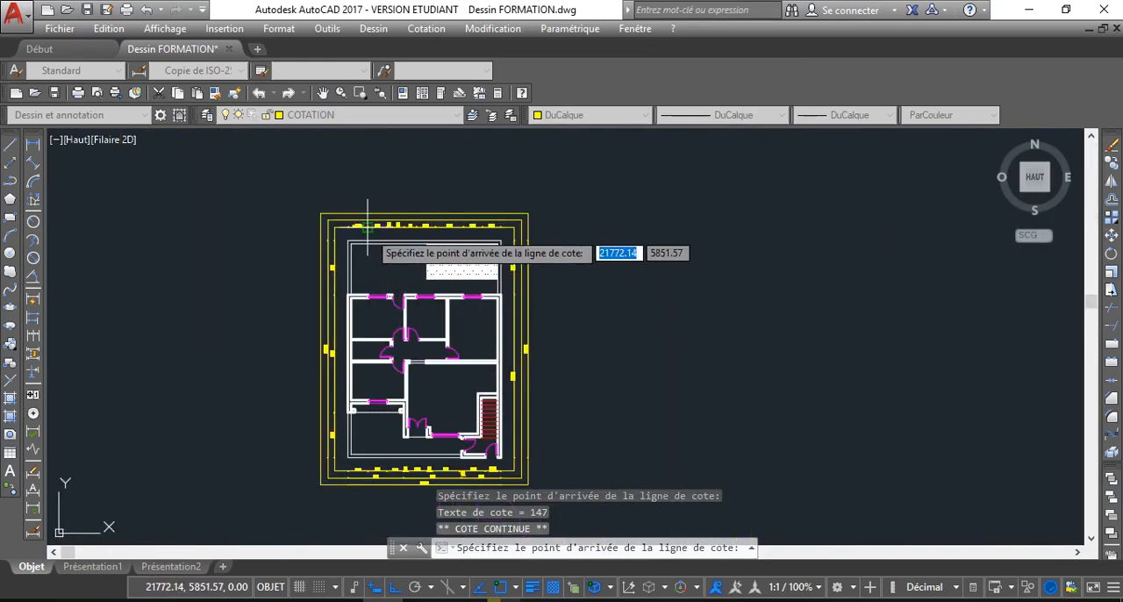
key(Escape)
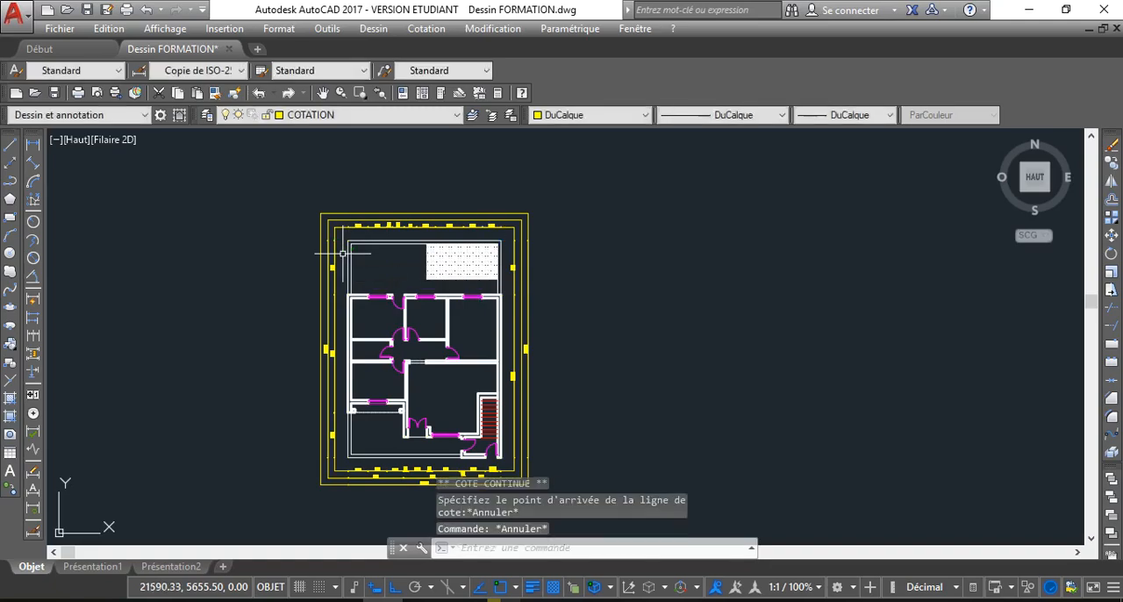
Add the overall north dimension between the house's north-east and north-west outer corners, on the middle north guide line
scroll(343, 253, up, 6)
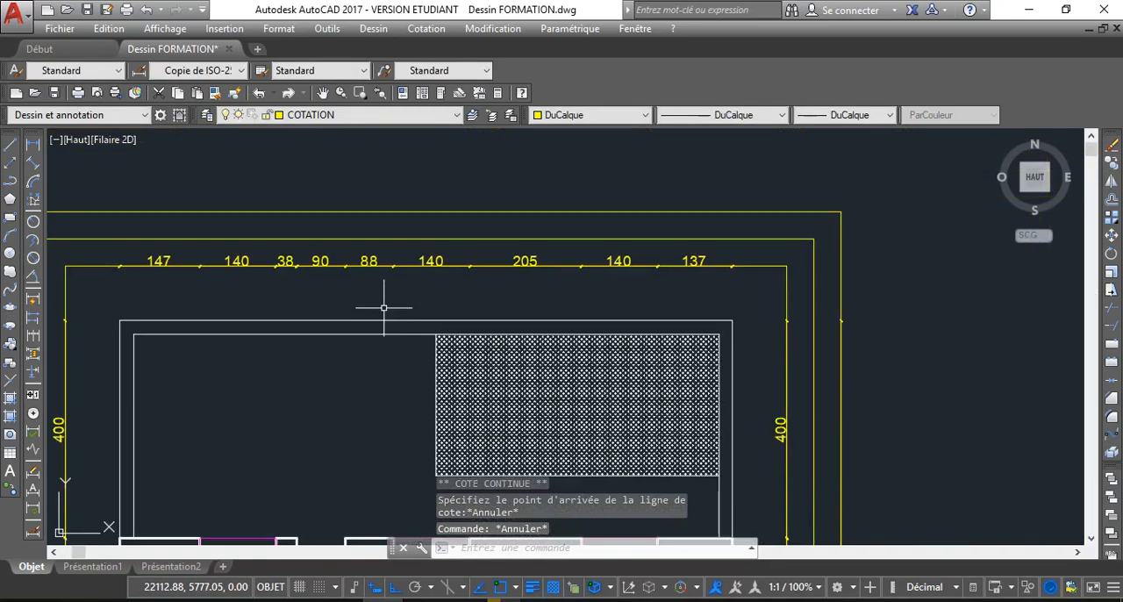
middle_drag(482, 317, 463, 298)
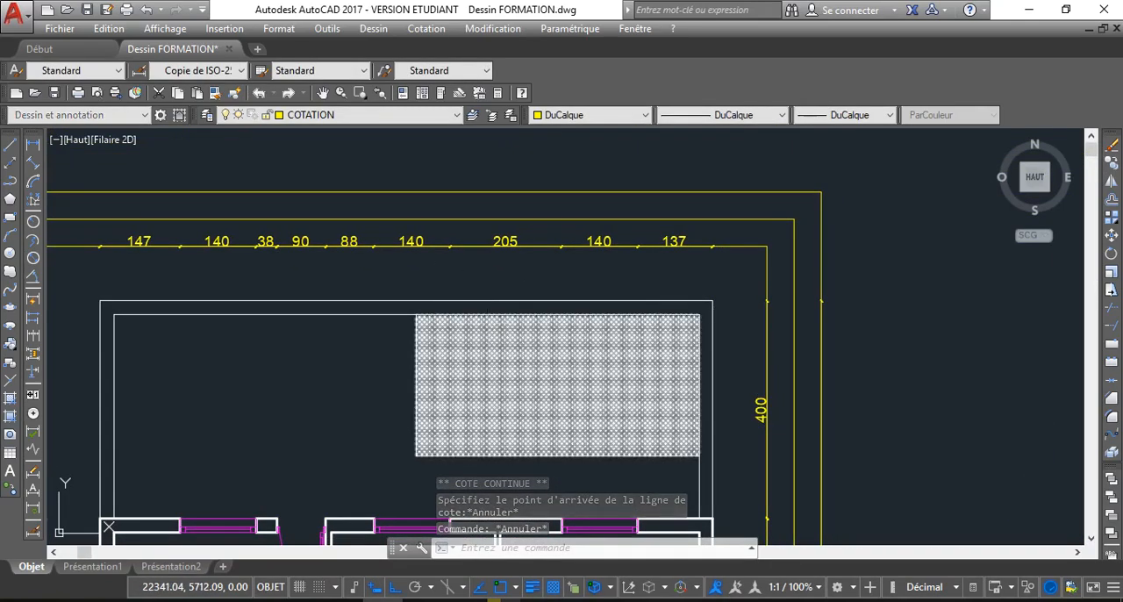
text(cotlin)
key(Return)
scroll(668, 397, down, 5)
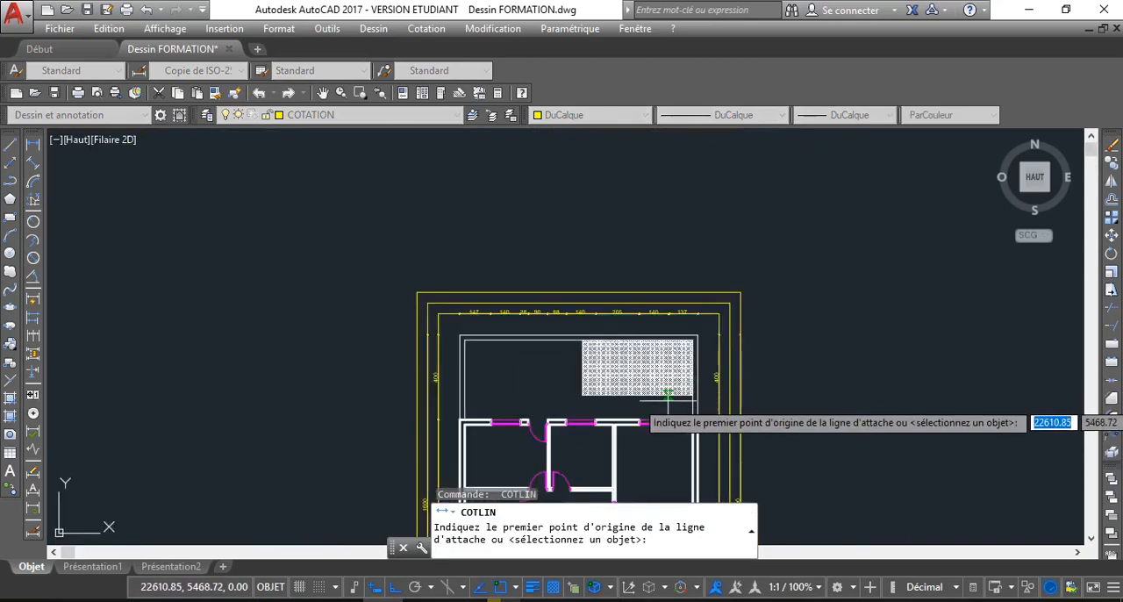
middle_drag(668, 396, 653, 372)
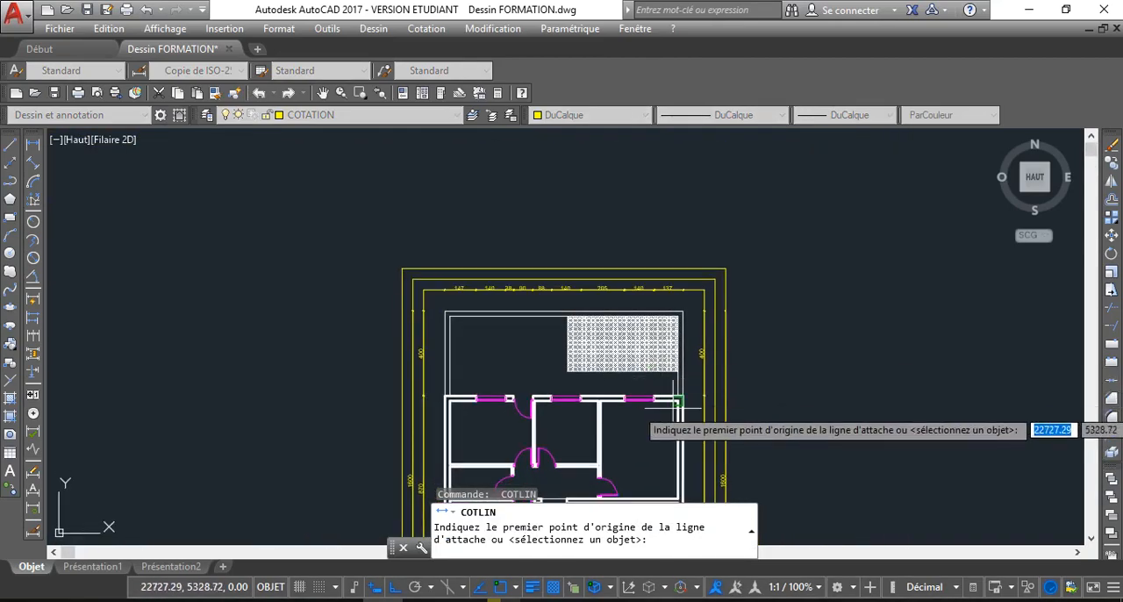
scroll(676, 405, up, 2)
click(690, 391)
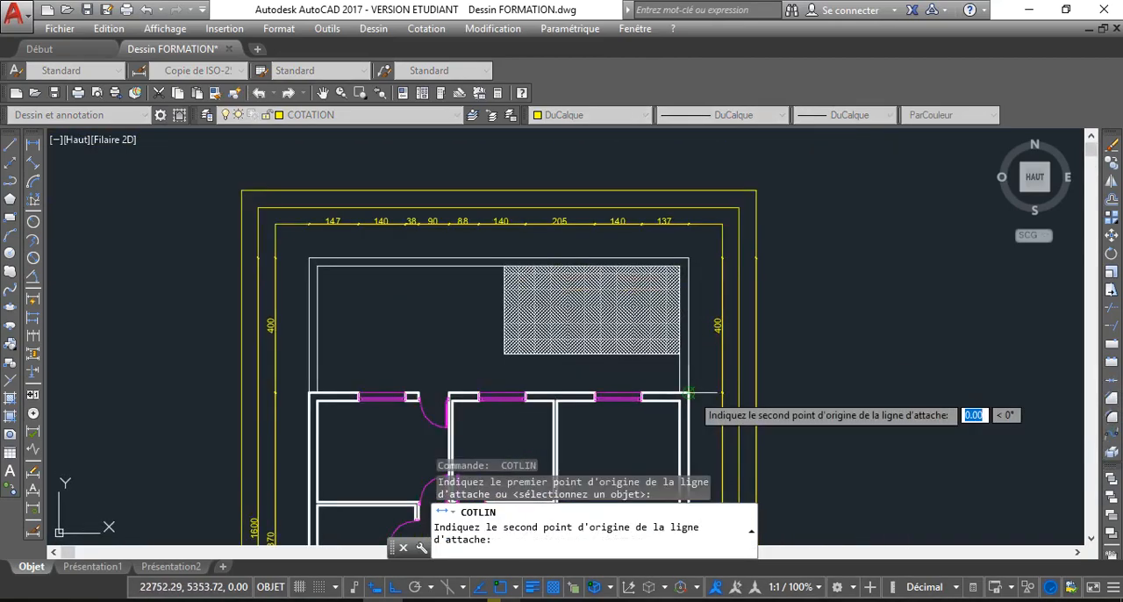
click(307, 393)
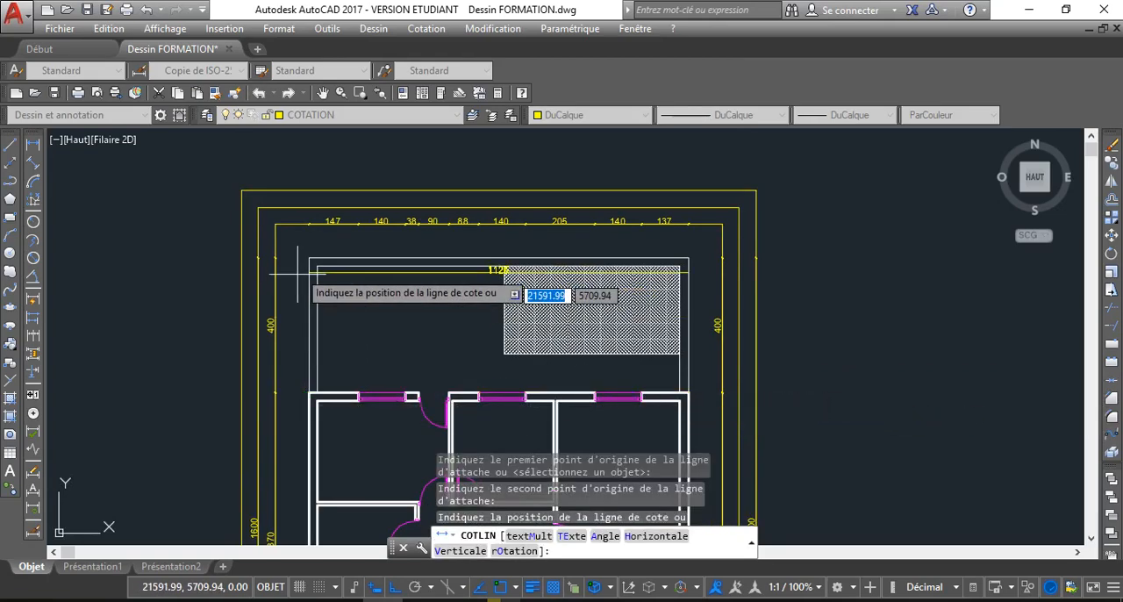
click(309, 212)
Erase the three offset guide rectangles around the plan, keeping the dimensions
scroll(555, 250, down, 4)
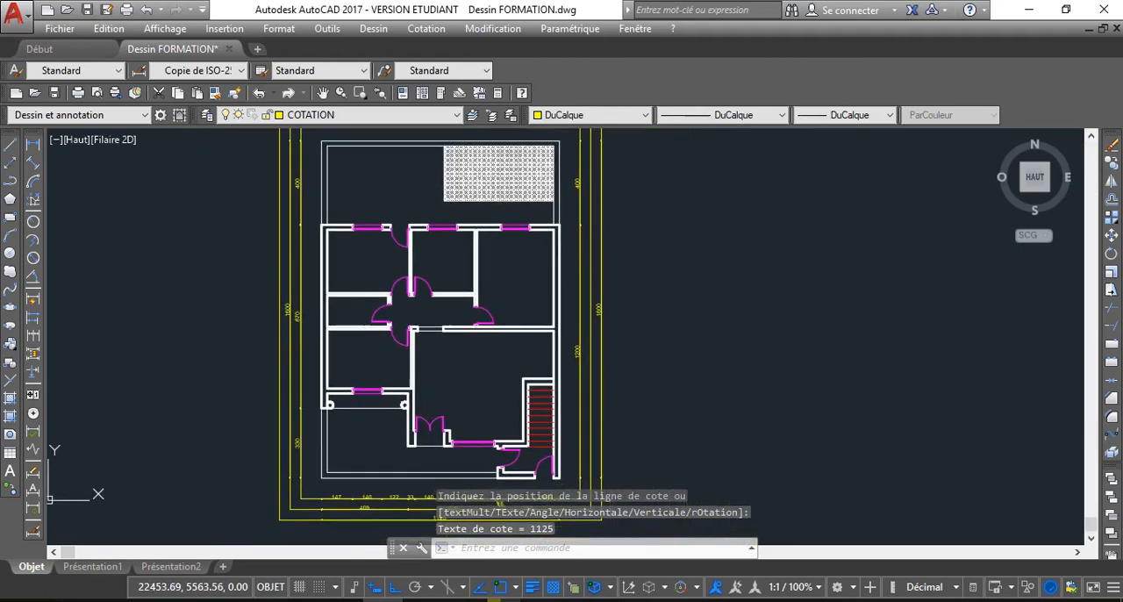
middle_drag(559, 470, 517, 304)
scroll(517, 304, up, 6)
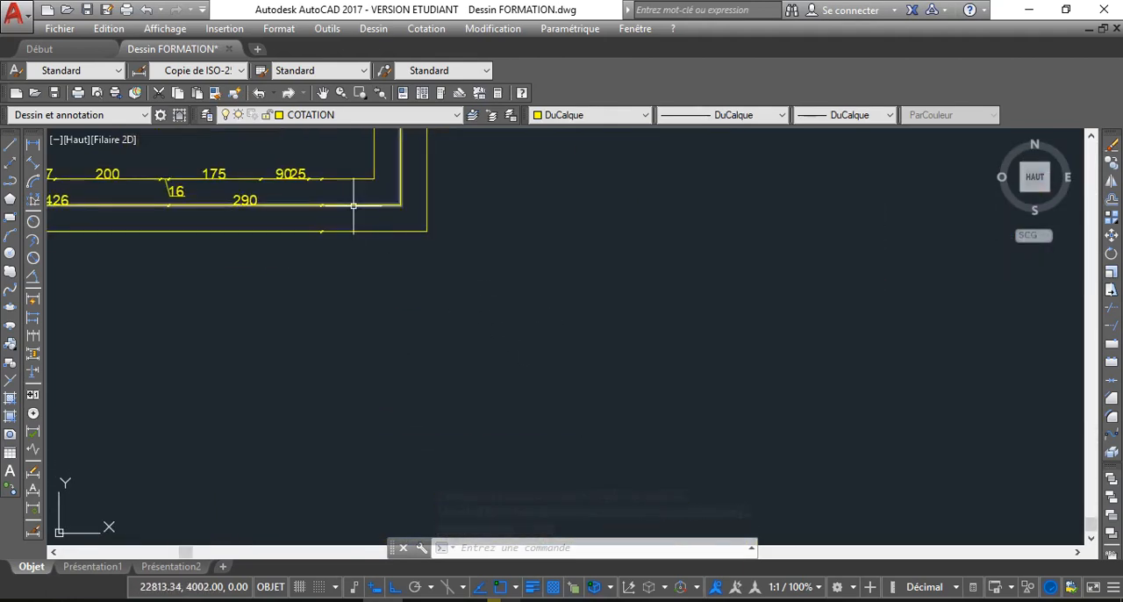
scroll(353, 206, down, 2)
middle_drag(352, 205, 413, 258)
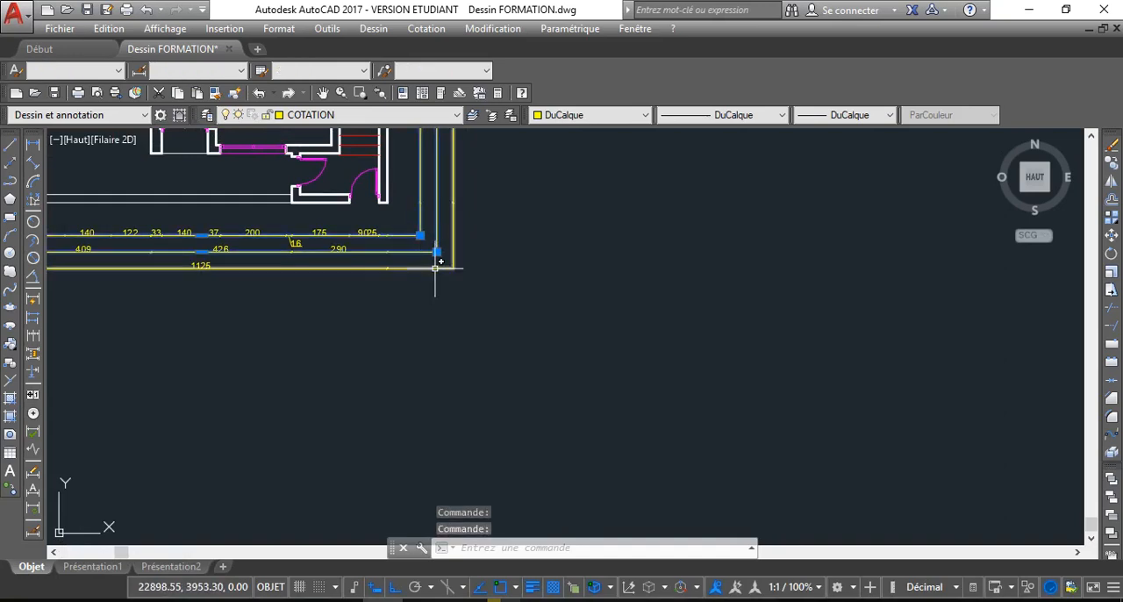
key(Delete)
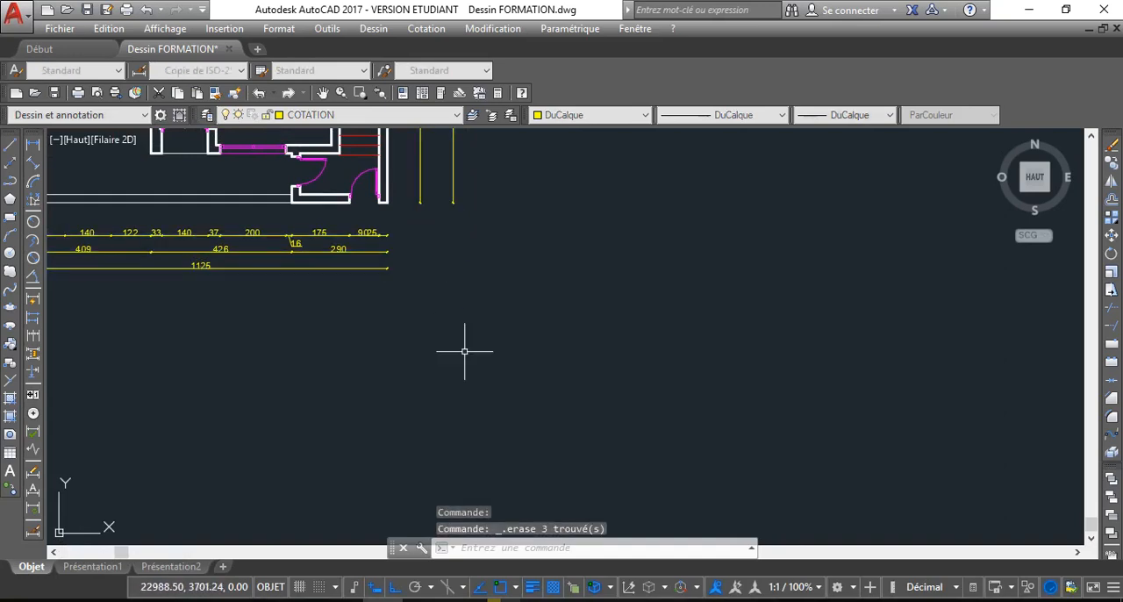
Review the dimensions on all four sides of the floor plan
scroll(464, 351, down, 4)
scroll(498, 331, down, 2)
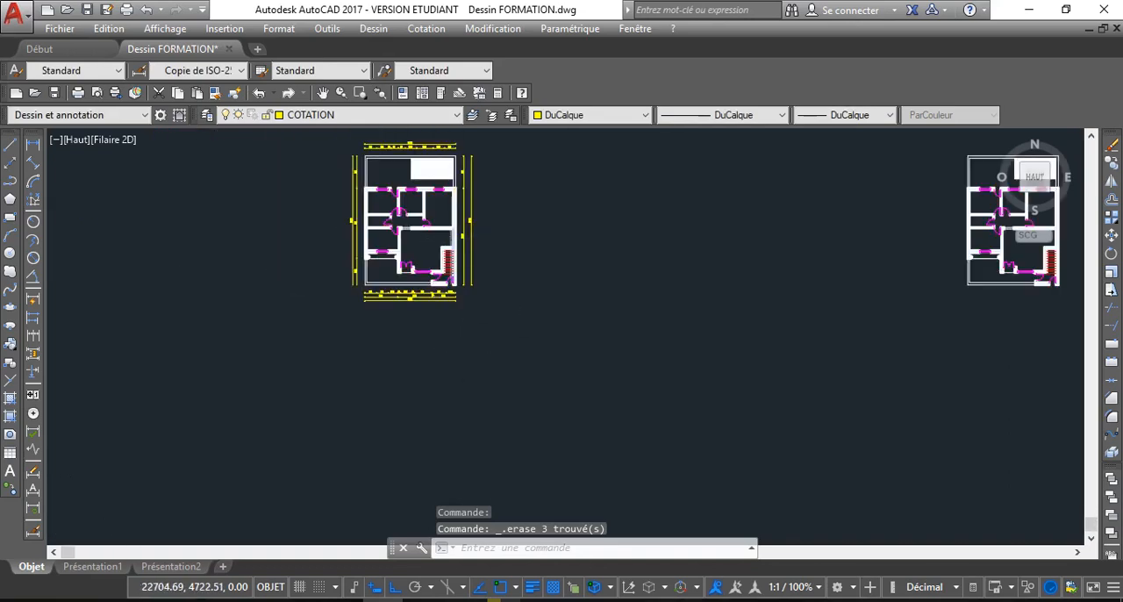
scroll(466, 265, up, 4)
middle_drag(467, 266, 479, 332)
scroll(479, 336, down, 2)
scroll(438, 266, up, 2)
middle_drag(432, 263, 423, 355)
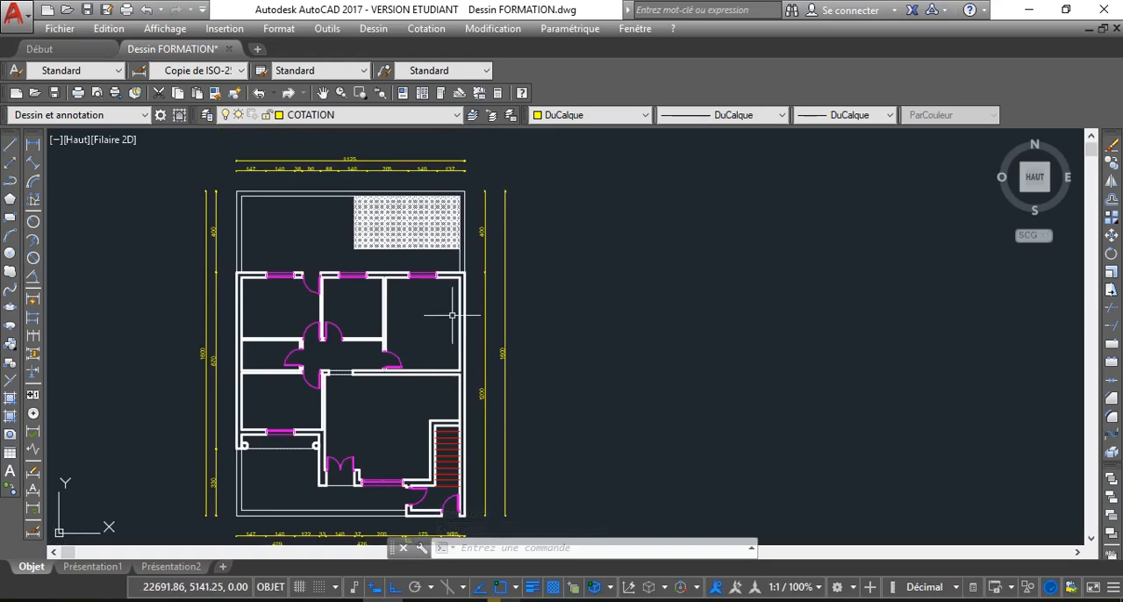
middle_drag(406, 311, 408, 305)
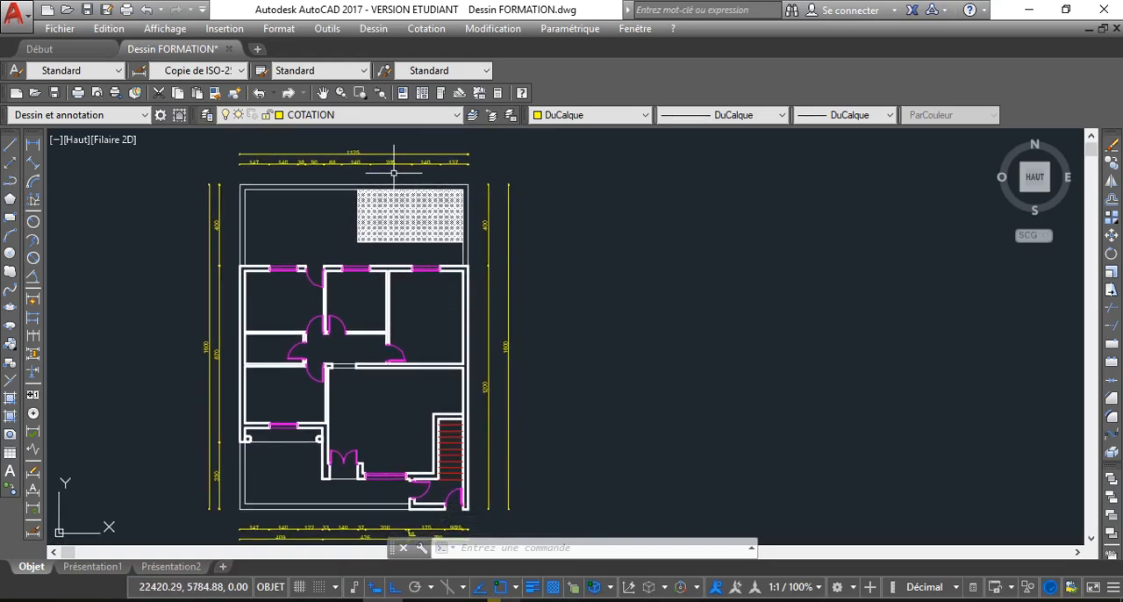
click(370, 30)
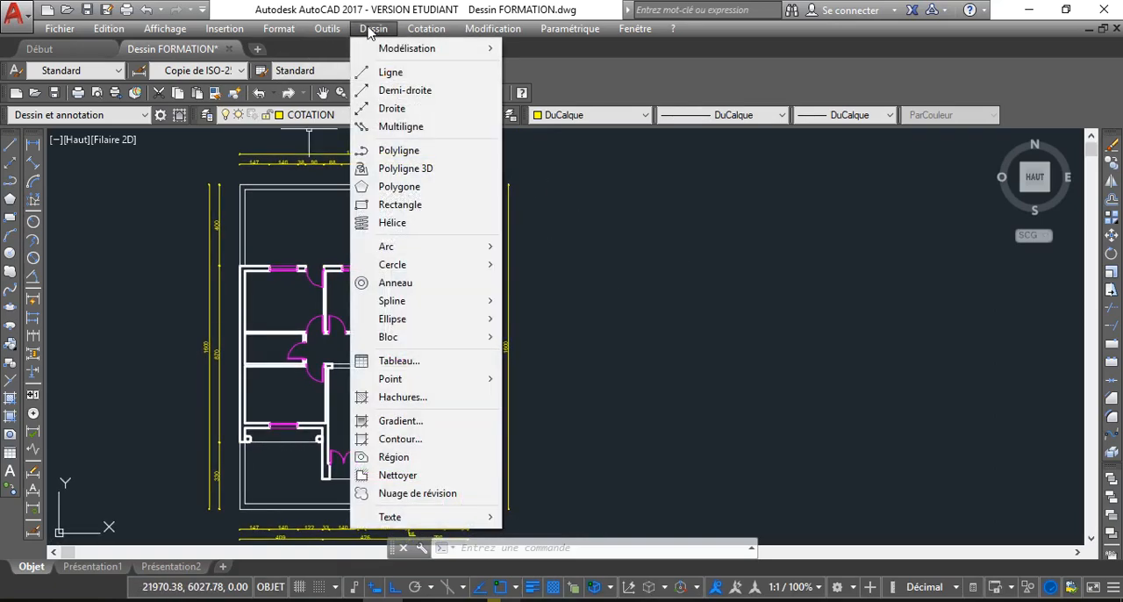
mouse_move(481, 519)
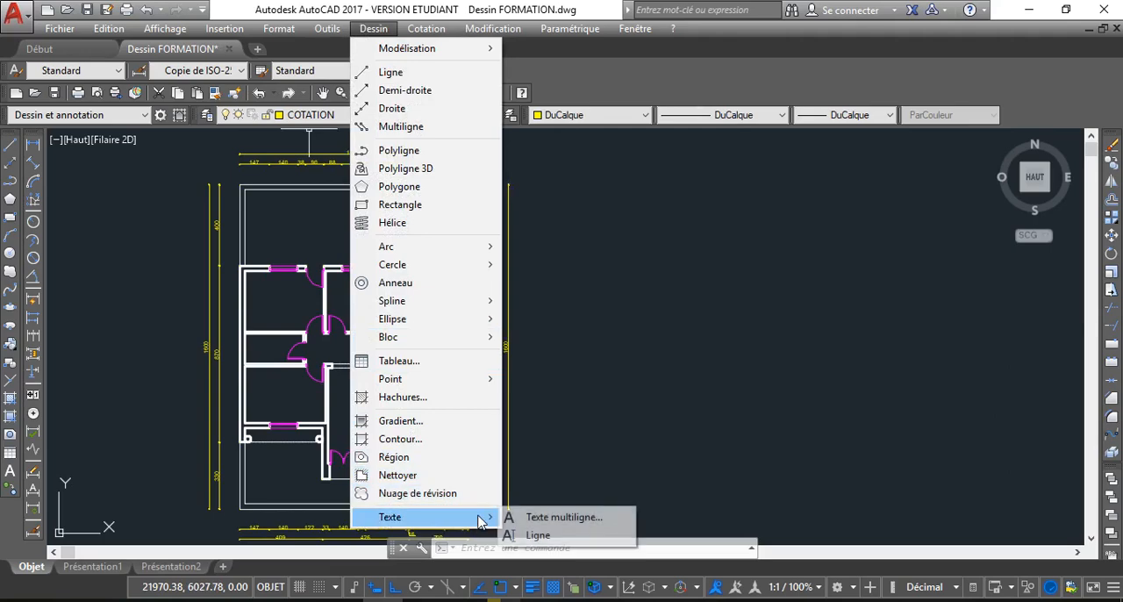
click(537, 535)
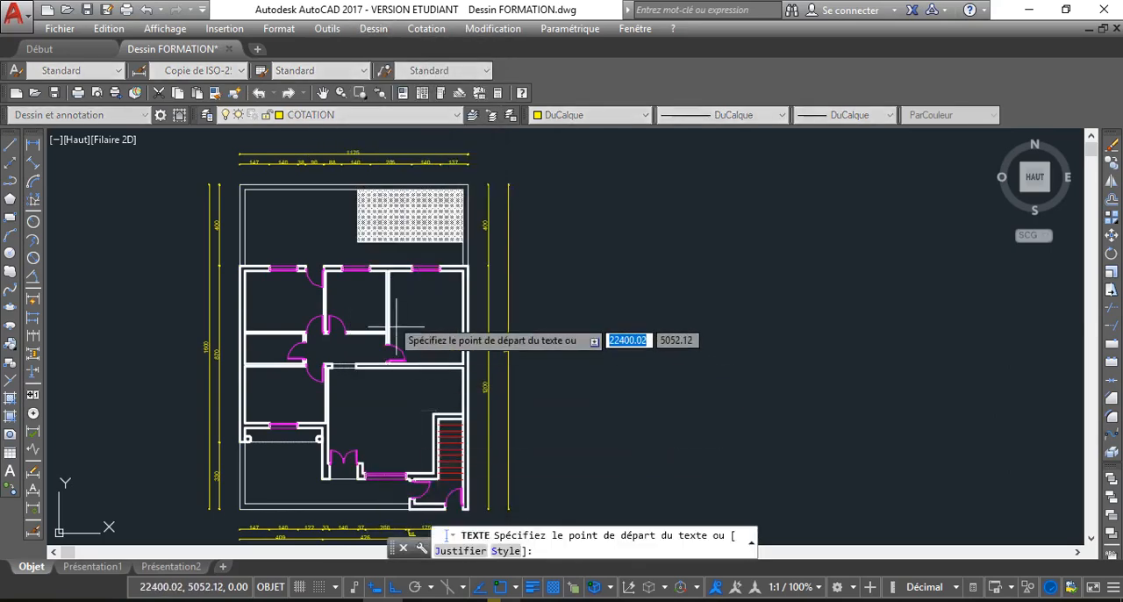
scroll(325, 265, up, 4)
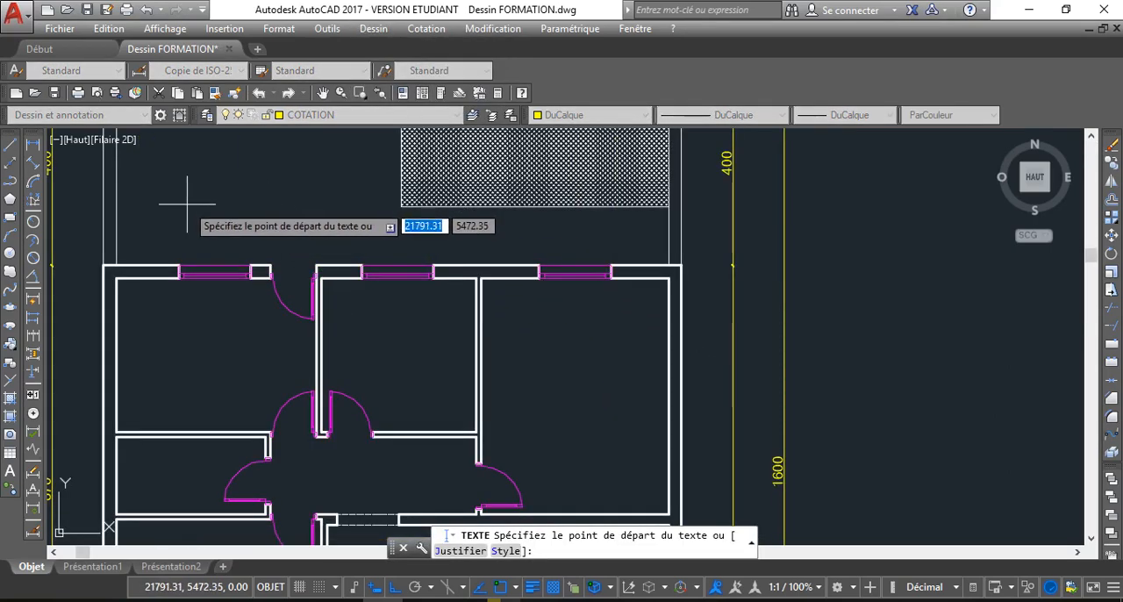
scroll(220, 248, down, 2)
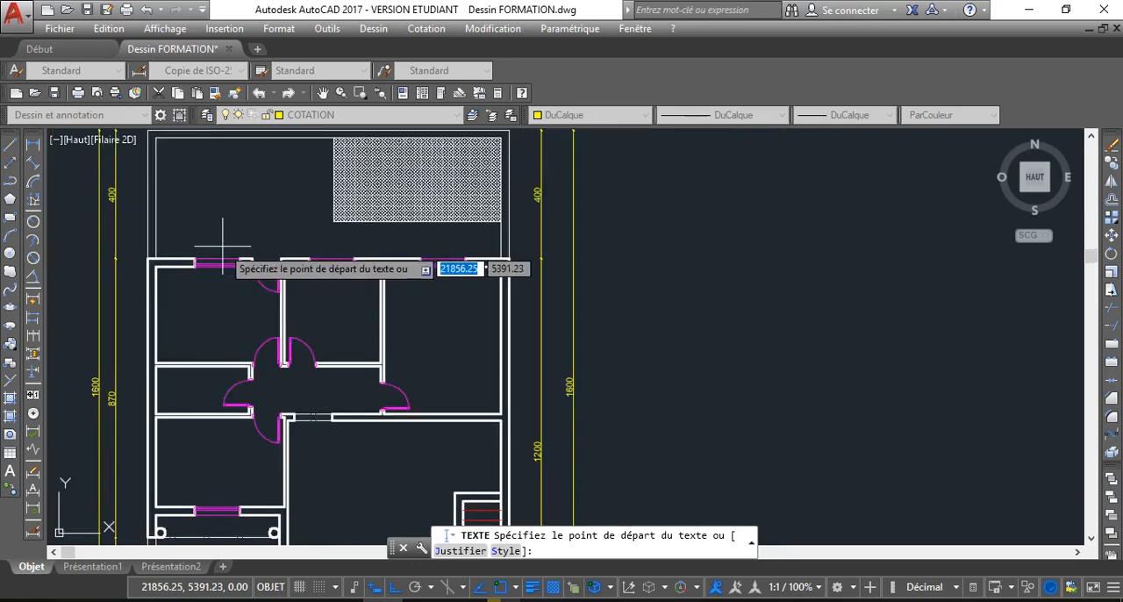
middle_drag(180, 191, 238, 210)
scroll(250, 228, up, 2)
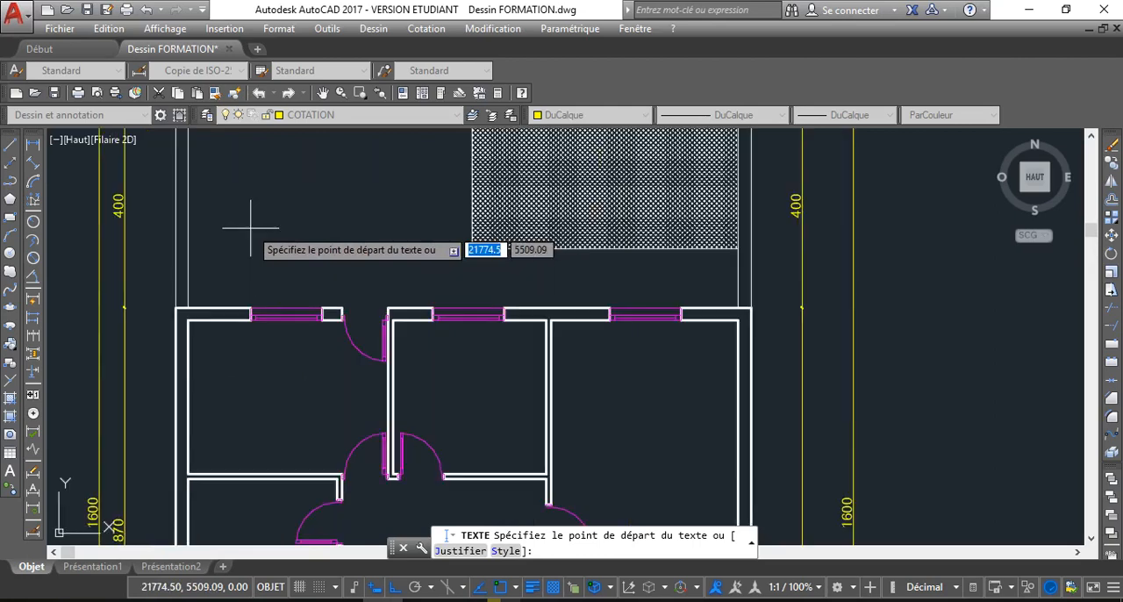
click(264, 234)
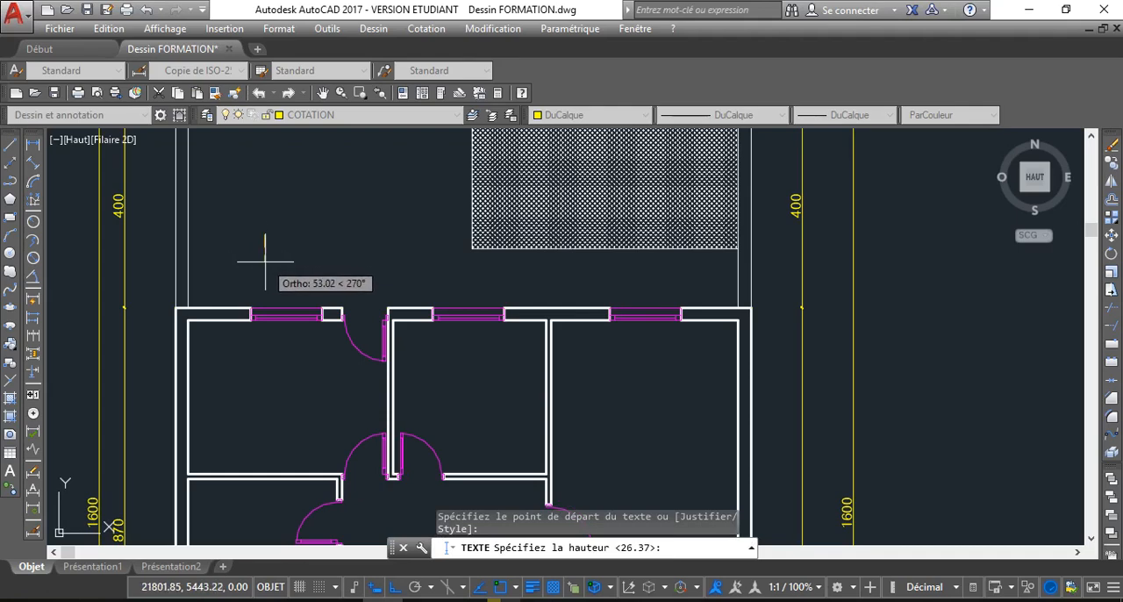
scroll(264, 260, up, 2)
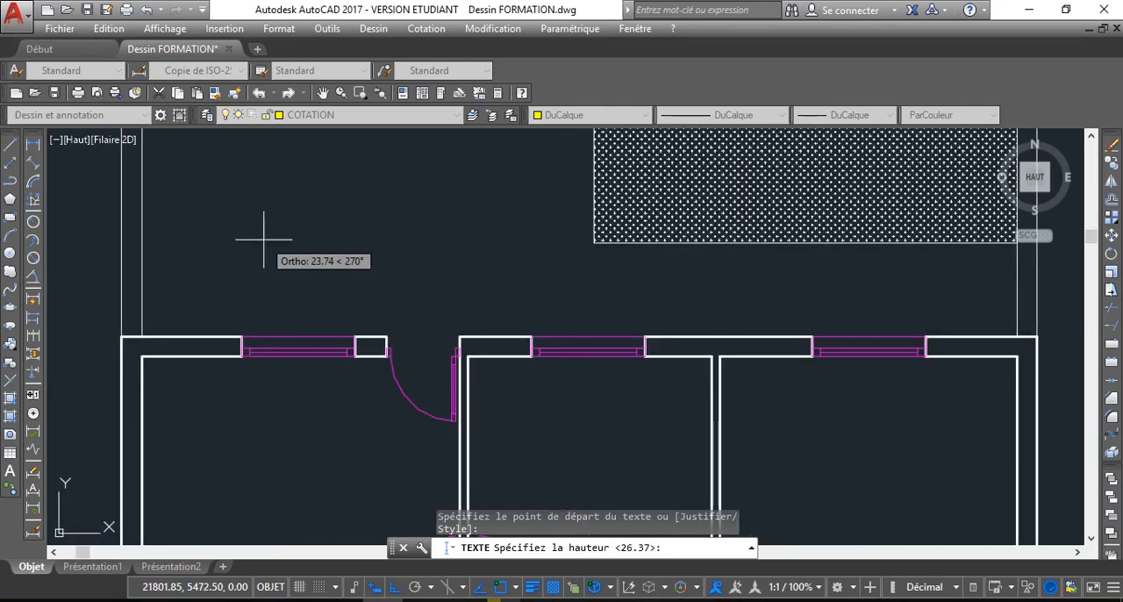
key(Escape)
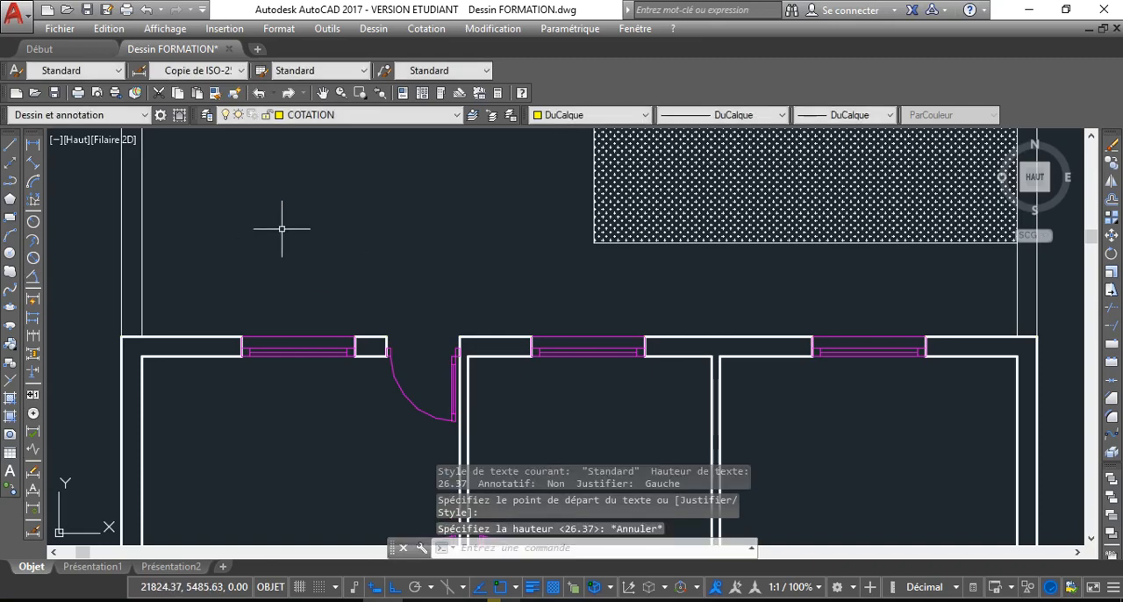
Create a new layer named texte and set its colour to green (vert), keeping the default linetype
click(386, 115)
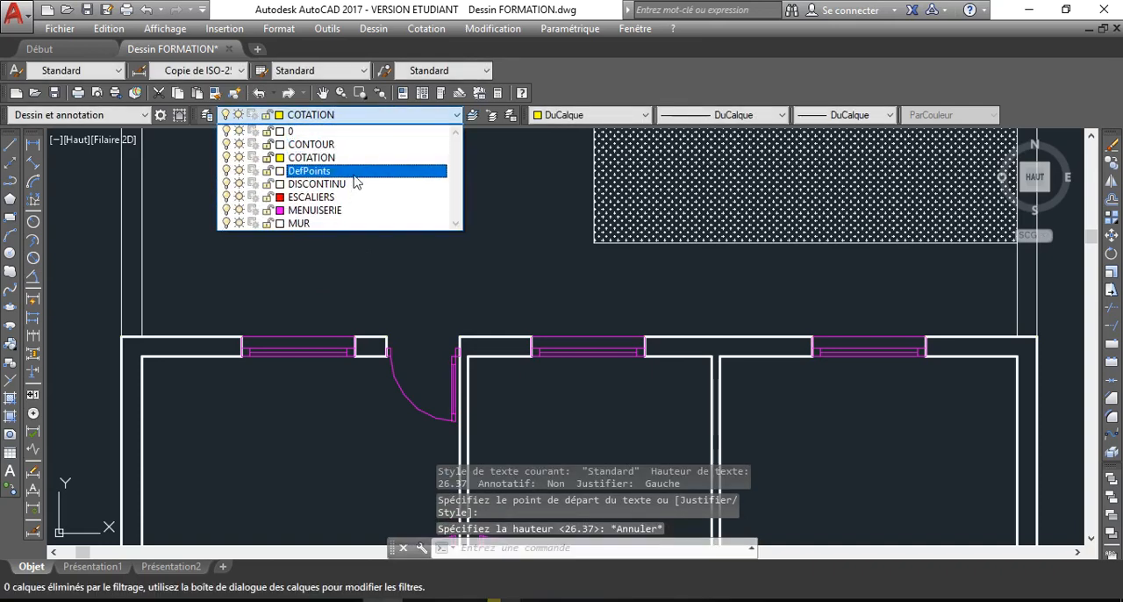
click(201, 117)
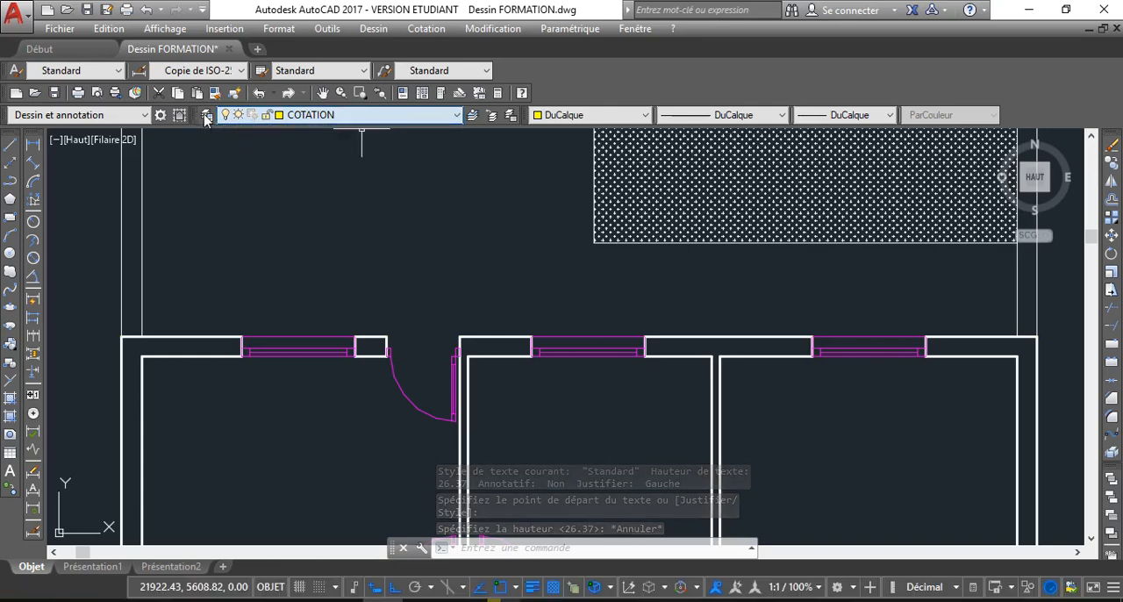
click(205, 116)
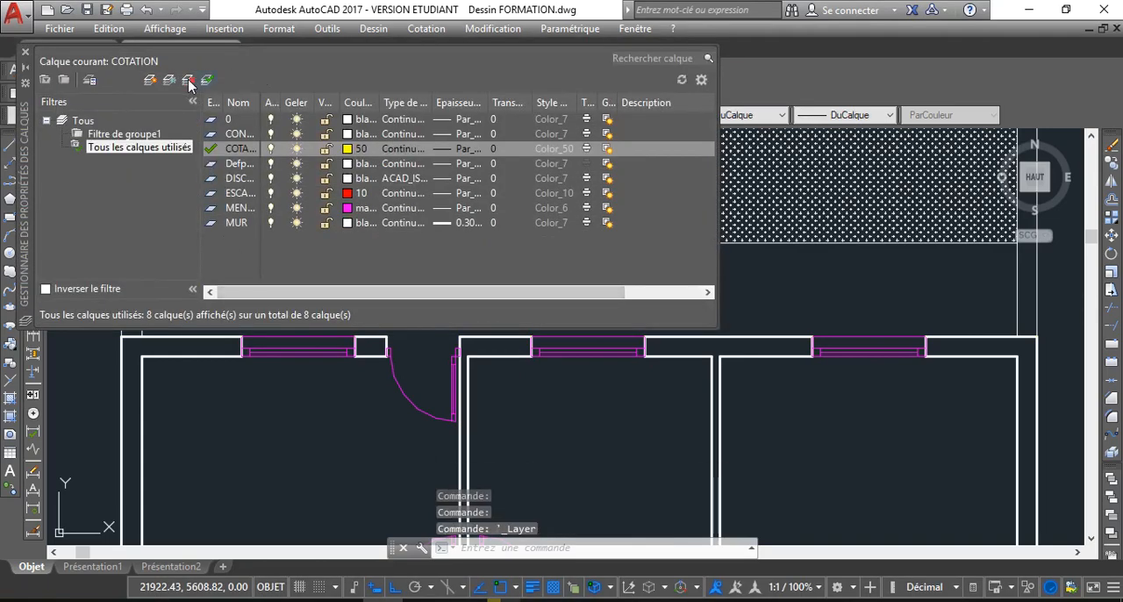
click(151, 81)
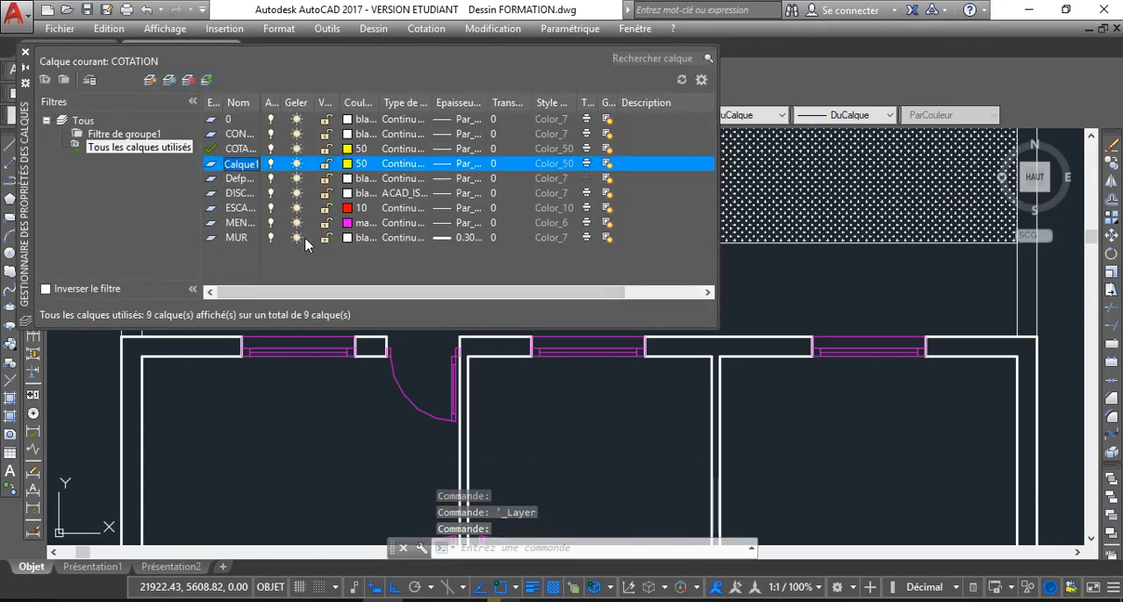
text(texte)
click(372, 165)
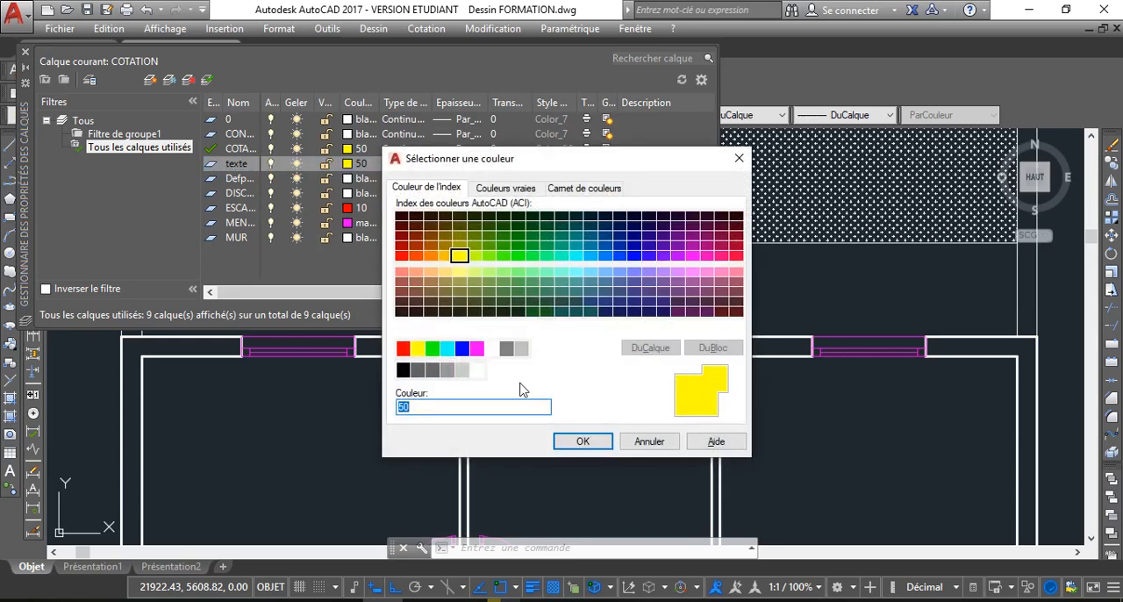
click(431, 349)
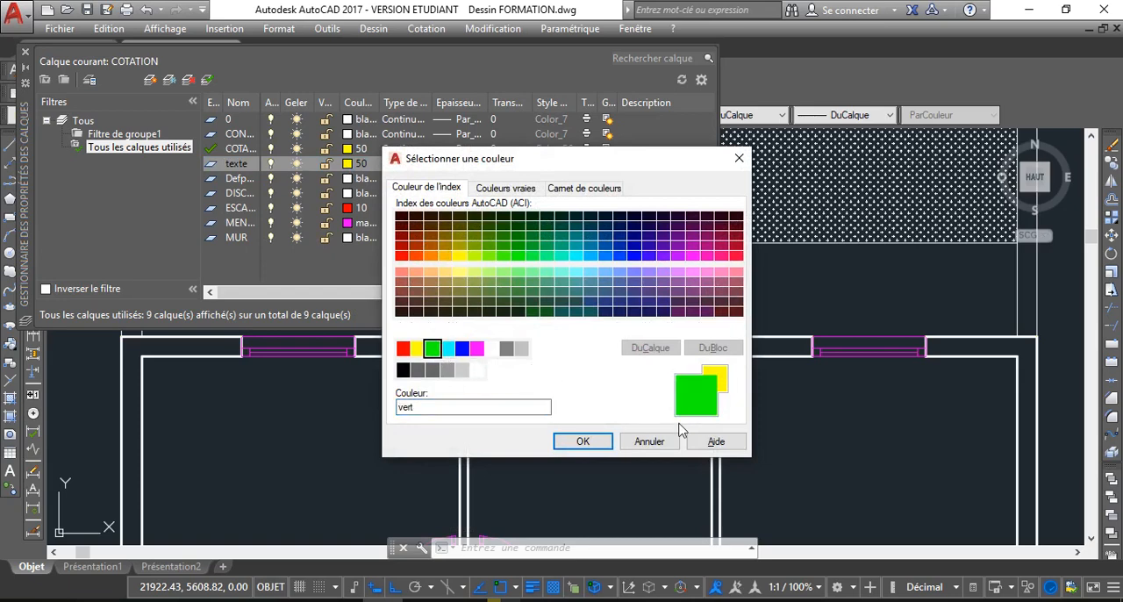
click(601, 445)
click(411, 167)
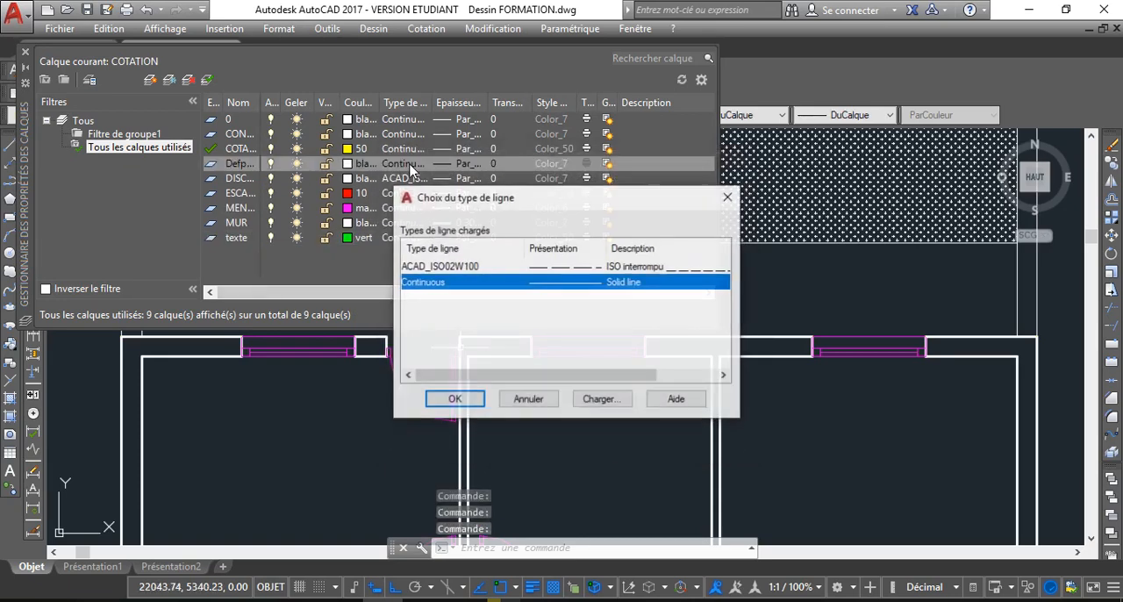
click(529, 400)
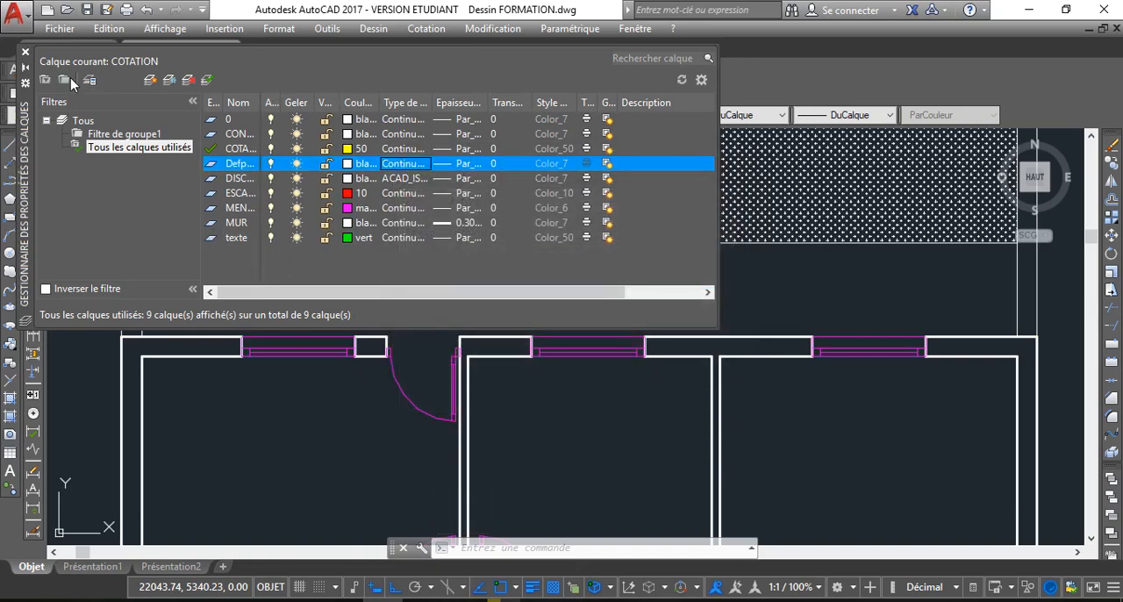
click(25, 51)
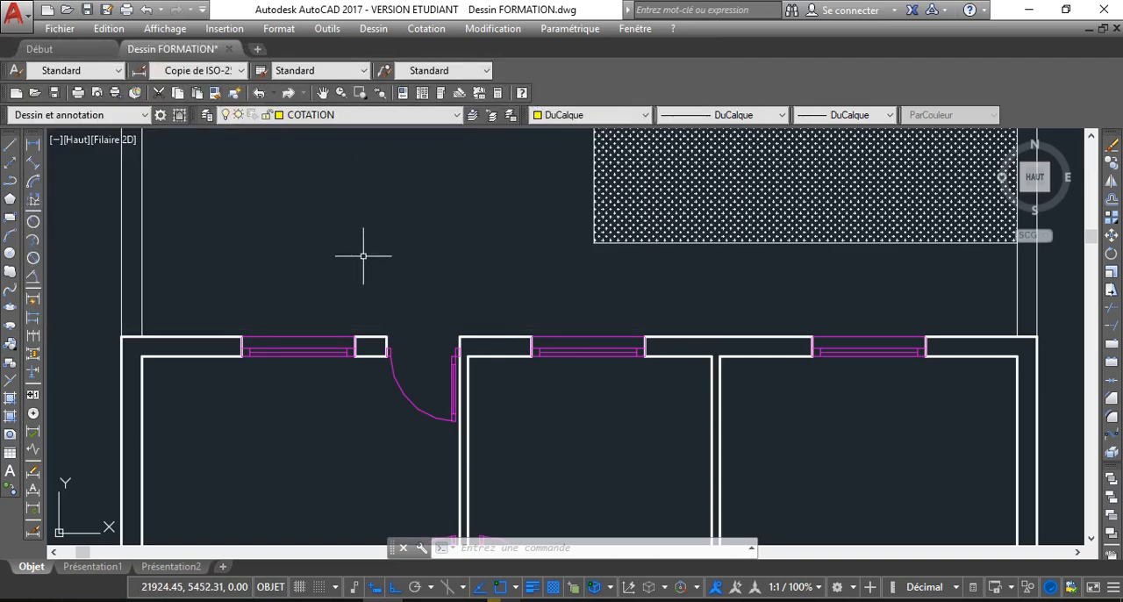
Make the texte layer current
scroll(366, 256, down, 2)
click(399, 115)
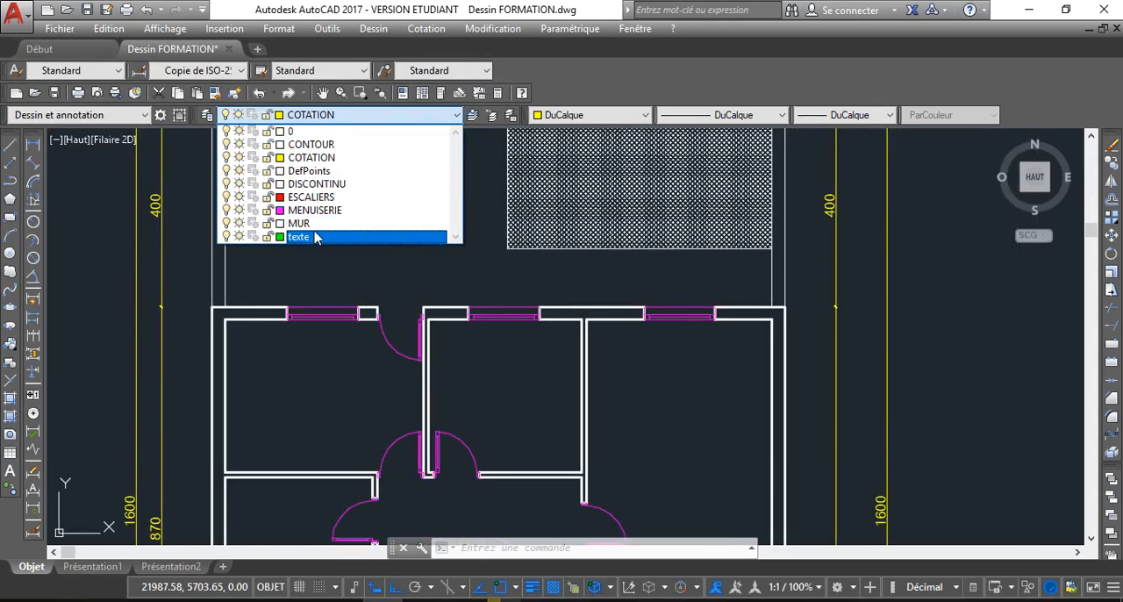
click(318, 237)
Start the text command for labelling the floor plan
scroll(386, 243, down, 2)
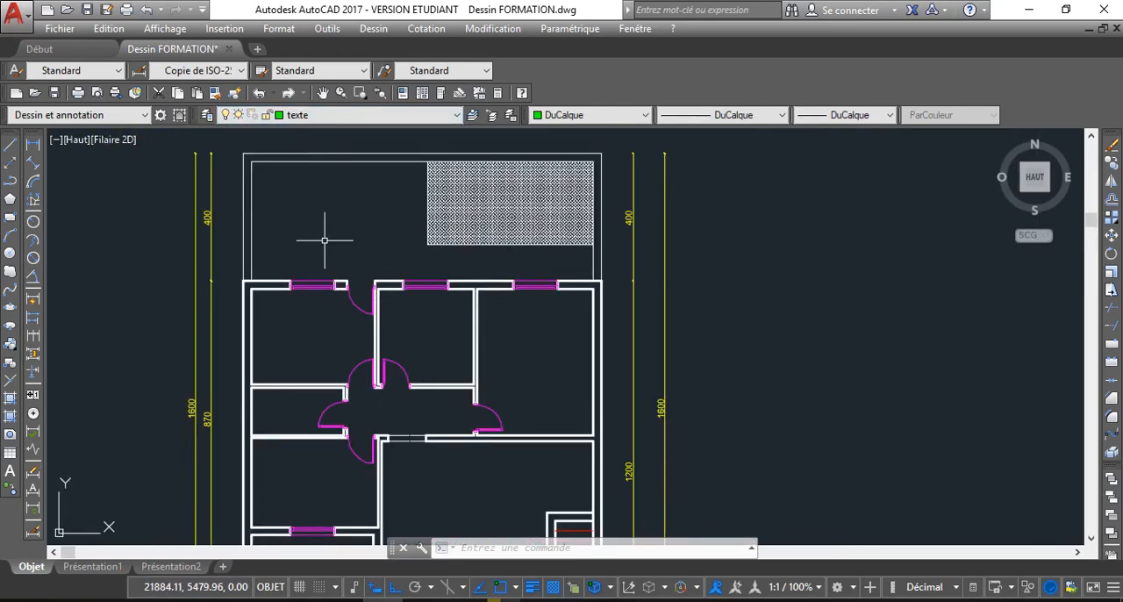
text(x)
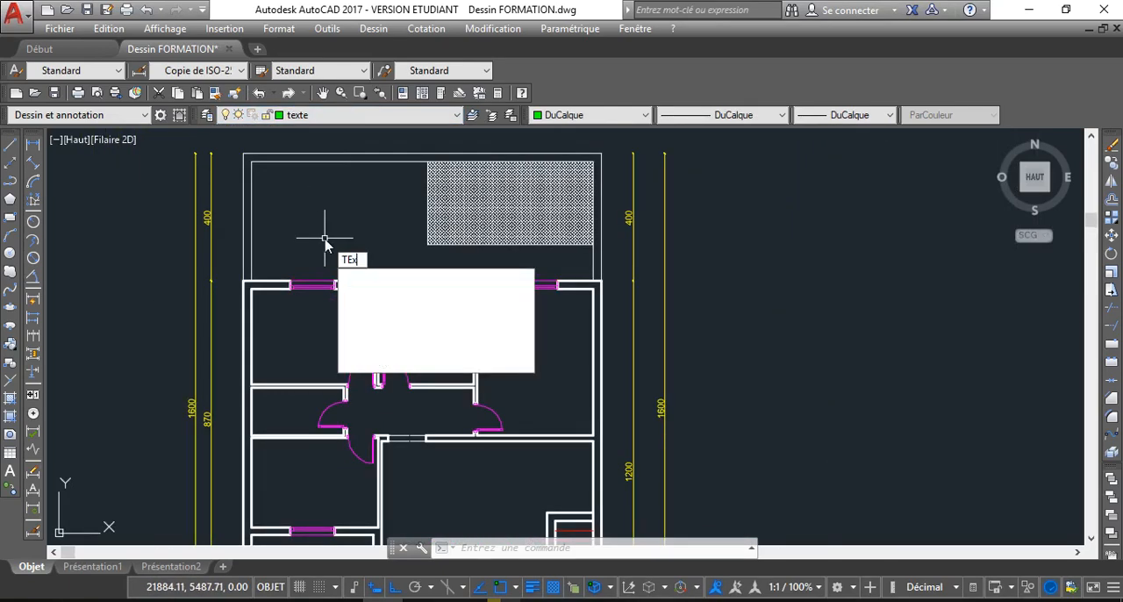
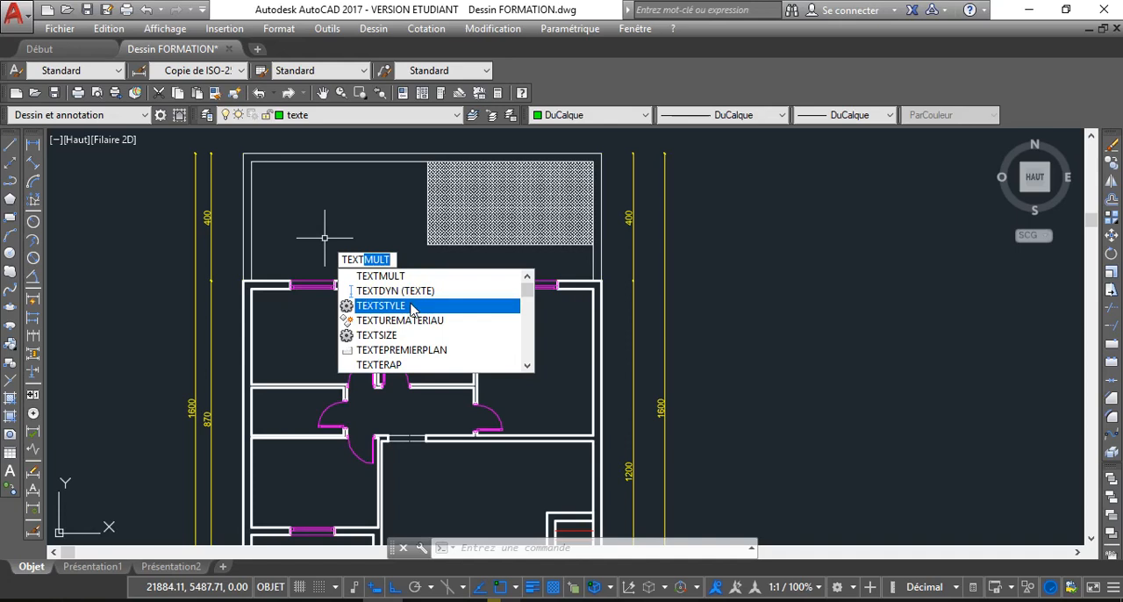
Try to add the single-line text COUR, about 40 units high with zero rotation, in the courtyard beside the hatched area
click(409, 294)
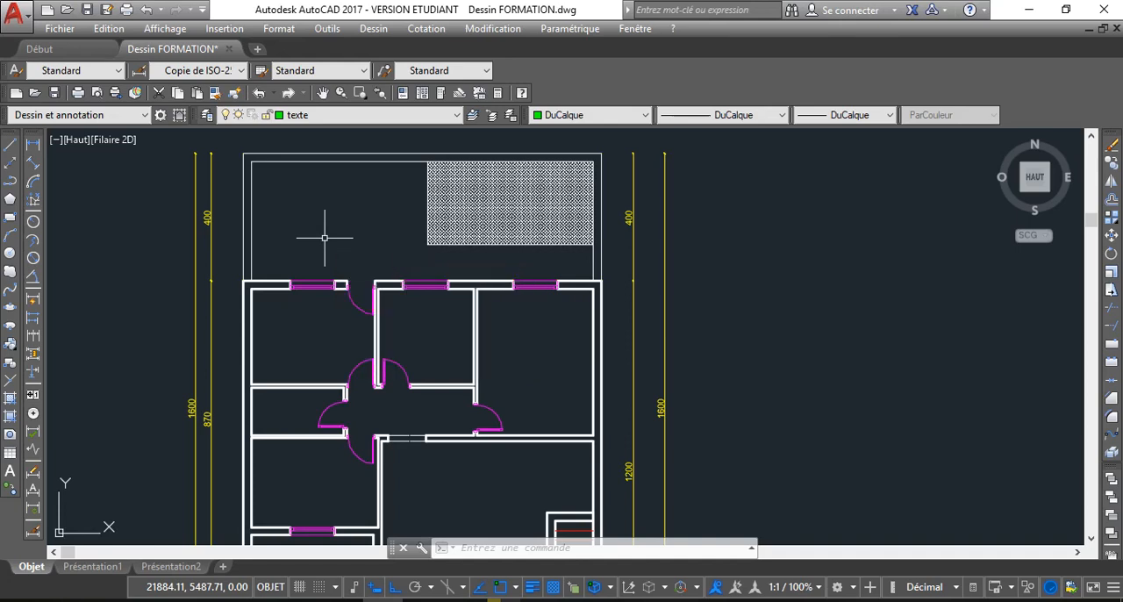
scroll(307, 245, up, 2)
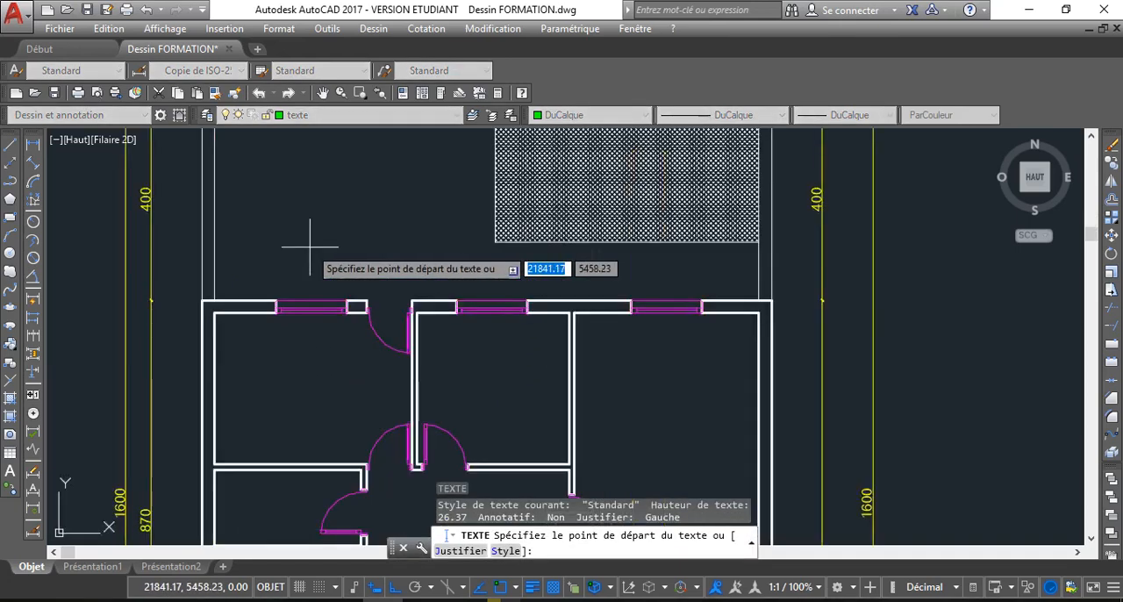
click(292, 197)
scroll(292, 218, up, 2)
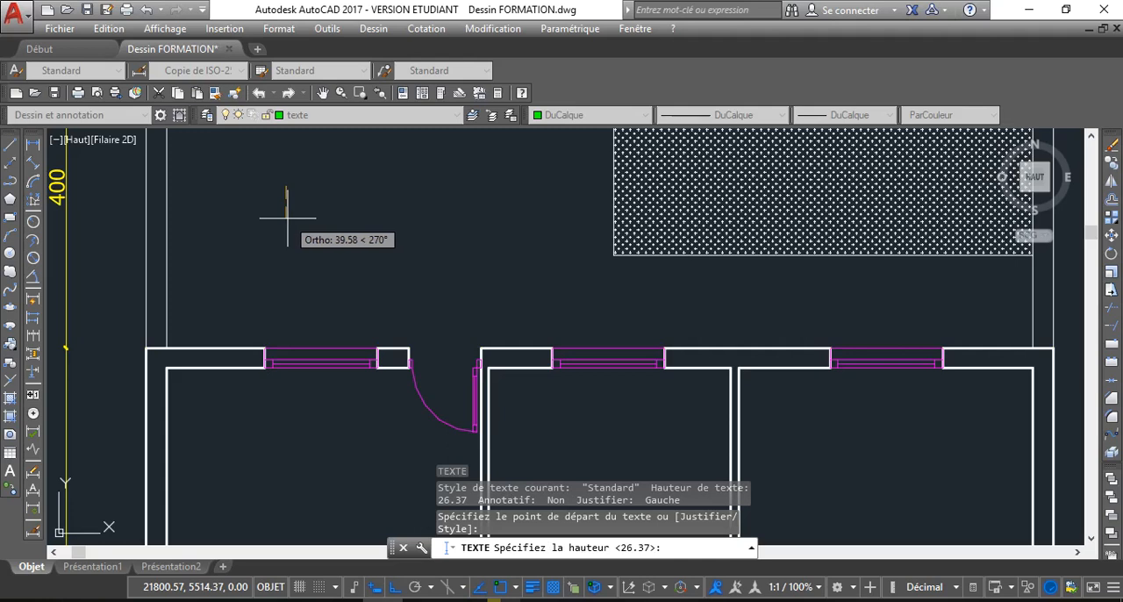
click(288, 217)
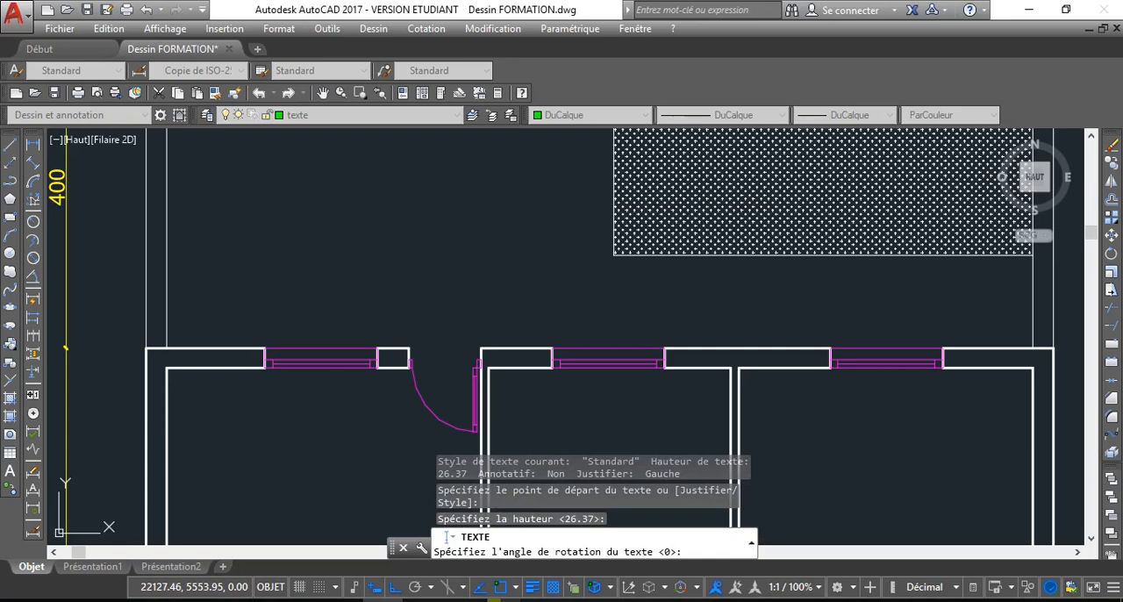
key(Return)
scroll(361, 203, down, 3)
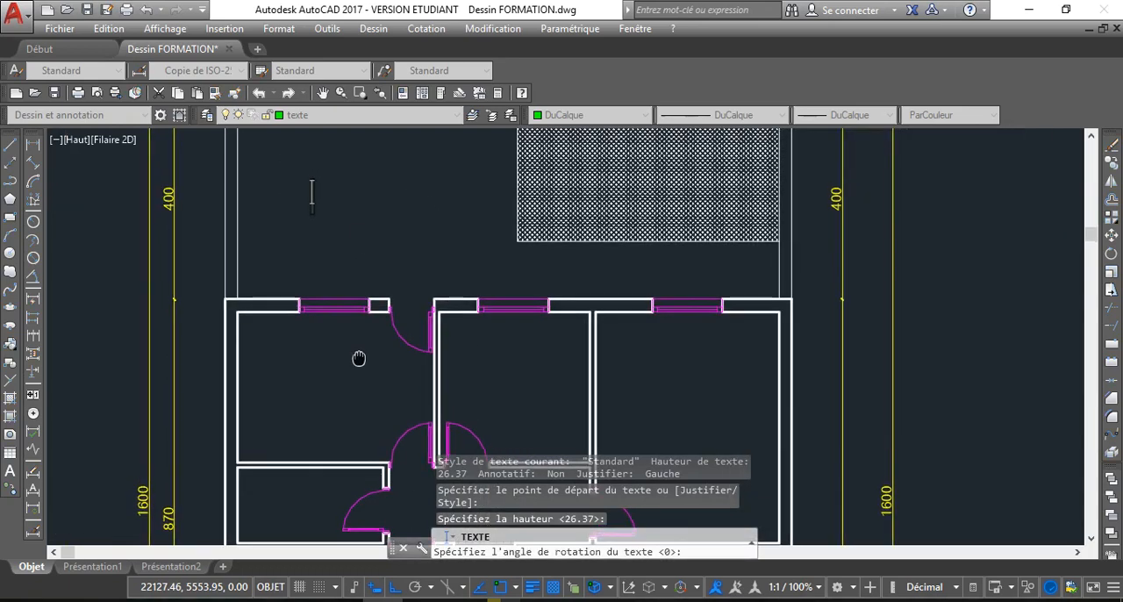
middle_drag(362, 272, 362, 390)
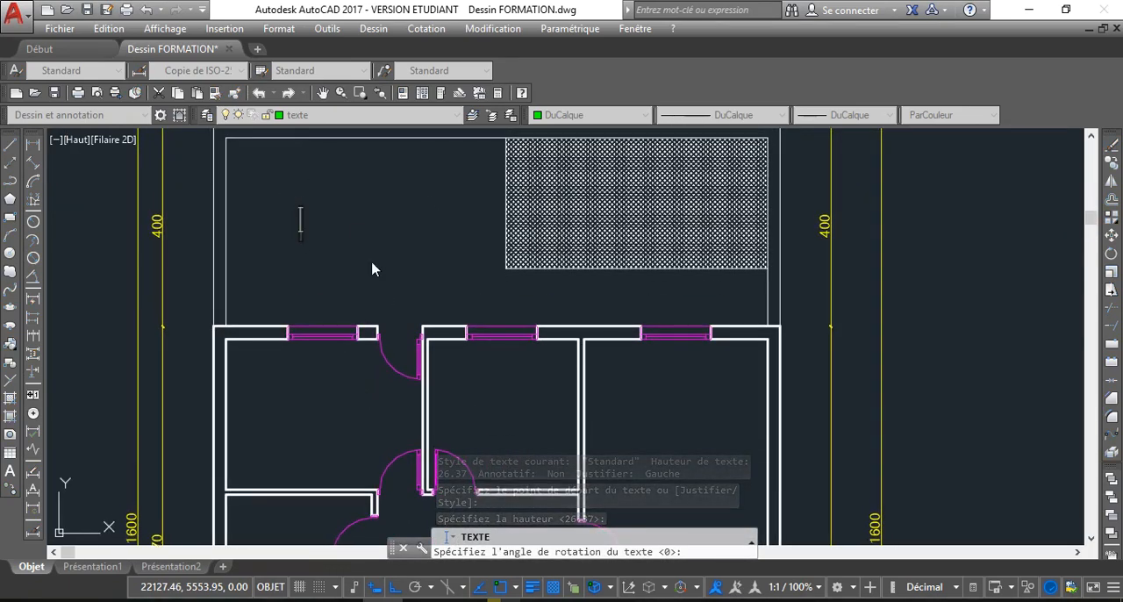
scroll(372, 268, down, 5)
scroll(359, 314, up, 3)
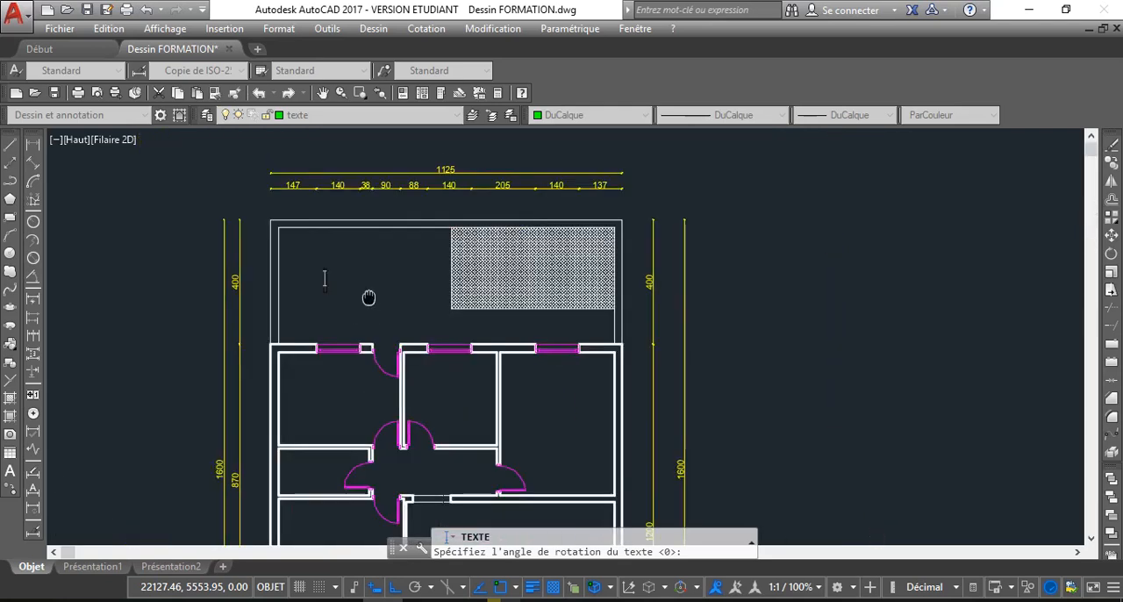
middle_drag(369, 298, 365, 303)
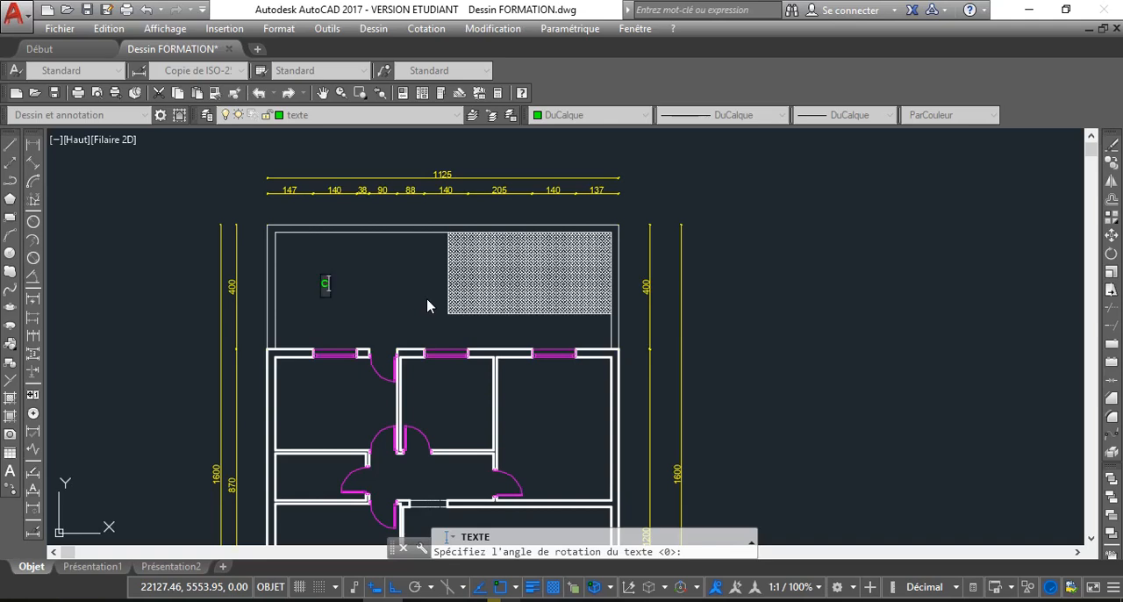
text(UR)
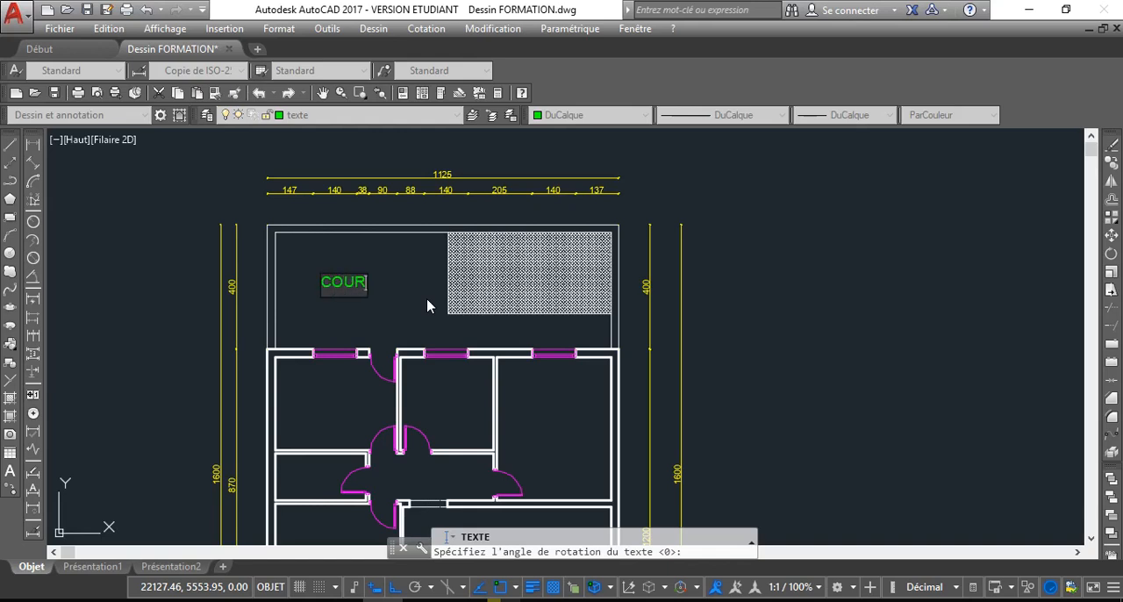
key(Return)
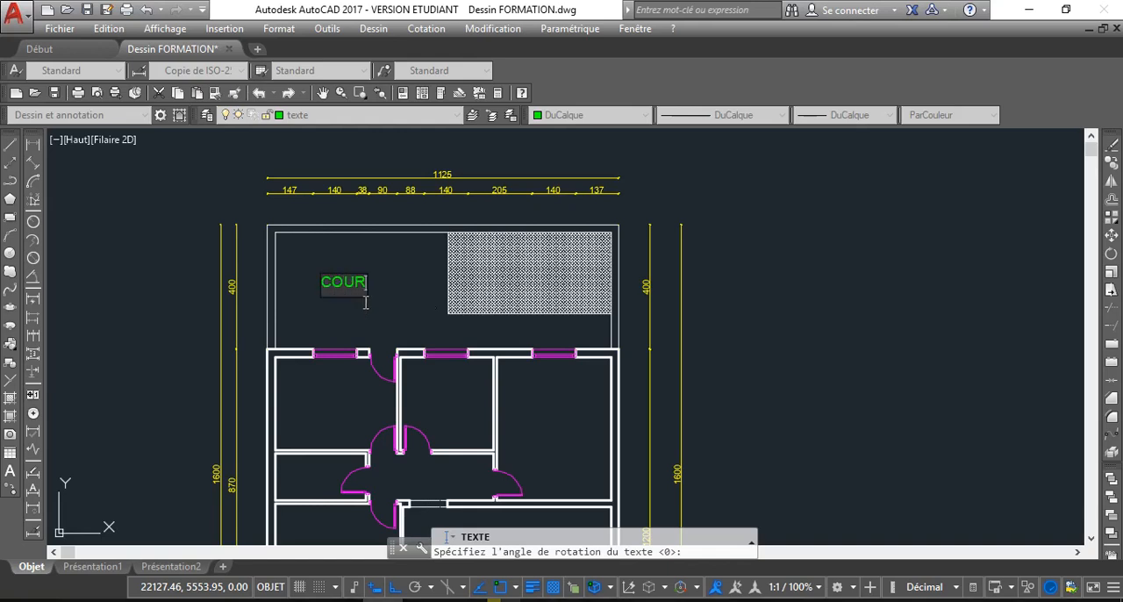
key(Escape)
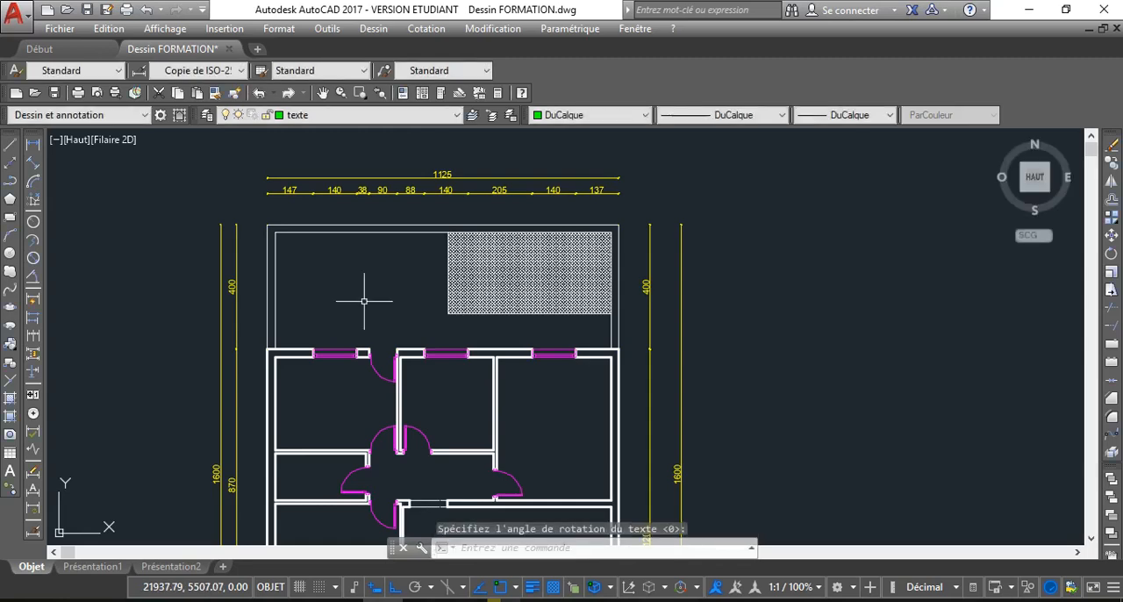
key(ctrl+z)
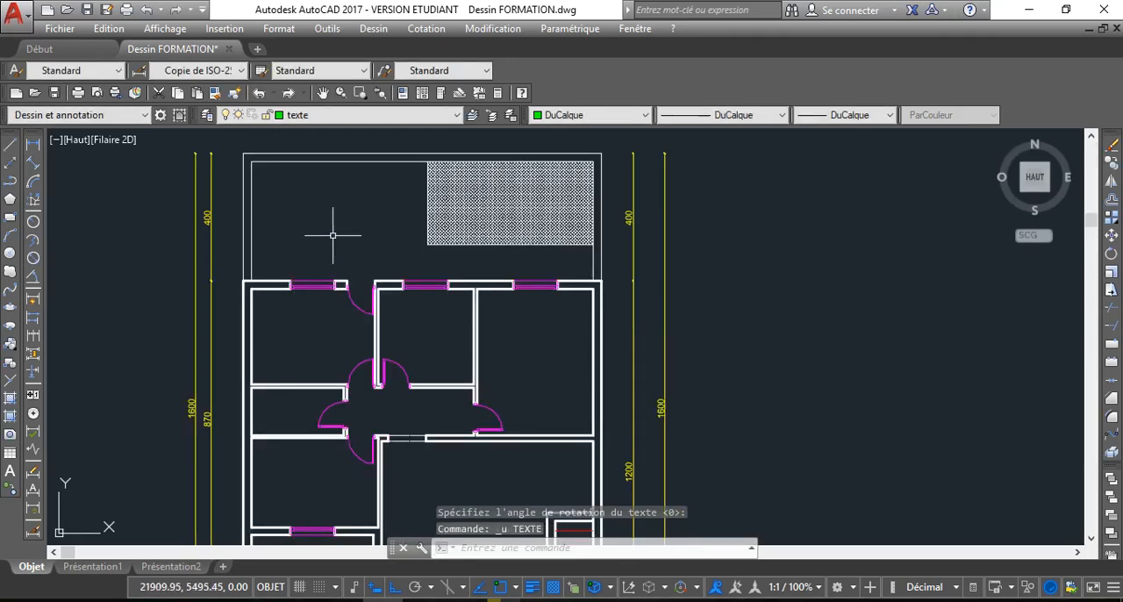
Place the single-line text COUR in the courtyard beside the hatched area, about 41 units high with zero rotation
scroll(333, 232, up, 2)
scroll(334, 235, down, 2)
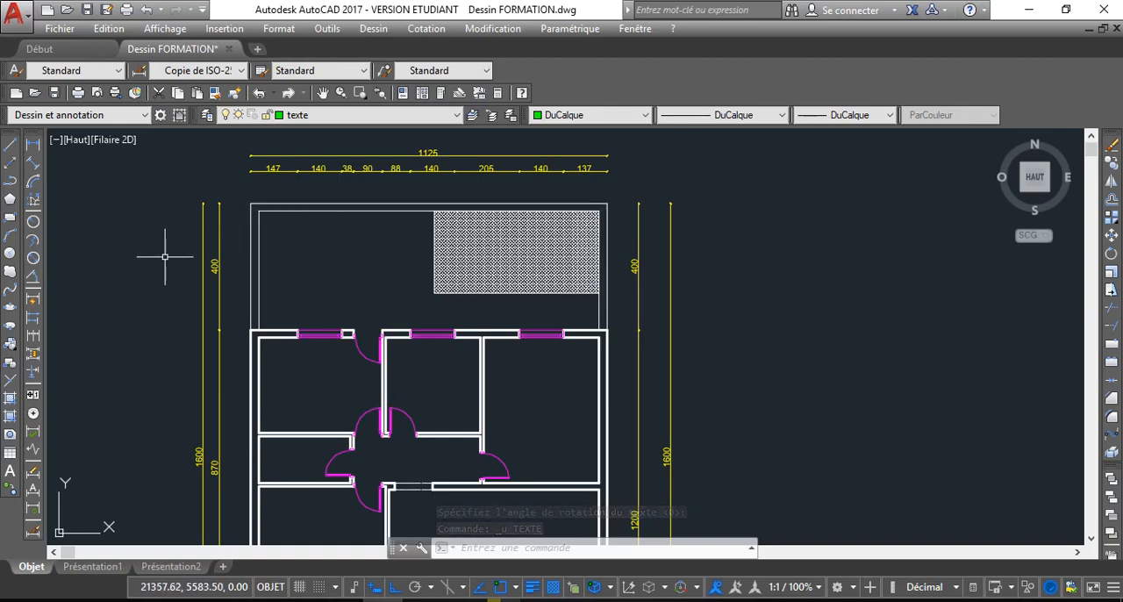
text(TEXTDYN)
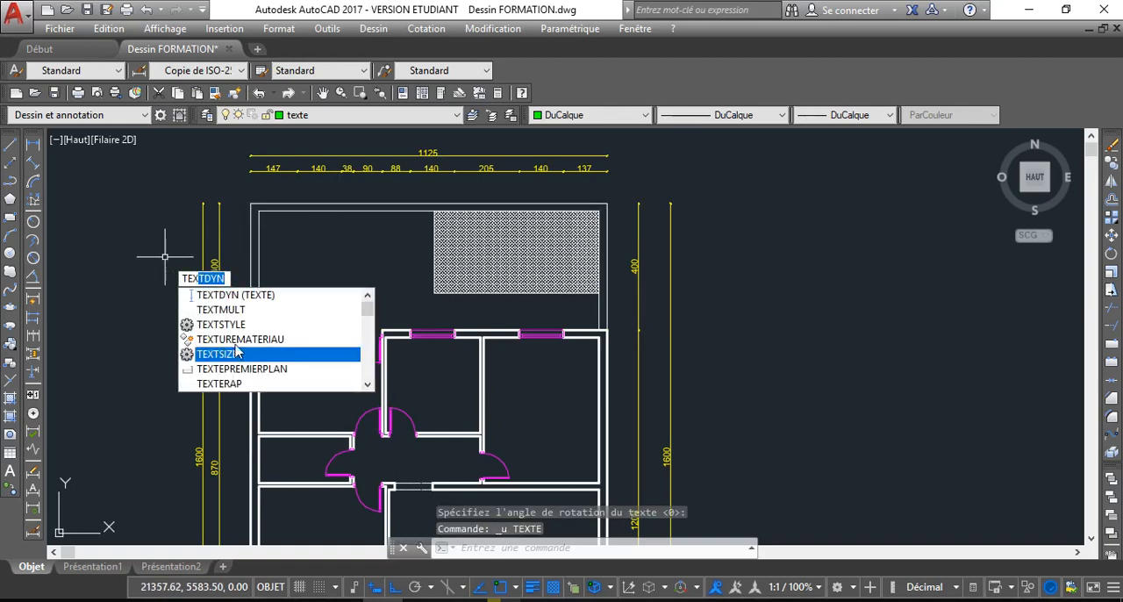
key(Return)
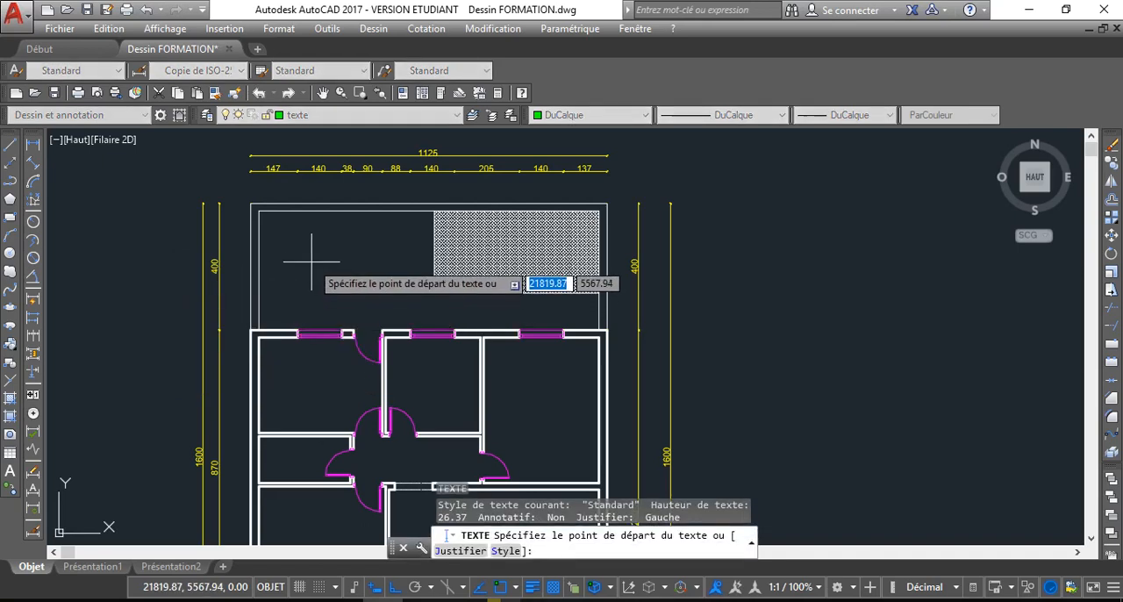
scroll(300, 251, up, 2)
click(300, 251)
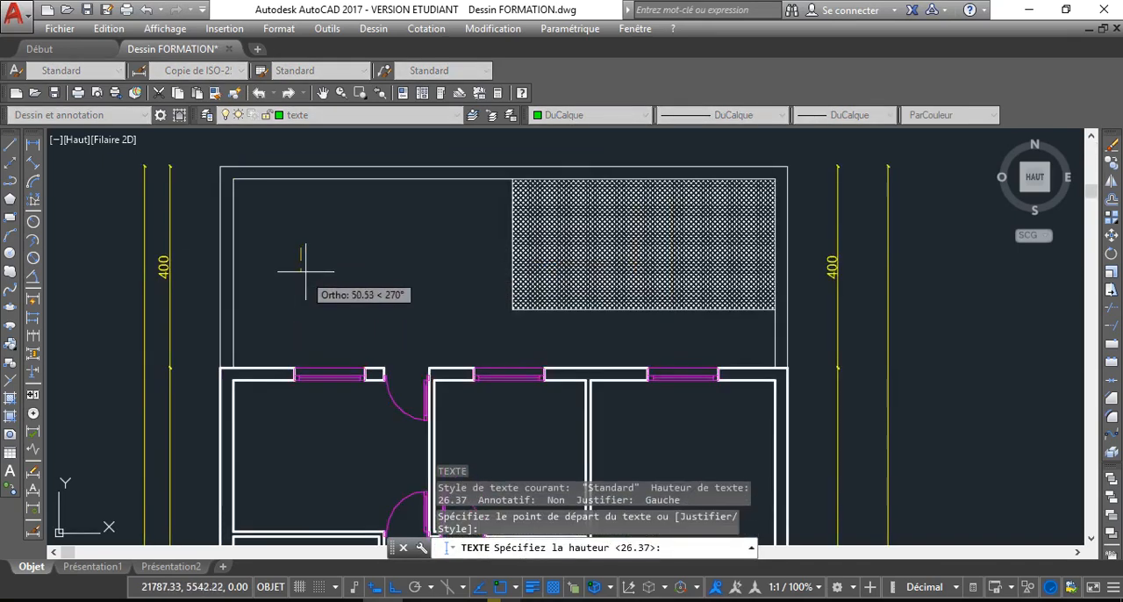
key(Return)
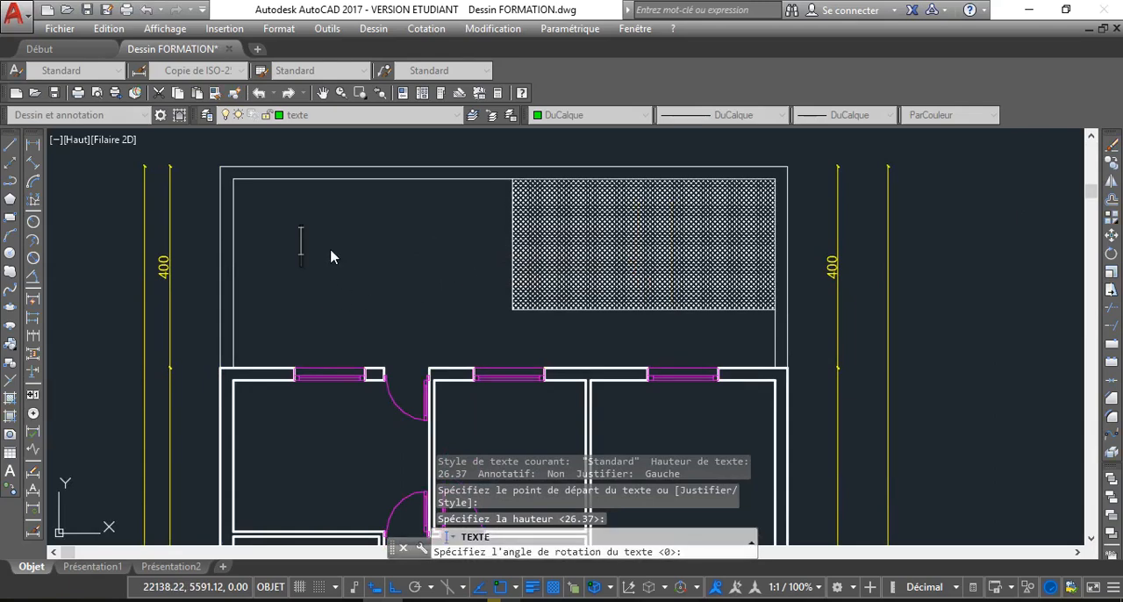
text(COUR)
scroll(333, 262, down, 4)
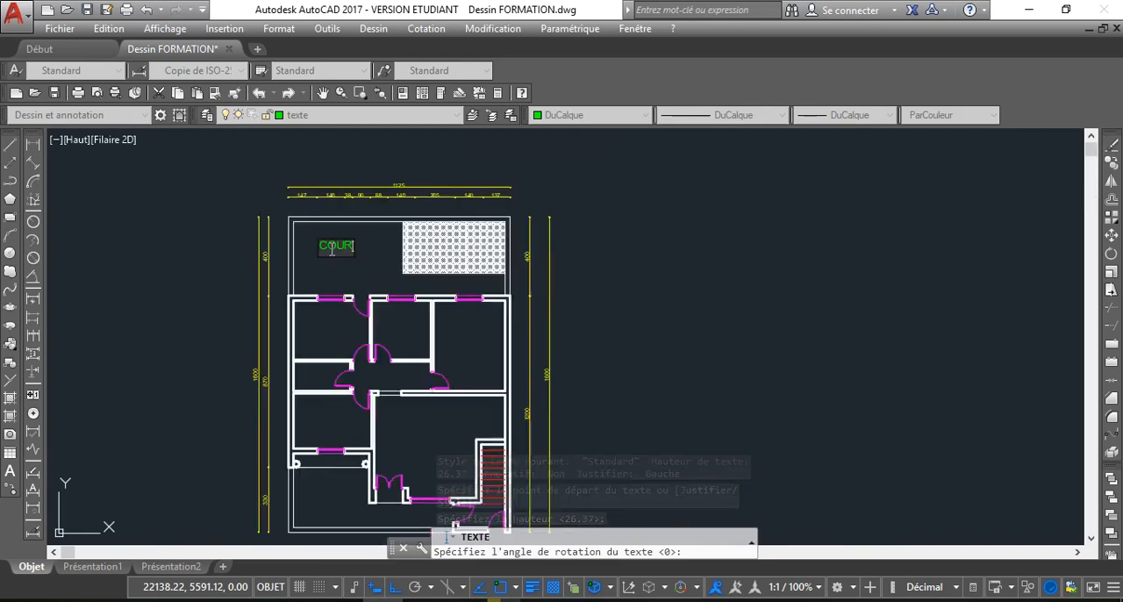
scroll(331, 283, up, 2)
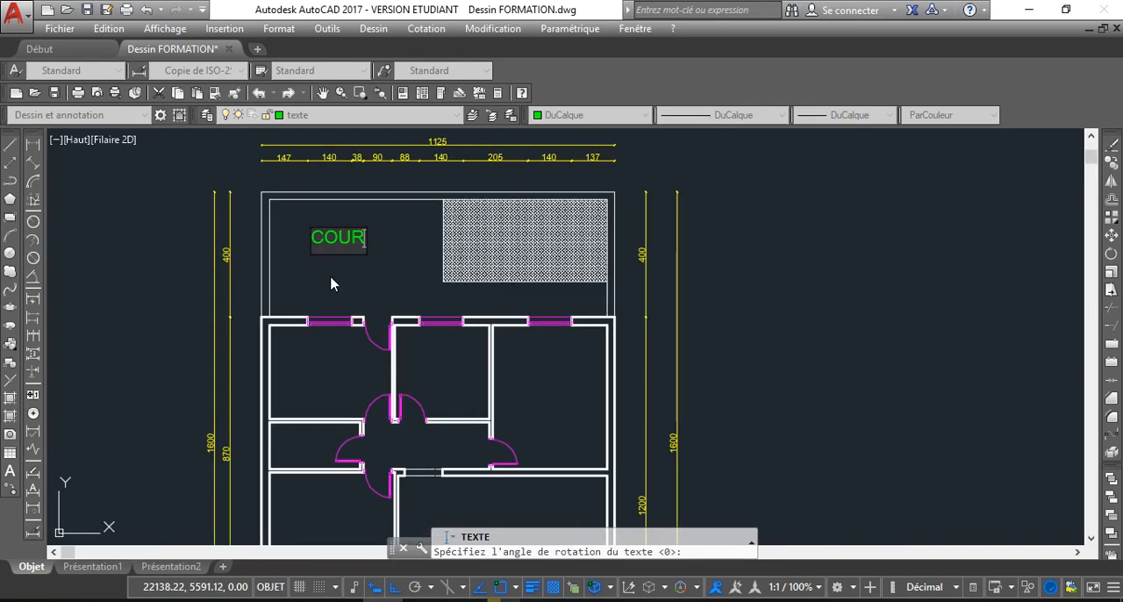
click(379, 275)
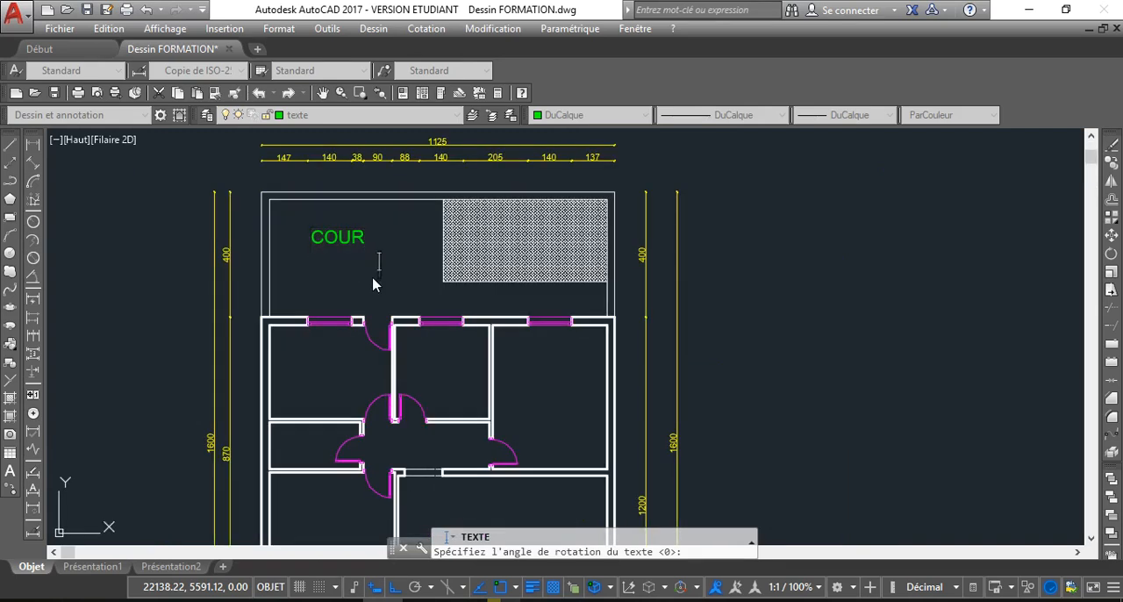
key(Escape)
Copy the COUR label straight down into the upper-left room of the house
scroll(307, 272, up, 2)
middle_drag(319, 175, 293, 257)
scroll(324, 313, down, 2)
middle_drag(321, 311, 294, 276)
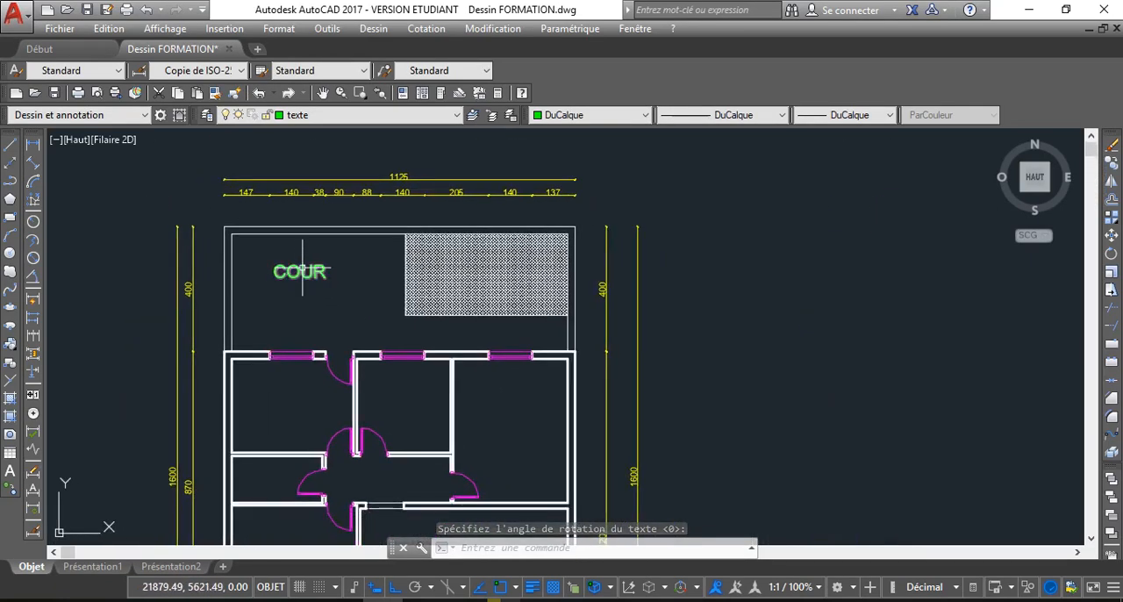
click(302, 271)
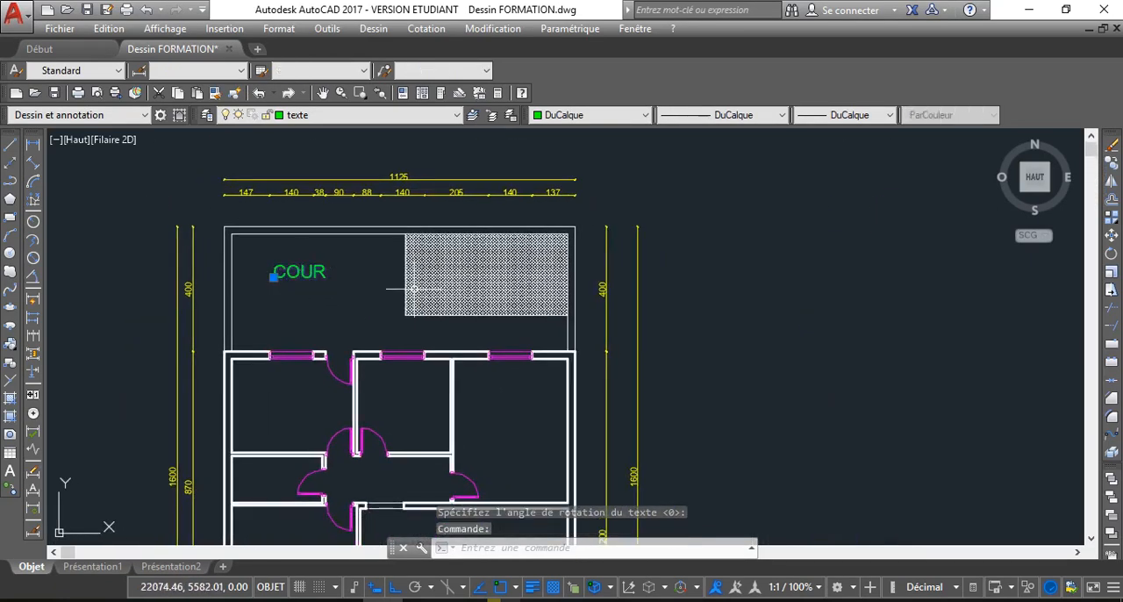
click(1112, 165)
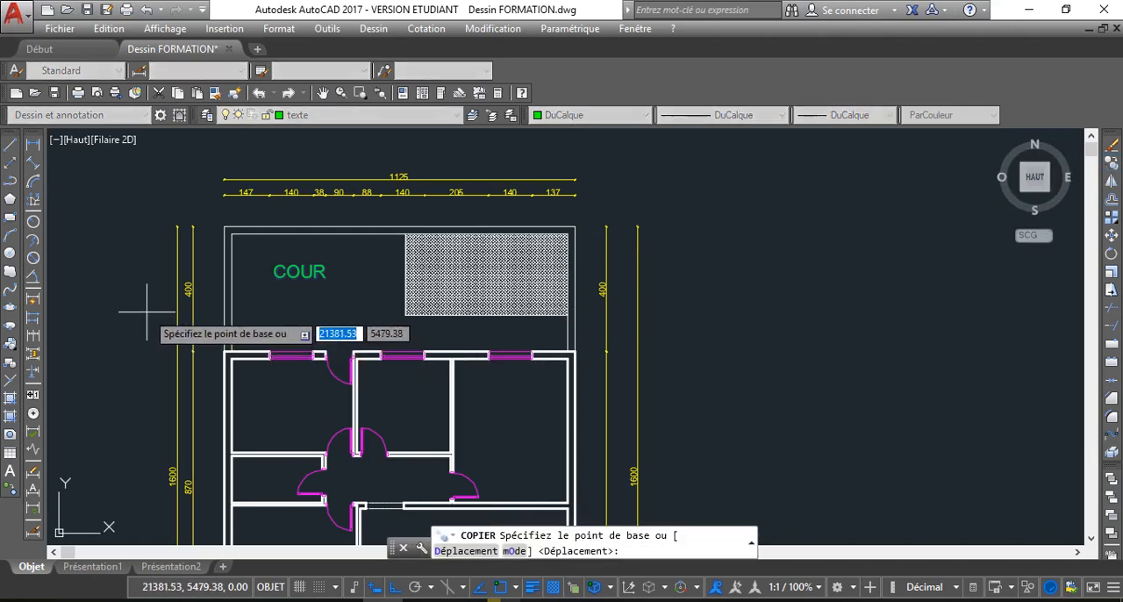
click(311, 279)
scroll(309, 369, down, 2)
middle_drag(309, 369, 297, 328)
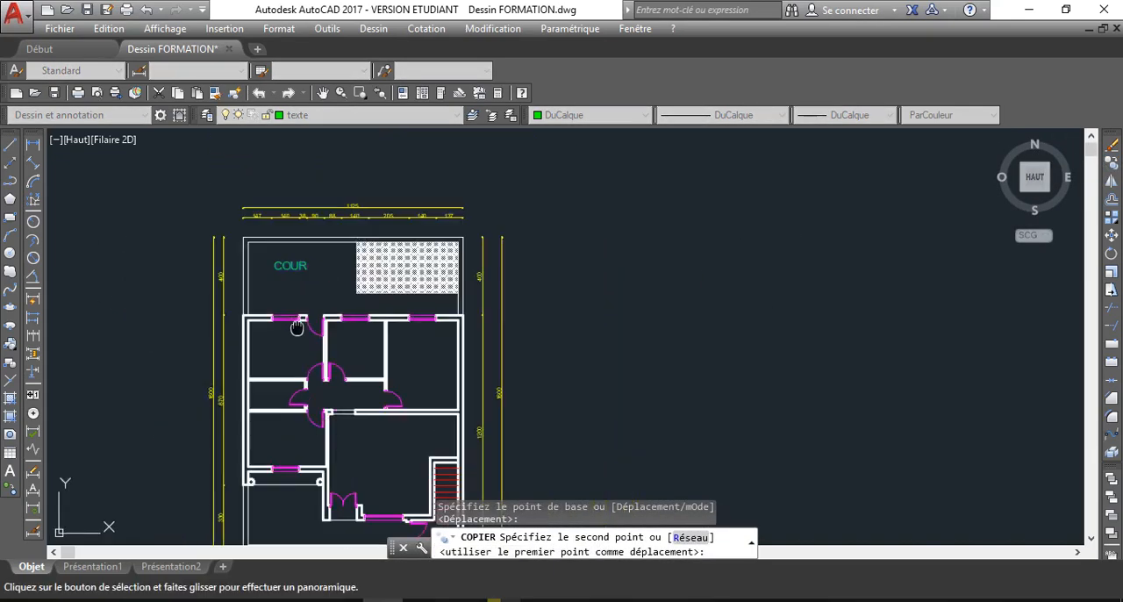
click(297, 338)
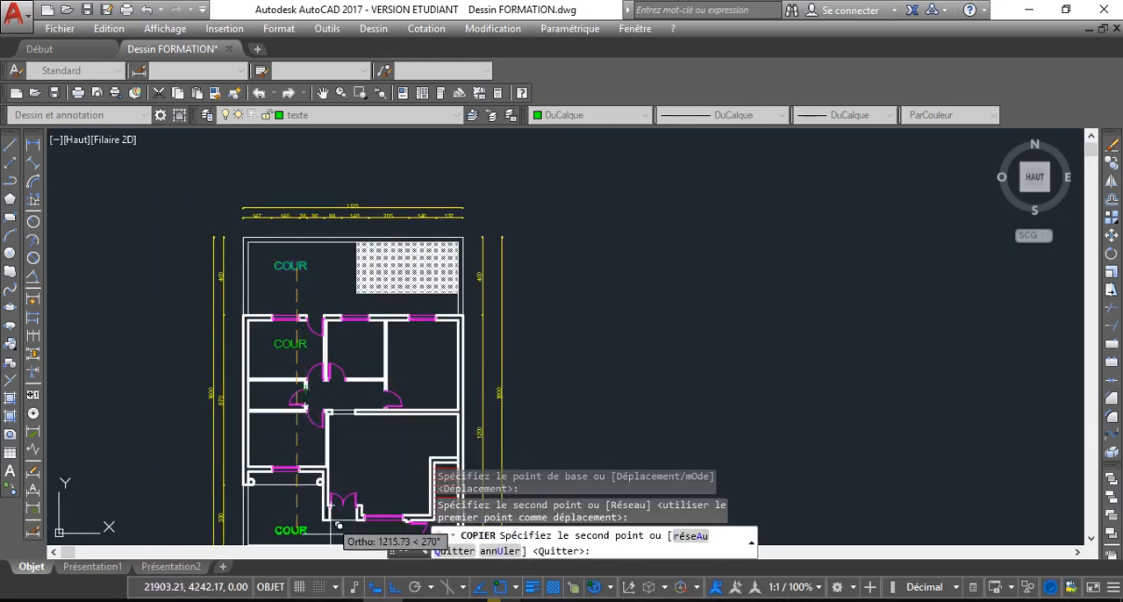
Turn off ortho and place further copies of the COUR label in the upper middle room and the large lower room
click(392, 587)
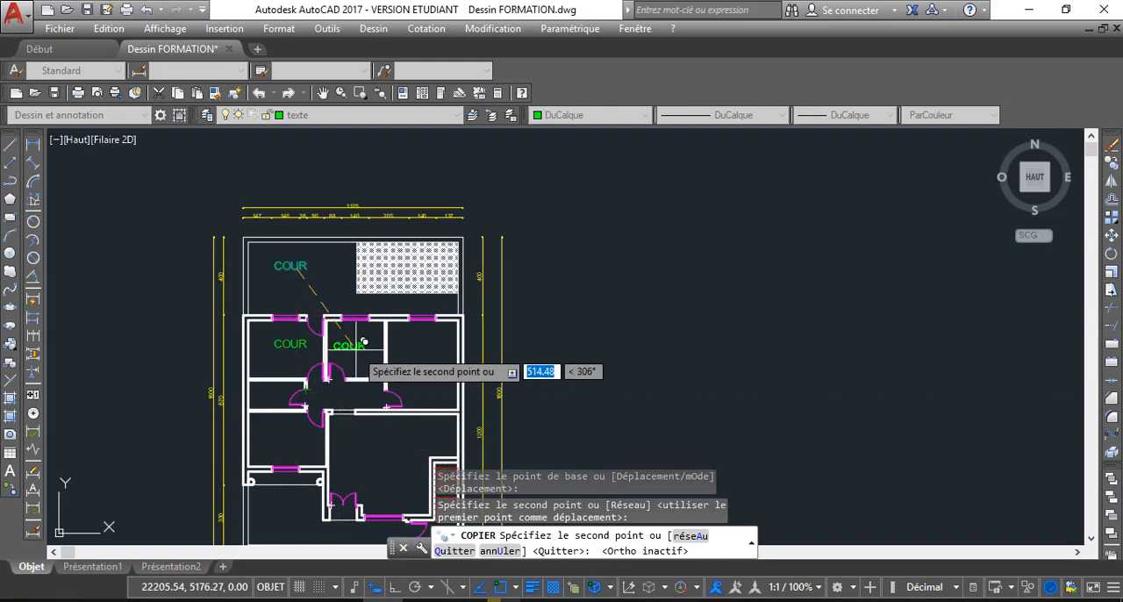
click(394, 457)
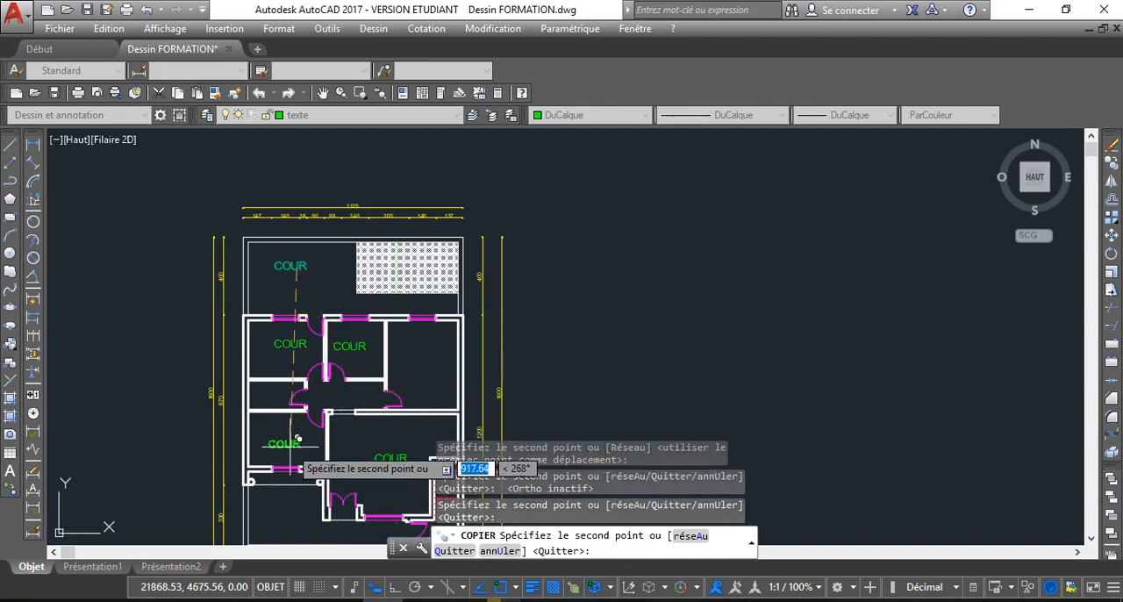
key(Escape)
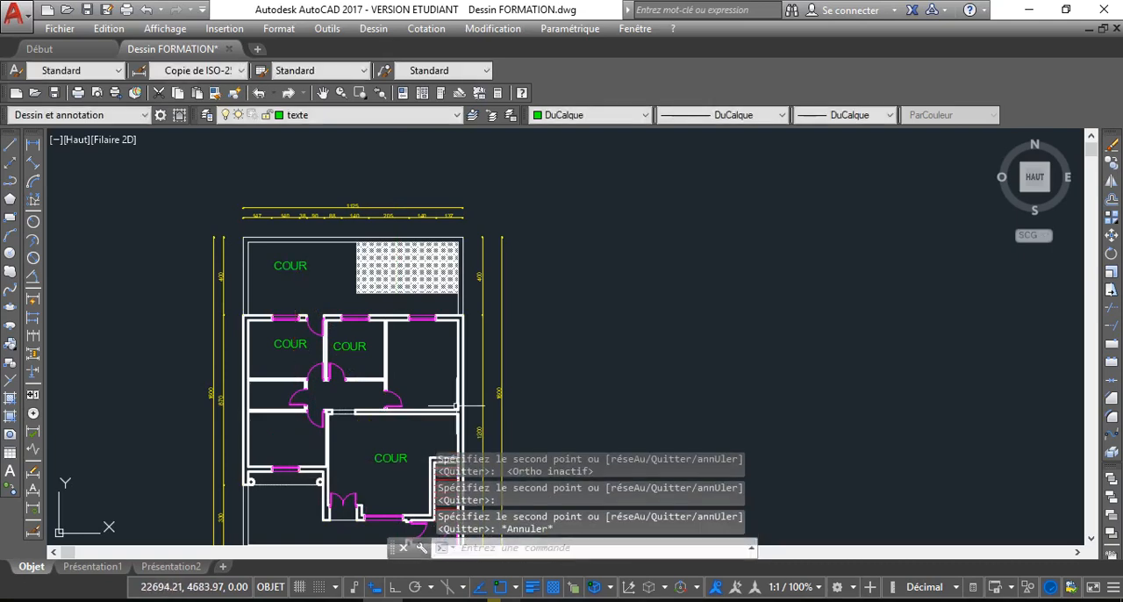
Change the text of both COUR labels in the upper-left and upper-middle rooms to CUISINE in one edit
click(350, 346)
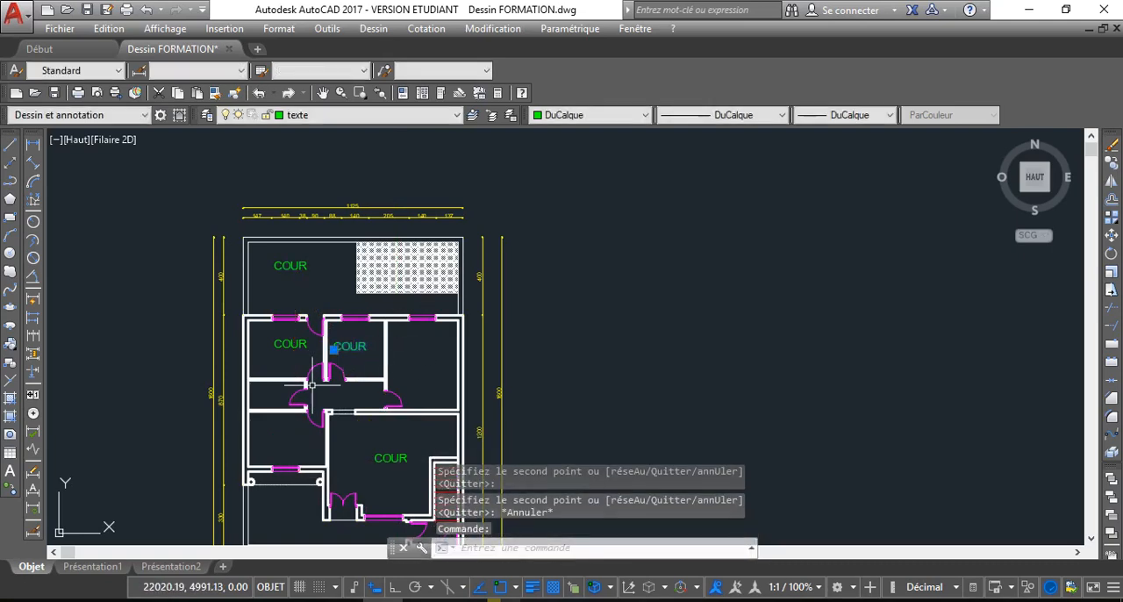
click(289, 348)
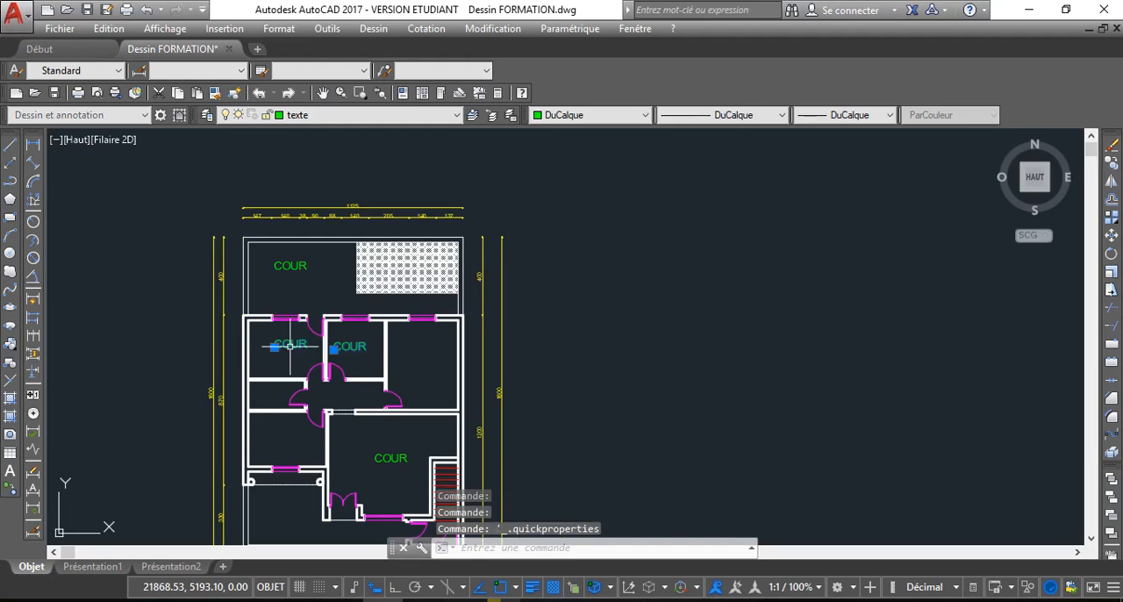
scroll(292, 380, up, 4)
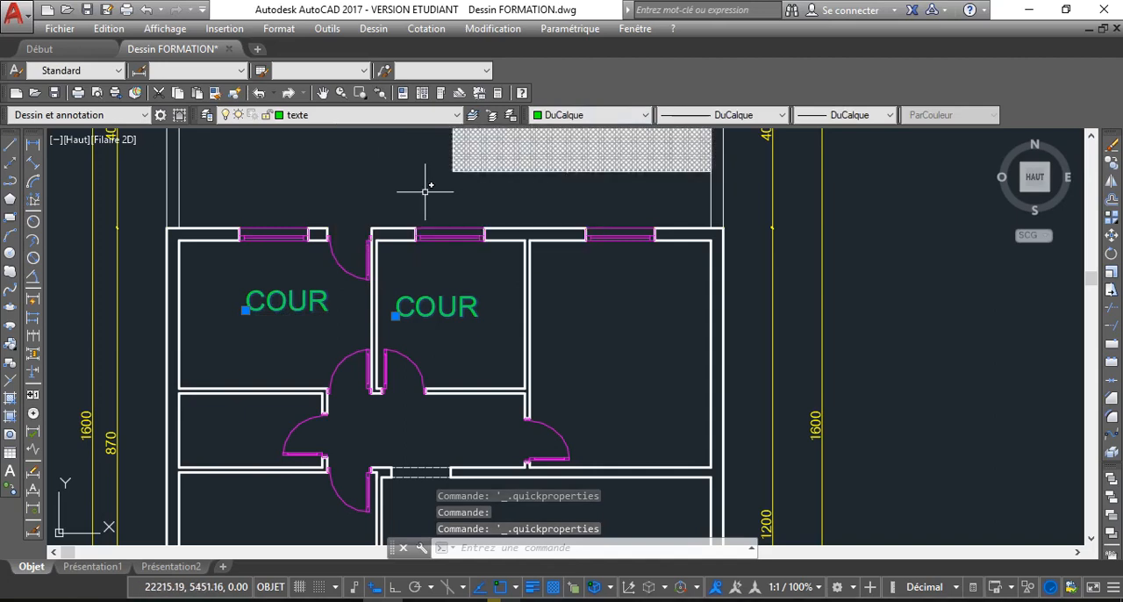
click(273, 305)
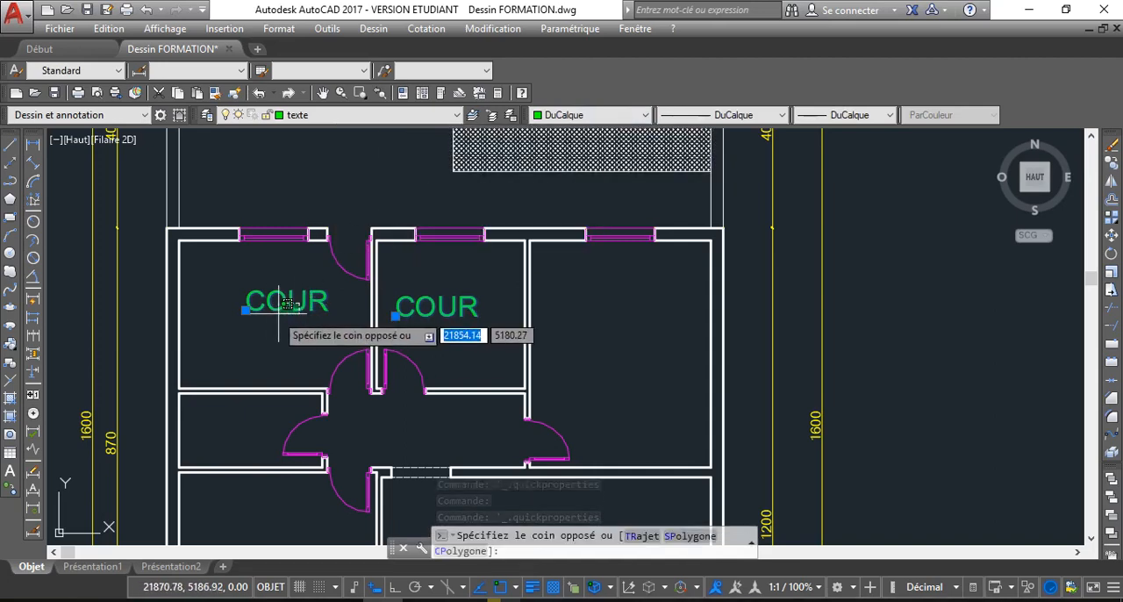
click(268, 305)
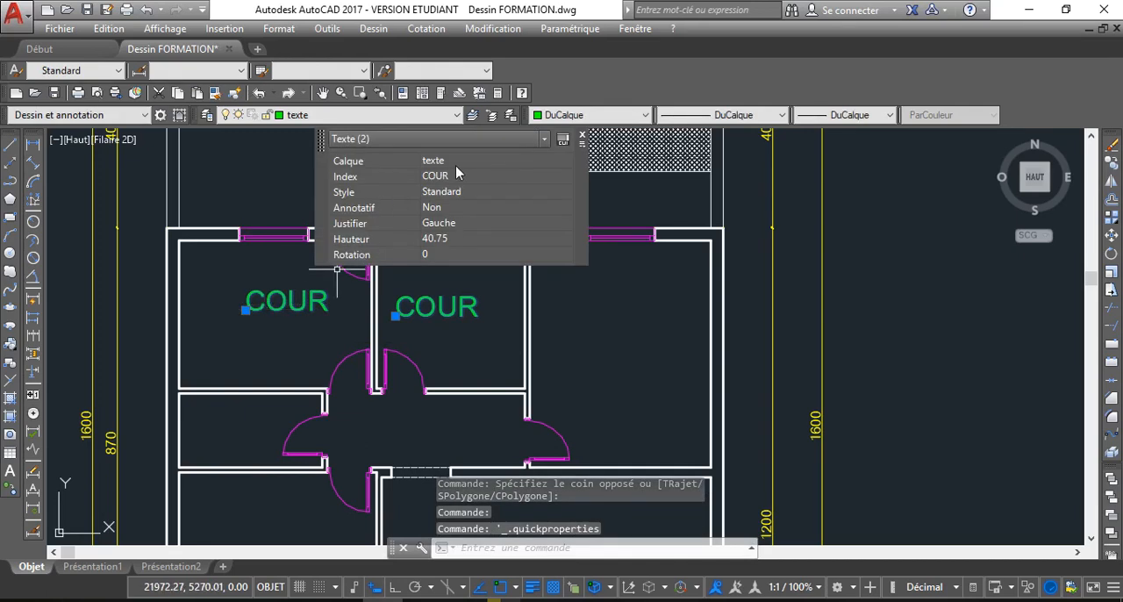
click(457, 175)
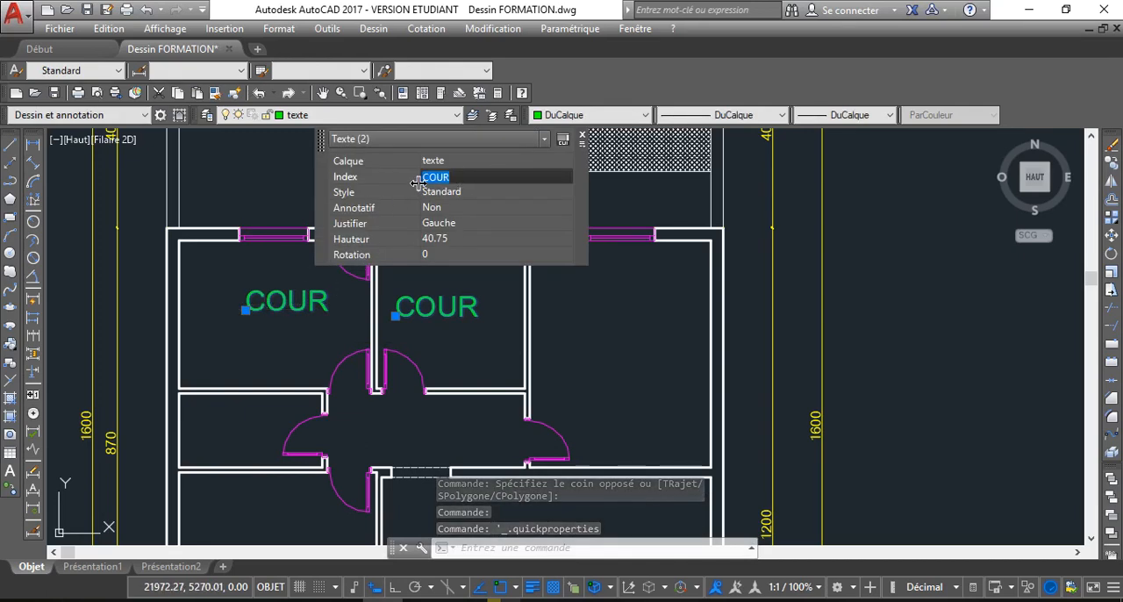
key(BackSpace)
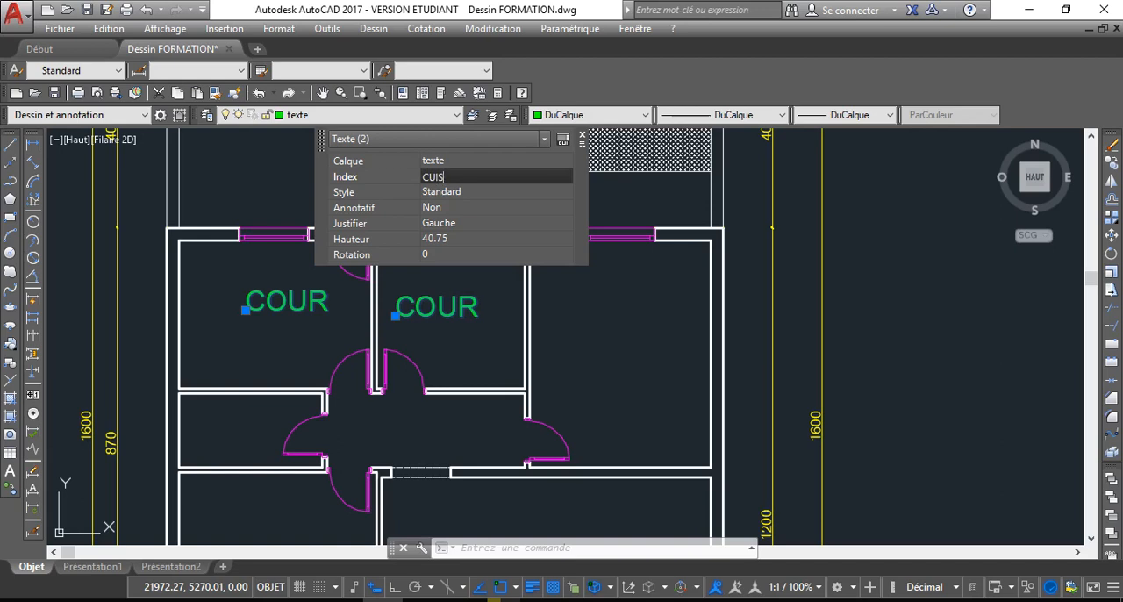
text(CUISINE)
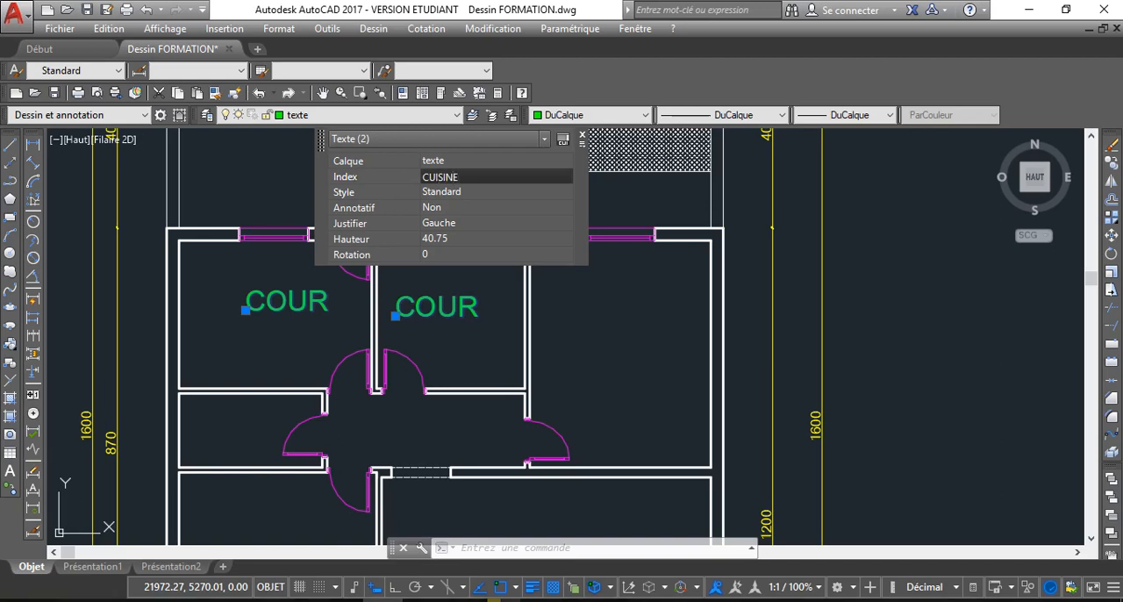
key(Return)
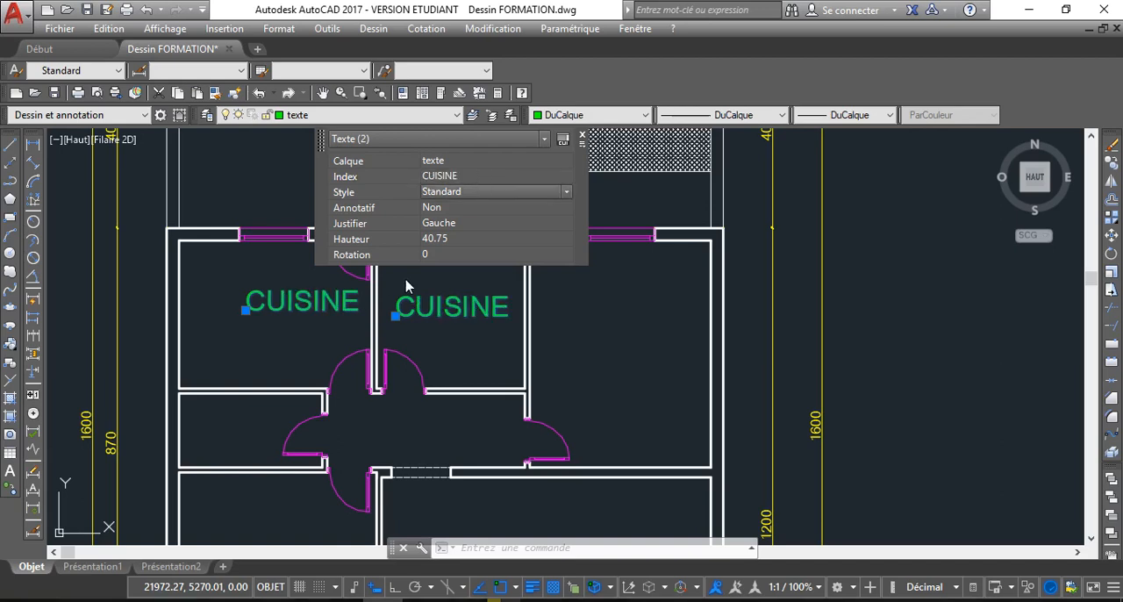
click(582, 139)
scroll(426, 333, down, 3)
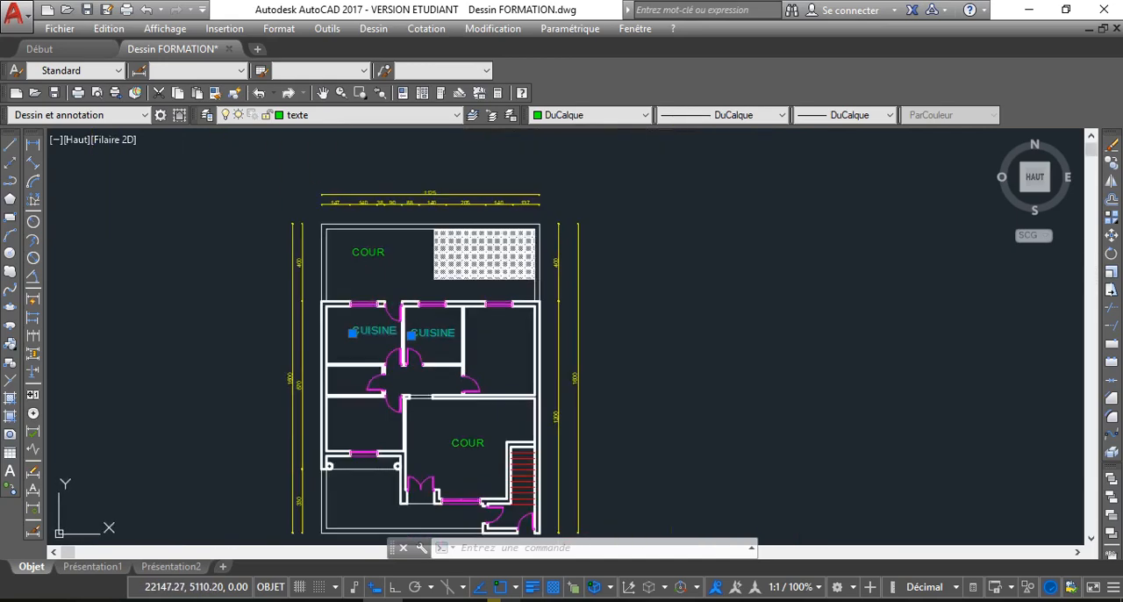
scroll(421, 345, up, 2)
scroll(421, 345, up, 2)
scroll(392, 304, down, 2)
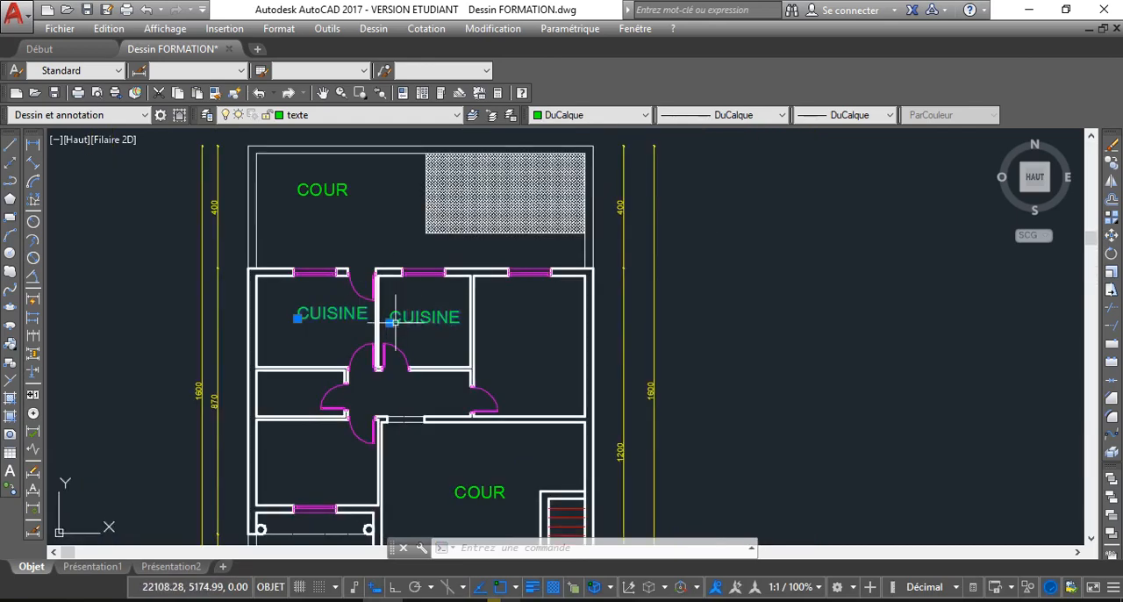
click(435, 322)
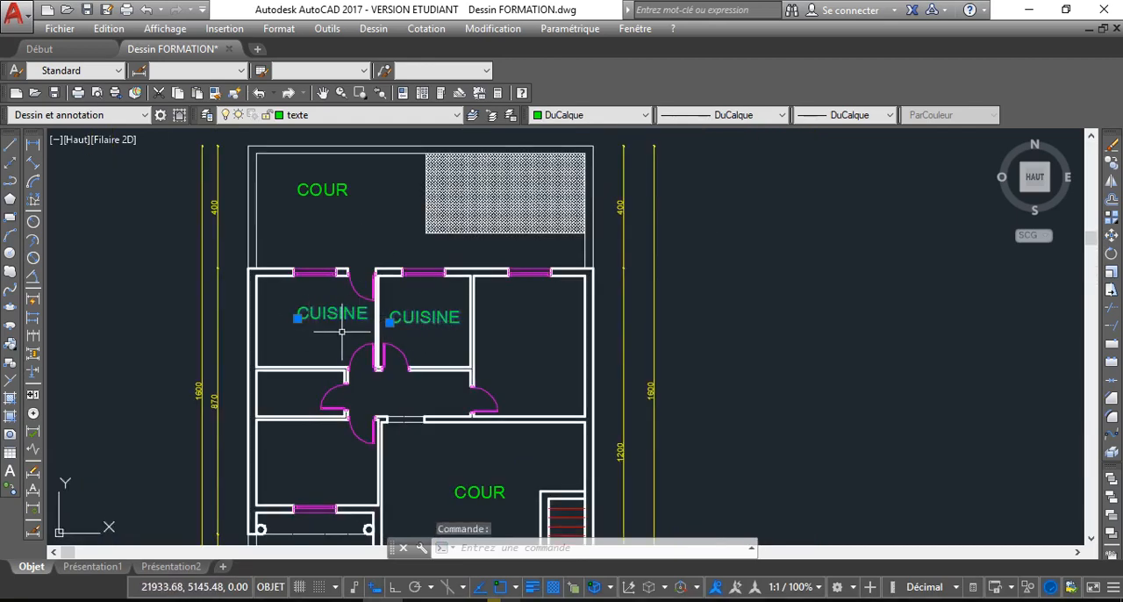
key(Escape)
Change the upper-middle room's label to CHAMBRE and end the text editing
scroll(417, 332, up, 4)
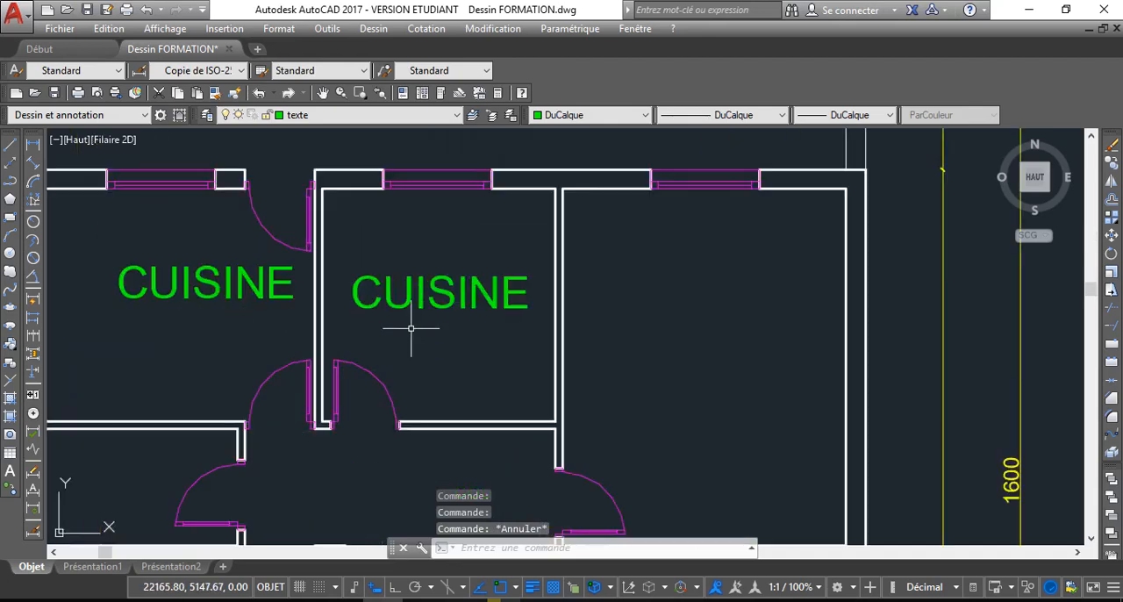
click(421, 304)
double_click(449, 307)
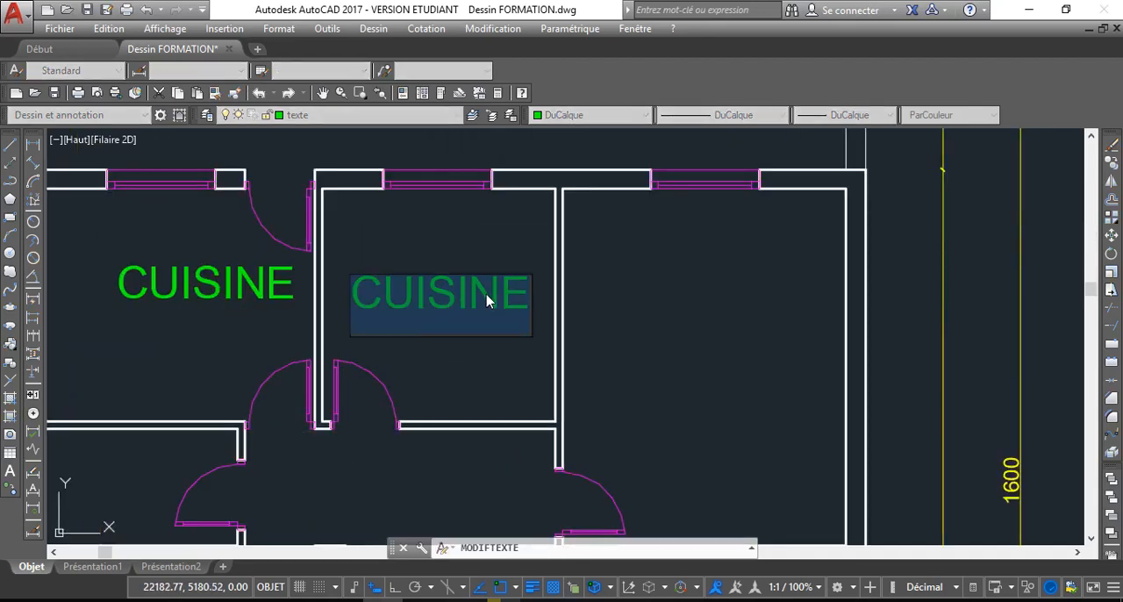
text(CHA)
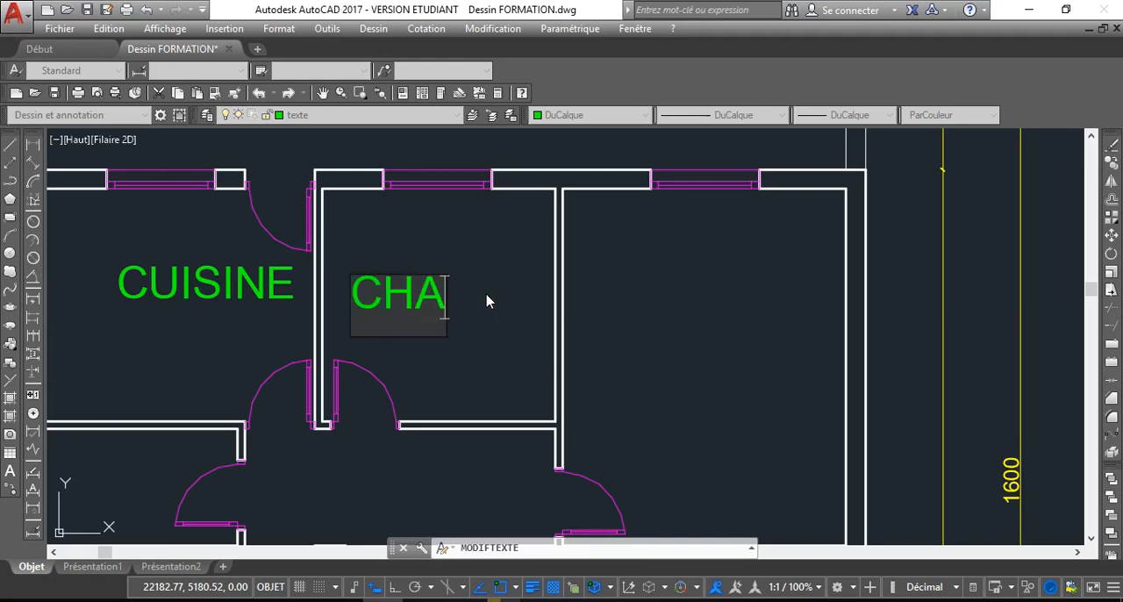
text(MBRE)
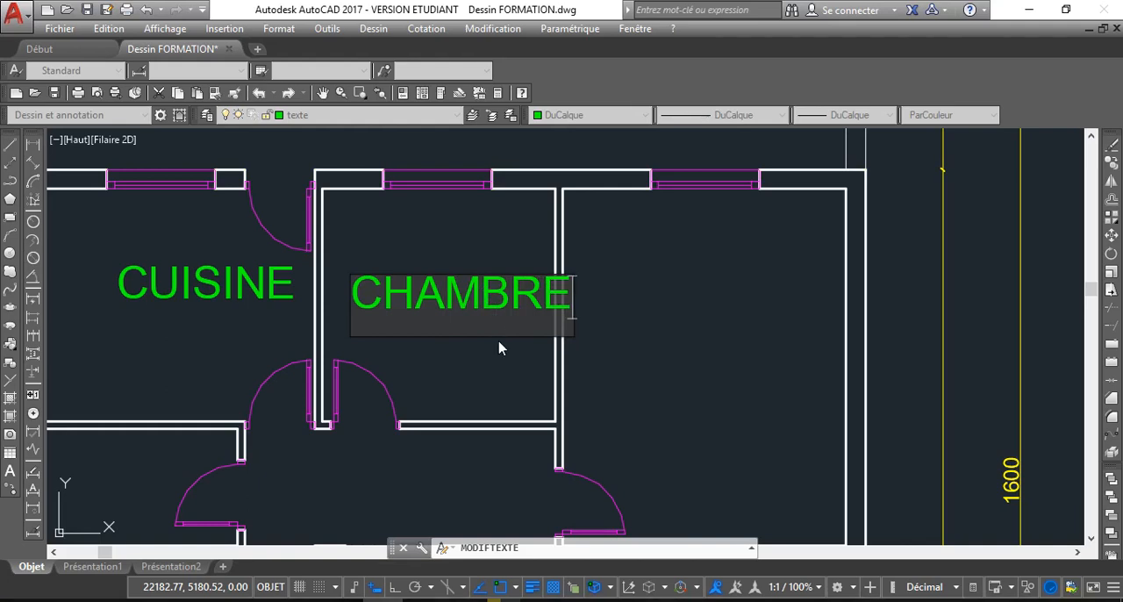
key(Return)
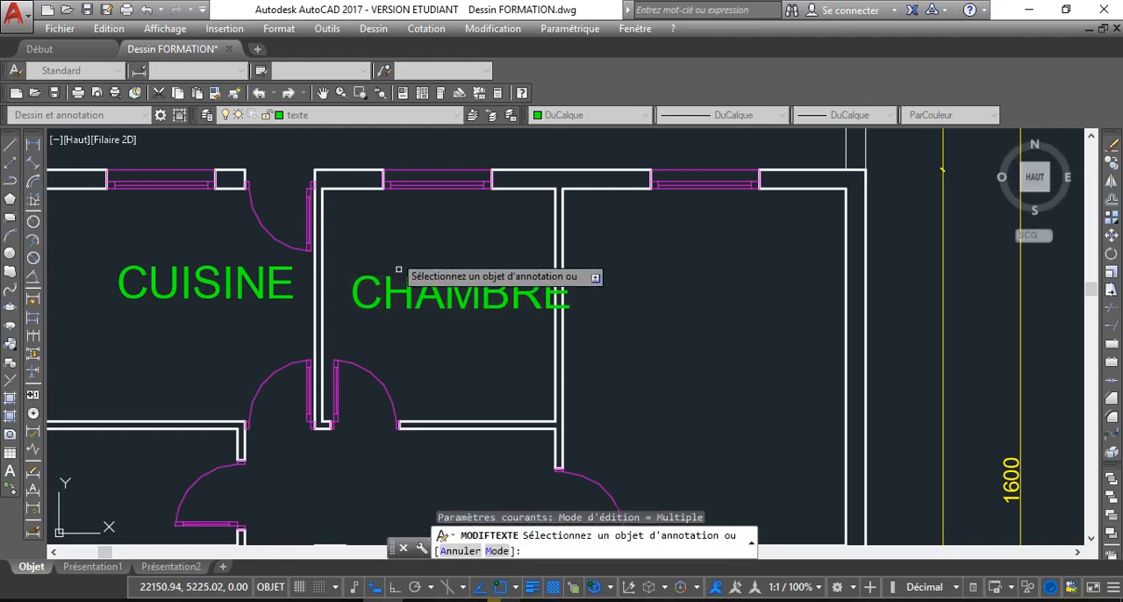
key(Escape)
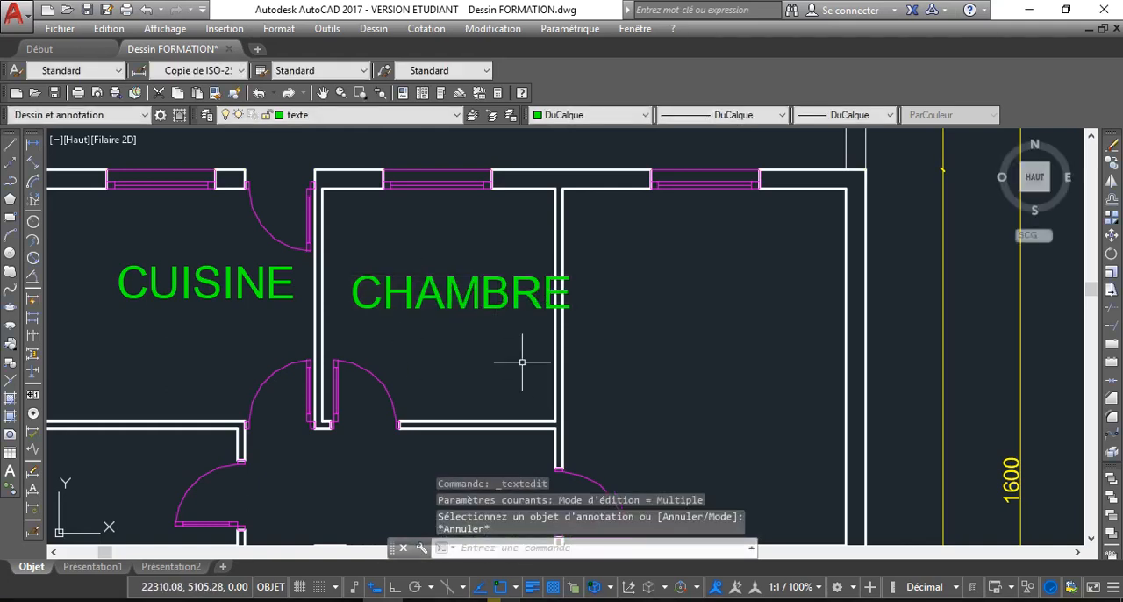
Shift the CHAMBRE label slightly left so it fits between the walls of the upper-middle room
click(433, 310)
click(351, 307)
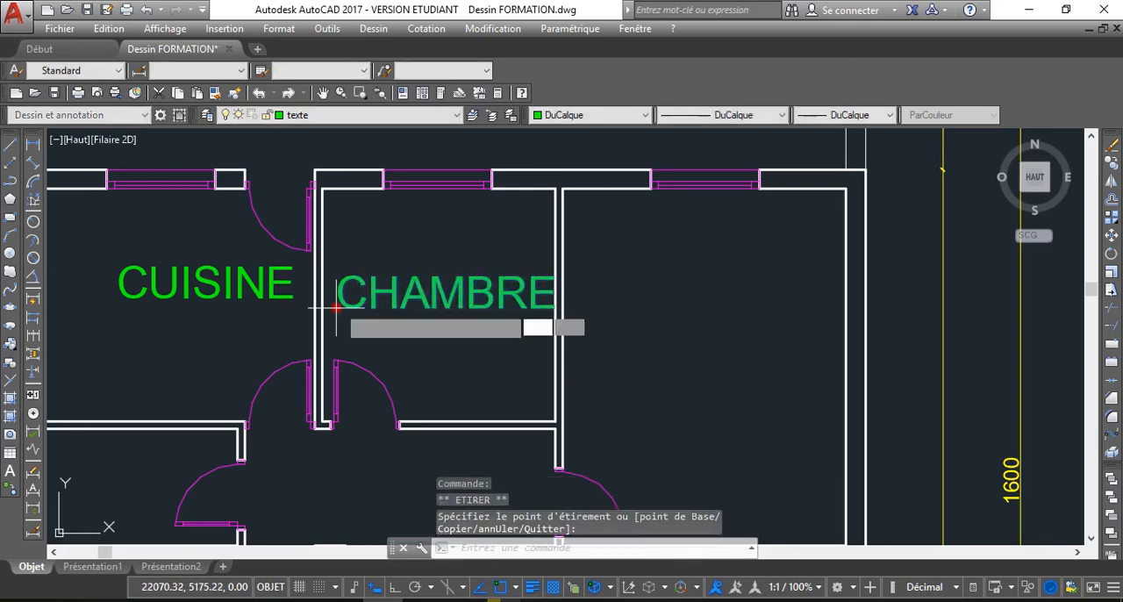
key(Escape)
Change the COUR label in the large lower room to SALON and end the text editing
scroll(439, 326, down, 2)
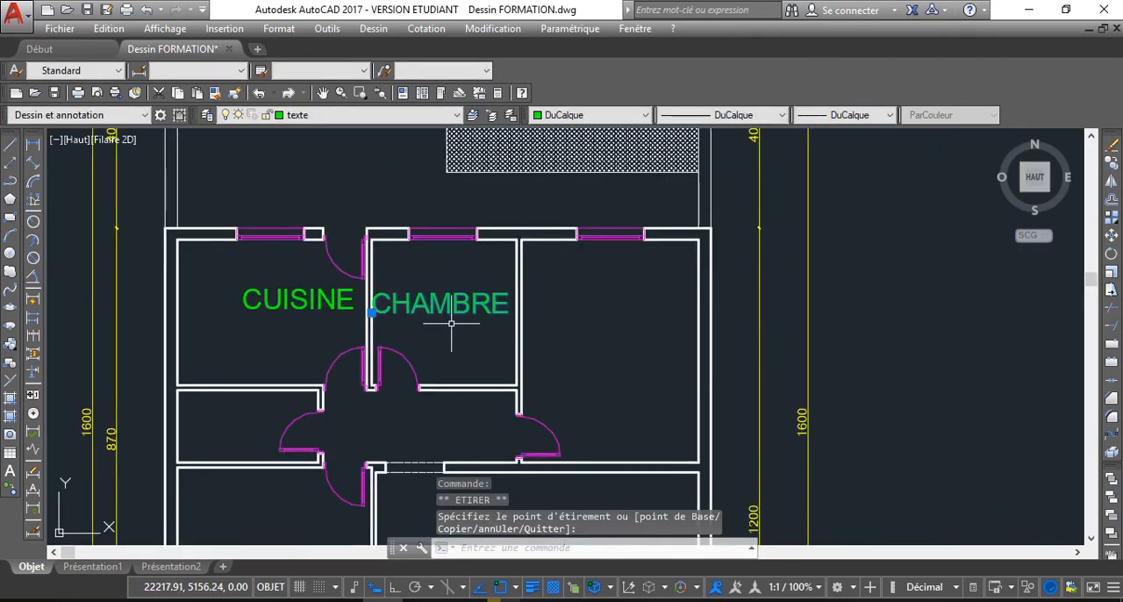
mouse_move(520, 326)
middle_down()
mouse_move(471, 313)
mouse_move(463, 288)
middle_up()
scroll(469, 307, down, 2)
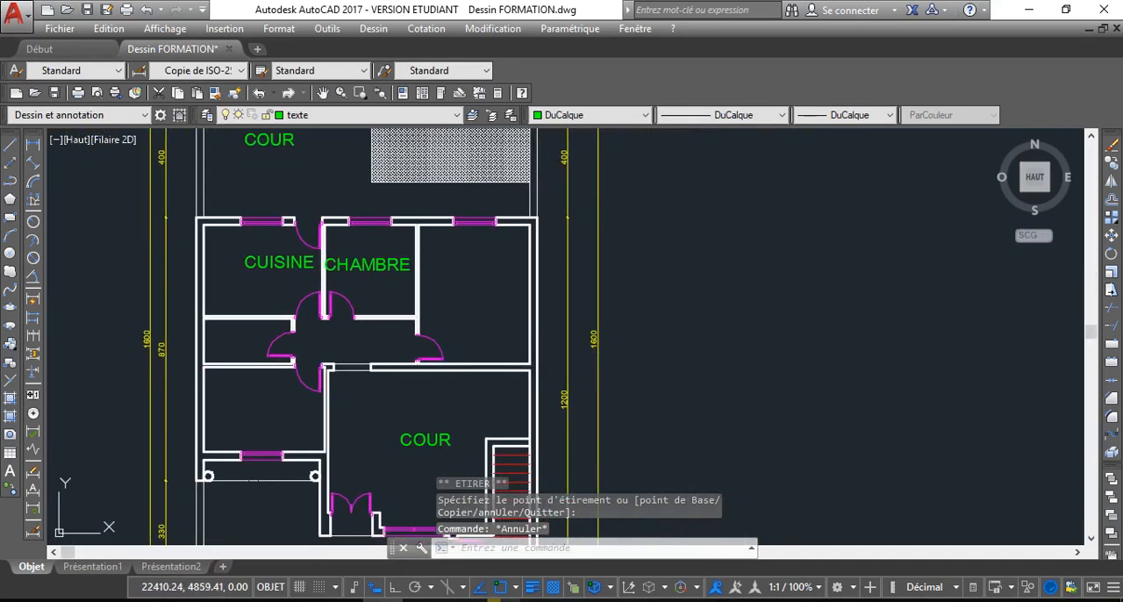
middle_drag(382, 416, 371, 376)
click(389, 406)
double_click(413, 403)
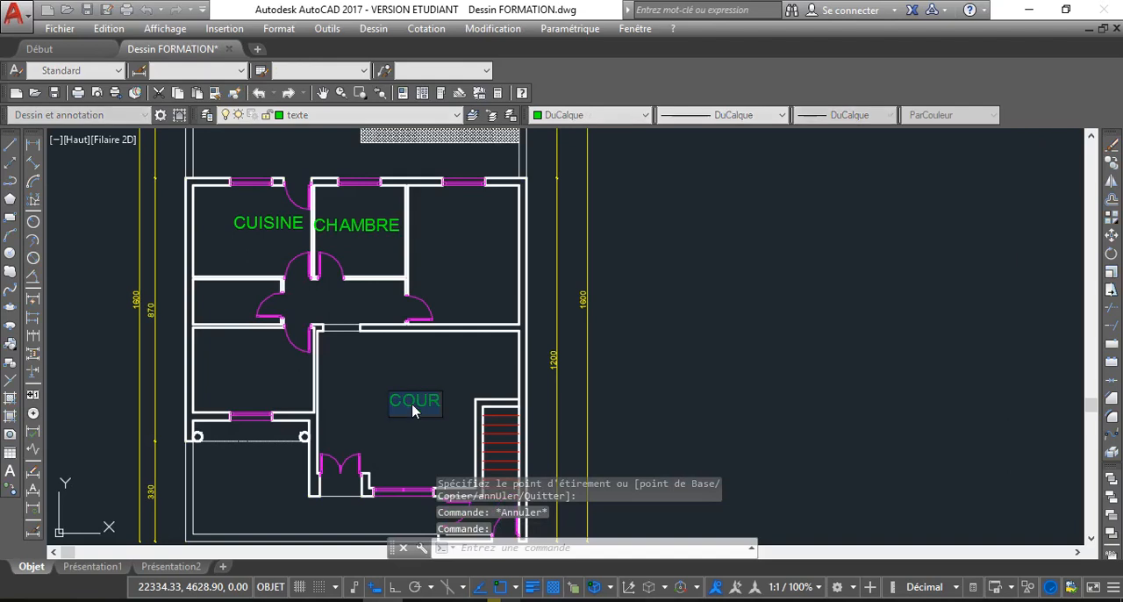
scroll(414, 409, up, 4)
text(SALON)
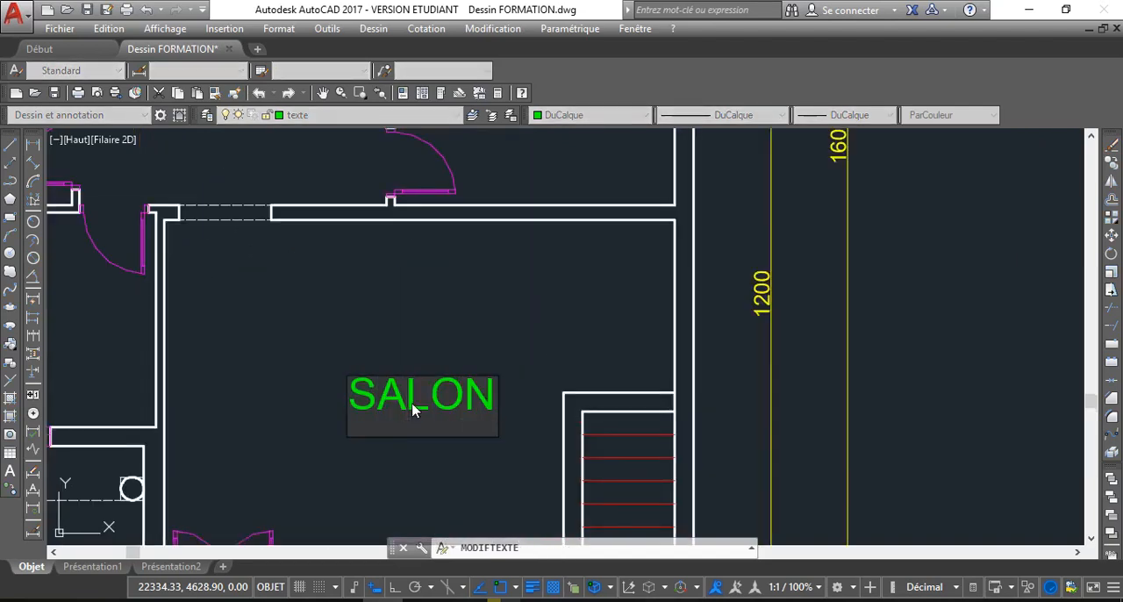
key(Return)
scroll(394, 400, down, 6)
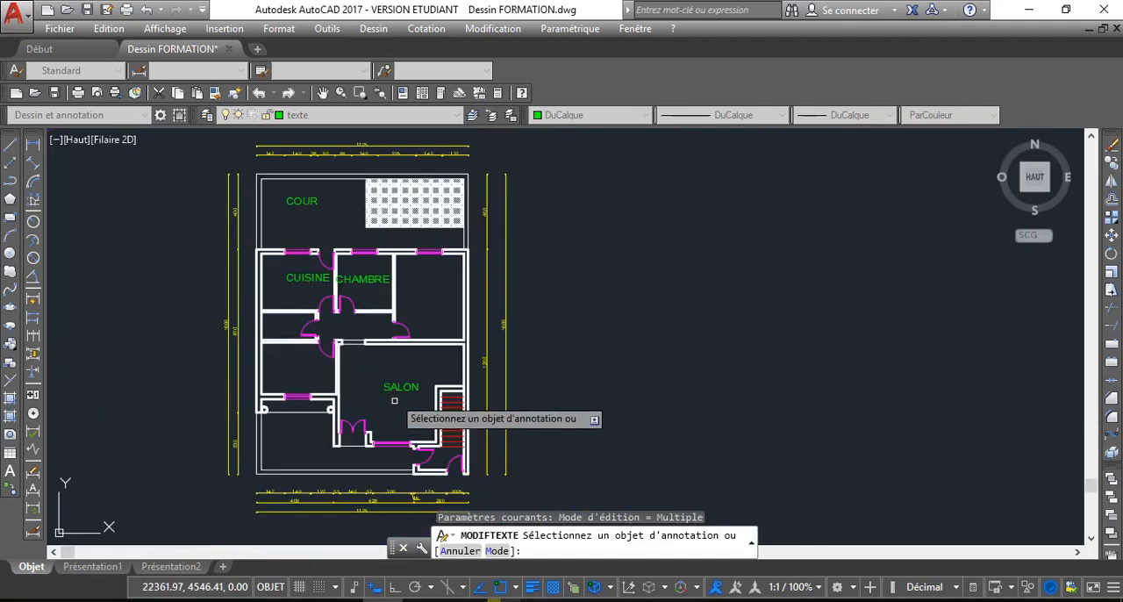
click(440, 314)
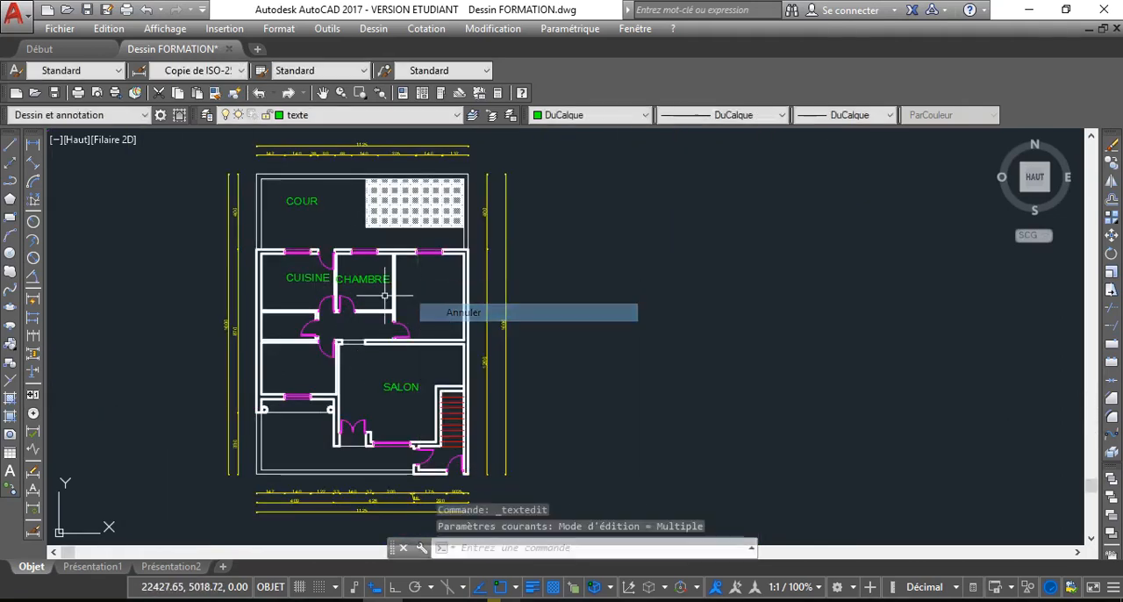
Copy the CHAMBRE label into the upper-right room, the lower-left room, the central hallway and the small room below the kitchen
click(362, 279)
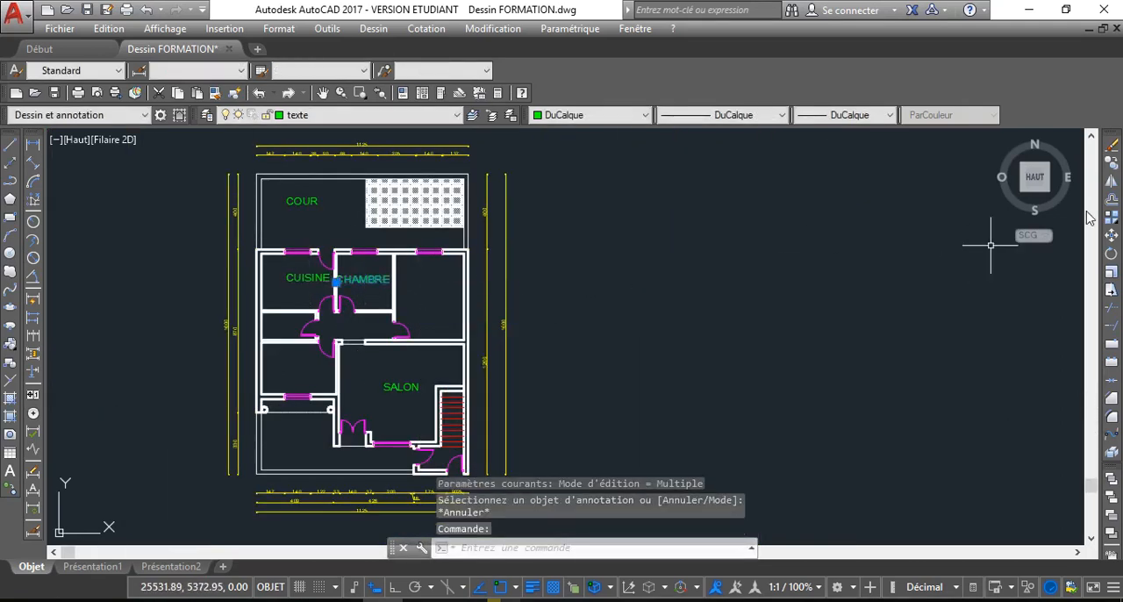
click(1112, 162)
scroll(408, 284, up, 2)
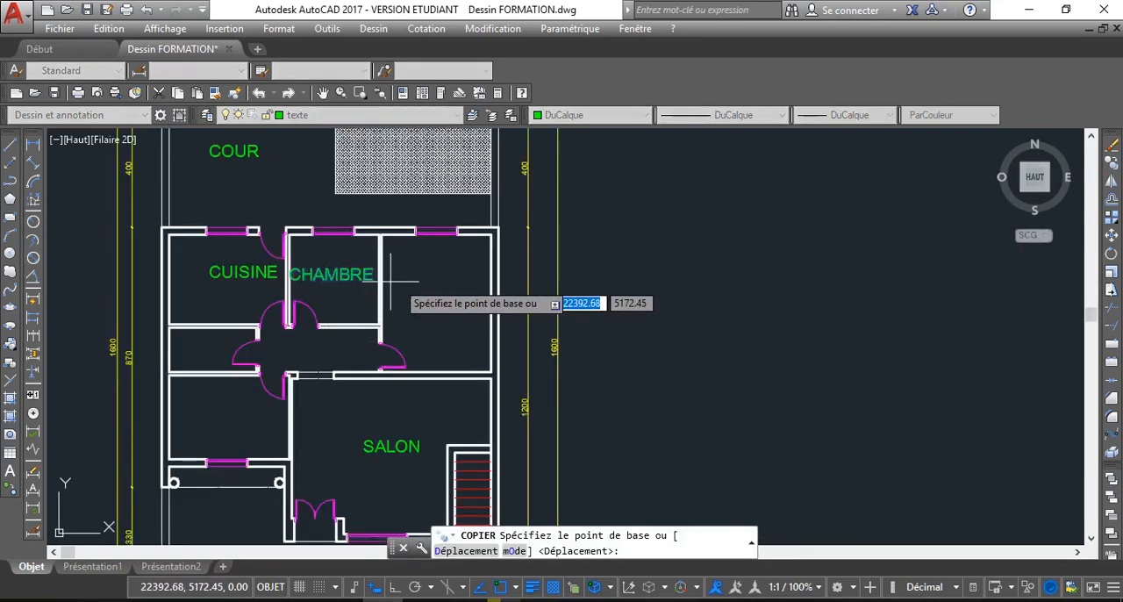
click(353, 275)
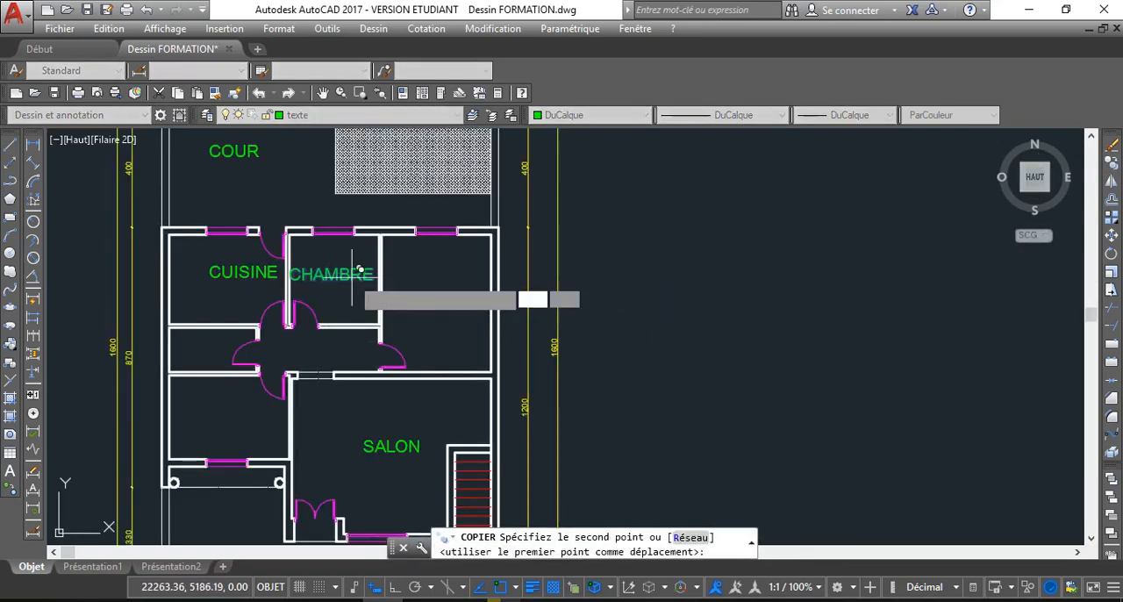
click(462, 304)
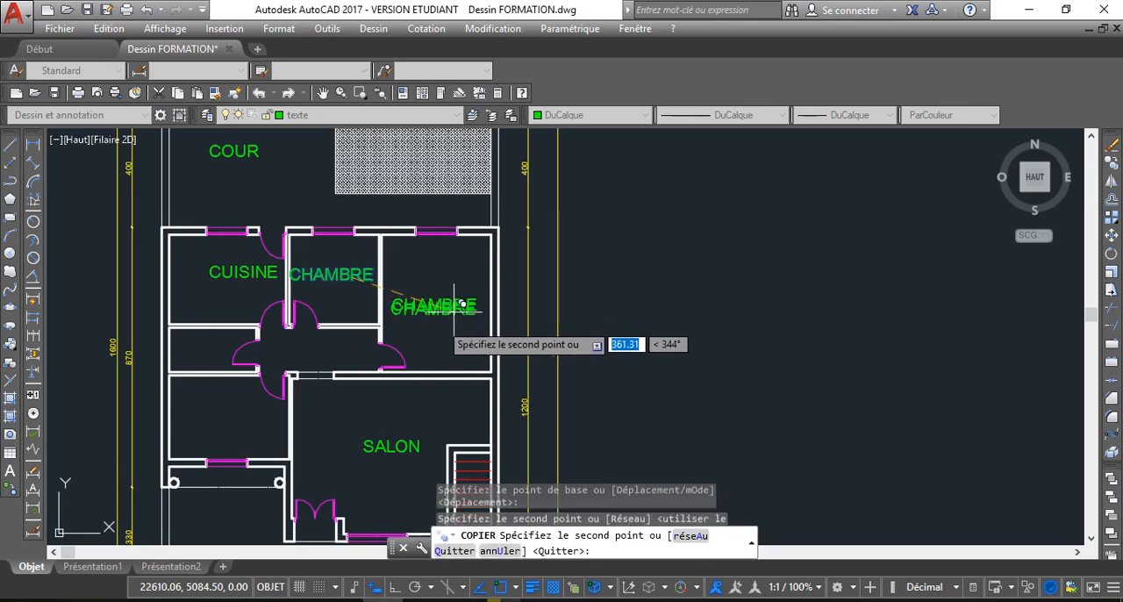
click(245, 416)
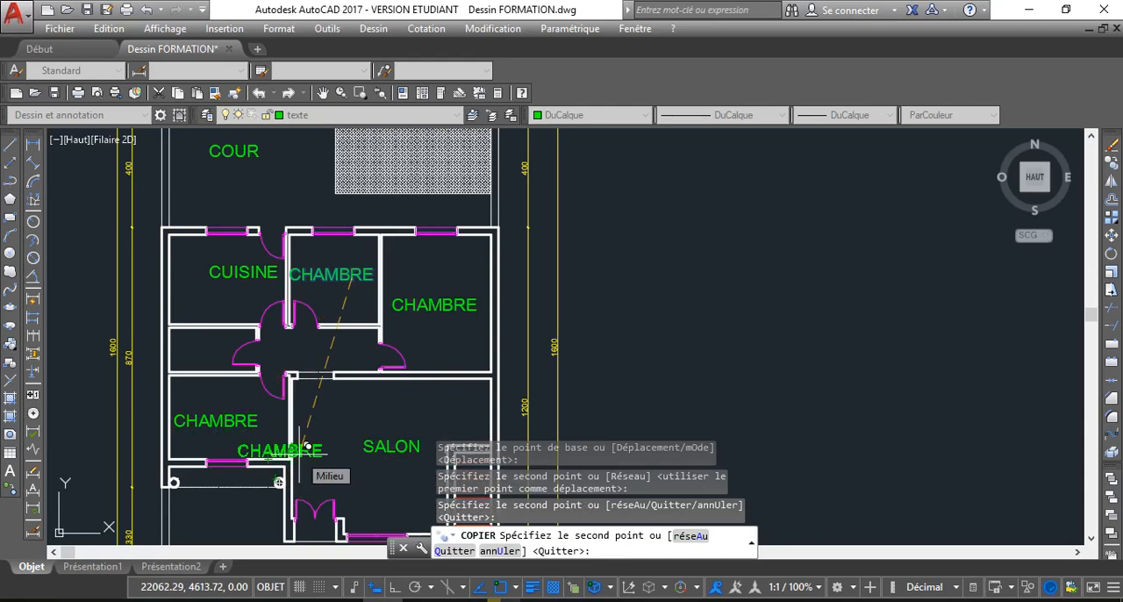
click(340, 357)
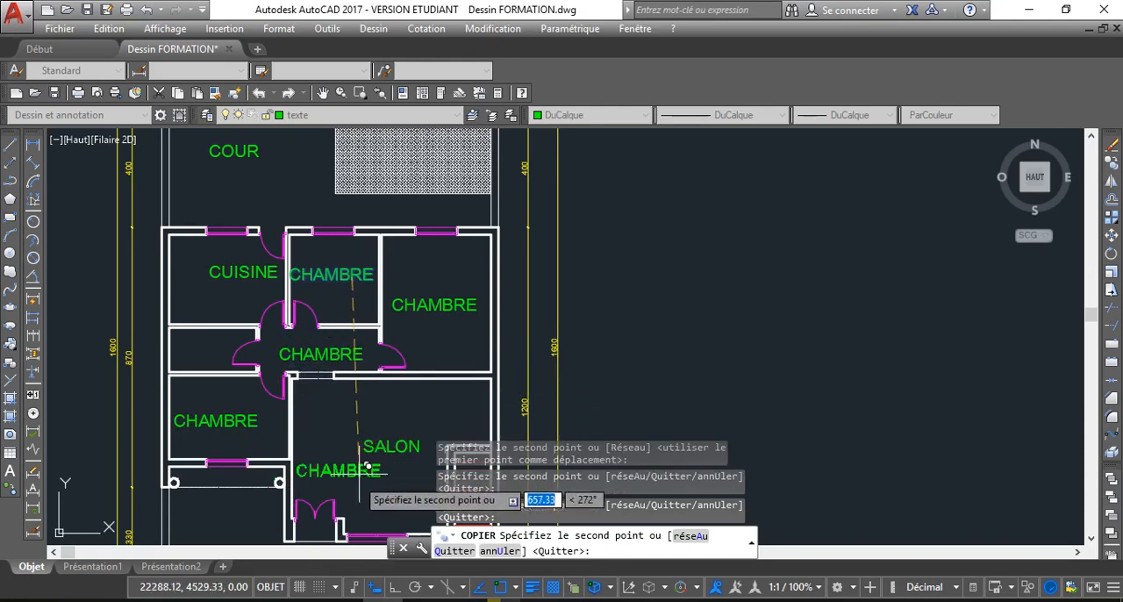
middle_drag(321, 459, 345, 412)
scroll(345, 411, down, 2)
scroll(271, 353, up, 2)
scroll(280, 351, up, 2)
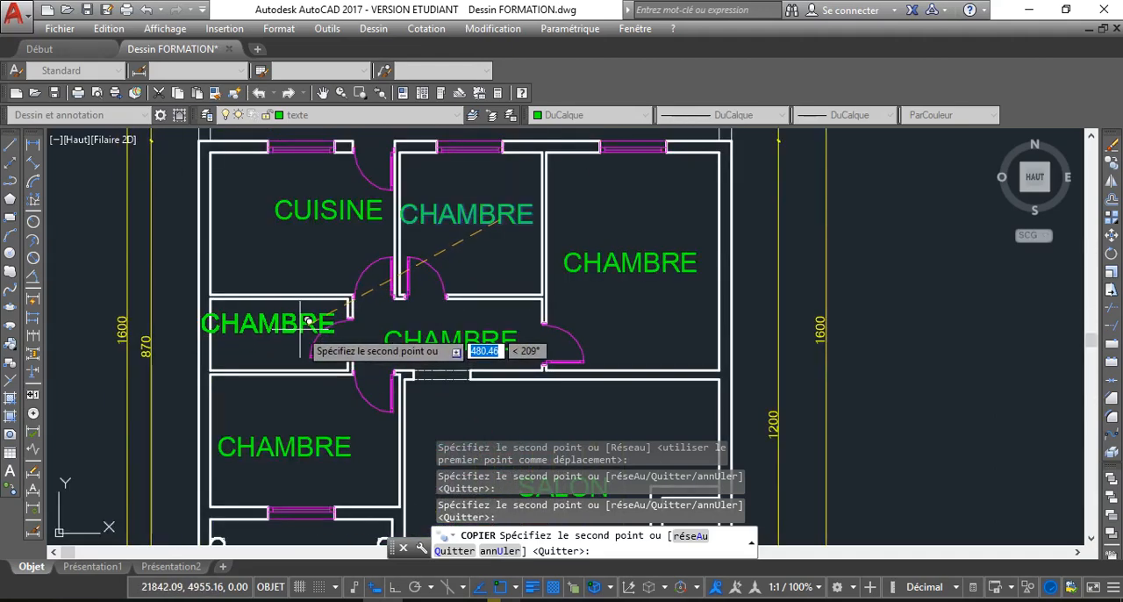
key(Escape)
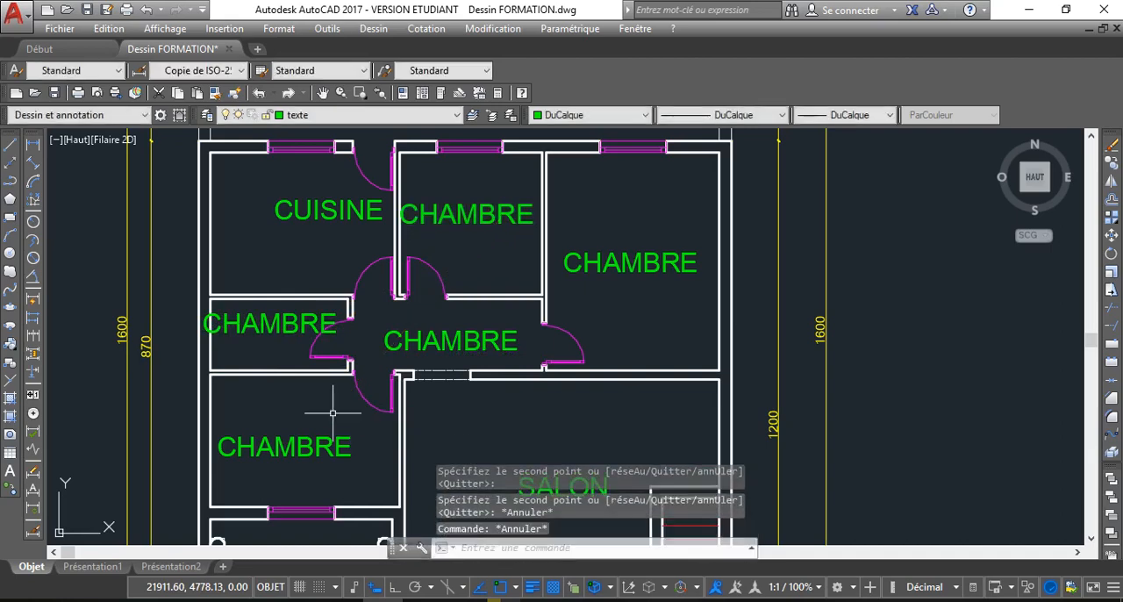
Change the central hallway's label to HALL and end the text editing
double_click(458, 357)
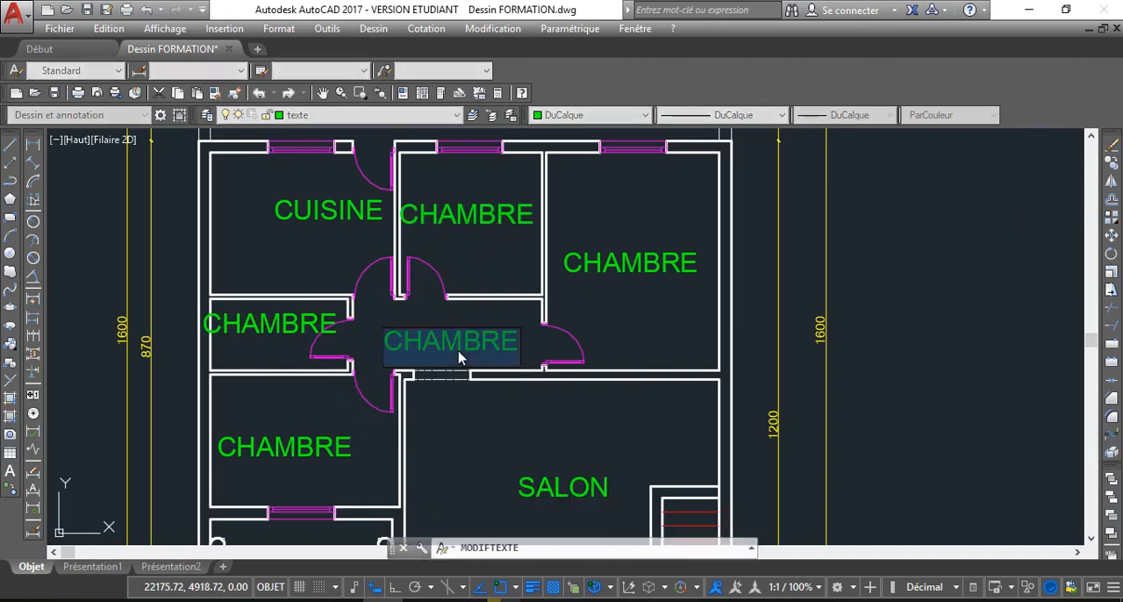
text(HALL)
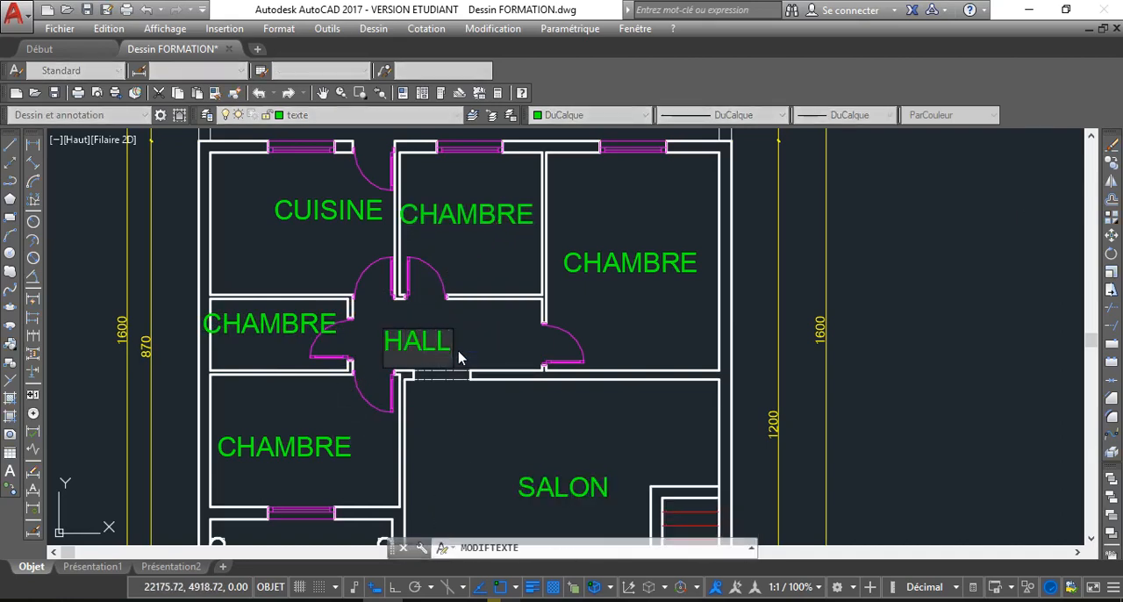
key(Return)
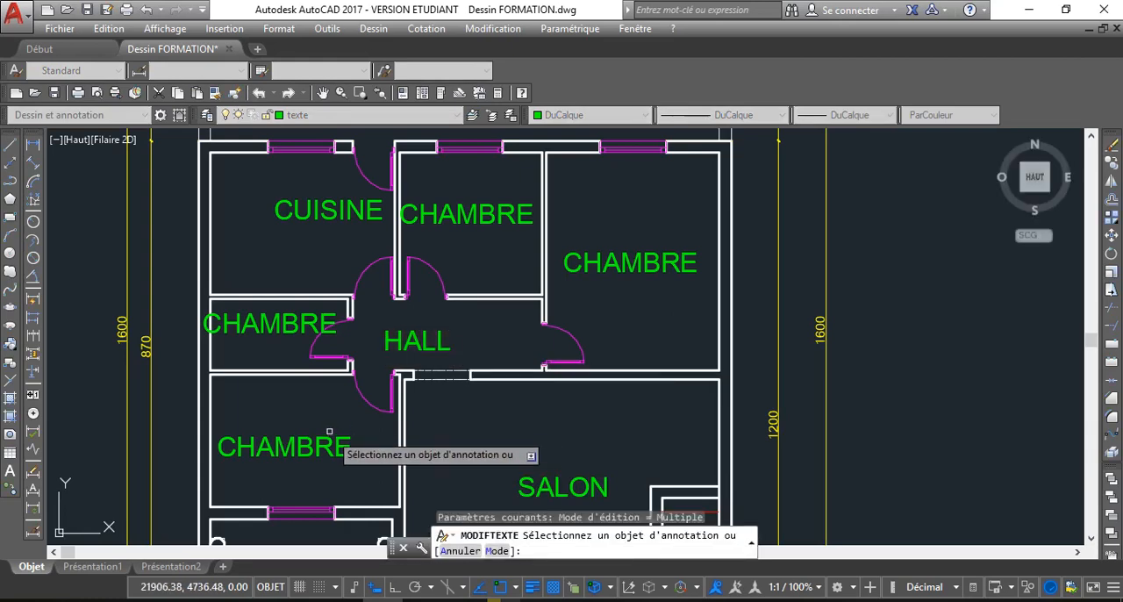
right_click(284, 412)
click(355, 429)
Change the CHAMBRE label in the small room below the kitchen to SDB and end the text editing
double_click(270, 325)
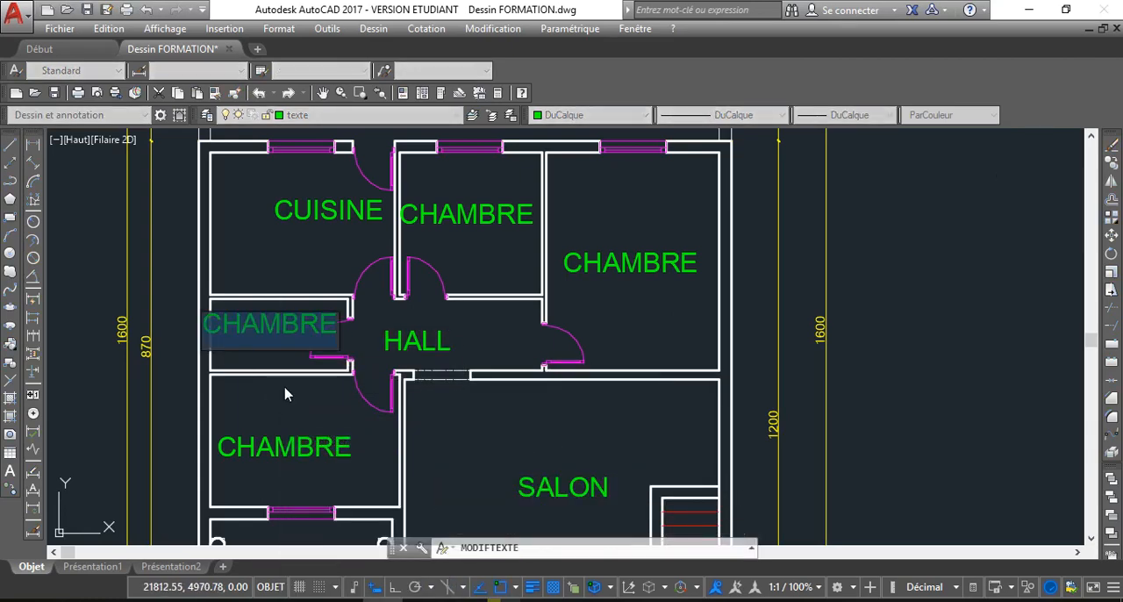
text(SD)
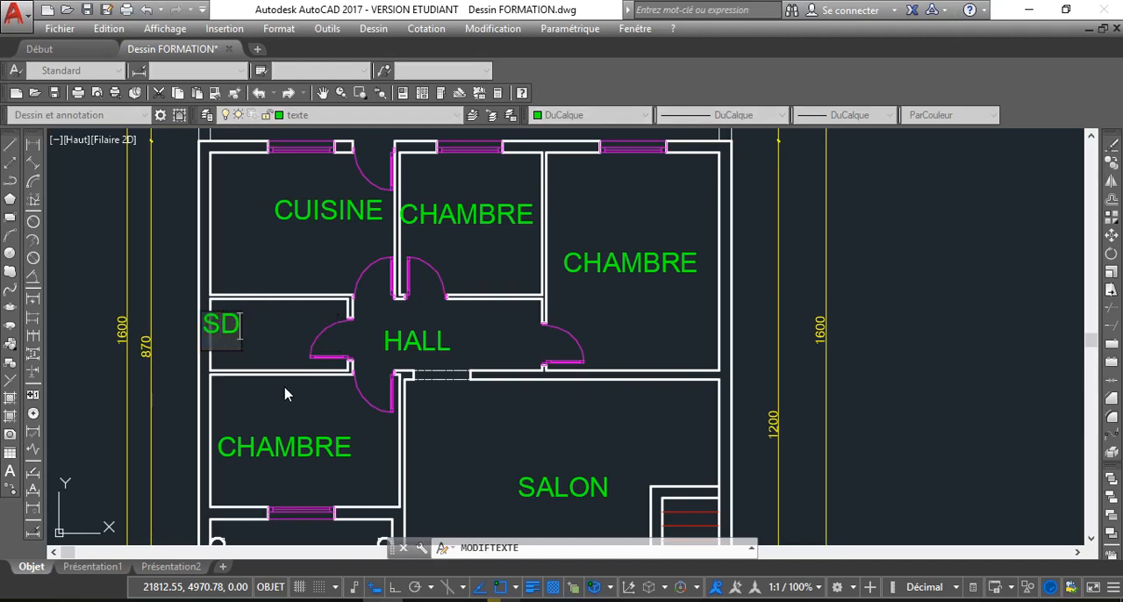
text(B)
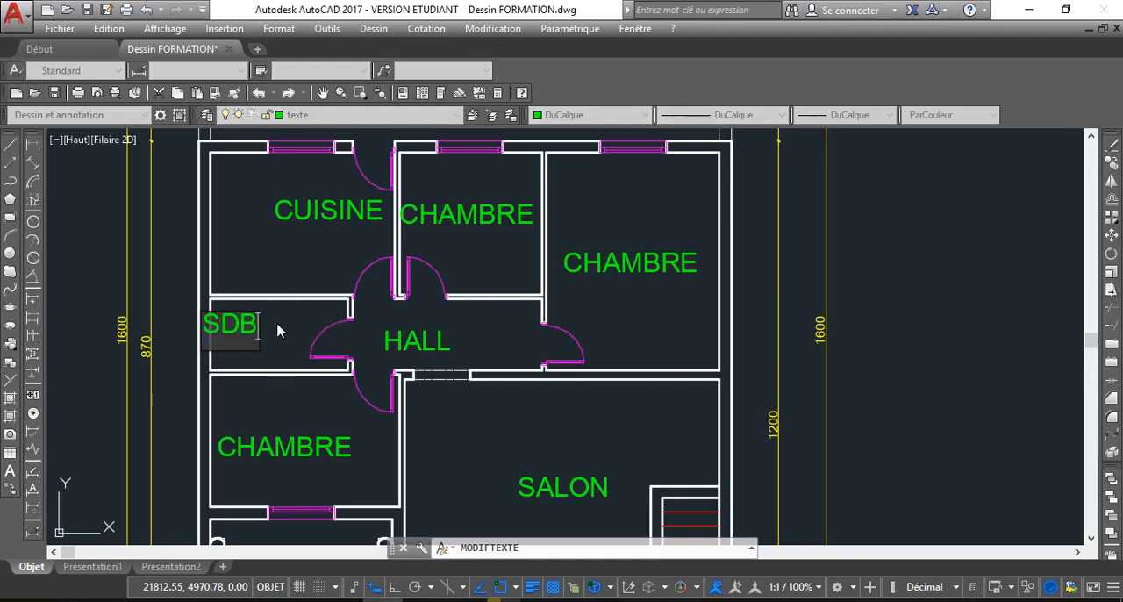
click(278, 330)
right_click(269, 336)
click(294, 363)
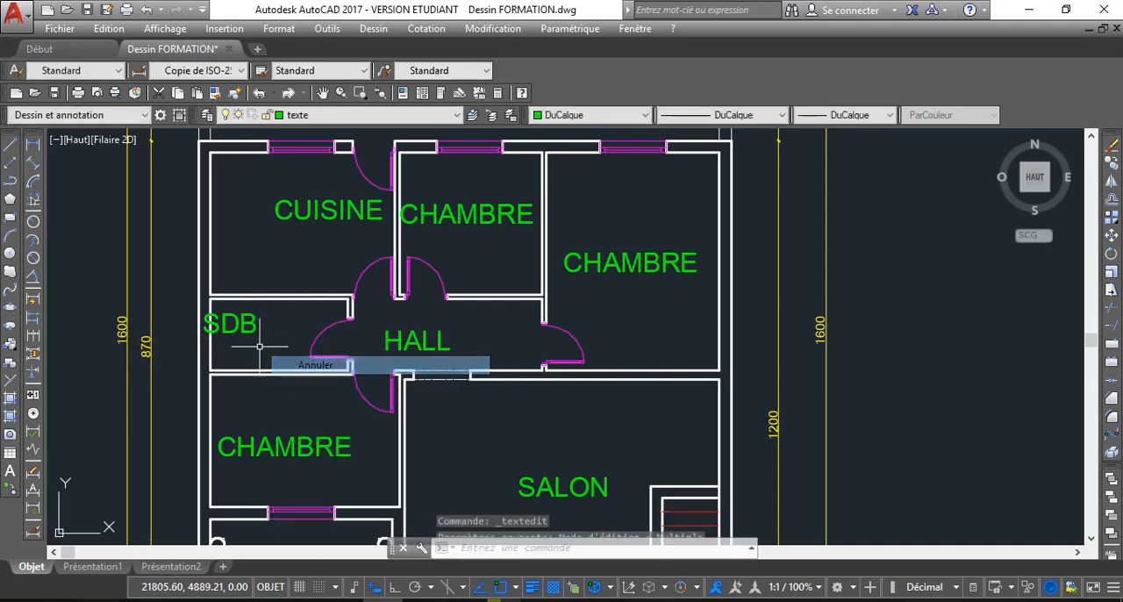
Move the SDB label to the middle of the small room below the kitchen and clear the selection
click(204, 334)
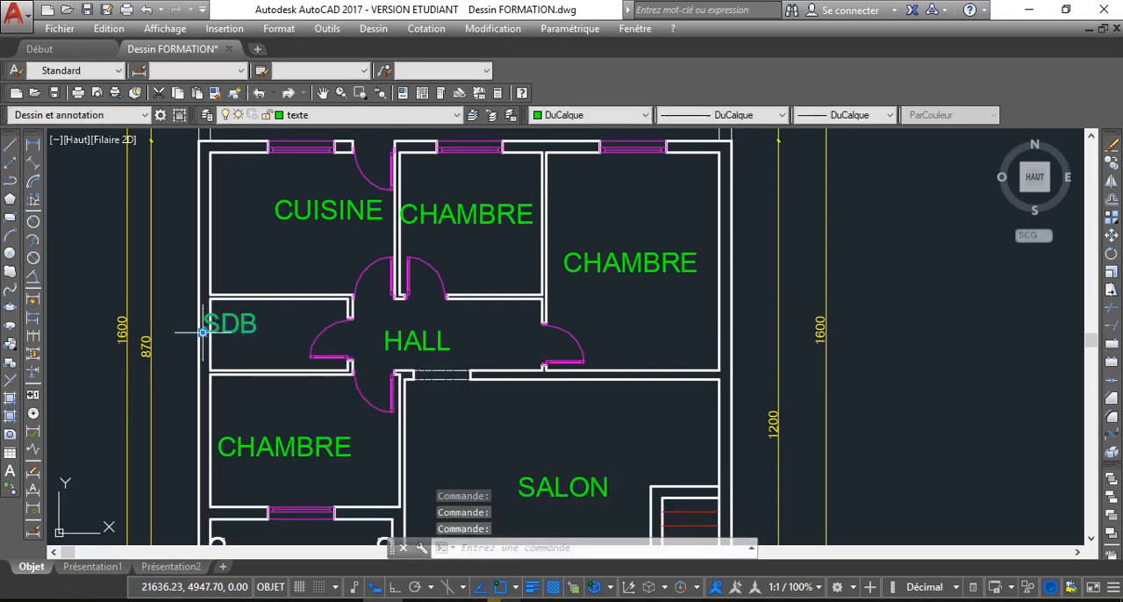
click(203, 332)
click(247, 337)
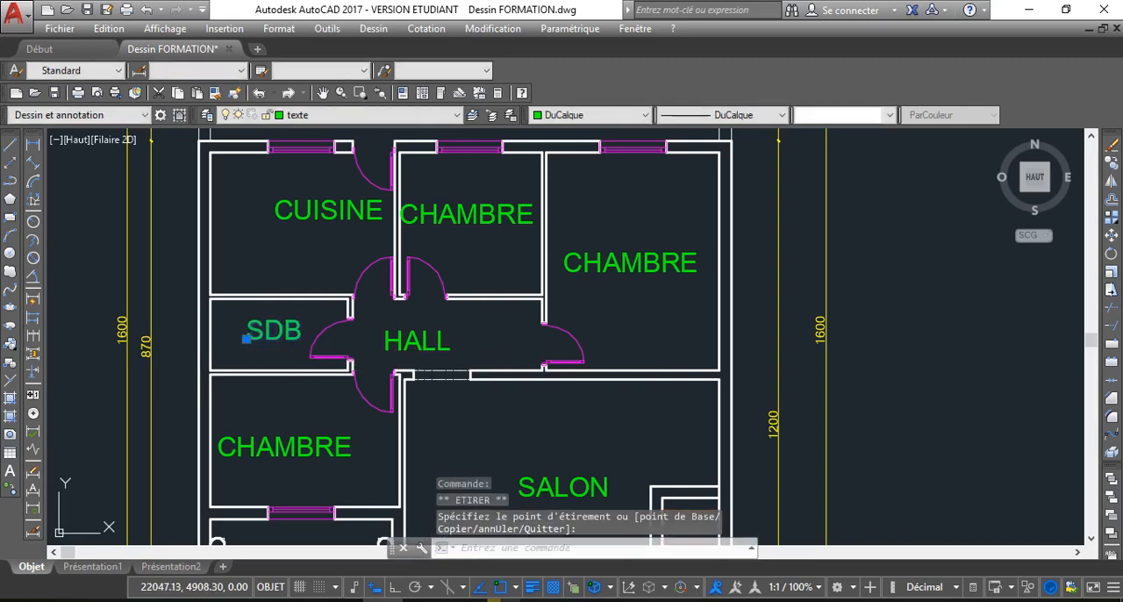
click(418, 343)
key(Escape)
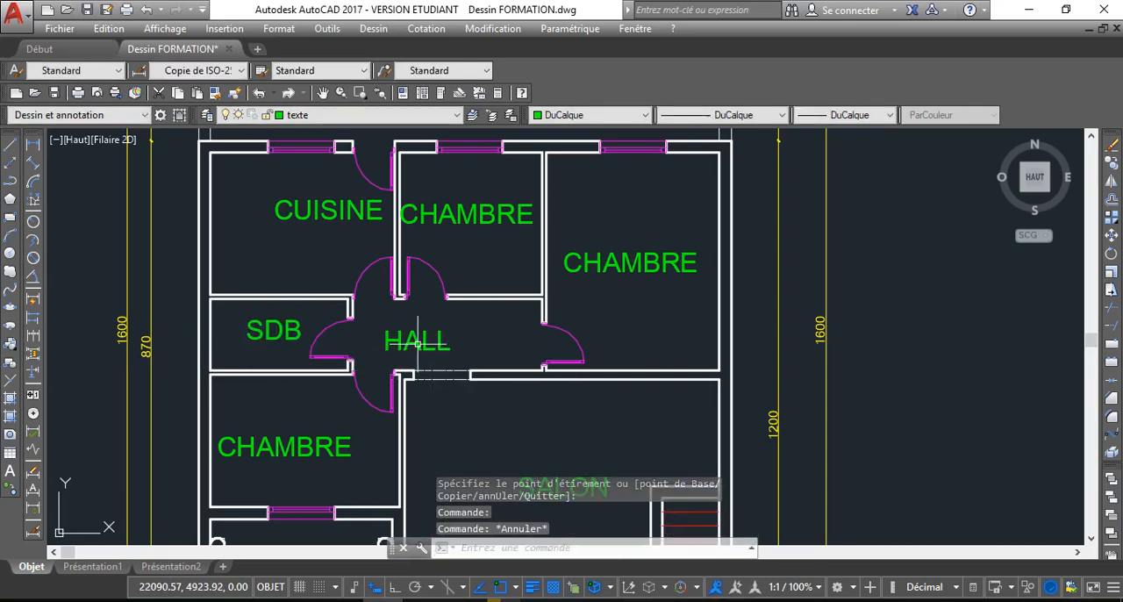
Save the drawing with the completed room labels
scroll(417, 342, down, 5)
middle_drag(450, 344, 408, 335)
scroll(408, 336, up, 2)
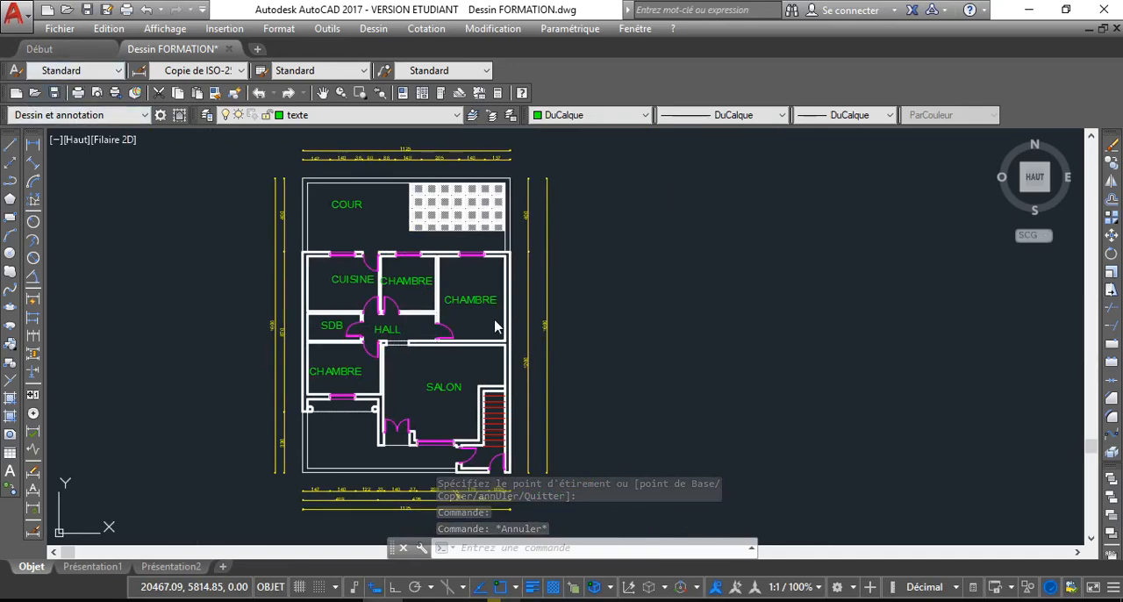
key(ctrl+s)
Examine the room labels and the hatched courtyard area of the finished dimensioned plan
scroll(417, 328, down, 2)
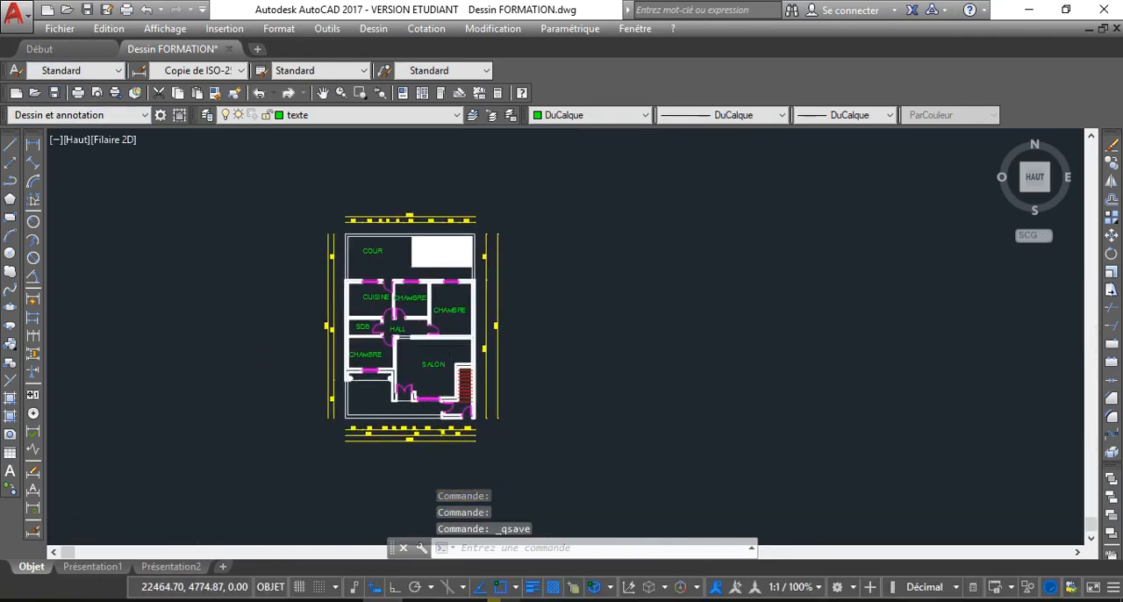
scroll(441, 344, up, 5)
middle_drag(425, 325, 420, 348)
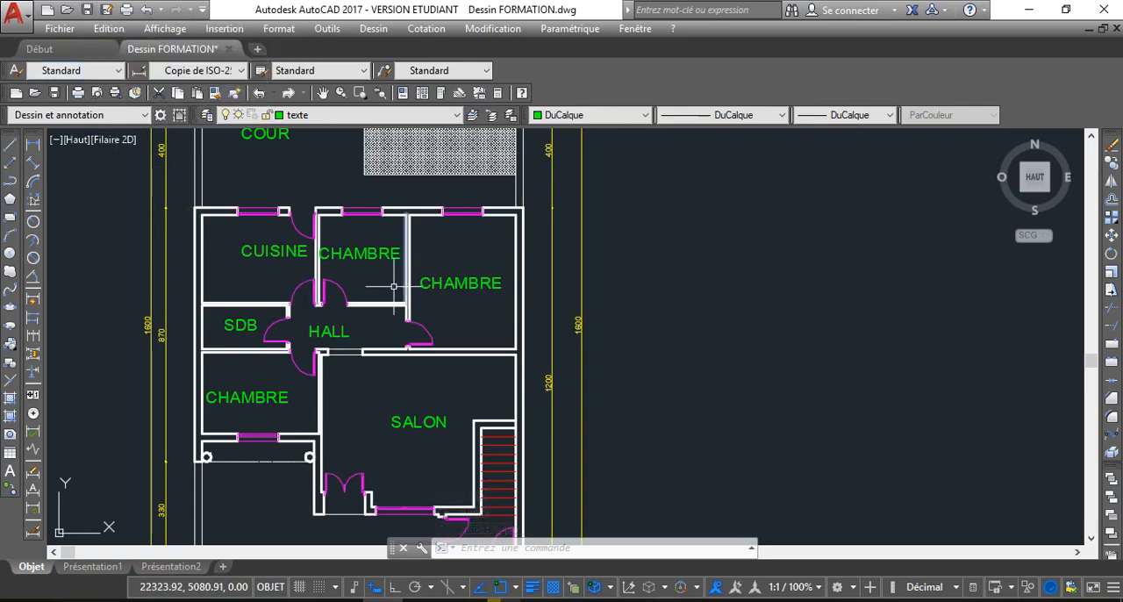
scroll(347, 386, down, 3)
middle_drag(396, 434, 379, 458)
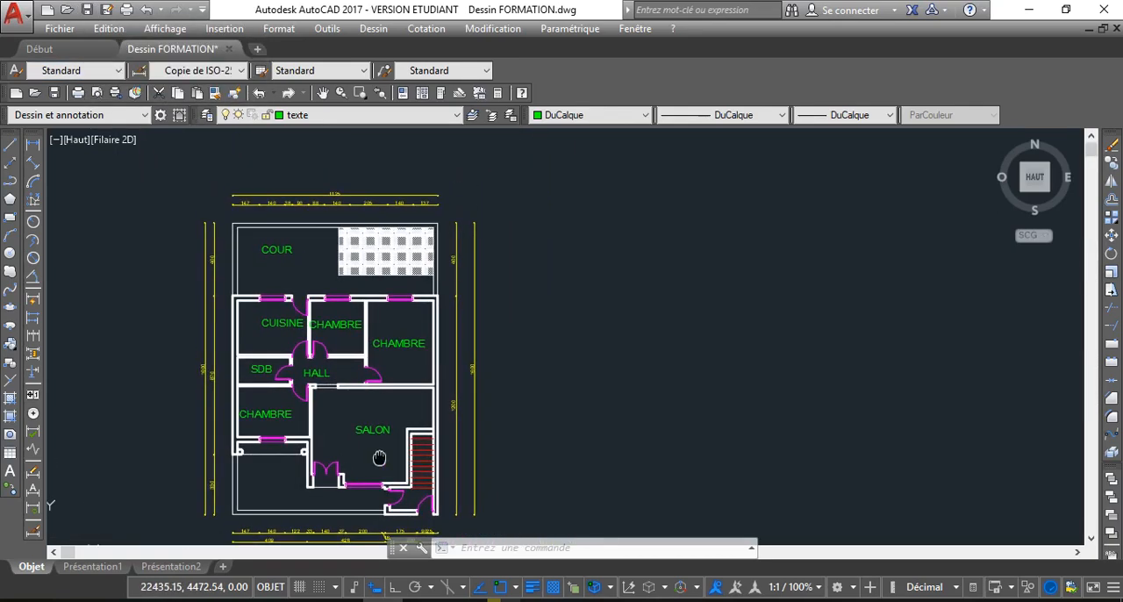
scroll(378, 286, up, 3)
scroll(370, 246, up, 5)
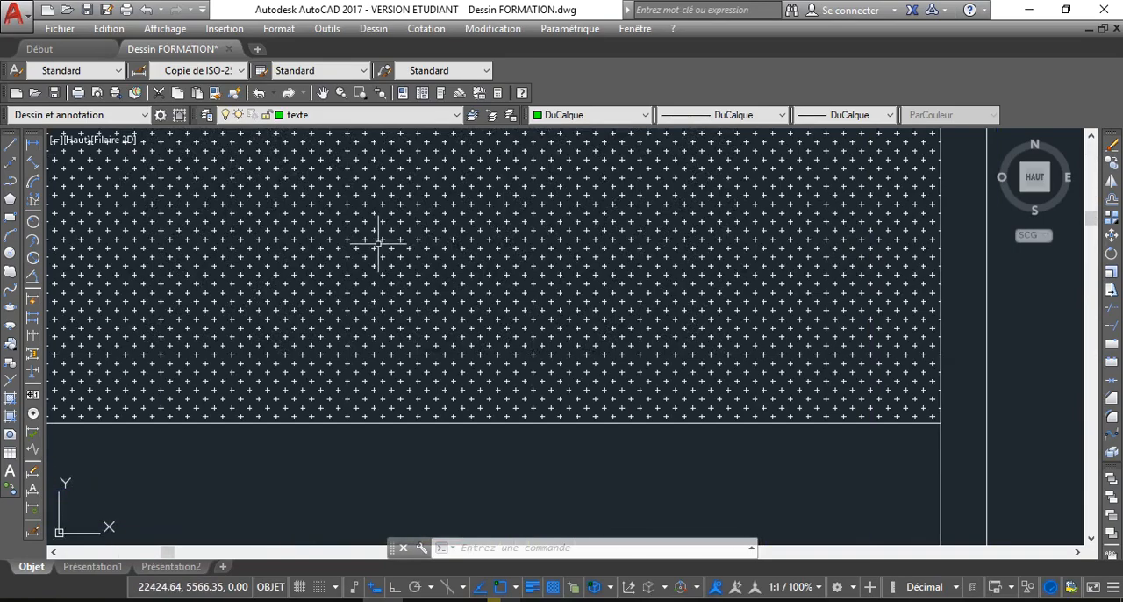
scroll(377, 243, down, 3)
mouse_move(401, 334)
middle_down()
mouse_move(404, 257)
mouse_move(352, 294)
middle_up()
Compare the labelled, dimensioned plan with the unlabelled copy beside it
scroll(399, 345, down, 2)
scroll(353, 294, down, 1)
middle_drag(384, 347, 344, 318)
scroll(528, 340, down, 1)
middle_drag(528, 339, 341, 334)
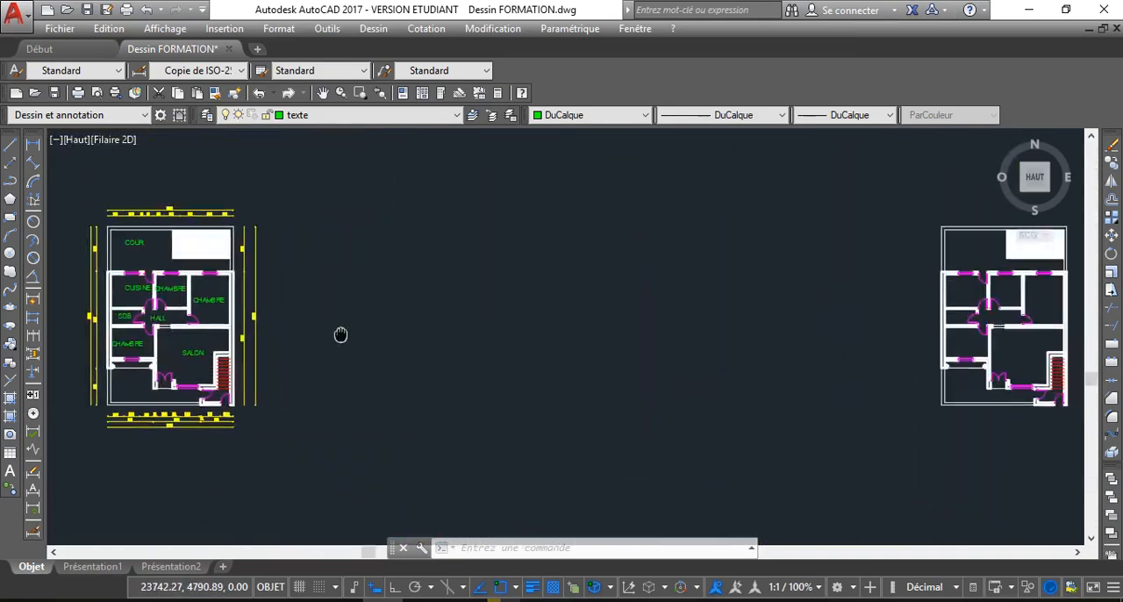
scroll(341, 333, down, 1)
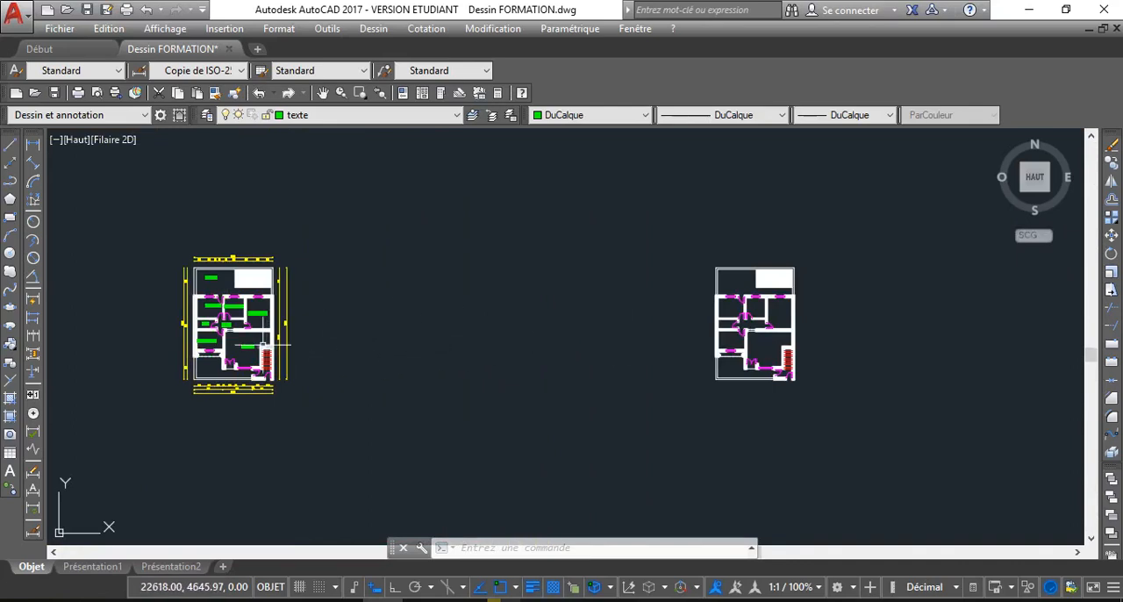
scroll(299, 334, up, 2)
scroll(236, 349, up, 2)
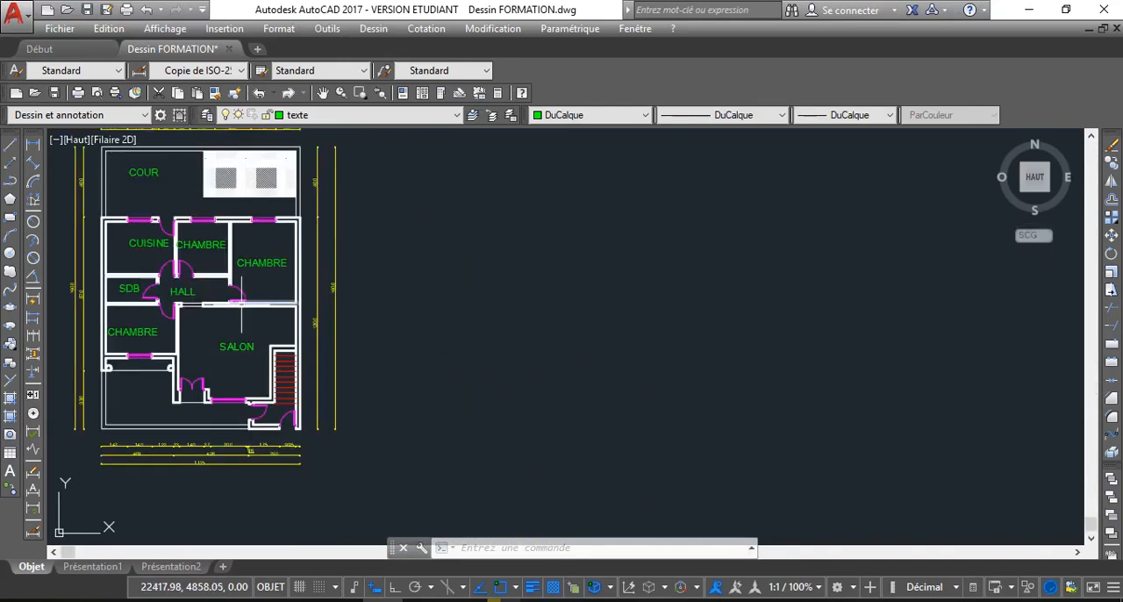
middle_drag(241, 309, 254, 333)
scroll(263, 316, up, 3)
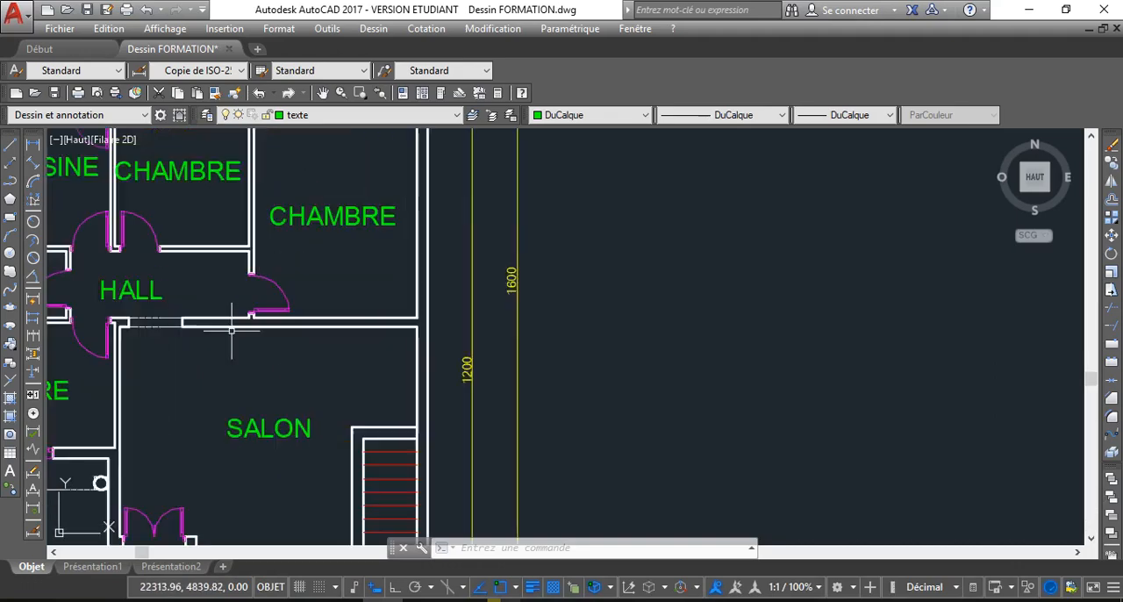
scroll(233, 318, up, 1)
scroll(211, 331, down, 3)
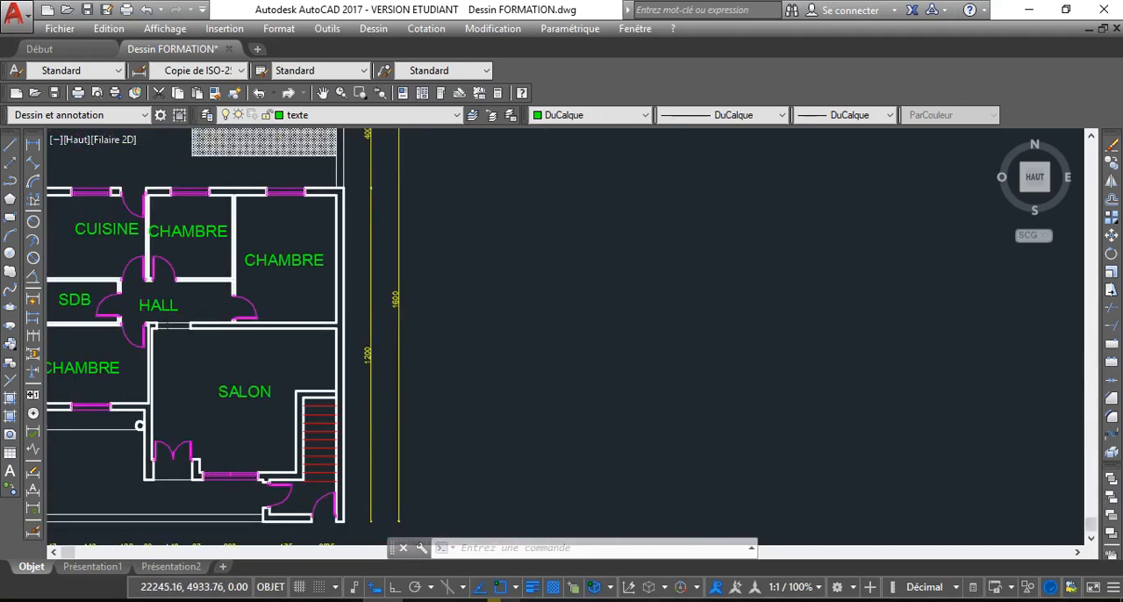
scroll(215, 318, down, 3)
mouse_move(527, 348)
middle_down()
mouse_move(376, 336)
mouse_move(471, 334)
middle_up()
scroll(468, 336, down, 1)
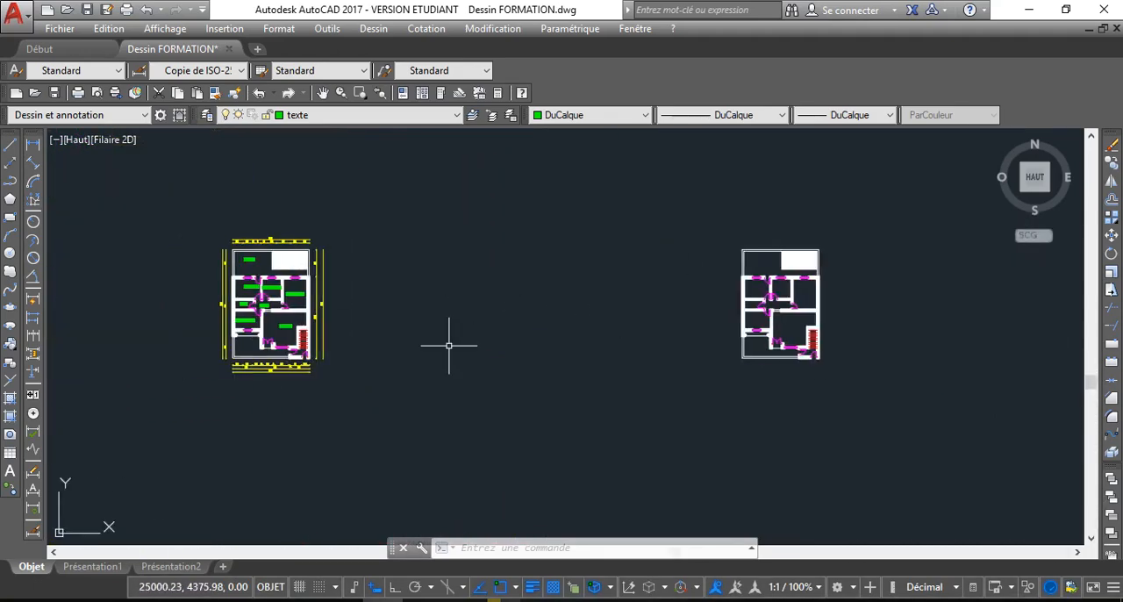
scroll(274, 358, up, 1)
middle_drag(275, 353, 288, 327)
scroll(301, 320, up, 1)
scroll(538, 326, down, 1)
Delete the hatch from the courtyard rectangle of the unlabelled plan copy
middle_drag(530, 327, 207, 355)
scroll(207, 357, down, 1)
middle_drag(505, 350, 315, 337)
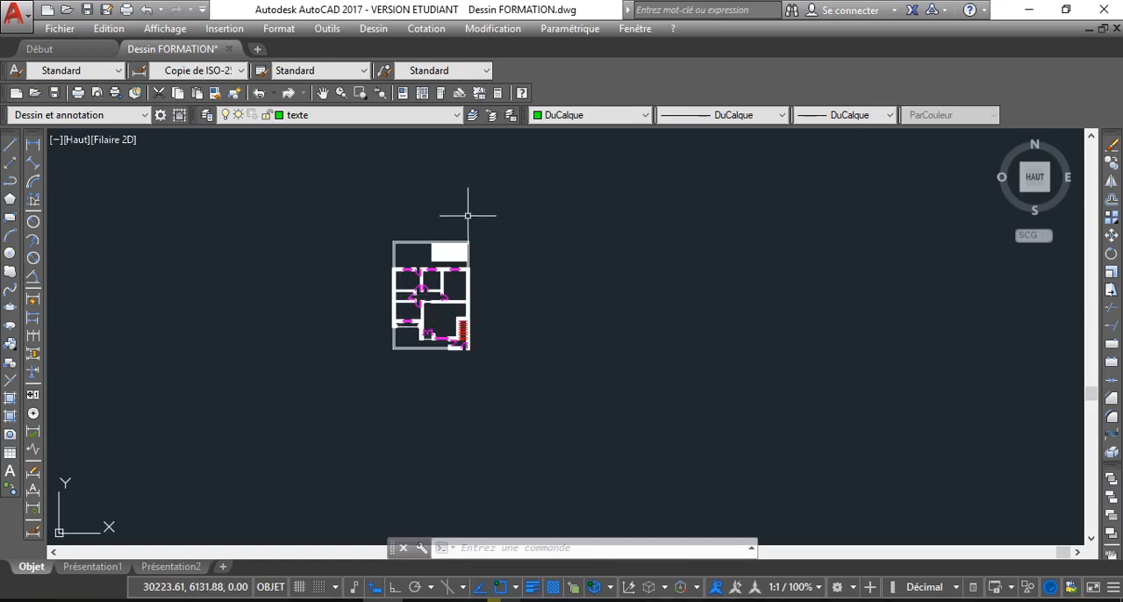
scroll(467, 215, up, 6)
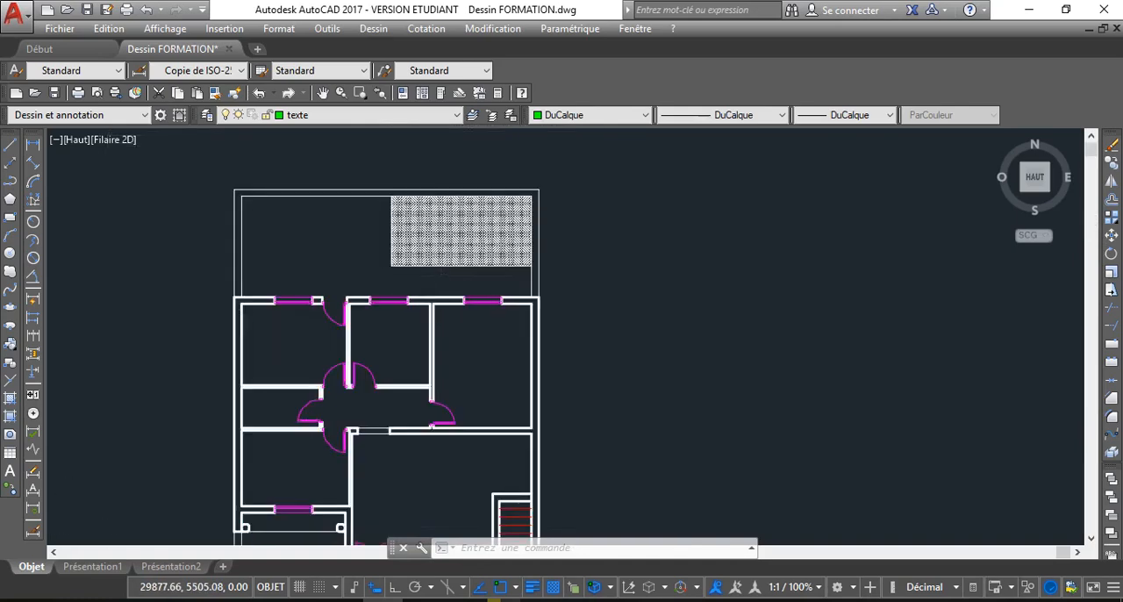
scroll(477, 205, down, 2)
scroll(431, 251, up, 5)
click(421, 263)
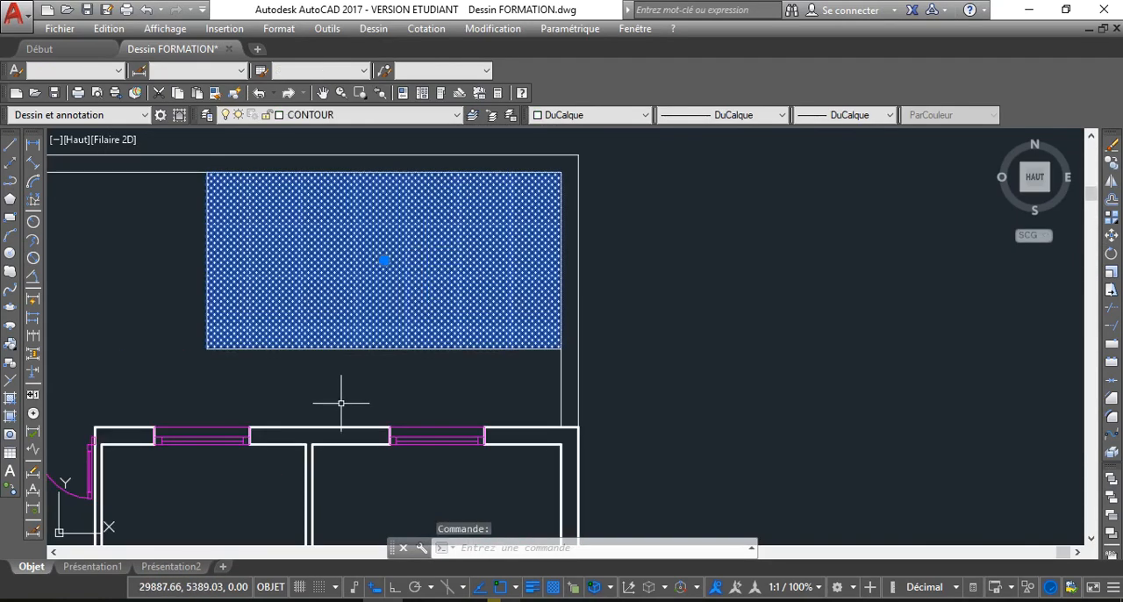
key(Delete)
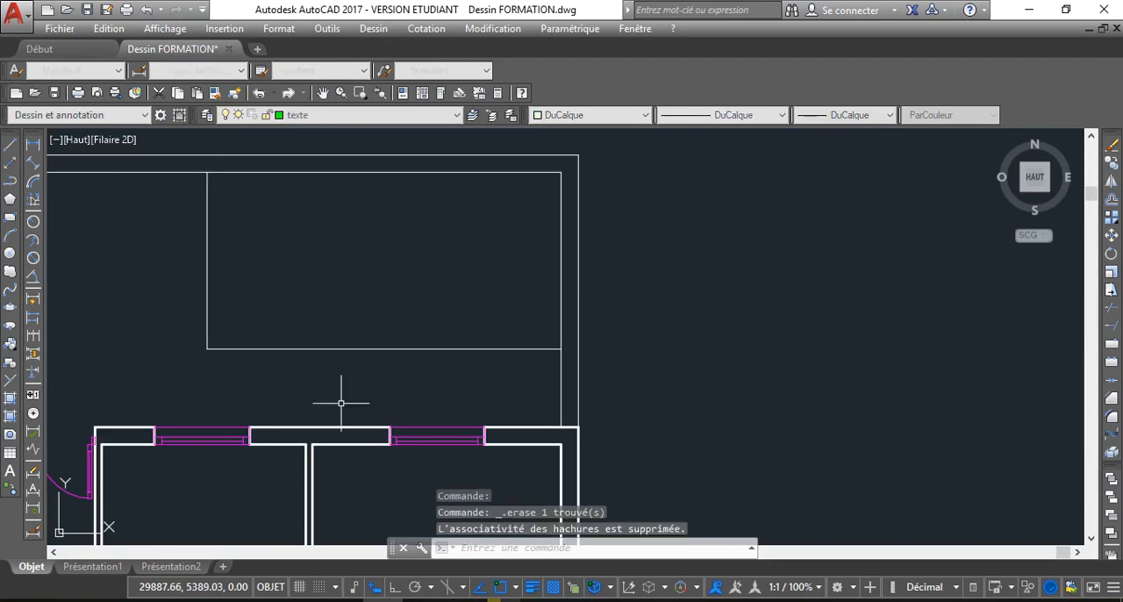
Delete the window and the door in the upper-left room's outer wall on the unlabelled plan copy
scroll(333, 403, down, 4)
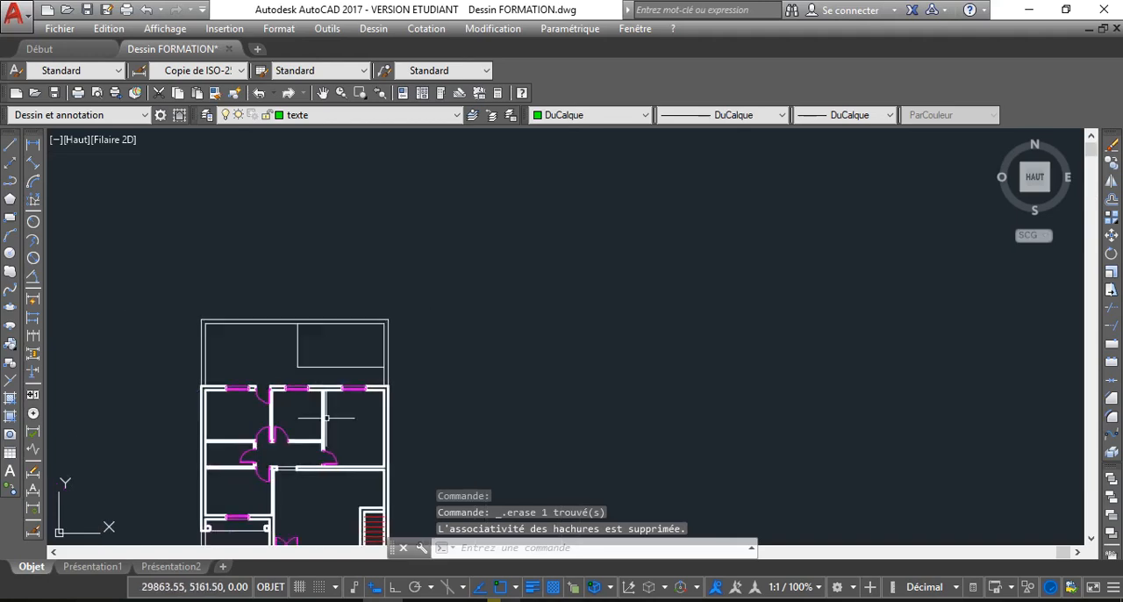
scroll(338, 388, down, 2)
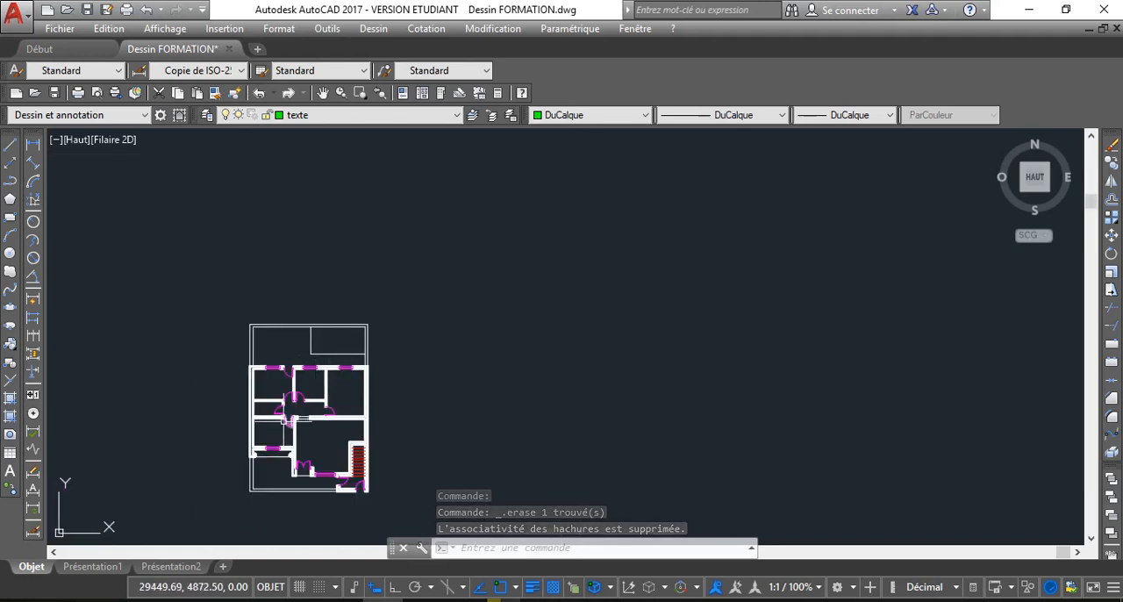
scroll(314, 347, down, 2)
scroll(313, 347, up, 4)
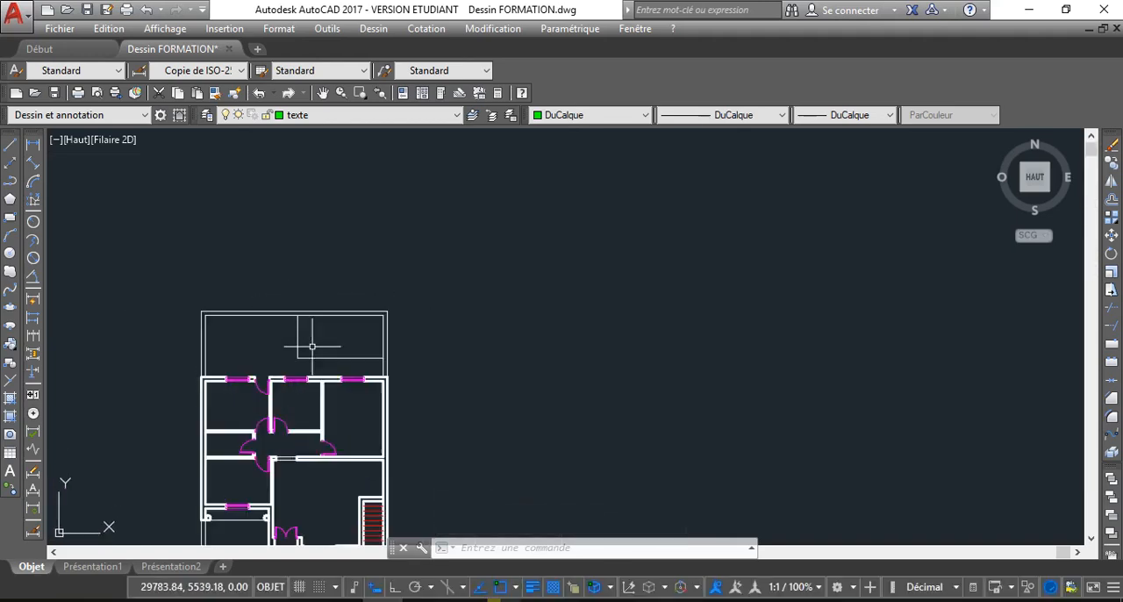
scroll(299, 338, down, 3)
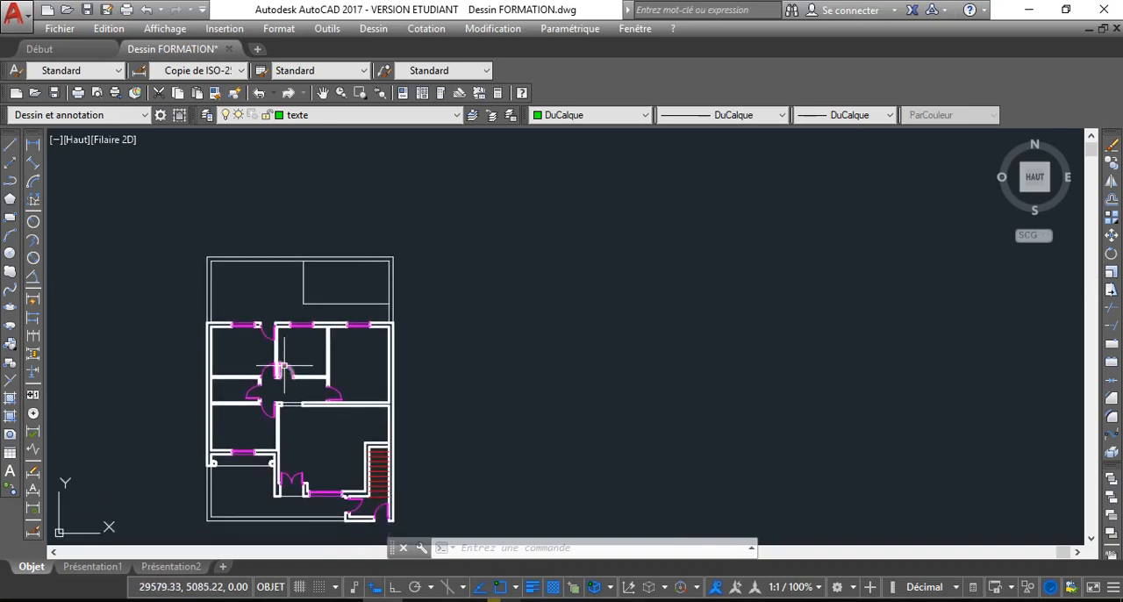
scroll(270, 354, up, 4)
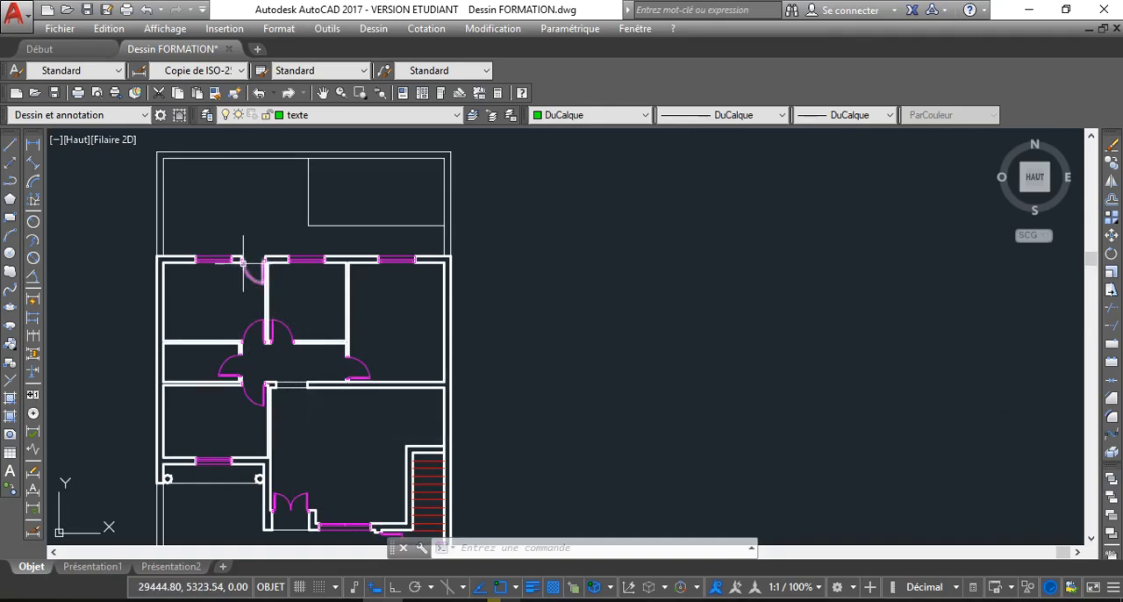
click(214, 262)
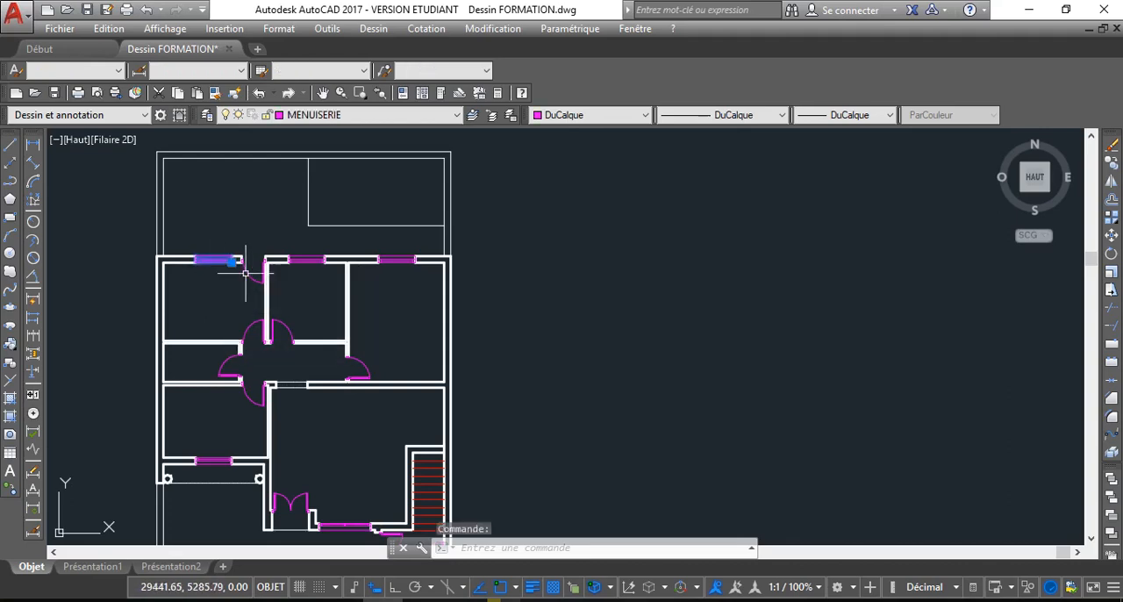
click(256, 274)
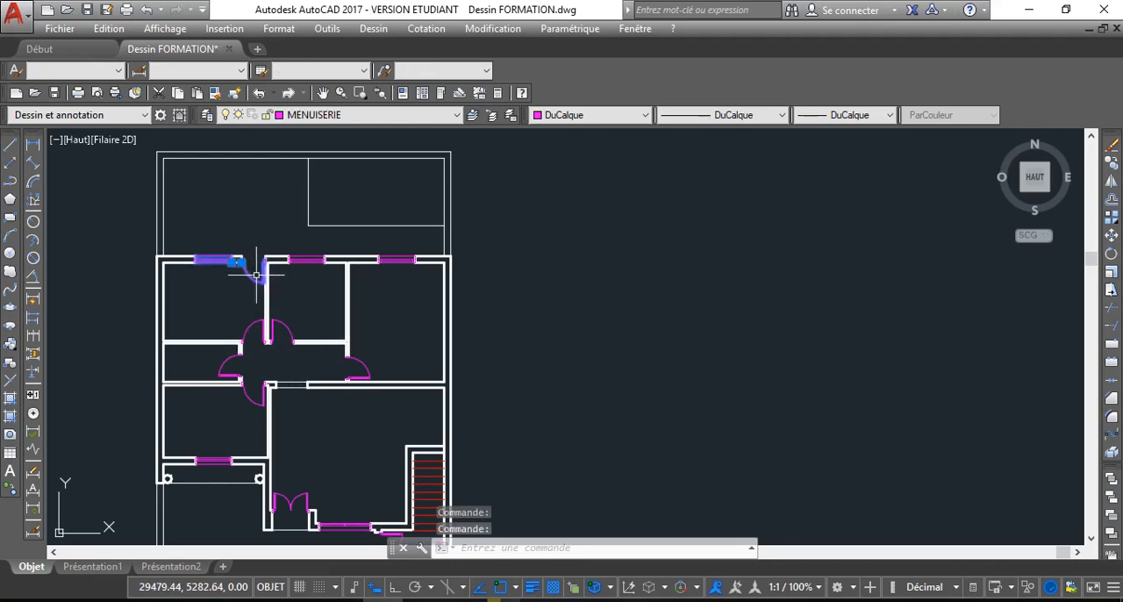
mouse_move(309, 259)
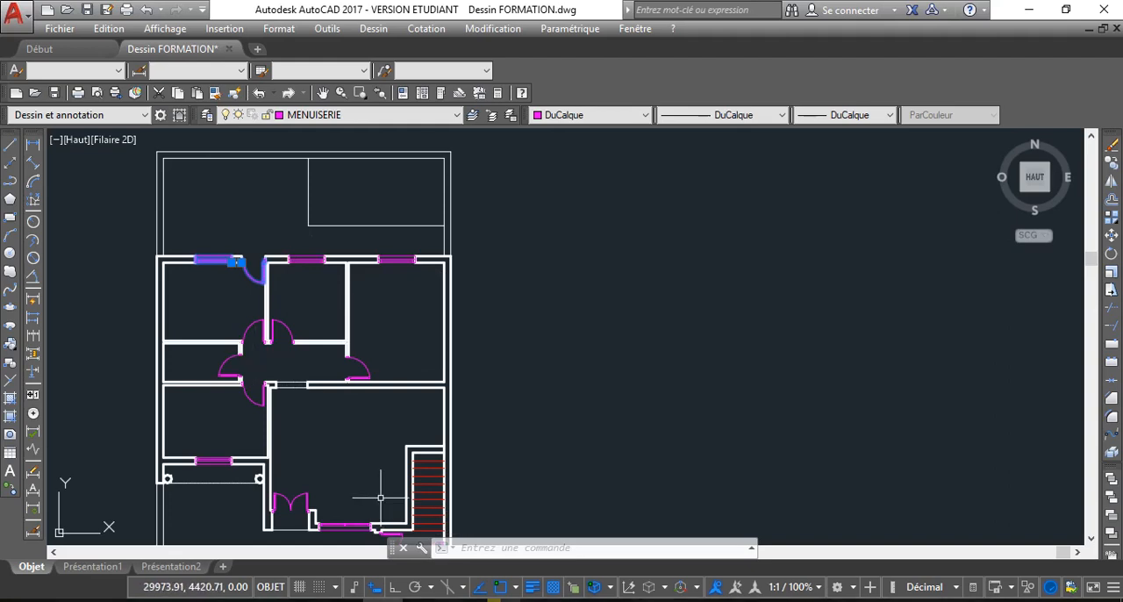
scroll(377, 342, down, 2)
scroll(285, 325, up, 2)
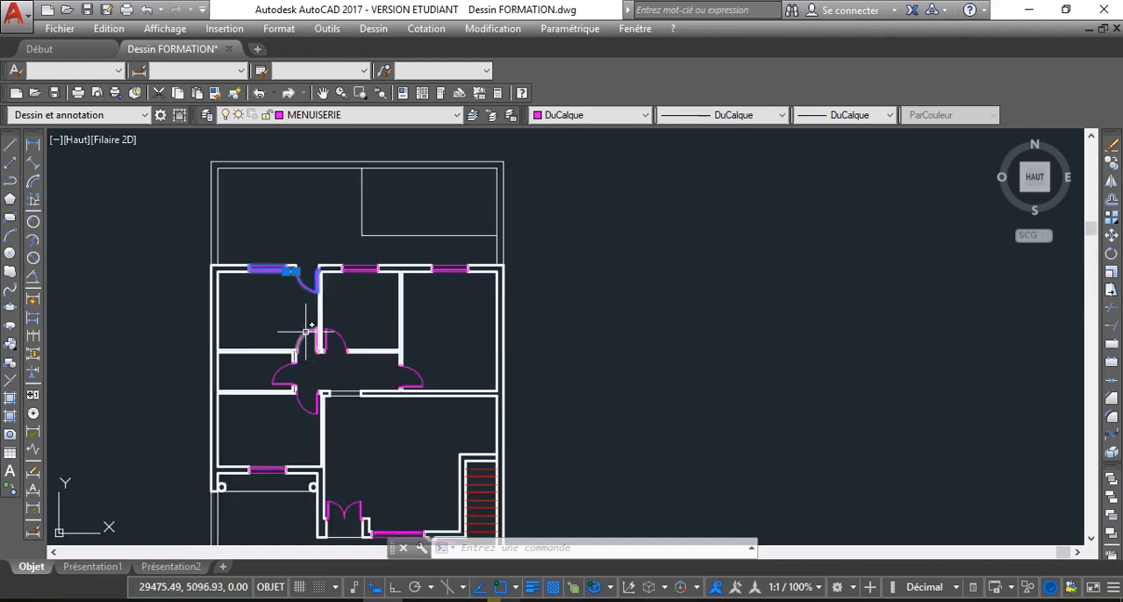
key(Delete)
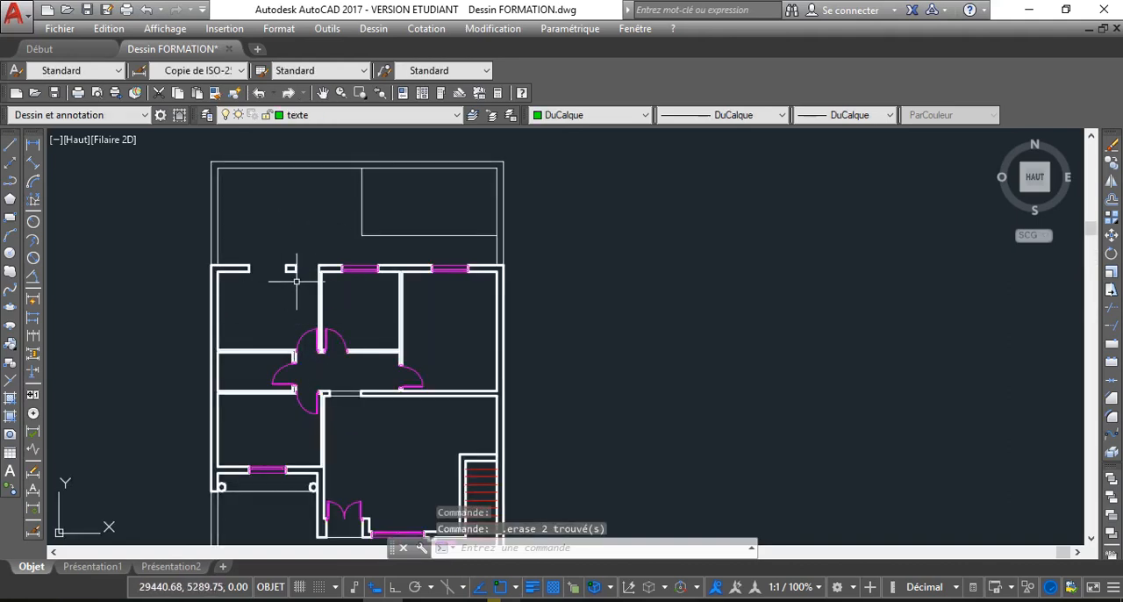
Delete the isolated wall piece between the former window and door openings, and the end line of the upper-left room's outer wall
scroll(296, 281, up, 2)
click(275, 254)
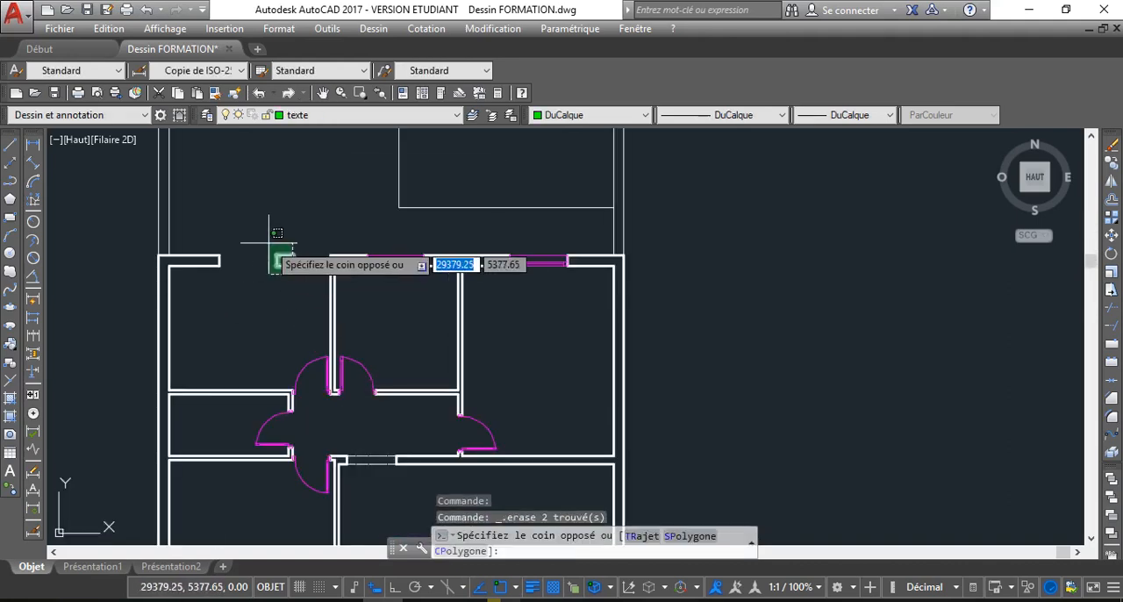
click(256, 291)
key(Delete)
scroll(253, 284, up, 2)
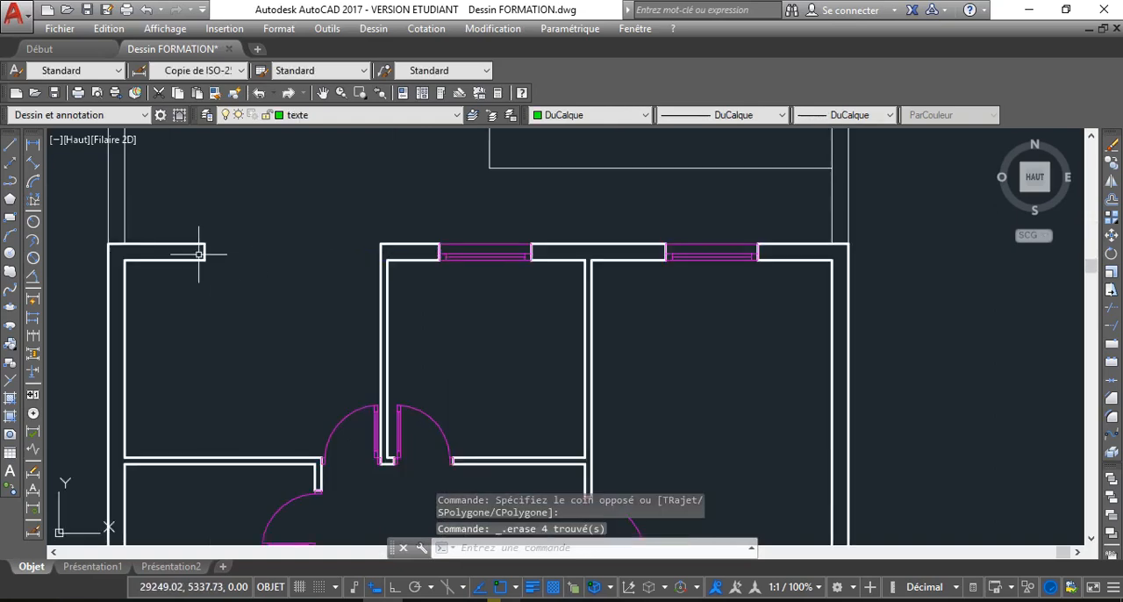
click(205, 253)
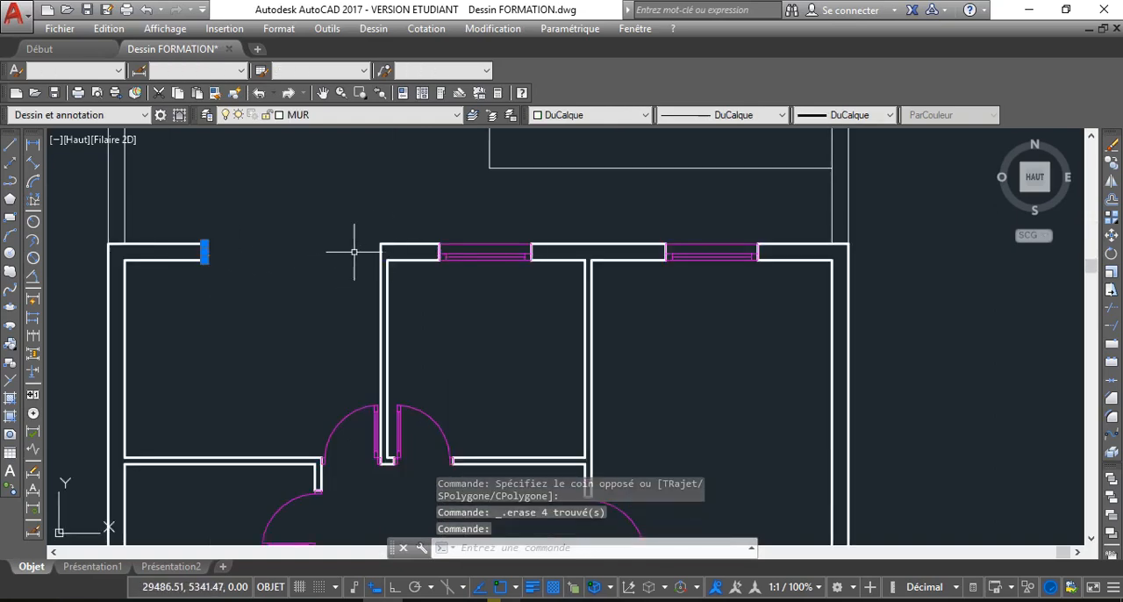
key(Delete)
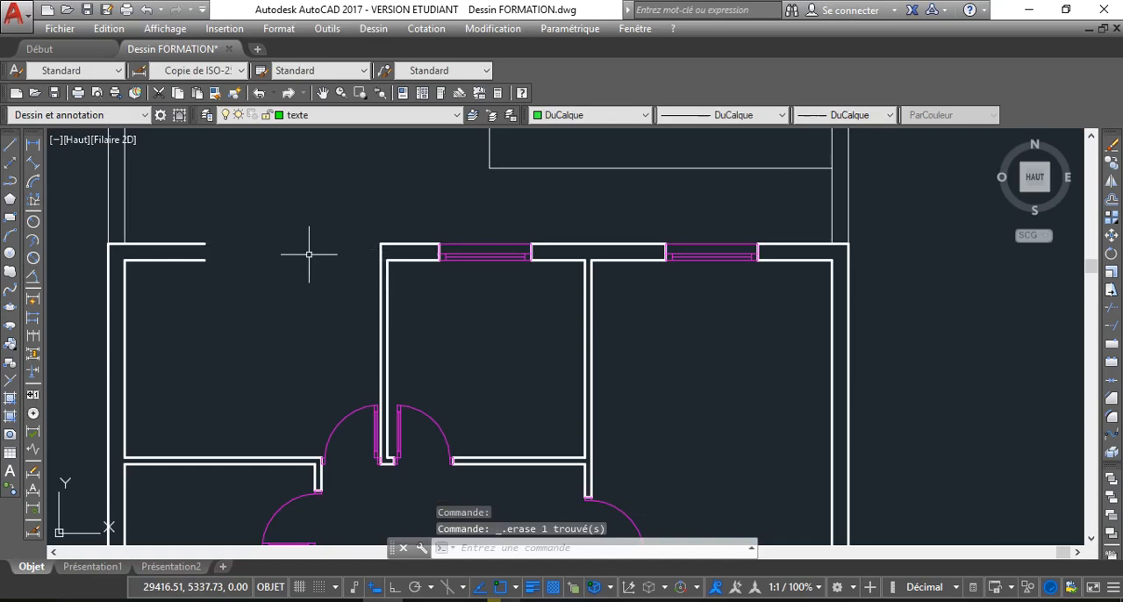
Extend the upper-left room's two outer wall lines to the partition wall, closing the gap
click(1112, 328)
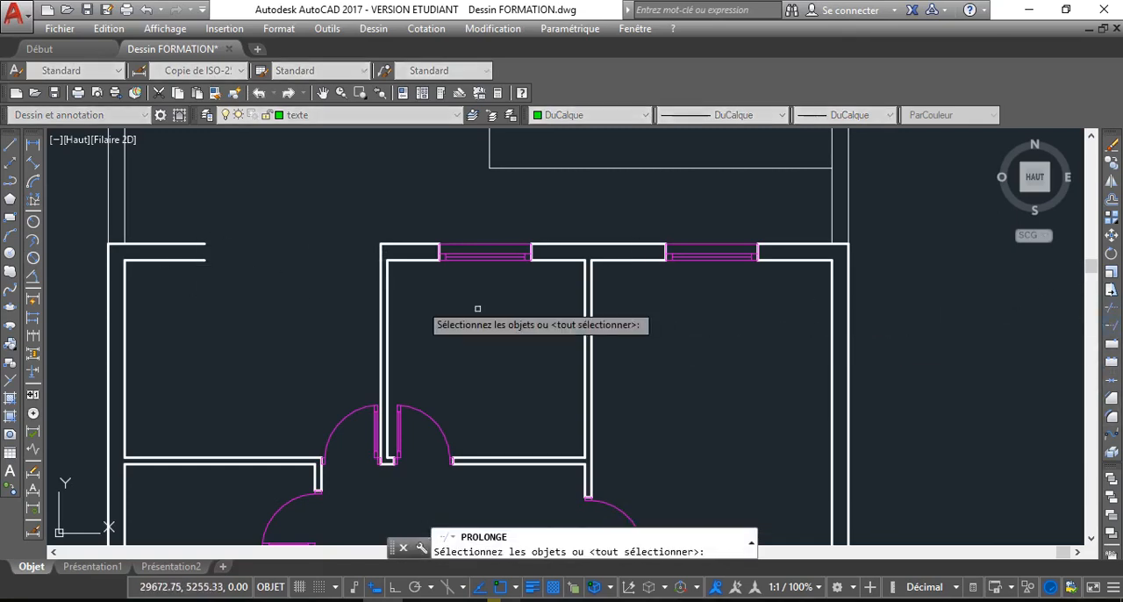
click(380, 251)
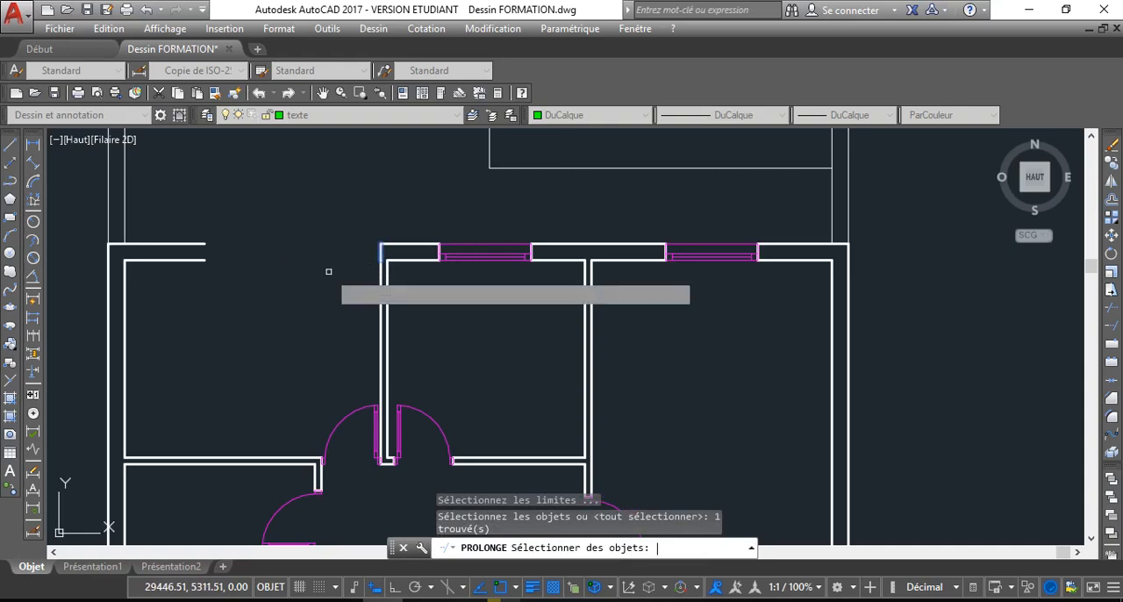
key(Return)
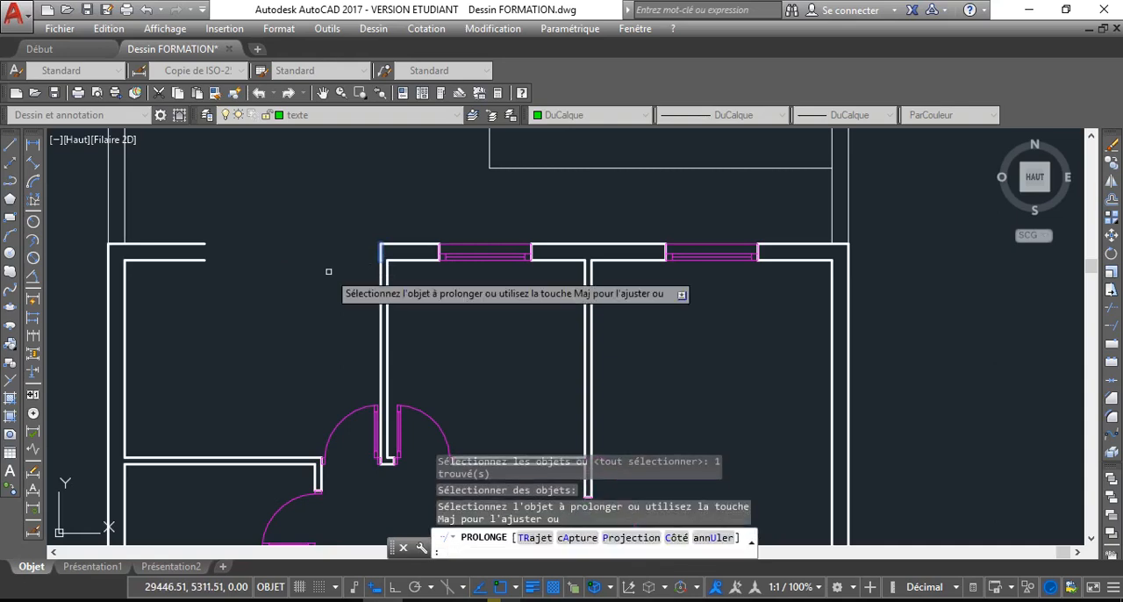
click(177, 243)
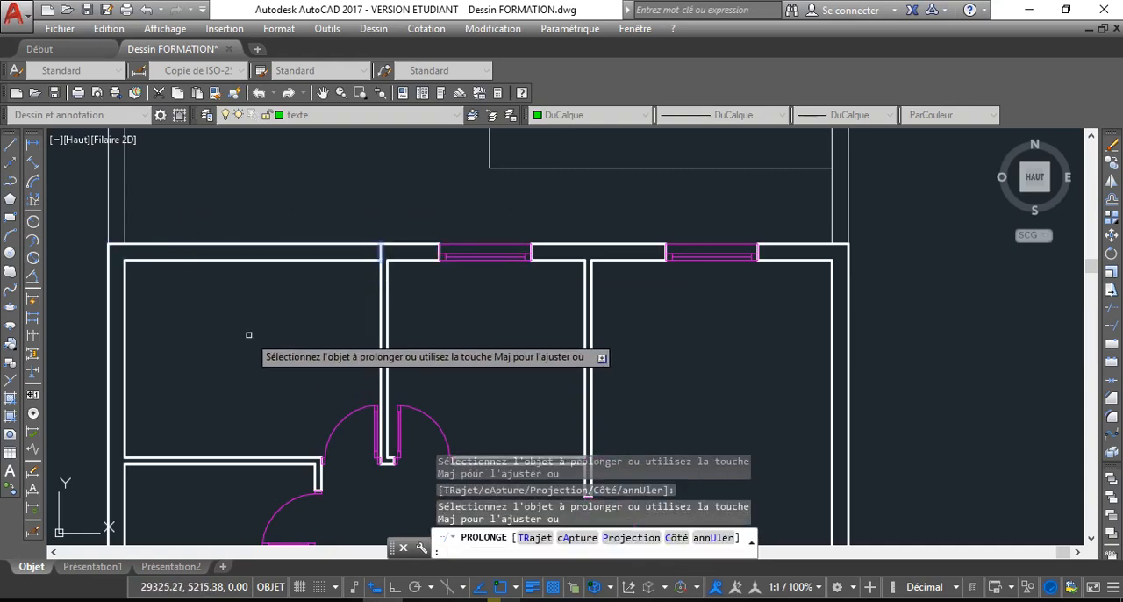
key(Escape)
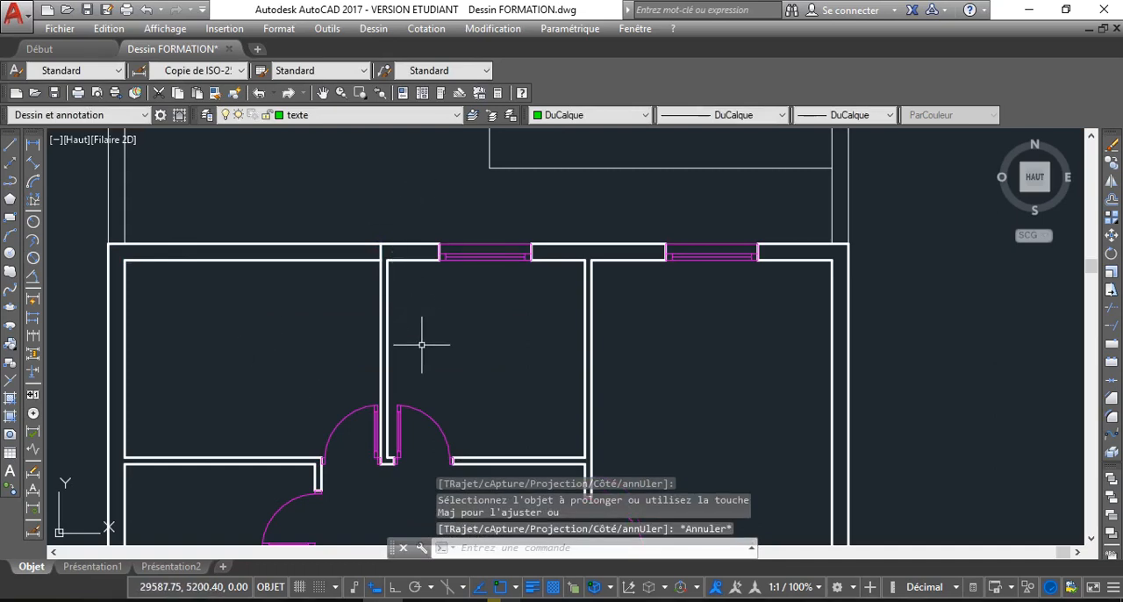
Delete the upper-left room's interior door and the door of the small room below it
scroll(372, 353, down, 1)
middle_drag(376, 361, 343, 321)
scroll(351, 325, up, 1)
middle_drag(411, 380, 344, 318)
scroll(383, 385, down, 1)
scroll(351, 303, down, 1)
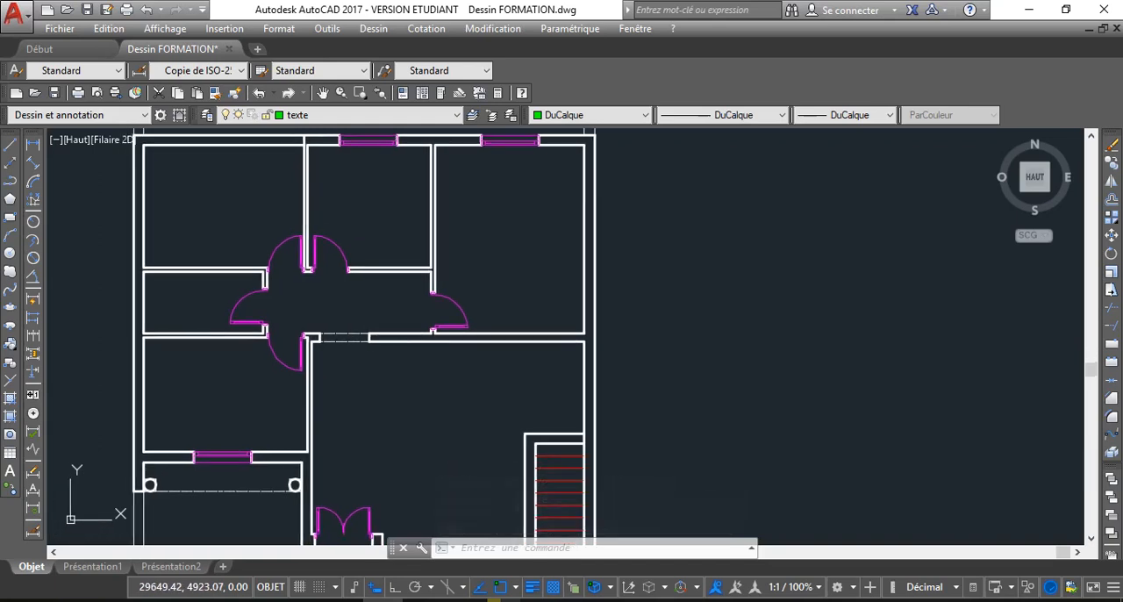
click(309, 270)
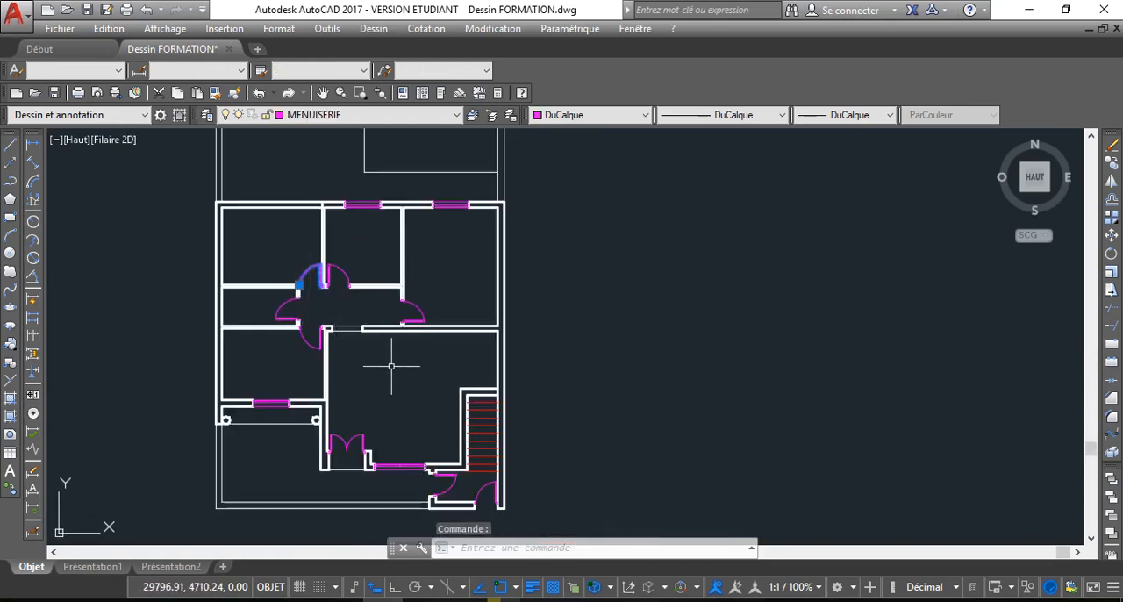
key(Delete)
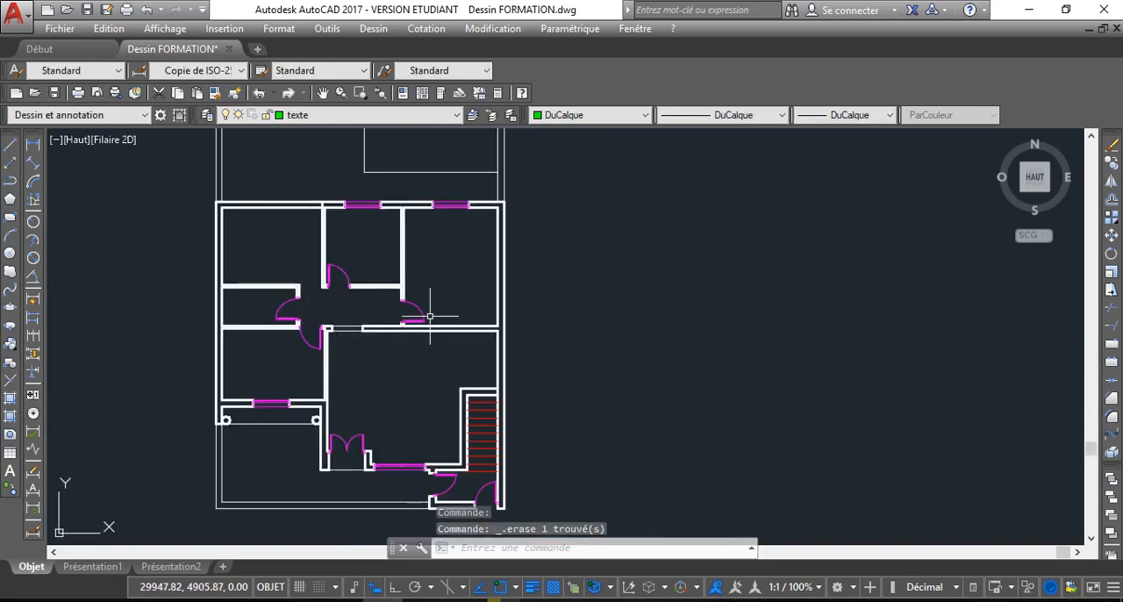
click(287, 307)
key(Delete)
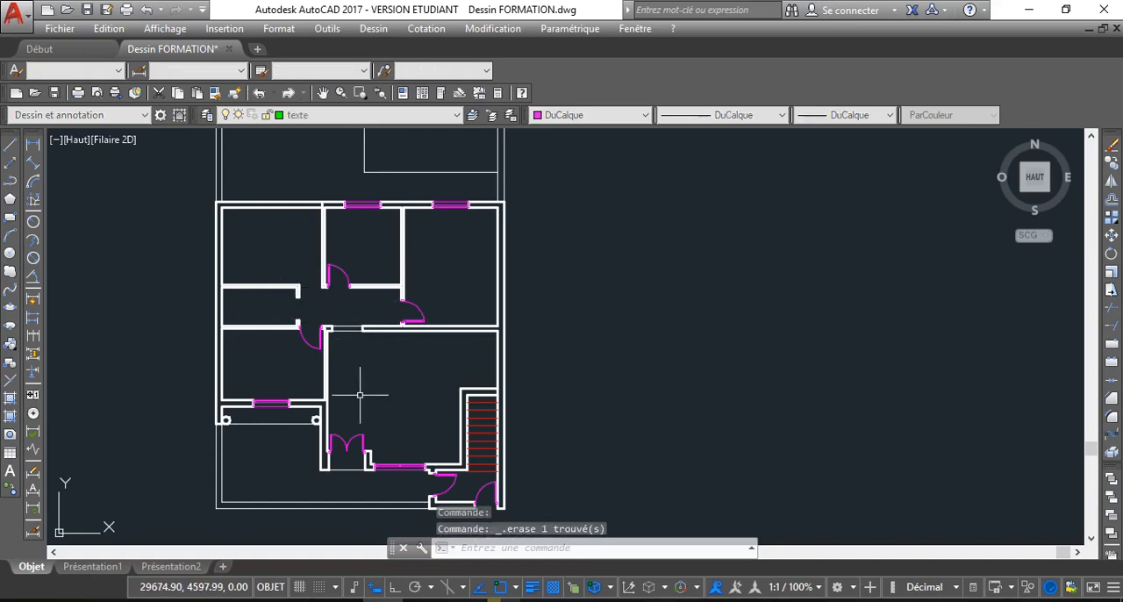
Delete the staircase with its enclosing walls, its two doors and the adjoining living-room window
middle_drag(382, 376, 379, 353)
middle_drag(401, 394, 377, 325)
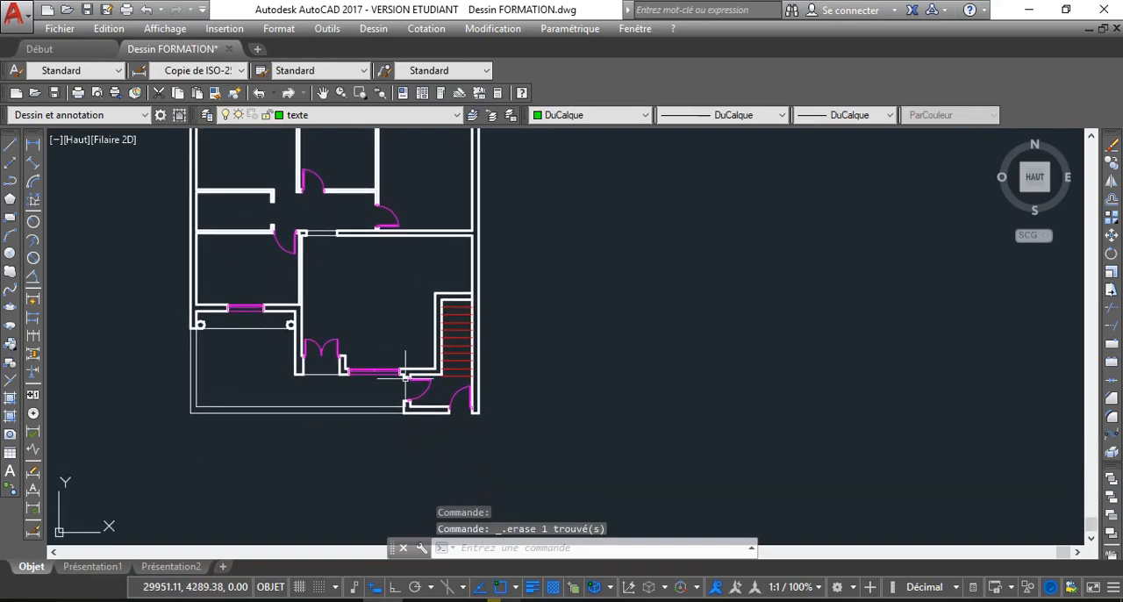
click(458, 393)
click(482, 414)
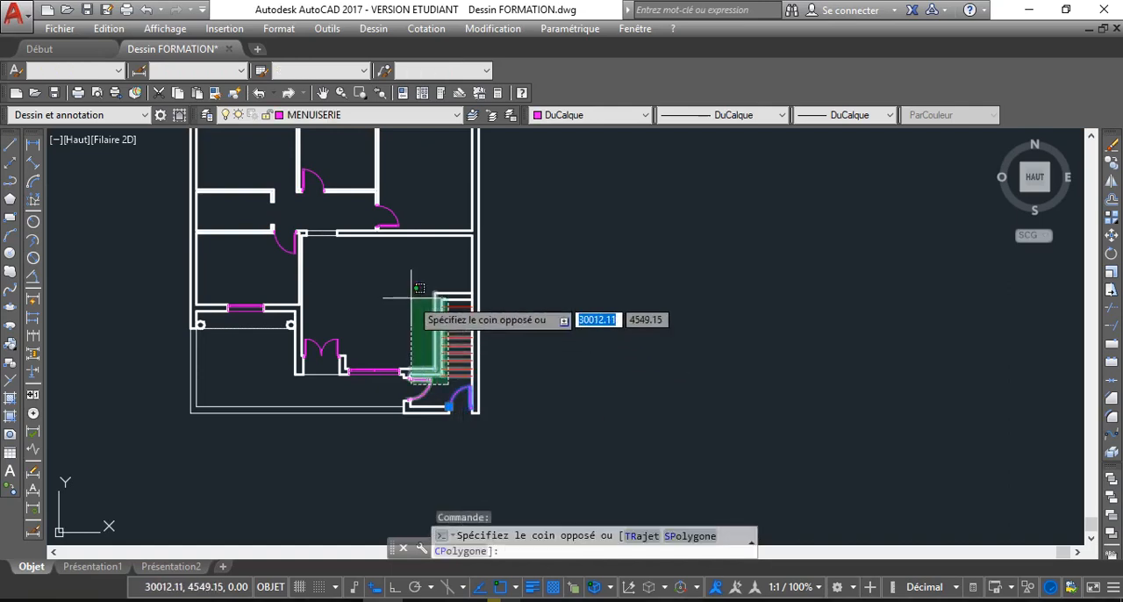
click(406, 308)
key(Delete)
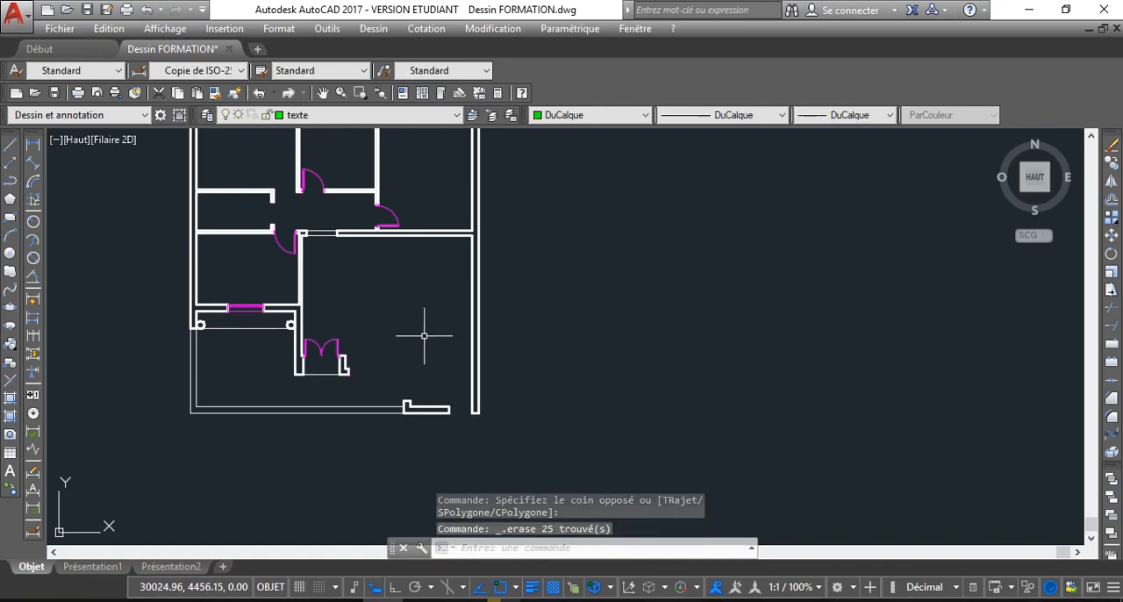
Delete the upper and outer side lines of the small wall stub on the lower boundary wall
scroll(430, 387, up, 2)
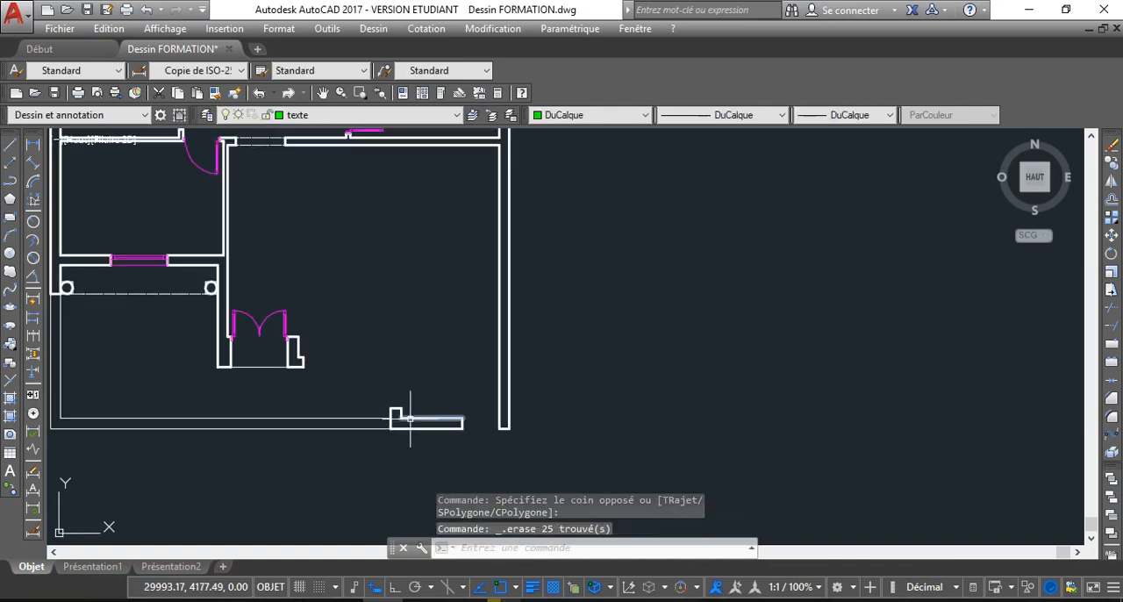
click(393, 410)
click(391, 413)
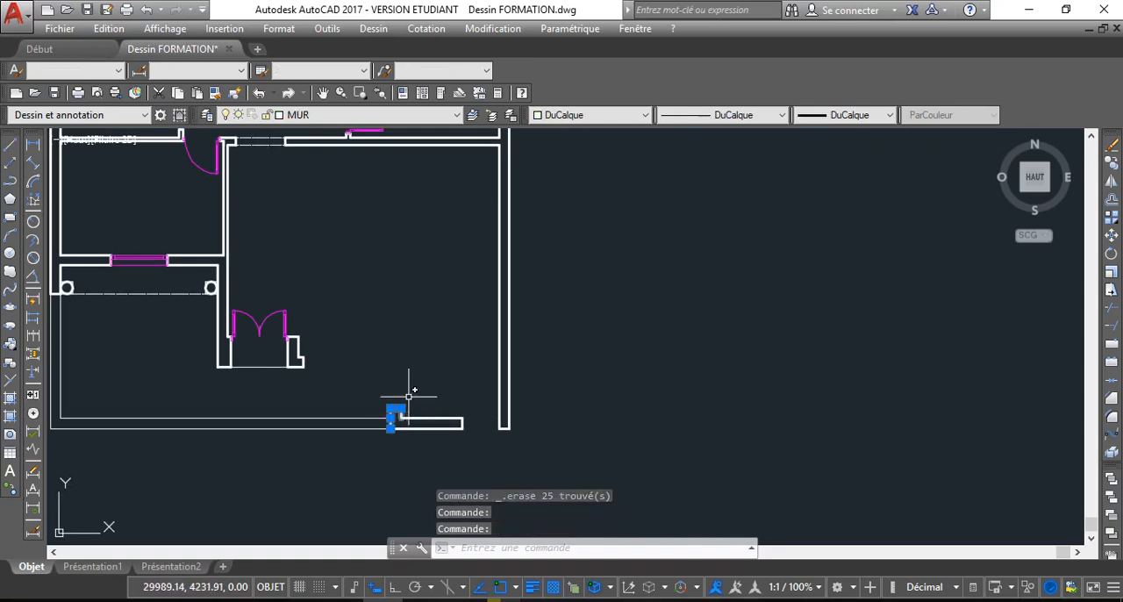
key(Delete)
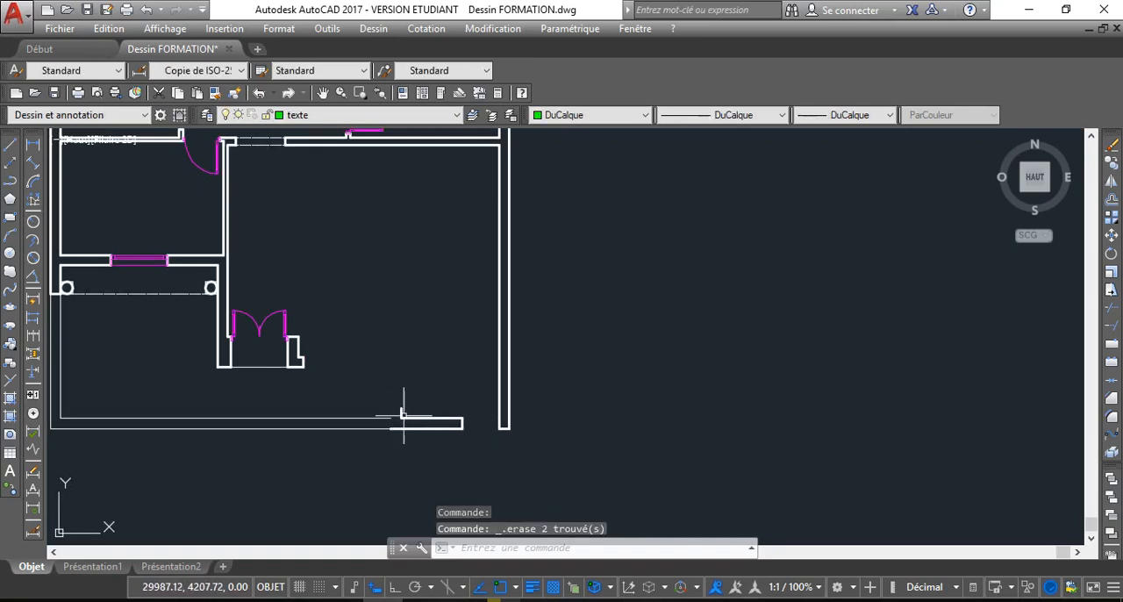
click(401, 410)
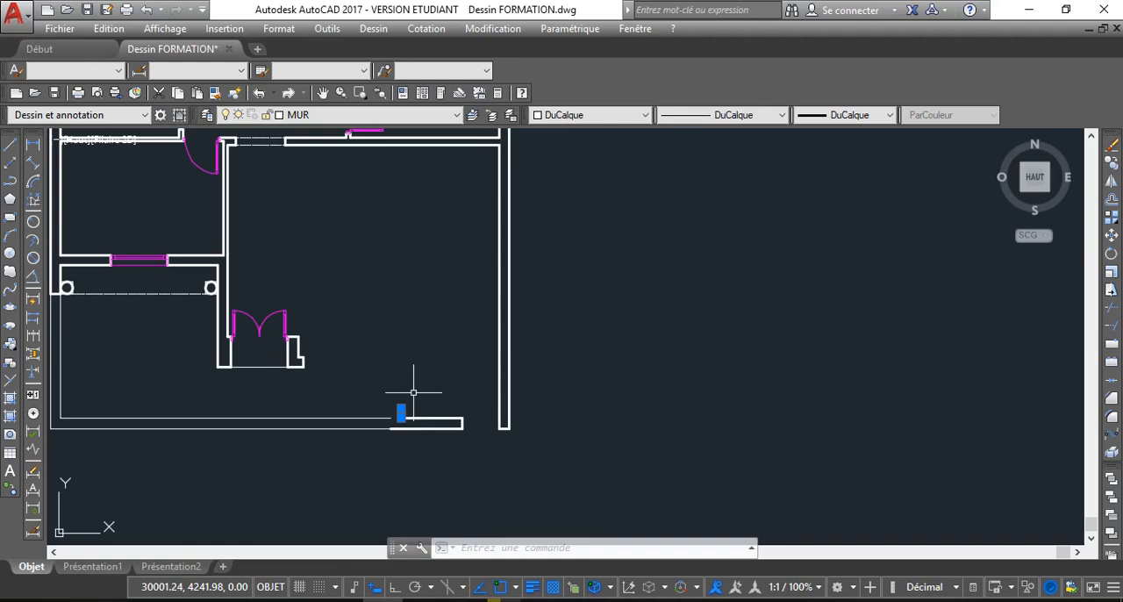
key(F11)
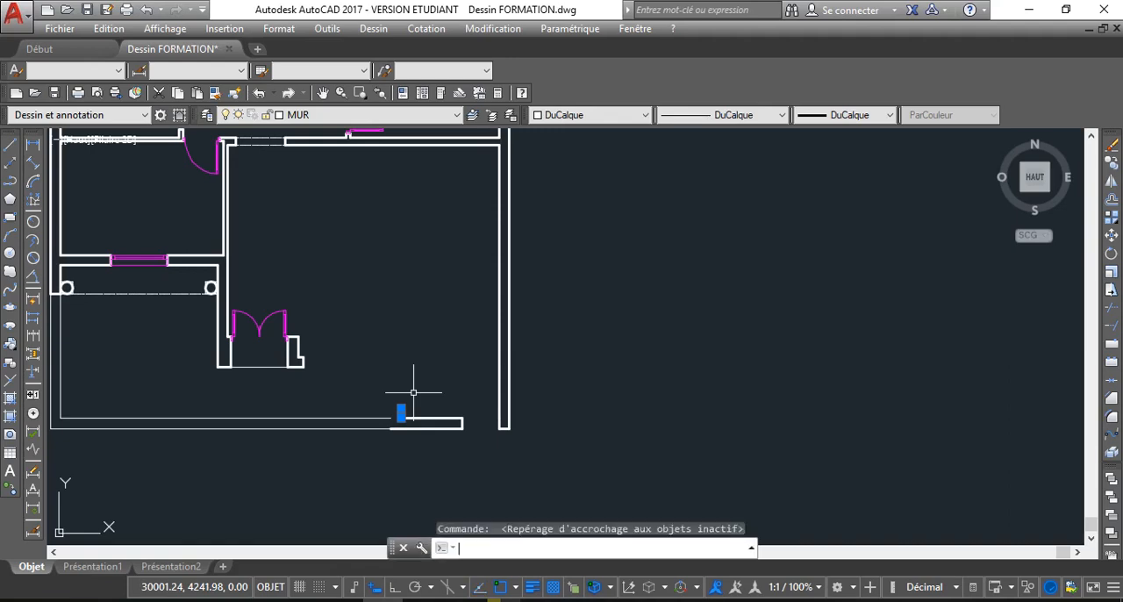
key(Escape)
key(Escape)
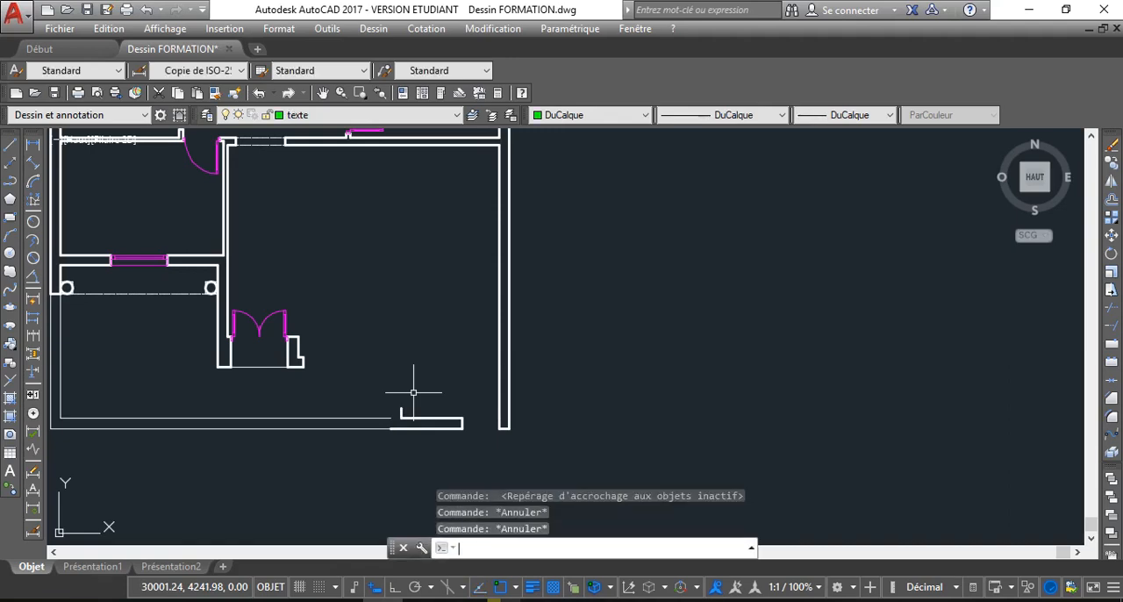
Delete the double entrance door with its threshold line and stair-side jamb, and the end line of the opposite jamb
click(297, 324)
click(289, 322)
click(319, 400)
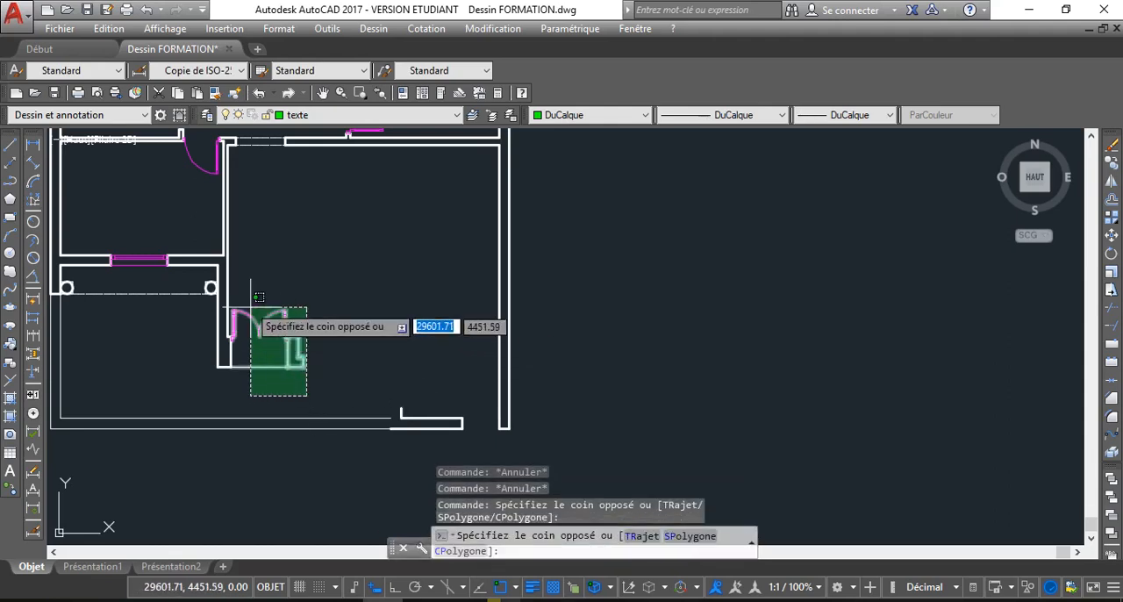
click(246, 304)
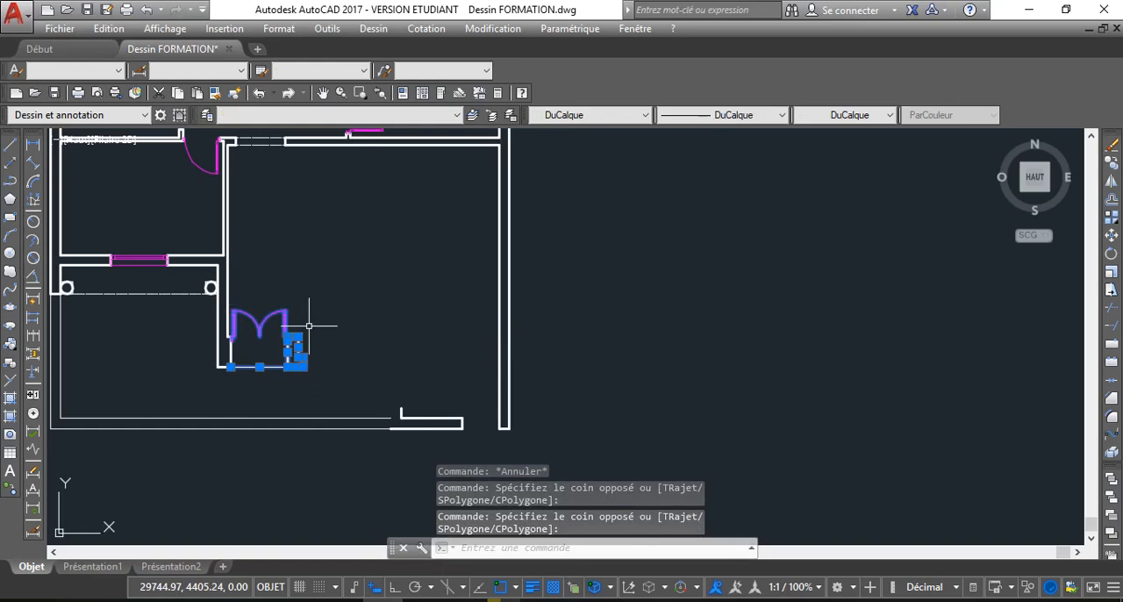
key(Delete)
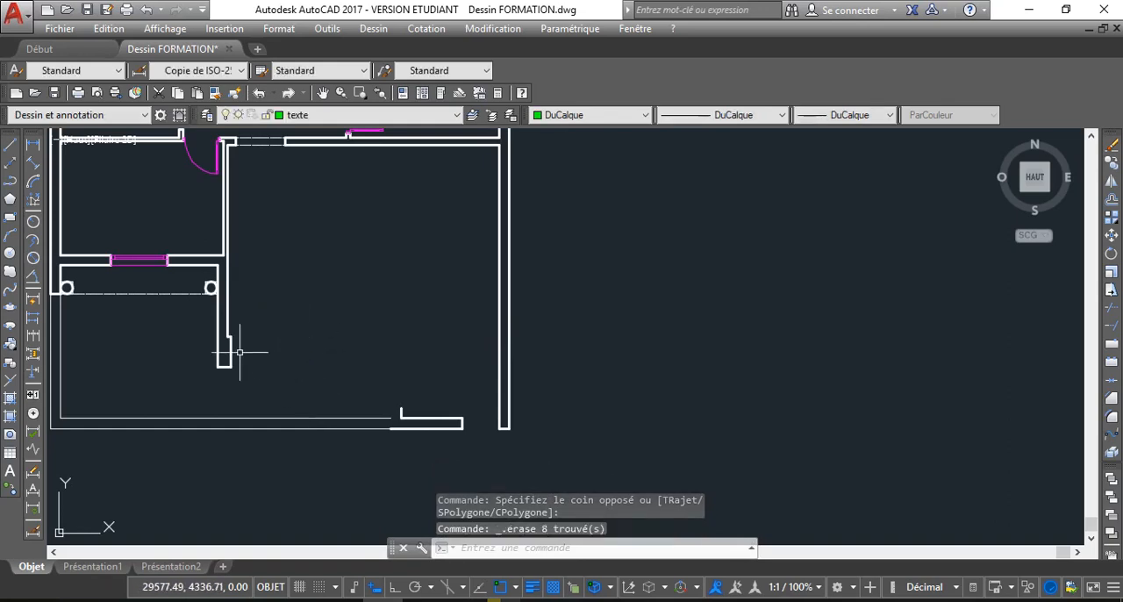
click(237, 352)
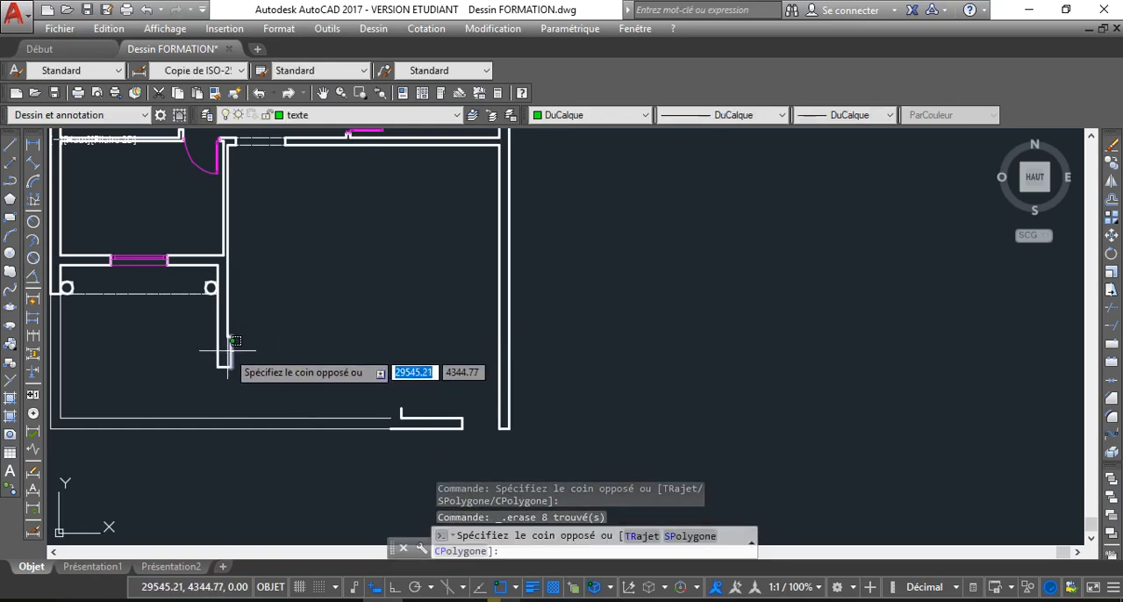
click(227, 351)
key(Delete)
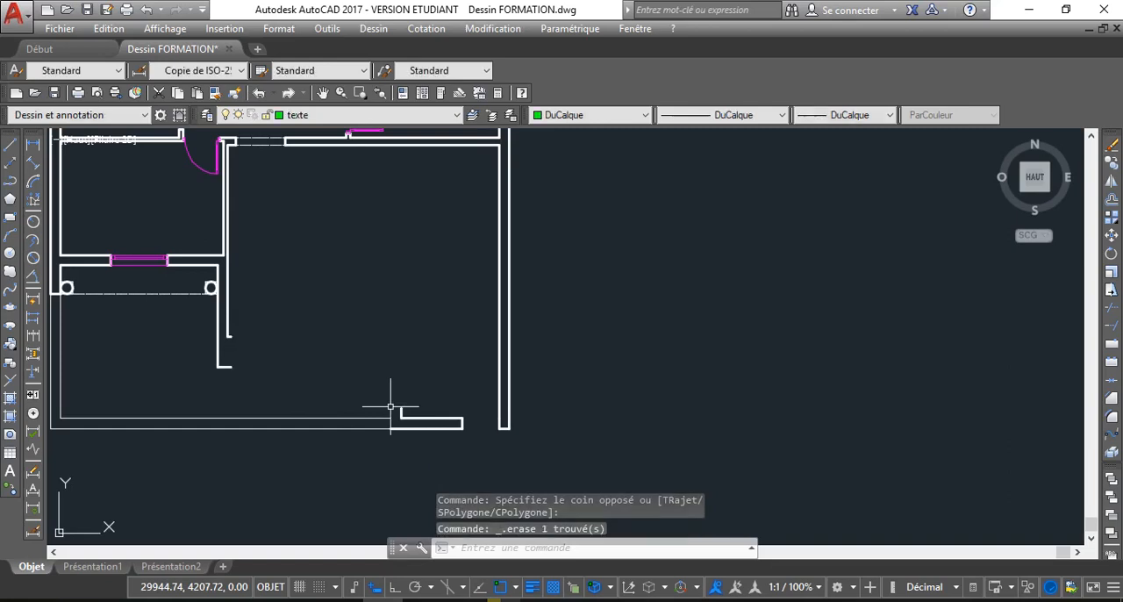
Delete the leftover short vertical line of the stub on the lower boundary wall
scroll(360, 368, down, 2)
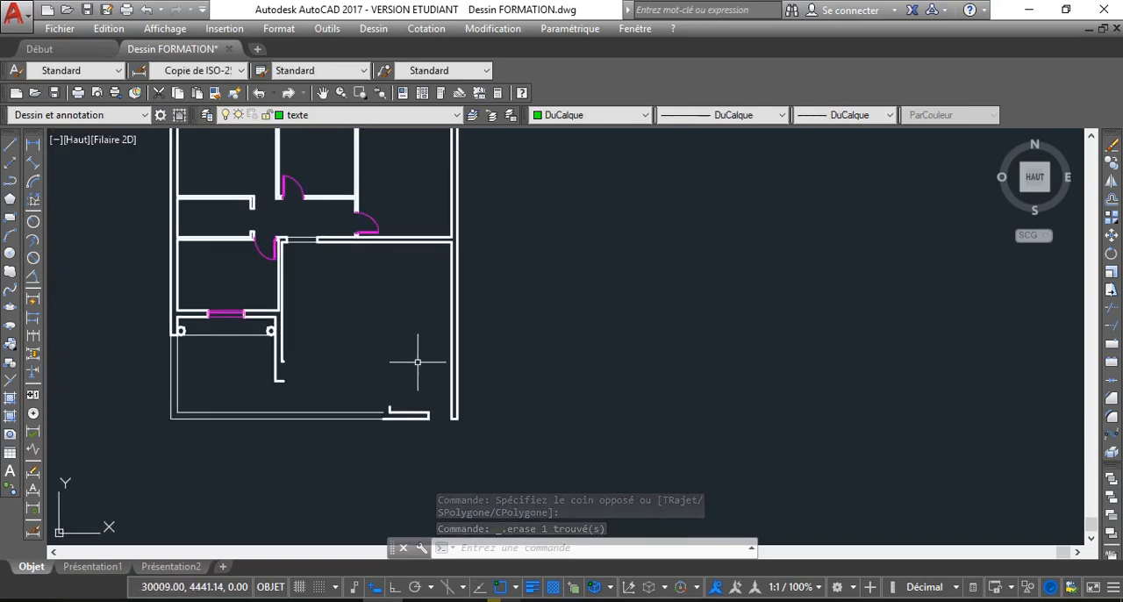
scroll(293, 244, up, 3)
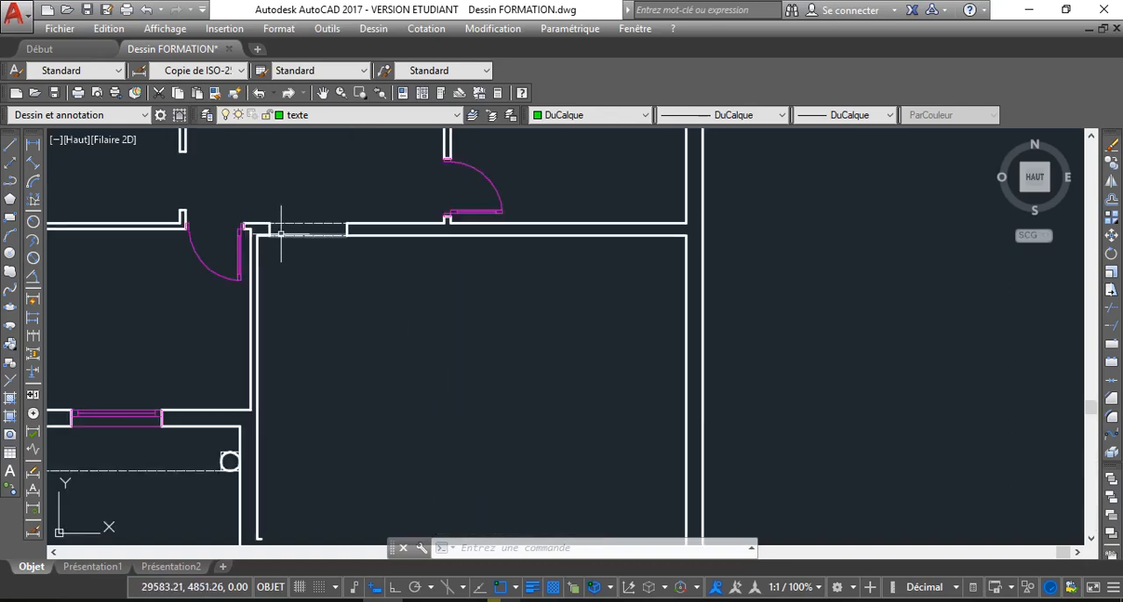
scroll(284, 243, up, 2)
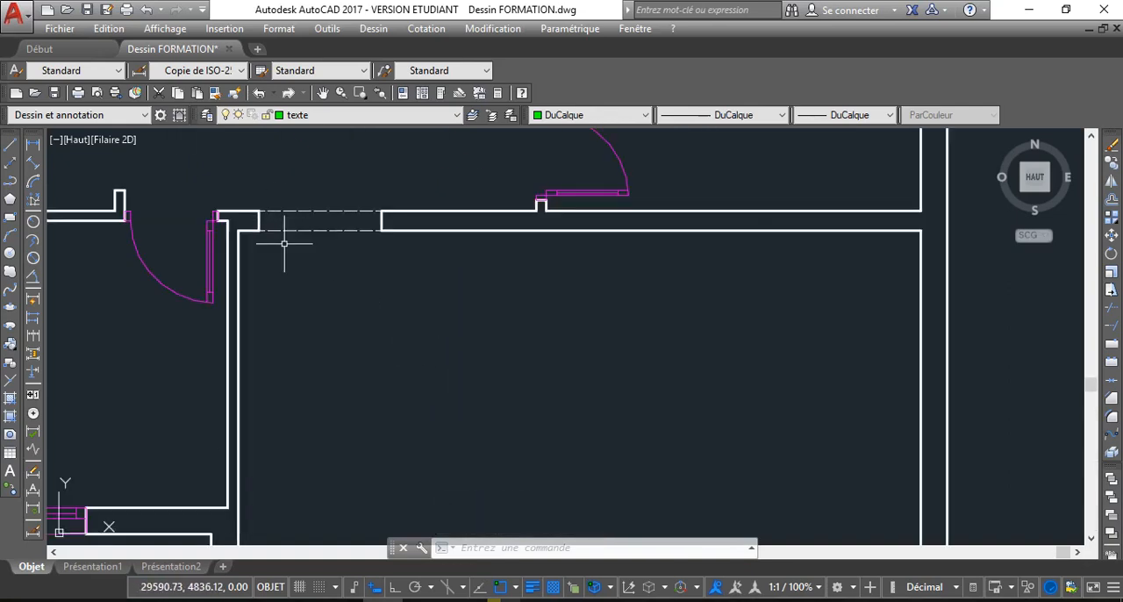
scroll(396, 353, down, 4)
scroll(394, 359, up, 2)
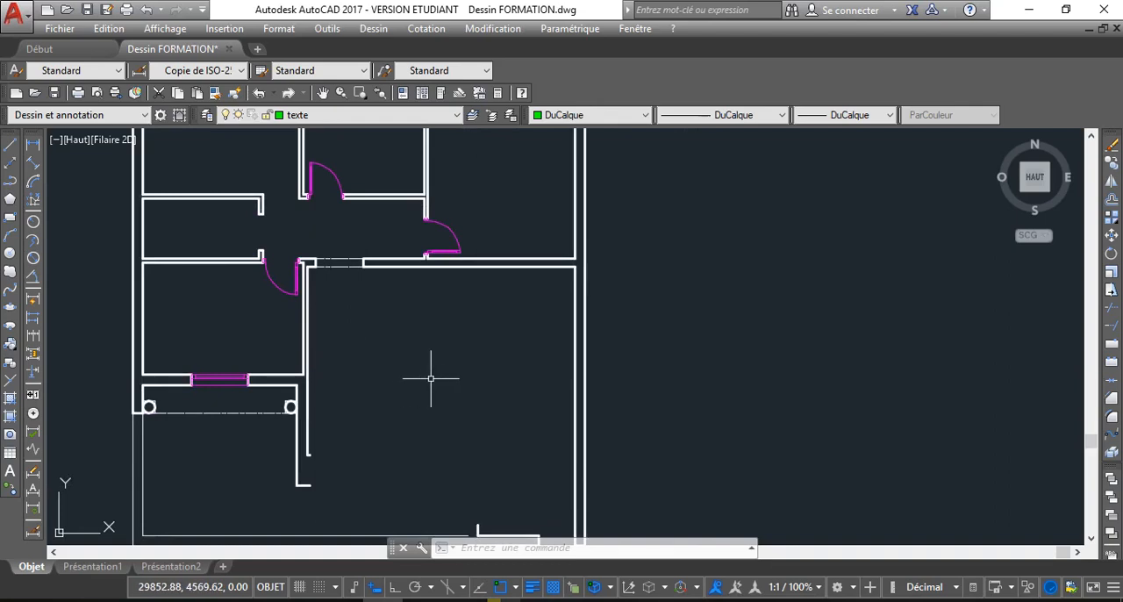
middle_drag(431, 378, 395, 341)
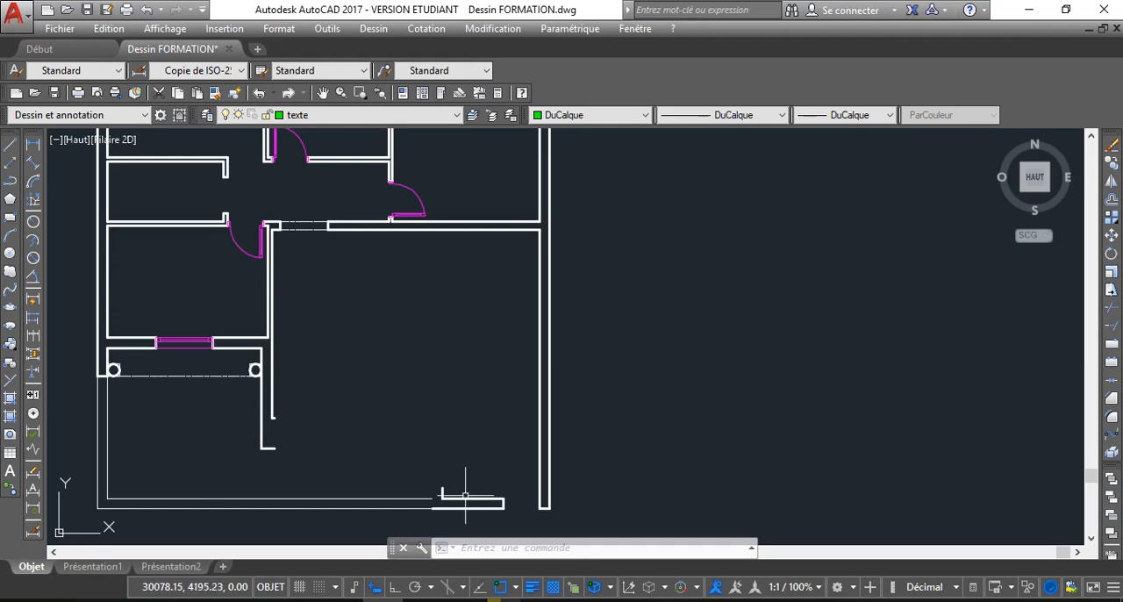
middle_drag(447, 492, 426, 461)
click(423, 460)
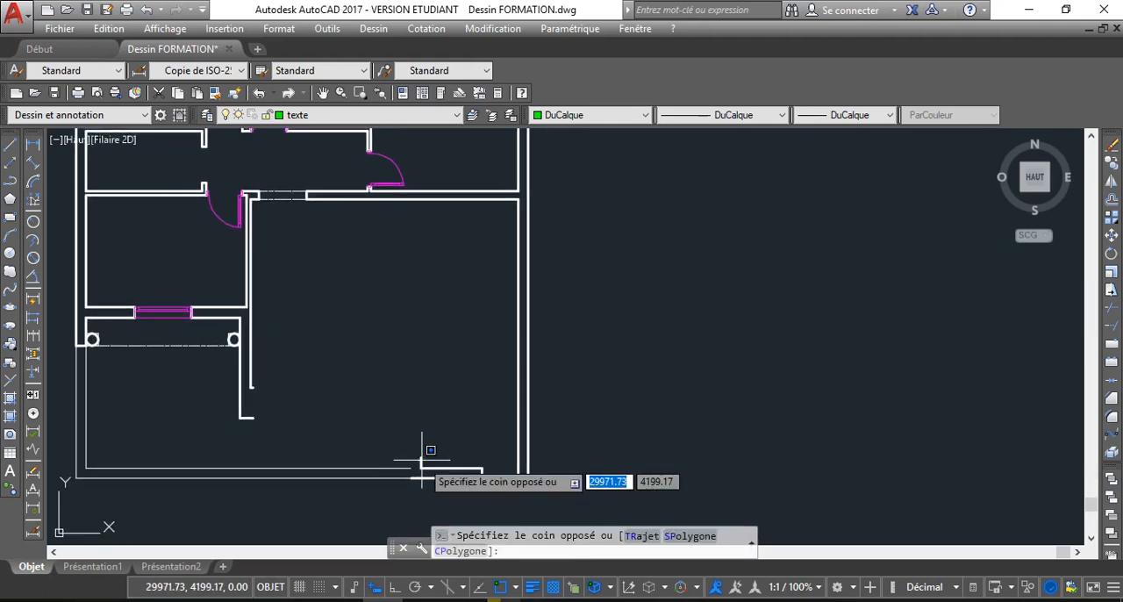
click(377, 507)
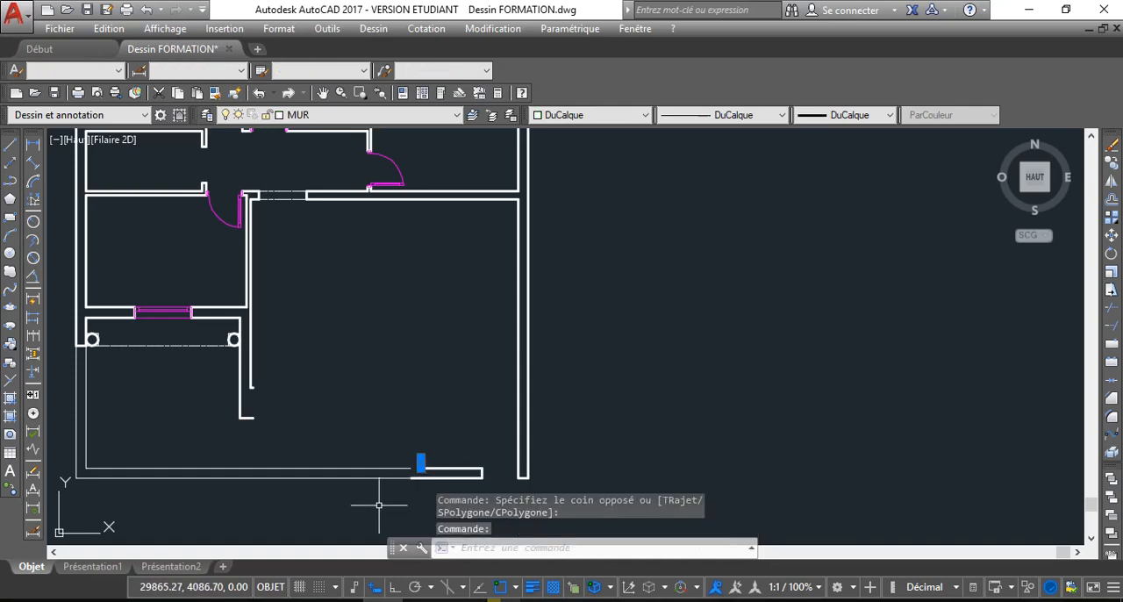
key(Delete)
Offset the inner line of the right-hand exterior wall by 240 into the large lower room
text(DC)
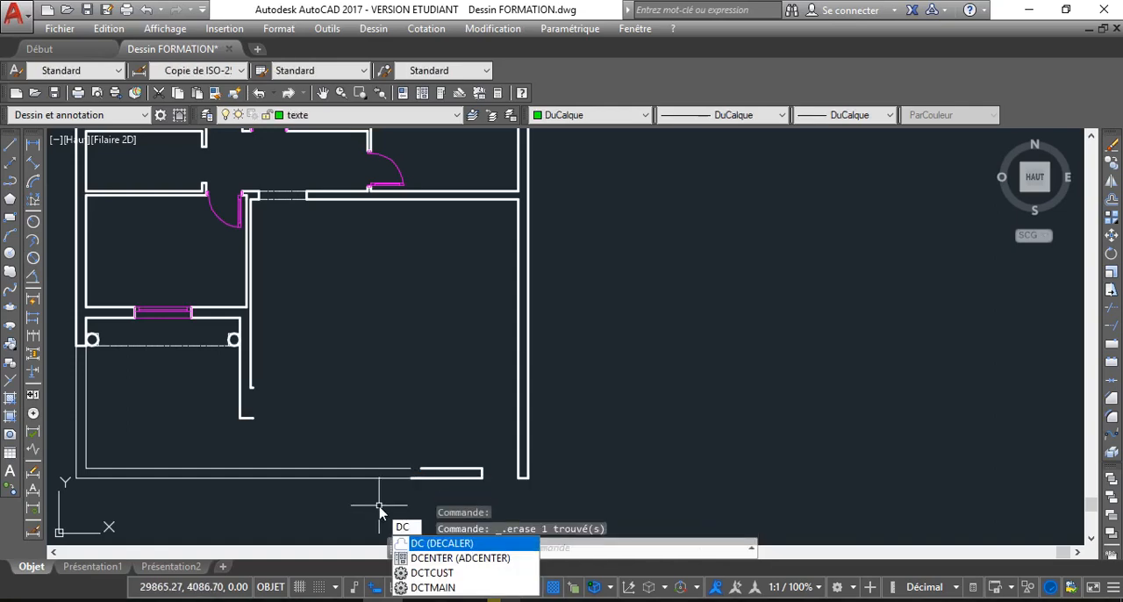
key(Return)
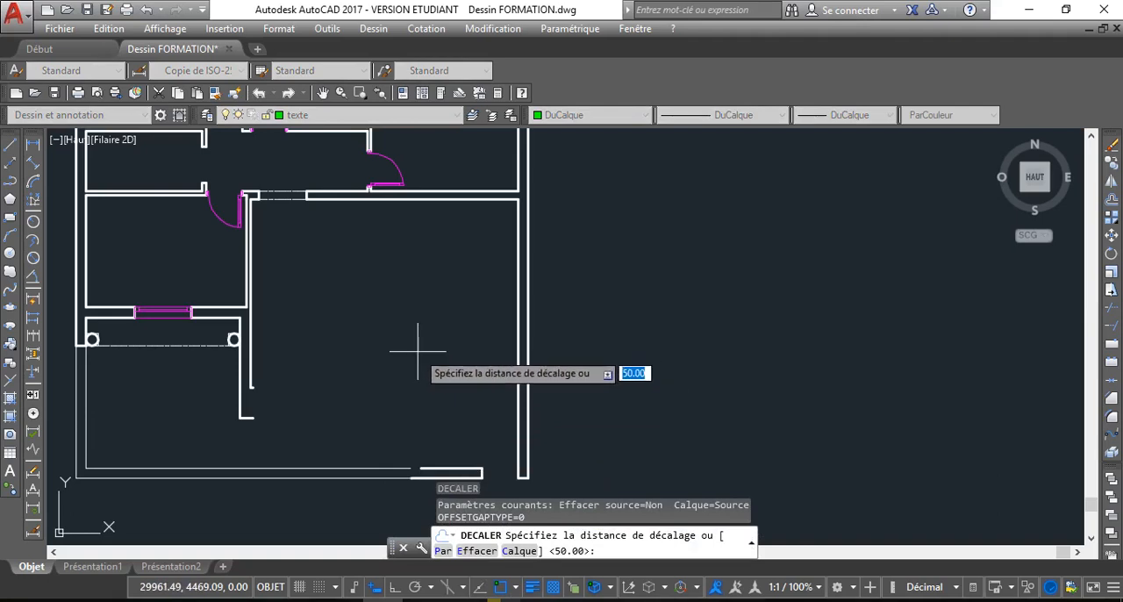
text(240)
key(Return)
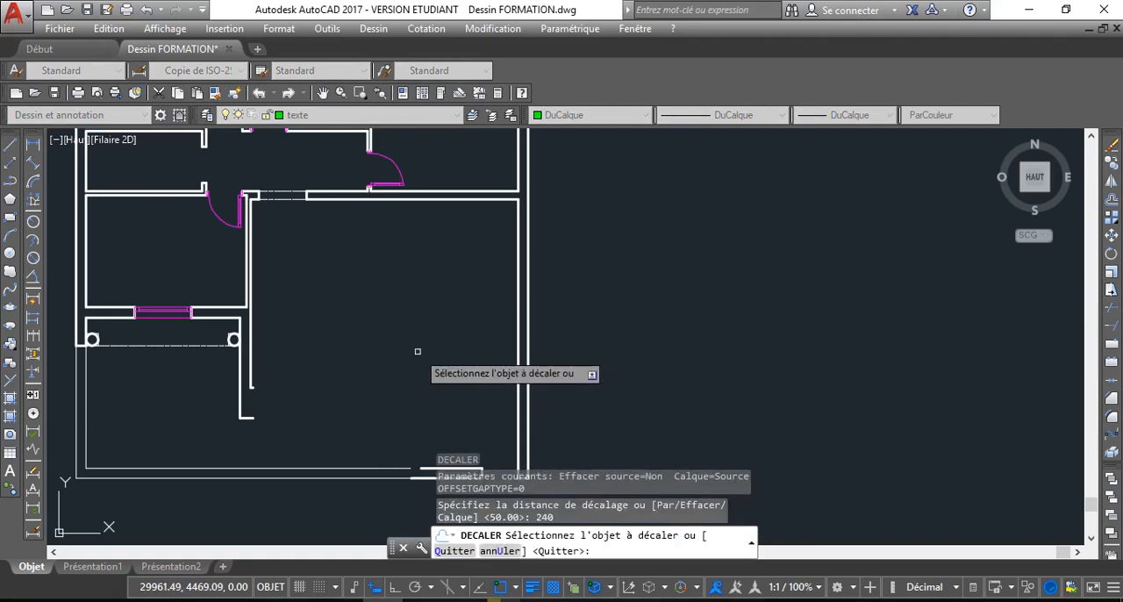
click(519, 342)
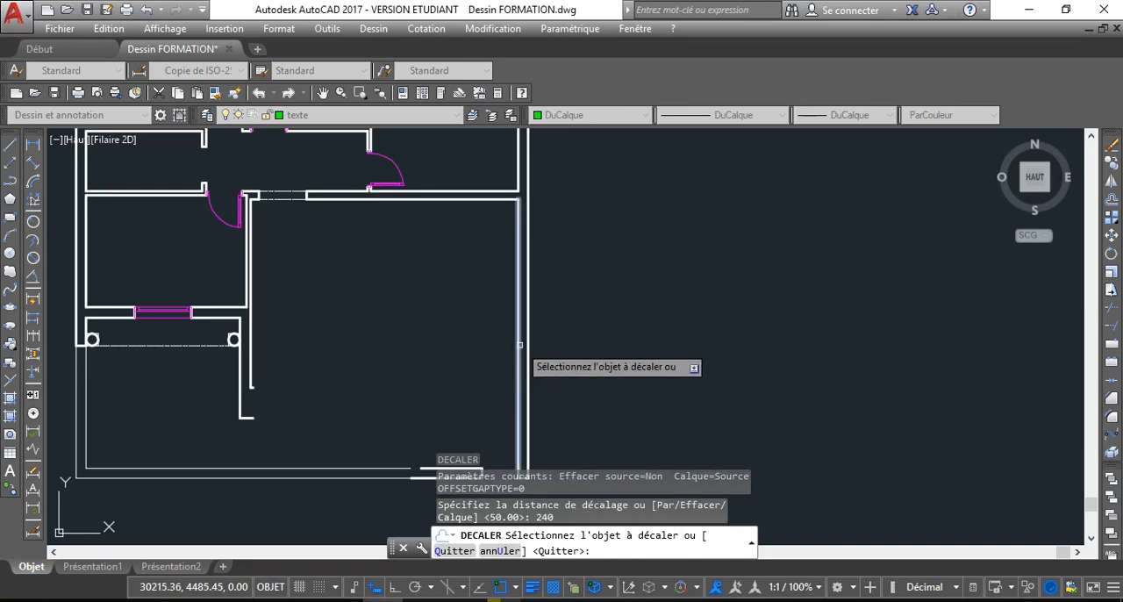
click(417, 349)
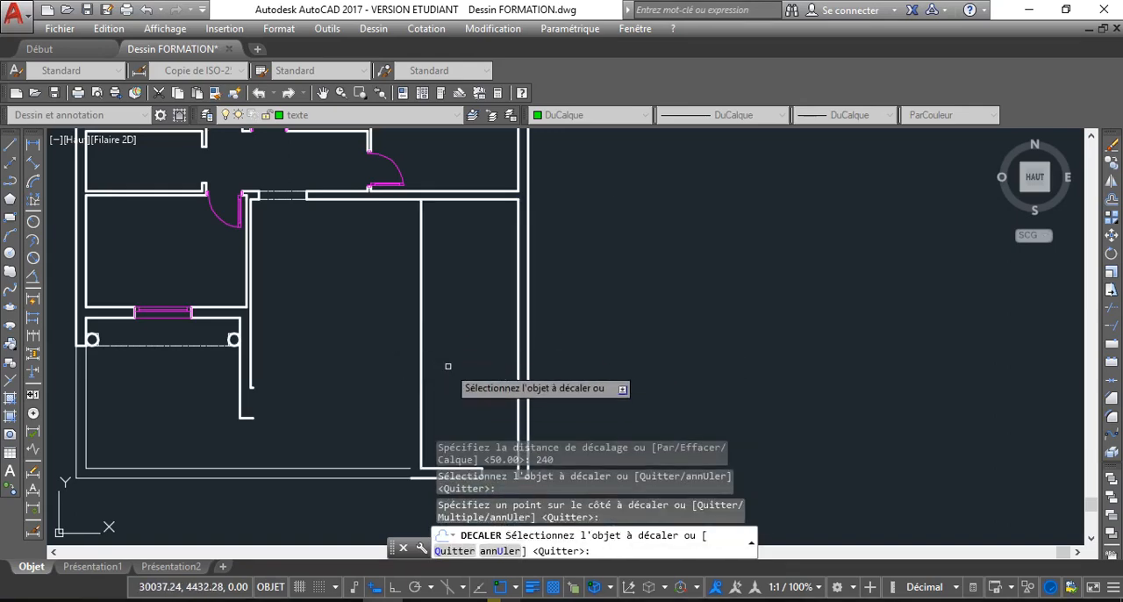
scroll(447, 368, down, 2)
scroll(435, 350, up, 2)
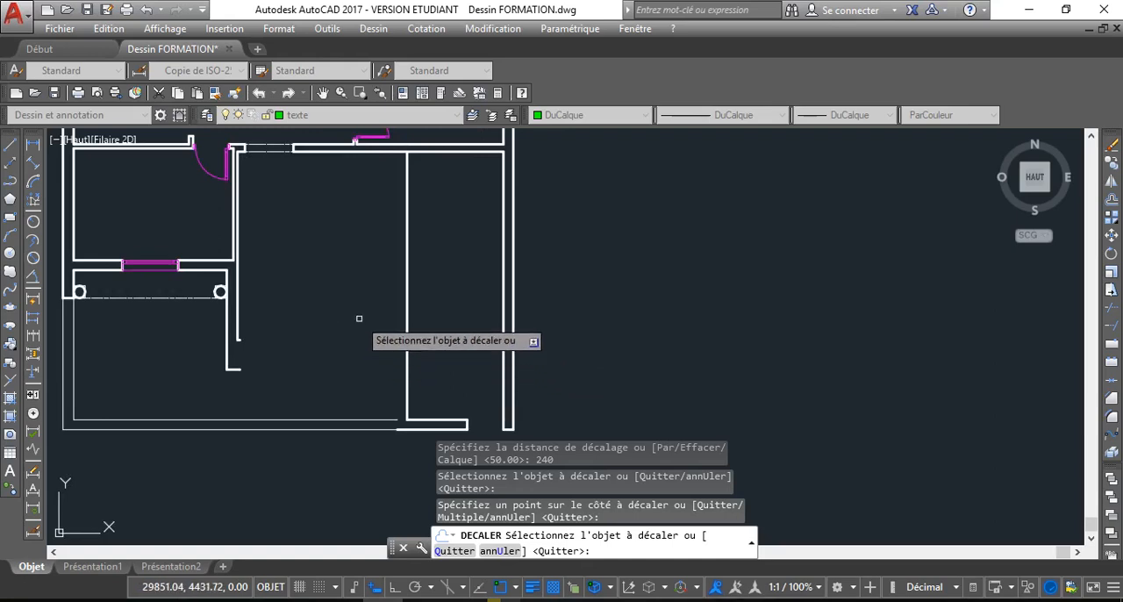
key(Return)
key(Return)
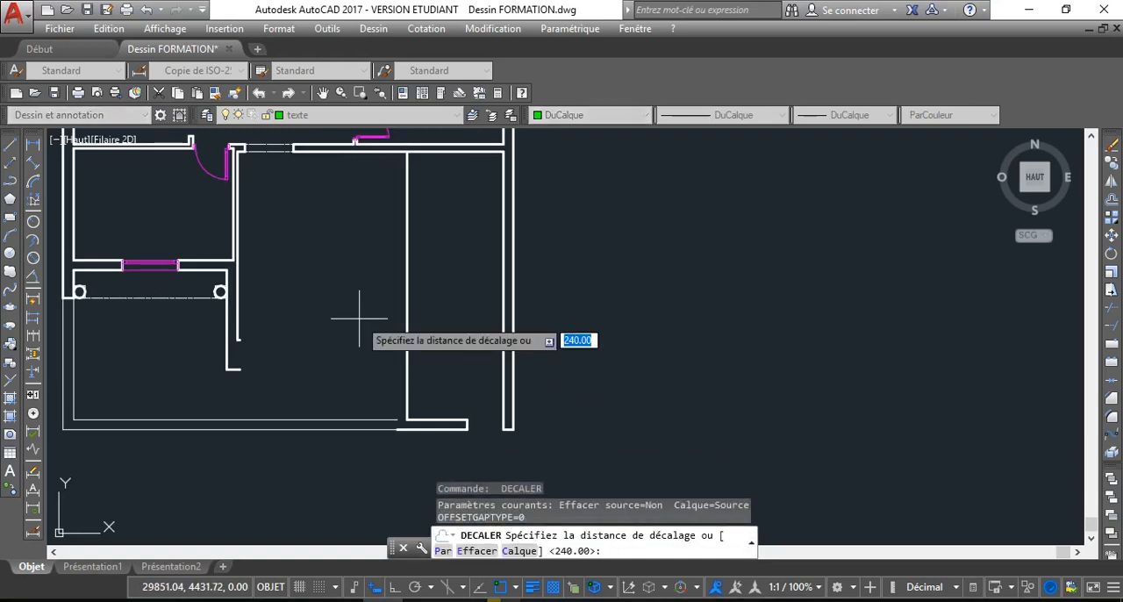
Offset the new vertical partition line by 25 towards the terrace side to give the partition its thickness
scroll(358, 319, down, 4)
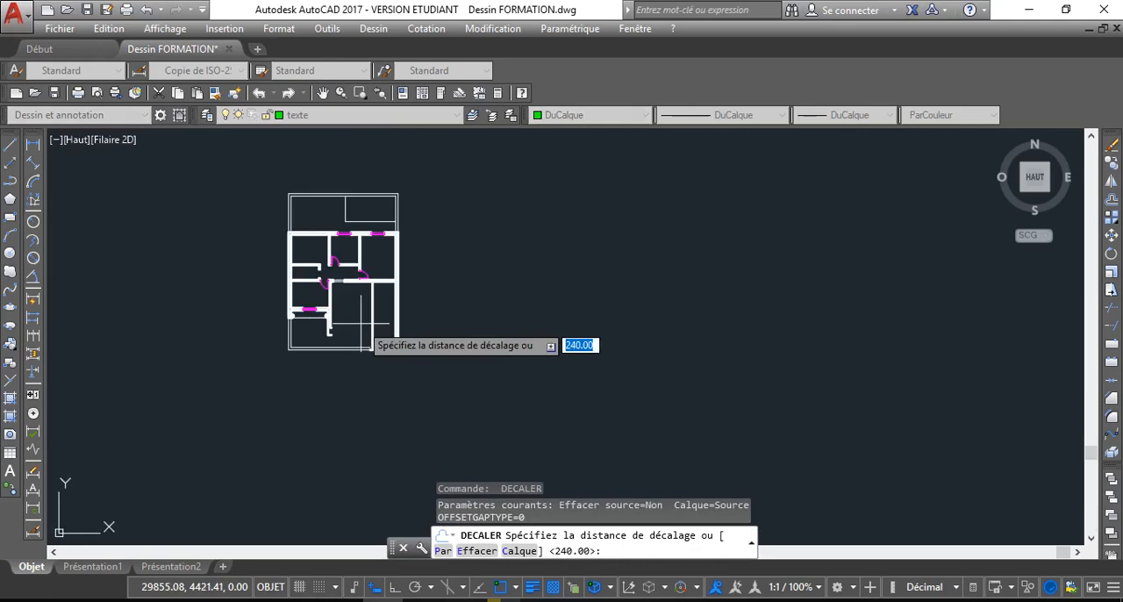
scroll(359, 318, up, 2)
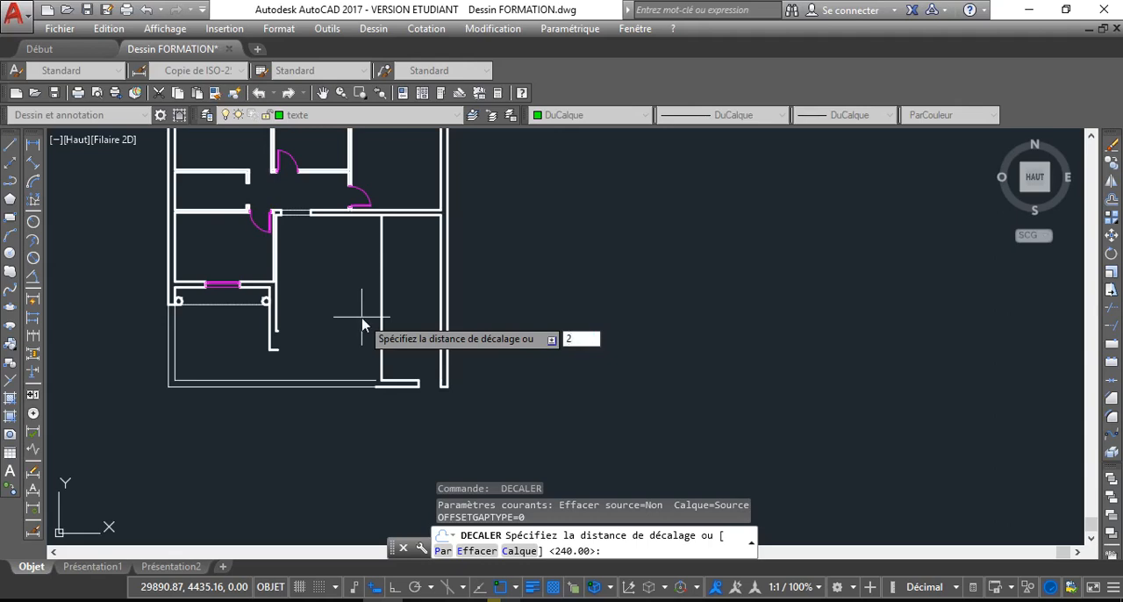
text(5)
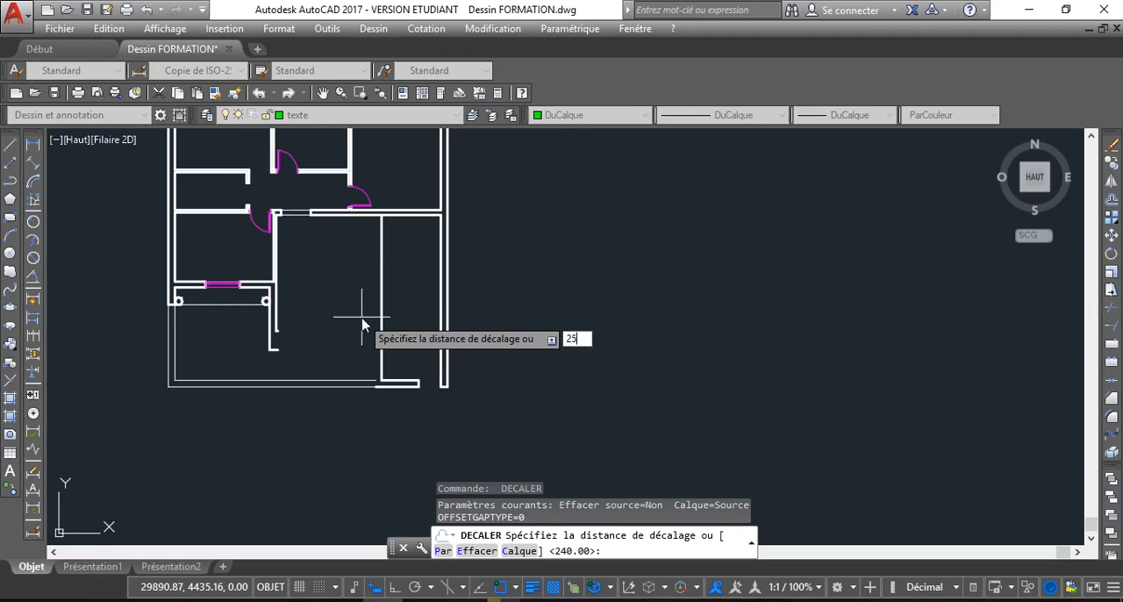
key(Return)
click(380, 304)
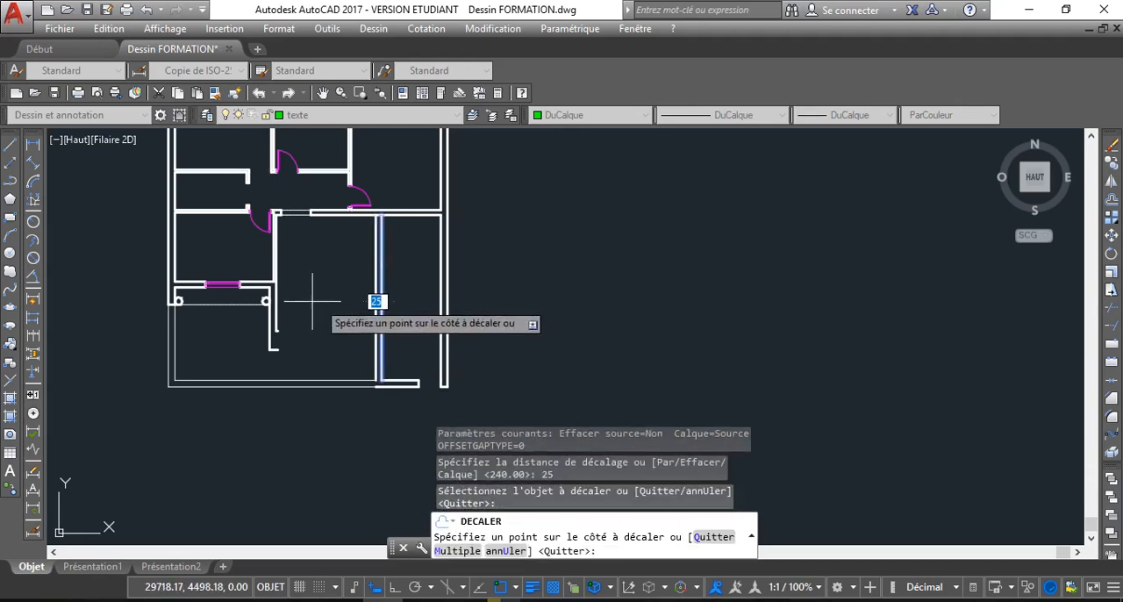
click(312, 301)
scroll(382, 377, up, 3)
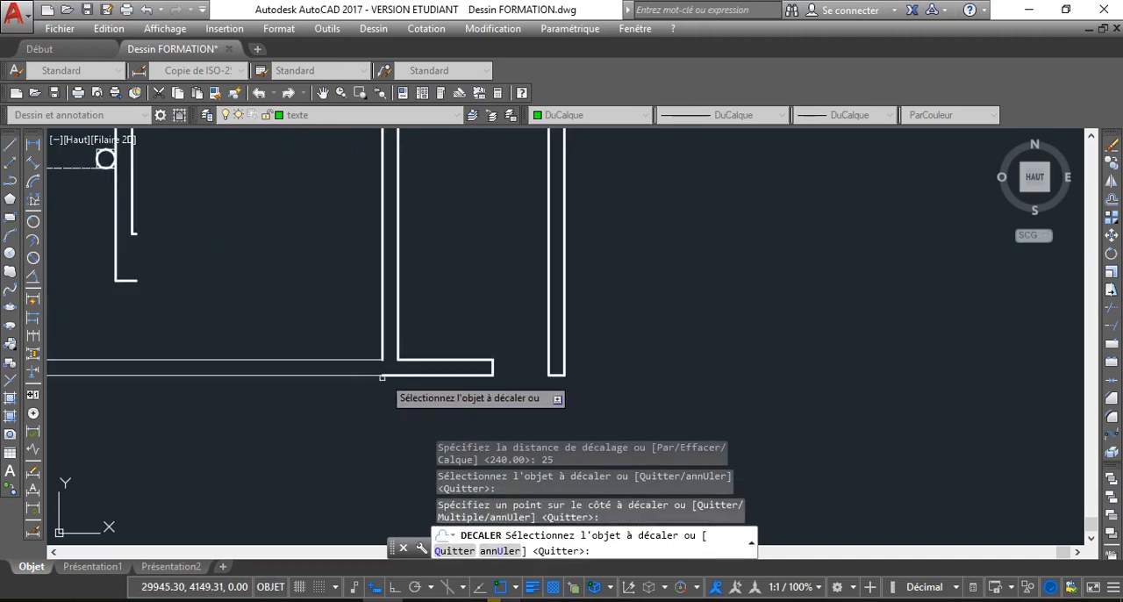
scroll(352, 341, down, 2)
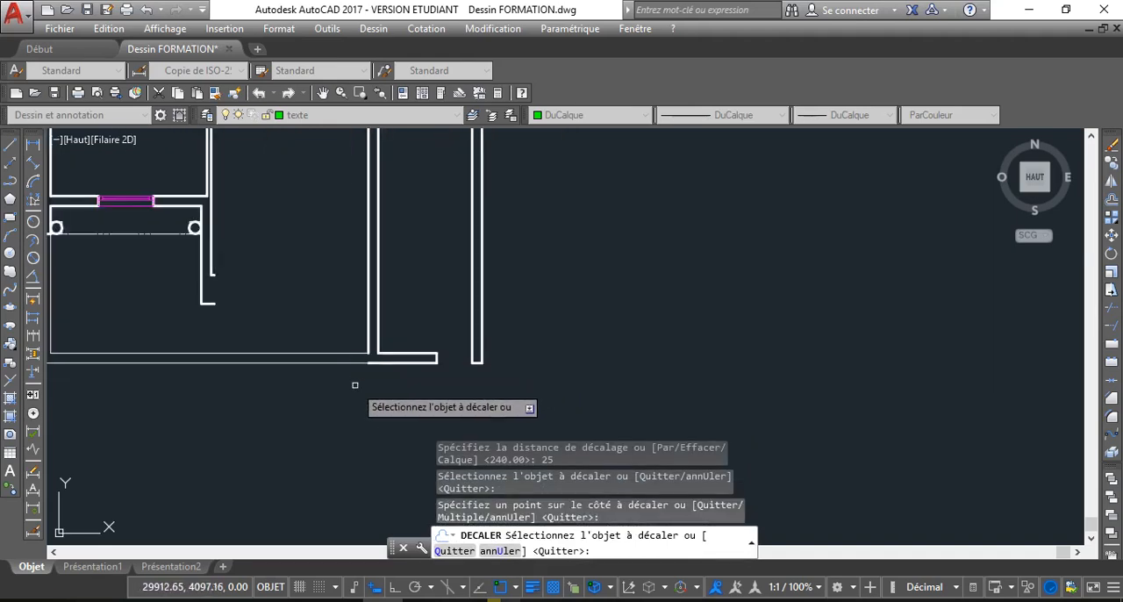
scroll(354, 384, down, 2)
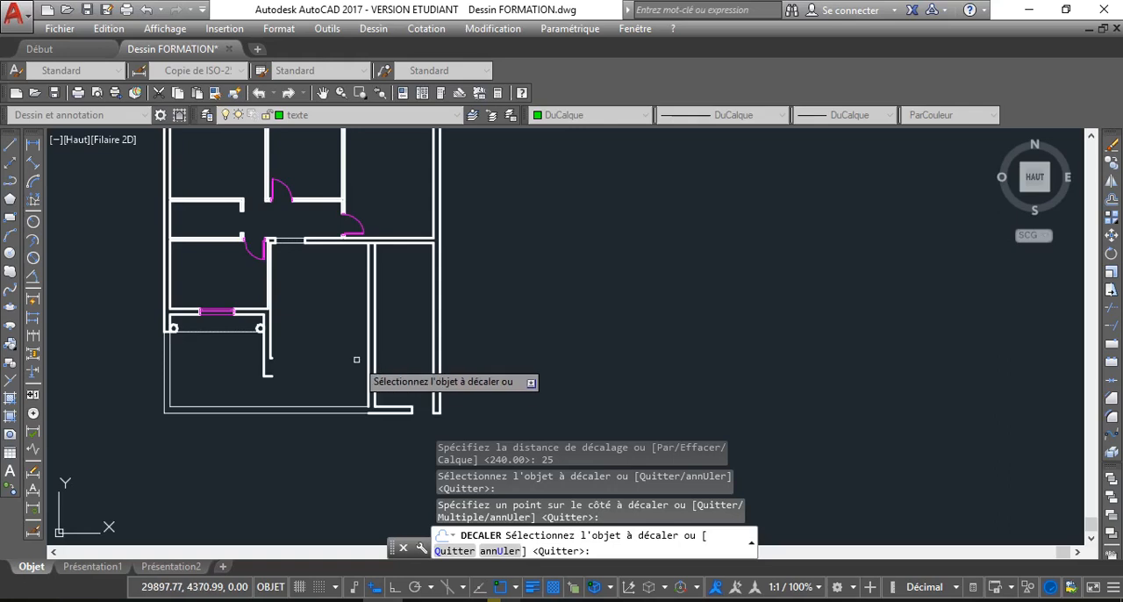
key(Return)
key(Return)
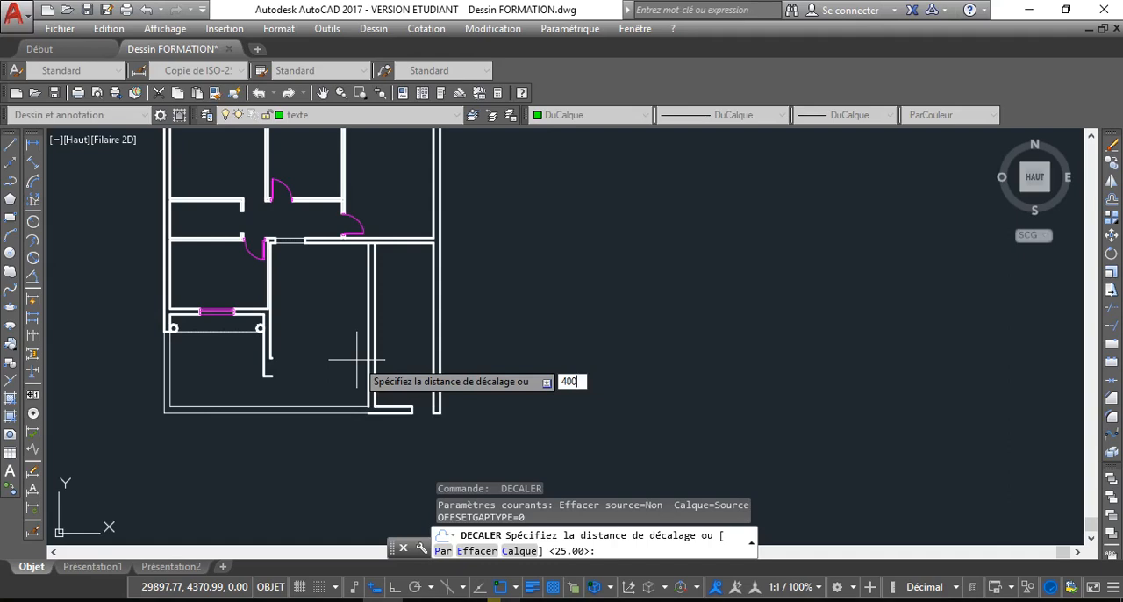
Offset the partition's terrace-side line by 400 towards the terrace
key(Return)
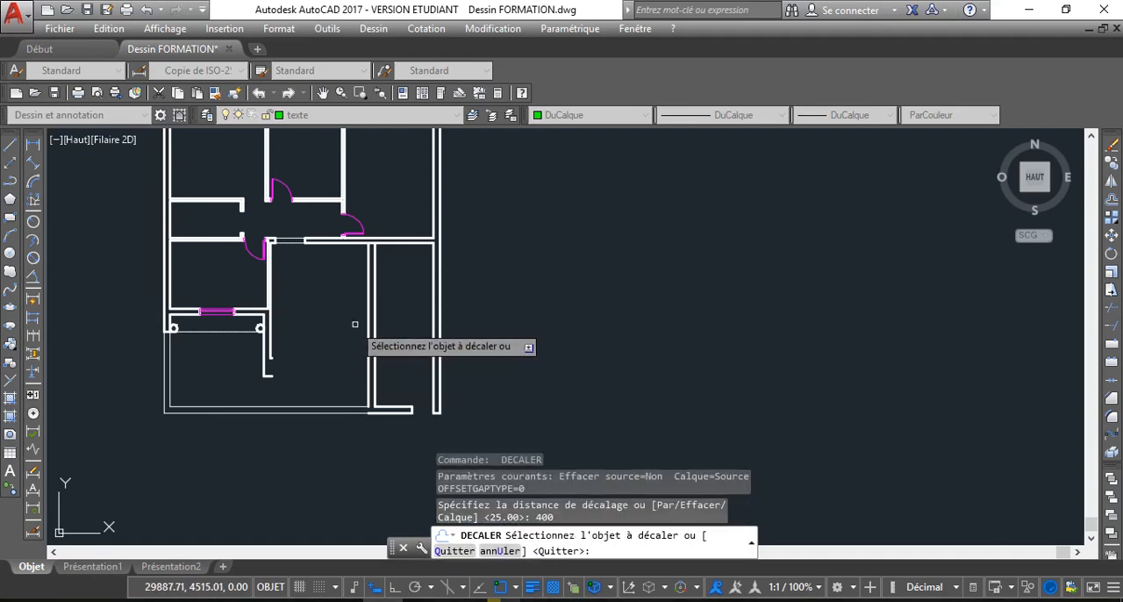
click(368, 327)
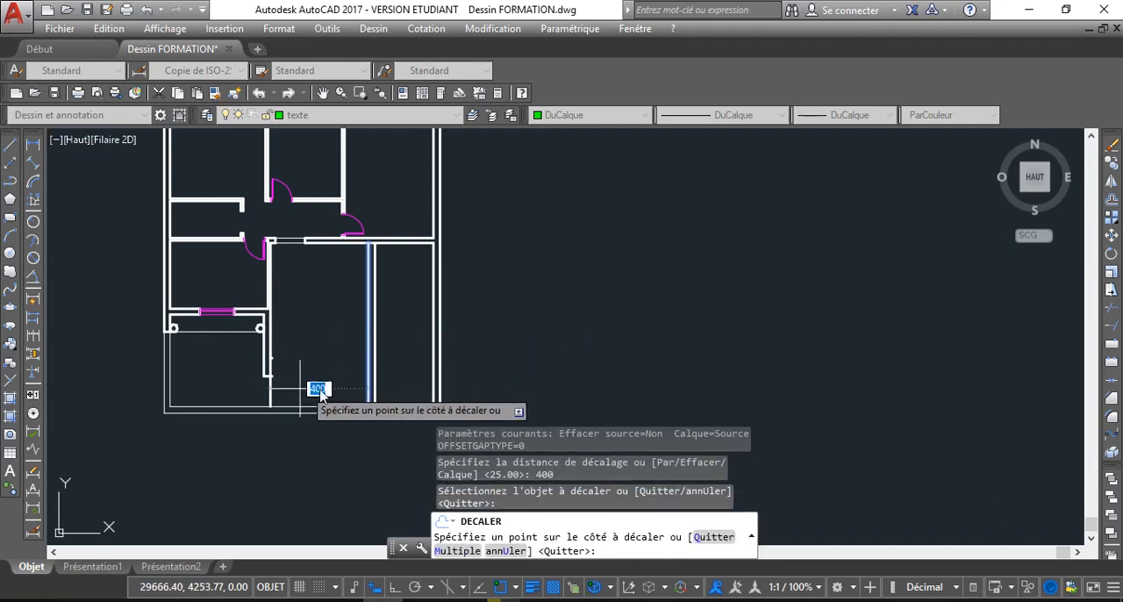
scroll(269, 366, up, 5)
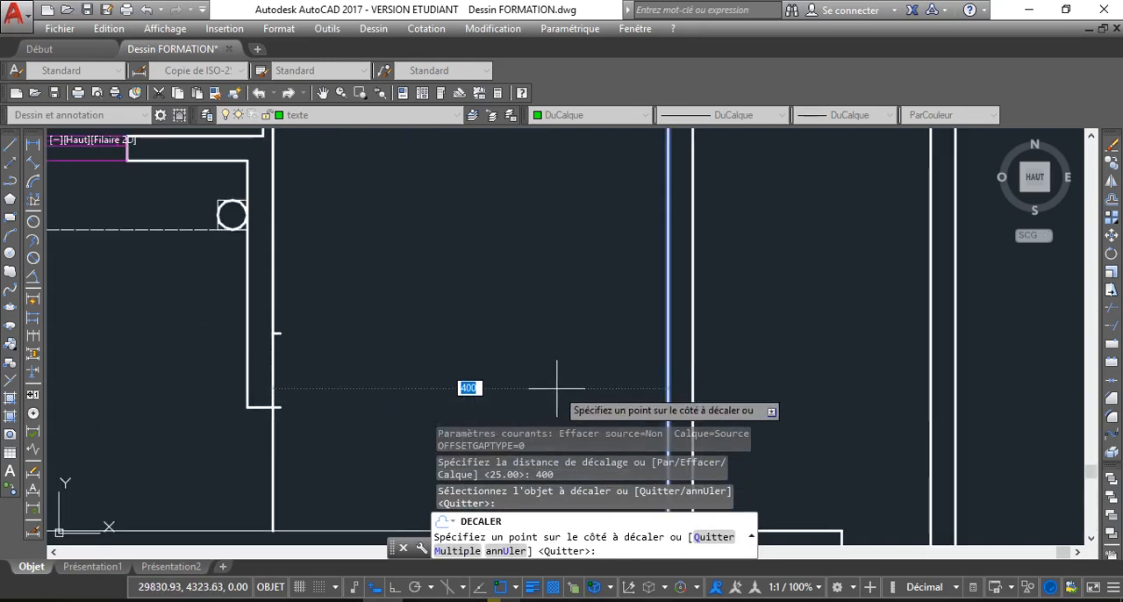
click(301, 401)
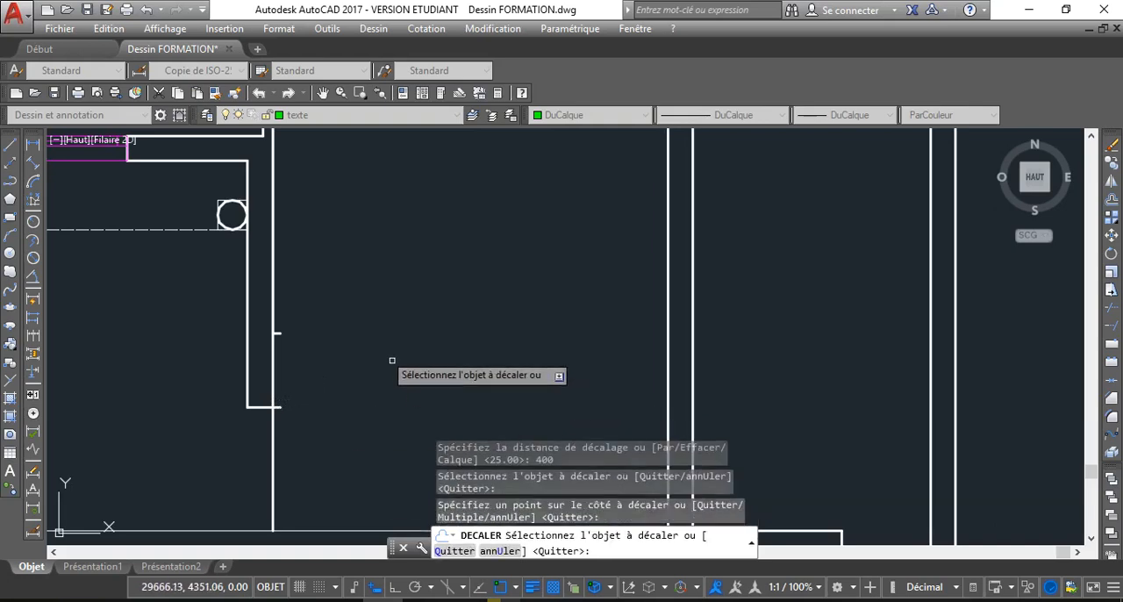
right_click(480, 329)
click(553, 358)
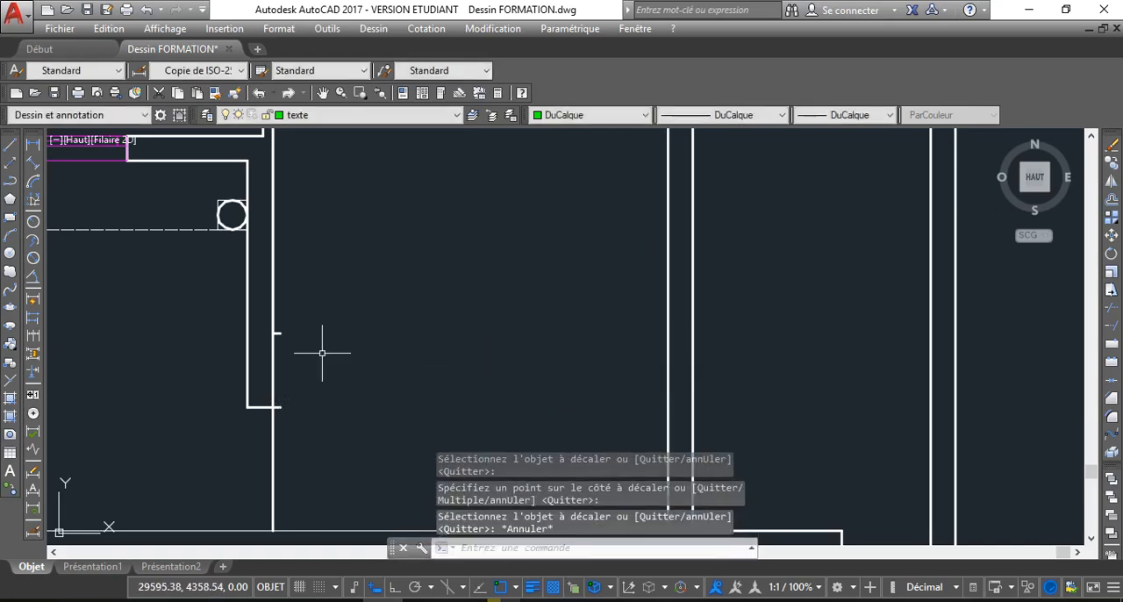
Delete the upper short horizontal end line at the wall beside the terrace, keeping the lower one
click(280, 334)
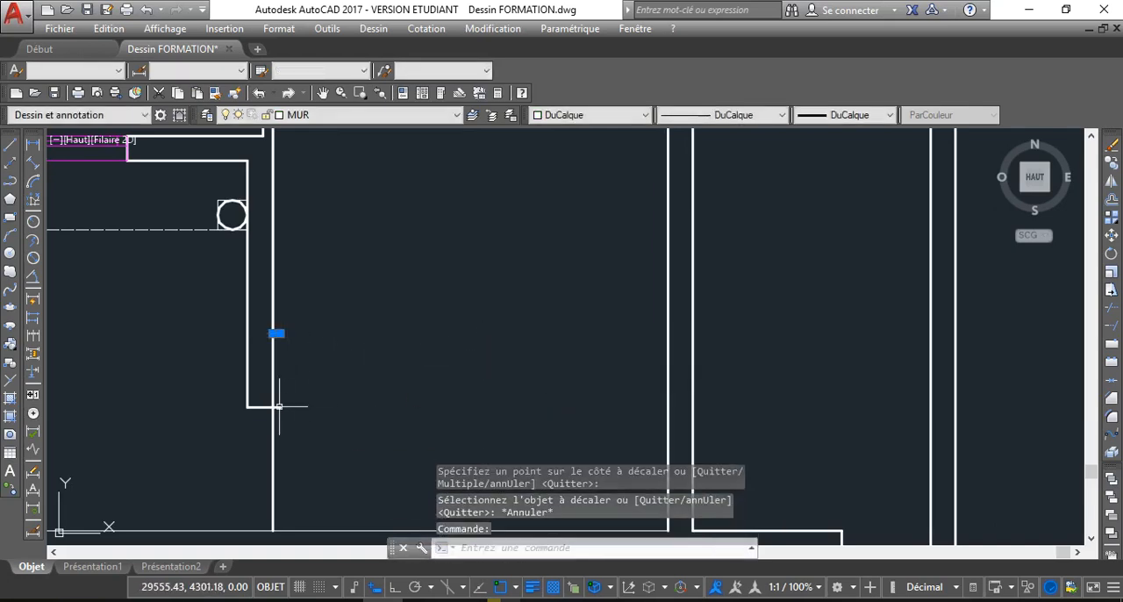
click(279, 407)
key(Escape)
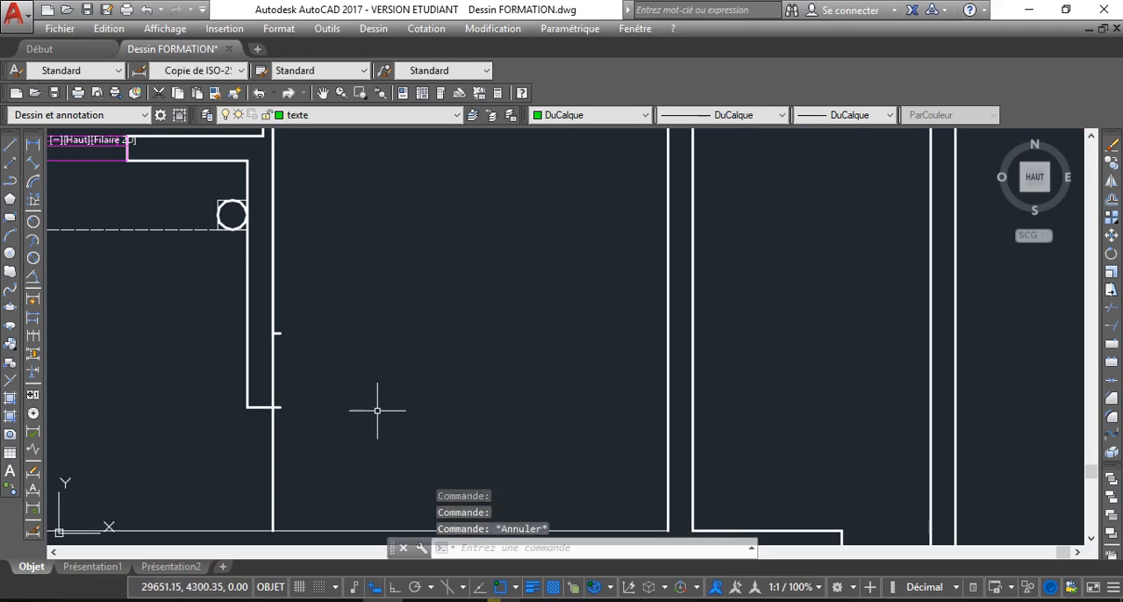
click(279, 334)
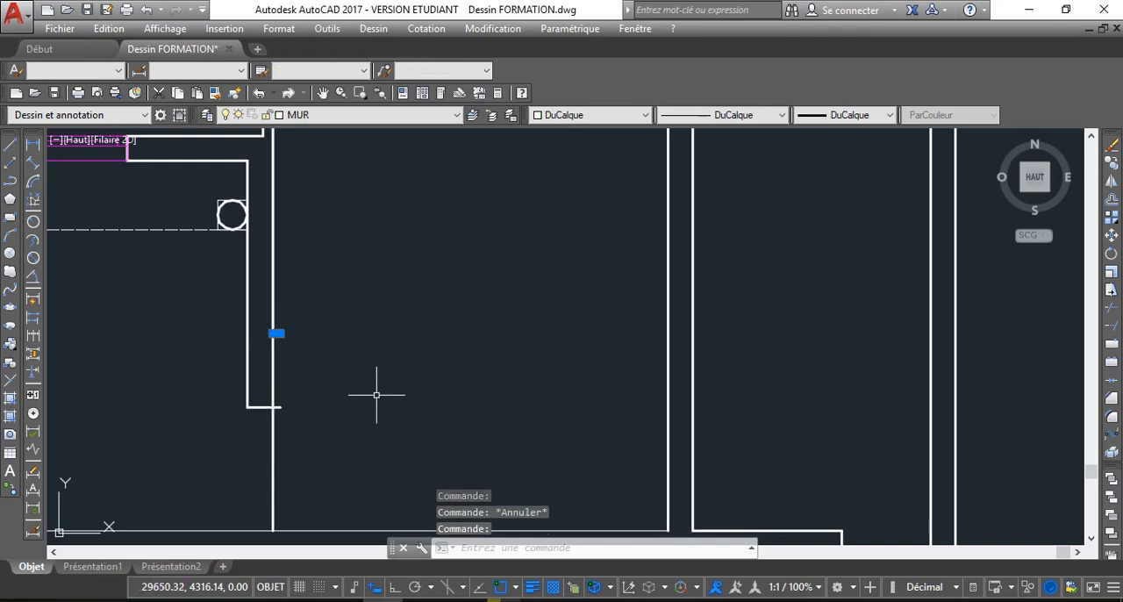
key(Delete)
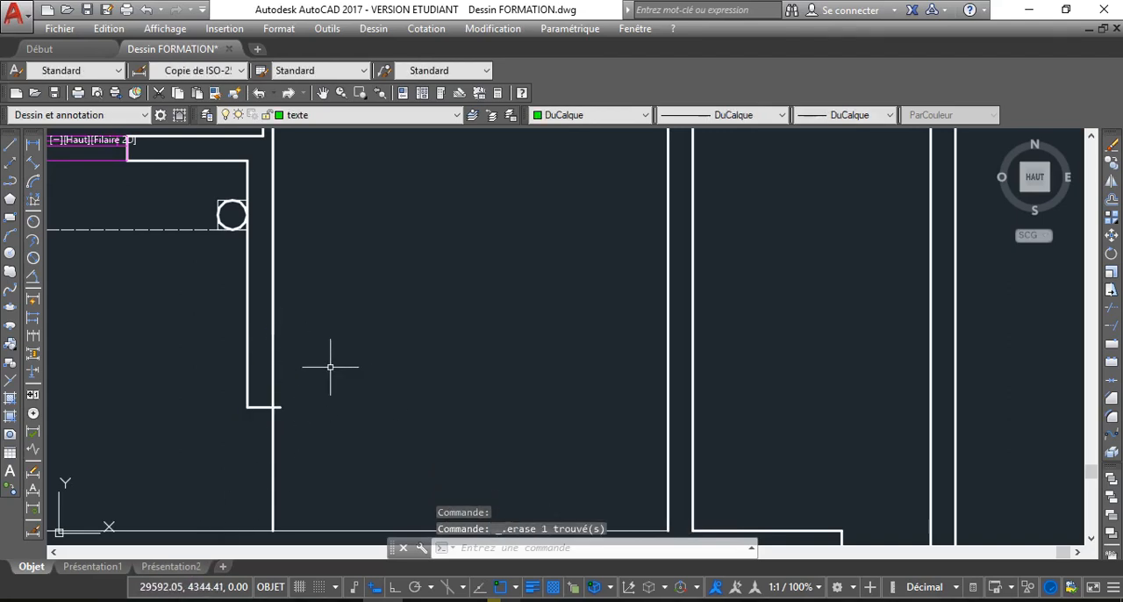
scroll(328, 366, down, 4)
middle_drag(355, 383, 373, 460)
scroll(373, 459, down, 2)
scroll(403, 409, up, 2)
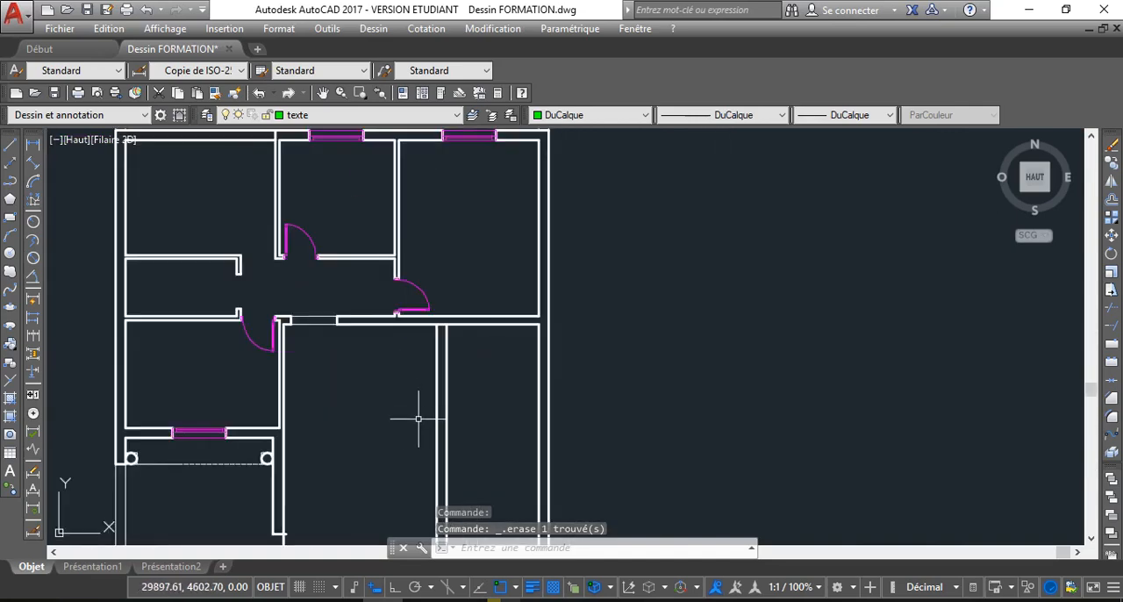
Measure the length of the terrace-side wall face from its free end to the upper corner without placing a dimension
middle_drag(368, 489, 356, 357)
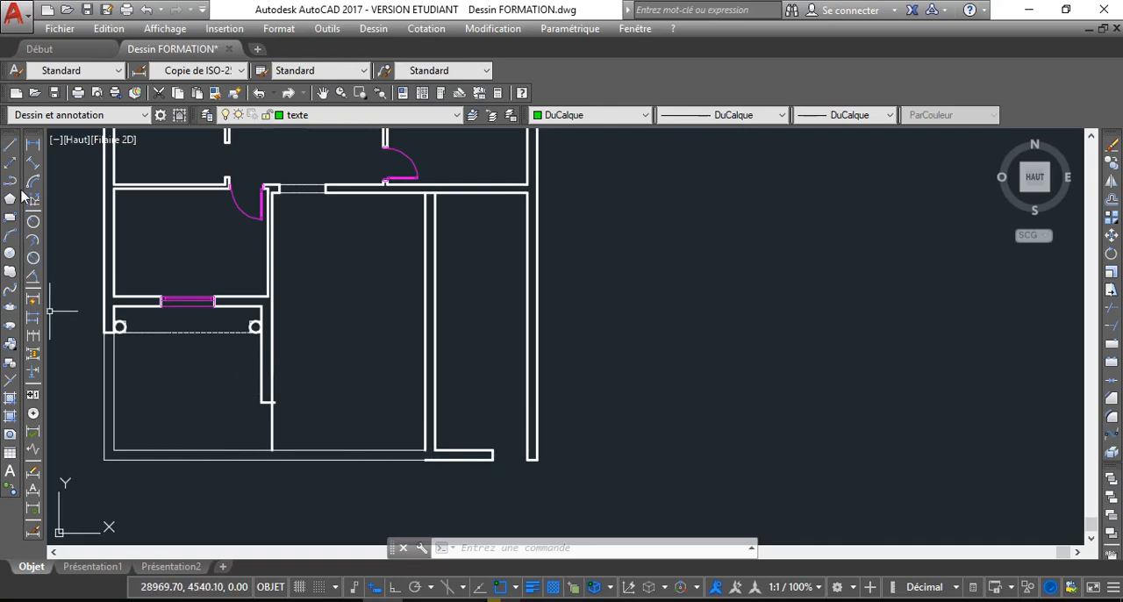
click(33, 143)
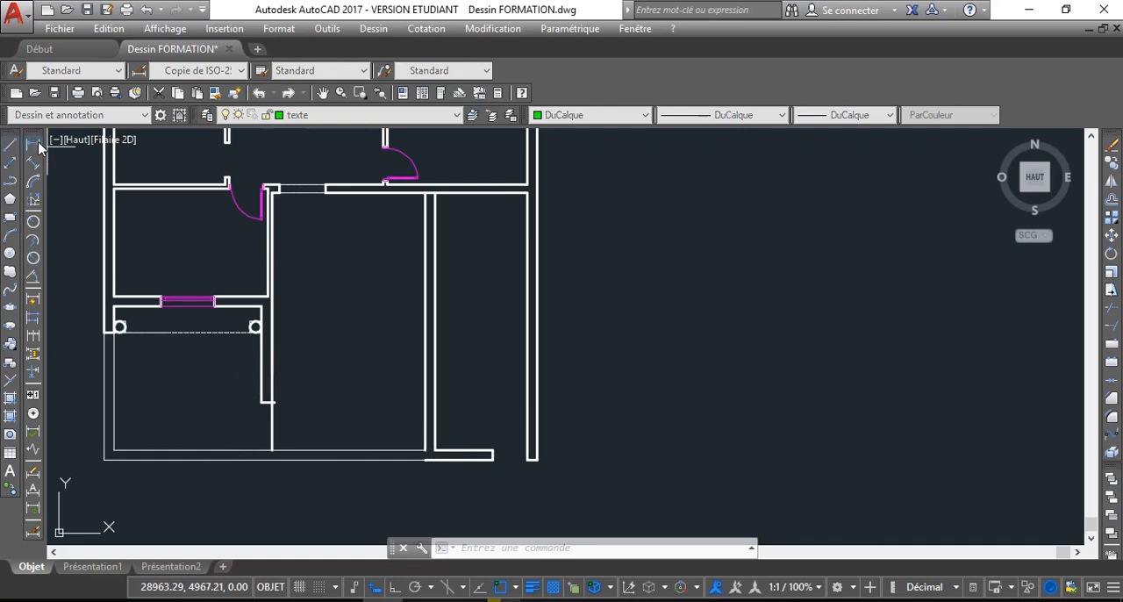
click(261, 402)
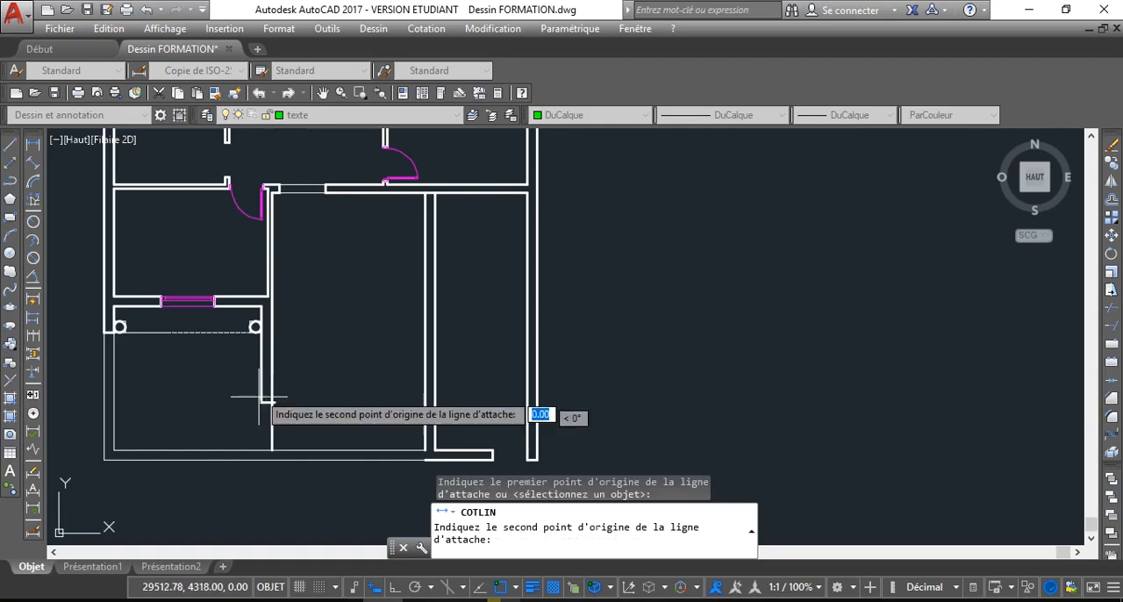
click(254, 327)
scroll(220, 343, up, 2)
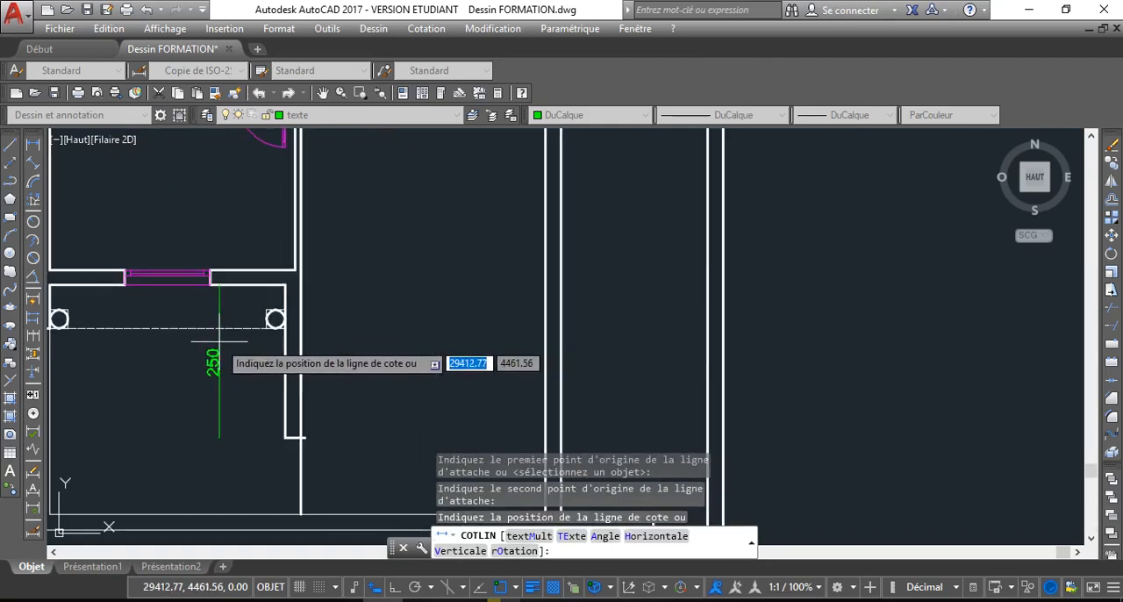
key(Escape)
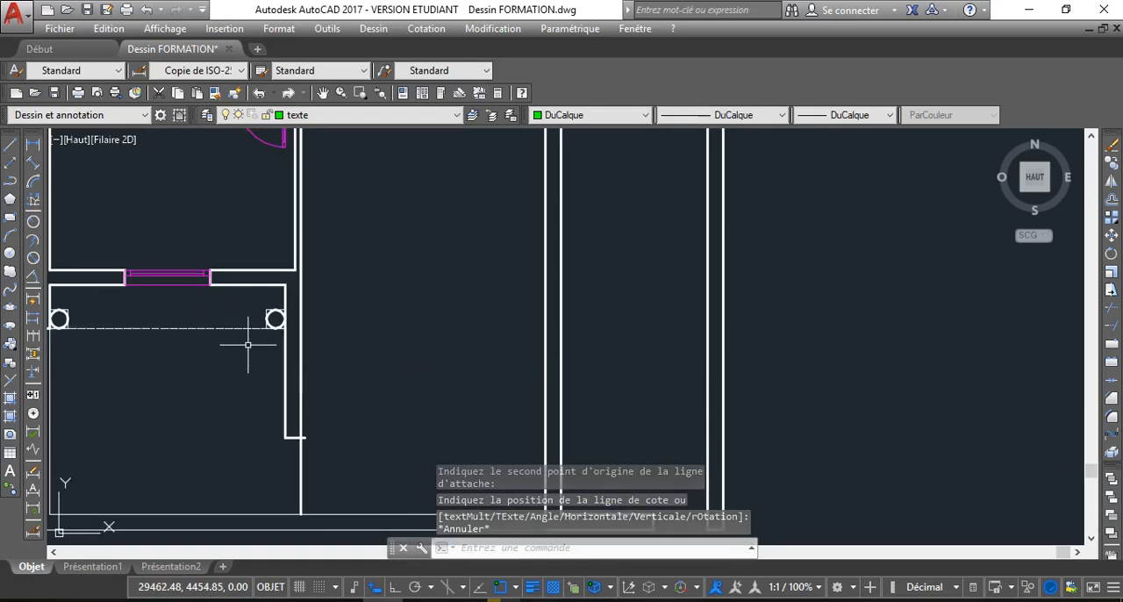
Measure the terrace's outer side edge from the end of the outer wall to the terrace's lower corner without placing a dimension
scroll(253, 341, down, 2)
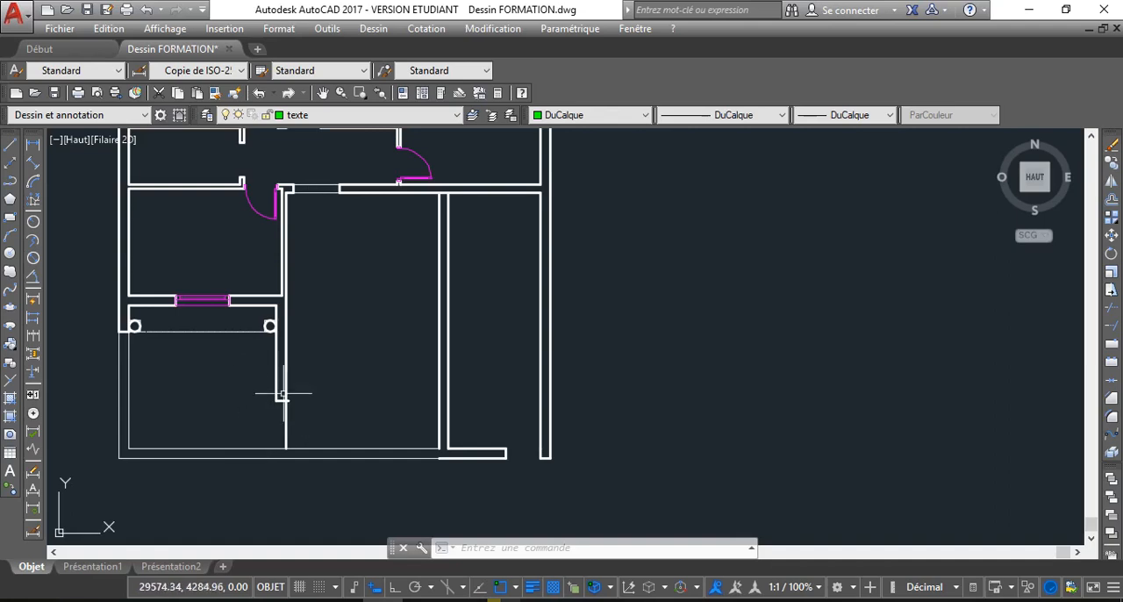
middle_drag(247, 376, 333, 380)
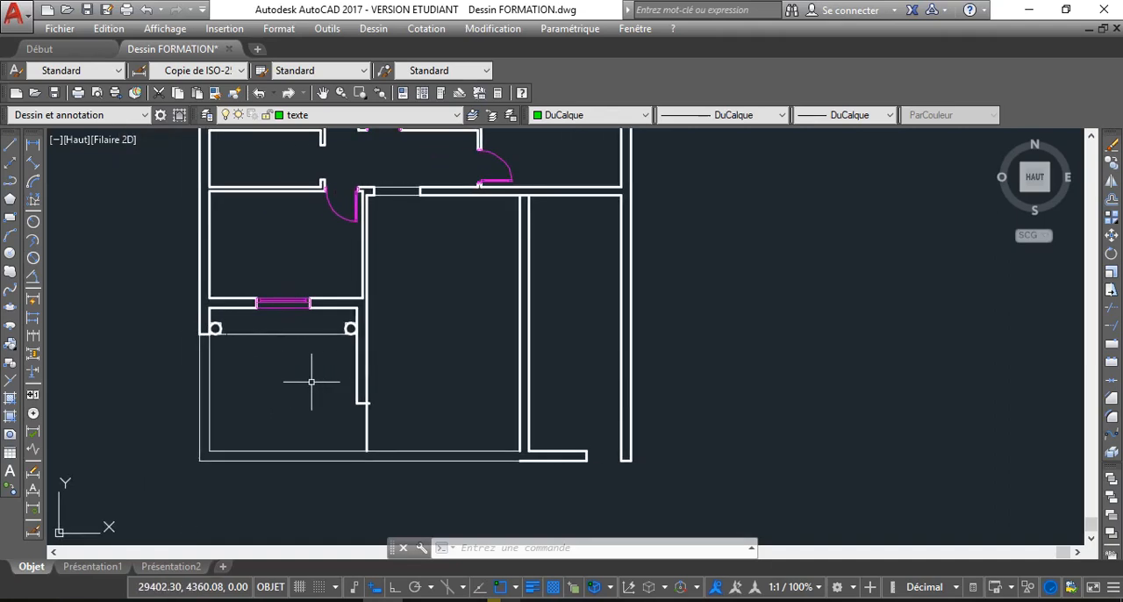
click(33, 144)
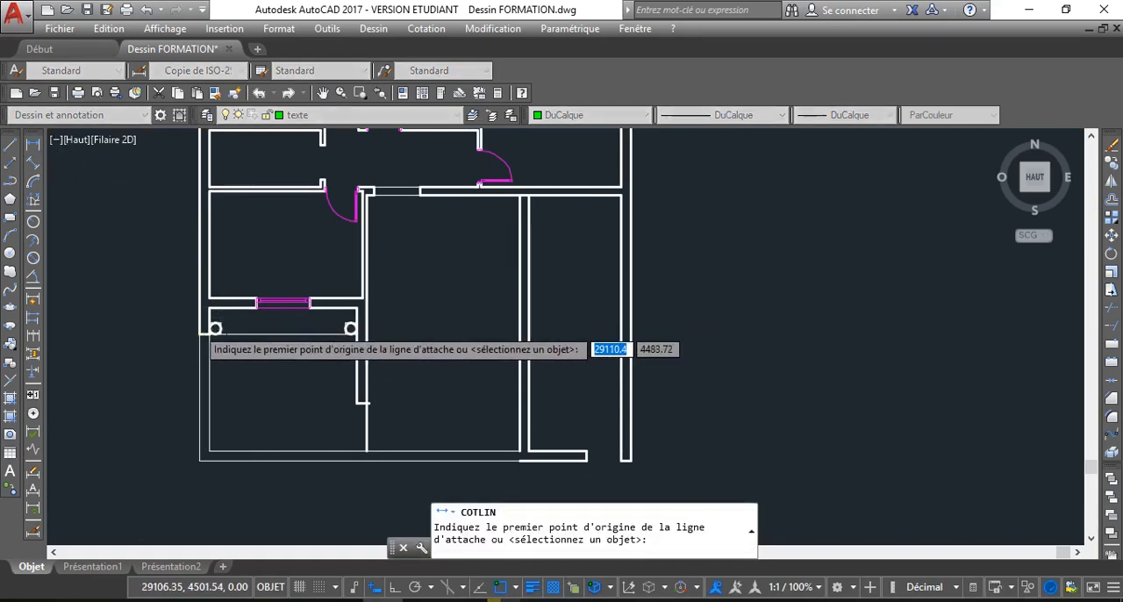
scroll(204, 332, up, 5)
click(206, 354)
scroll(196, 167, down, 4)
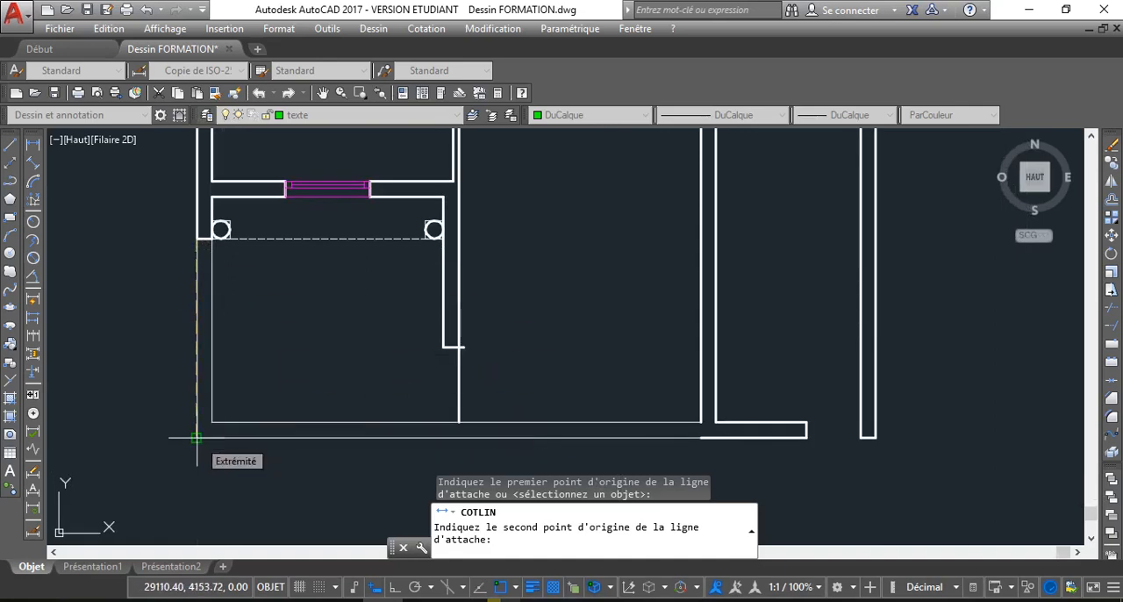
click(195, 437)
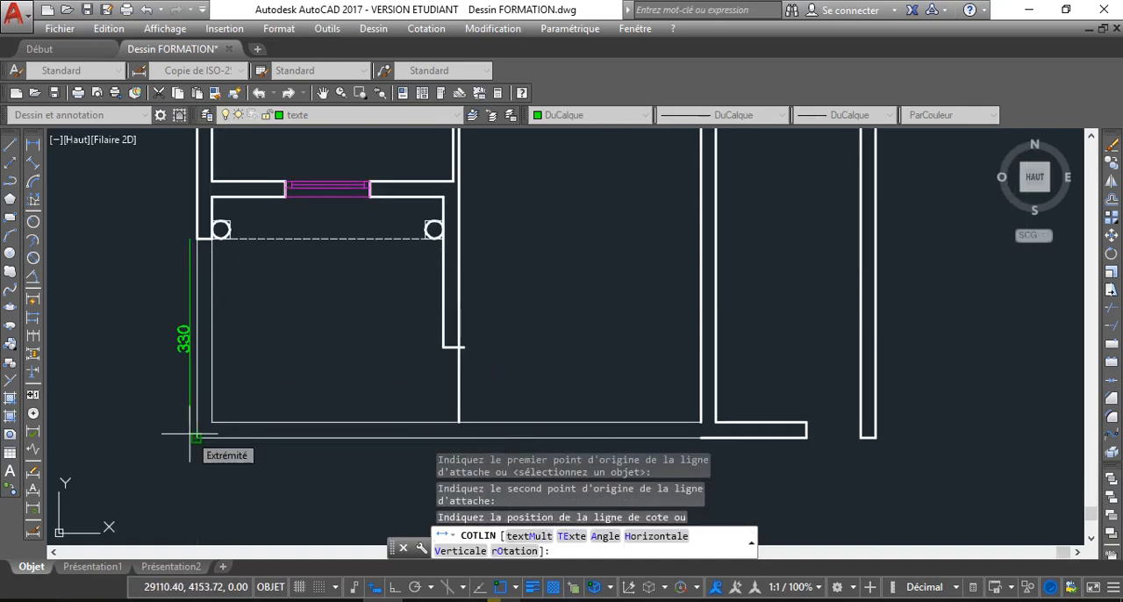
key(Escape)
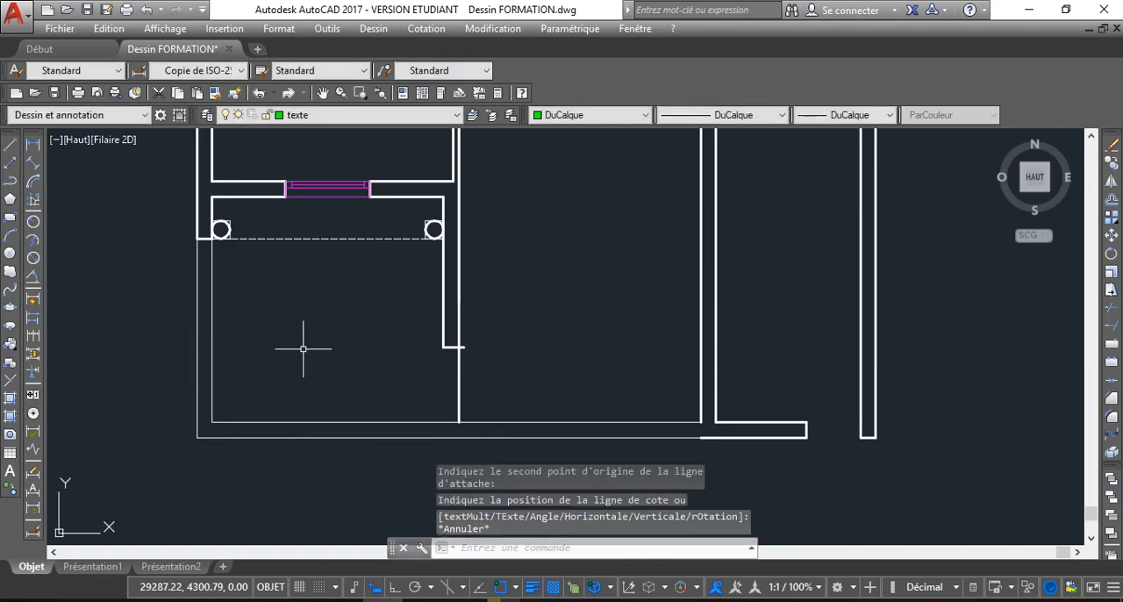
Delete the two round columns with their square outlines at both ends of the dashed terrace line
click(221, 230)
click(522, 203)
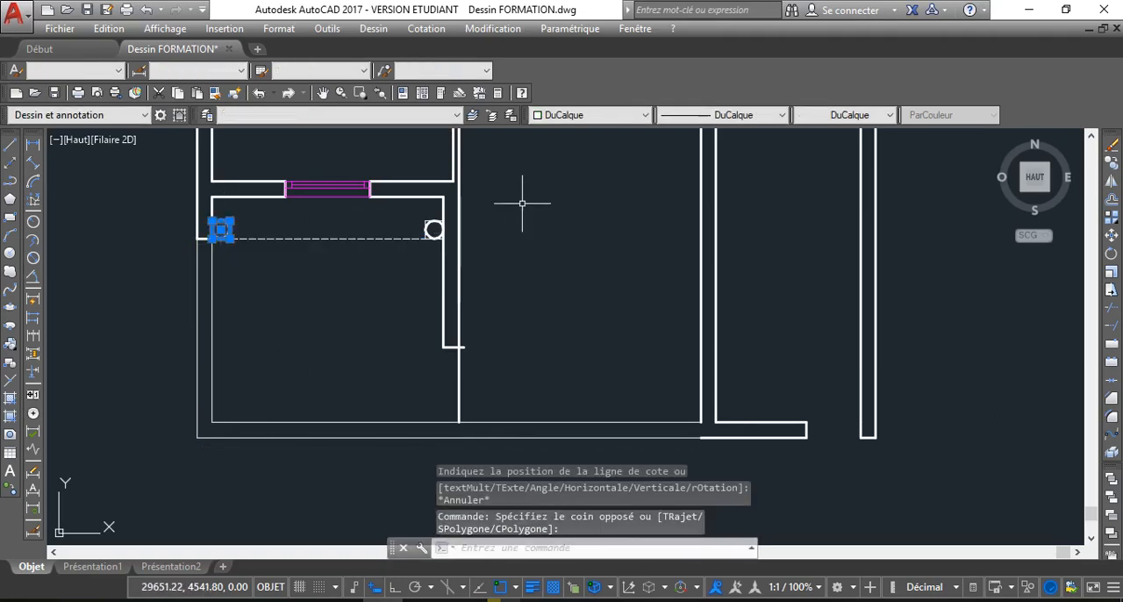
click(430, 215)
click(433, 226)
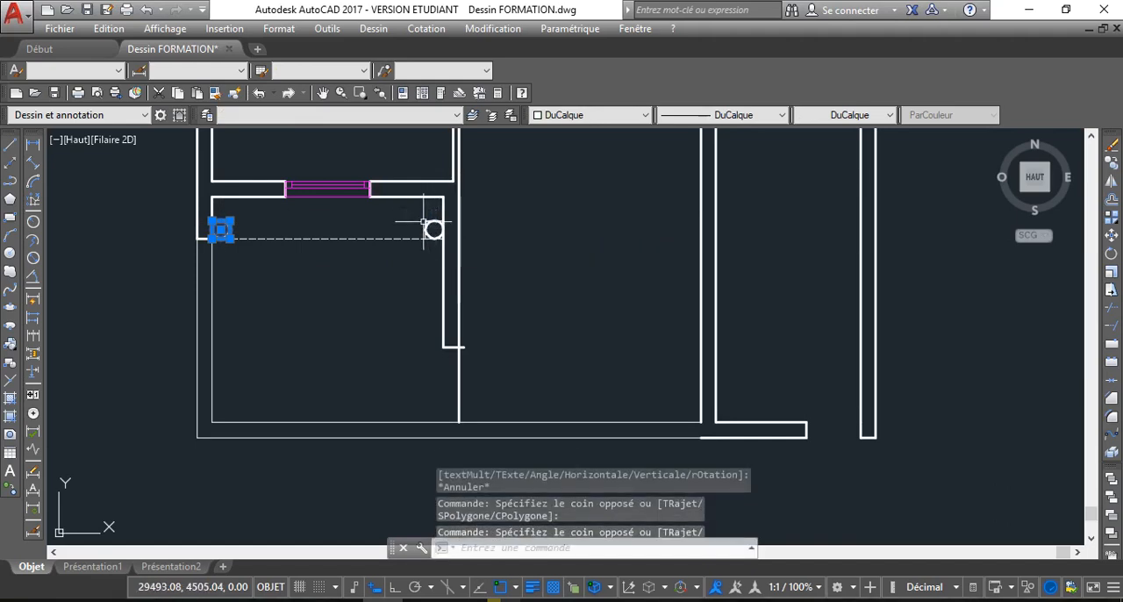
click(433, 230)
click(412, 214)
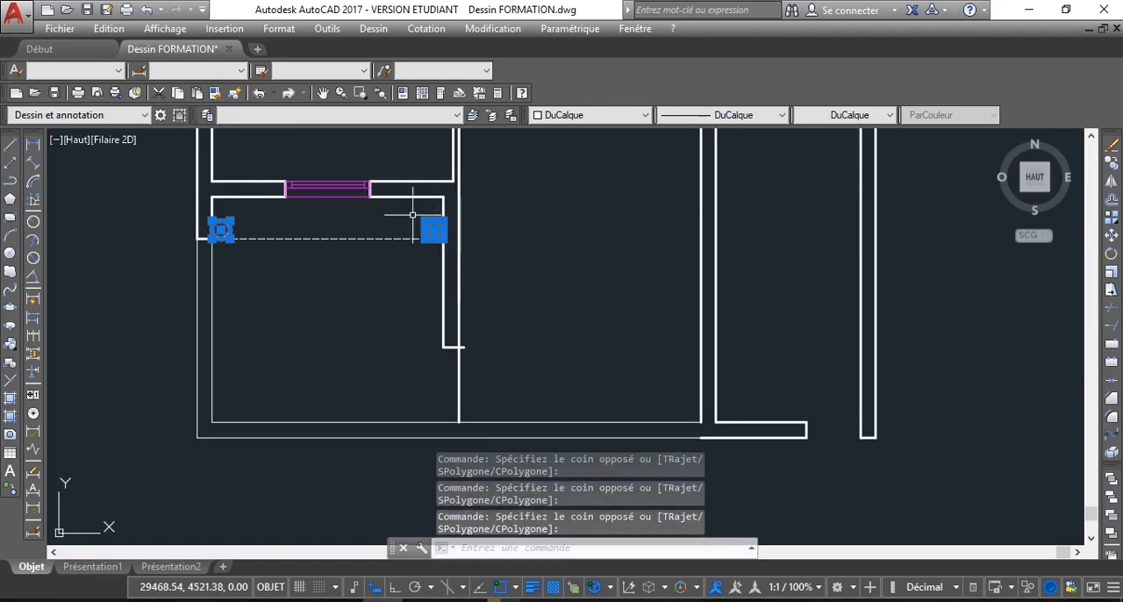
key(Delete)
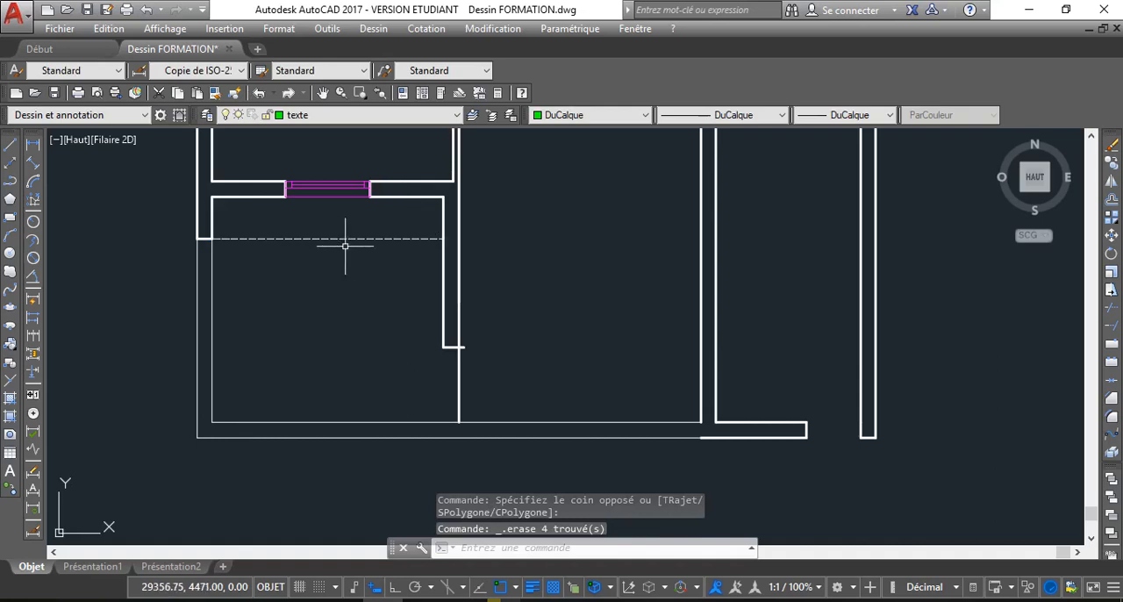
Move the dashed horizontal line at the terrace edge to the MUR layer
scroll(307, 237, up, 2)
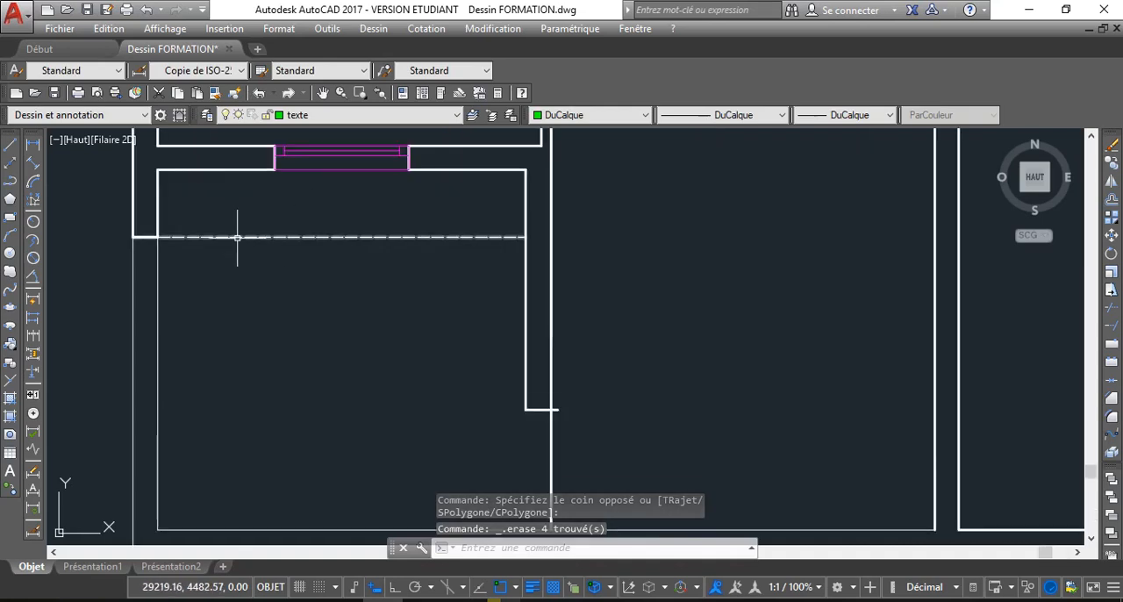
click(237, 236)
click(371, 114)
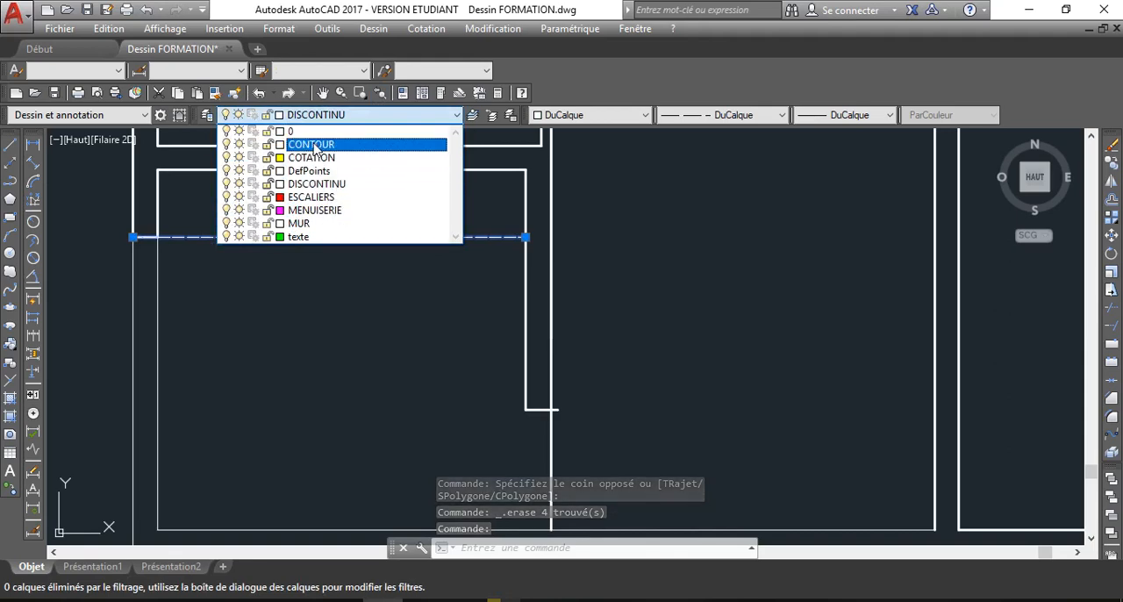
click(303, 223)
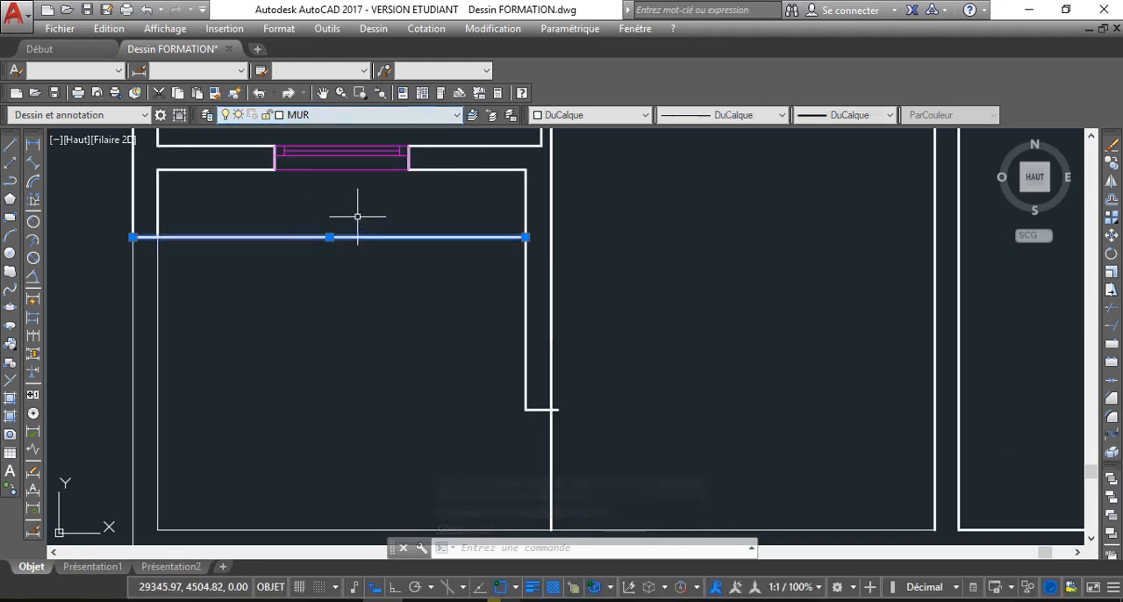
key(Escape)
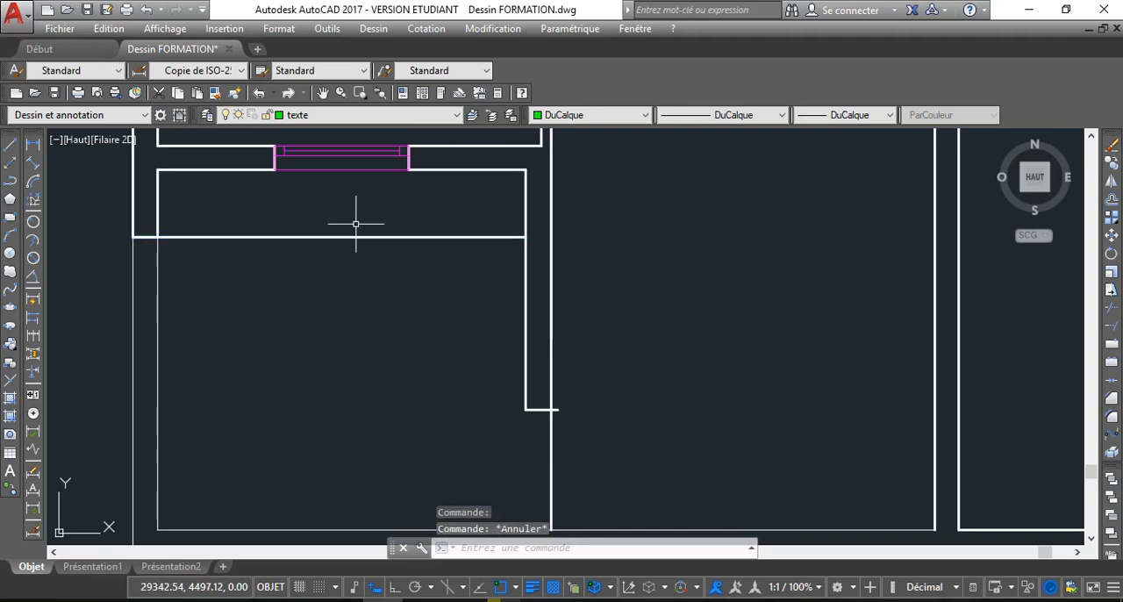
Offset the new horizontal wall line by 25 towards the house interior to give the wall its thickness
key(Return)
text(25)
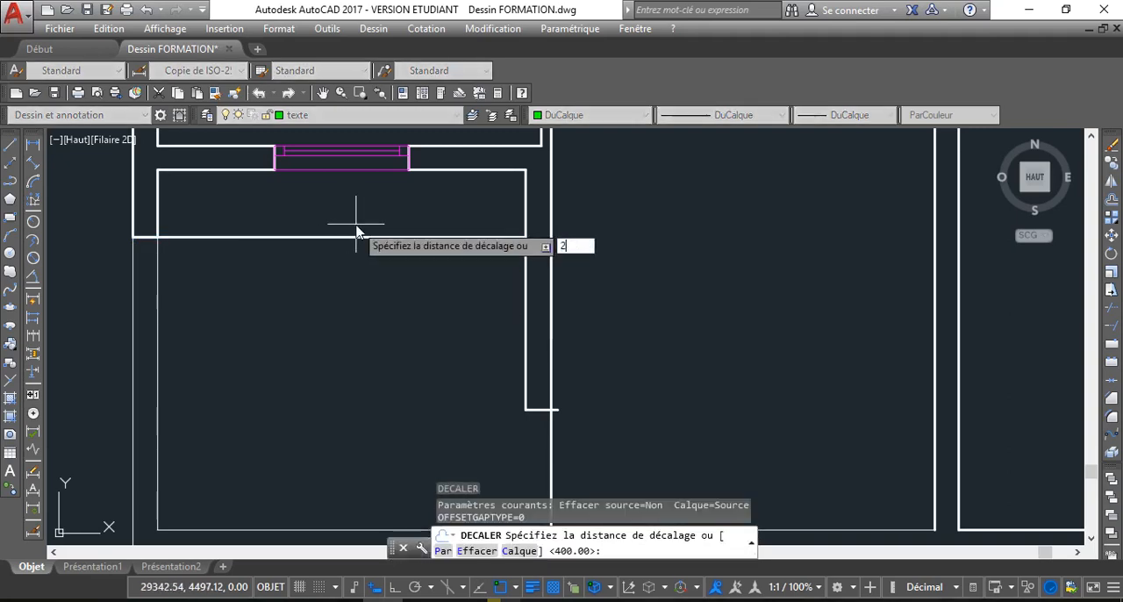
key(Return)
click(341, 237)
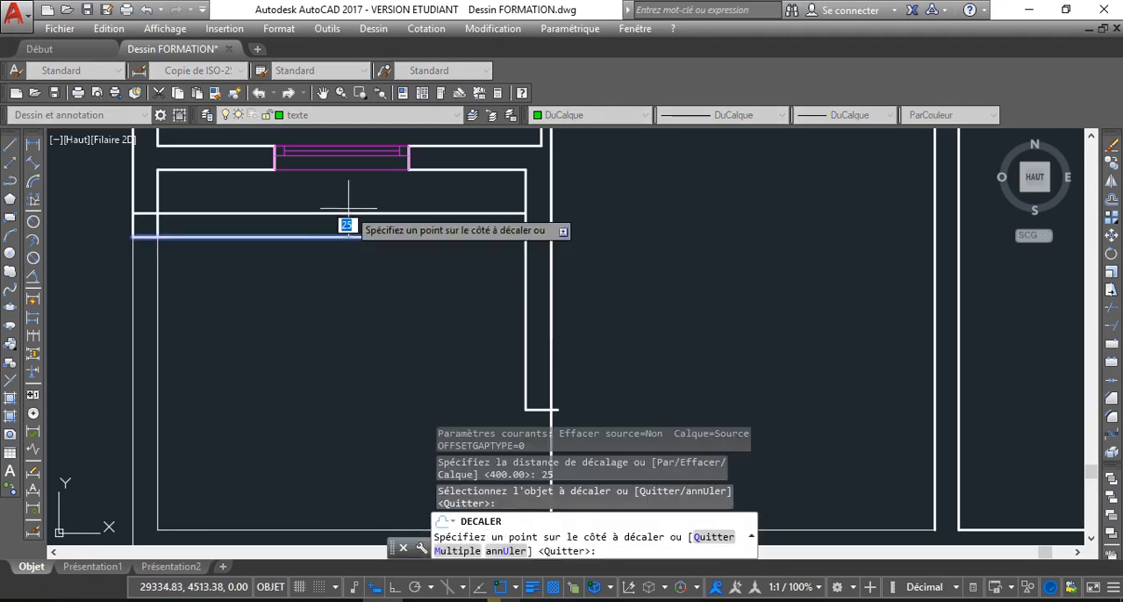
click(341, 221)
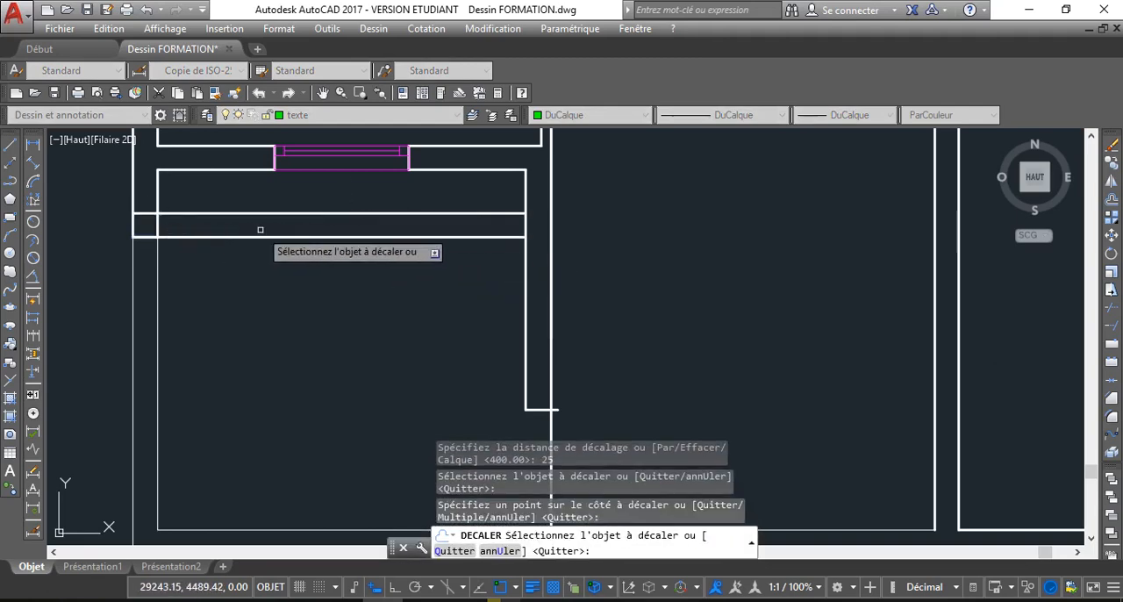
middle_drag(281, 225, 283, 265)
scroll(283, 265, down, 2)
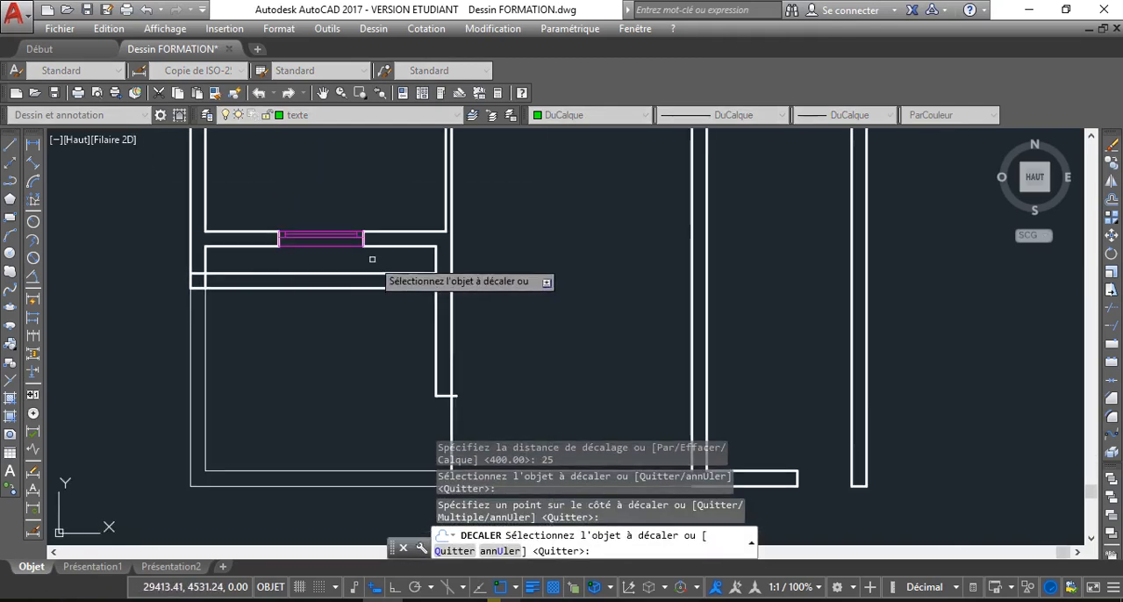
right_click(323, 201)
click(374, 234)
Delete the old horizontal wall segments together with their window, just above the new terrace wall
click(405, 266)
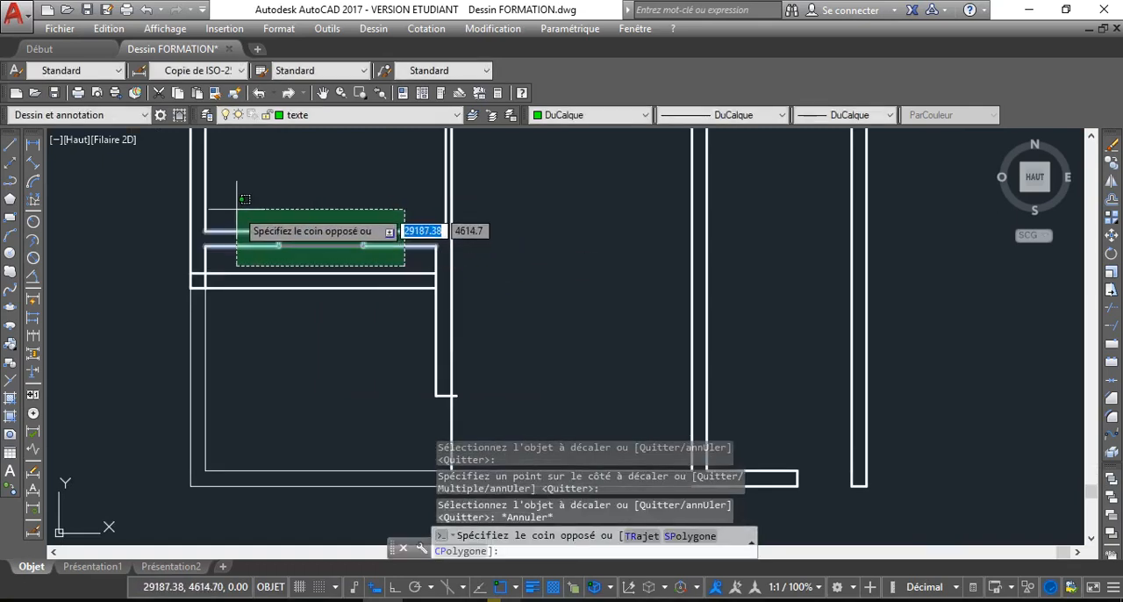
click(275, 213)
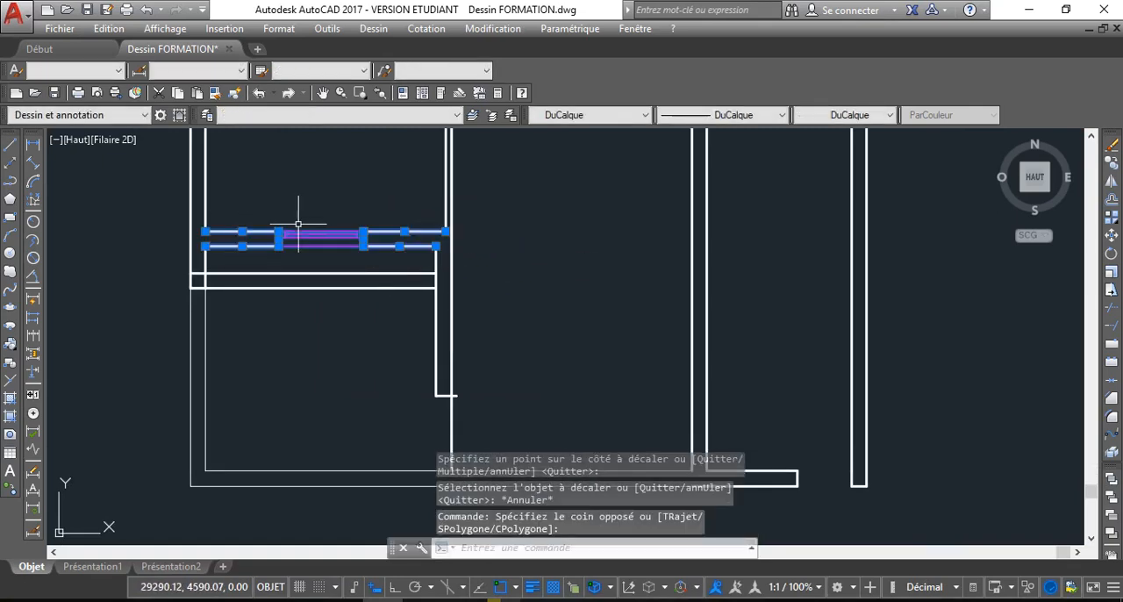
key(Delete)
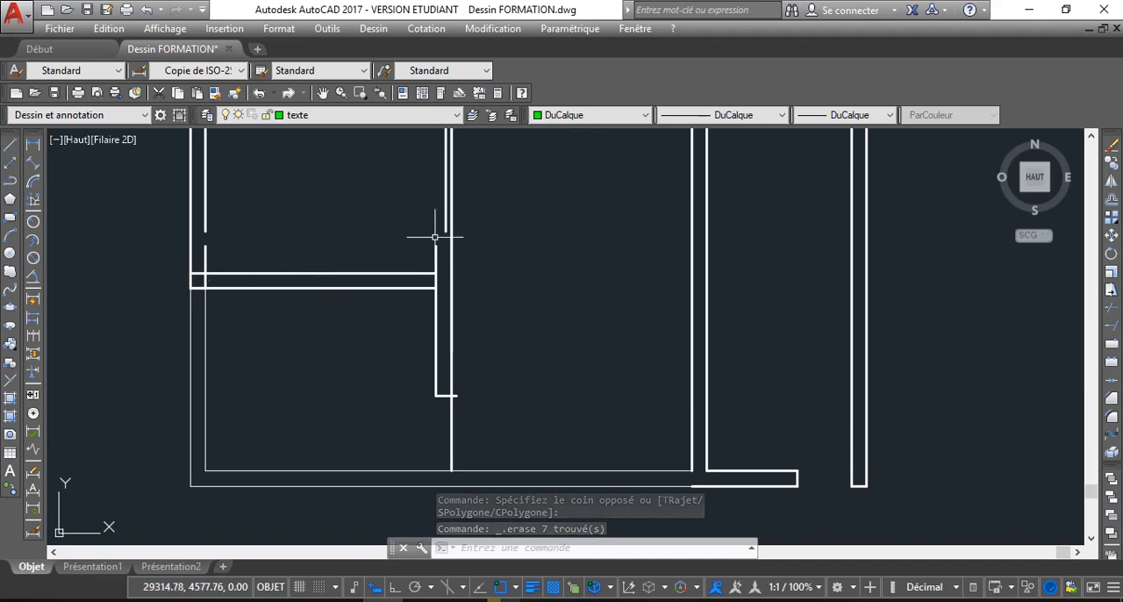
Trim the vertical wall lines that cross between the two faces of the new horizontal wall at both its ends
scroll(508, 264, down, 2)
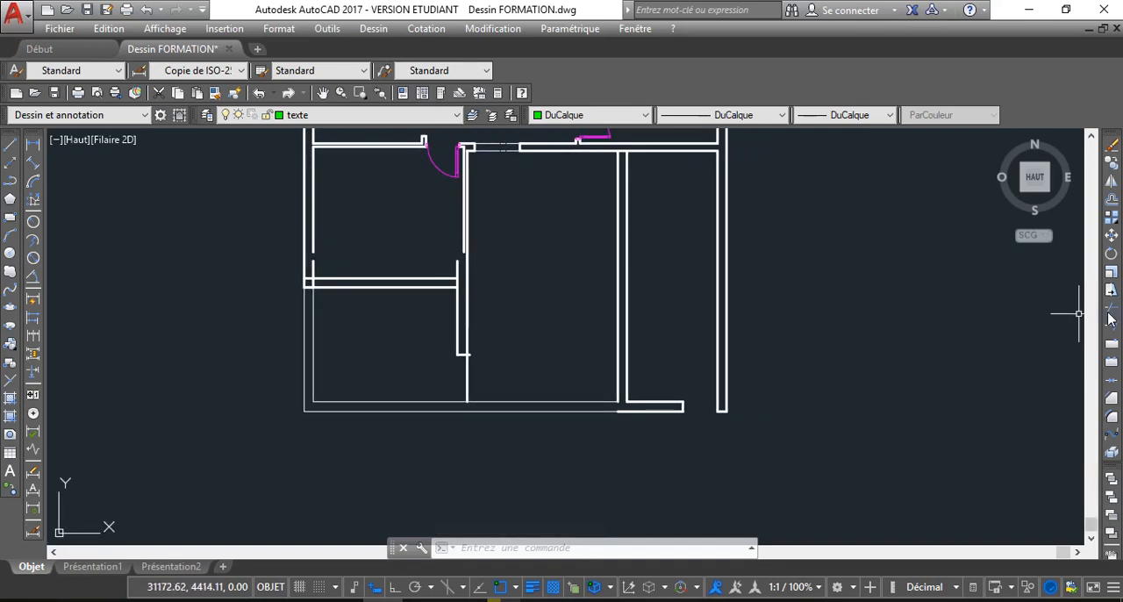
right_click(336, 283)
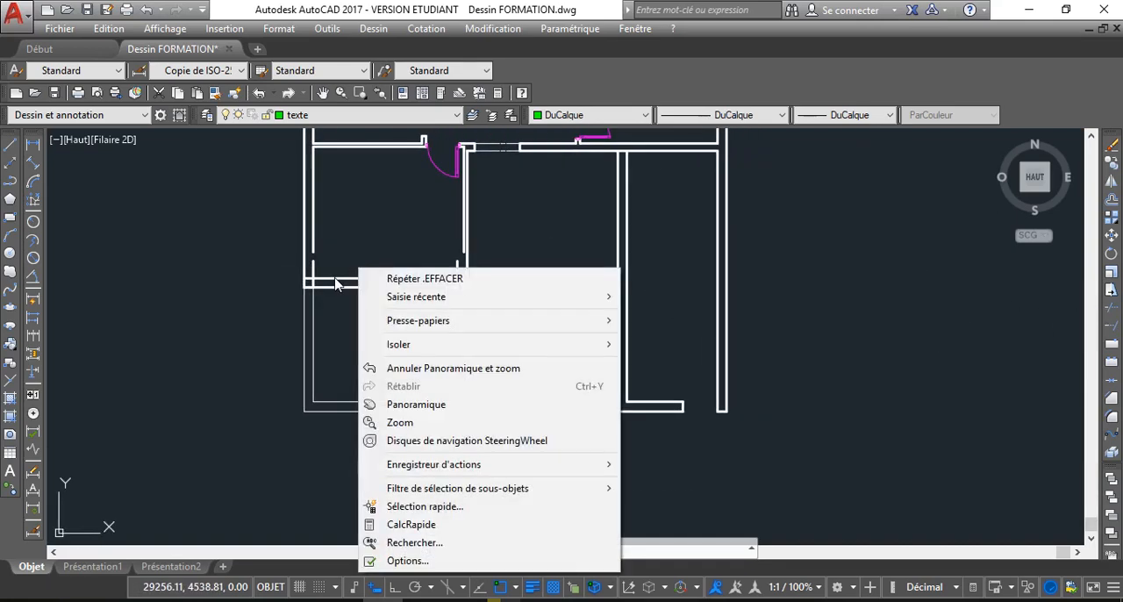
click(379, 240)
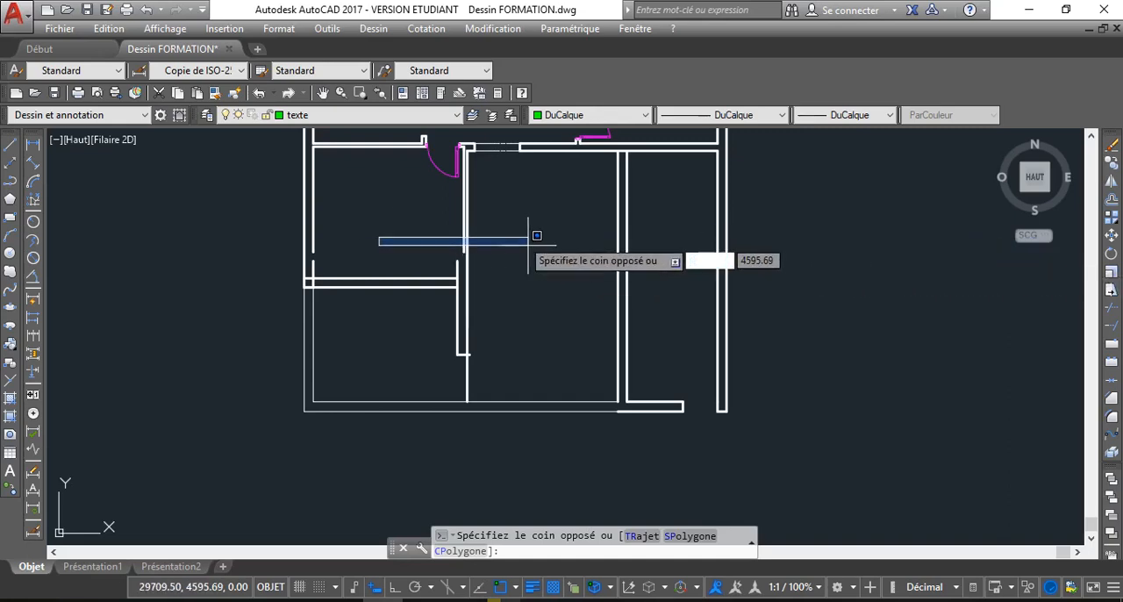
click(440, 233)
click(1111, 309)
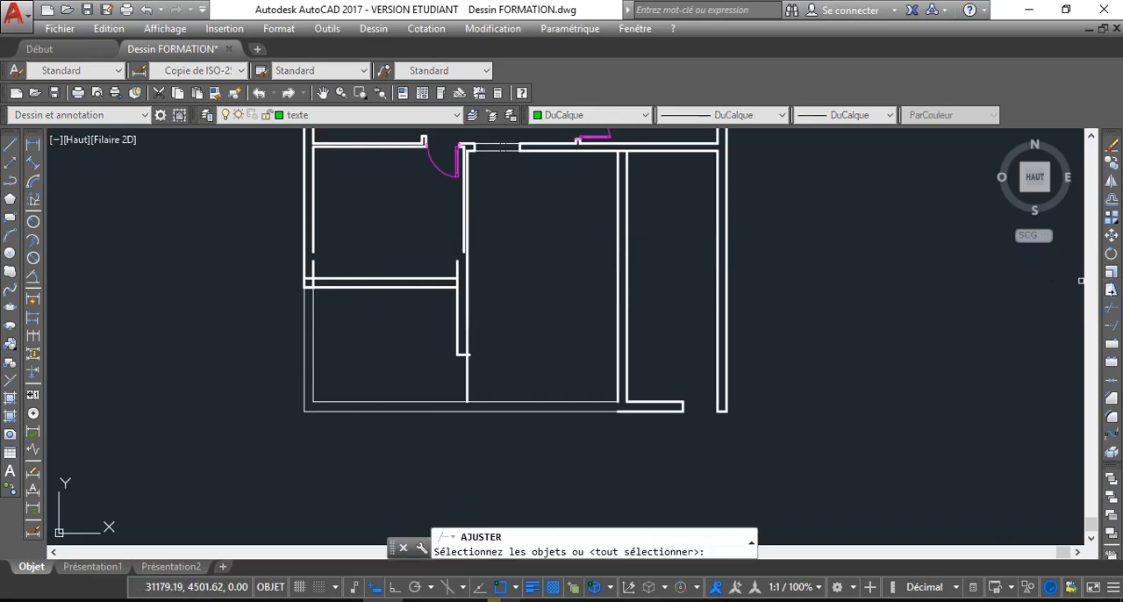
key(Return)
scroll(330, 277, up, 4)
scroll(331, 277, up, 2)
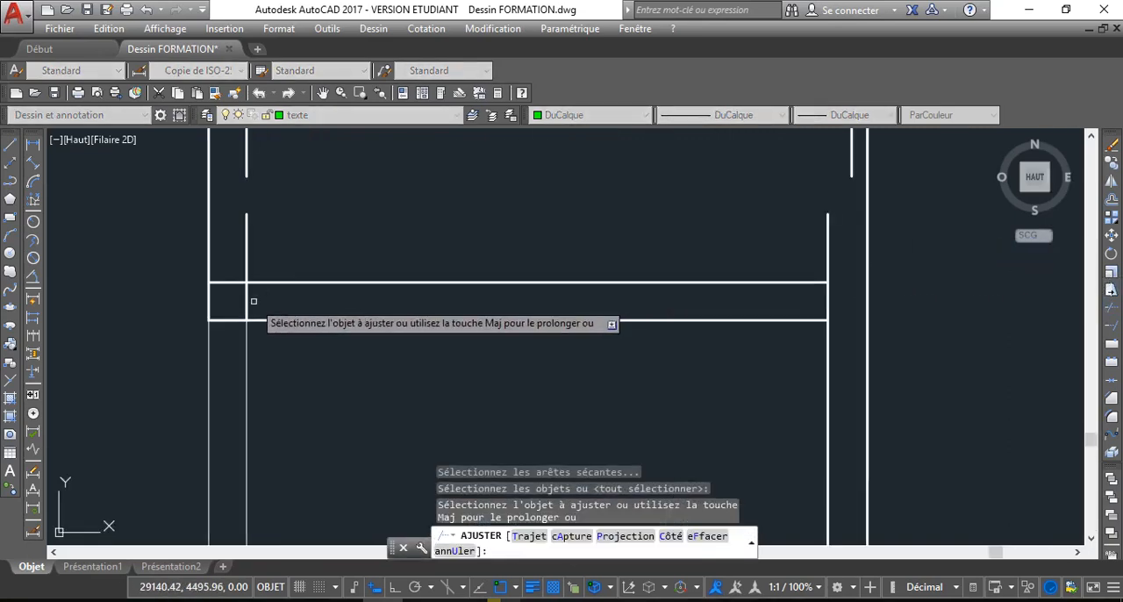
click(254, 301)
click(238, 296)
click(829, 301)
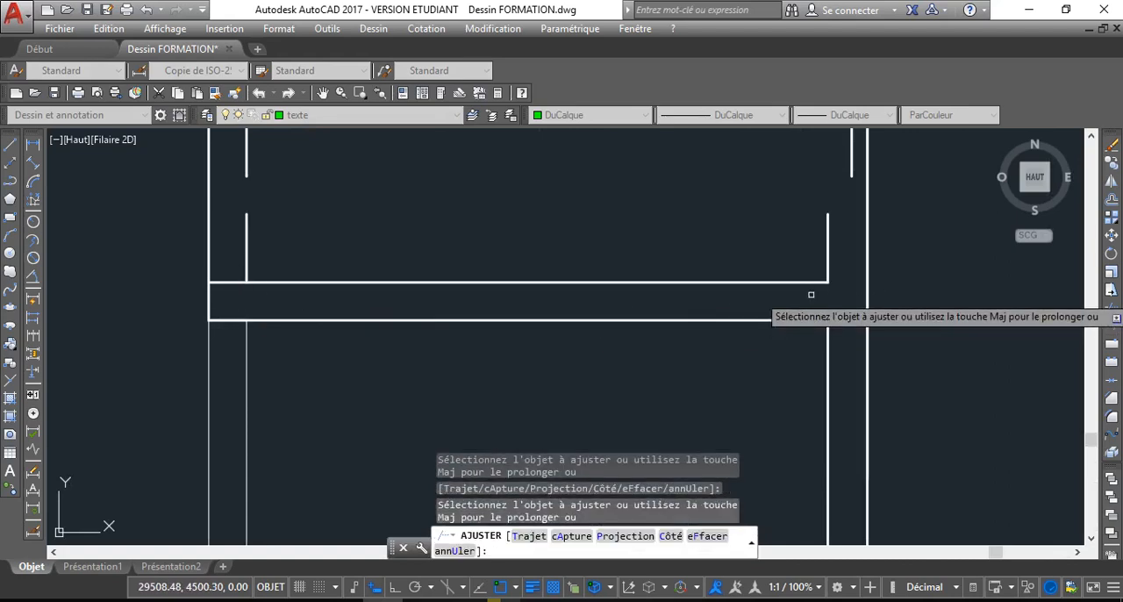
Trim the new wall's upper line where it runs into the thickness of the outer left wall
right_click(619, 209)
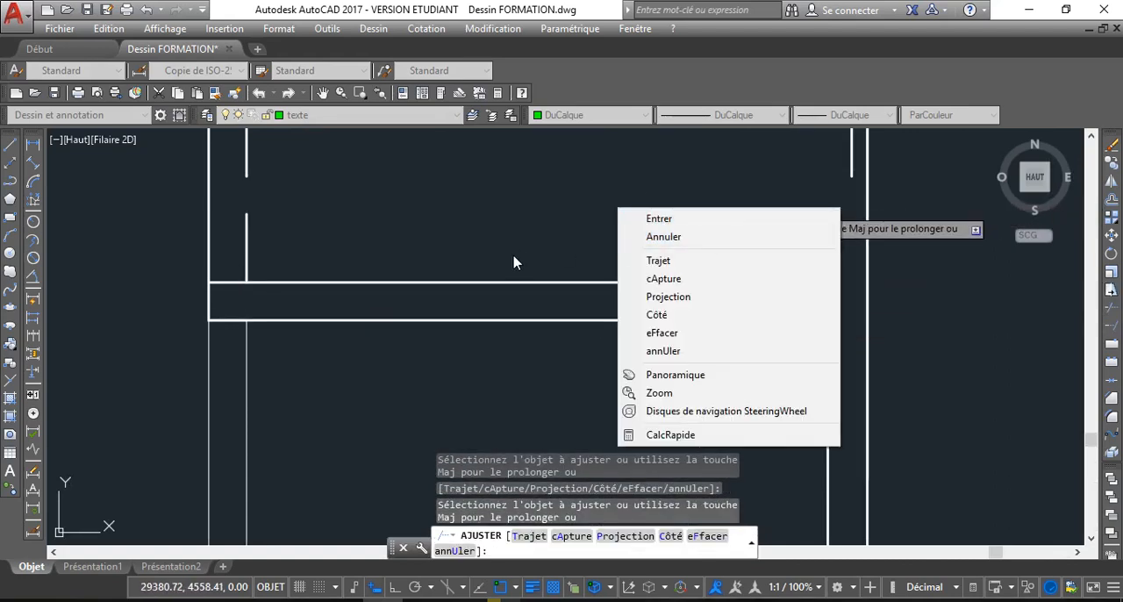
click(491, 244)
click(394, 234)
click(226, 281)
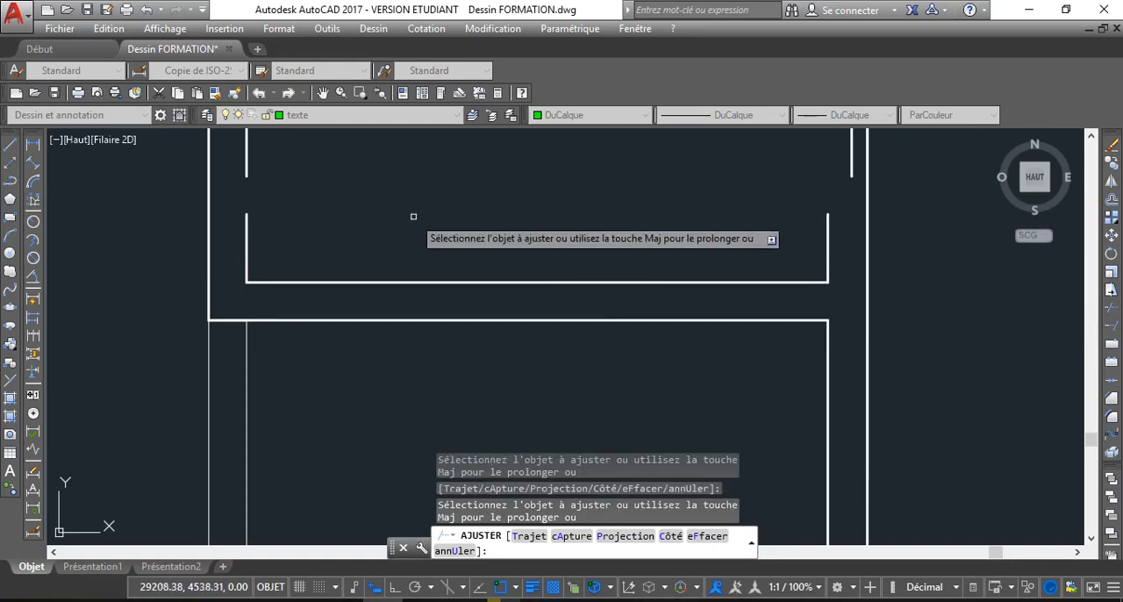
right_click(514, 159)
click(546, 189)
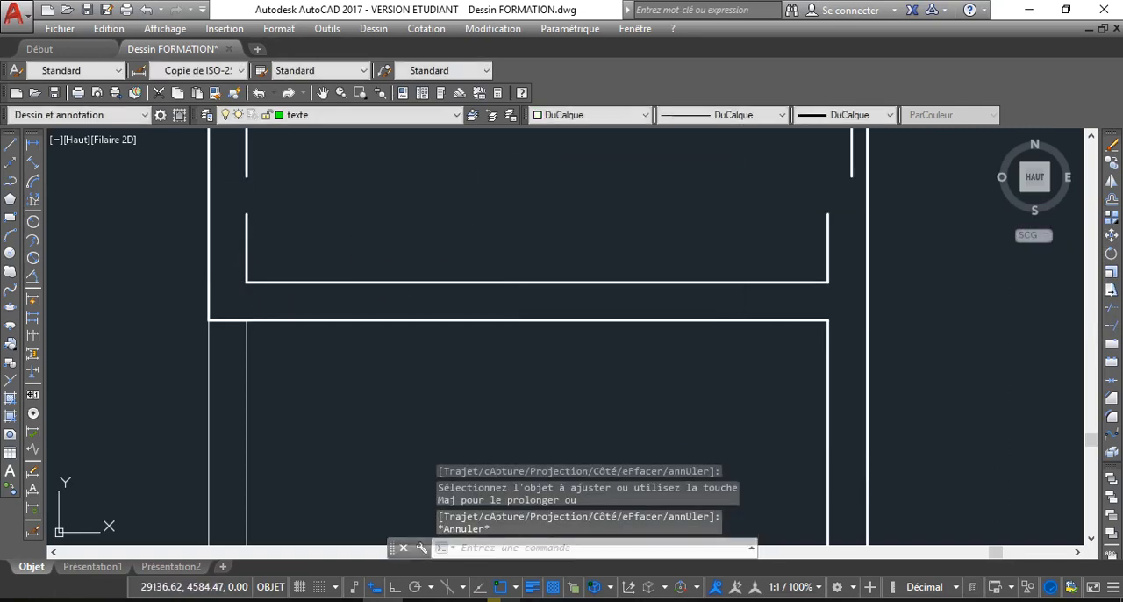
Join the two collinear inner-face segments of the outer left wall into one line across the gap
click(245, 163)
click(246, 227)
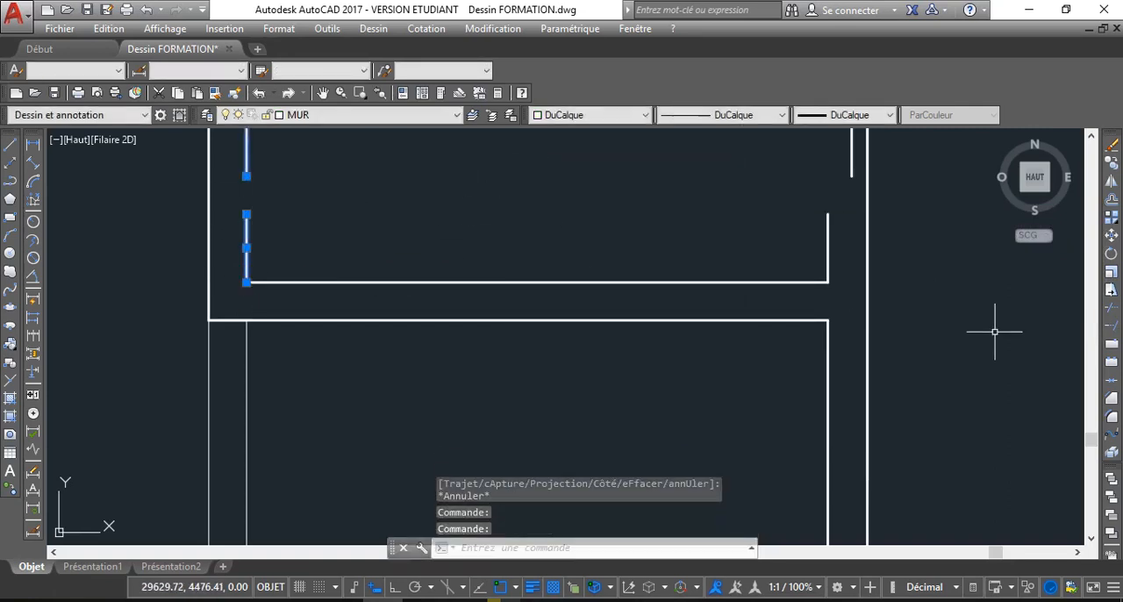
click(1111, 386)
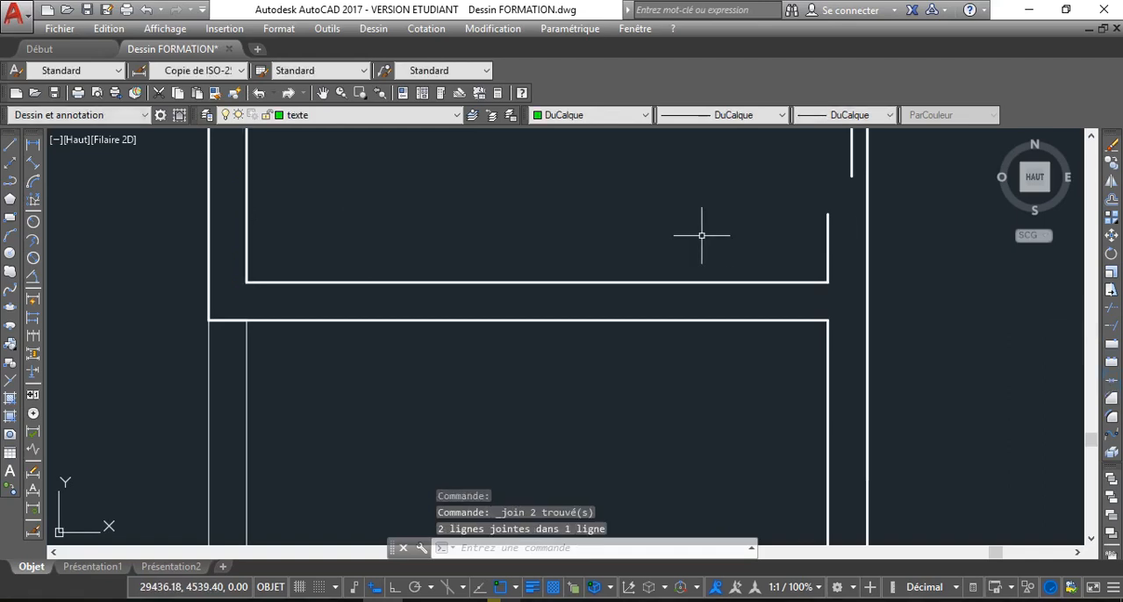
Draw a short horizontal line from the upper end of the wall stub to a point directly below the end of the partition's inner line
scroll(715, 250, down, 2)
middle_drag(748, 260, 688, 305)
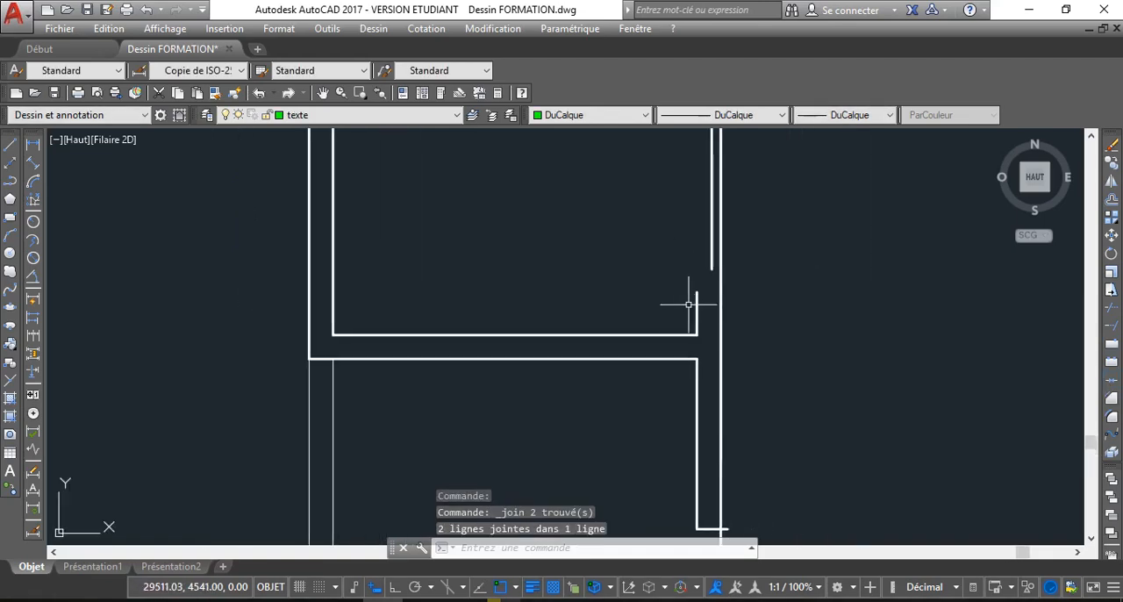
scroll(702, 307, up, 2)
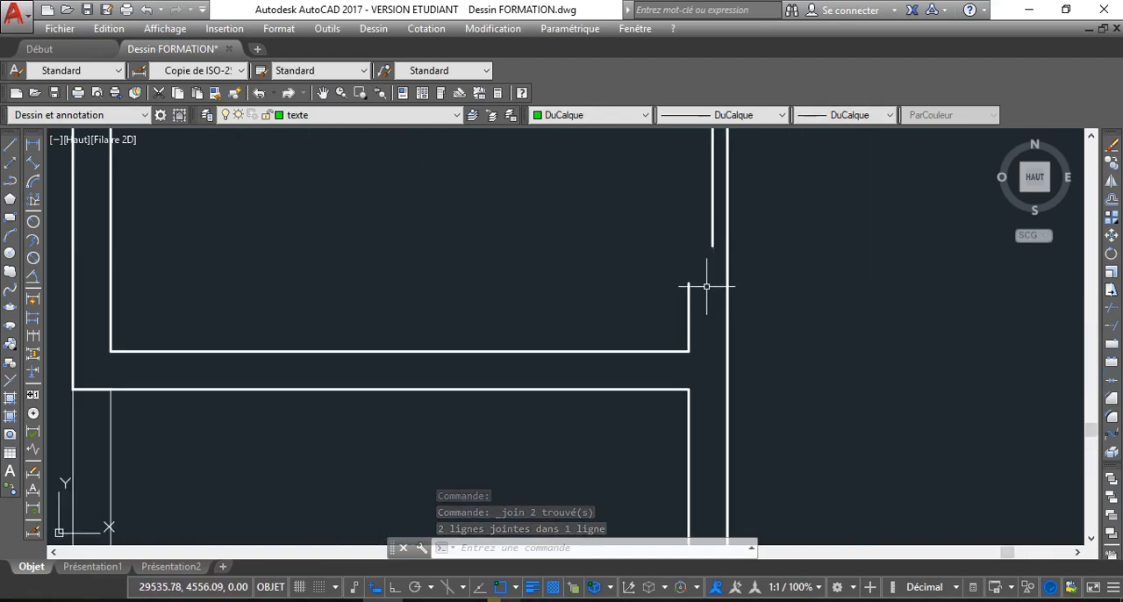
click(9, 145)
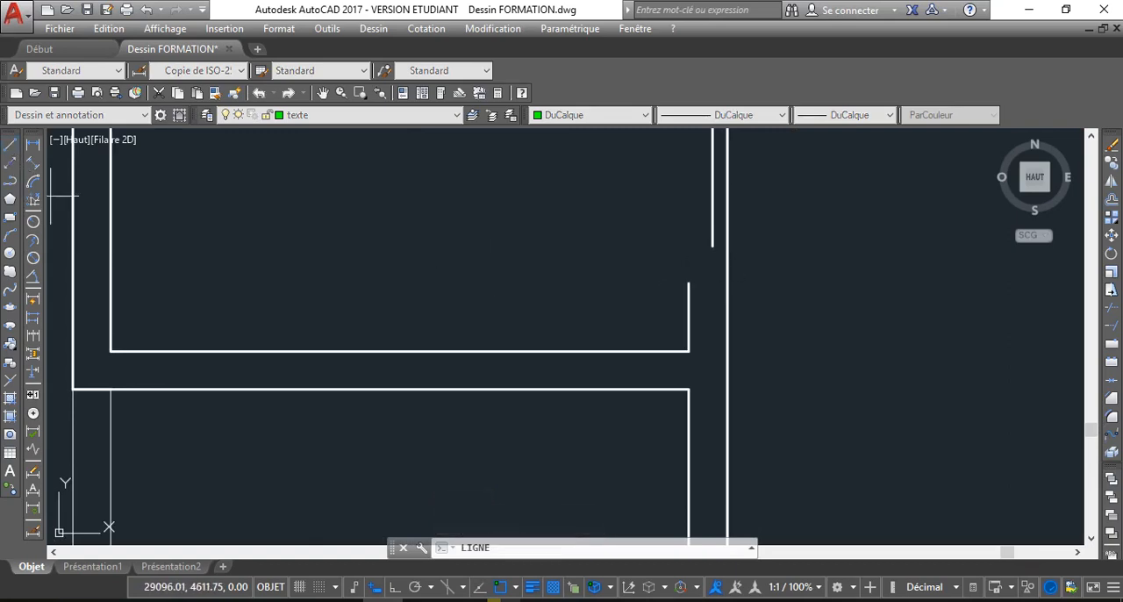
click(688, 283)
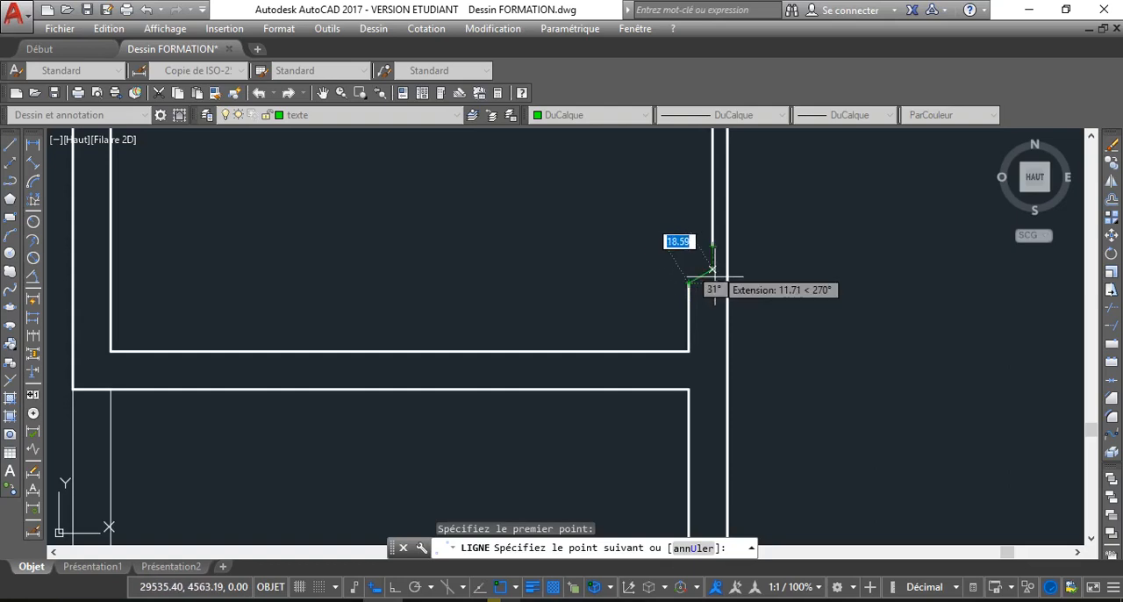
click(712, 284)
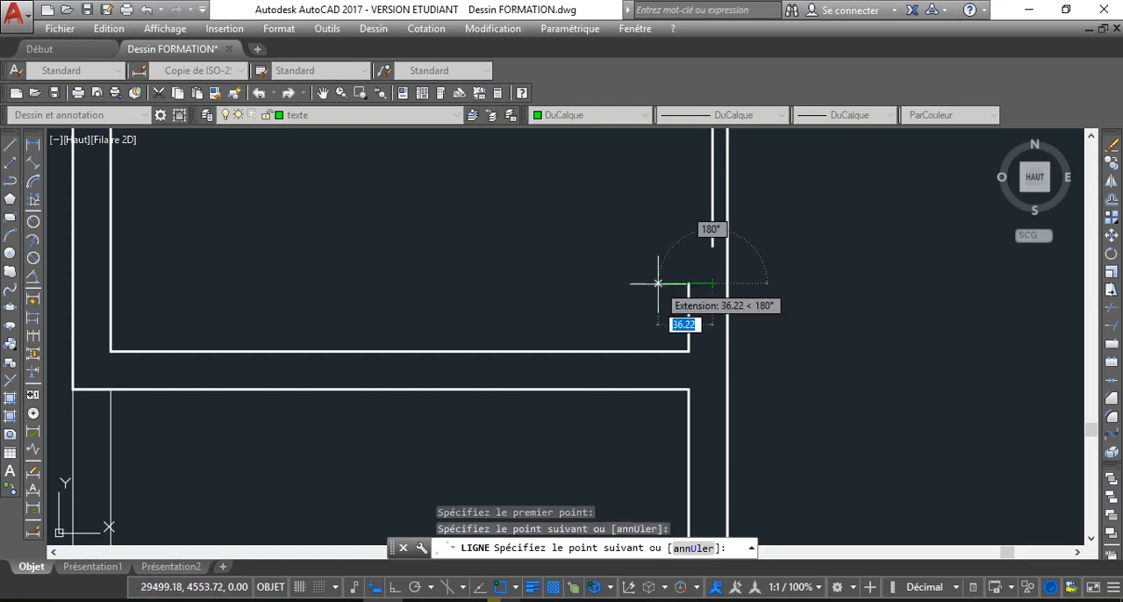
key(Escape)
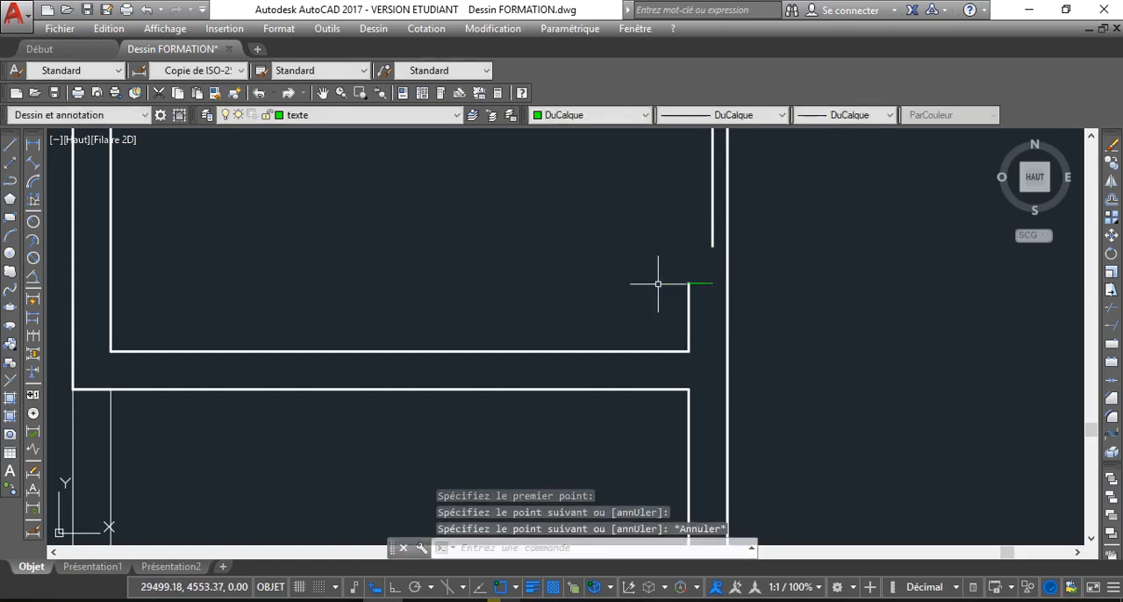
Assign the short horizontal line to the MUR layer and make MUR the current layer
click(712, 283)
click(408, 115)
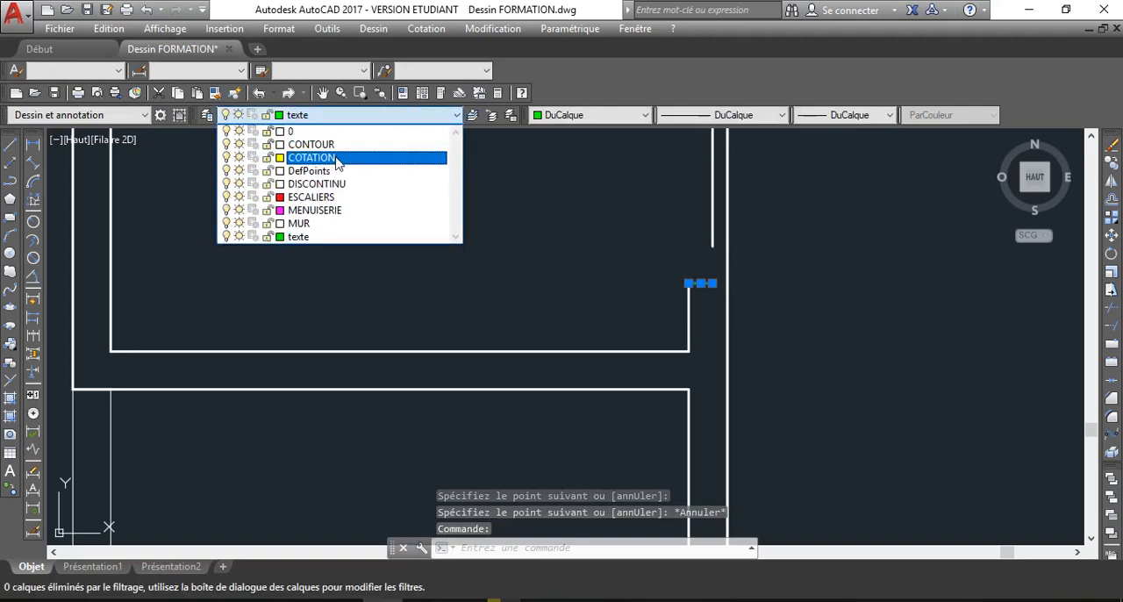
click(338, 223)
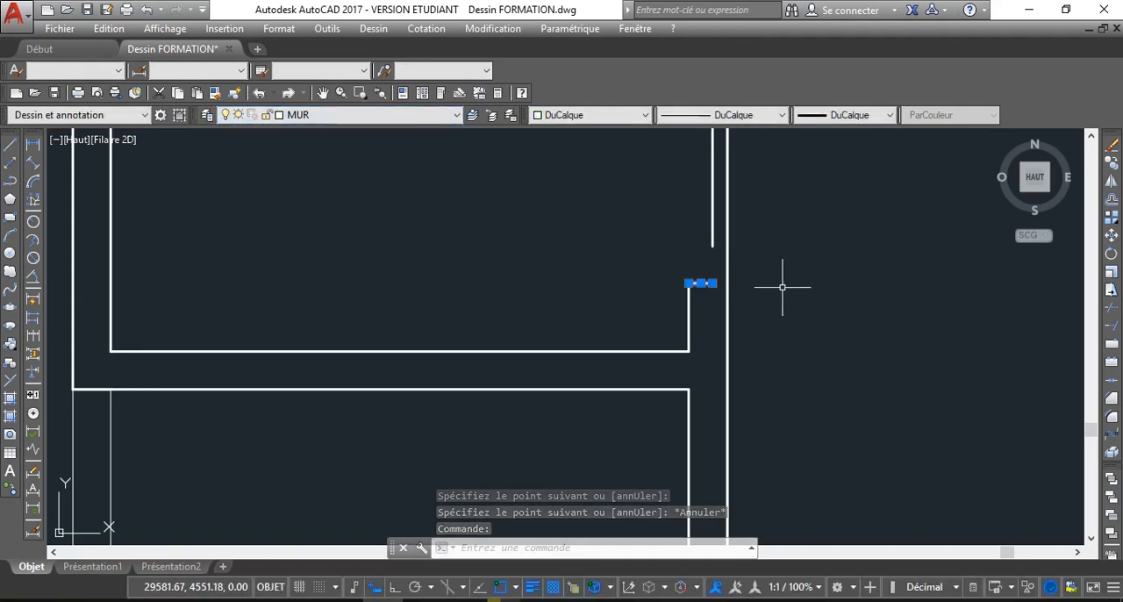
key(Escape)
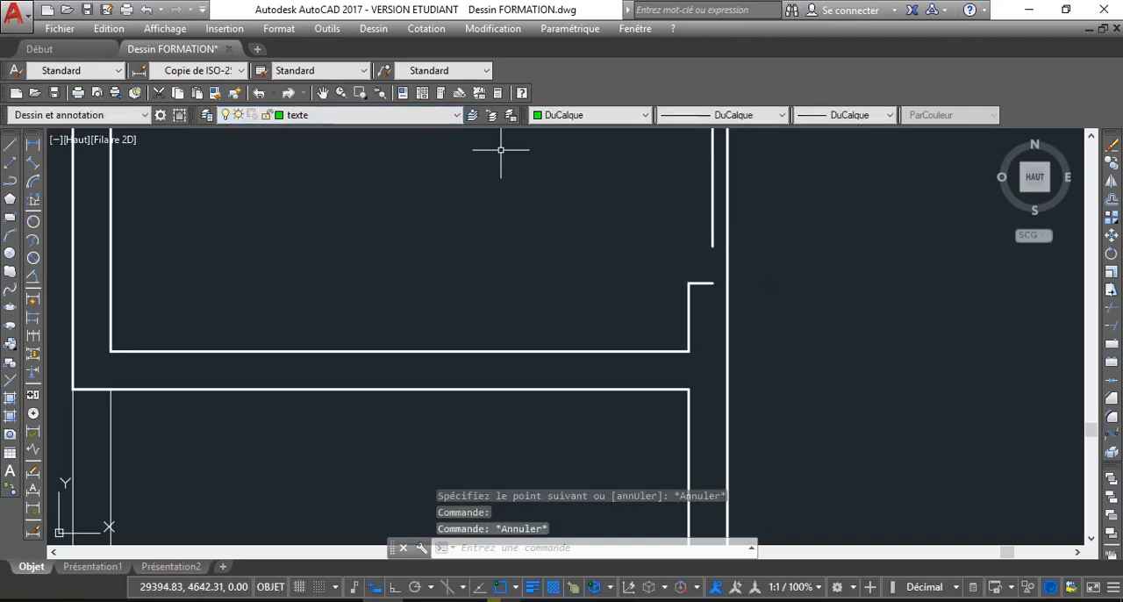
click(437, 118)
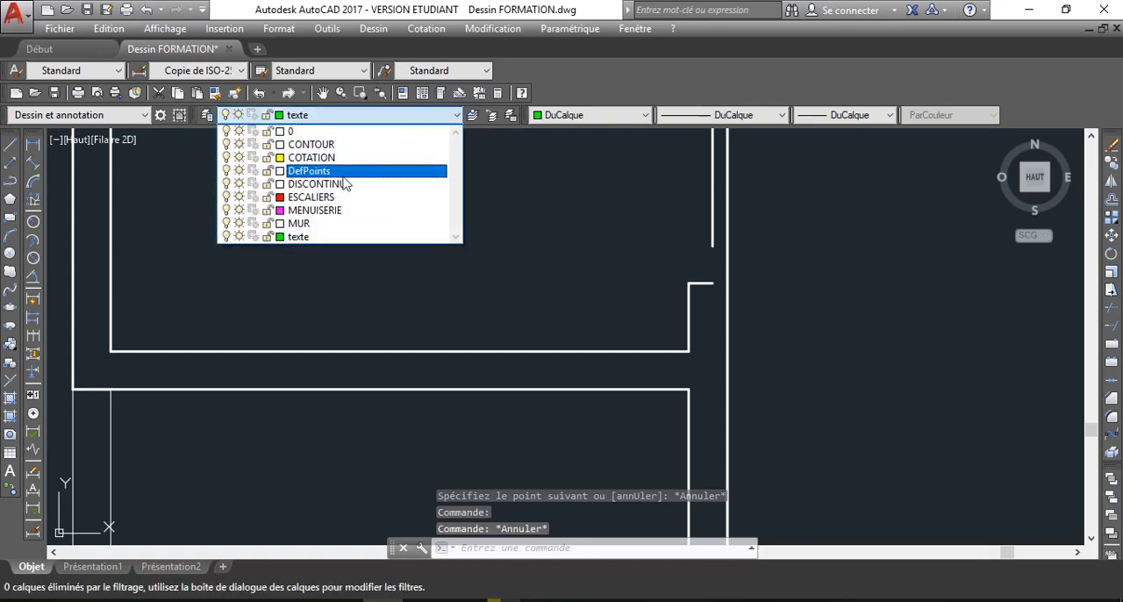
click(342, 223)
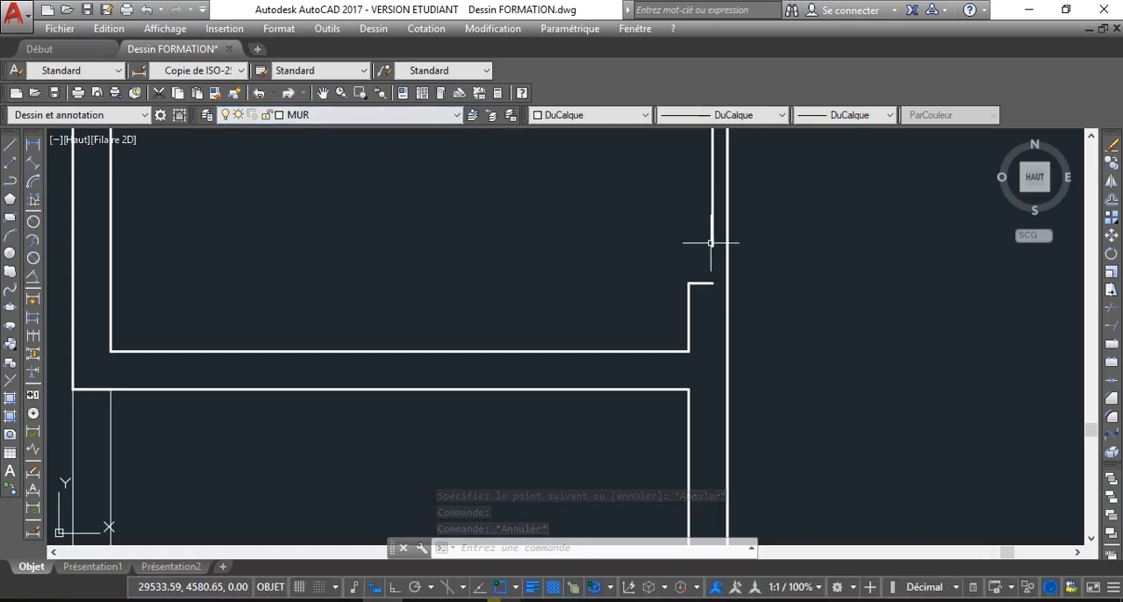
Close the corner between the short horizontal line and the partition's inner vertical line with Chamfer
click(1112, 397)
click(706, 282)
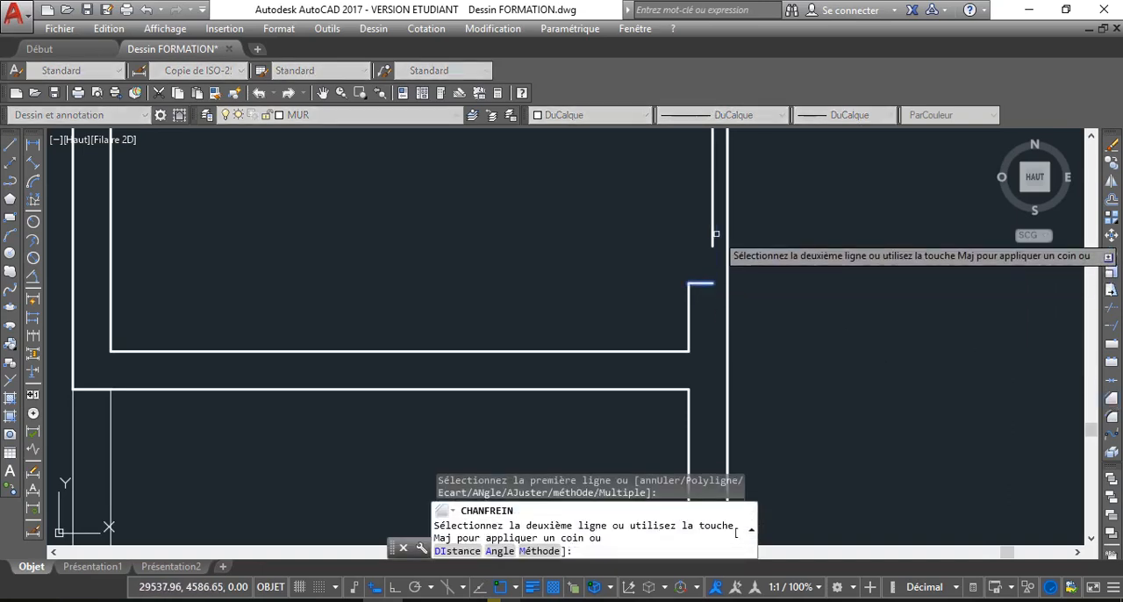
click(712, 257)
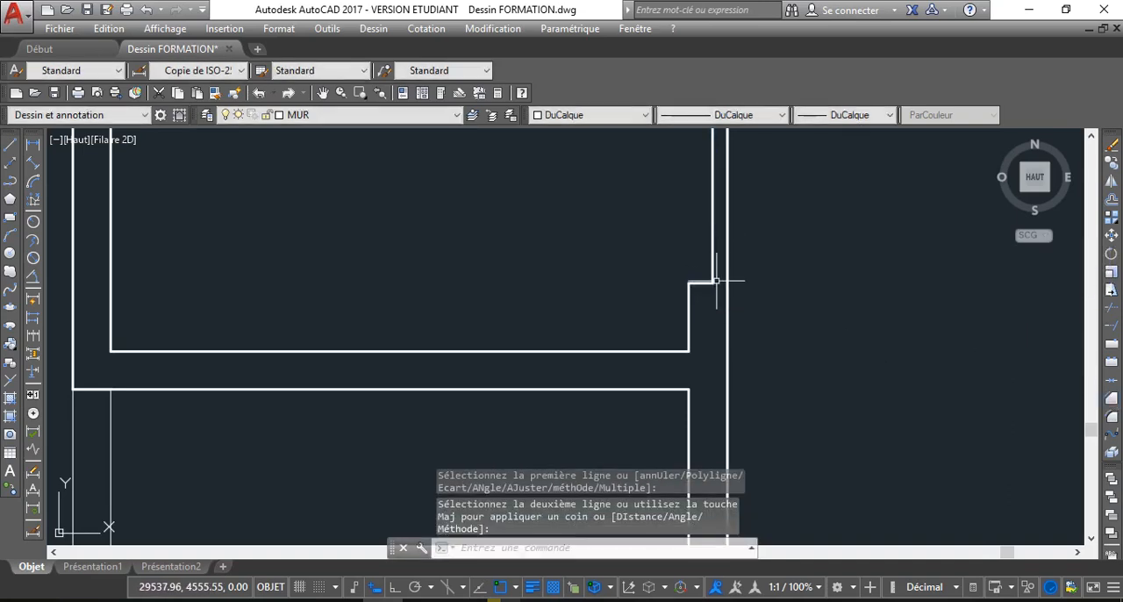
key(Escape)
Delete the short horizontal line and the vertical wall stub below it beside the partition
scroll(625, 304, down, 3)
middle_drag(692, 322, 551, 322)
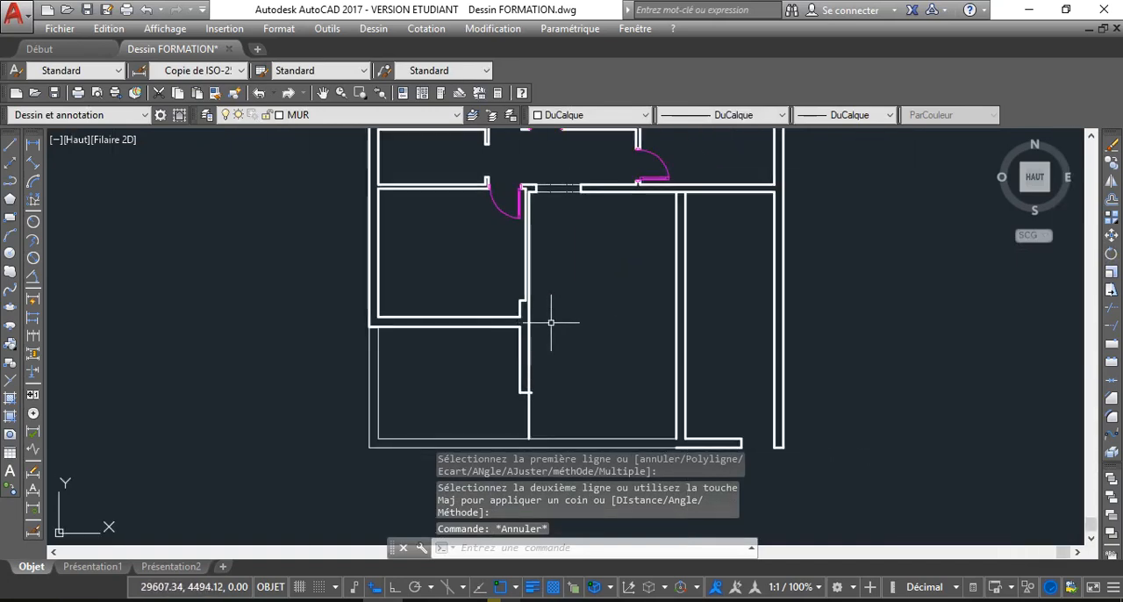
scroll(535, 308, up, 4)
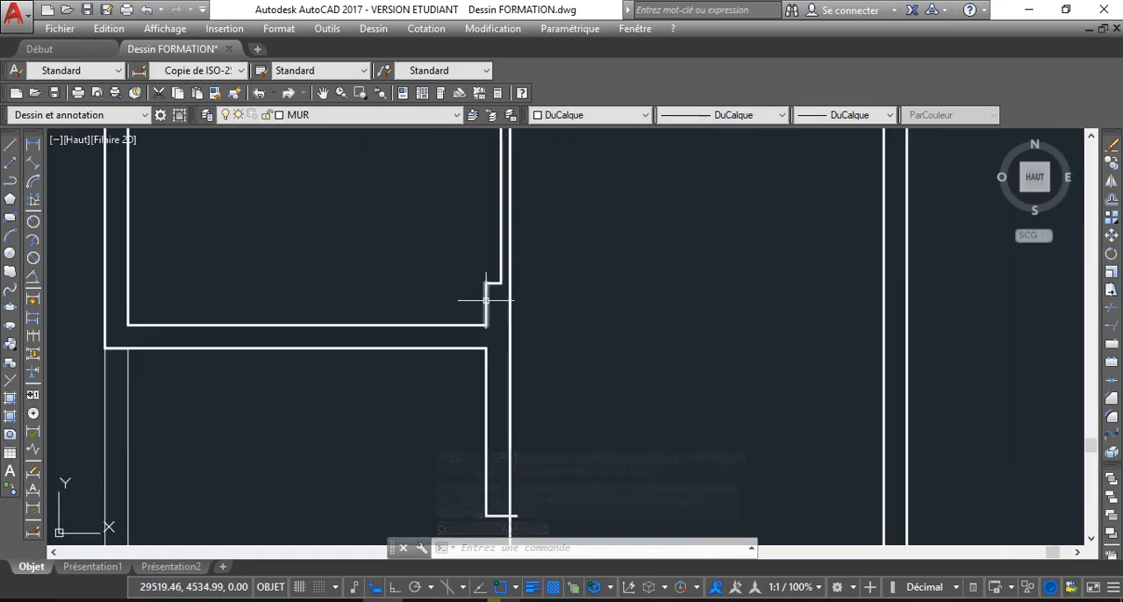
click(493, 284)
key(Delete)
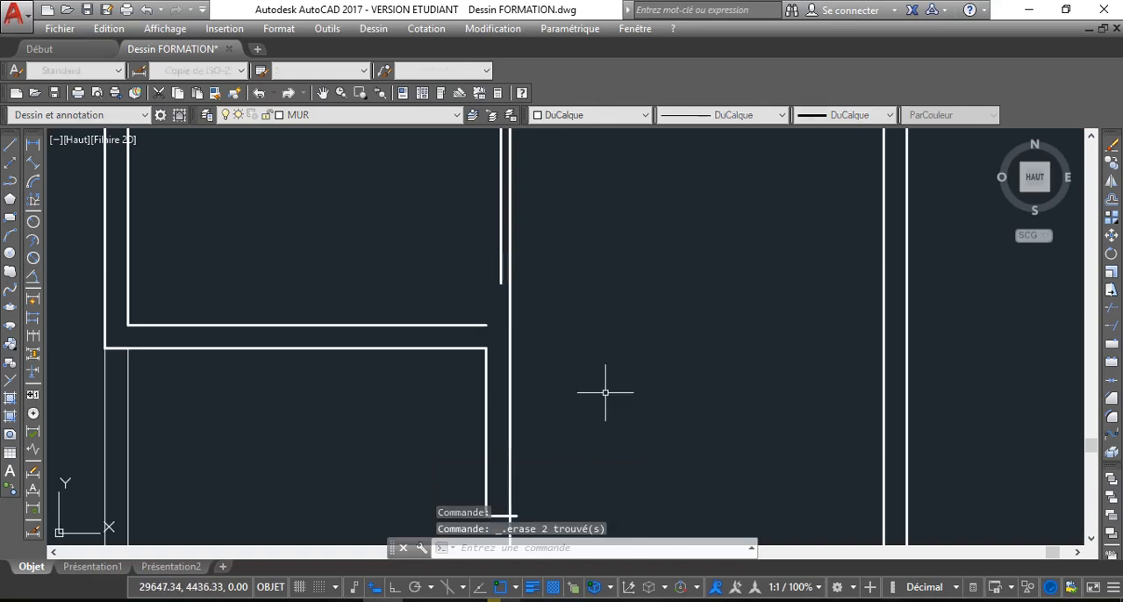
Join the partition's inner vertical line and the upper line of the new horizontal wall into a sharp corner with Chamfer
scroll(566, 394, down, 5)
scroll(534, 372, up, 6)
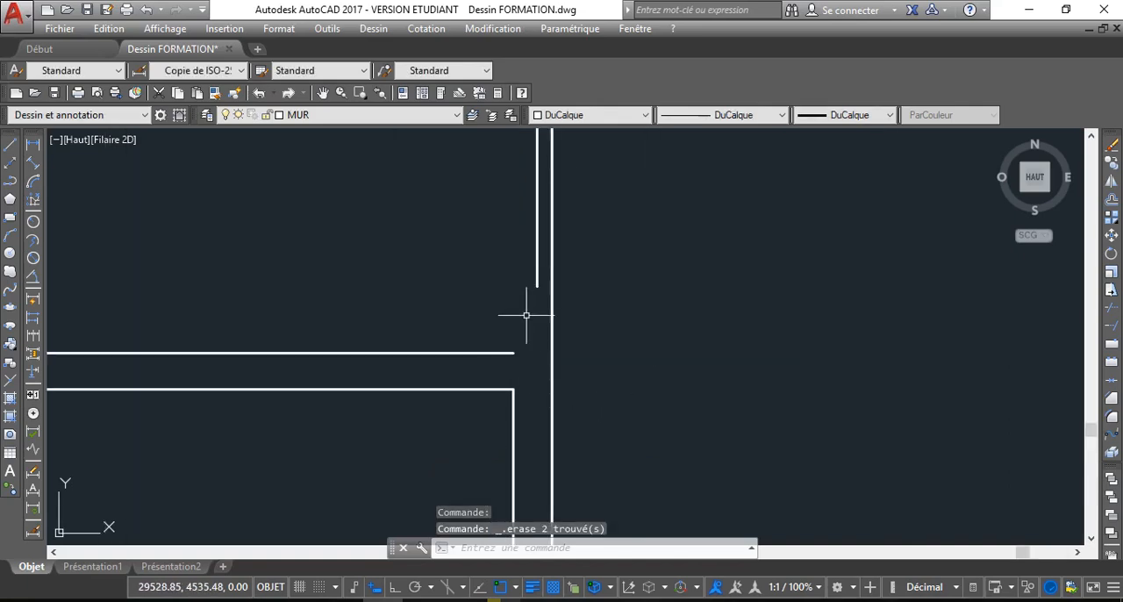
click(507, 353)
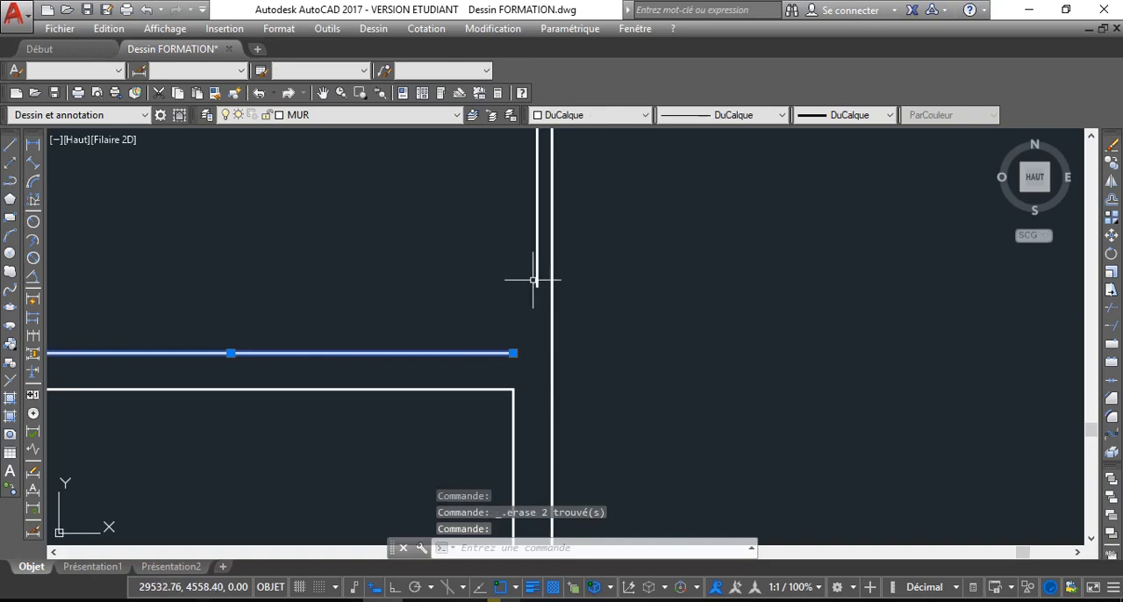
click(537, 278)
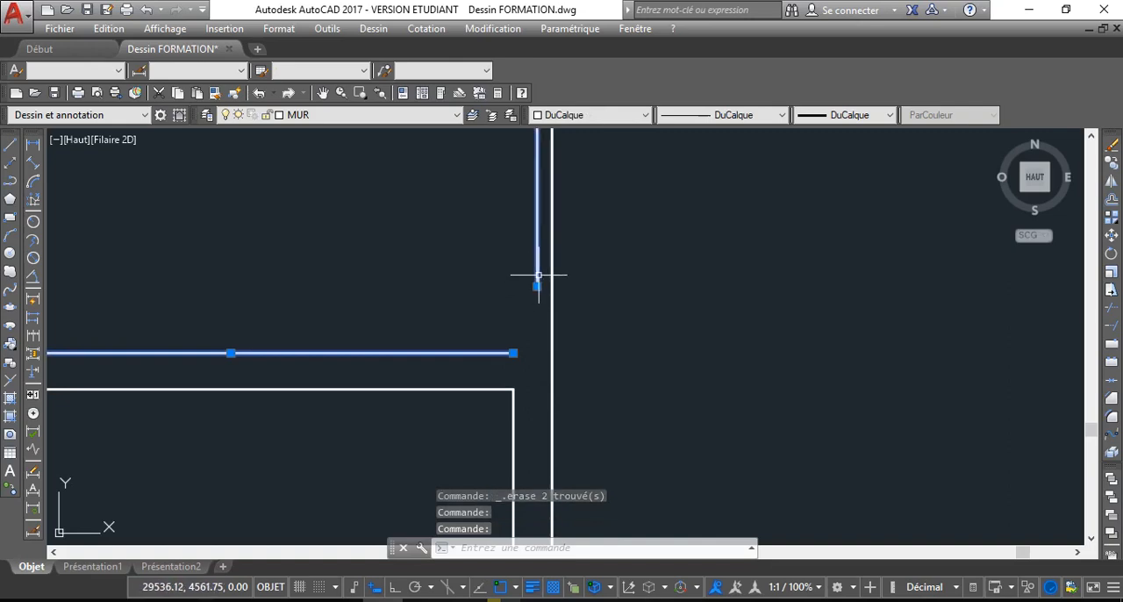
click(1112, 399)
click(537, 281)
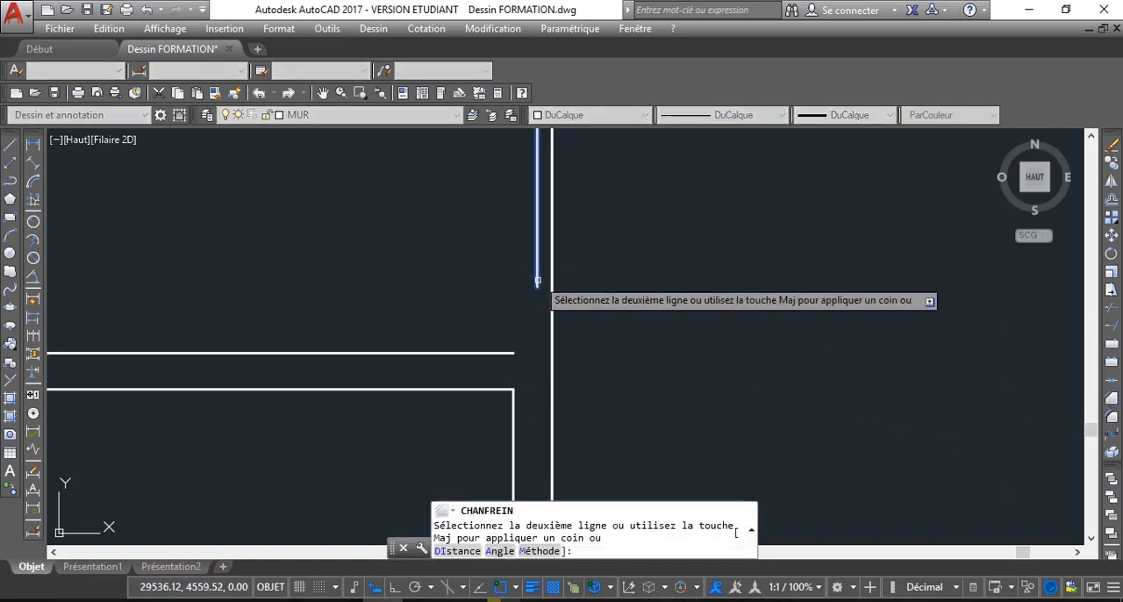
click(507, 355)
scroll(678, 367, down, 2)
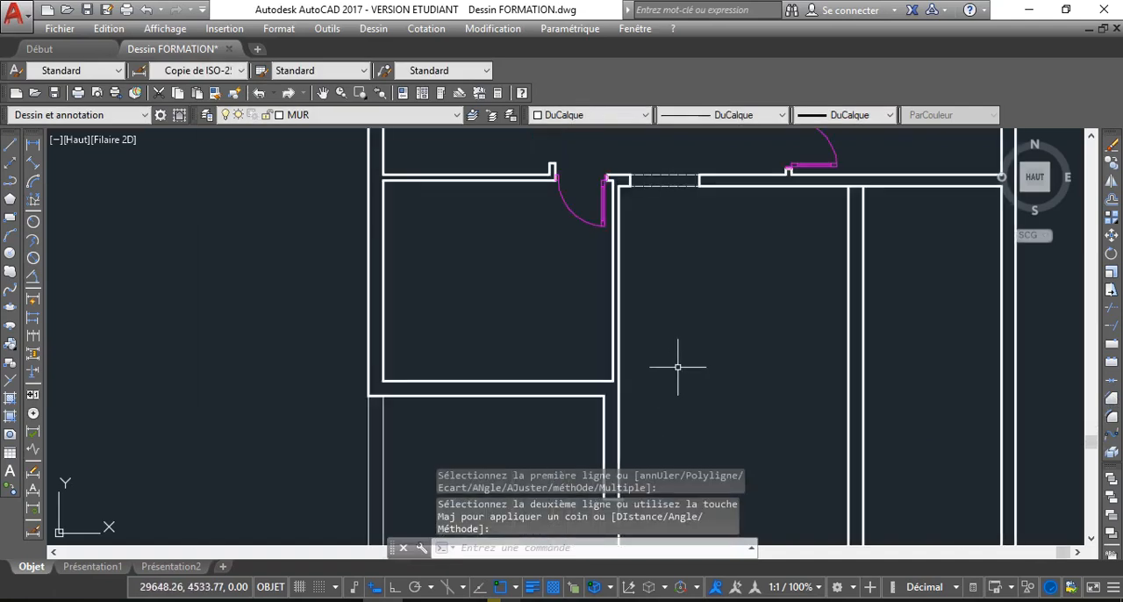
Measure the interior length of the room above the terrace along its left wall with a temporary linear dimension
scroll(562, 298, down, 3)
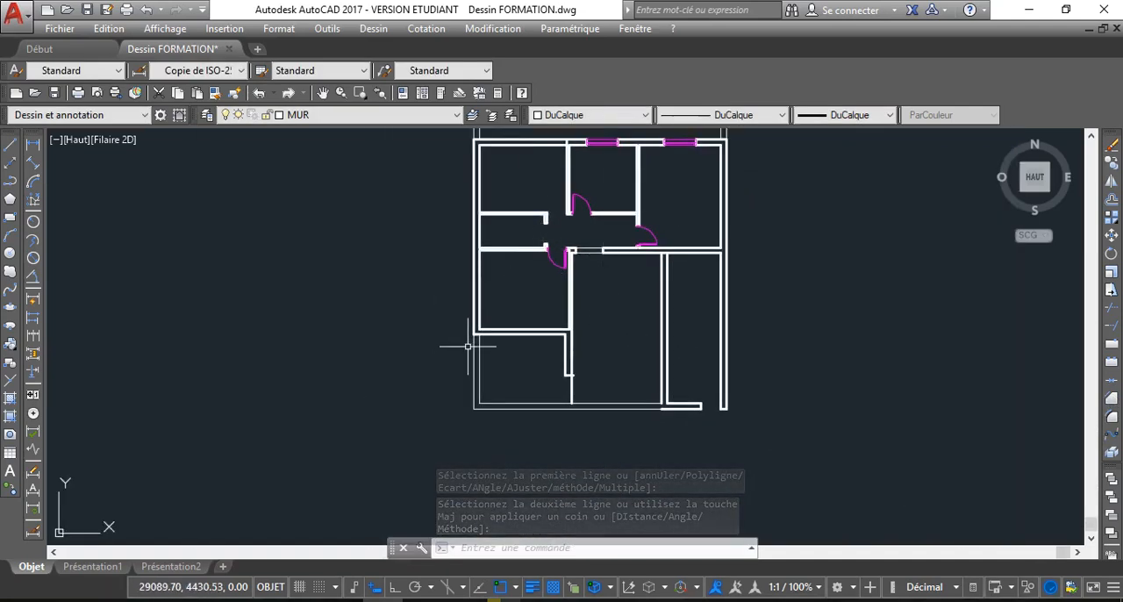
scroll(525, 297, up, 4)
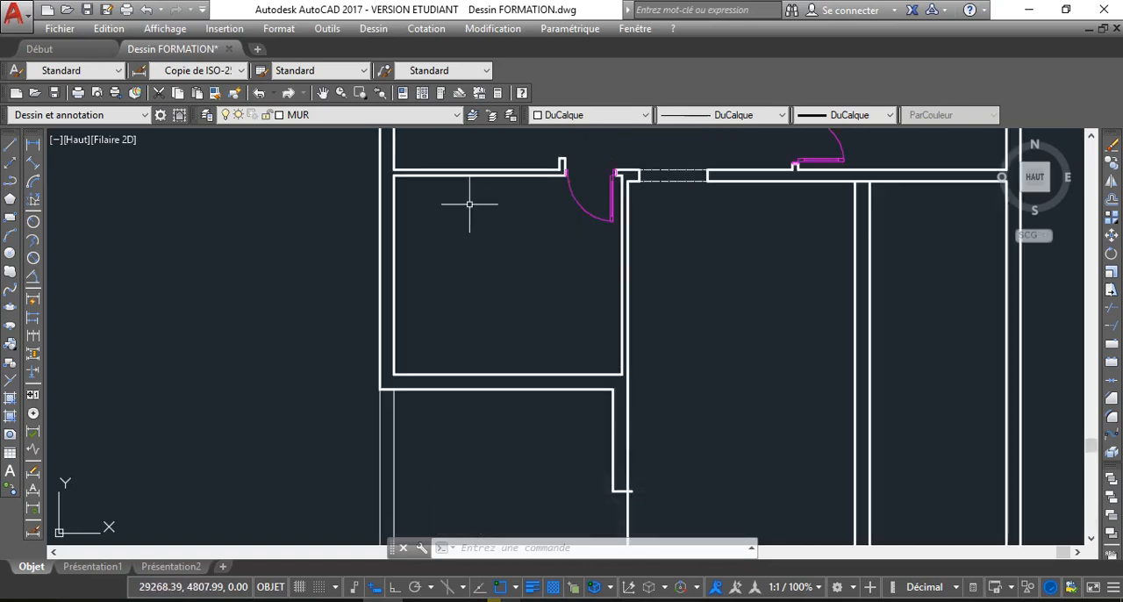
click(35, 146)
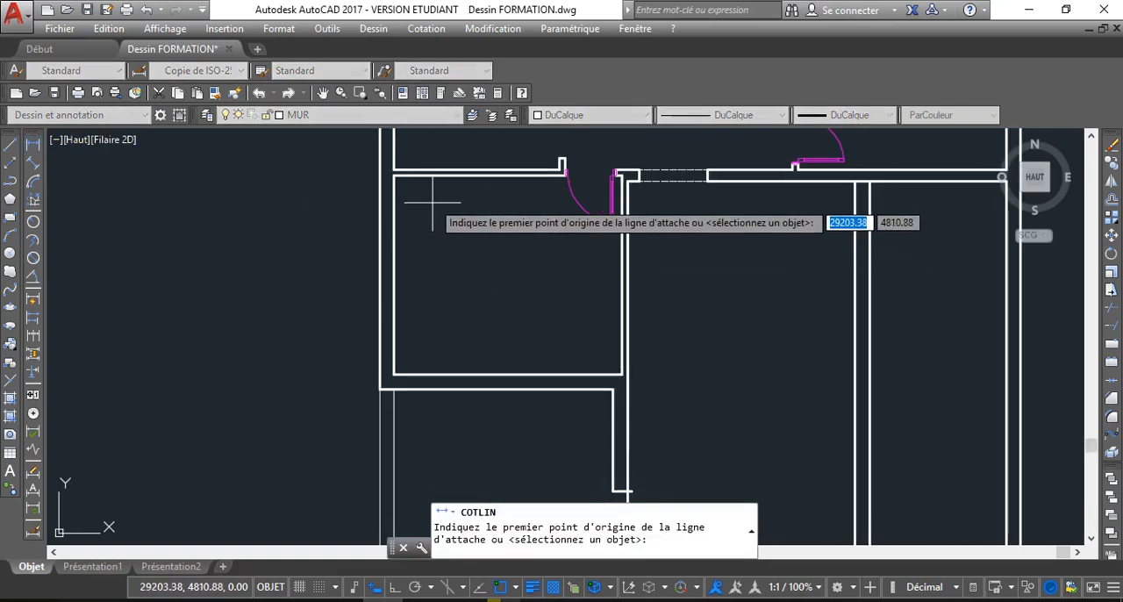
click(394, 176)
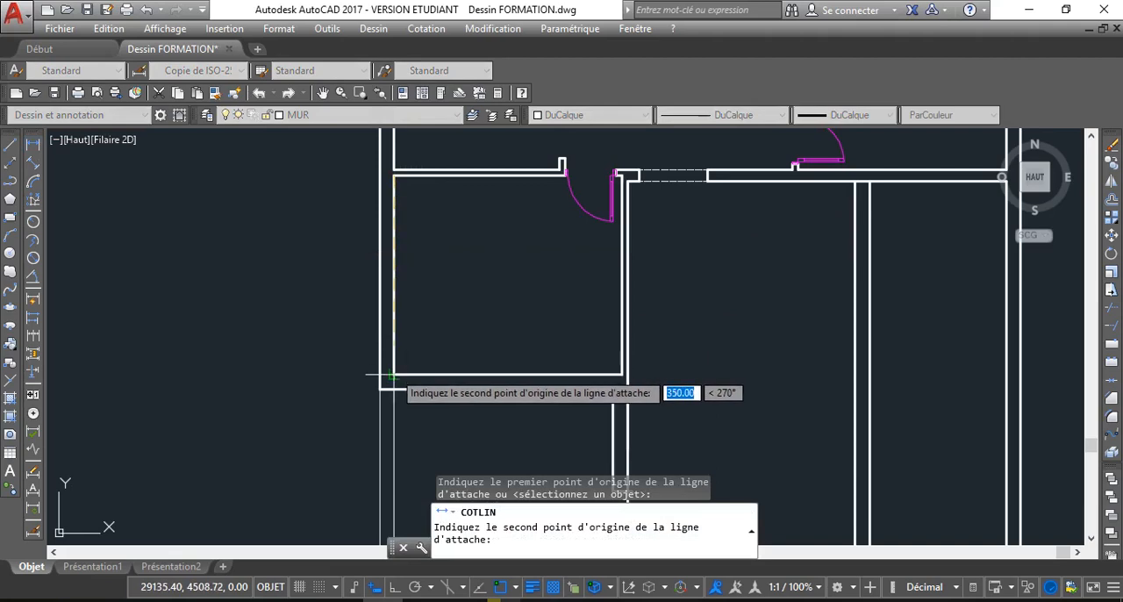
click(394, 375)
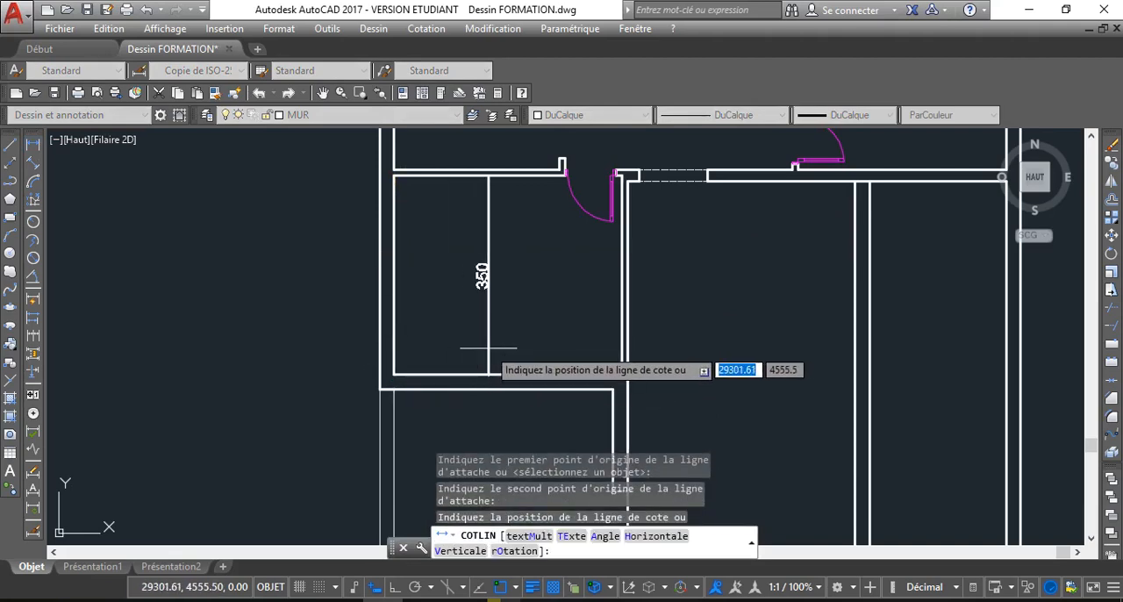
key(Escape)
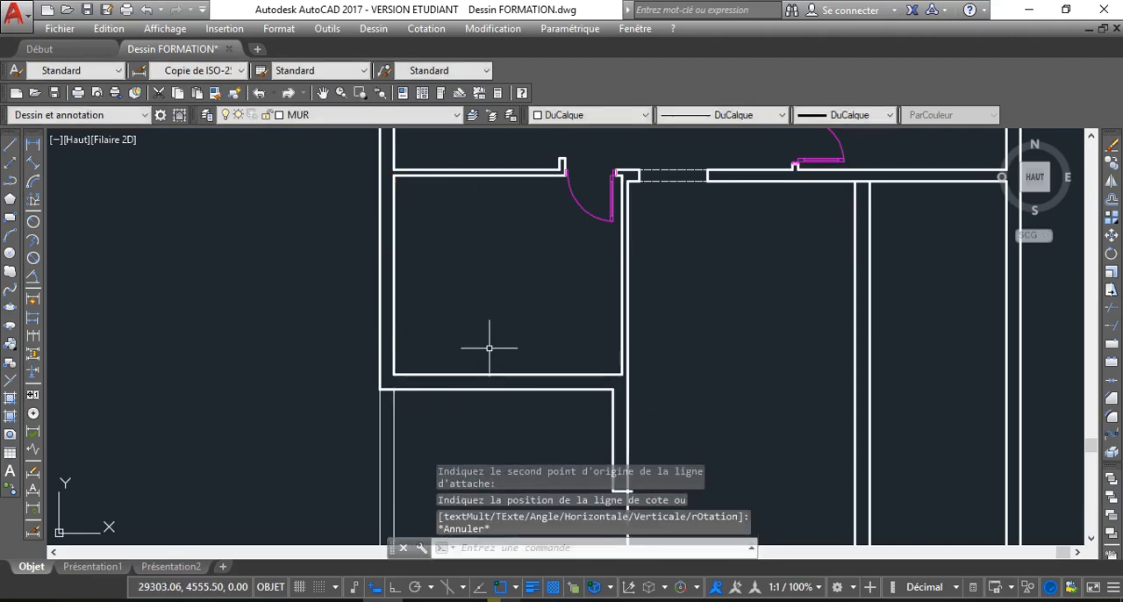
Offset the outermost lower line of the terrace outline by 150 upwards into the plan
scroll(530, 324, down, 2)
middle_drag(603, 271, 558, 274)
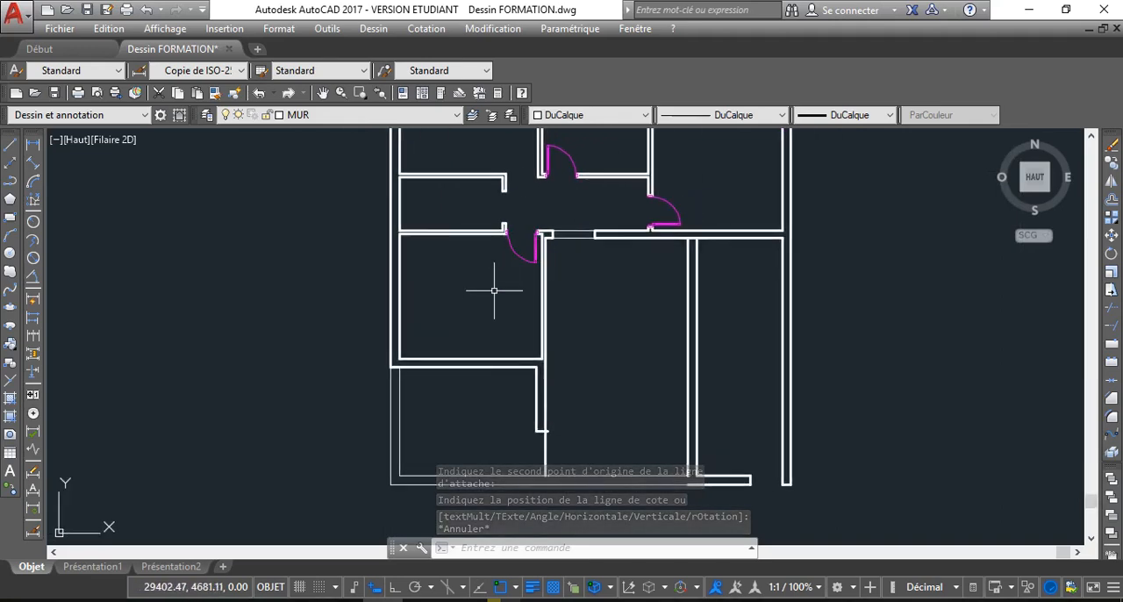
middle_drag(584, 313, 482, 298)
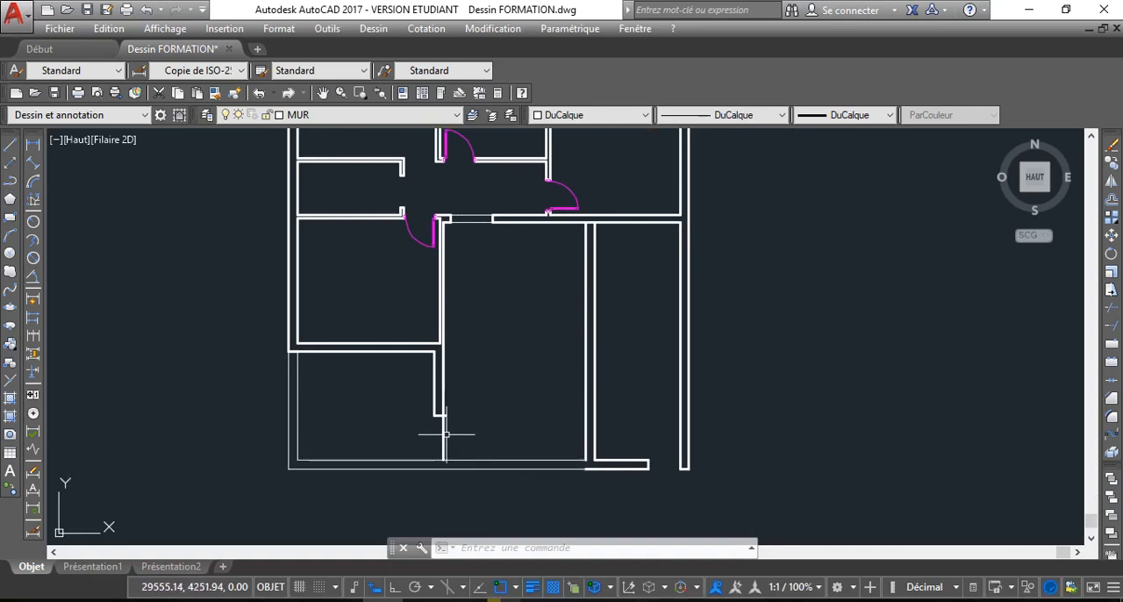
scroll(445, 434, up, 4)
scroll(575, 429, down, 2)
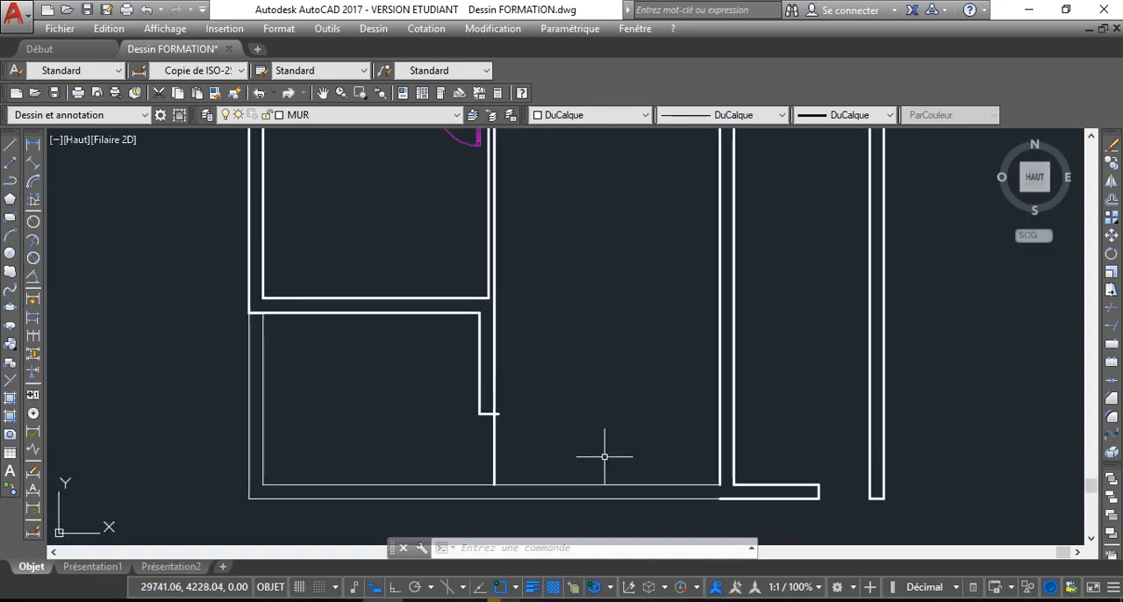
middle_drag(547, 399, 529, 370)
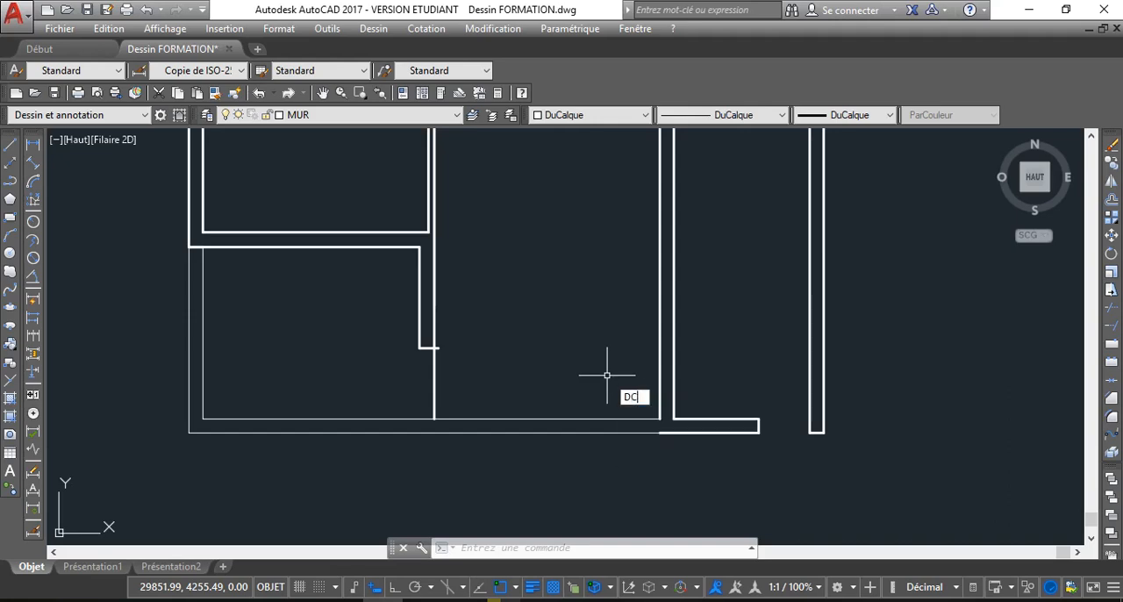
key(Return)
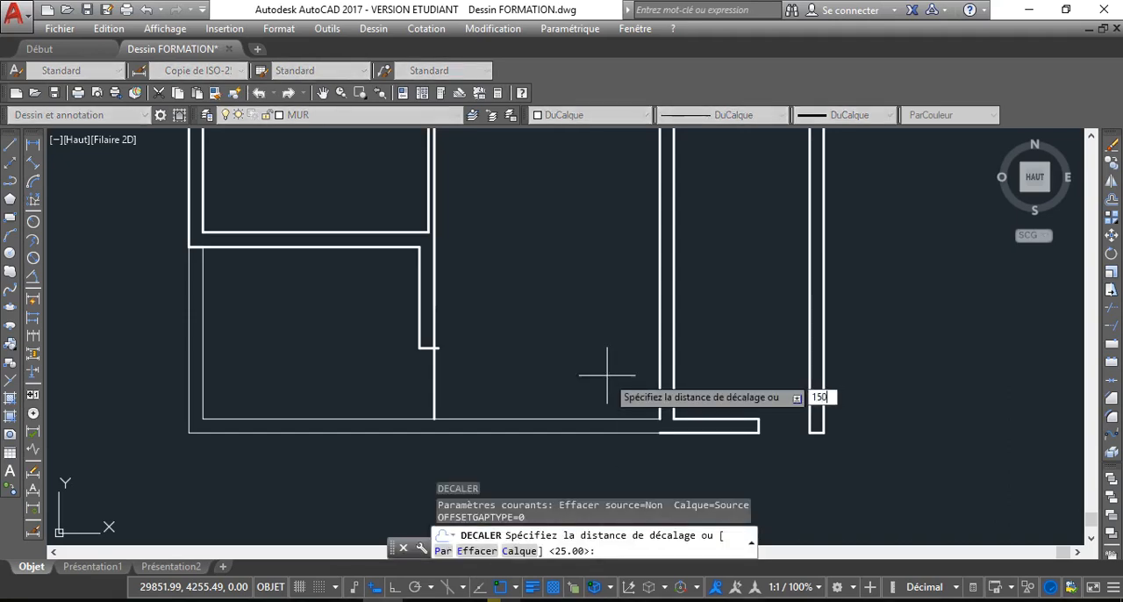
key(Return)
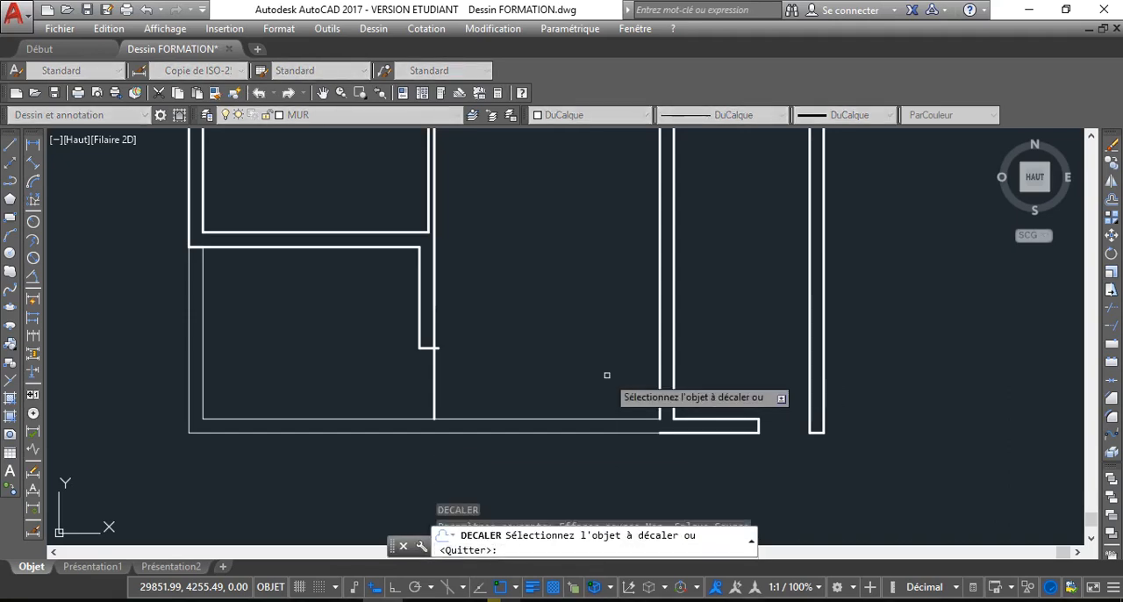
click(614, 434)
click(605, 372)
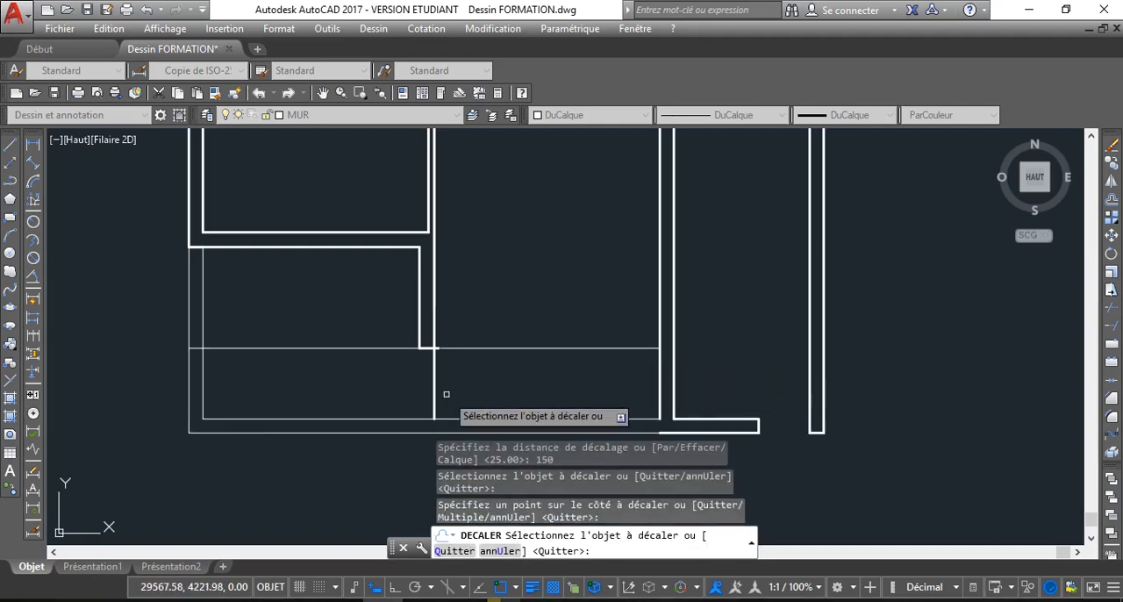
scroll(421, 364, down, 10)
middle_drag(407, 355, 453, 337)
scroll(418, 350, up, 2)
scroll(453, 337, up, 6)
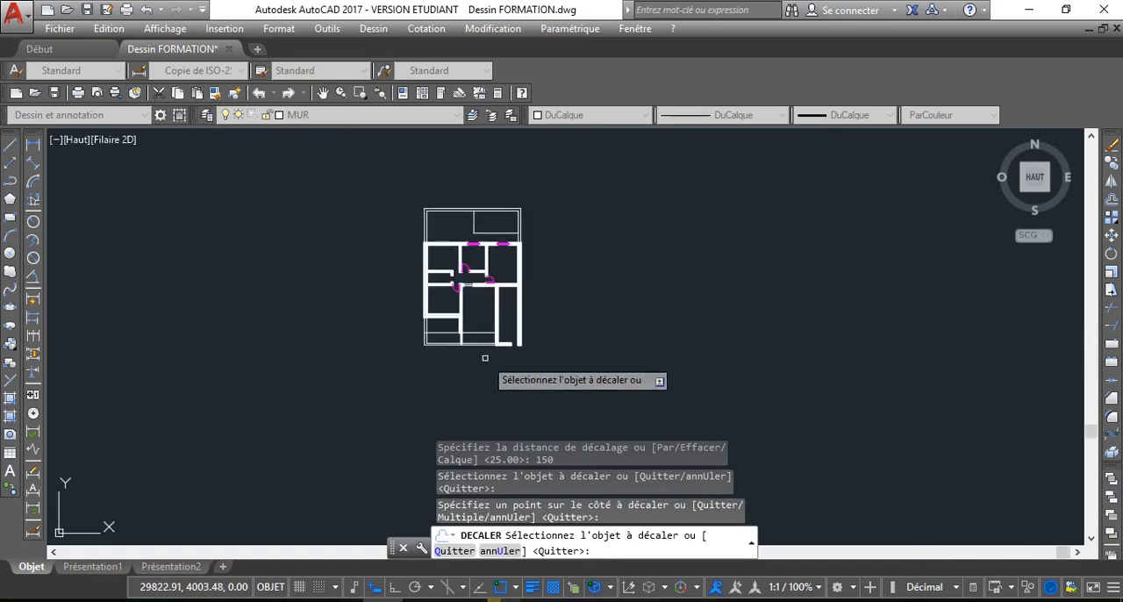
Move the new horizontal line above the terrace's lower edge to the MUR layer
middle_drag(433, 316, 409, 323)
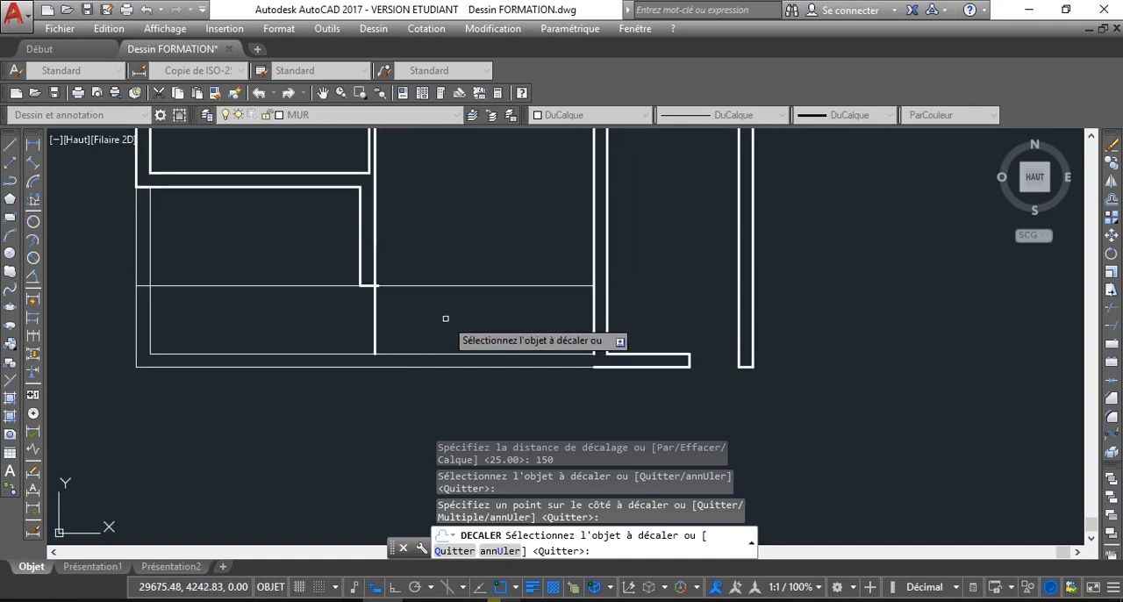
right_click(449, 199)
click(502, 231)
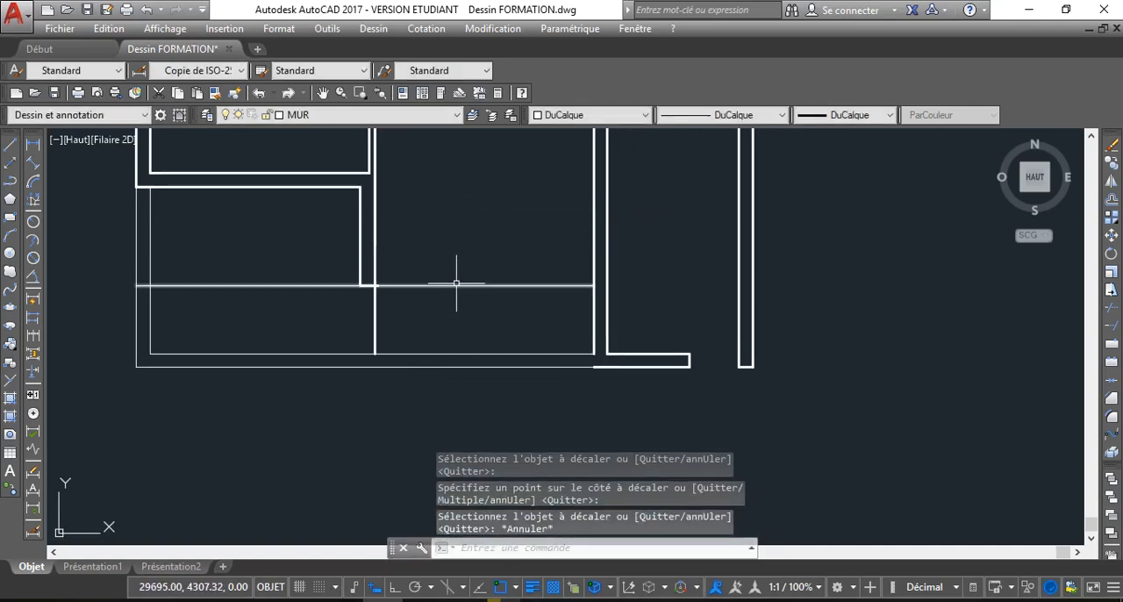
click(457, 283)
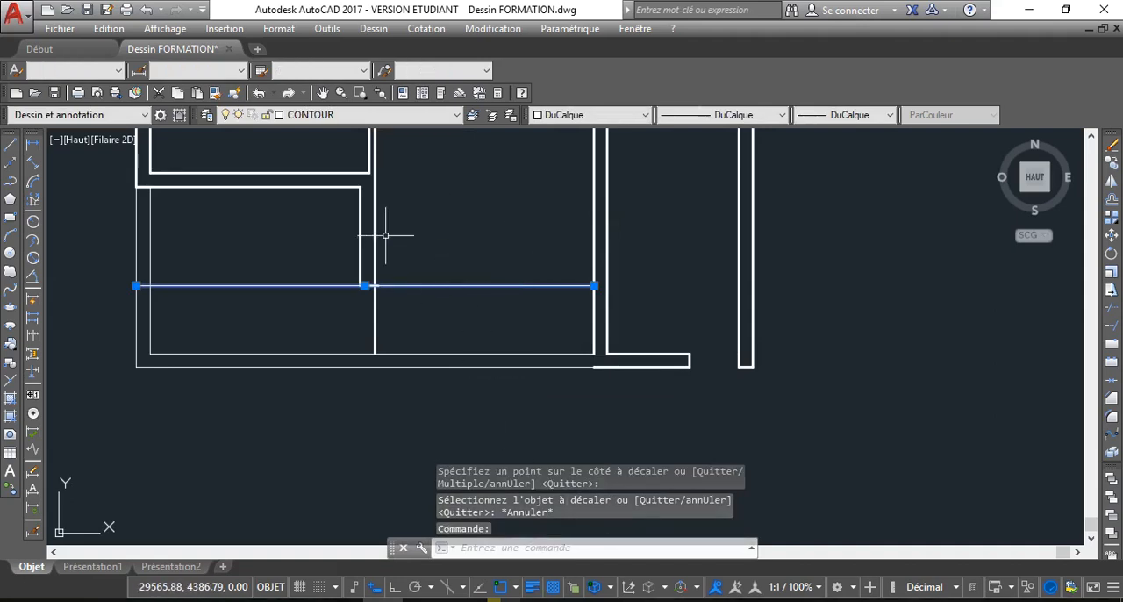
click(400, 117)
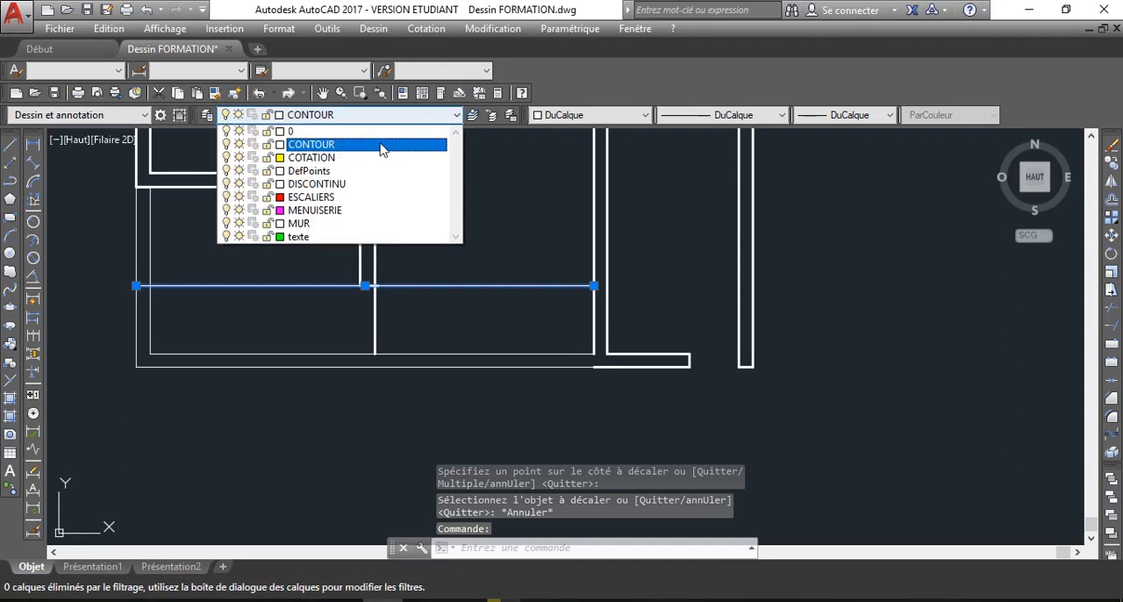
click(355, 223)
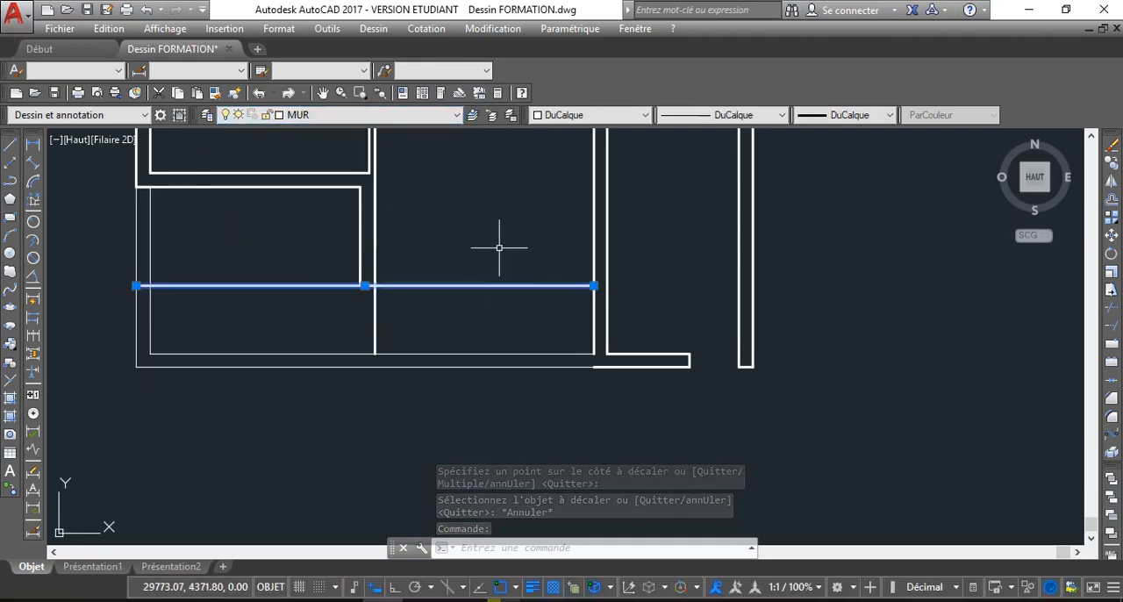
key(Escape)
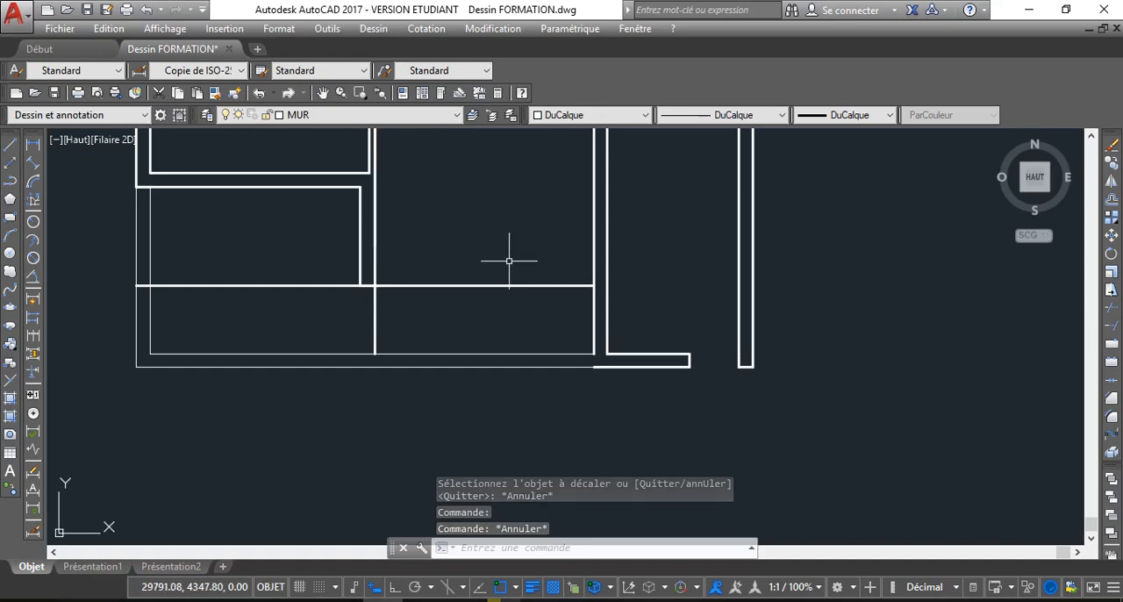
Offset the new horizontal MUR line by 25 upwards to give the wall its thickness
key(Return)
key(Return)
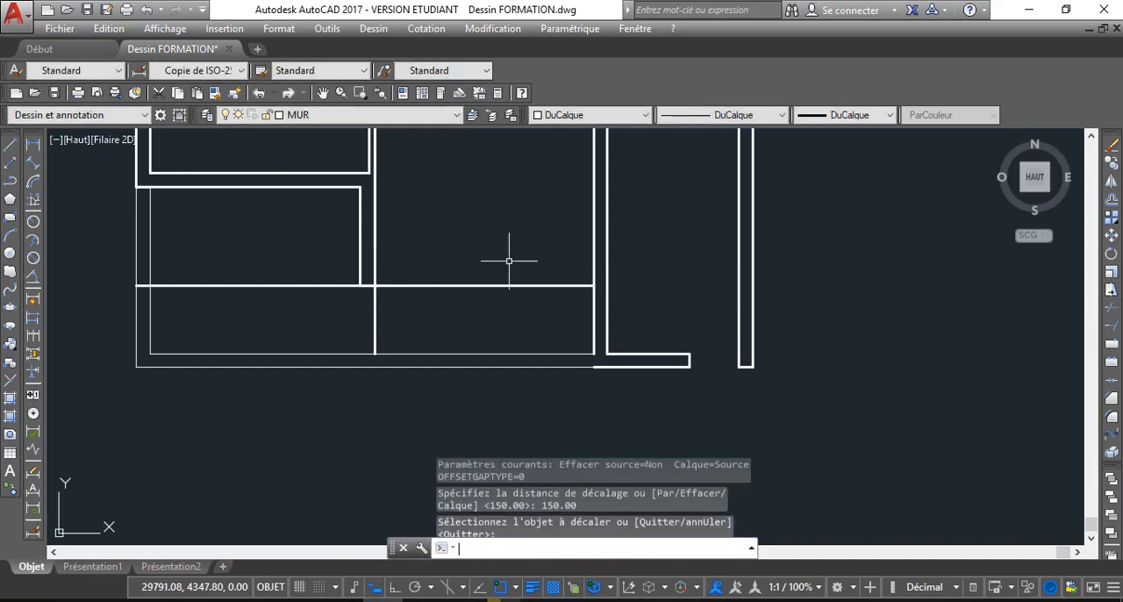
text(DEC)
key(Return)
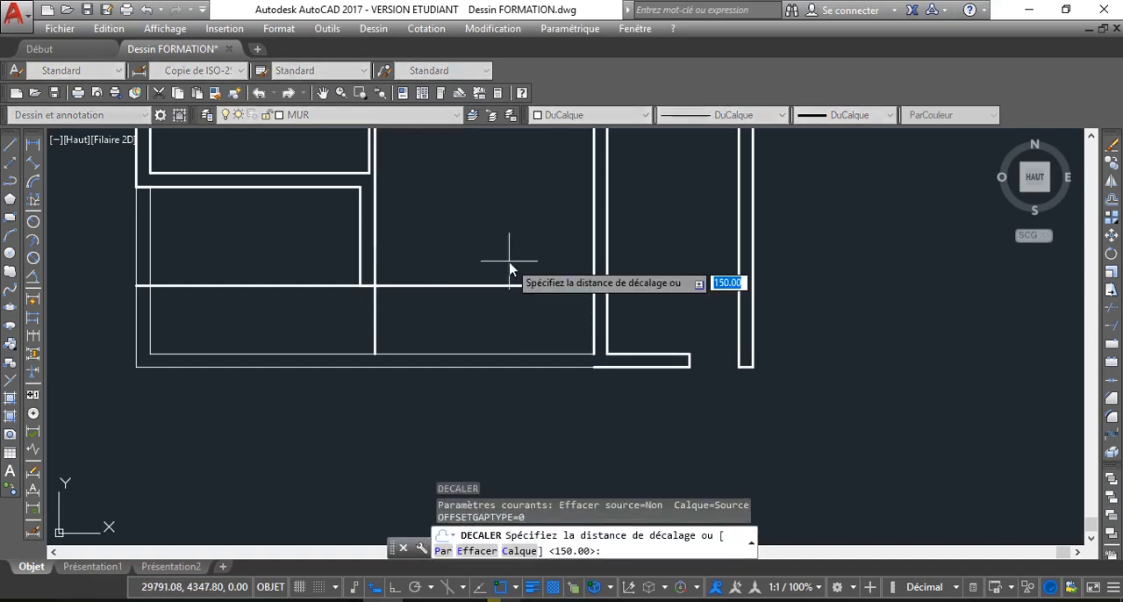
text(25)
key(Return)
click(497, 284)
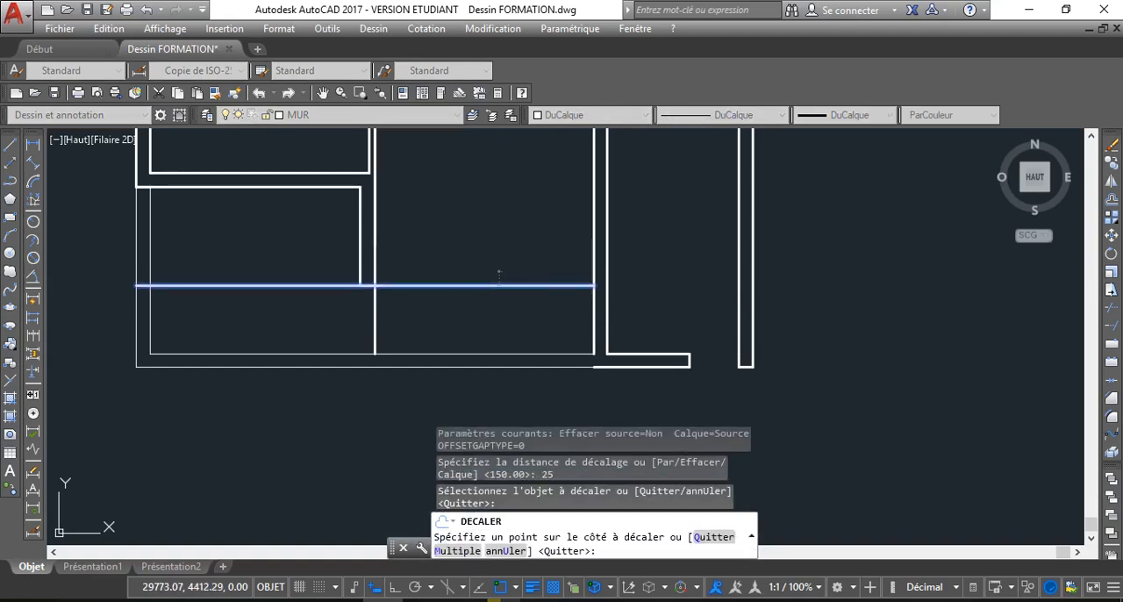
click(497, 268)
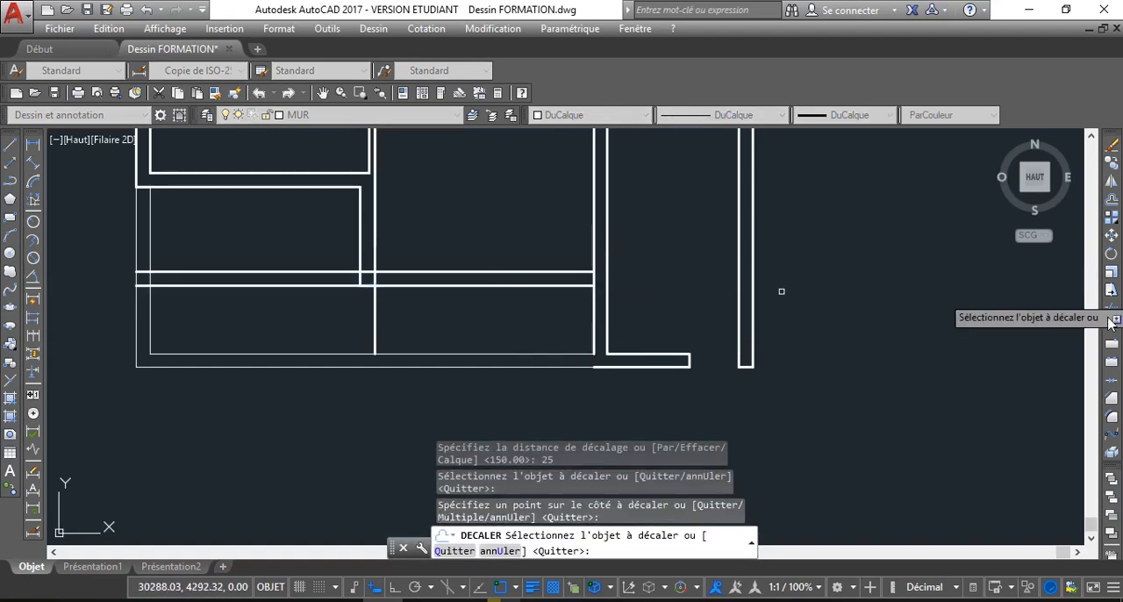
Trim the partition line below the new horizontal wall and the wall's two lines crossing the terrace beside the partition
click(1112, 310)
key(Return)
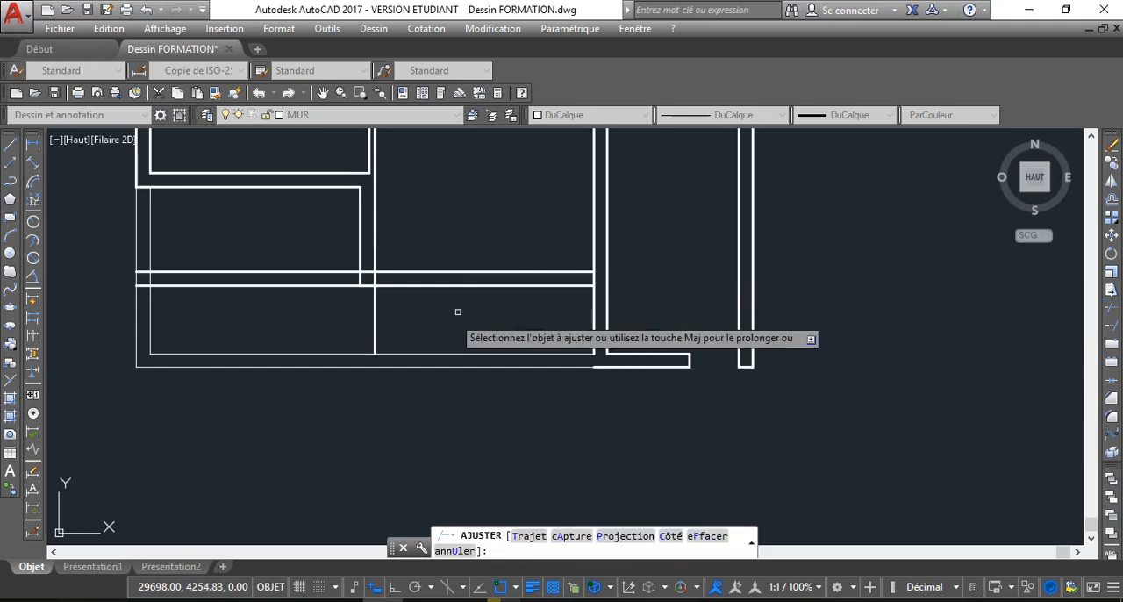
click(457, 312)
click(339, 312)
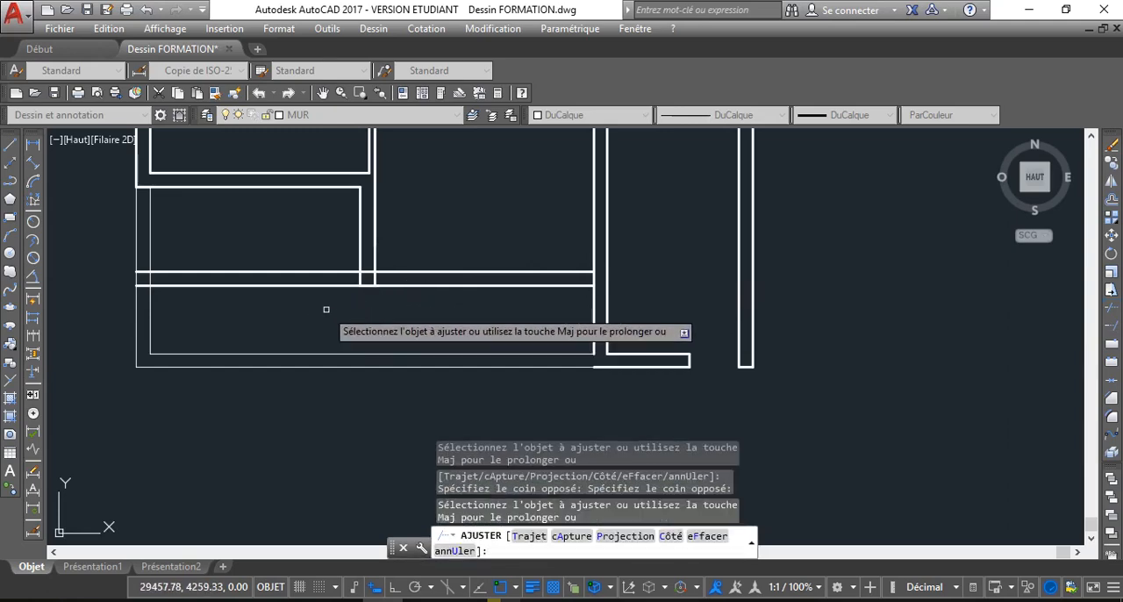
click(279, 256)
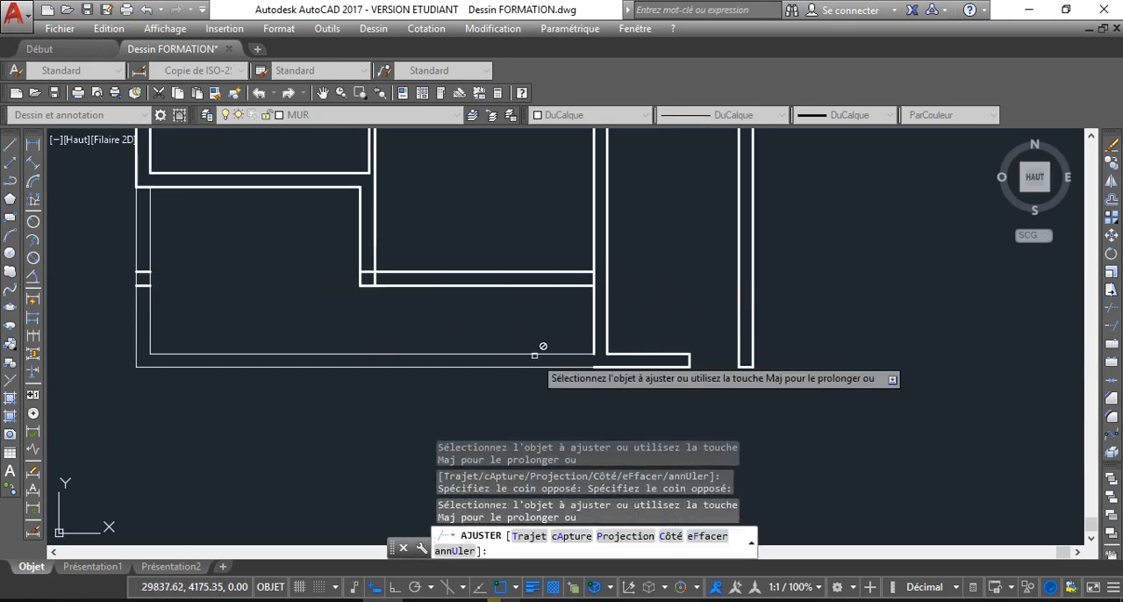
Trim the leftover line ends inside the corner where the partition meets the new horizontal wall
scroll(373, 279, up, 4)
click(353, 274)
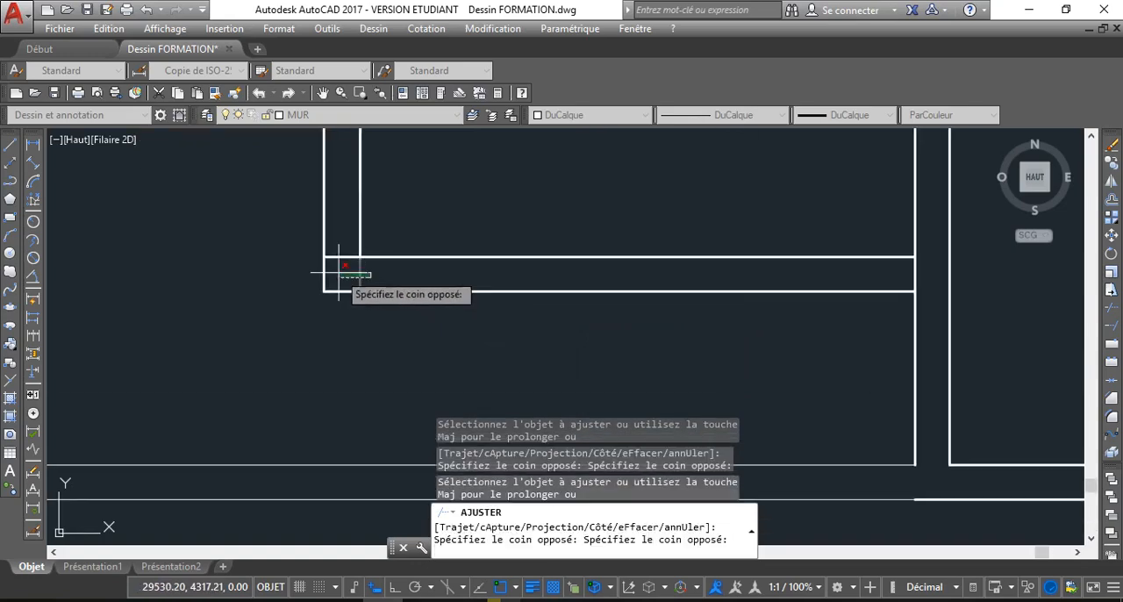
click(352, 261)
scroll(543, 308, down, 5)
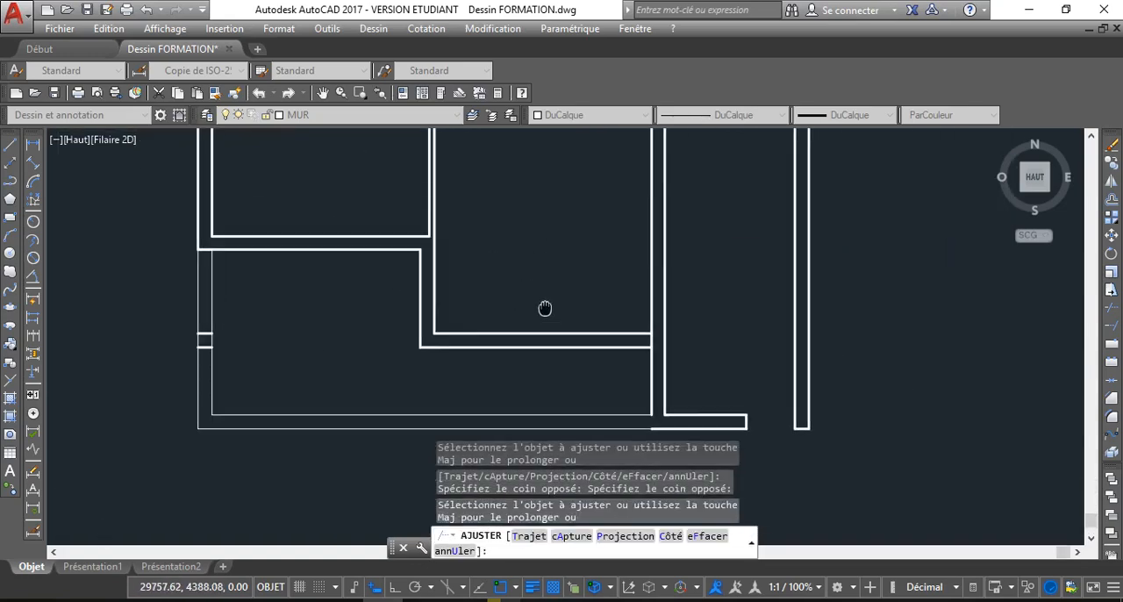
right_click(532, 251)
click(567, 287)
scroll(501, 263, down, 2)
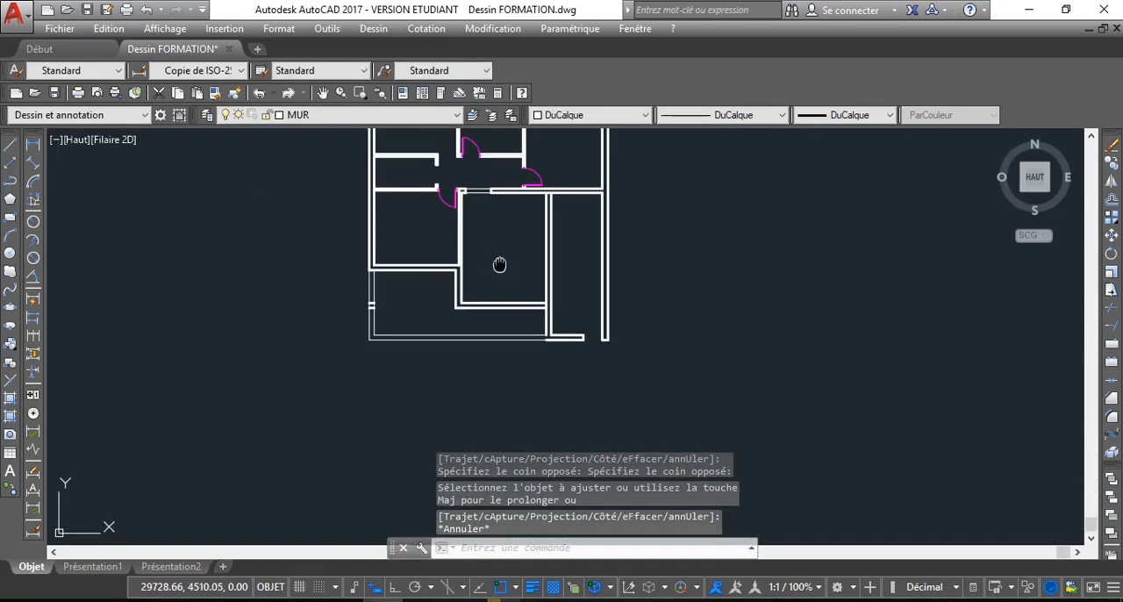
Measure the interior length of the central lower room along its right wall with a temporary linear dimension
scroll(500, 244, up, 2)
mouse_move(500, 244)
middle_down()
mouse_move(489, 339)
mouse_move(509, 275)
middle_up()
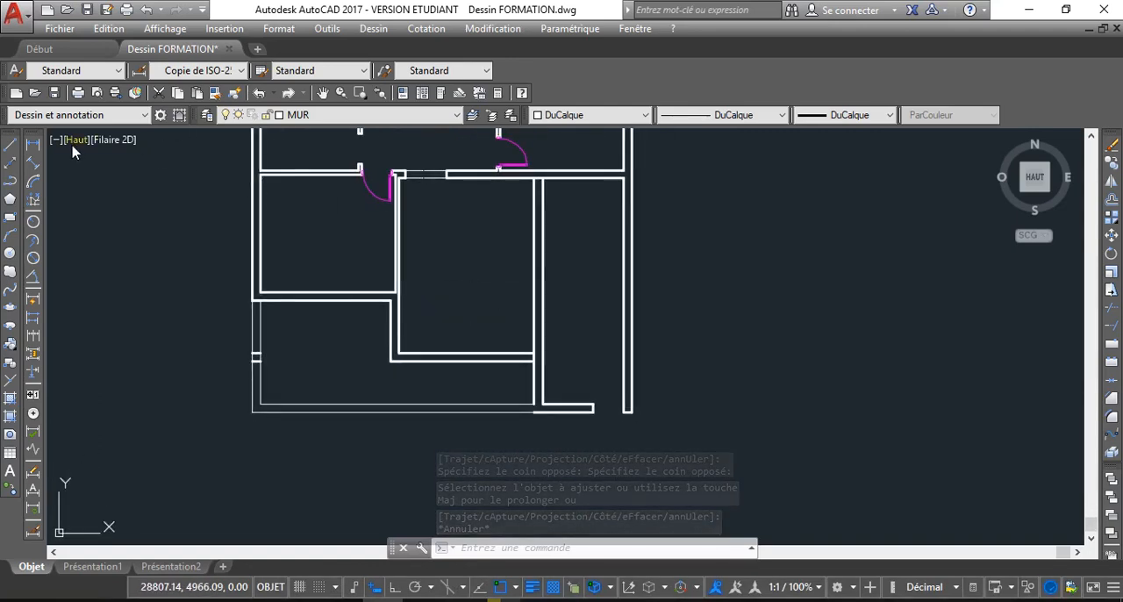
click(33, 144)
scroll(539, 193, up, 4)
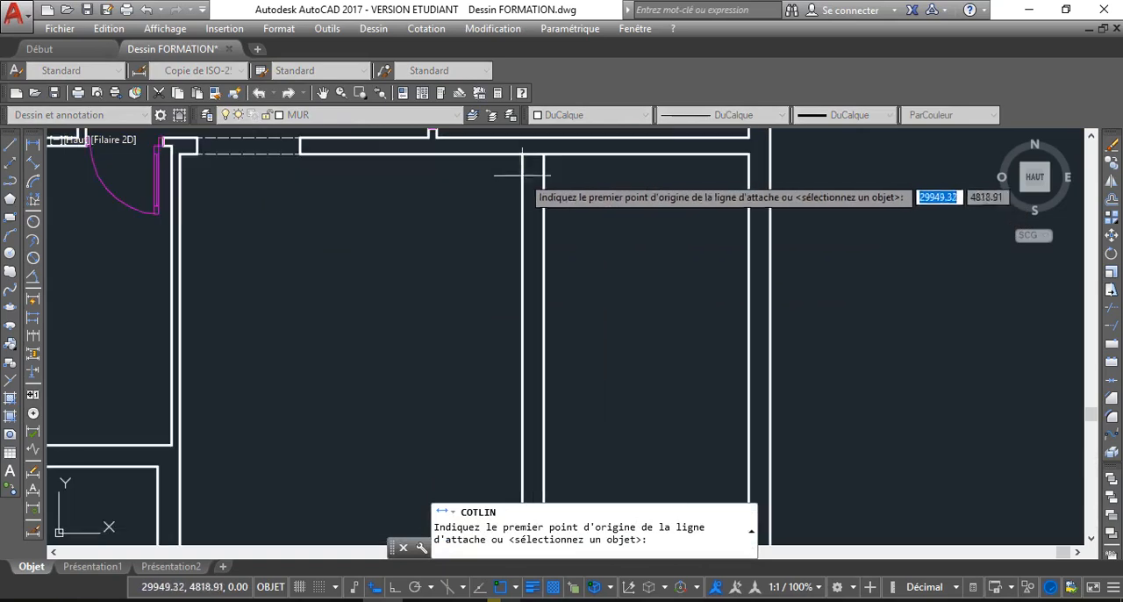
click(523, 156)
scroll(451, 306, down, 2)
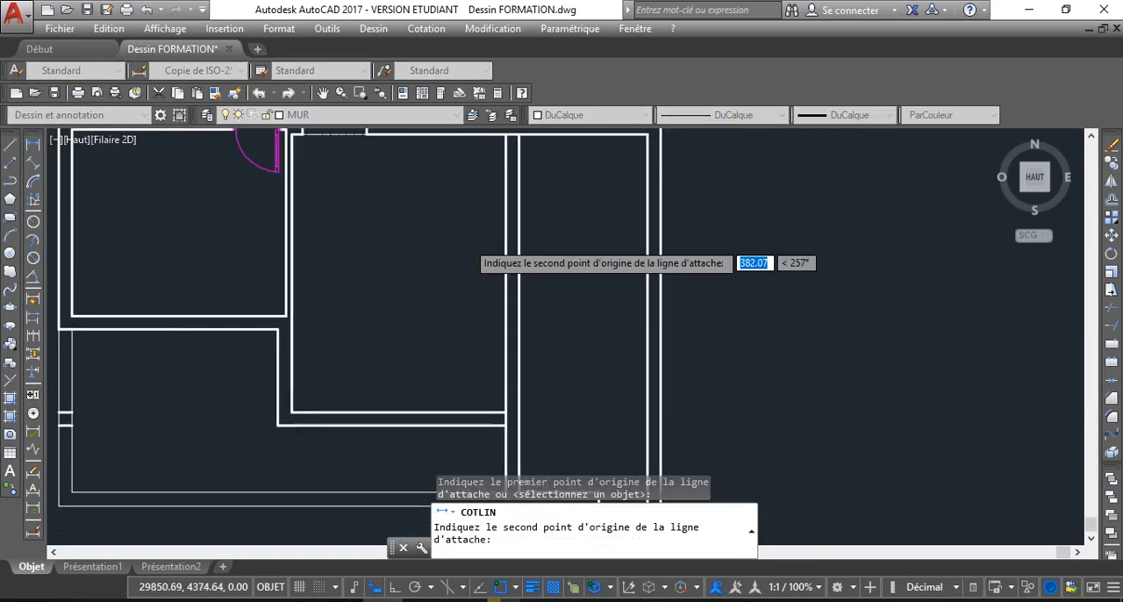
scroll(468, 241, down, 2)
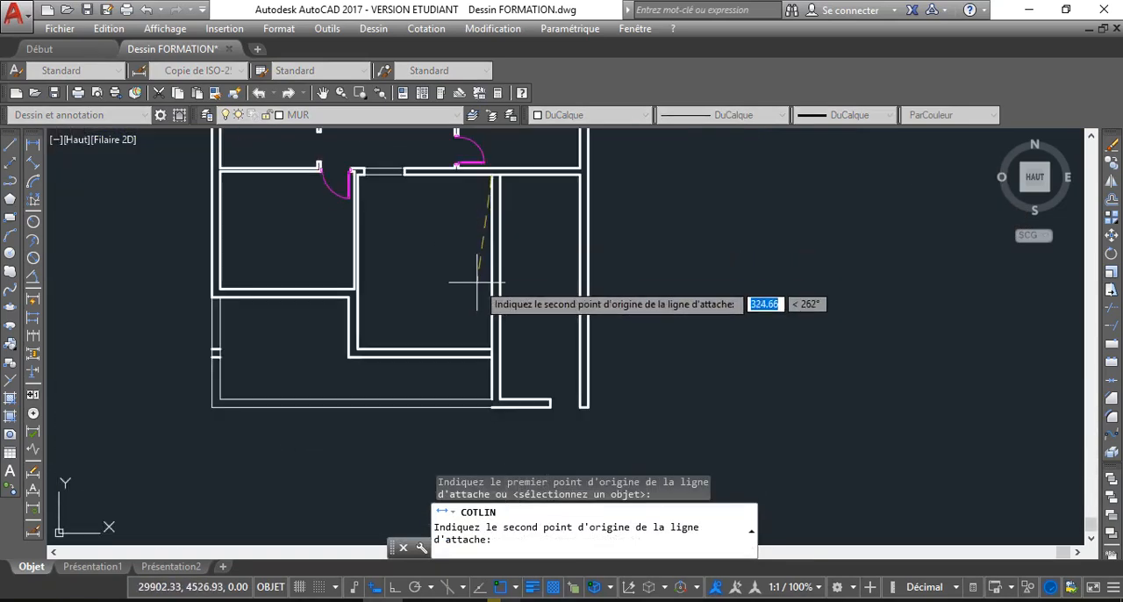
scroll(492, 340, up, 3)
click(490, 359)
middle_drag(377, 339, 368, 380)
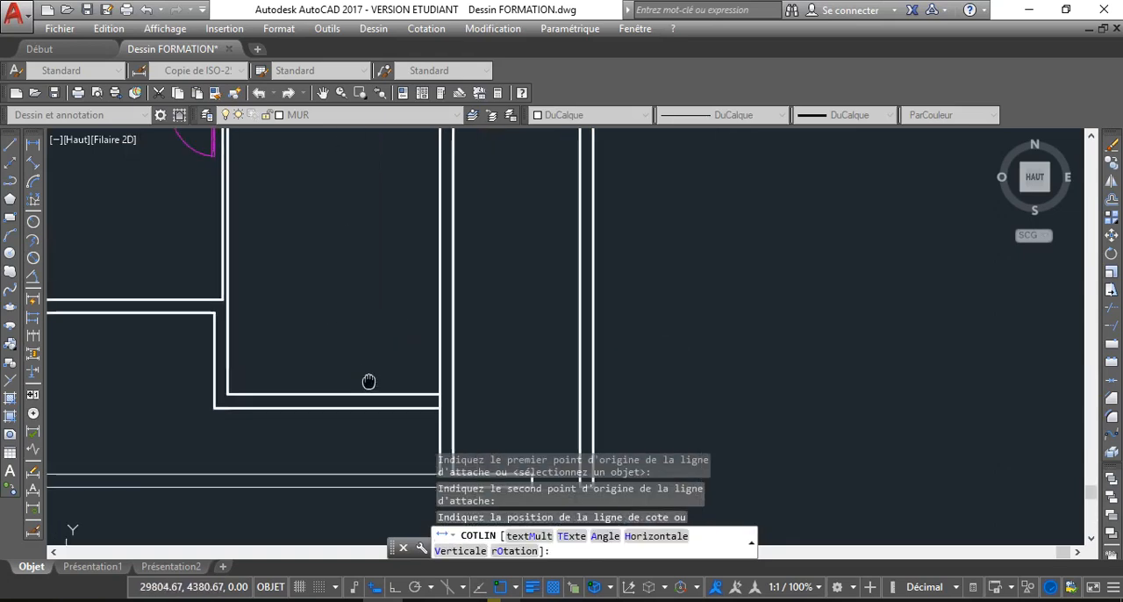
scroll(368, 309, down, 2)
key(Escape)
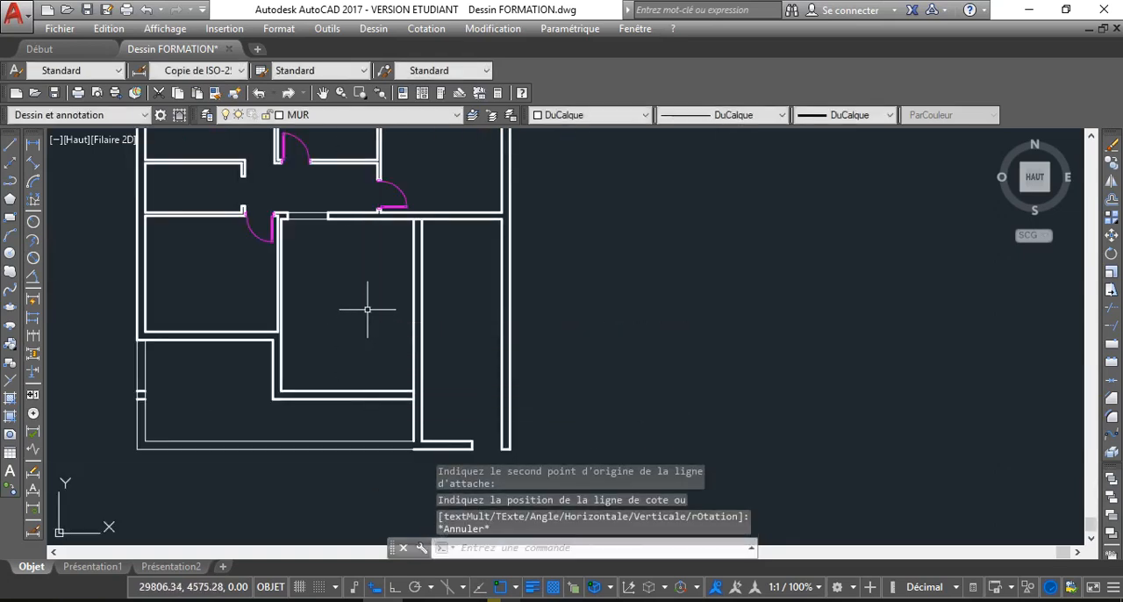
Join the two collinear segments of the right outer wall's inner line into one line
scroll(467, 318, up, 2)
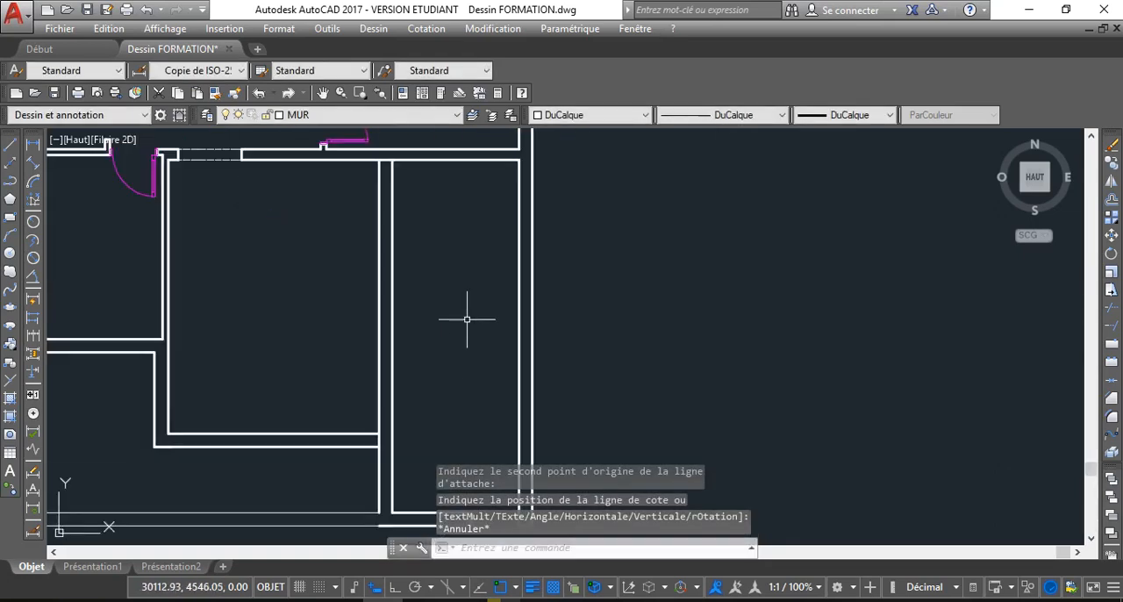
middle_drag(473, 510, 439, 363)
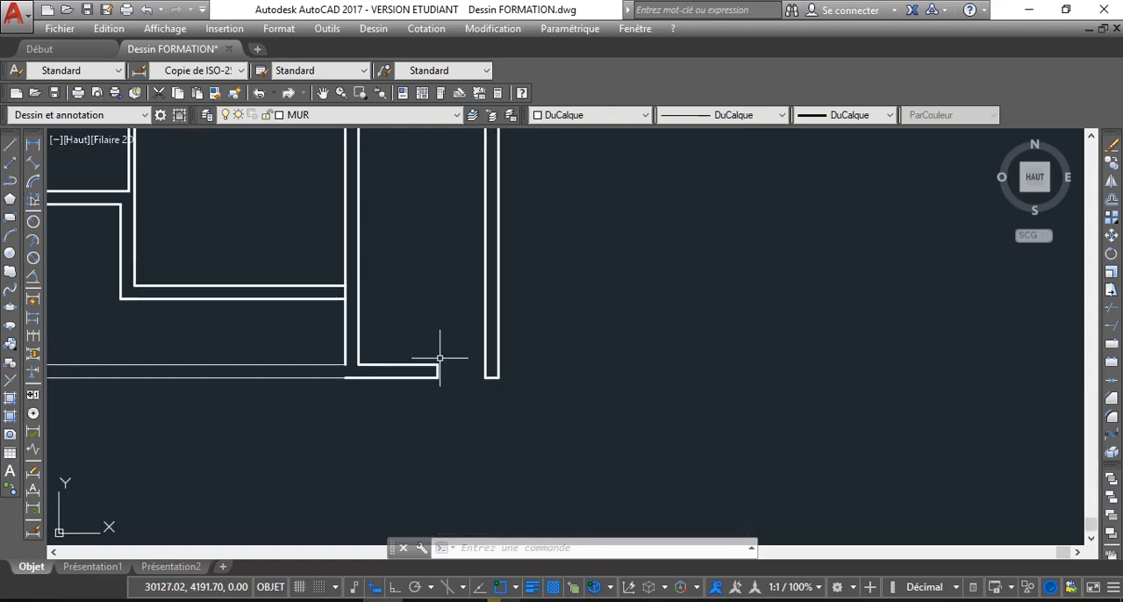
click(484, 340)
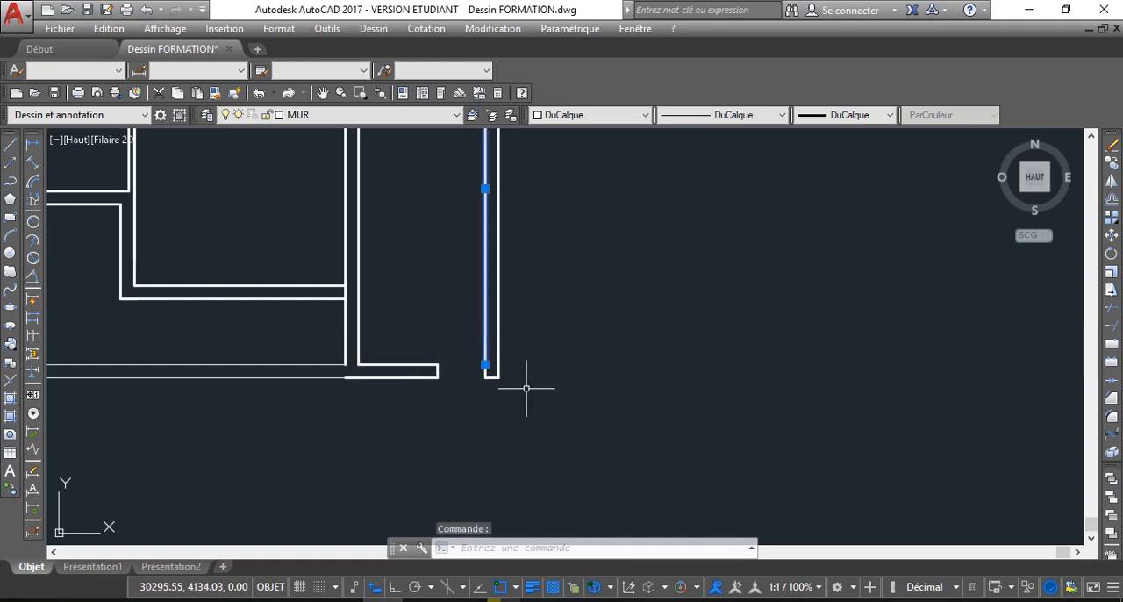
scroll(489, 375, up, 3)
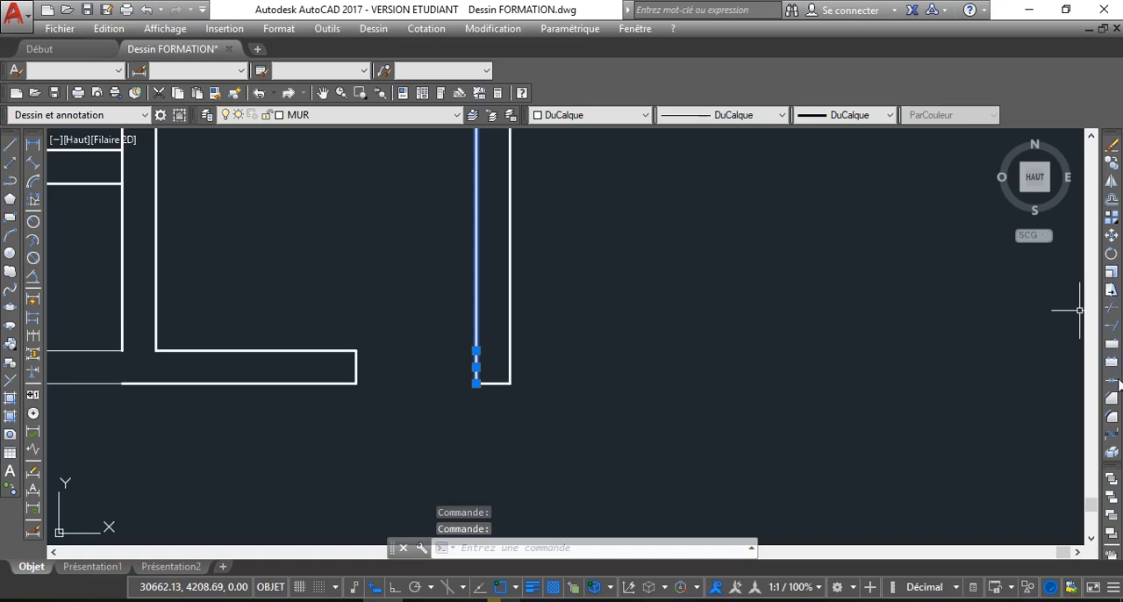
click(1112, 379)
click(473, 320)
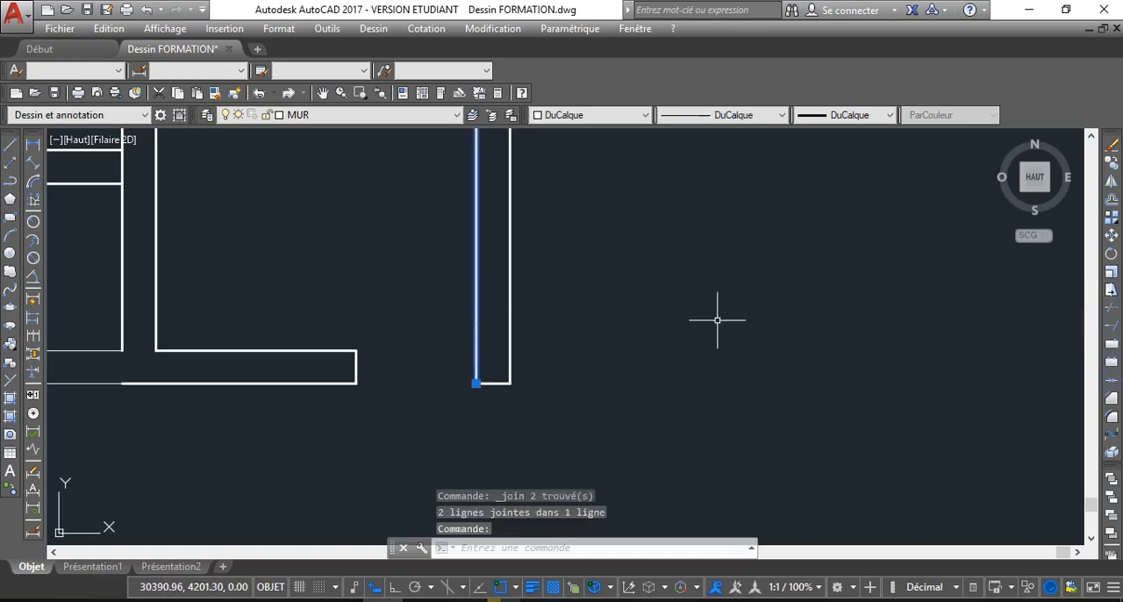
Extend both lines of the lower wall stub to the right outer wall and delete the short line closing its old end
click(1111, 325)
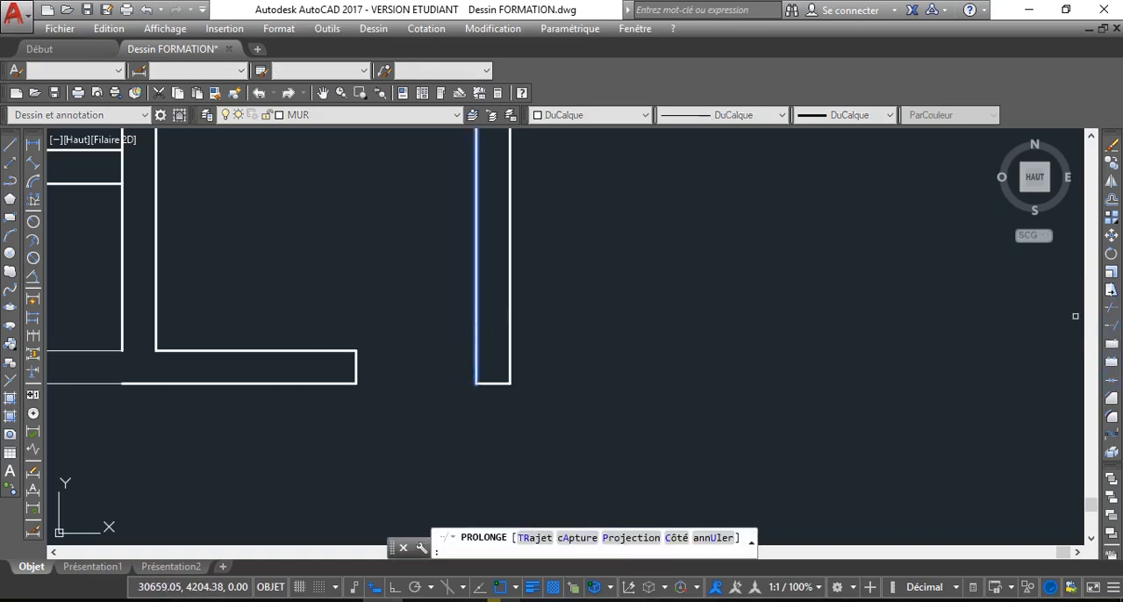
click(290, 350)
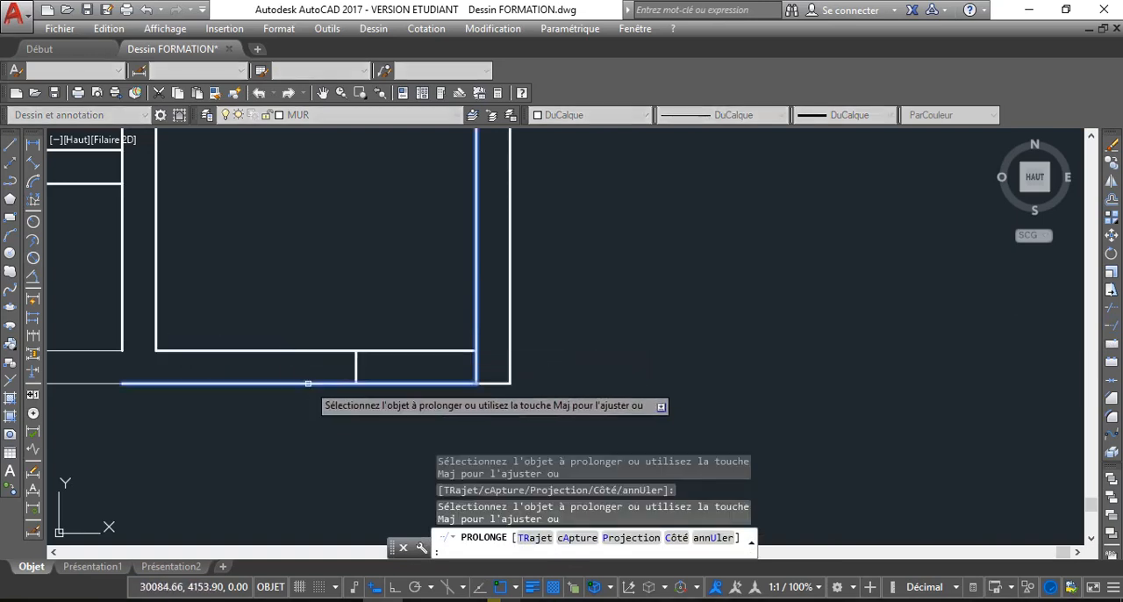
right_click(372, 261)
click(399, 292)
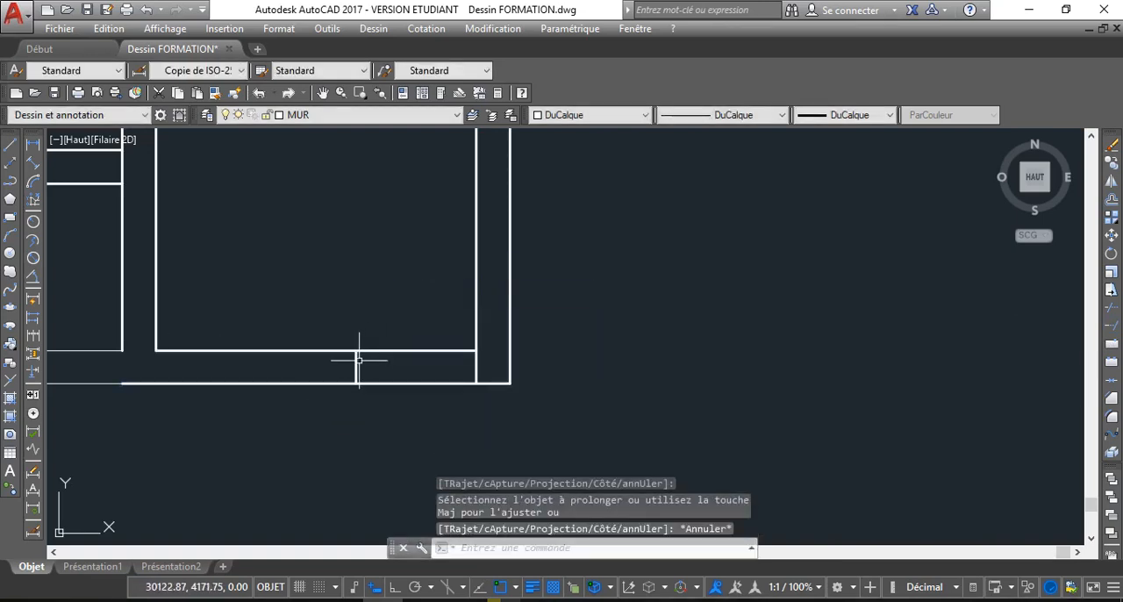
click(356, 361)
key(Delete)
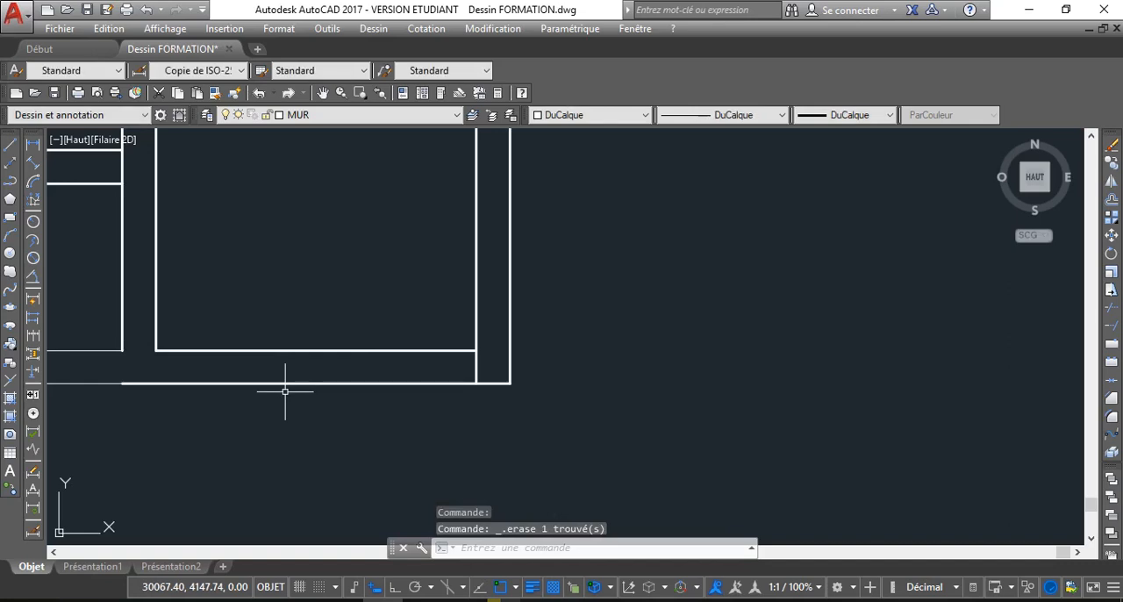
Offset the inner line of the narrow right room's lower wall by 305 upwards
scroll(249, 379, down, 2)
middle_drag(232, 312, 232, 380)
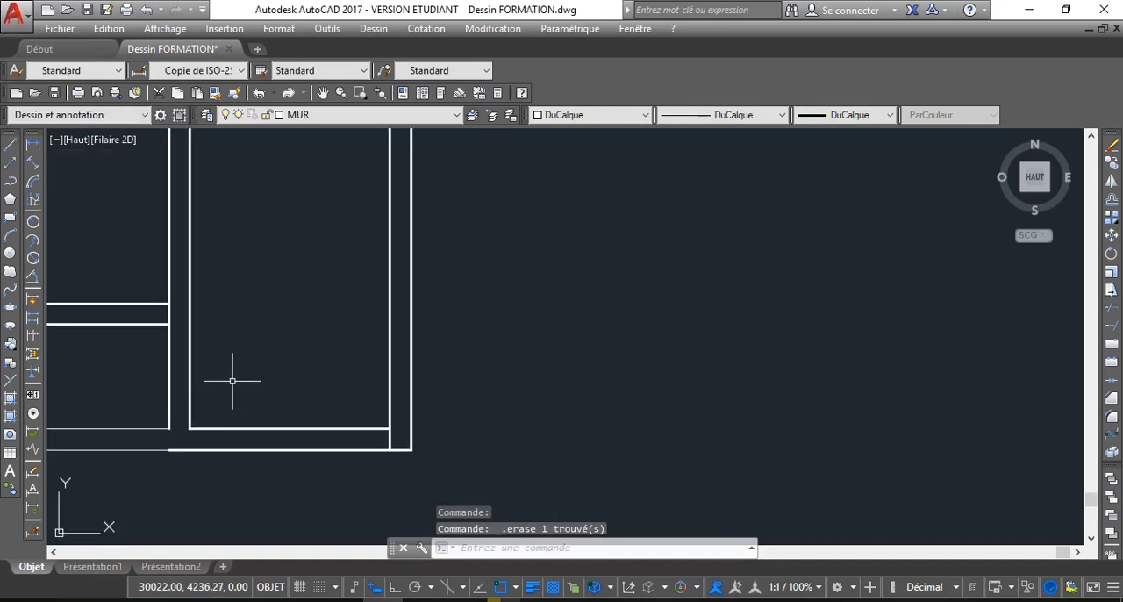
text(dec)
key(Return)
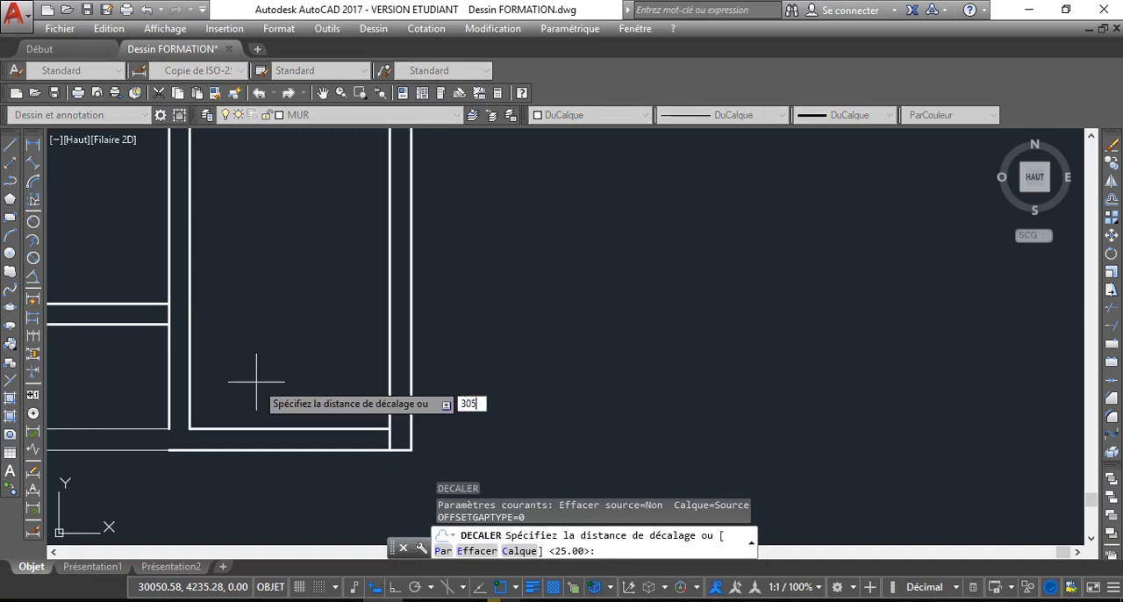
key(Return)
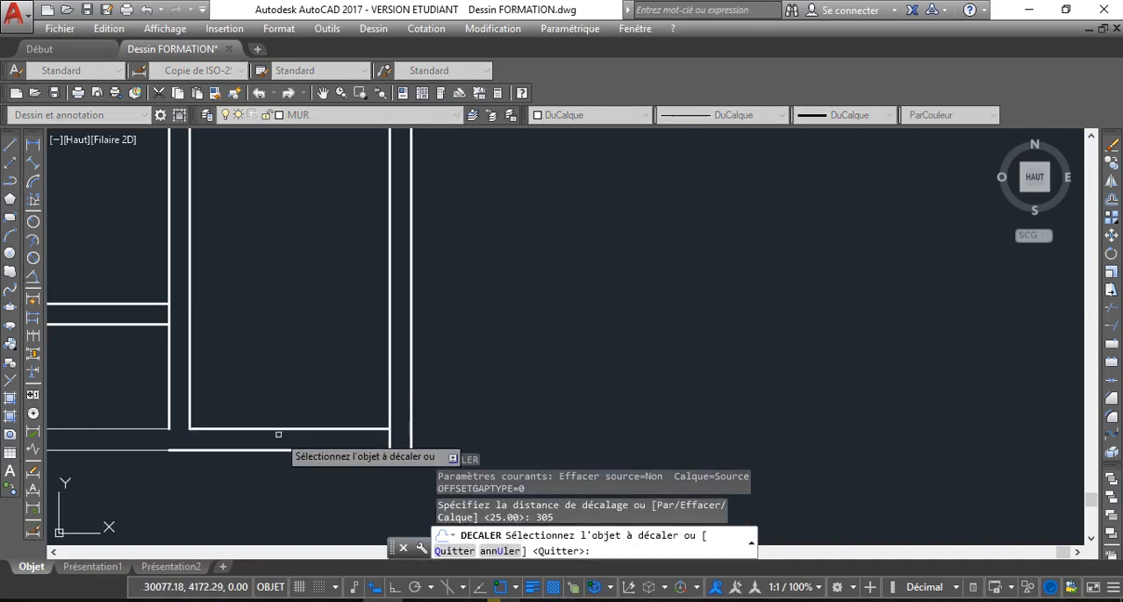
click(278, 434)
click(280, 224)
scroll(275, 305, down, 2)
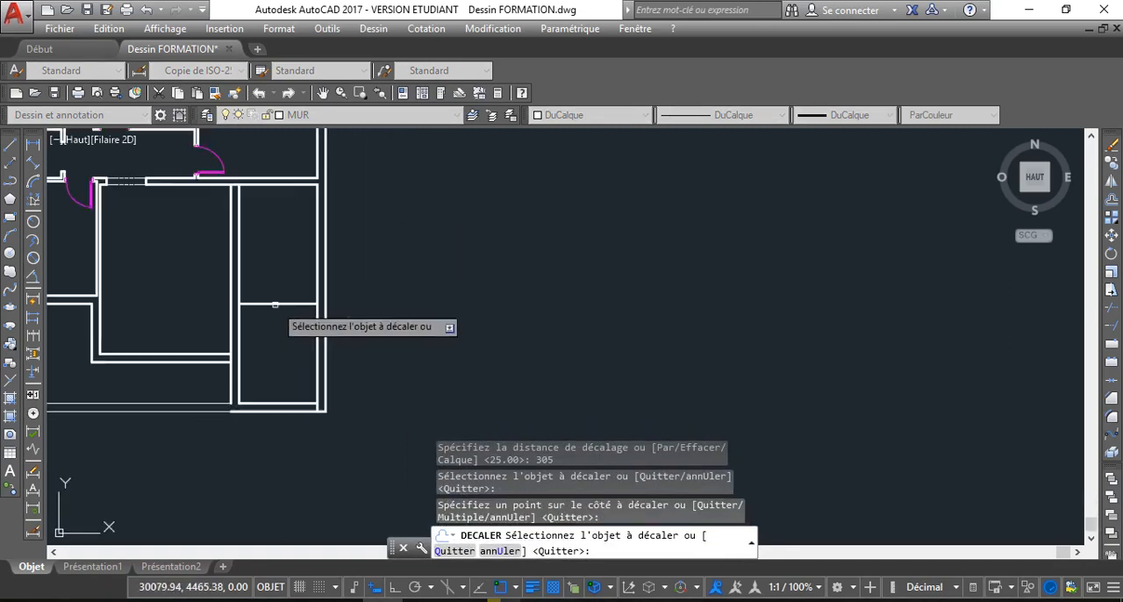
Offset the new horizontal line in the narrow right room by 25 upwards to form a dividing wall
key(Return)
key(Return)
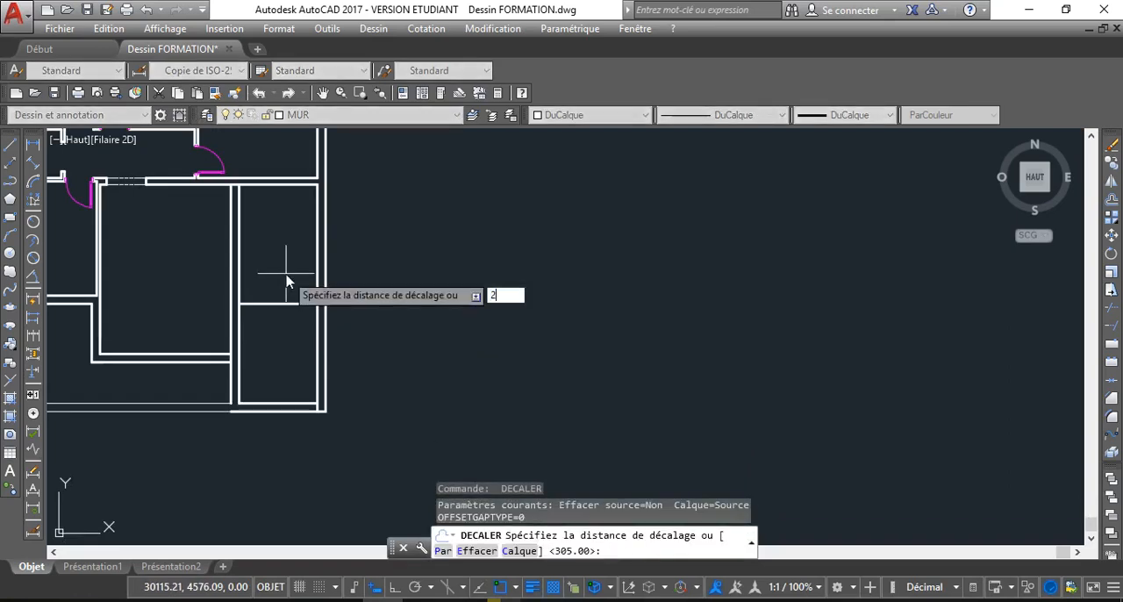
text(25)
key(Return)
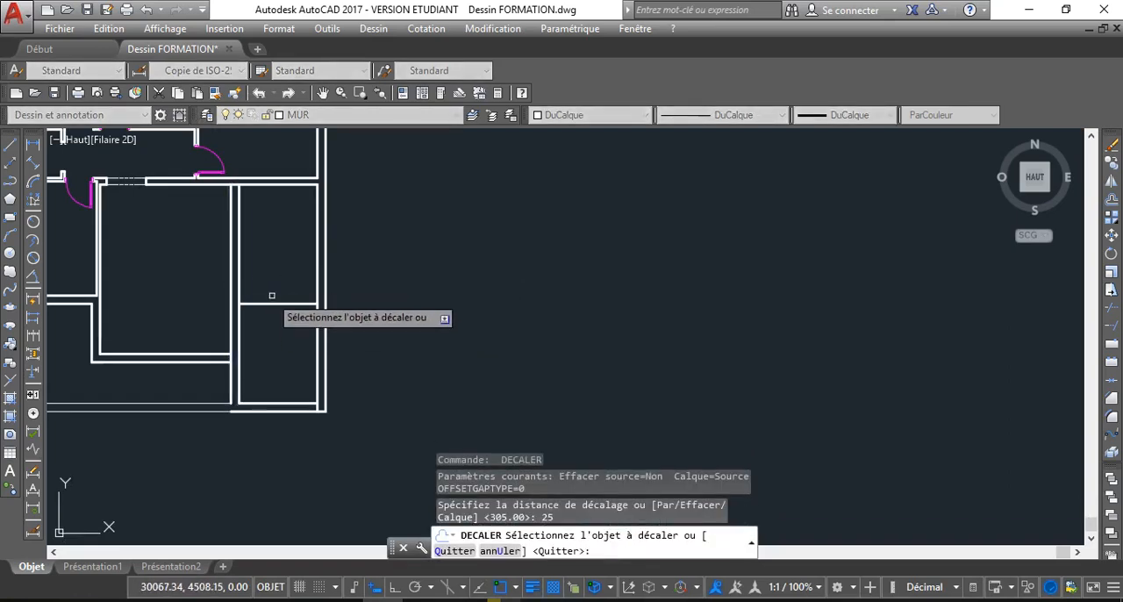
click(276, 303)
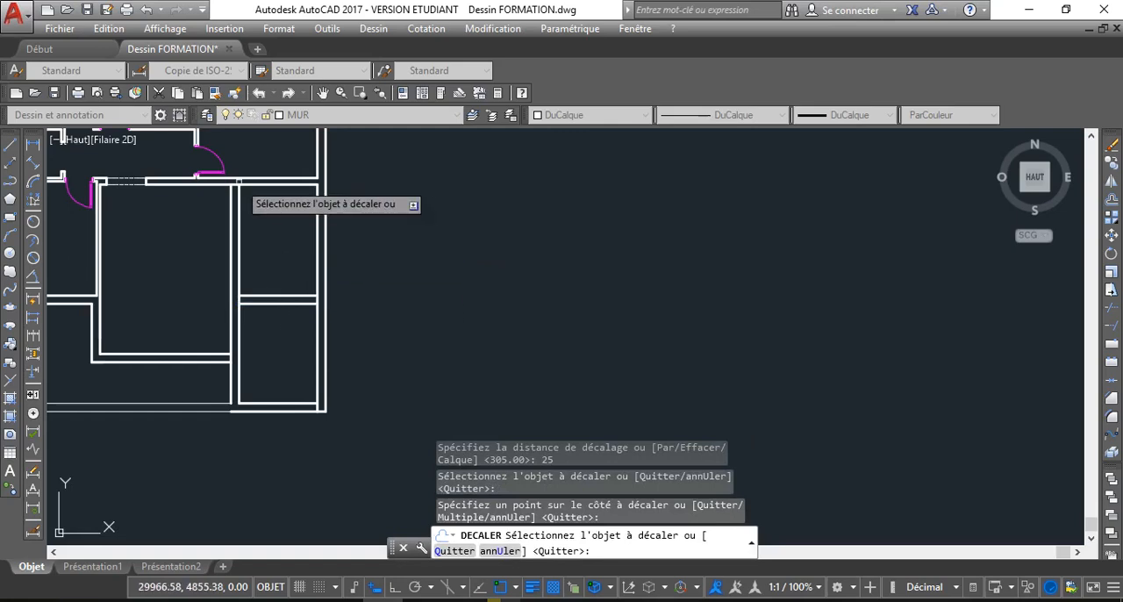
scroll(292, 272, up, 2)
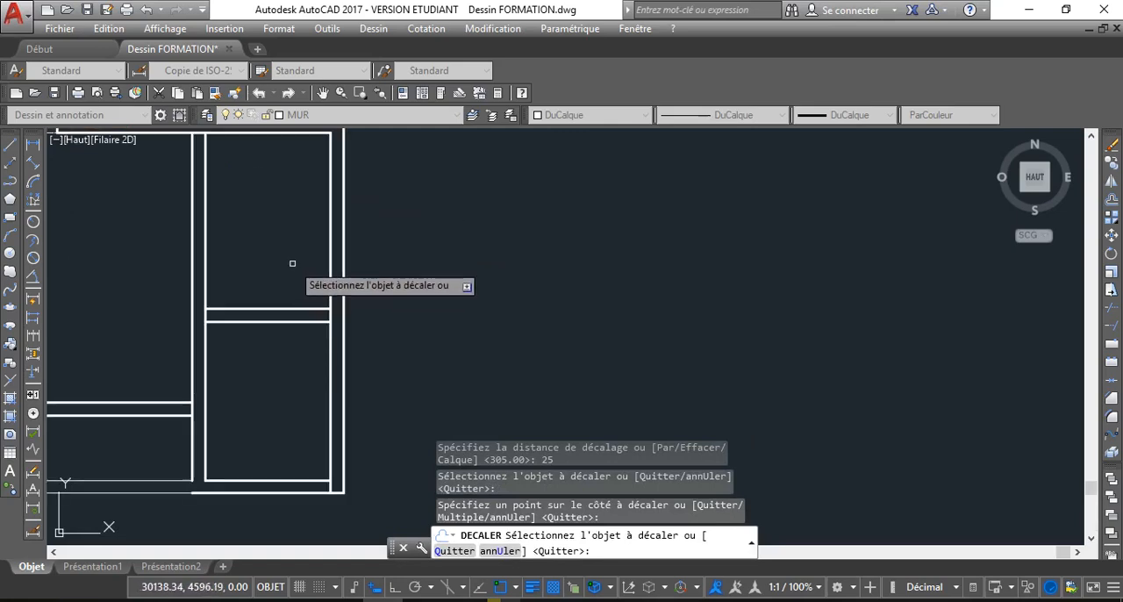
middle_drag(292, 265, 290, 277)
scroll(283, 263, down, 2)
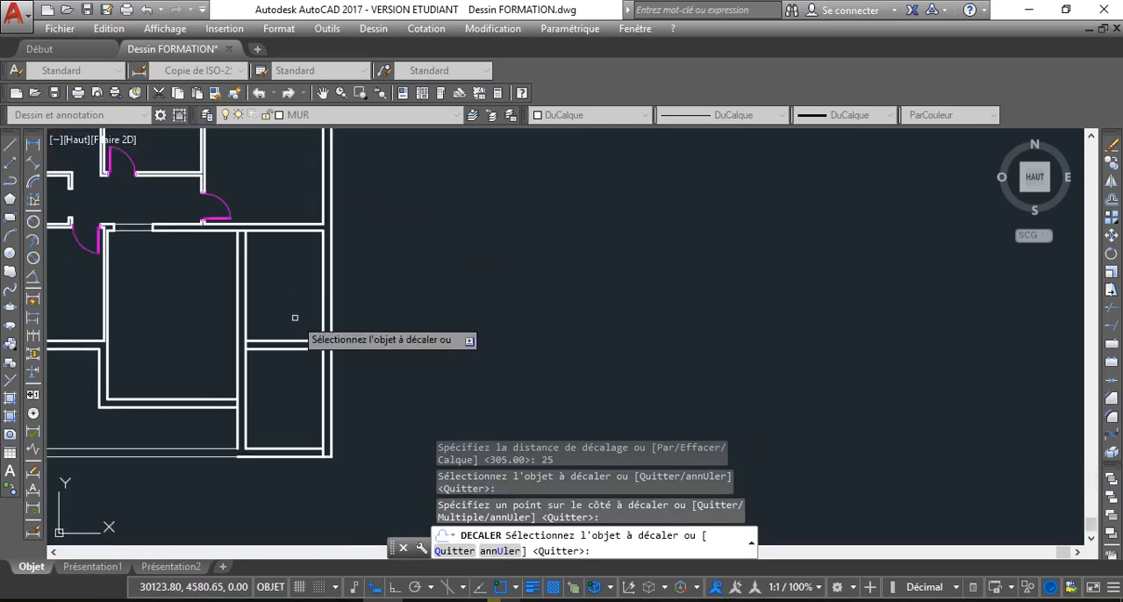
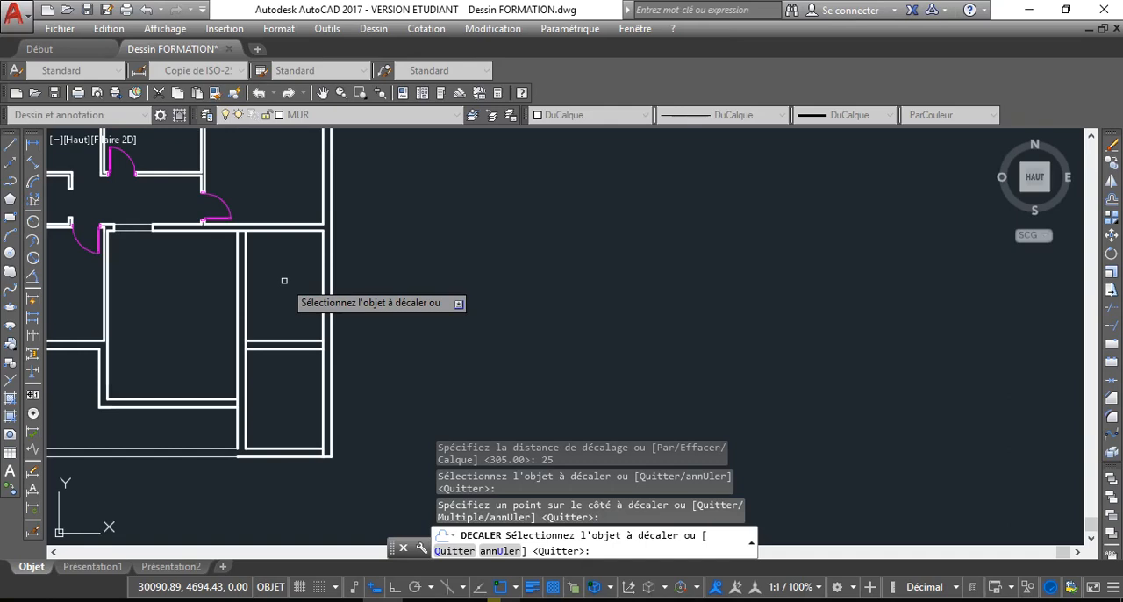
Try to offset the upper line of the narrow right room's dividing wall by 360 upwards
key(Return)
key(Return)
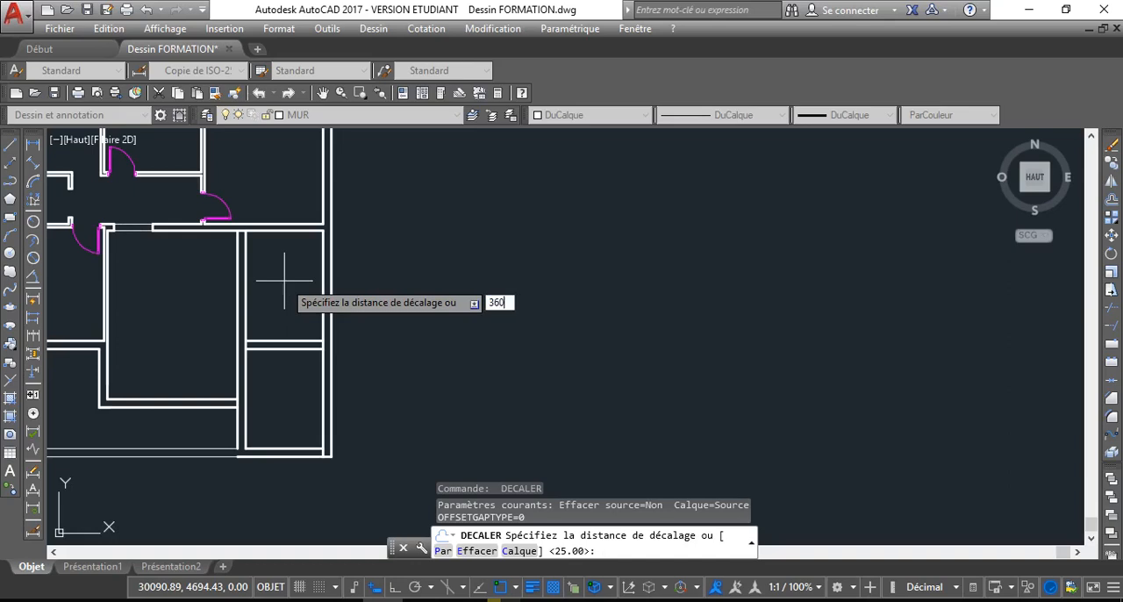
key(Return)
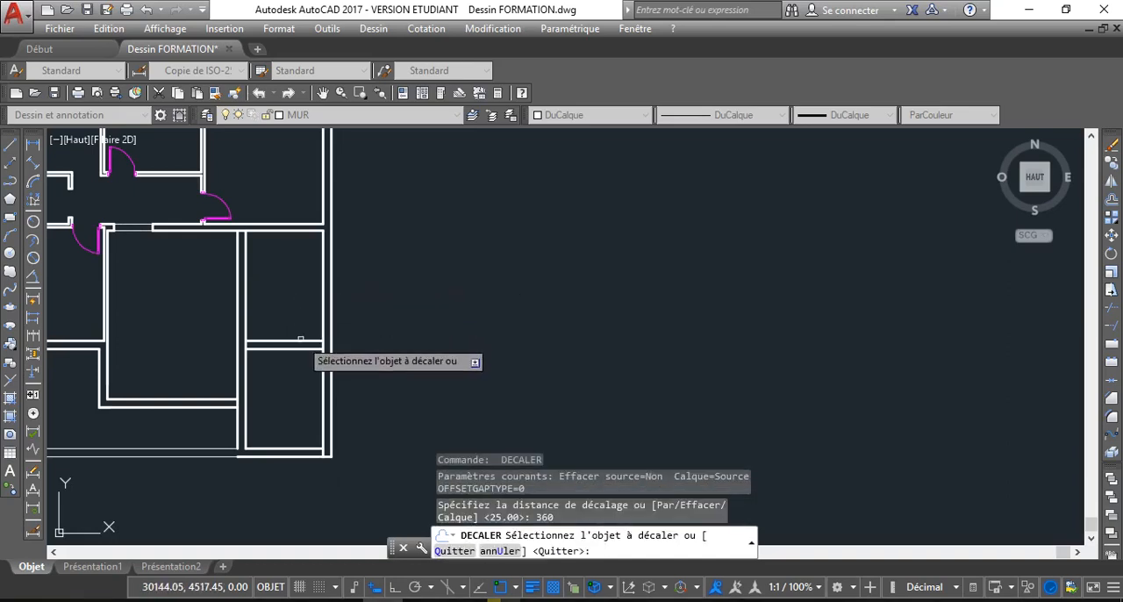
click(300, 338)
scroll(301, 213, up, 3)
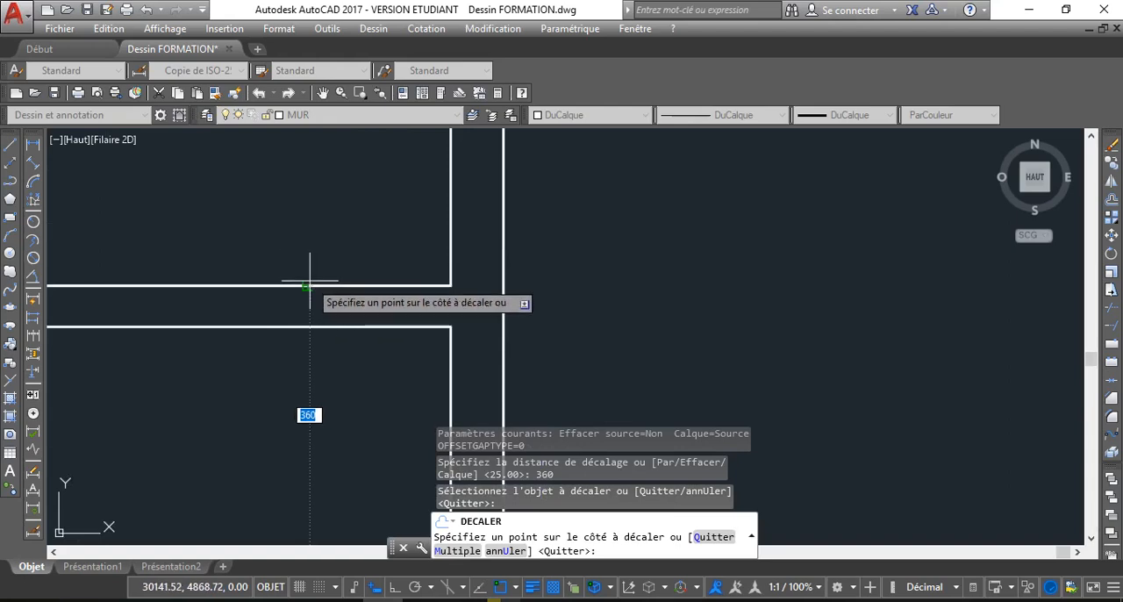
scroll(309, 285, down, 2)
scroll(303, 290, down, 2)
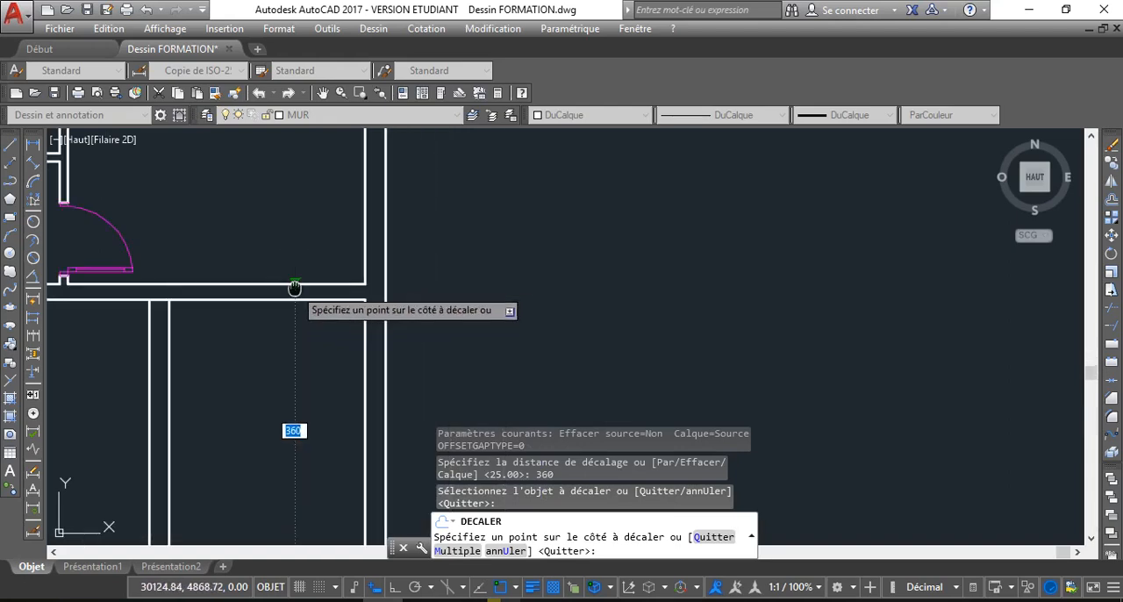
scroll(302, 290, down, 1)
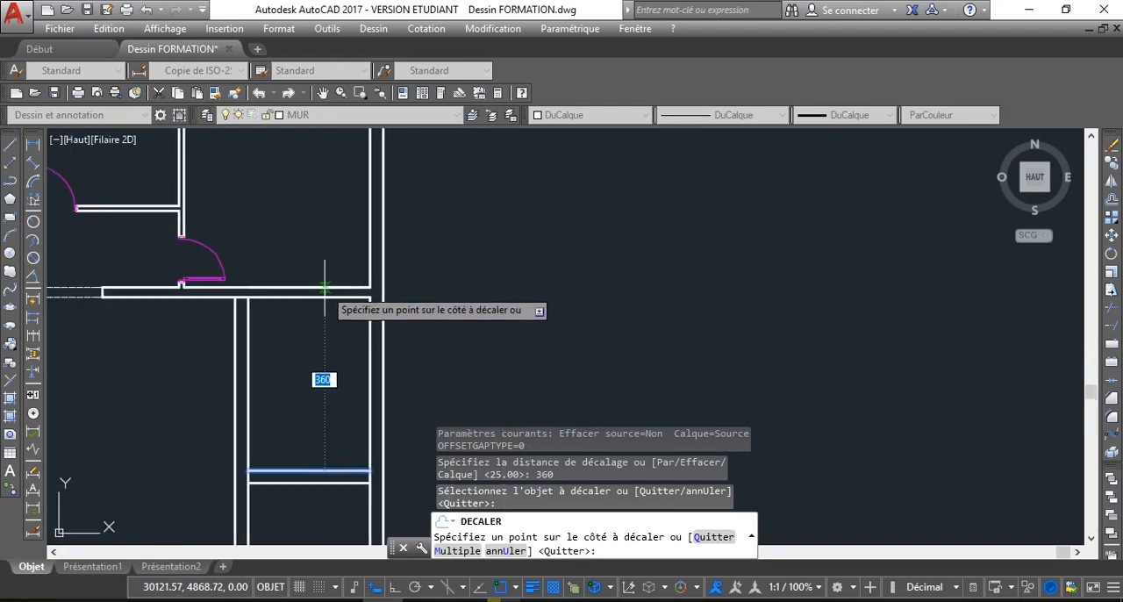
scroll(325, 286, up, 2)
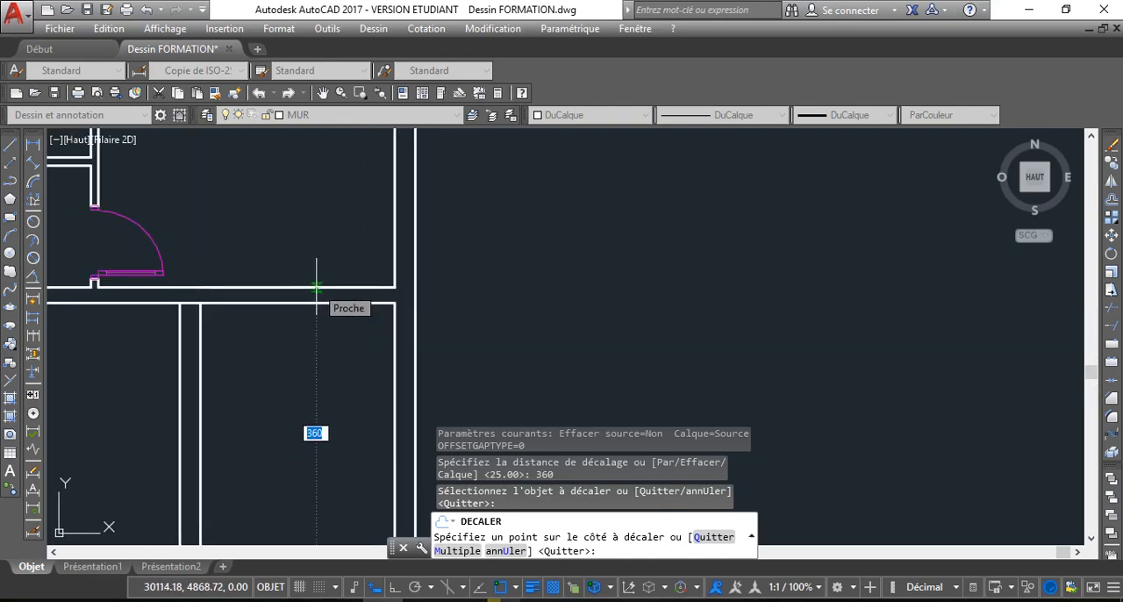
click(322, 362)
scroll(313, 293, up, 6)
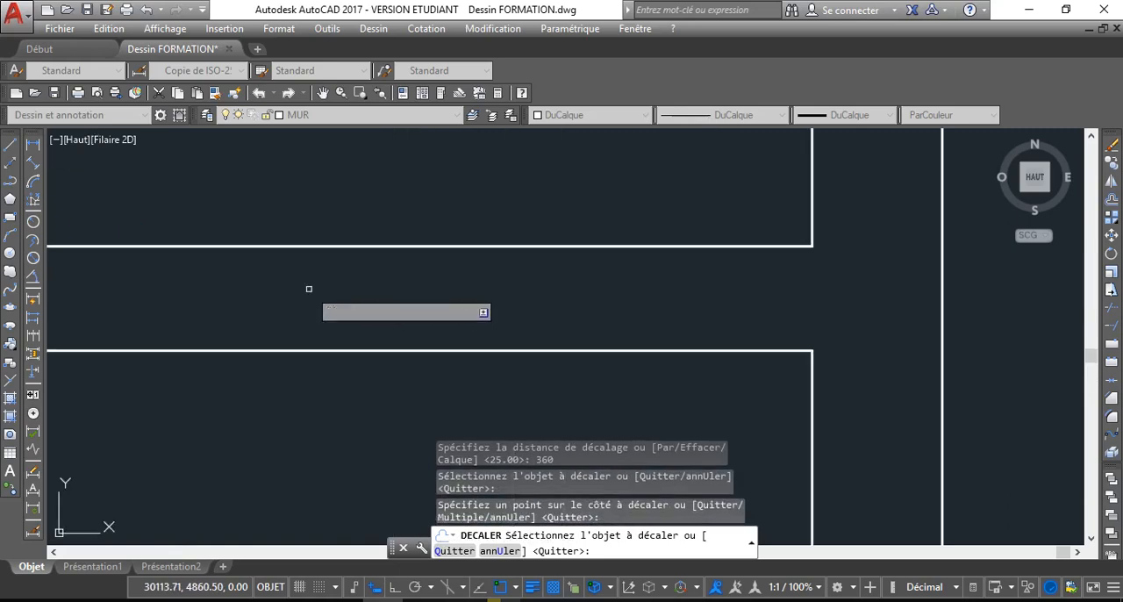
Undo the 360 offset and leave the Offset command
key(ctrl+z)
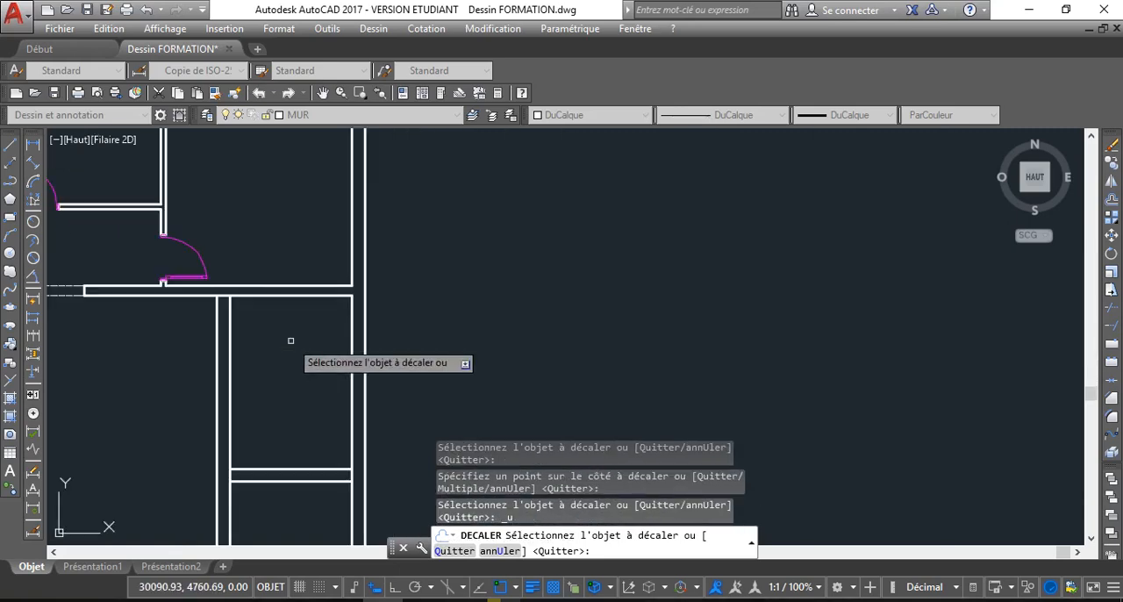
scroll(241, 316, up, 3)
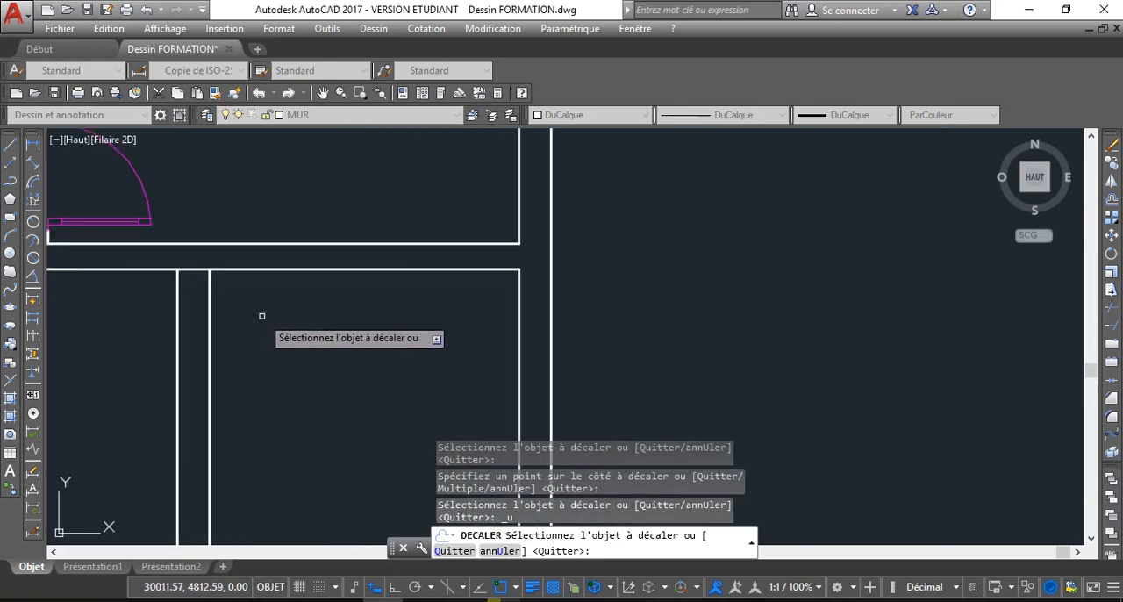
scroll(279, 331, up, 2)
scroll(281, 334, down, 3)
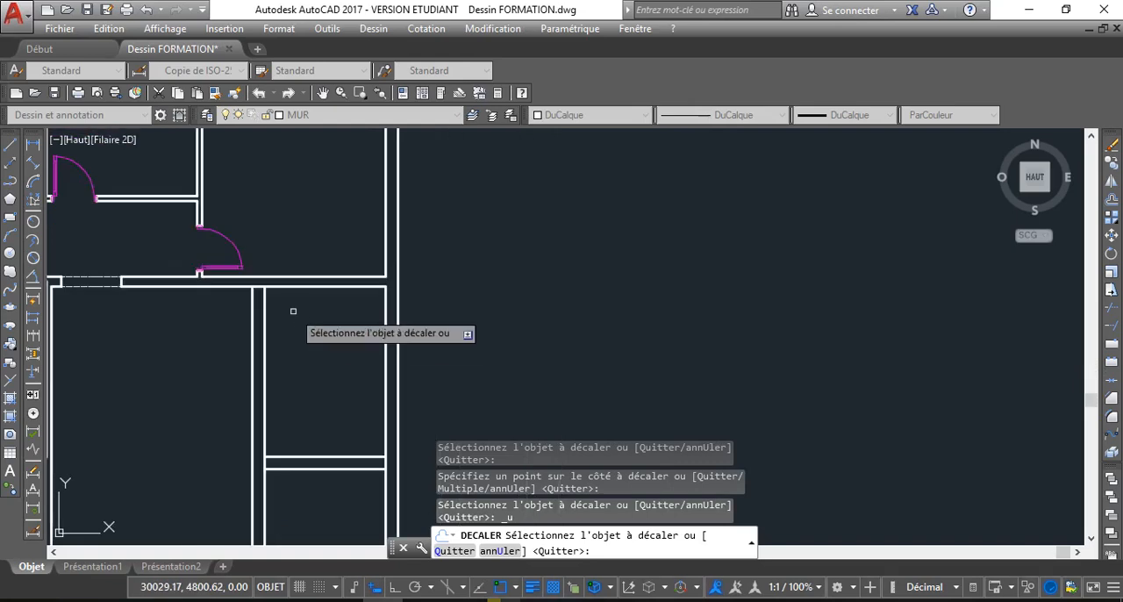
right_click(286, 256)
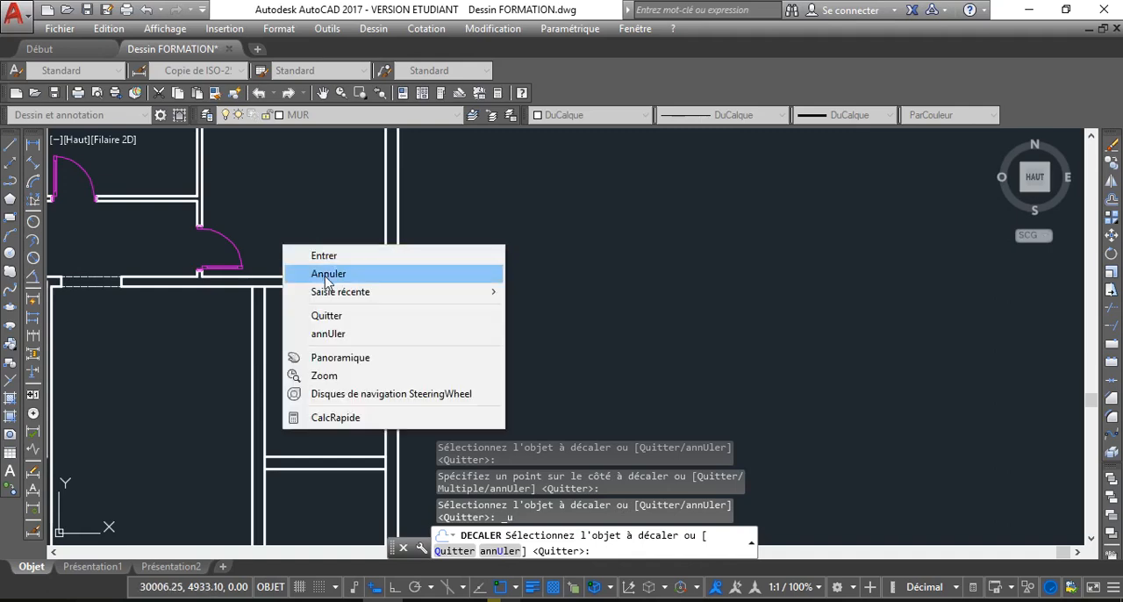
click(324, 272)
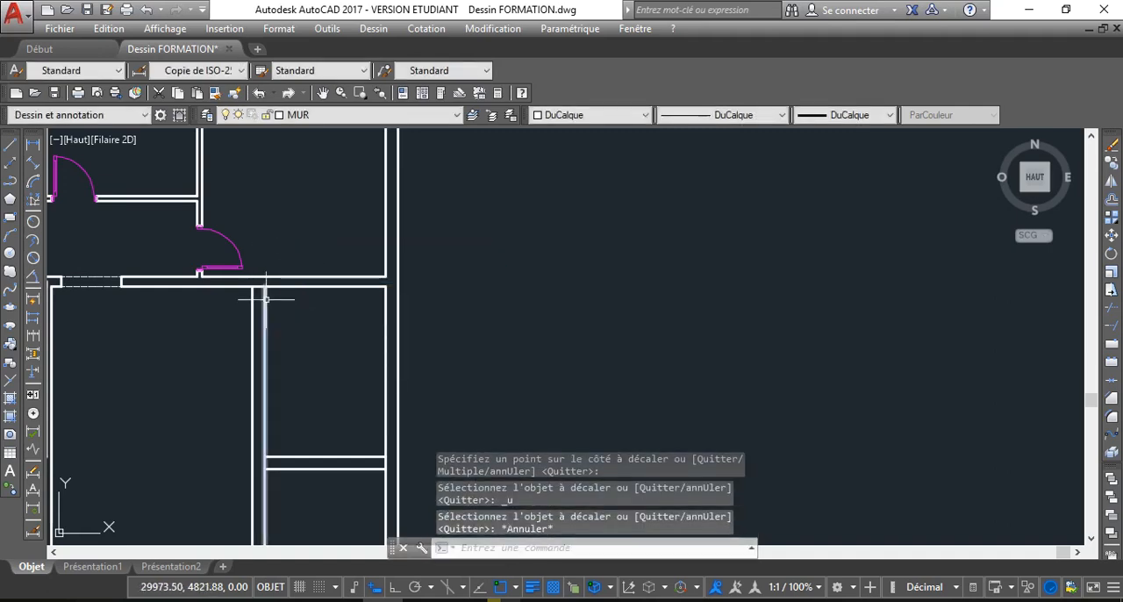
Offset the upper line of the wall below the upper right room by 140 upwards into that room
scroll(304, 316, down, 2)
scroll(290, 263, down, 2)
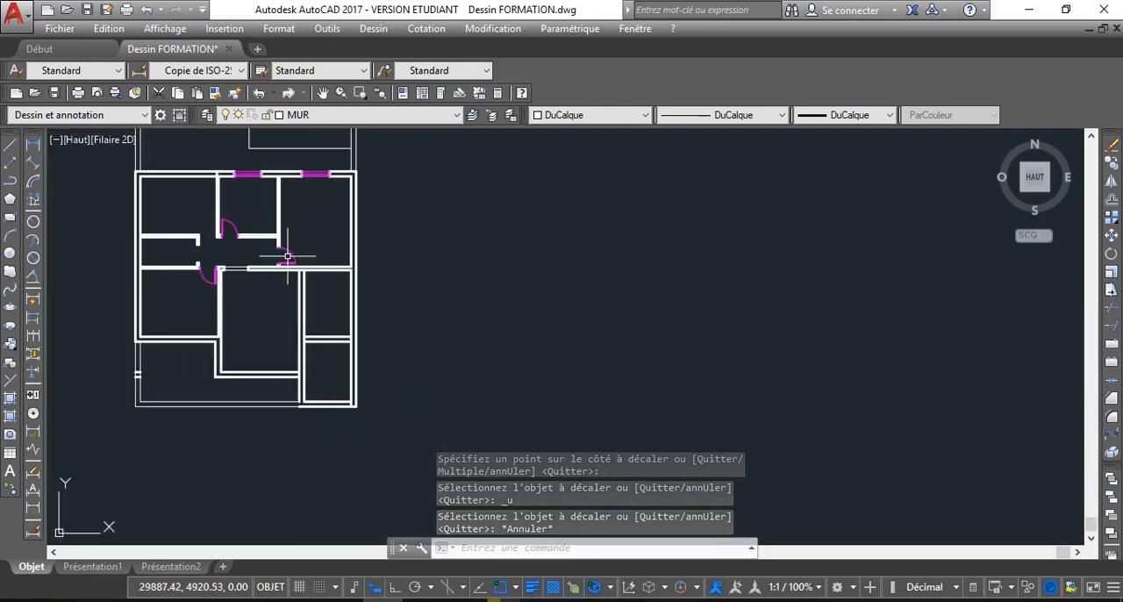
scroll(298, 270, up, 2)
scroll(297, 270, up, 1)
scroll(284, 245, down, 2)
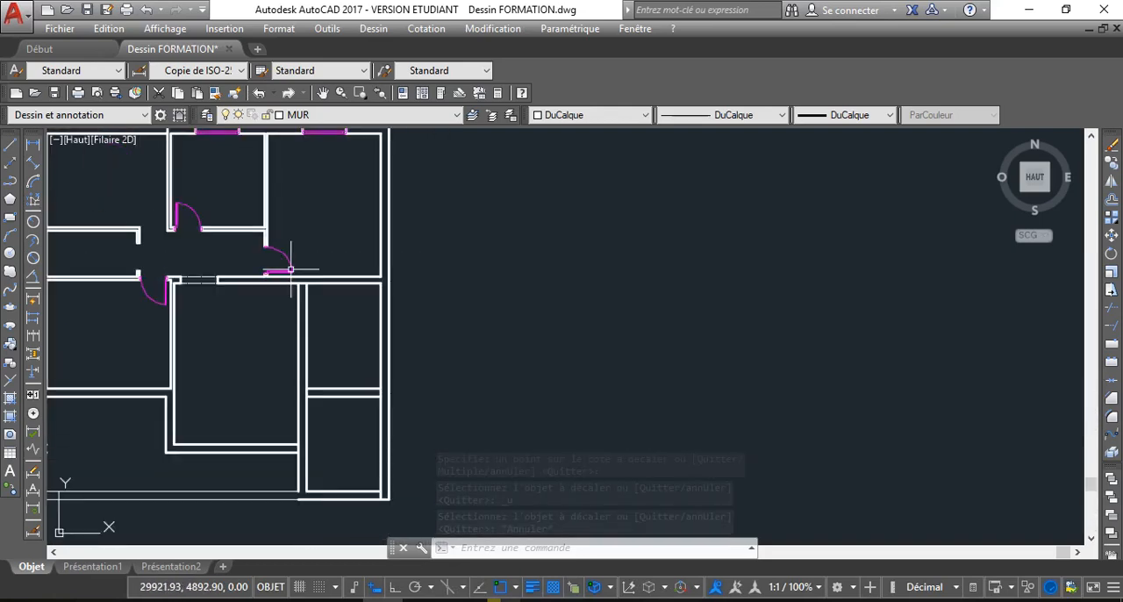
scroll(289, 255, up, 1)
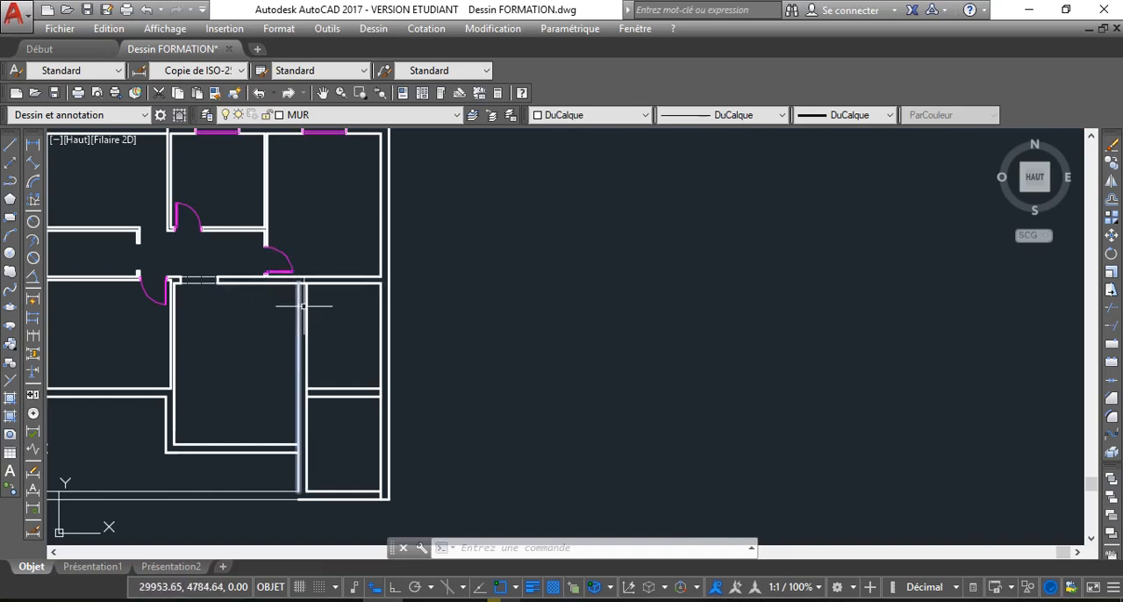
mouse_move(300, 297)
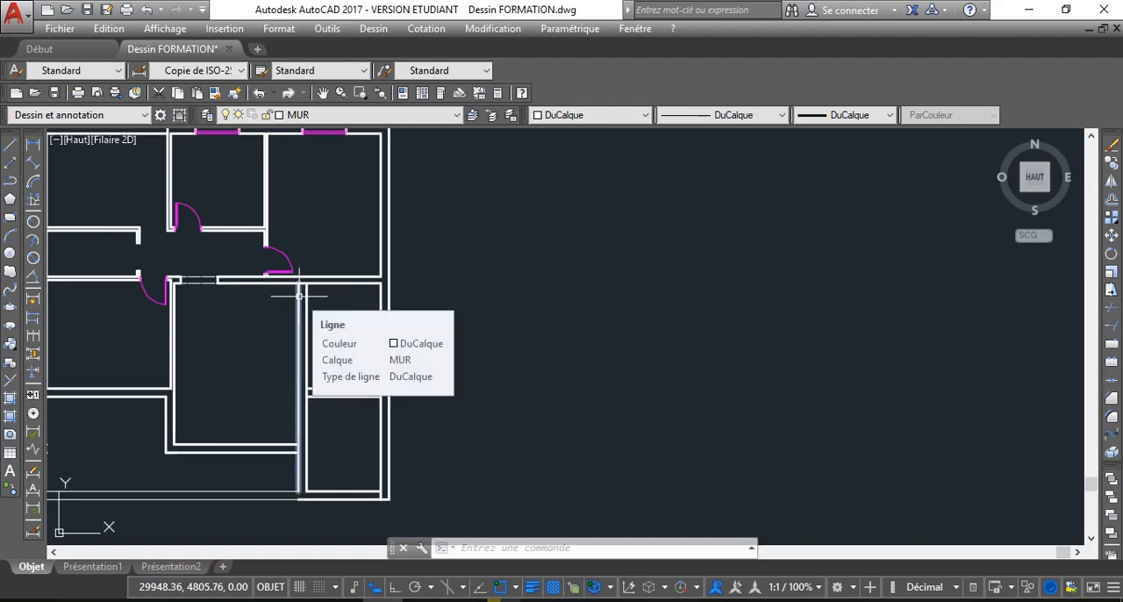
mouse_move(327, 199)
middle_down()
mouse_move(313, 228)
mouse_move(309, 218)
middle_up()
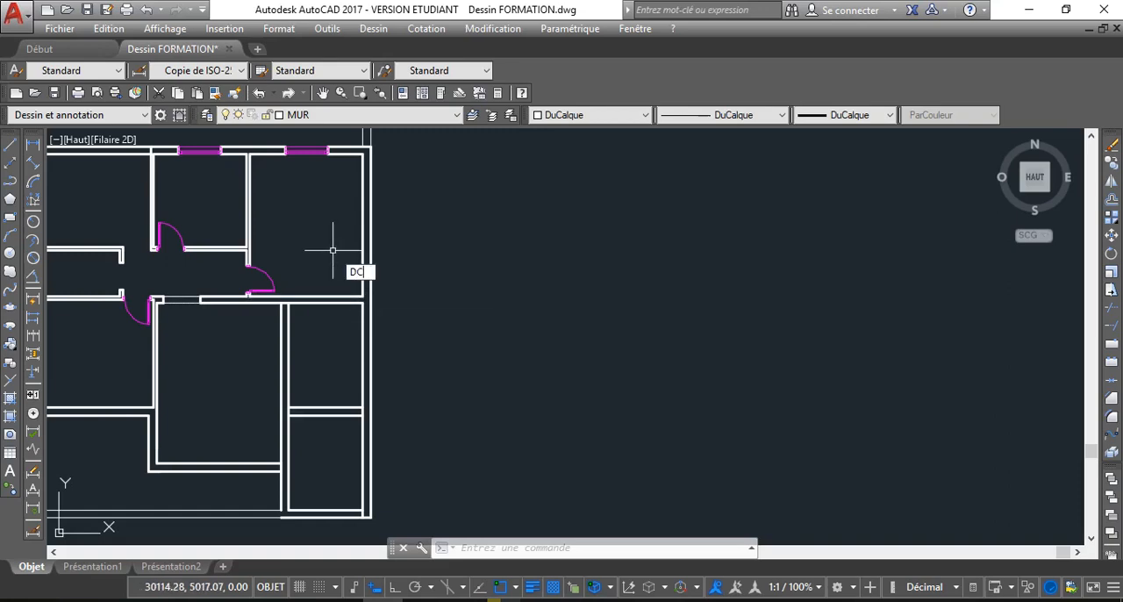
key(Return)
text(140)
key(Return)
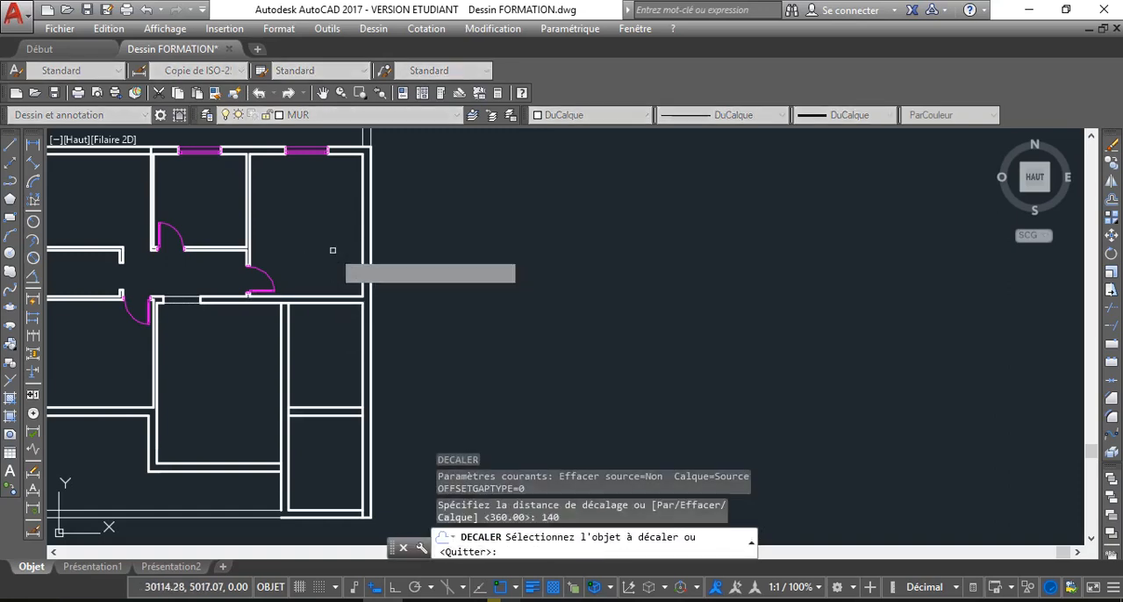
click(326, 300)
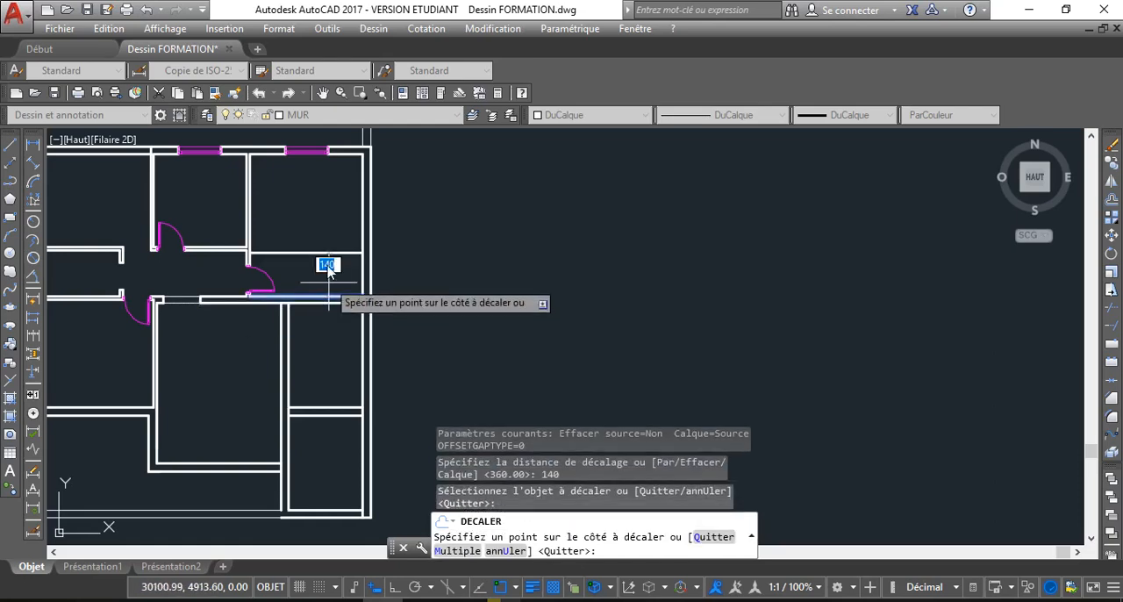
click(323, 202)
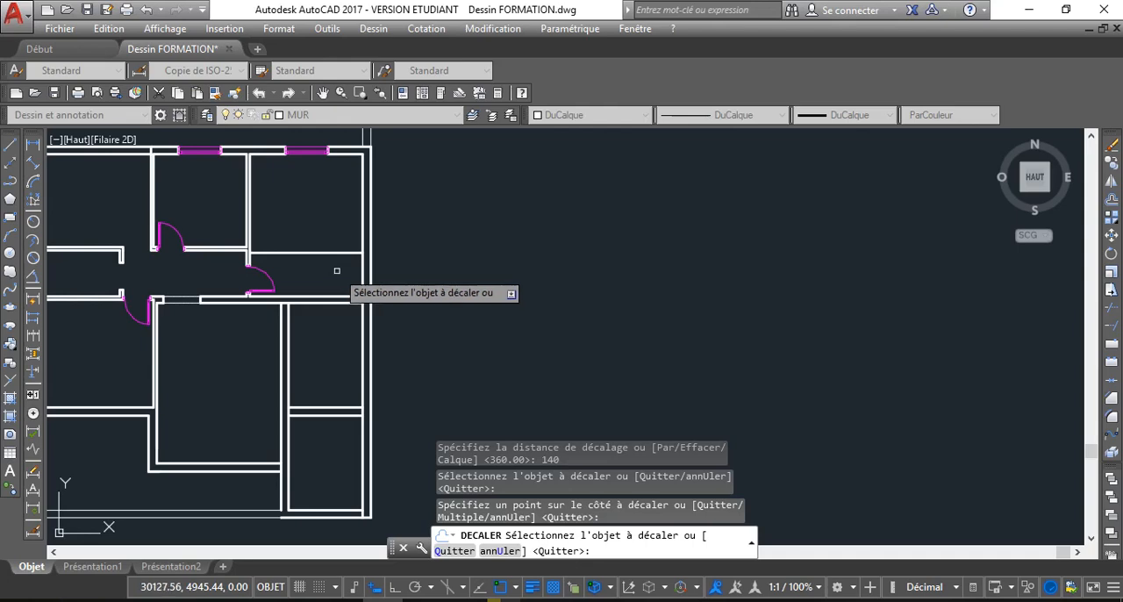
Offset the new horizontal line in the upper right room by 20 upwards to form a partition
key(Return)
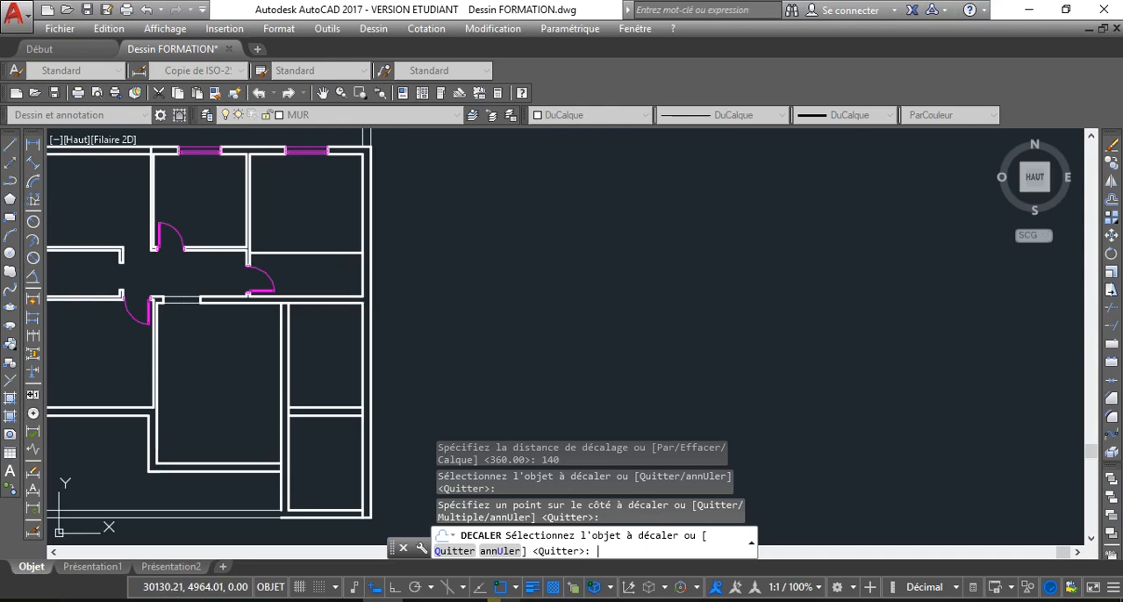
key(Return)
text(20)
key(Return)
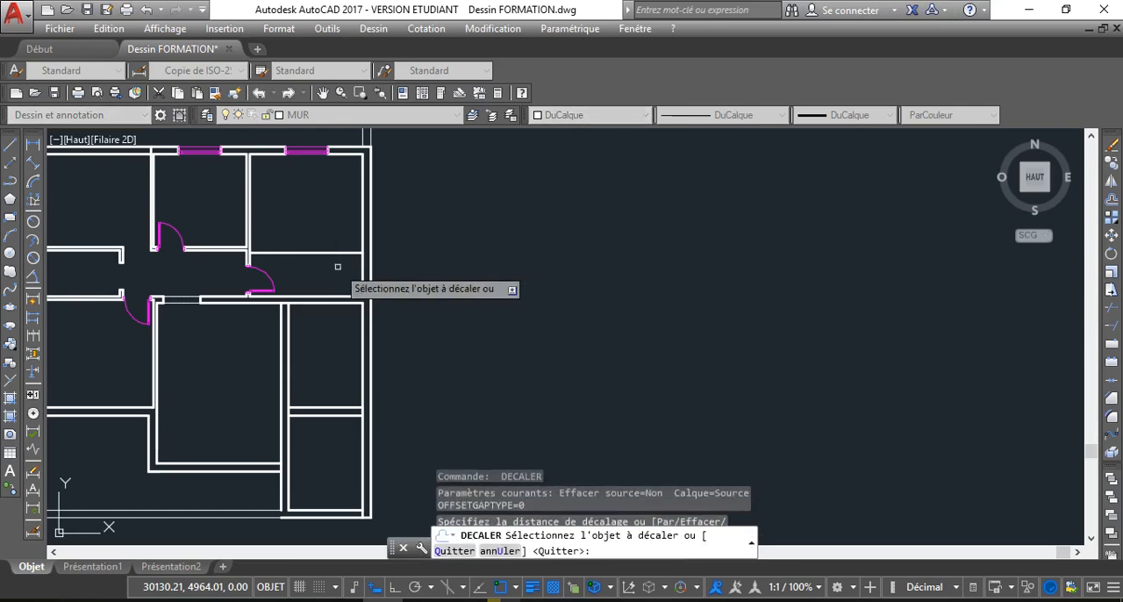
click(314, 253)
click(281, 267)
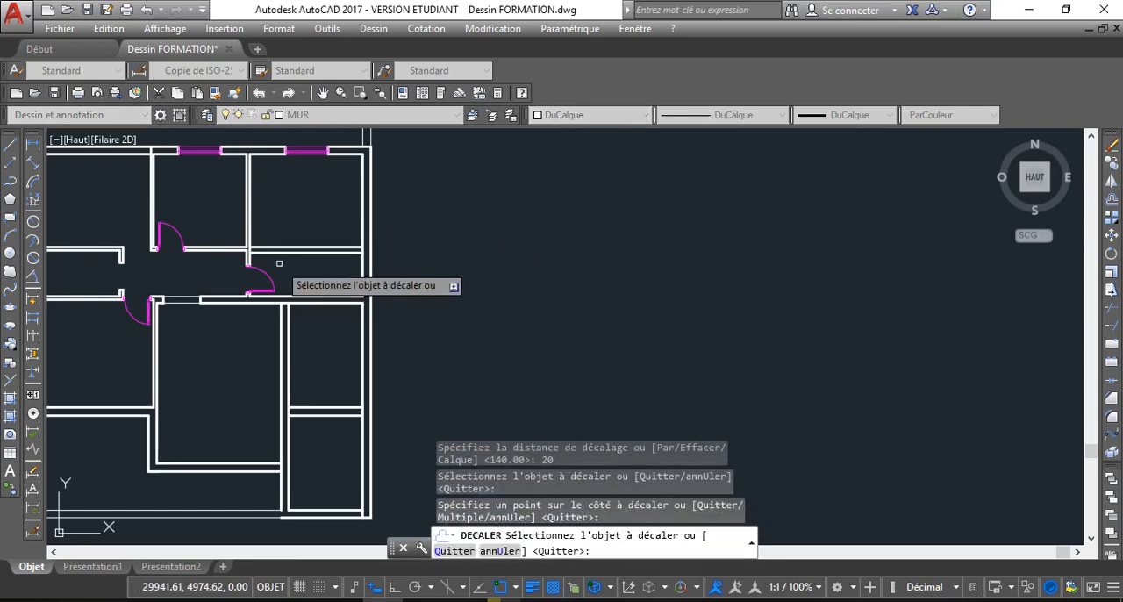
scroll(277, 264, up, 6)
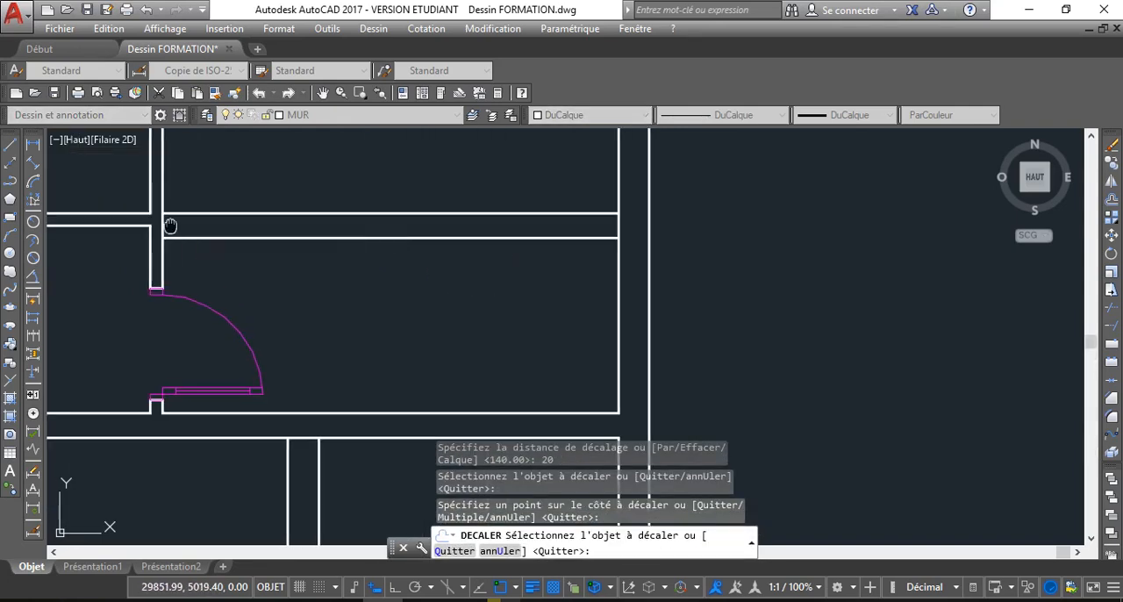
mouse_move(223, 258)
middle_down()
mouse_move(261, 255)
mouse_move(291, 214)
middle_up()
scroll(290, 215, down, 2)
right_click(313, 240)
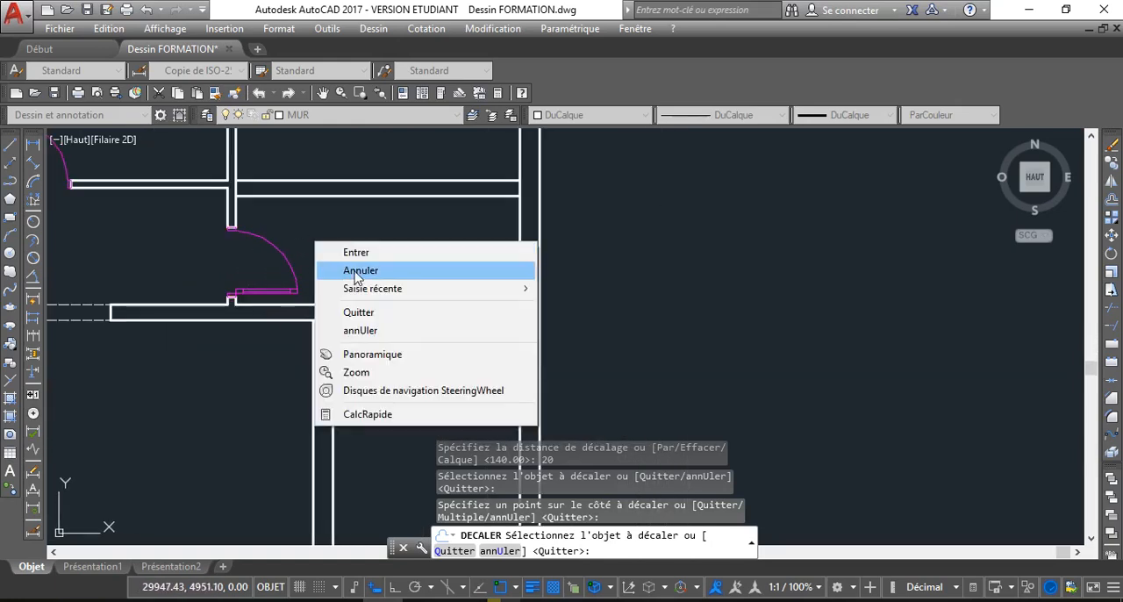
click(368, 268)
Delete the door between the corridor and the upper right room
click(300, 256)
click(276, 249)
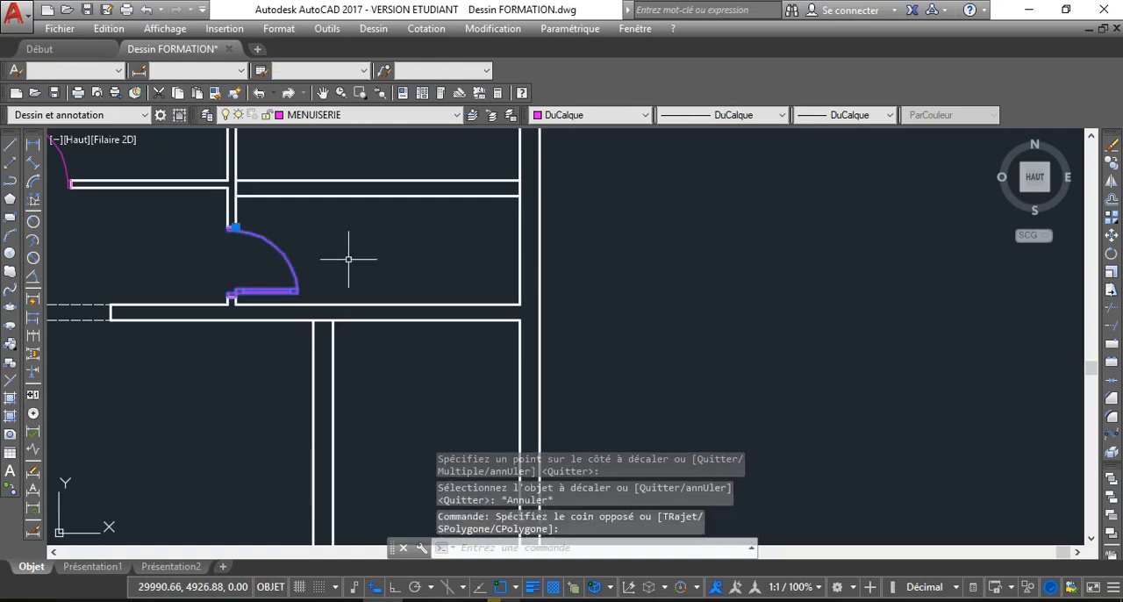
key(Delete)
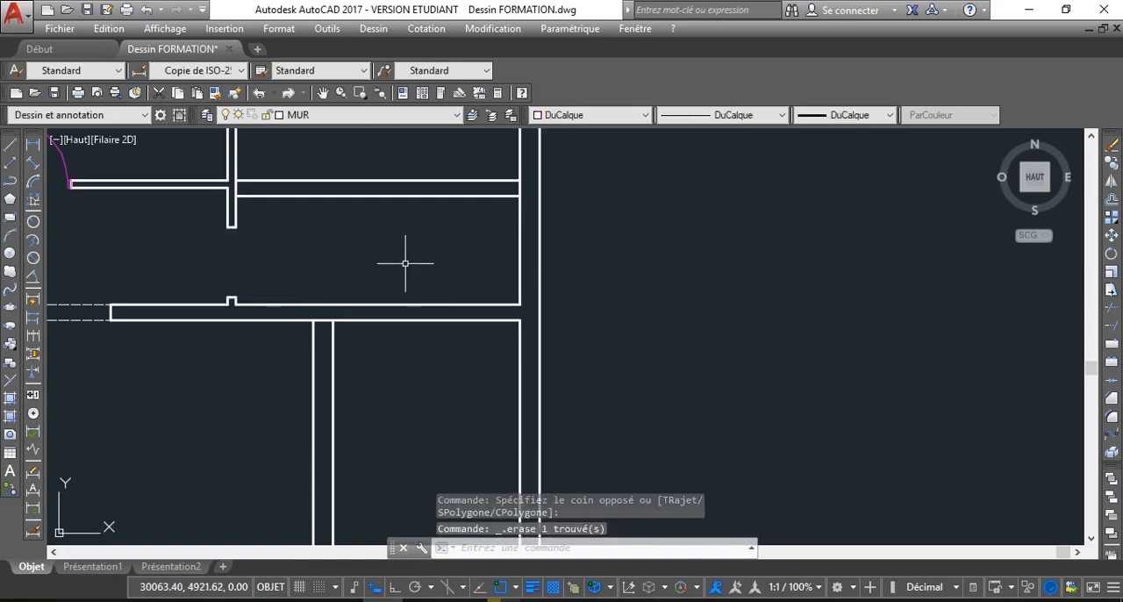
Join the upper and lower segments of both partition lines across the former door opening at the corridor's right end
scroll(386, 255, down, 2)
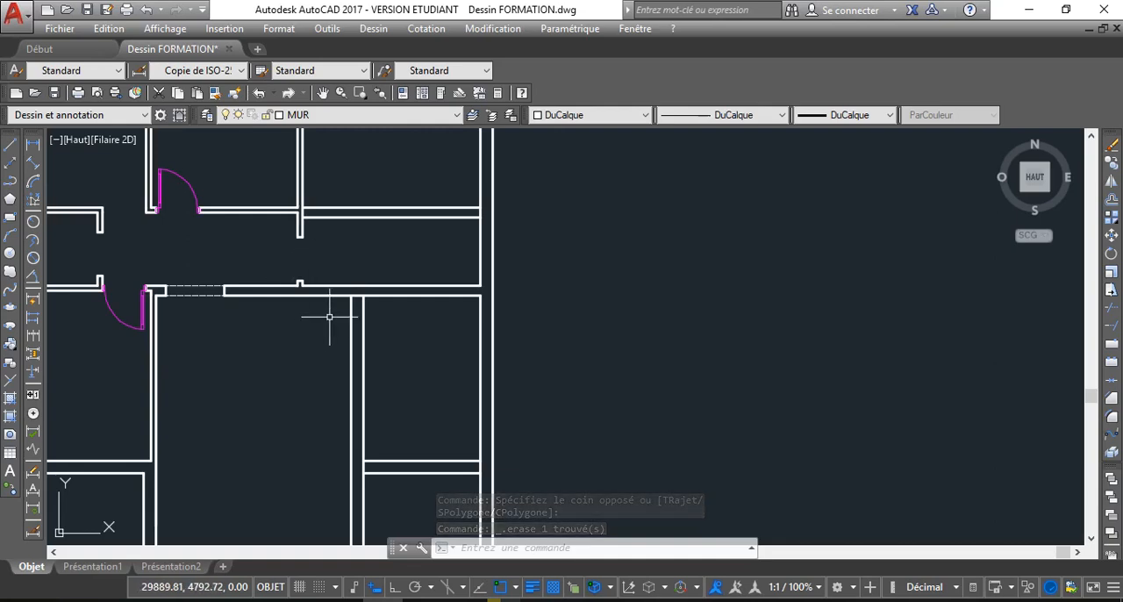
scroll(300, 239, up, 3)
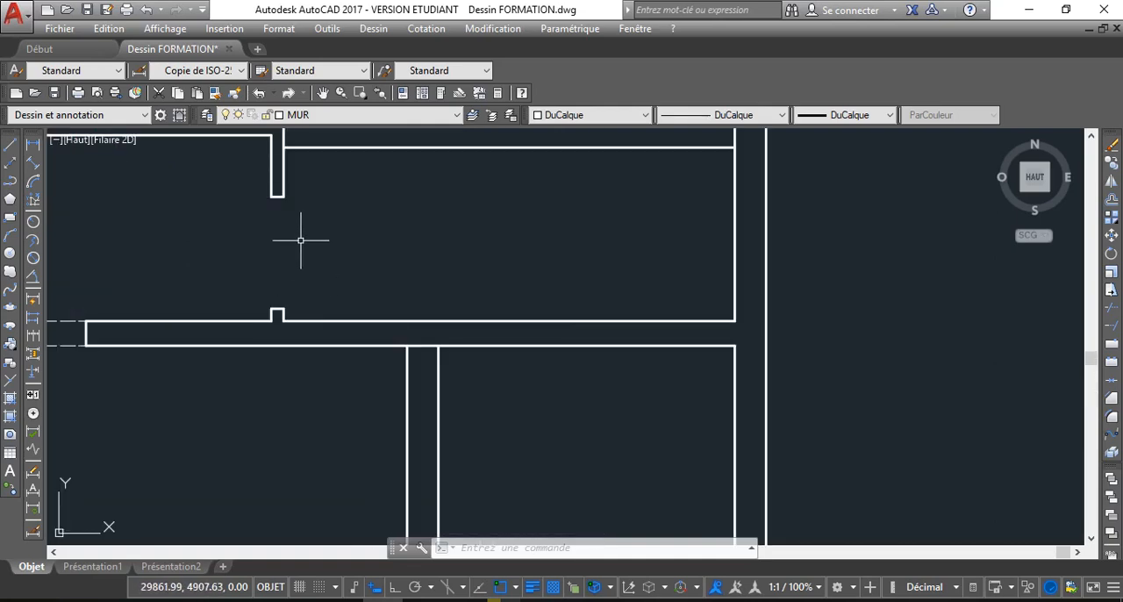
click(285, 189)
click(281, 312)
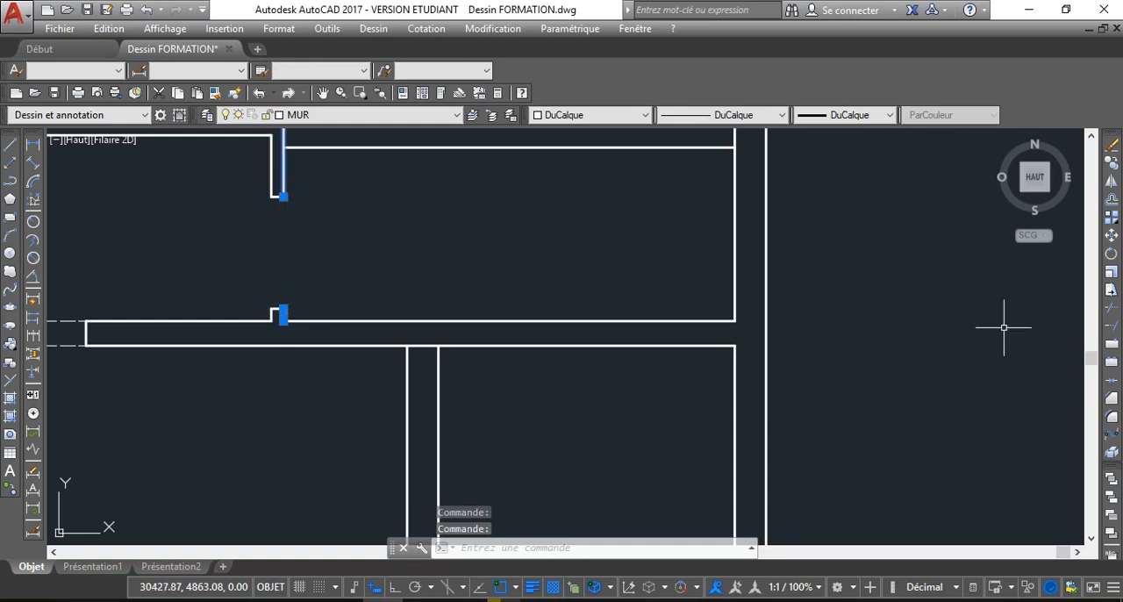
click(1112, 383)
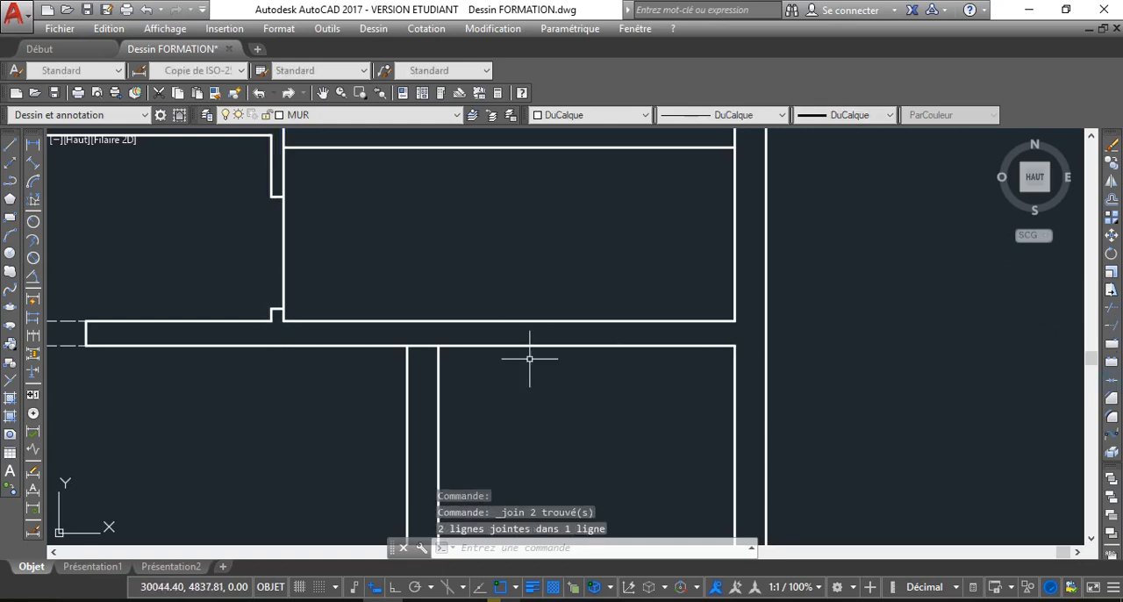
click(273, 188)
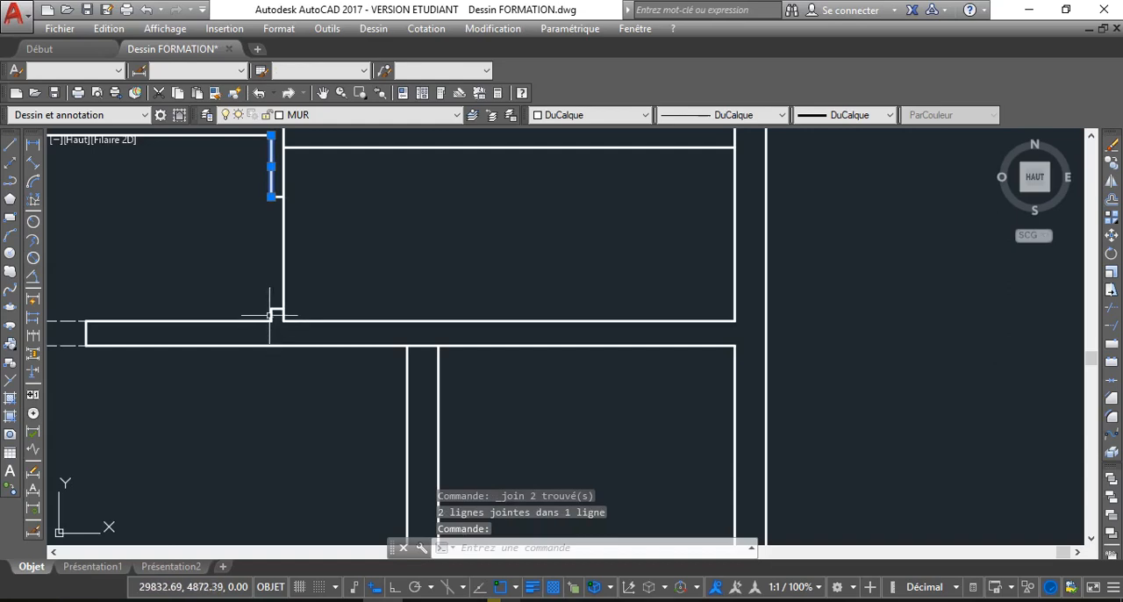
click(271, 315)
key(Return)
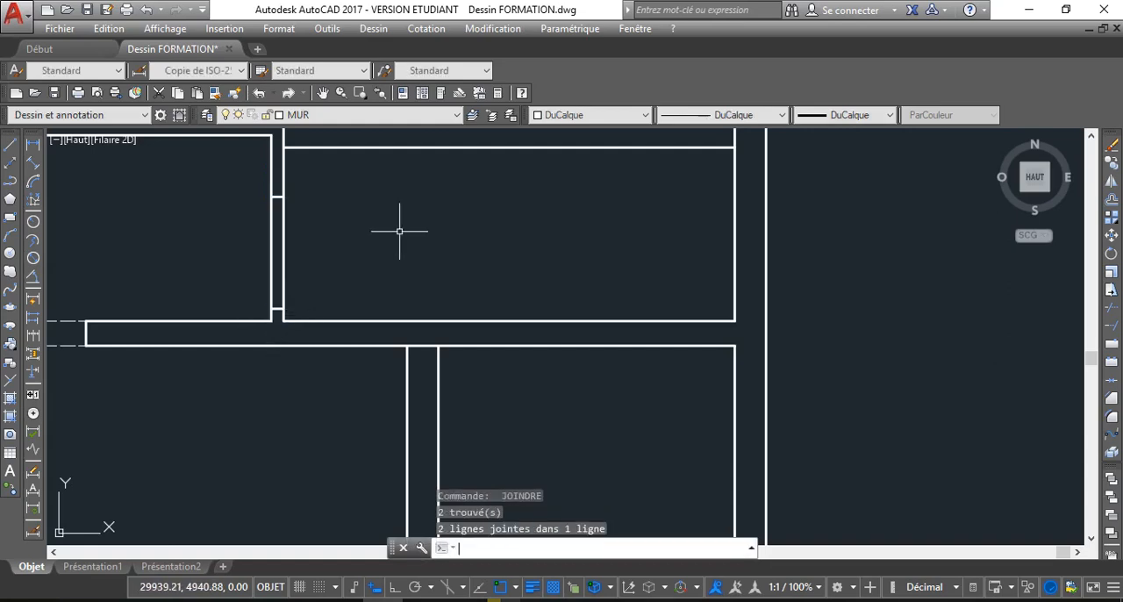
click(274, 194)
click(279, 308)
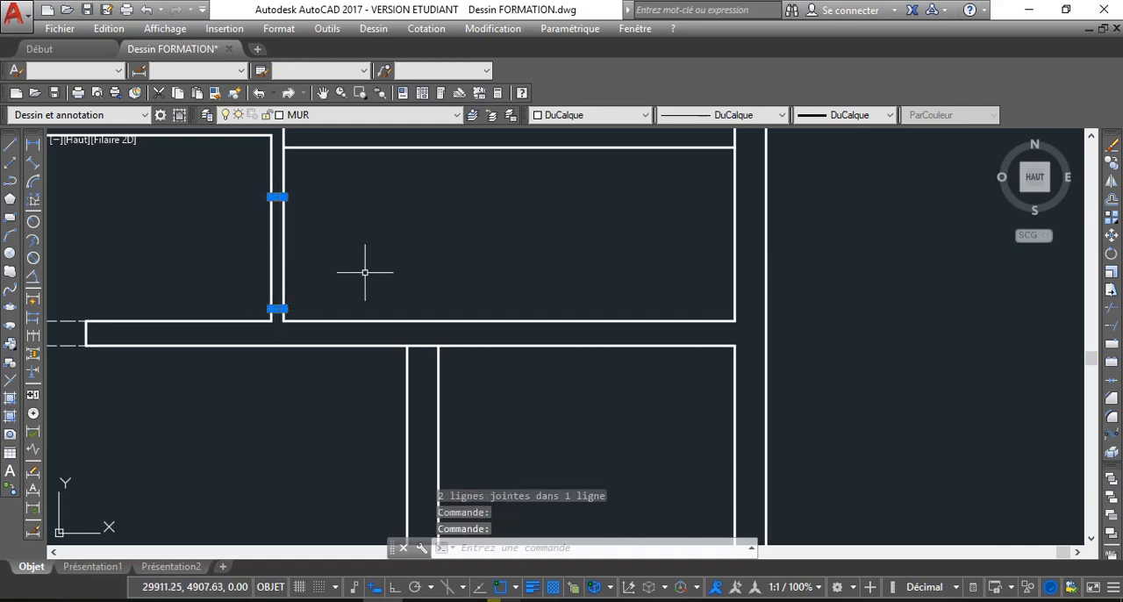
scroll(359, 267, down, 2)
scroll(322, 288, down, 2)
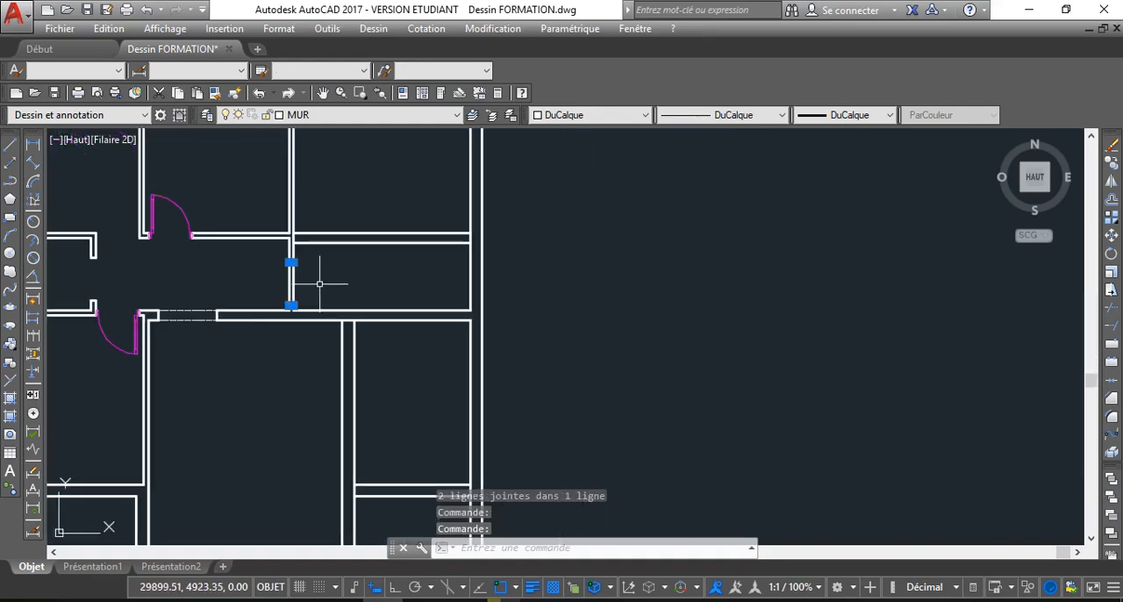
scroll(319, 283, up, 2)
key(Escape)
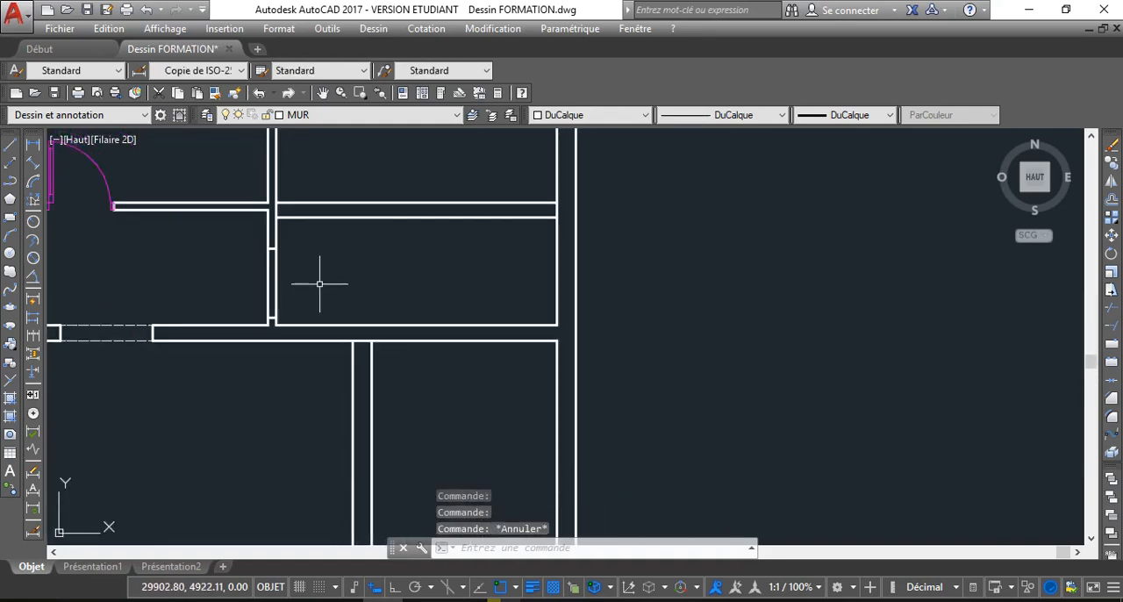
Delete the two short jamb lines of the former door opening inside the partition at the corridor's right end
scroll(266, 286, down, 1)
scroll(266, 286, up, 2)
scroll(218, 273, down, 2)
middle_drag(216, 266, 215, 259)
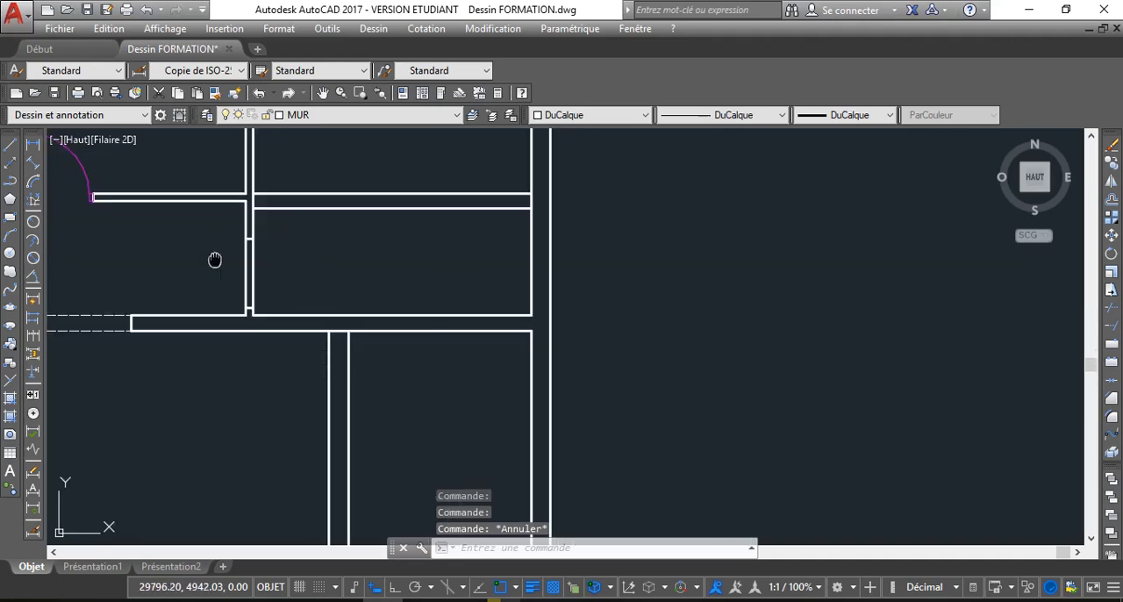
scroll(246, 245, up, 3)
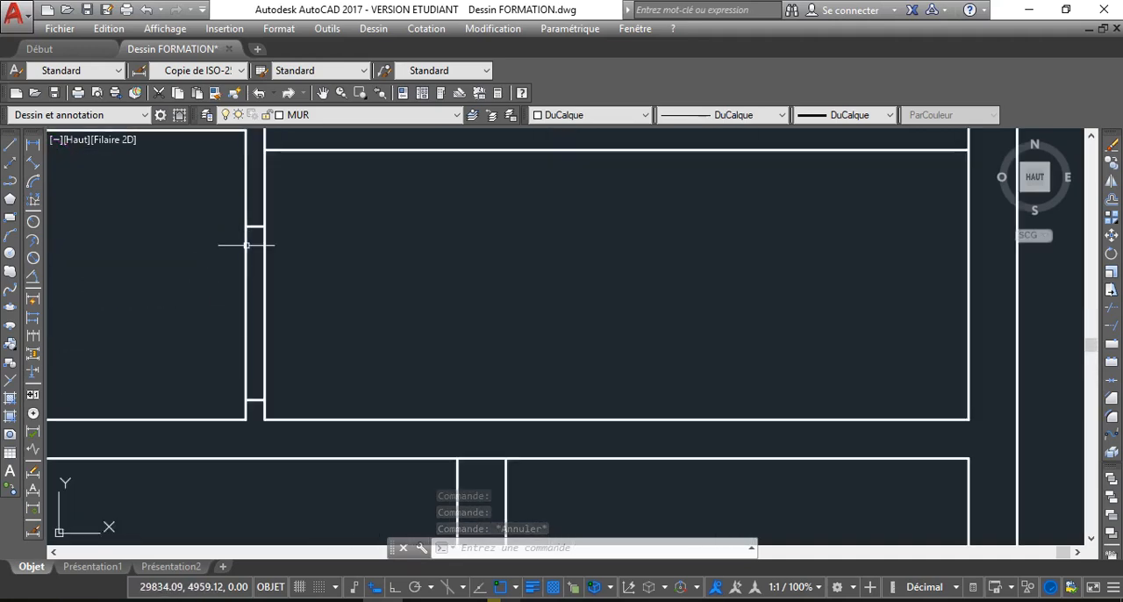
click(252, 226)
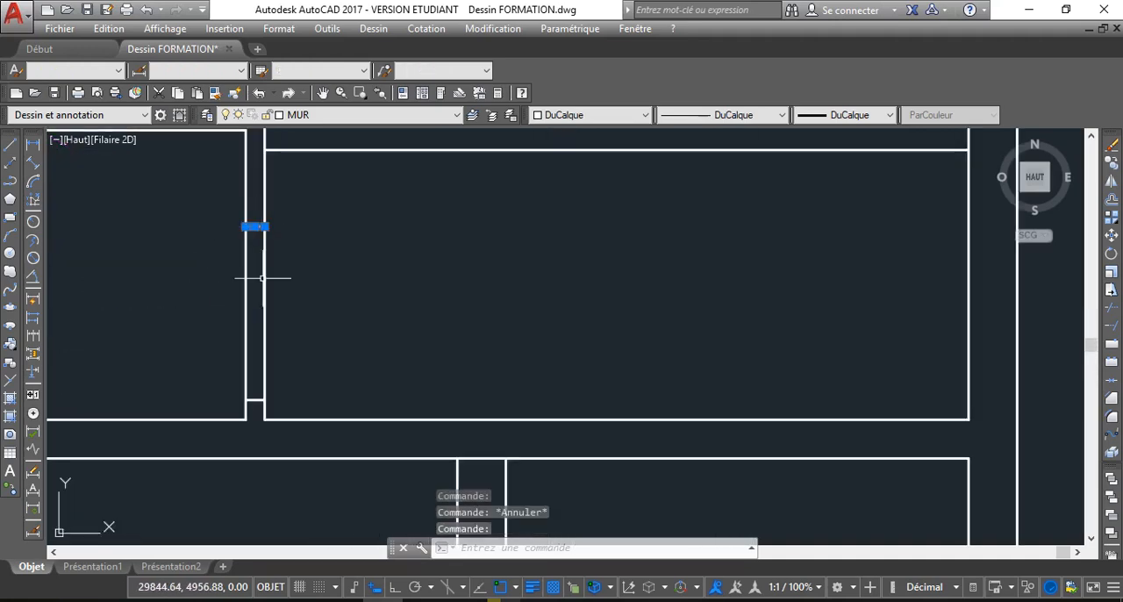
click(256, 403)
click(254, 400)
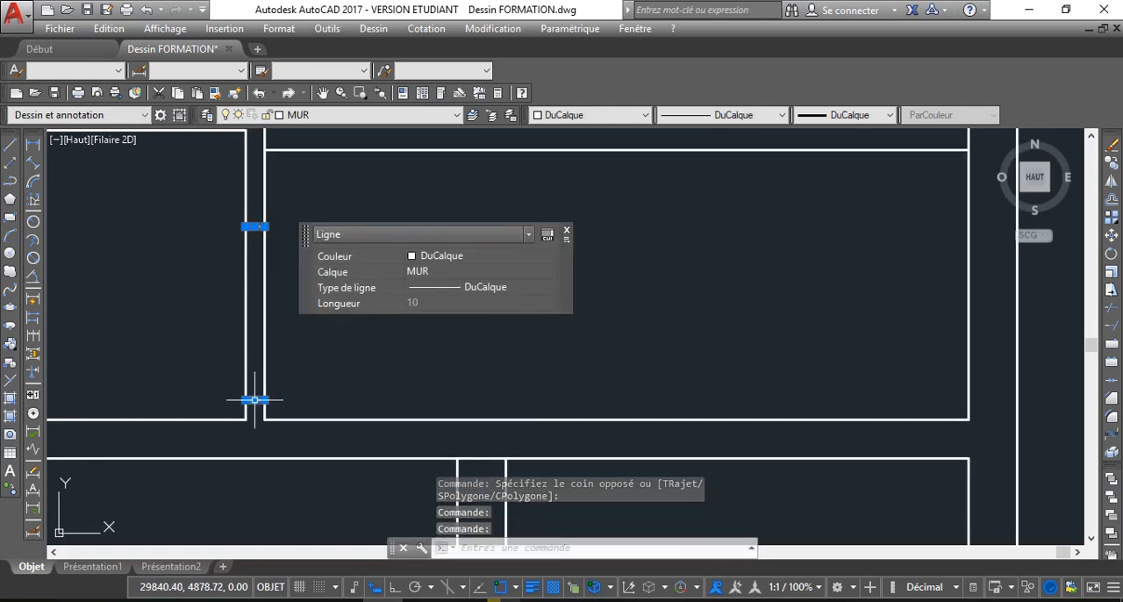
key(Delete)
scroll(251, 351, down, 3)
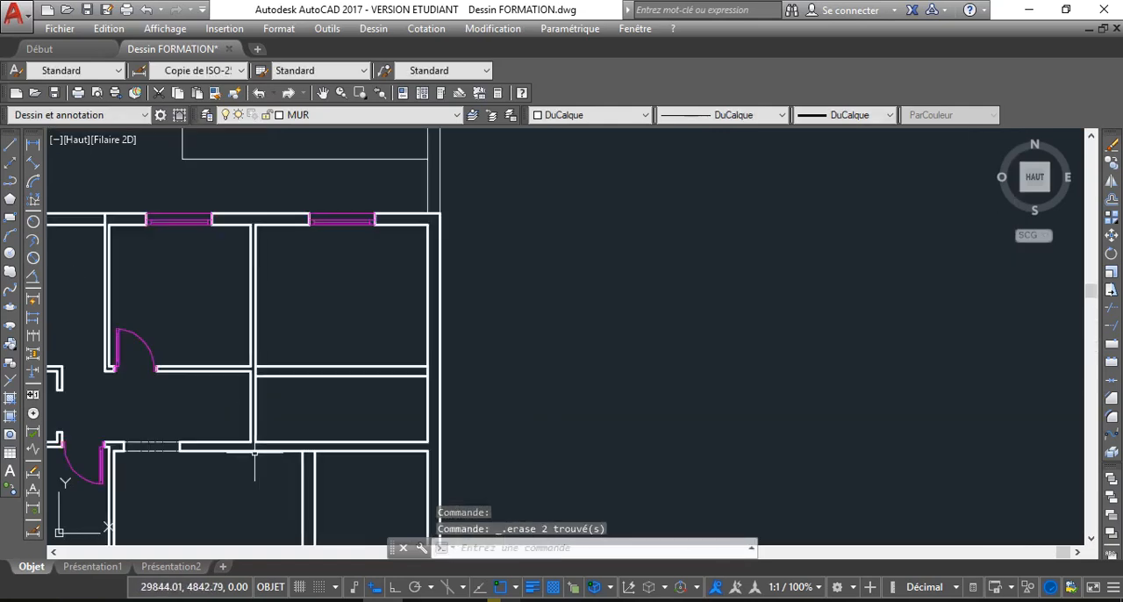
scroll(261, 431, up, 2)
middle_drag(235, 325, 272, 319)
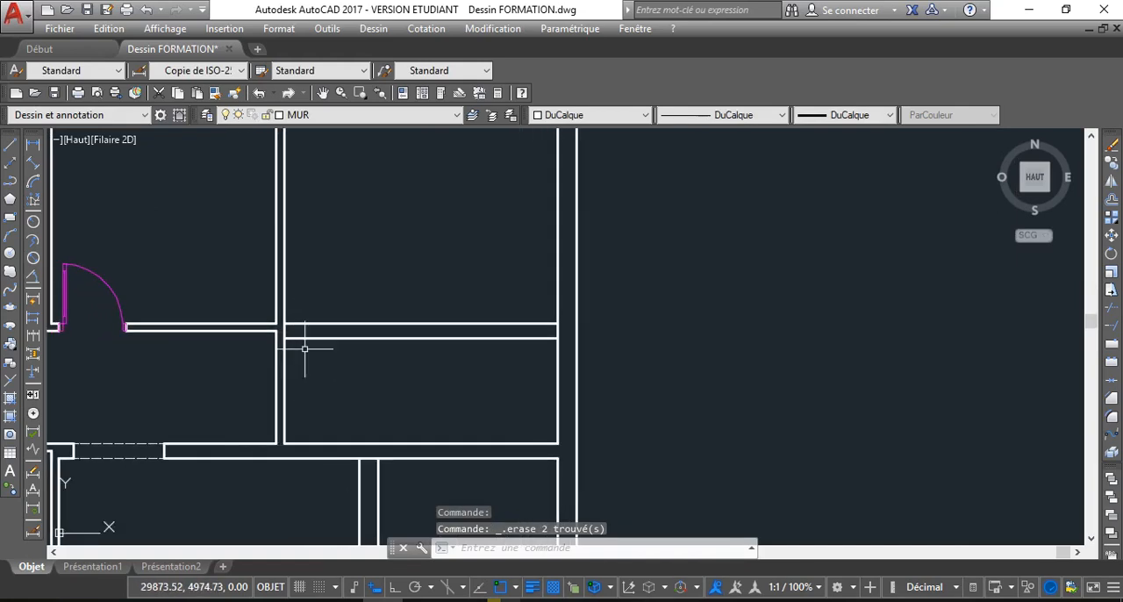
Delete the two dashed lines spanning the opening in the wall between the corridor and the large central room
scroll(261, 297, down, 2)
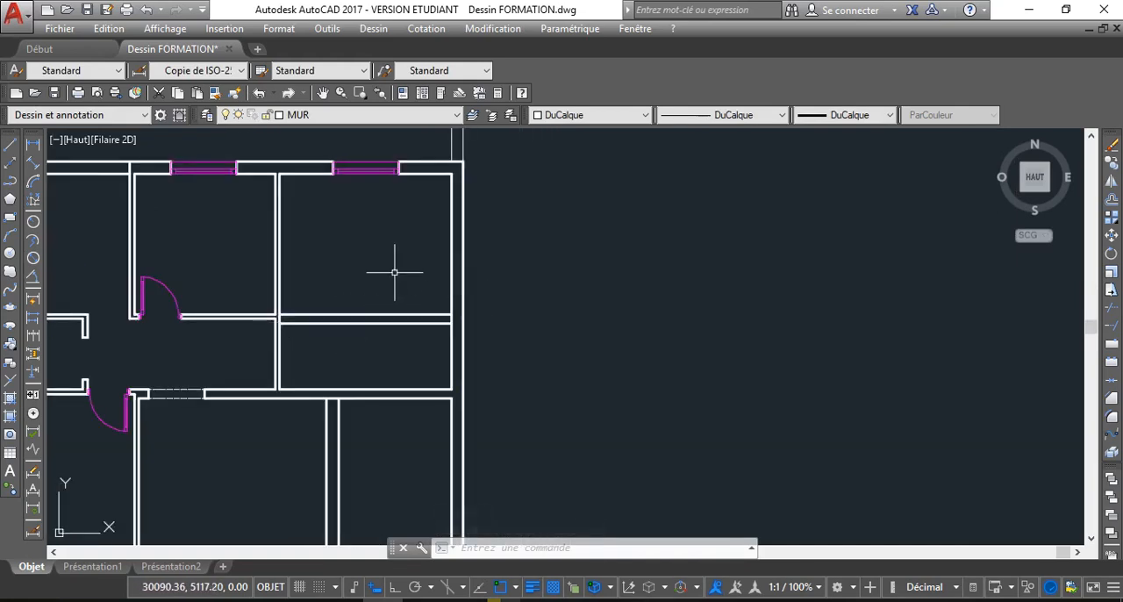
middle_drag(271, 380, 308, 346)
scroll(307, 349, down, 2)
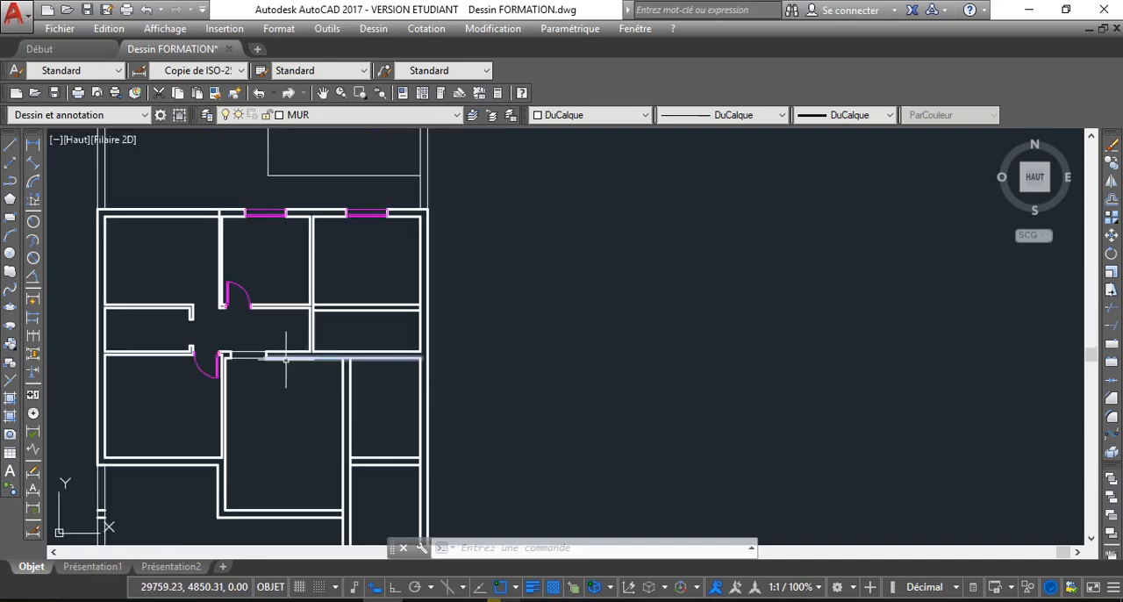
scroll(273, 372, up, 4)
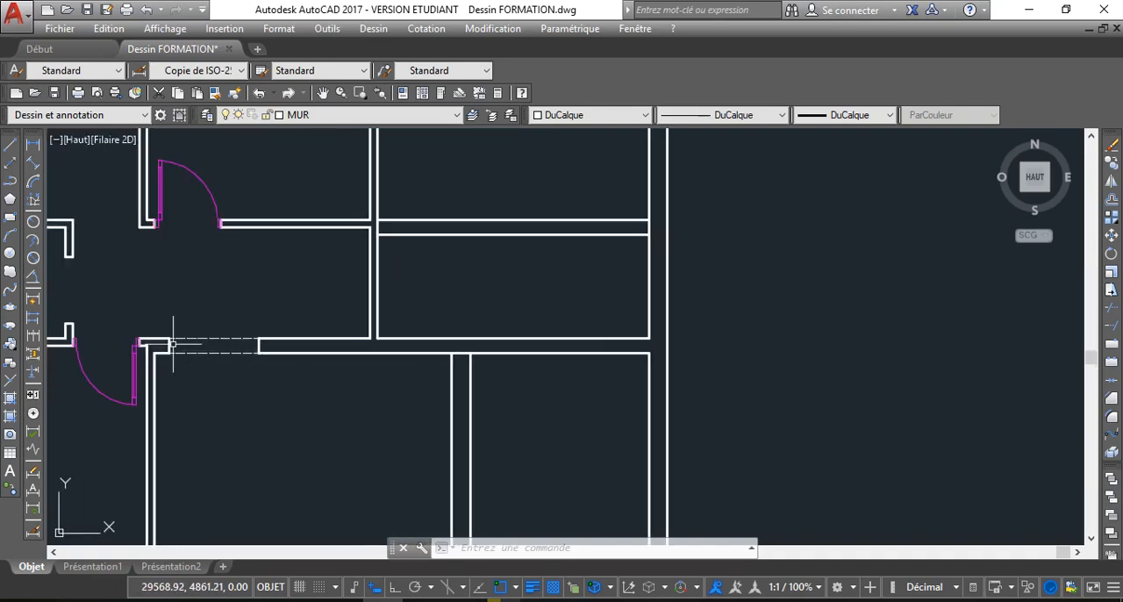
click(221, 356)
click(204, 327)
mouse_move(259, 338)
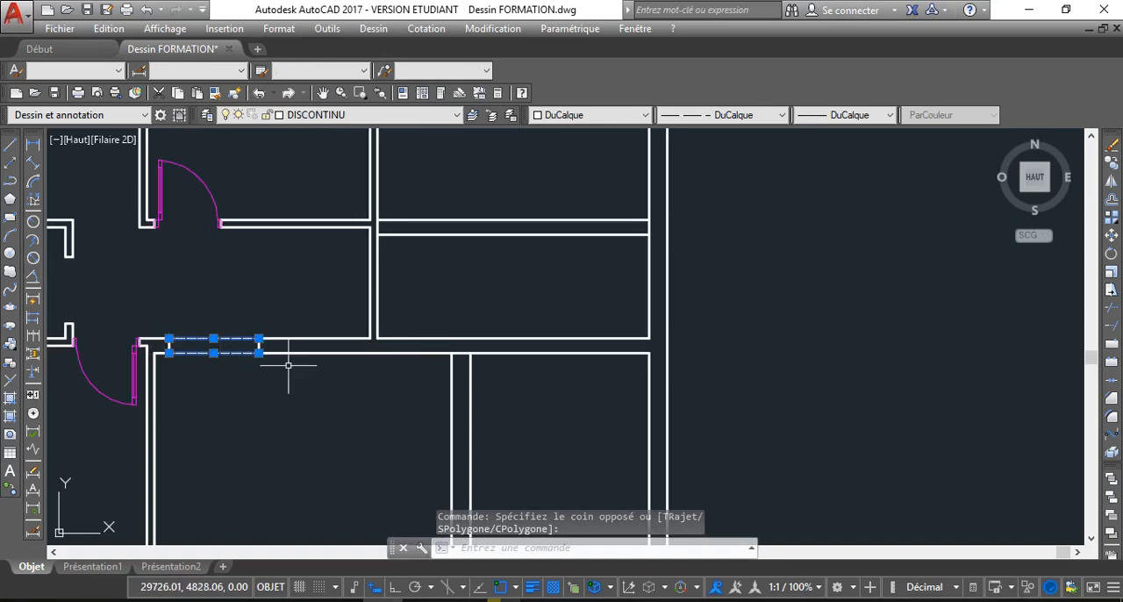
key(Delete)
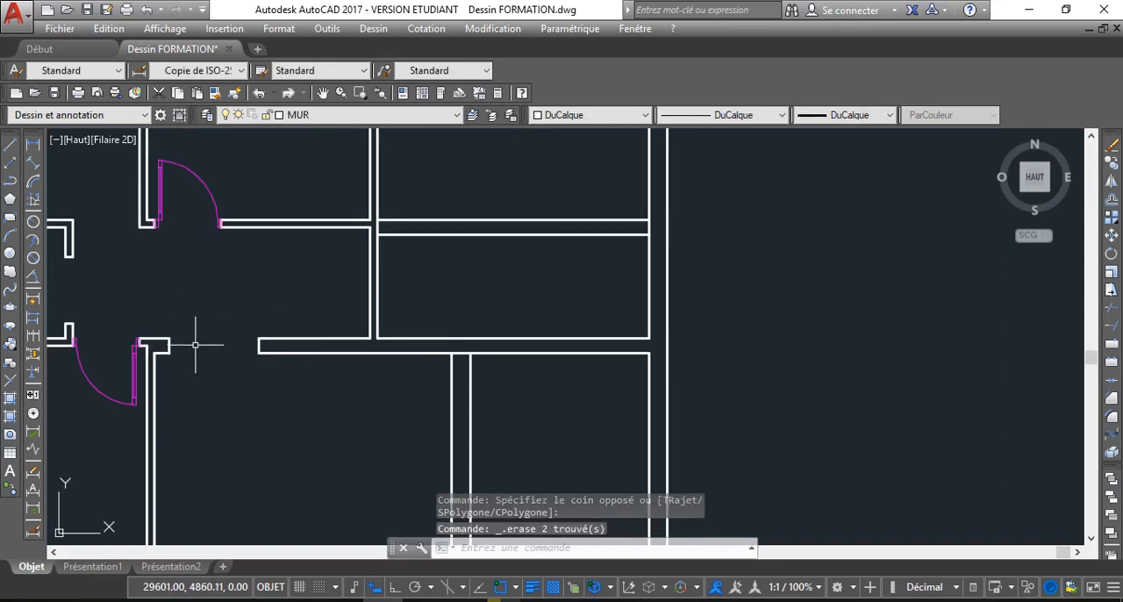
Join the segments of both the upper and lower wall lines across the opening between the corridor and the central room
scroll(188, 351, up, 2)
click(144, 330)
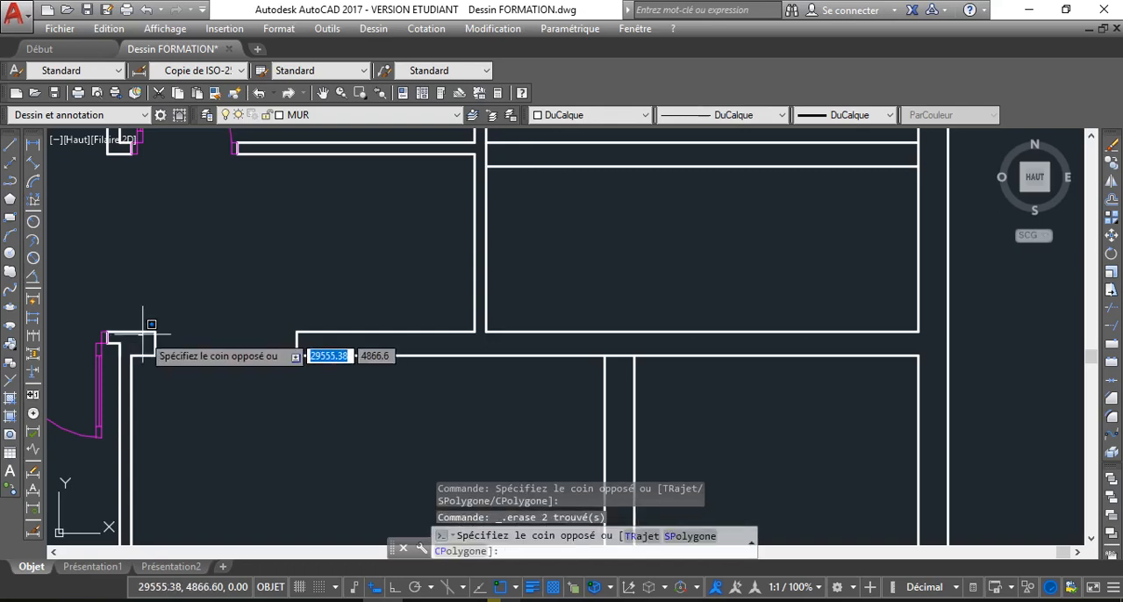
click(142, 332)
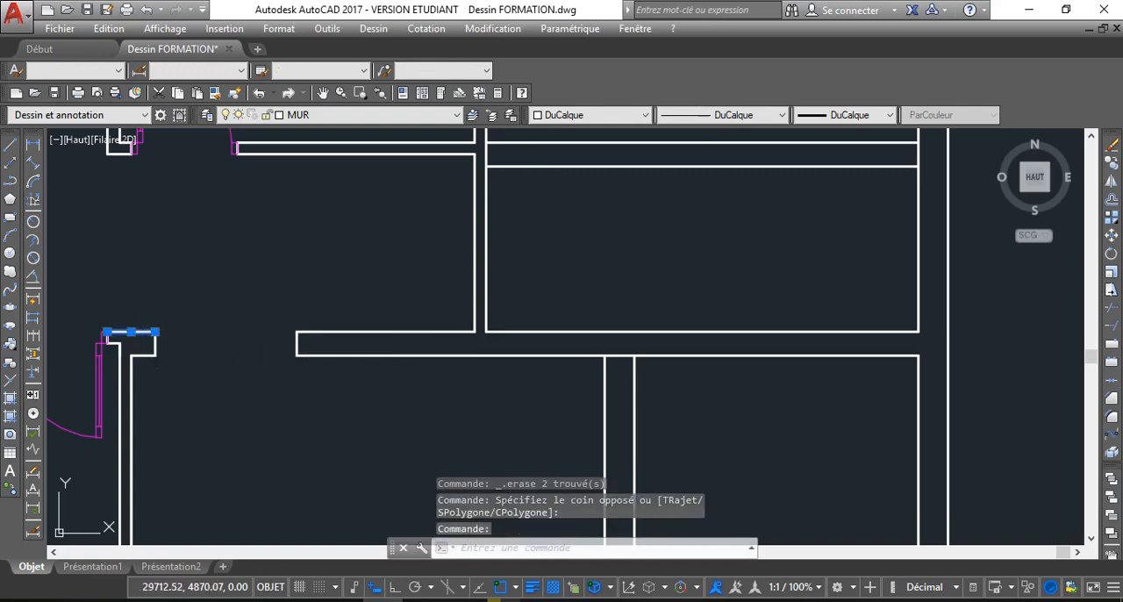
click(386, 331)
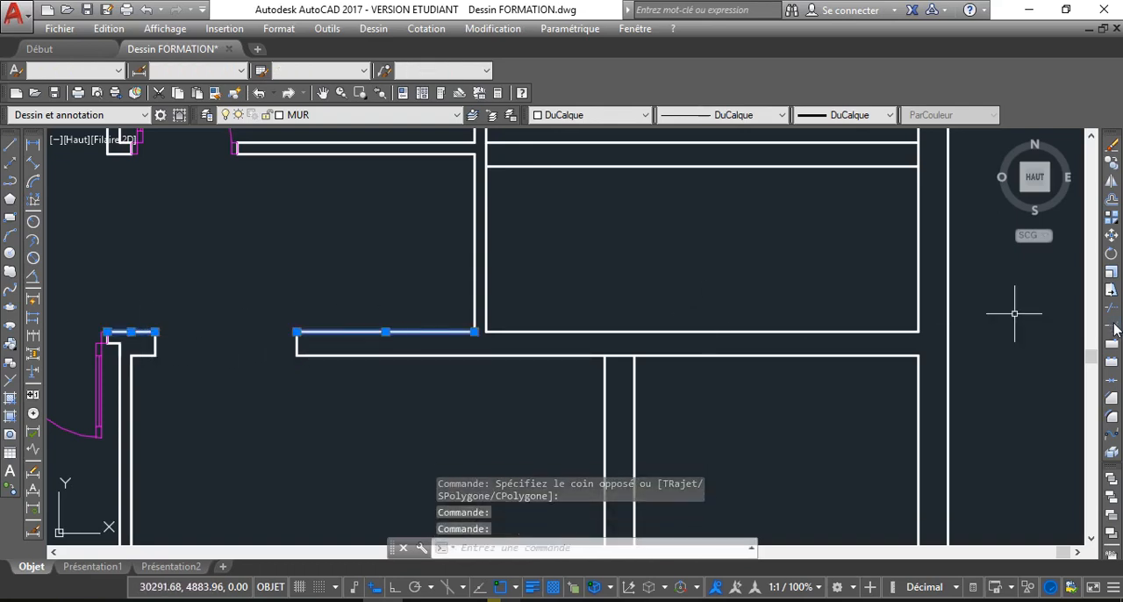
click(1116, 389)
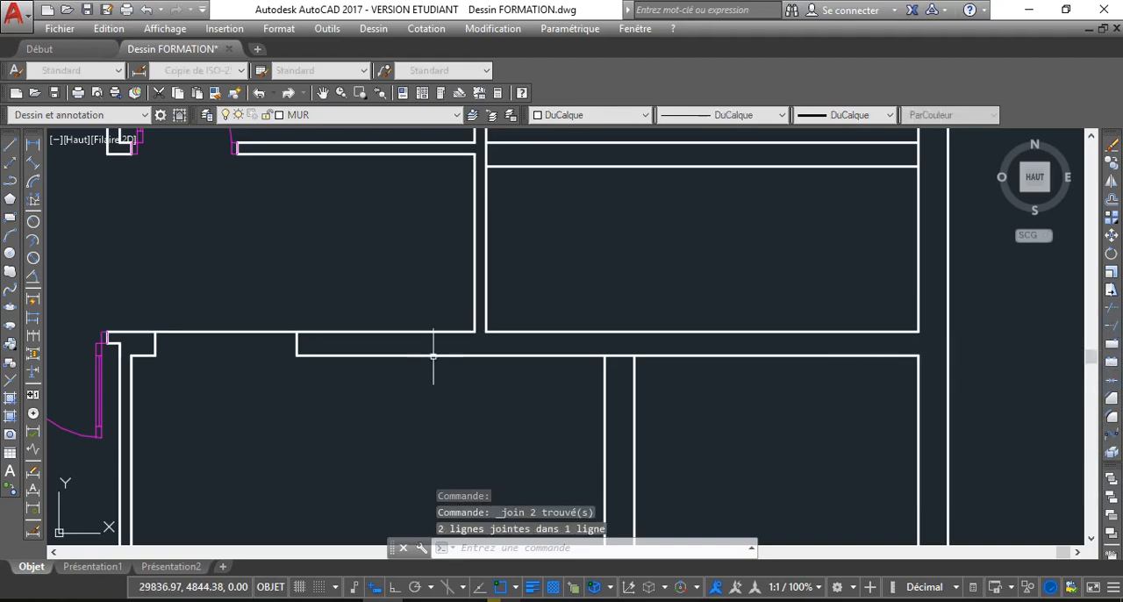
click(339, 355)
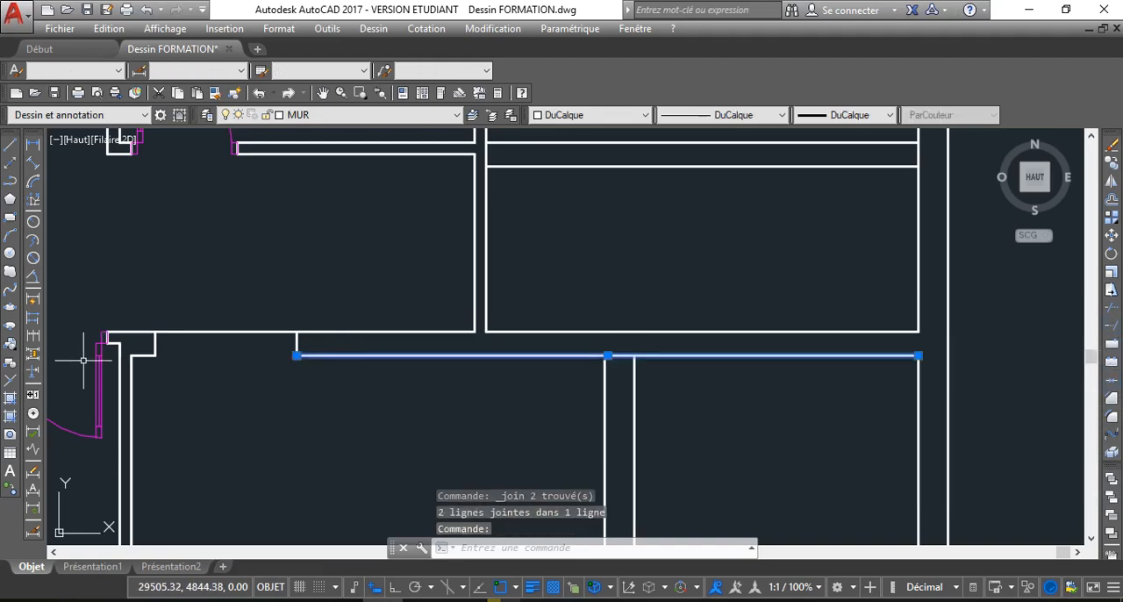
click(155, 355)
key(Return)
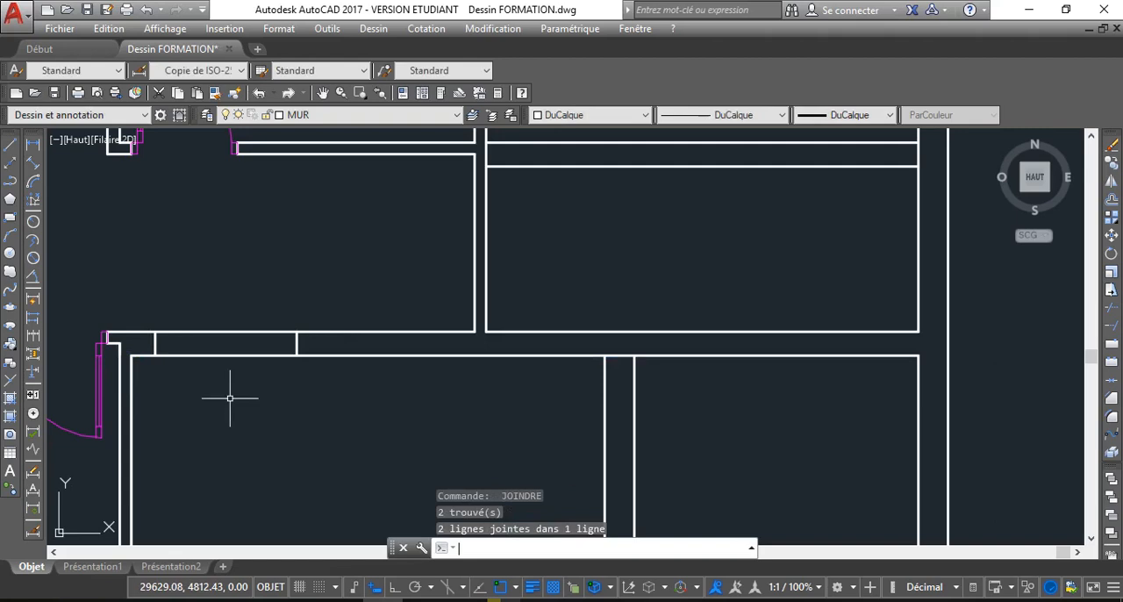
Delete the two short jamb lines inside the closed wall between the corridor and the central room
click(158, 339)
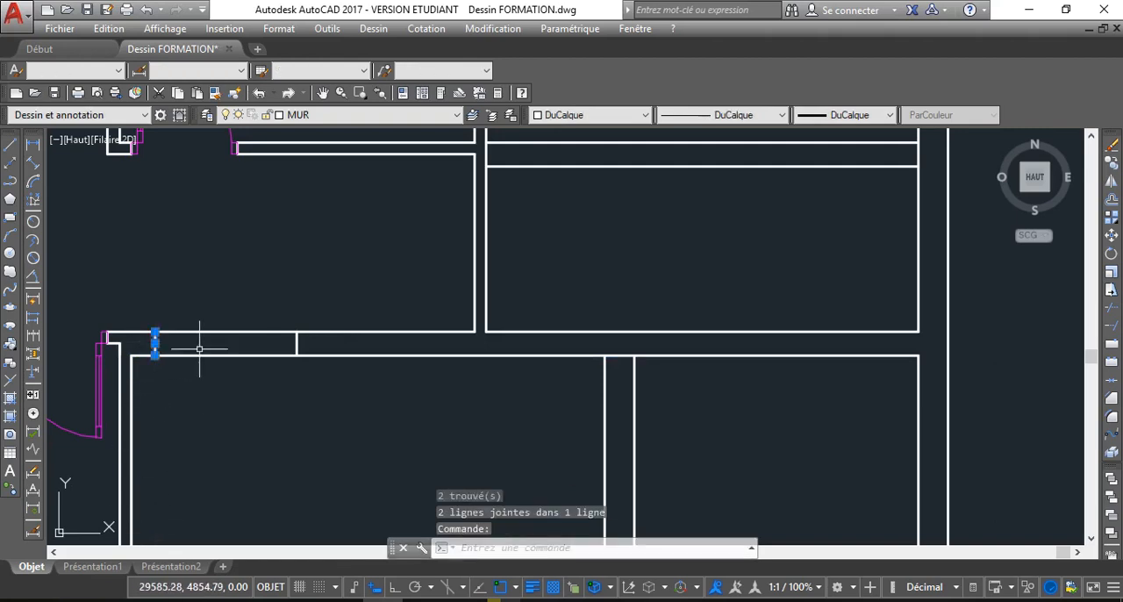
click(298, 344)
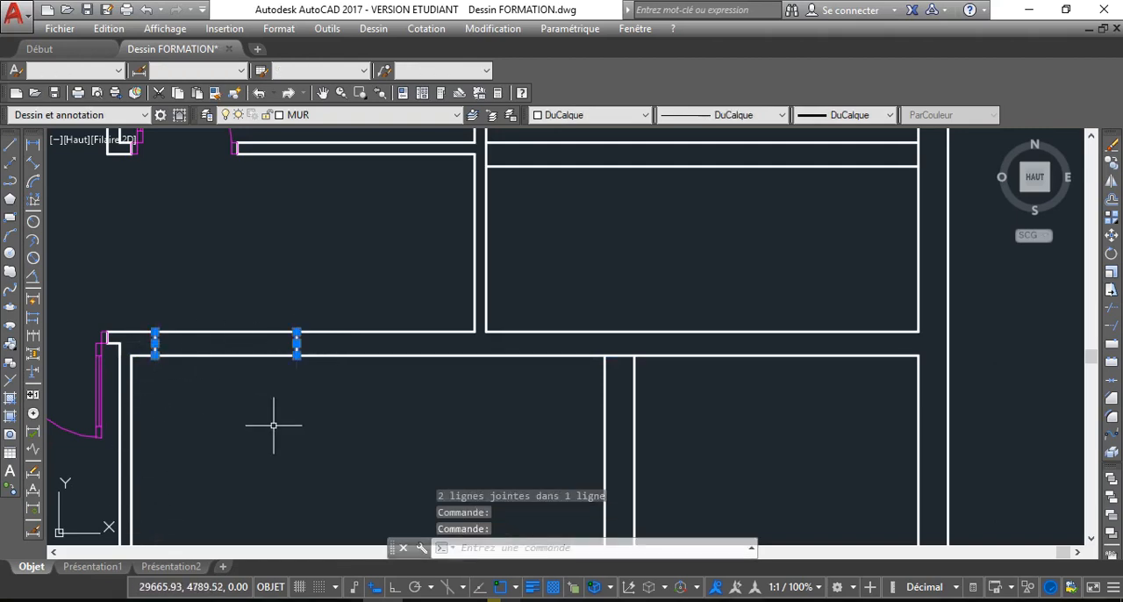
key(Delete)
scroll(273, 425, down, 3)
scroll(255, 324, up, 2)
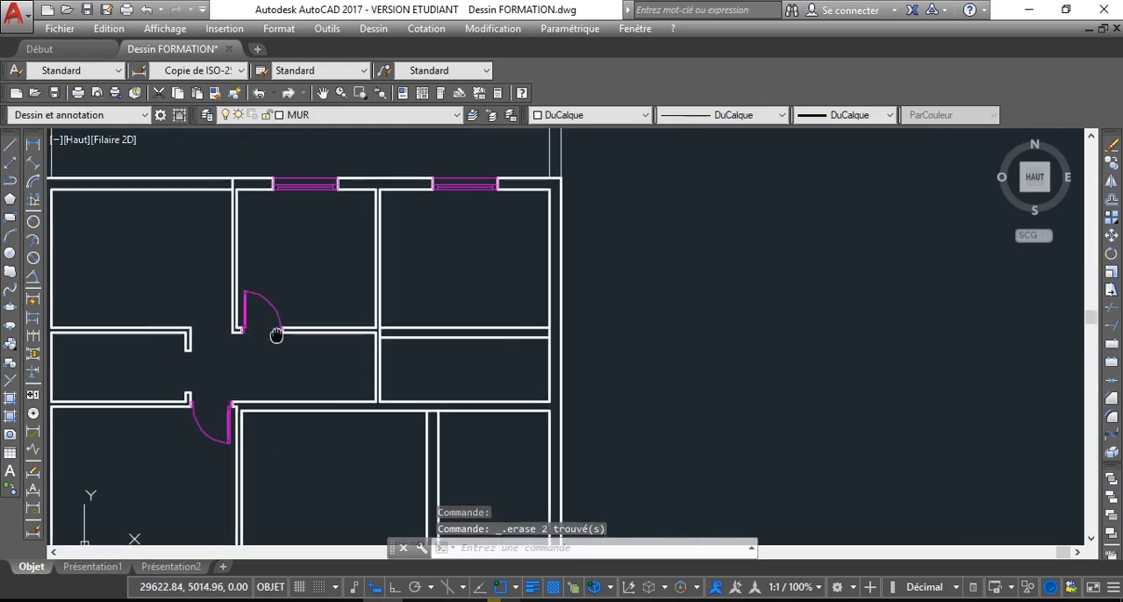
scroll(325, 309, down, 4)
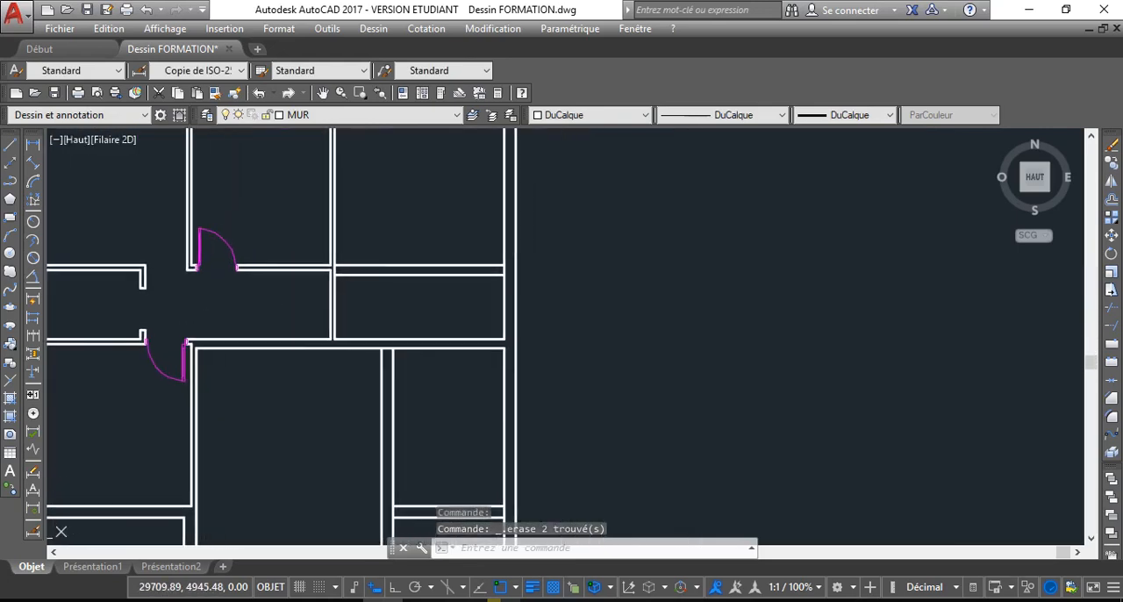
scroll(303, 237, up, 2)
scroll(303, 230, up, 1)
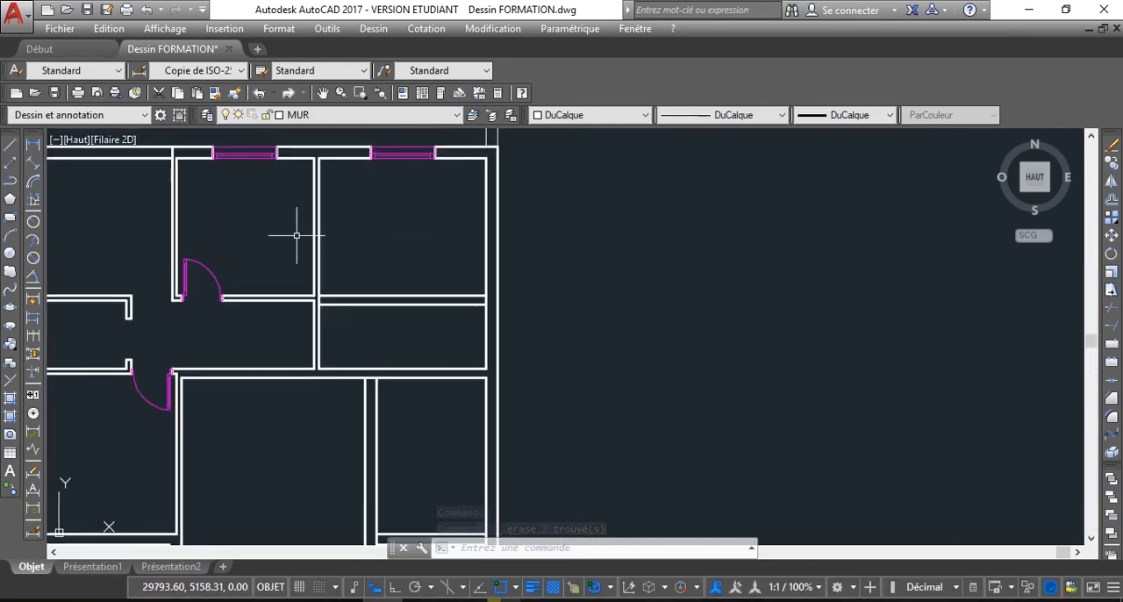
scroll(301, 275, down, 1)
middle_drag(301, 276, 310, 256)
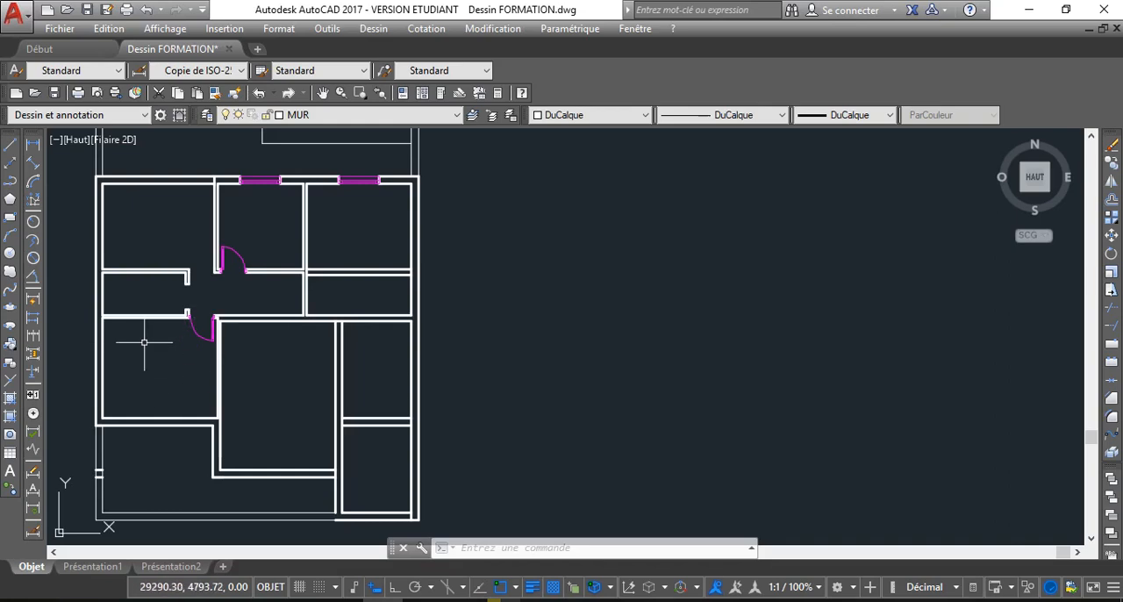
Delete the door between the corridor and the lower left room
scroll(197, 294, up, 2)
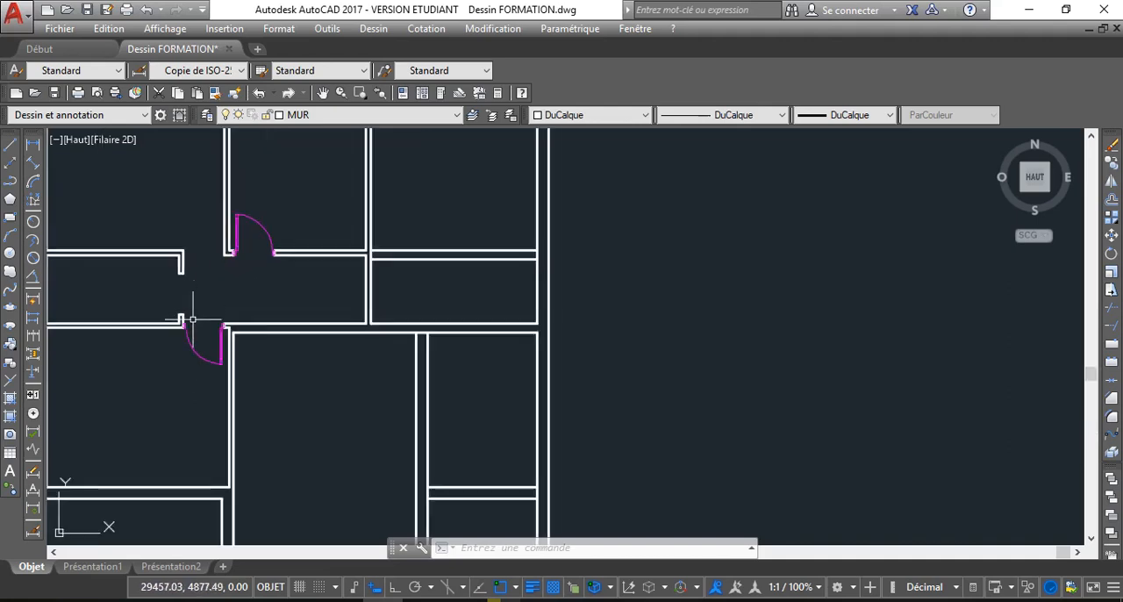
click(196, 353)
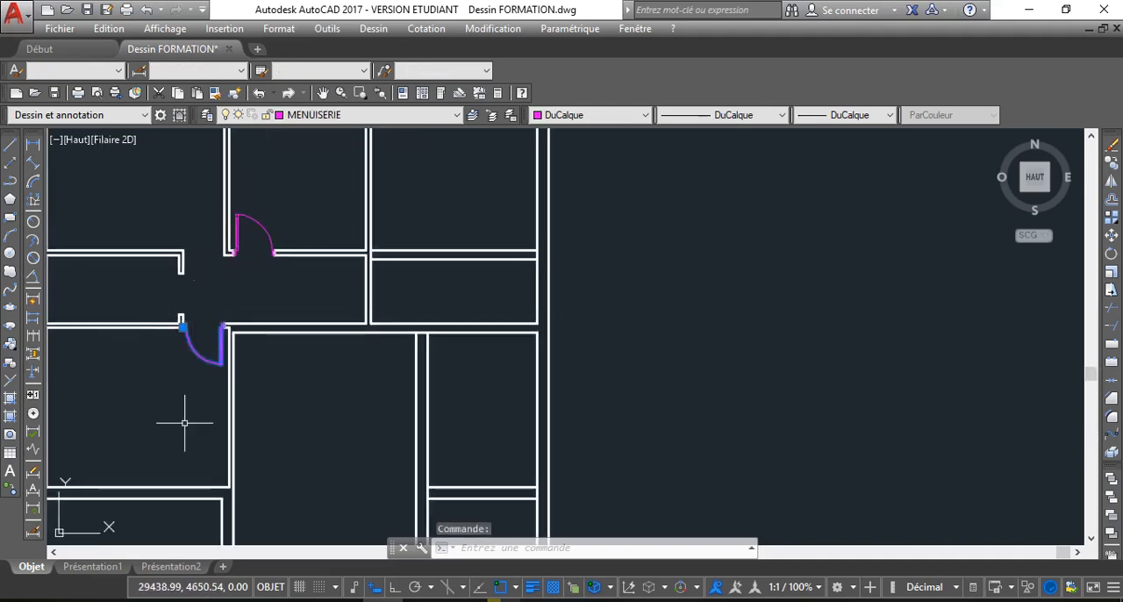
key(Delete)
scroll(184, 422, down, 3)
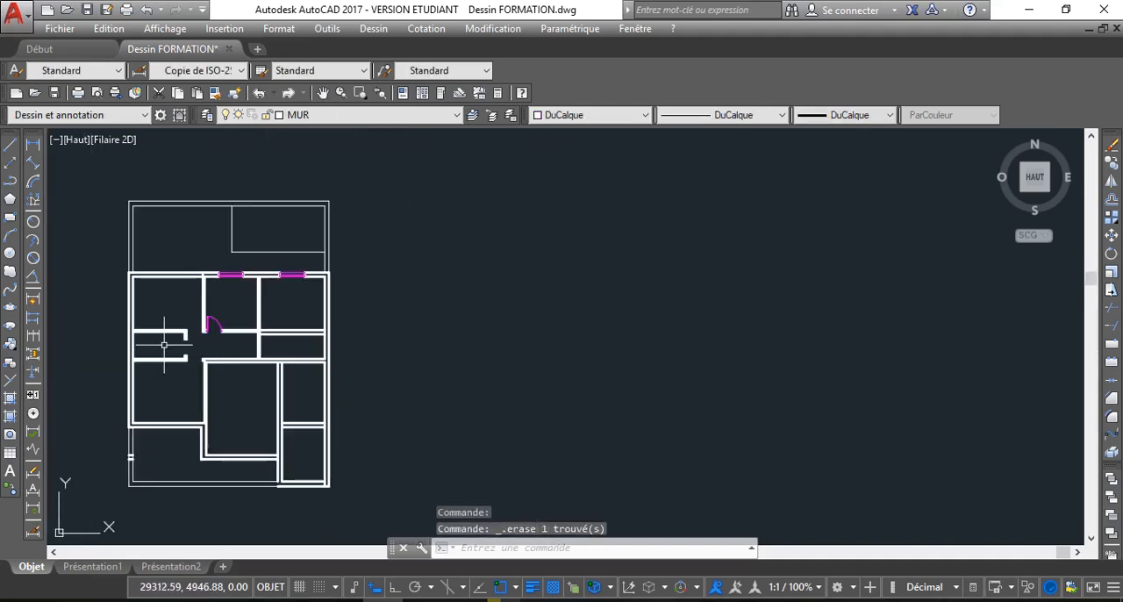
Delete the partition above the lower left room, including its short return at the corridor end
scroll(164, 344, up, 2)
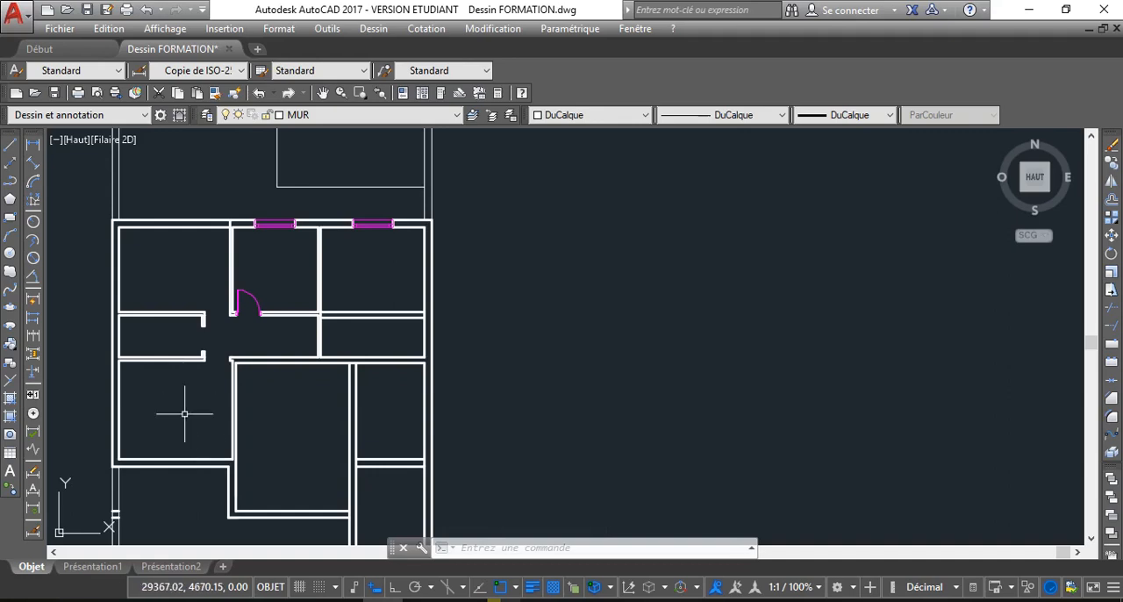
click(225, 376)
click(151, 339)
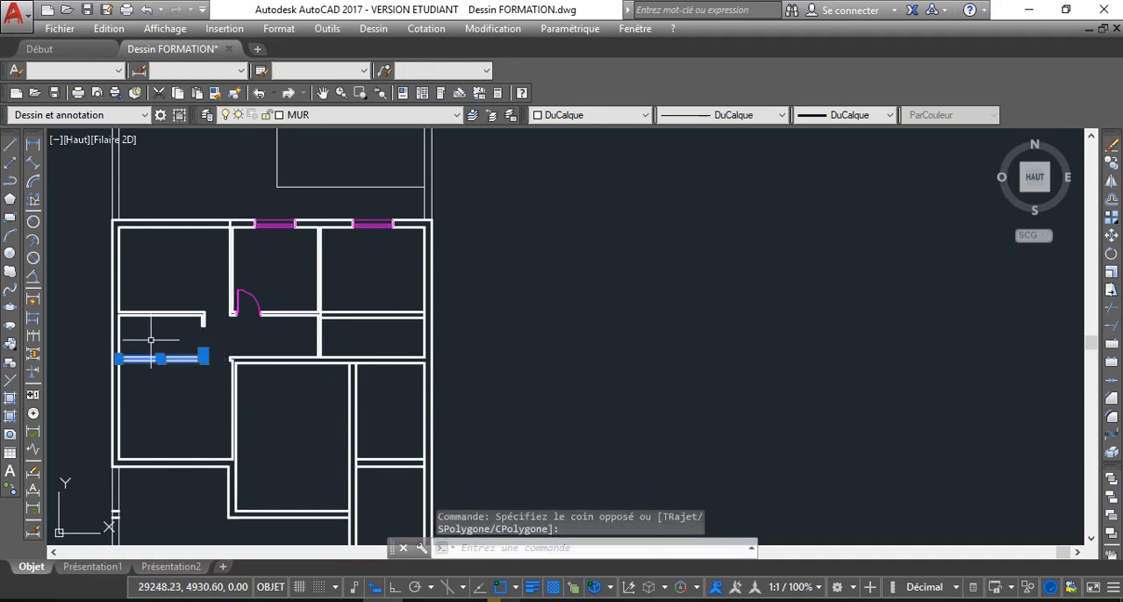
key(Delete)
scroll(155, 342, down, 2)
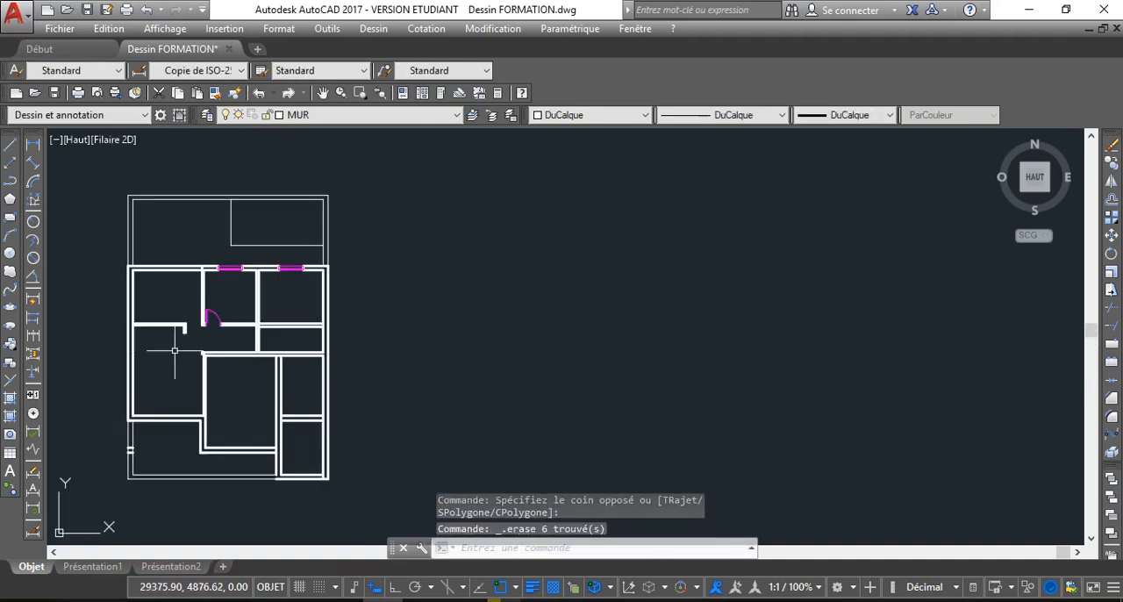
Delete the partition below the upper left room together with its short return at the corridor end
scroll(176, 329, up, 4)
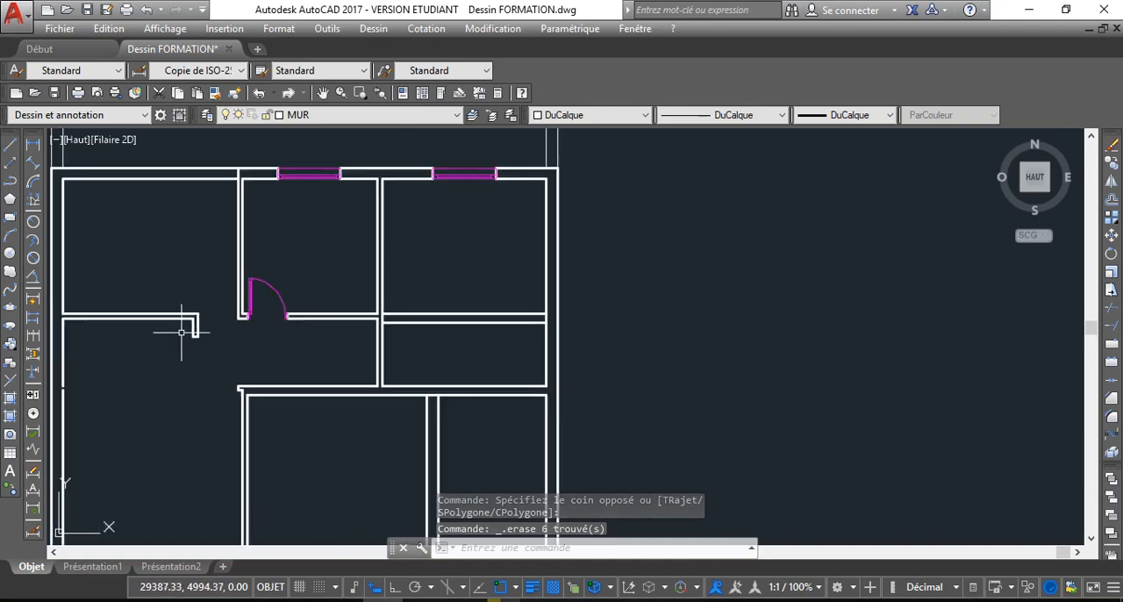
scroll(195, 344, down, 2)
click(208, 346)
click(155, 314)
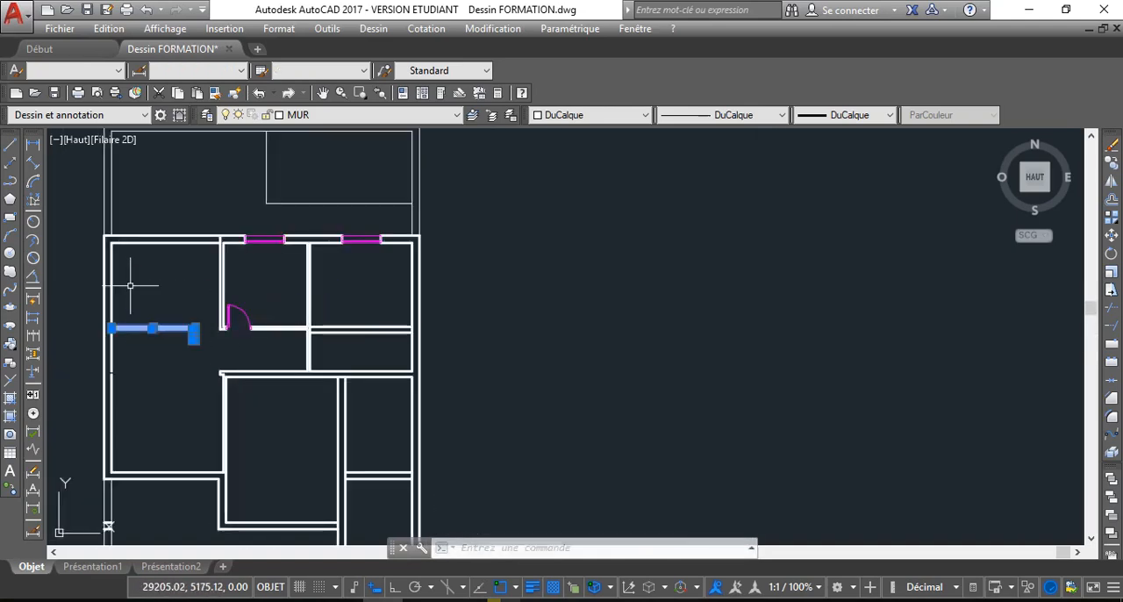
key(Delete)
scroll(175, 389, up, 4)
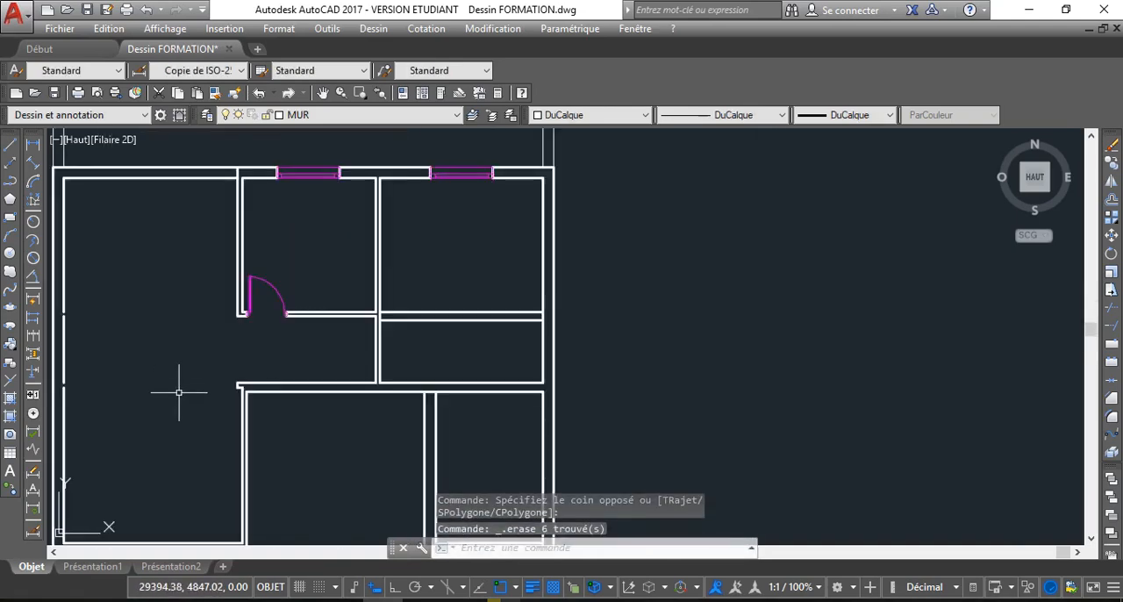
Join the three collinear segments of the left exterior wall's inner face into a single line
scroll(76, 319, down, 3)
scroll(125, 289, up, 5)
click(112, 237)
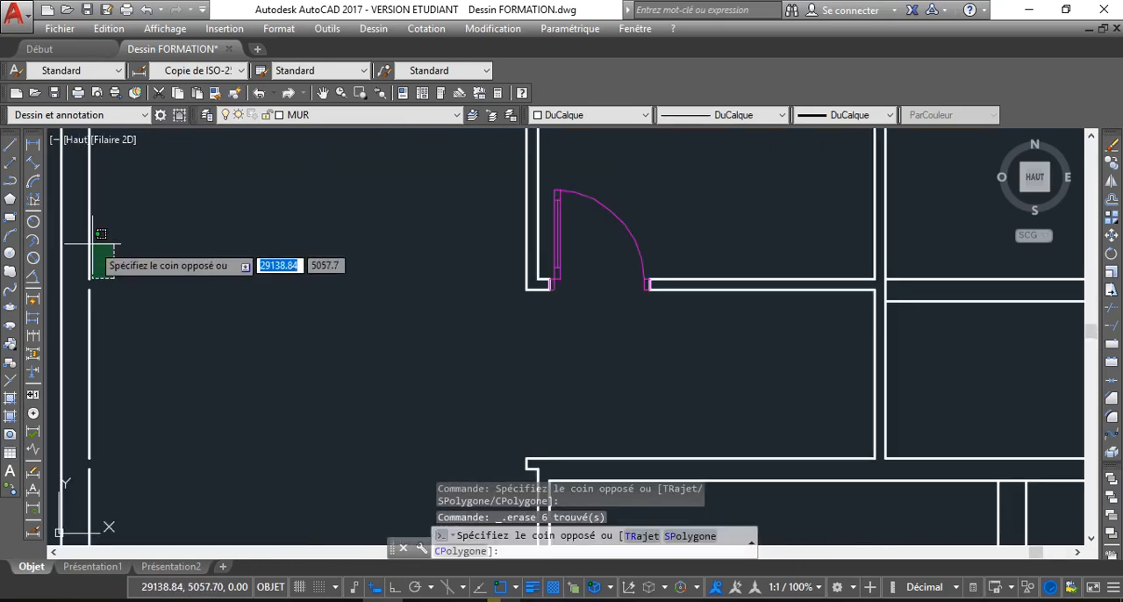
click(80, 272)
click(131, 479)
click(74, 446)
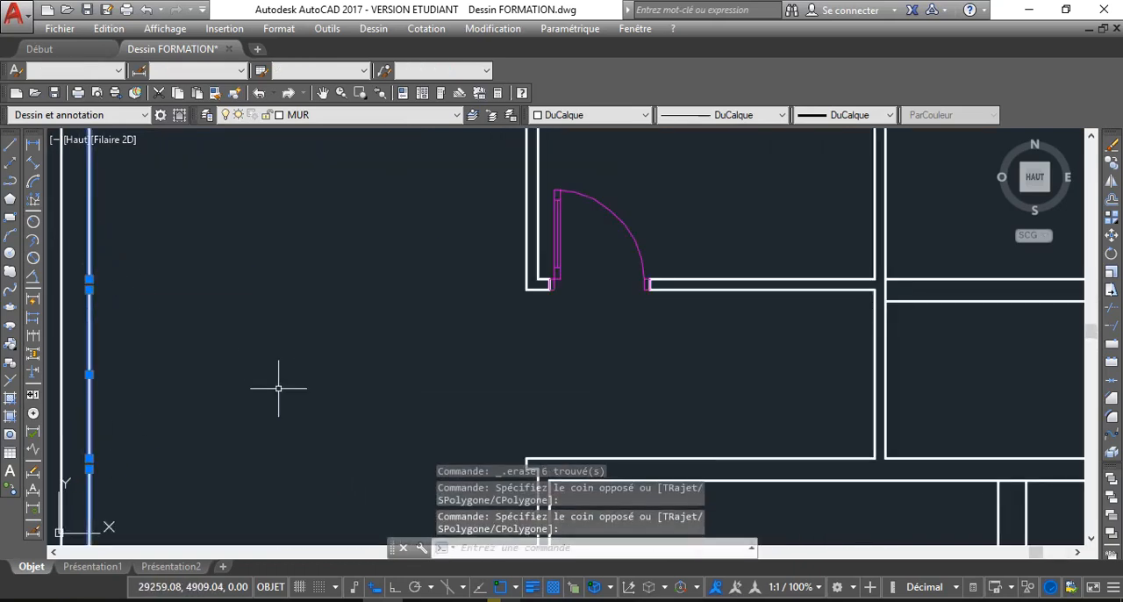
click(1111, 382)
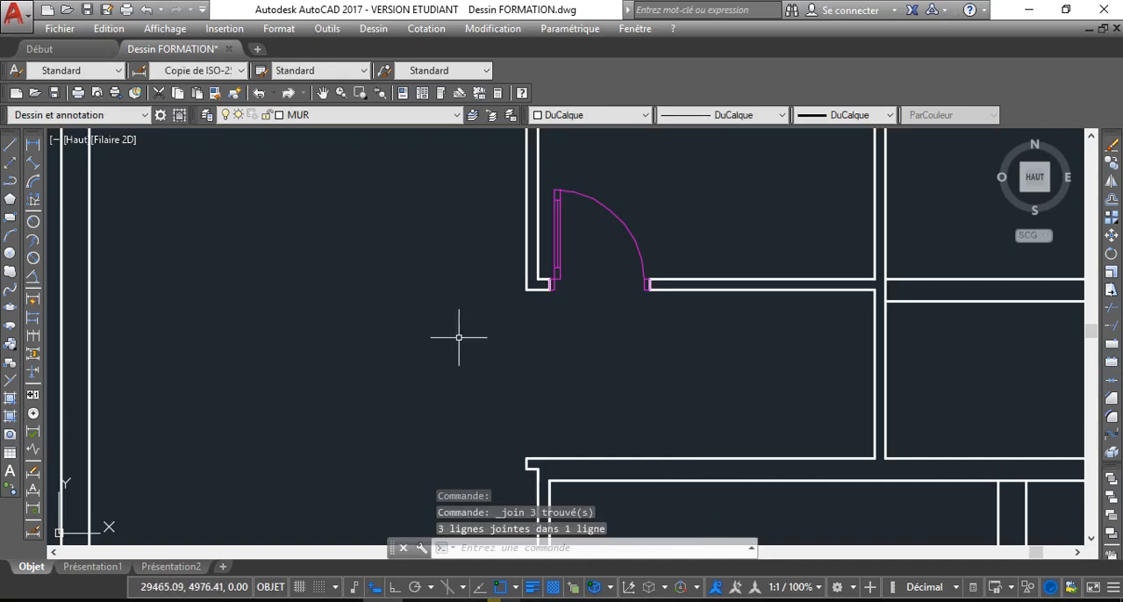
Delete the two short jamb lines at the corridor end of the wall, by the central room's upper left corner
scroll(411, 306, down, 5)
scroll(411, 305, up, 4)
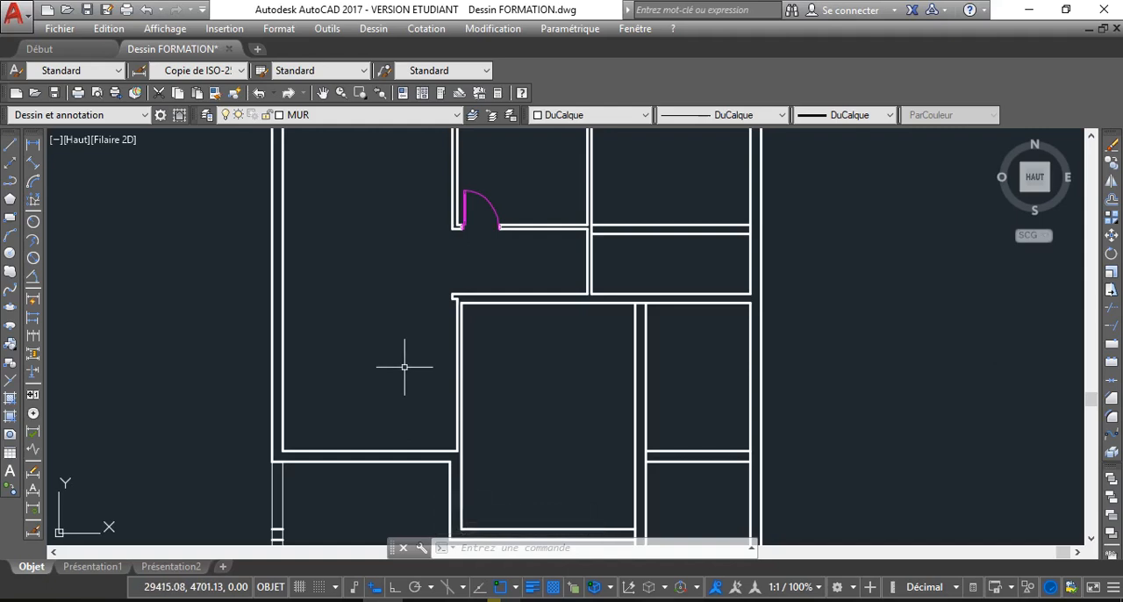
scroll(403, 367, down, 2)
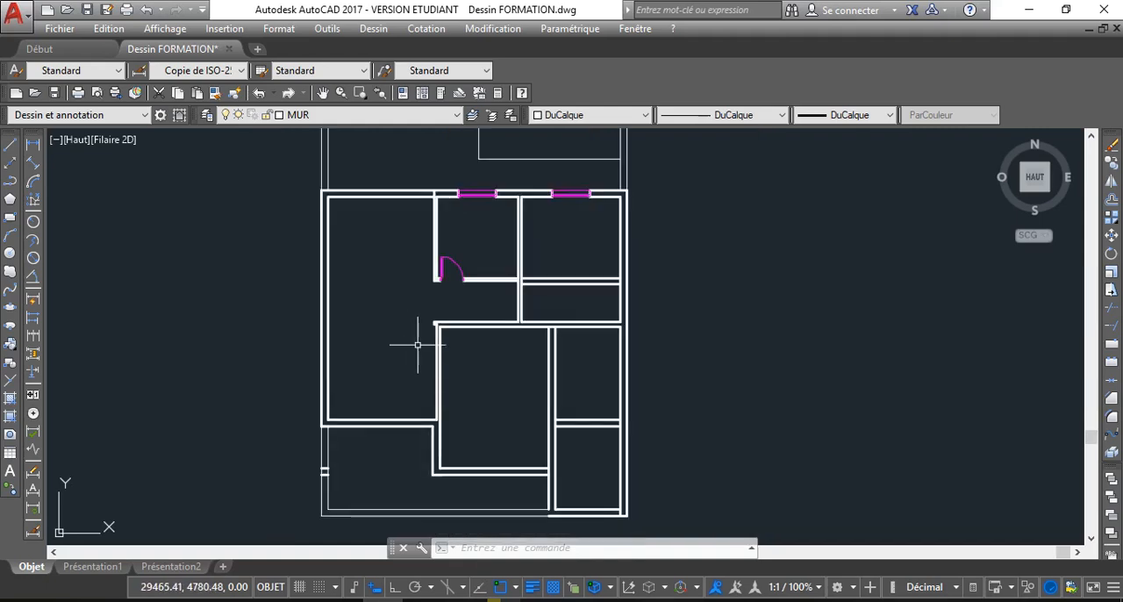
scroll(421, 335, up, 5)
click(450, 259)
click(459, 243)
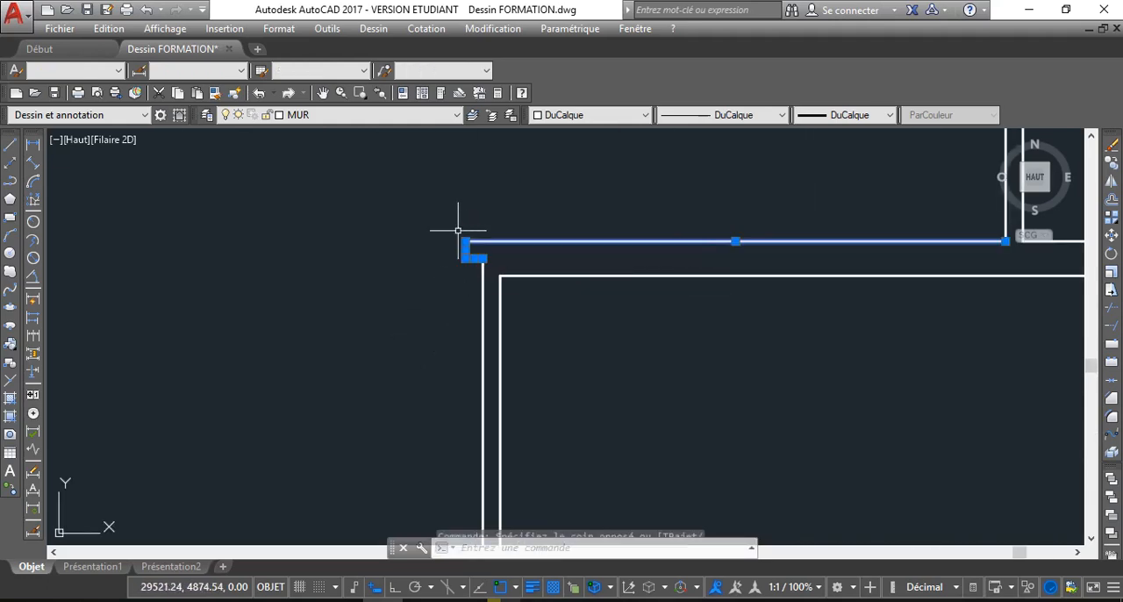
key(Escape)
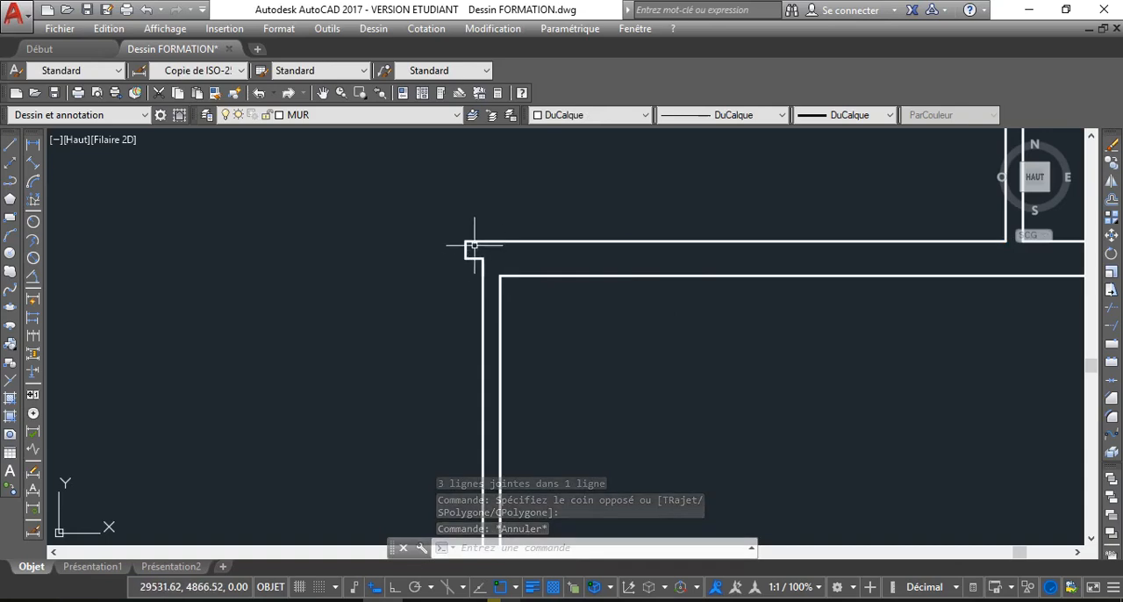
click(465, 249)
key(Delete)
scroll(489, 277, down, 3)
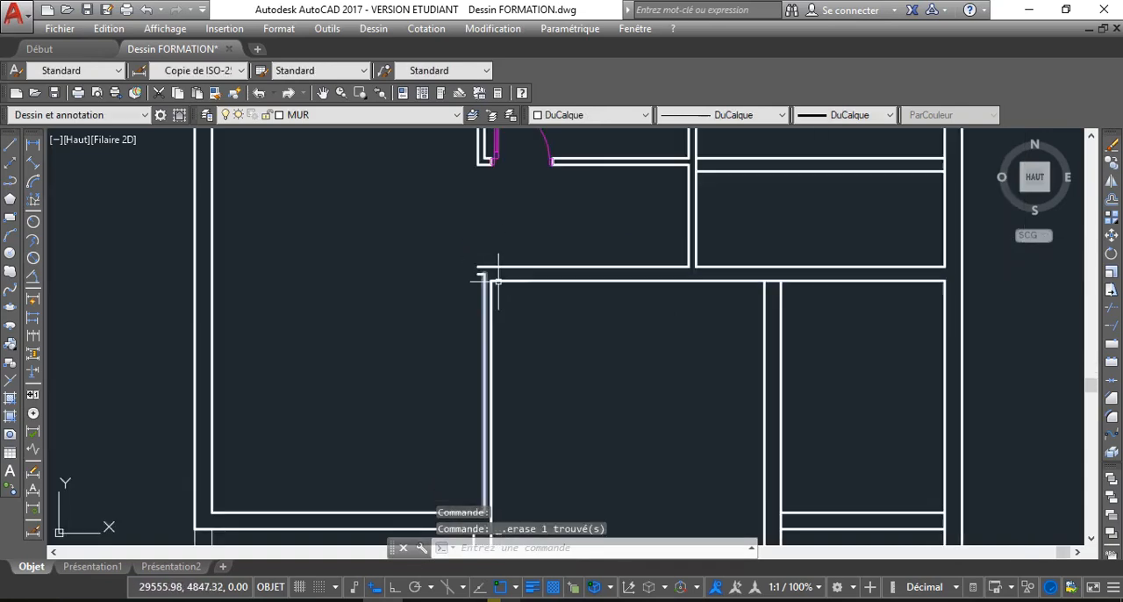
scroll(478, 263, up, 3)
click(485, 266)
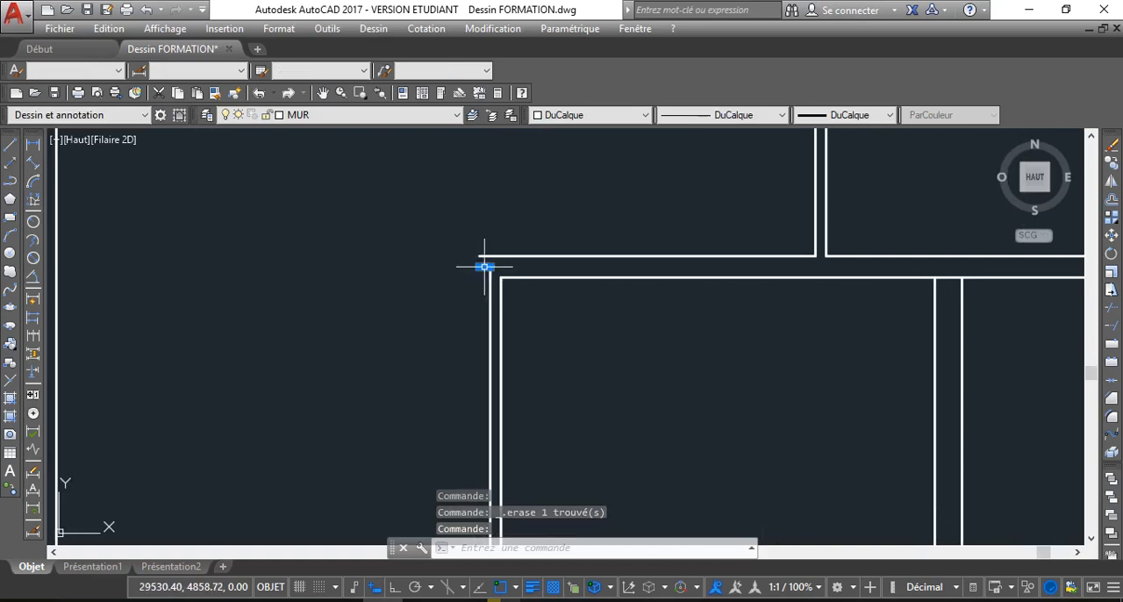
key(Delete)
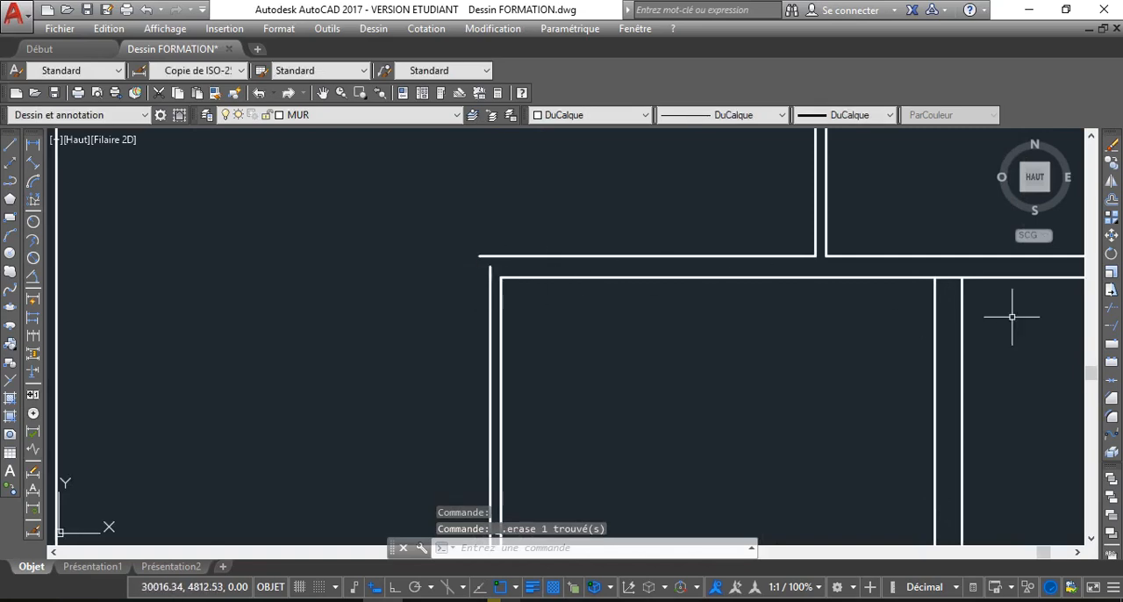
Chamfer the outer wall lines at the central room's upper left corner so they meet in a sharp corner
click(1112, 399)
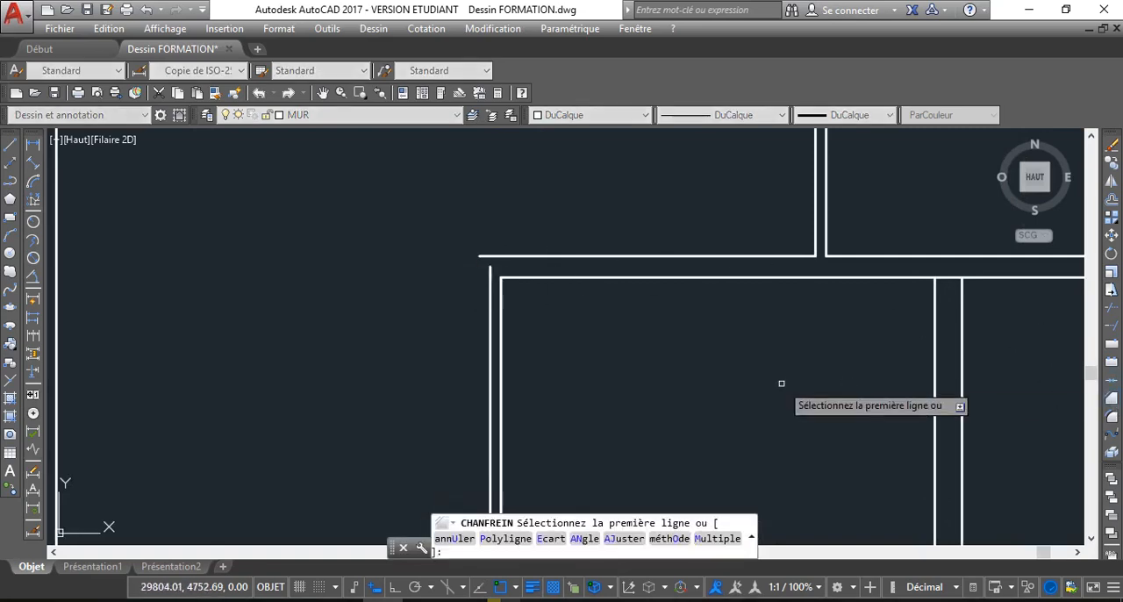
click(485, 256)
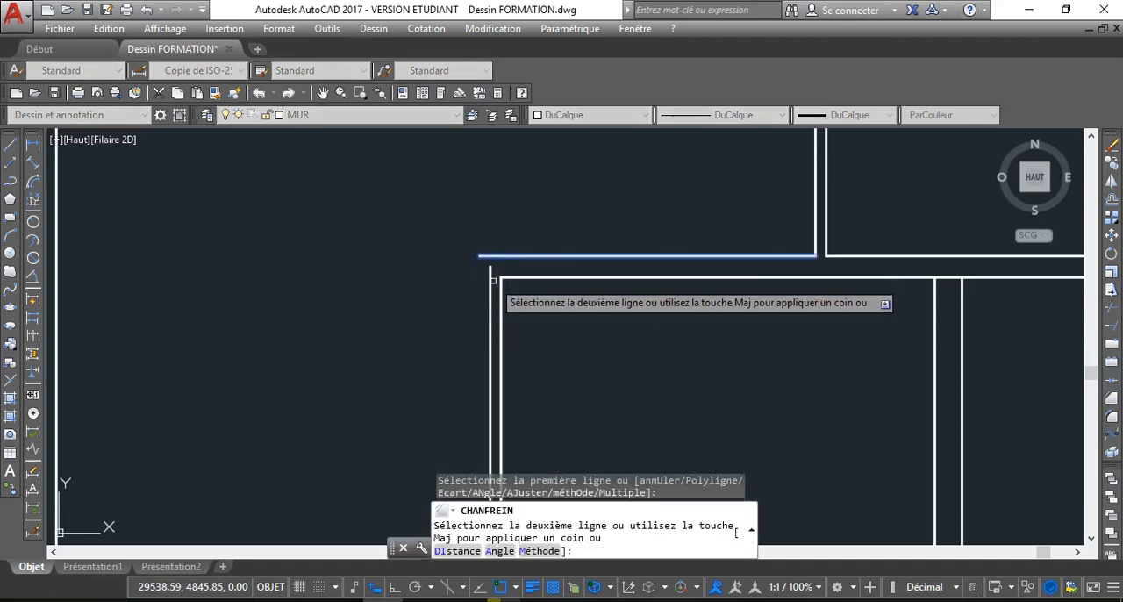
click(489, 303)
scroll(469, 359, down, 3)
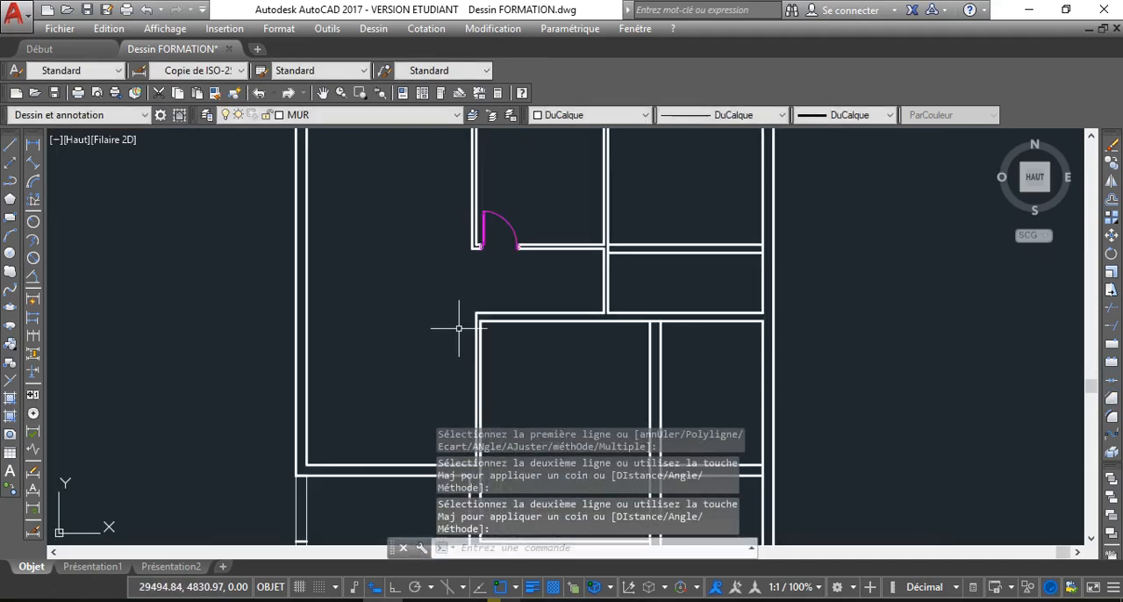
Offset the inner line of the lower left room's bottom wall upward by 260
middle_drag(458, 327, 445, 281)
scroll(444, 281, down, 2)
scroll(534, 271, up, 4)
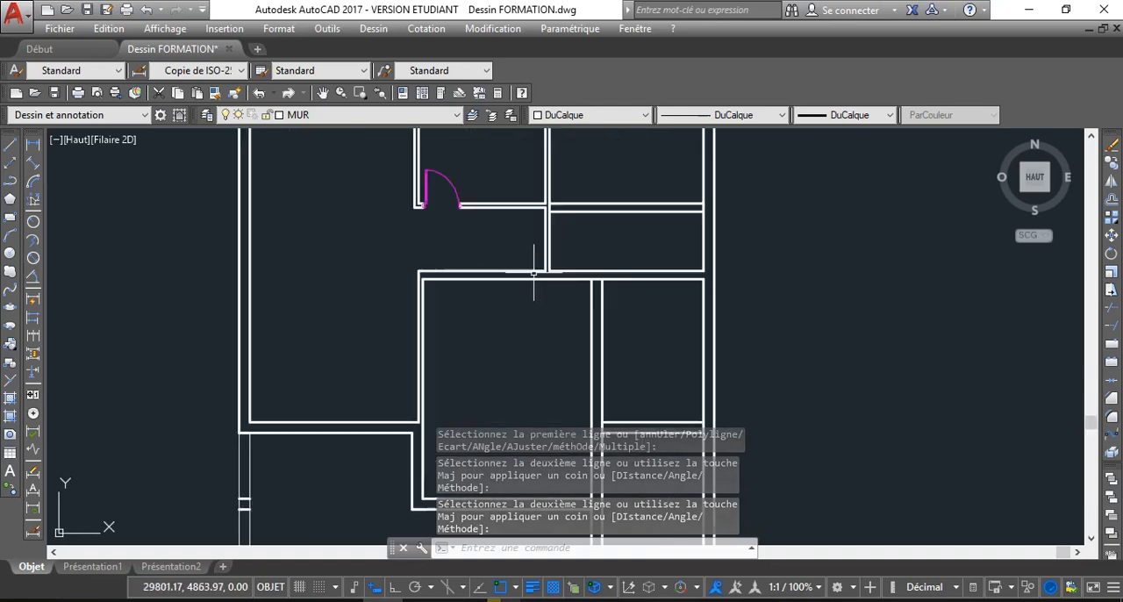
scroll(338, 260, down, 4)
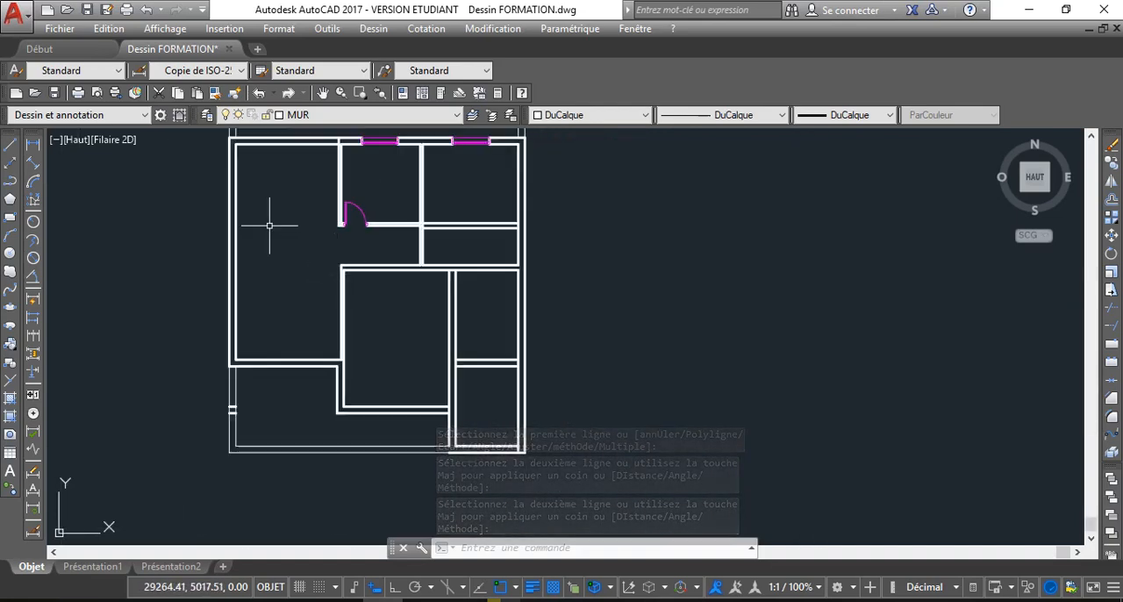
text(DC)
key(Return)
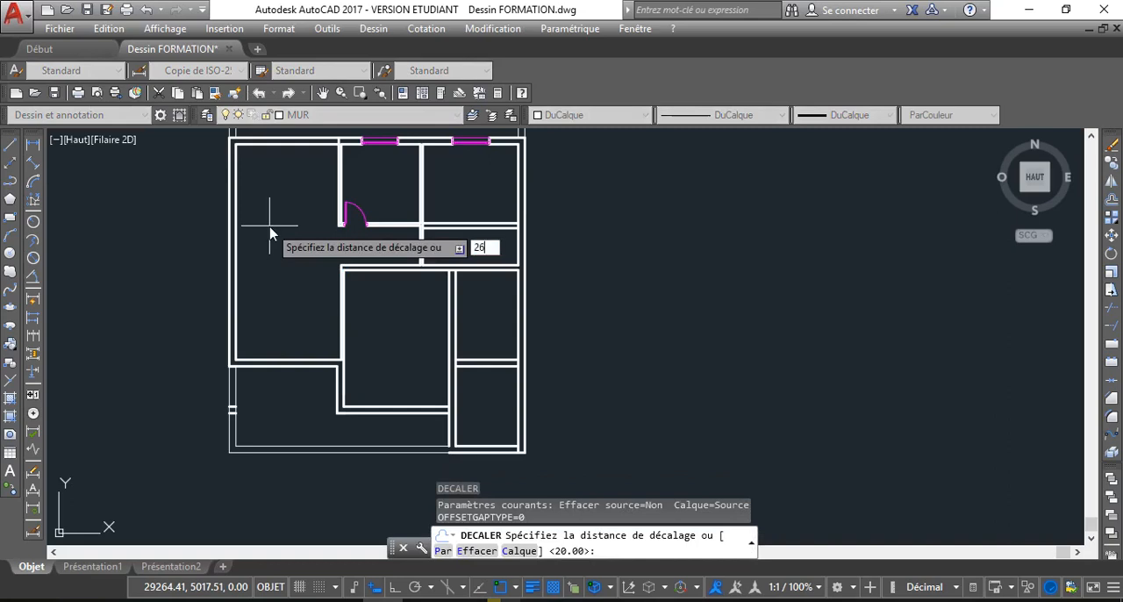
text(260)
key(Return)
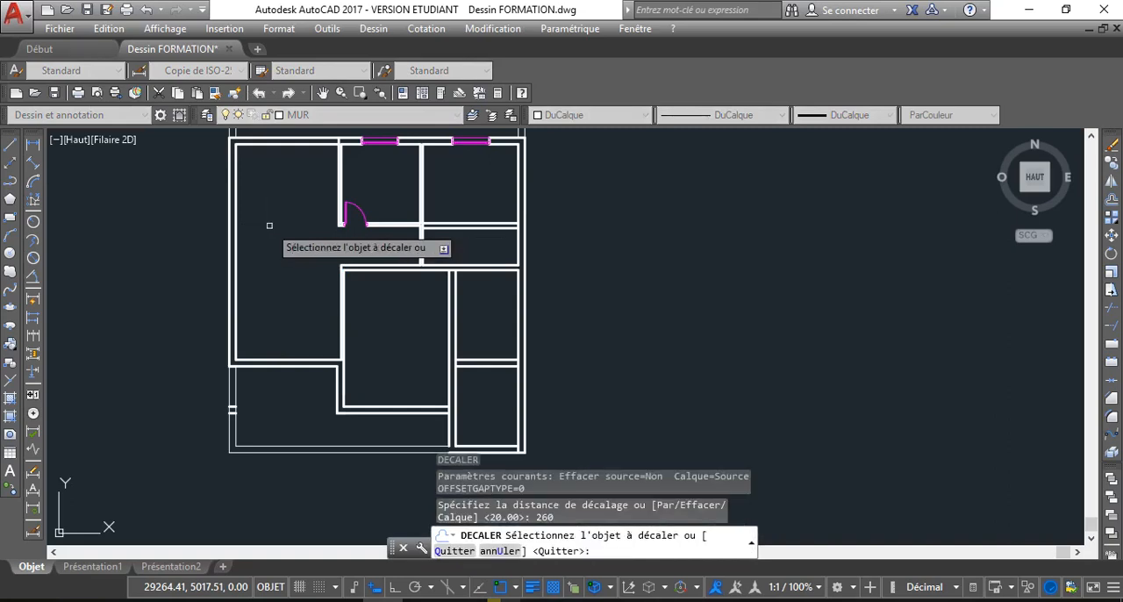
scroll(279, 367, up, 2)
click(277, 364)
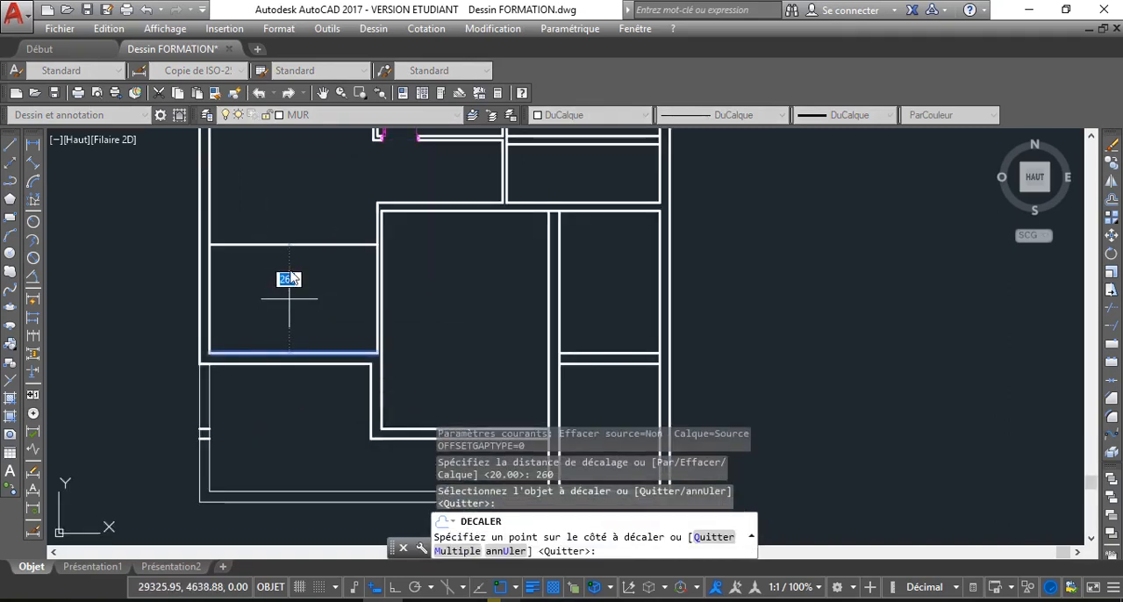
click(288, 281)
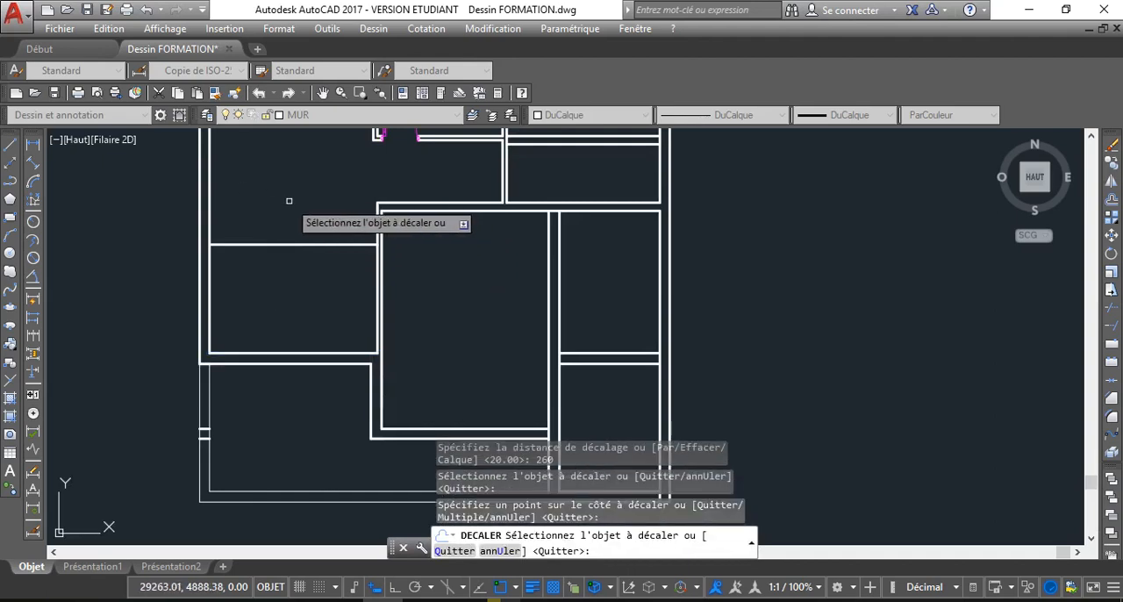
key(Return)
key(Return)
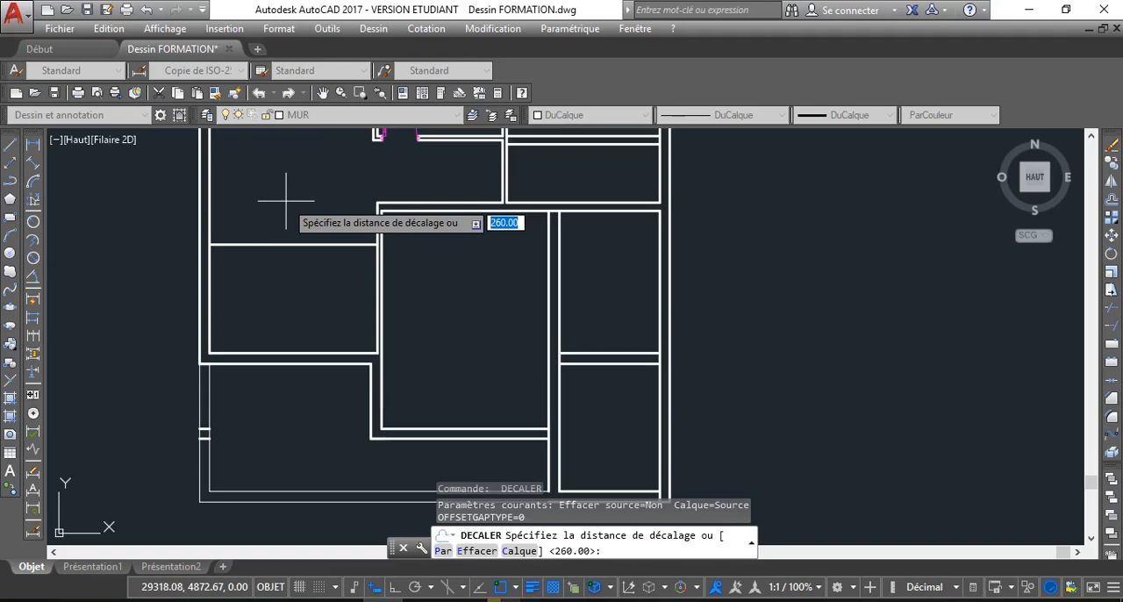
Offset the new partition line of the lower left room upward by 10 to give the partition its thickness
key(Return)
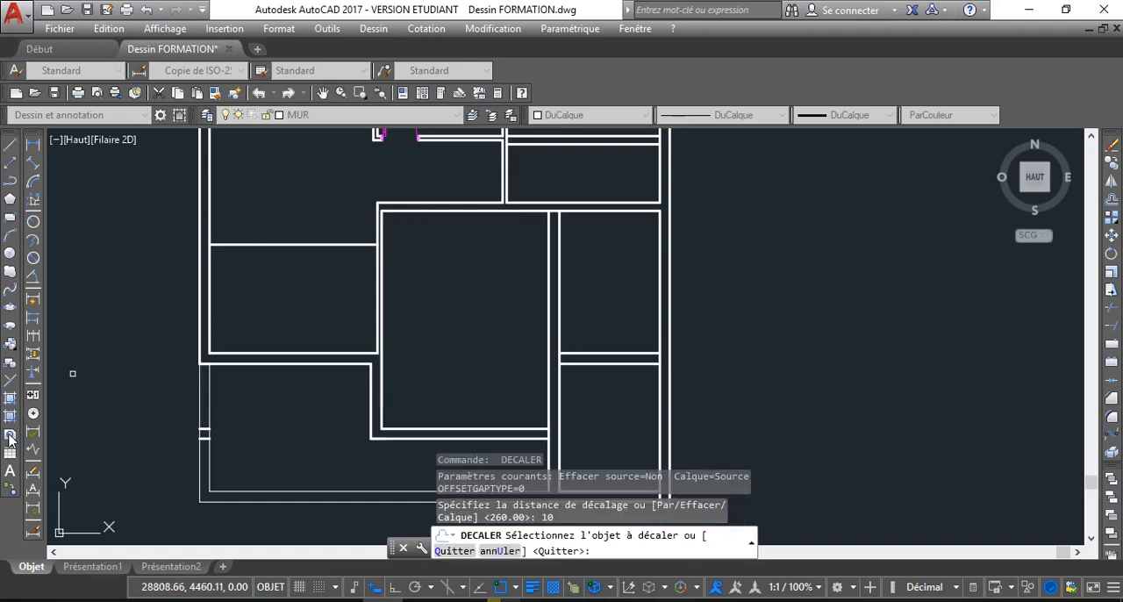
click(273, 244)
click(268, 195)
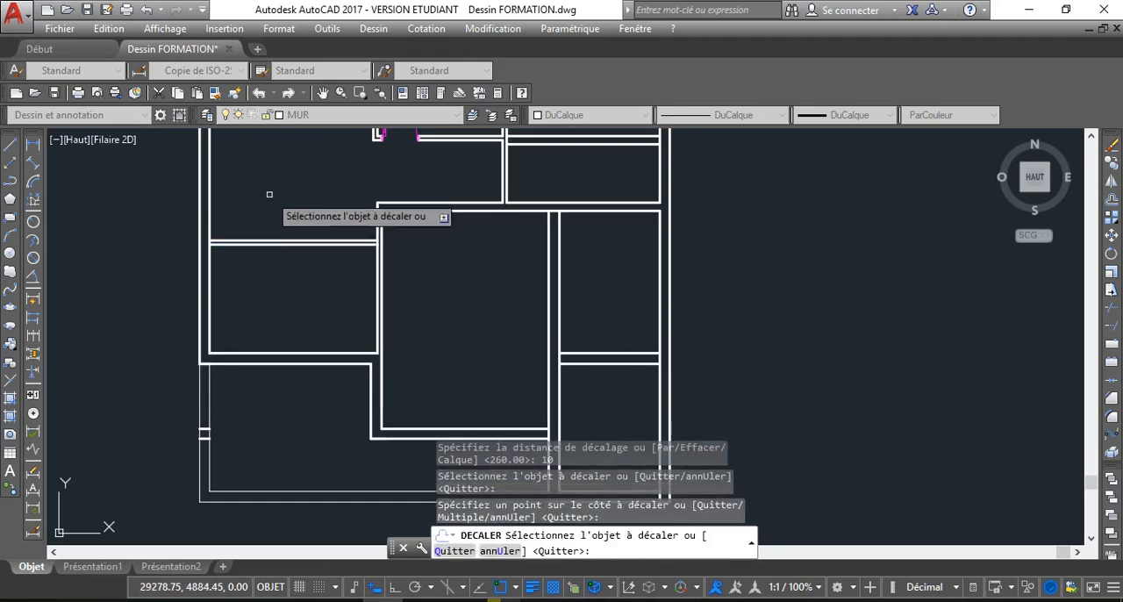
key(Return)
key(Return)
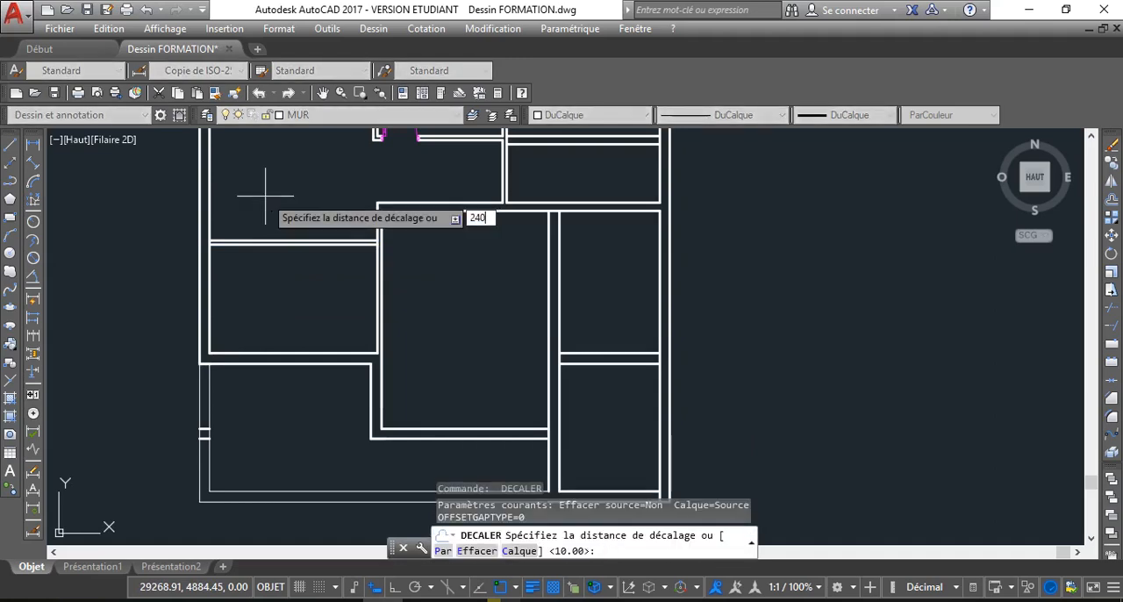
Offset the upper line of the lower left partition upward by 240 to mark the corridor's other side
key(Return)
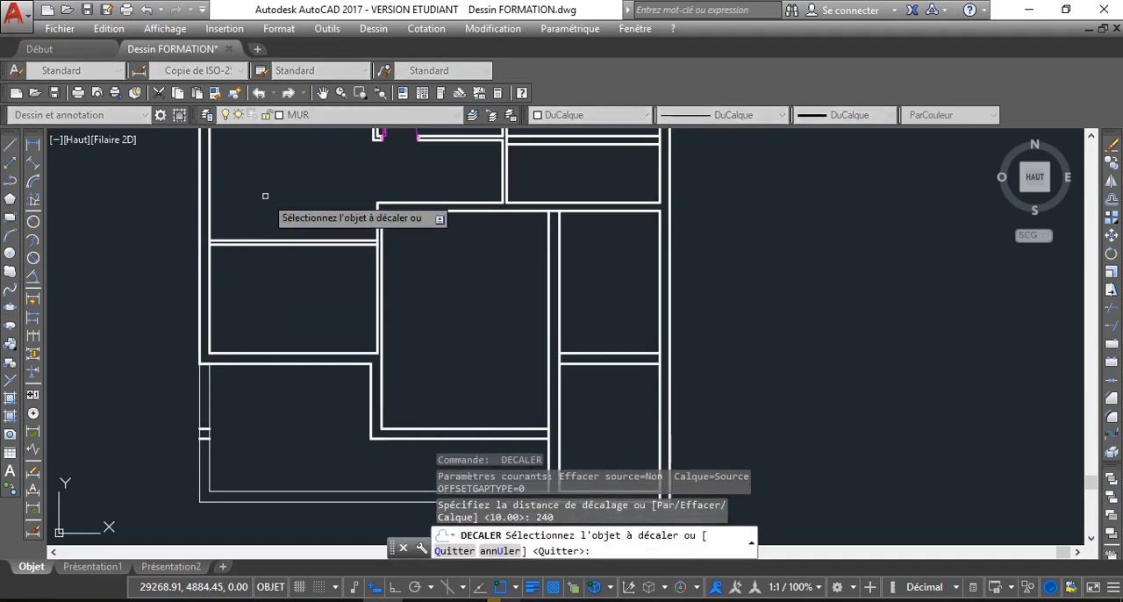
click(303, 235)
click(295, 169)
scroll(295, 173, down, 2)
middle_drag(295, 173, 303, 235)
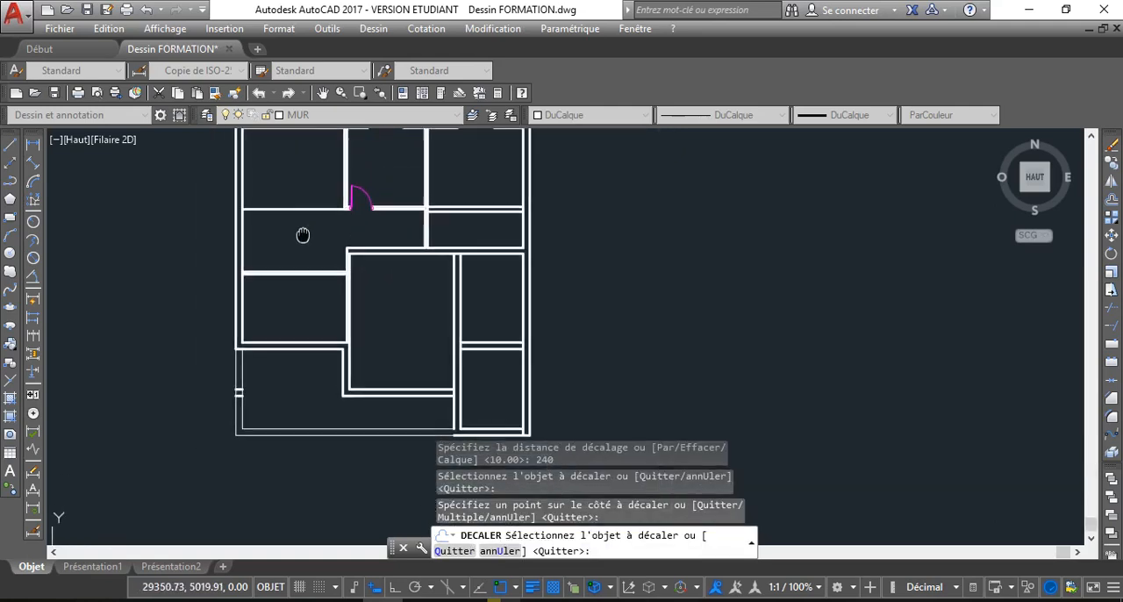
scroll(303, 235, up, 5)
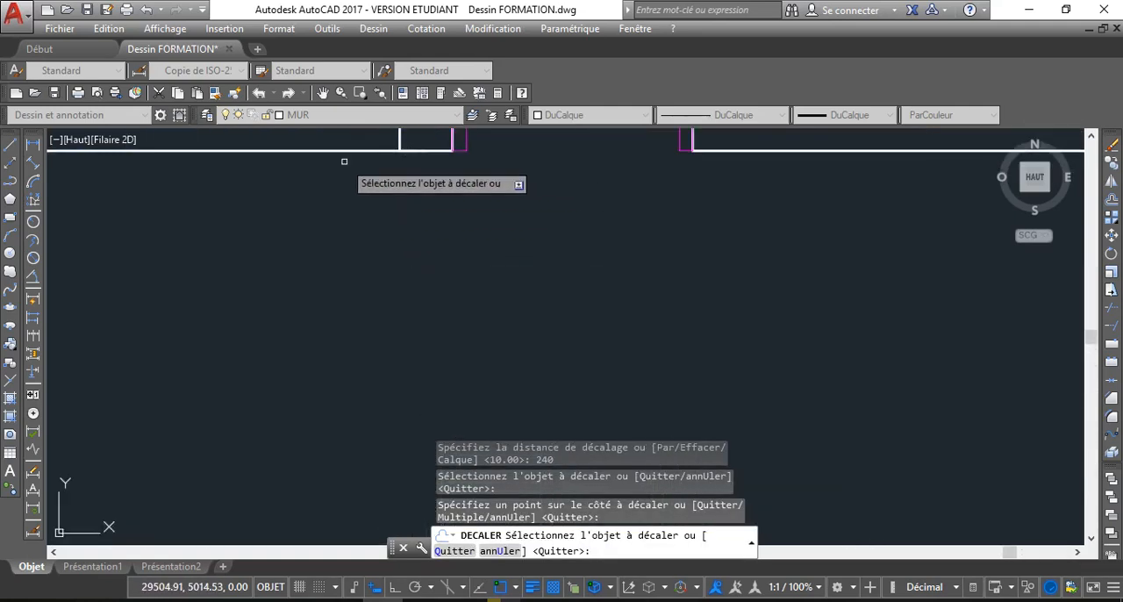
click(418, 151)
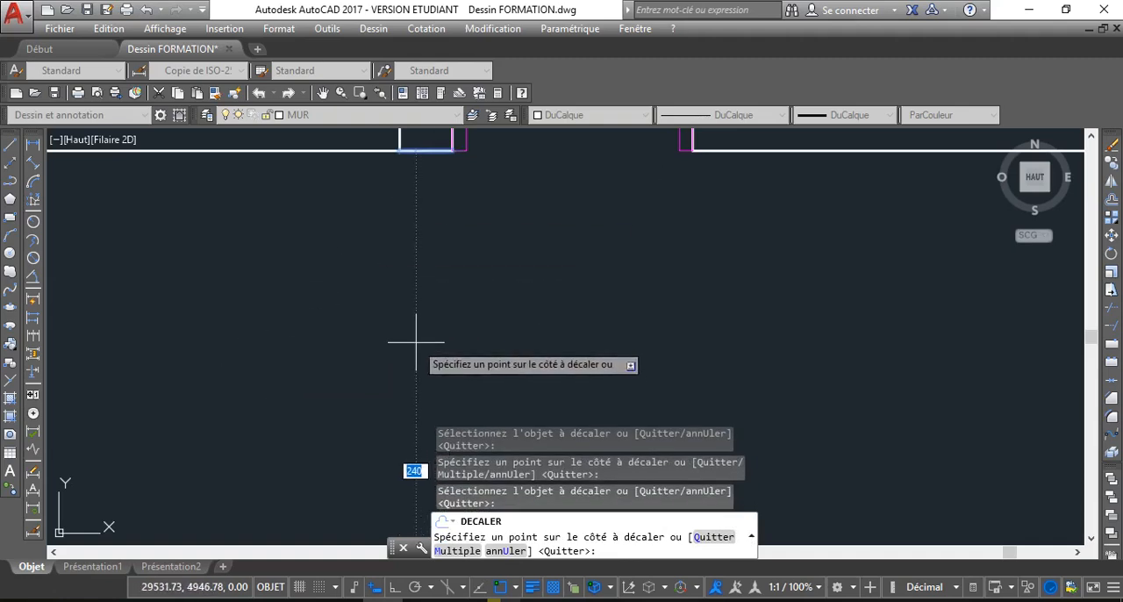
key(Escape)
scroll(479, 295, down, 3)
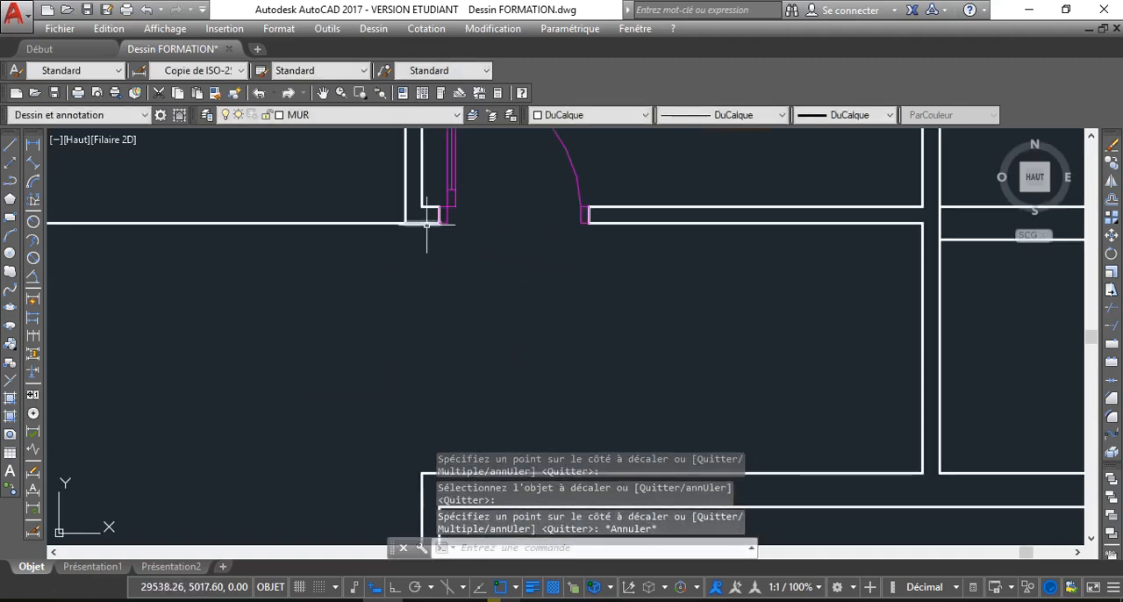
scroll(428, 224, down, 2)
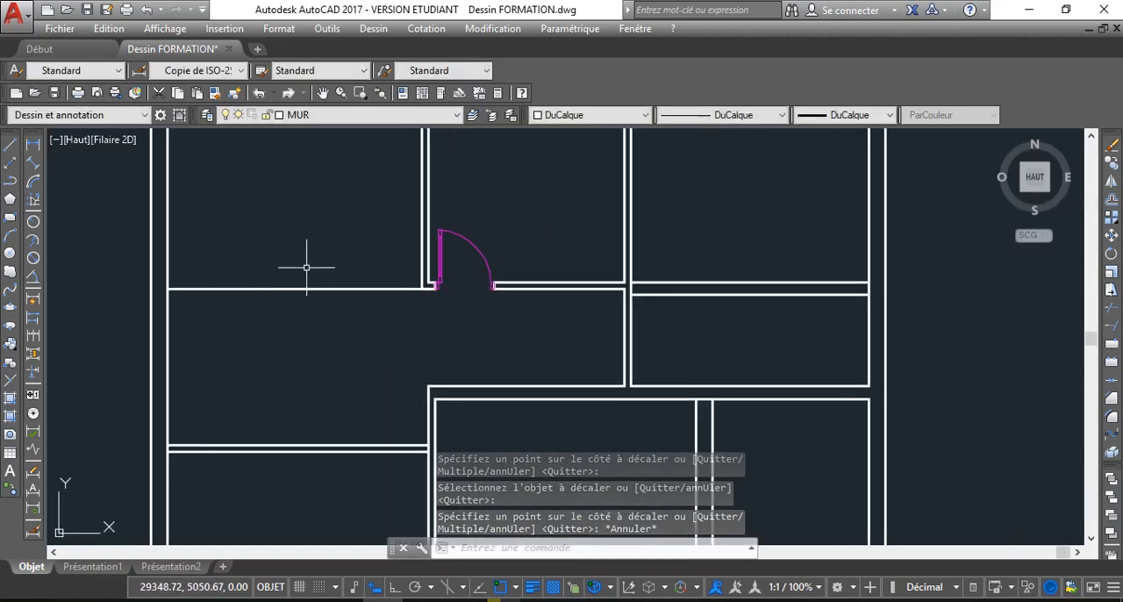
text(DC)
key(Return)
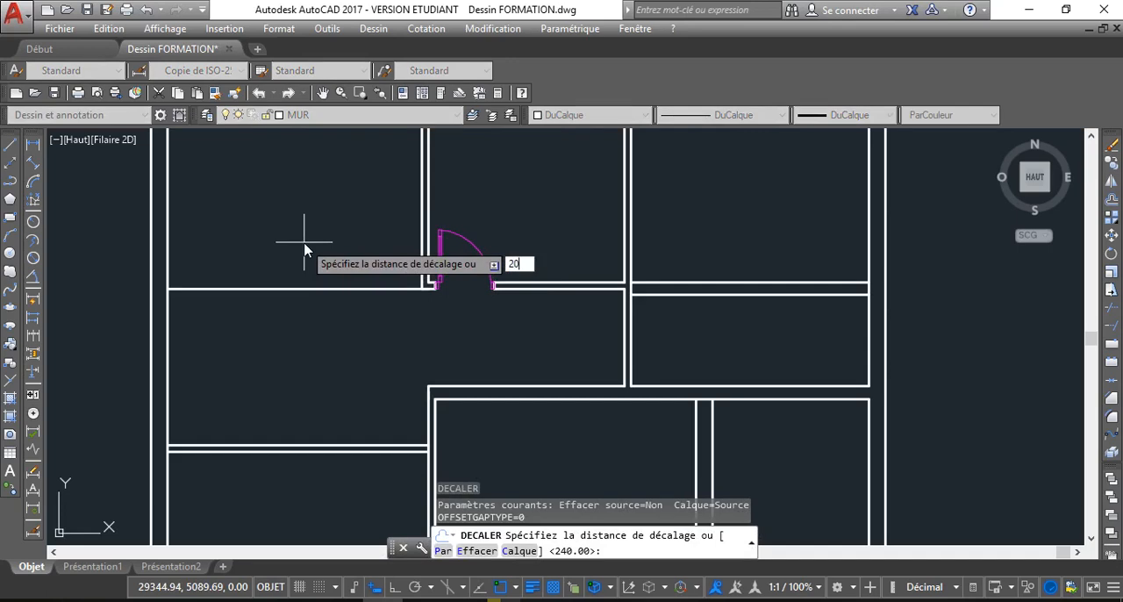
text(20)
key(Return)
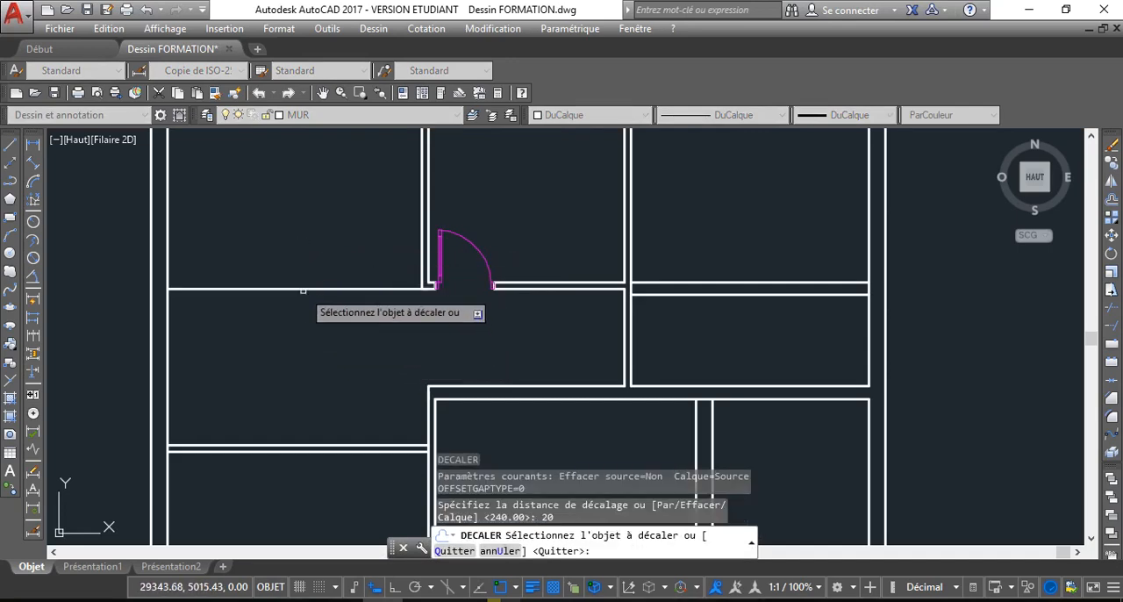
key(Return)
Offset the line along the corridor's upper side upward by 25 to form the upper left room's bottom wall
key(Return)
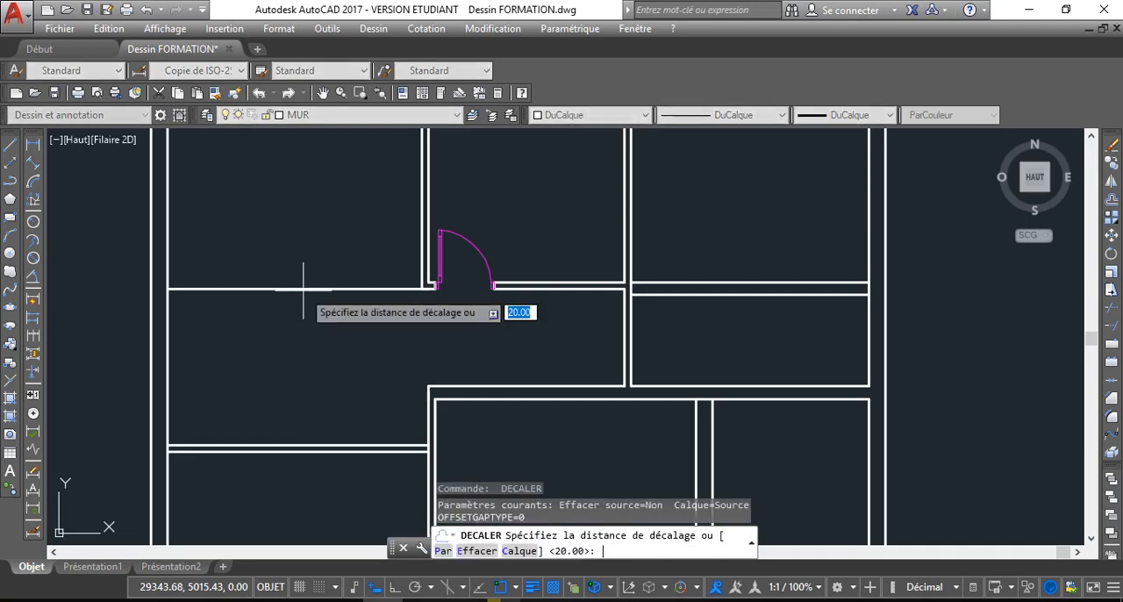
key(Return)
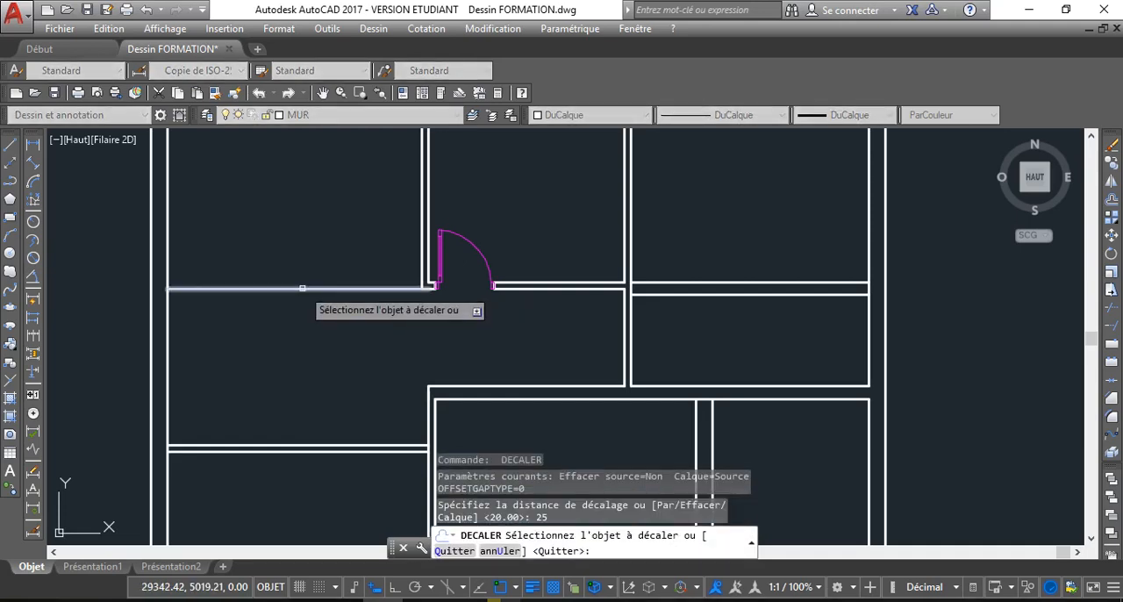
click(303, 290)
click(295, 177)
scroll(295, 177, down, 3)
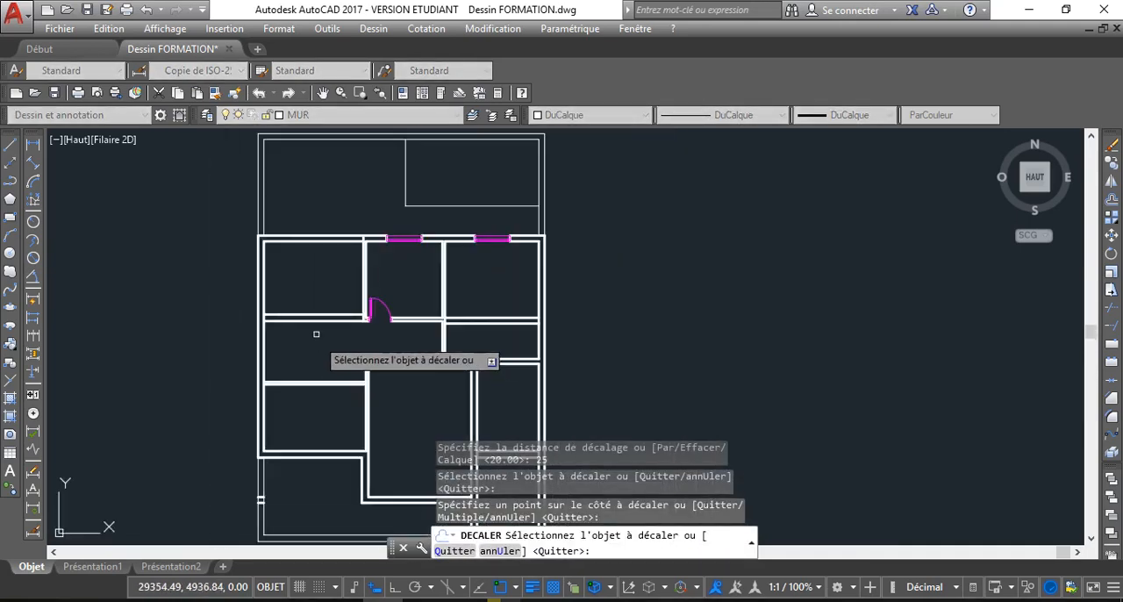
scroll(313, 331, up, 1)
middle_drag(314, 276, 318, 311)
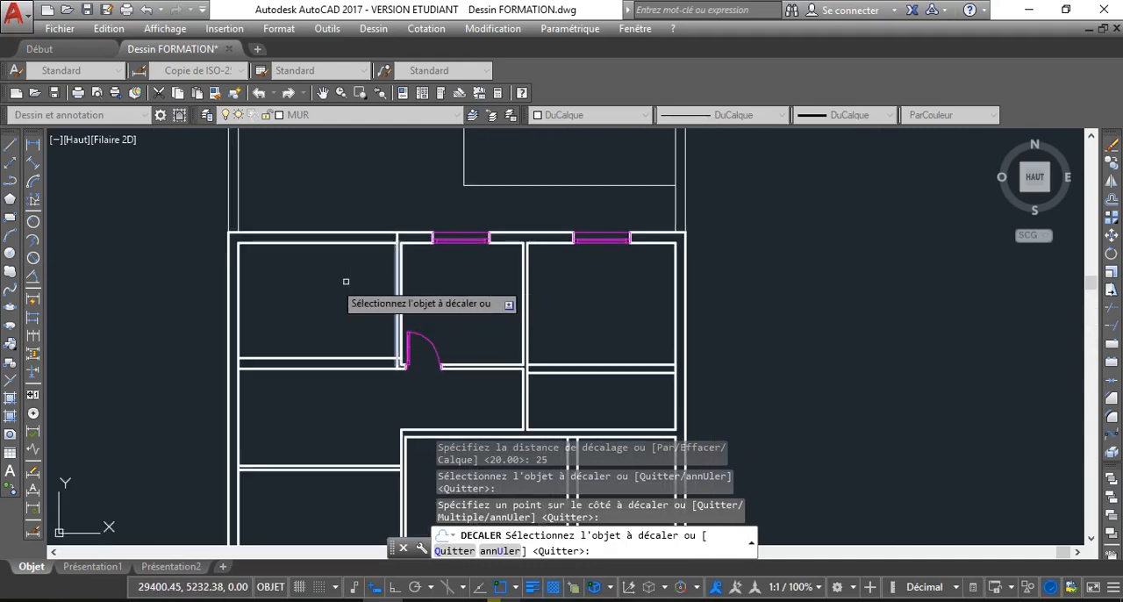
Measure the distance from the upper left room's partition line to the outer face of the left wall using a linear dimension
right_click(301, 284)
click(371, 313)
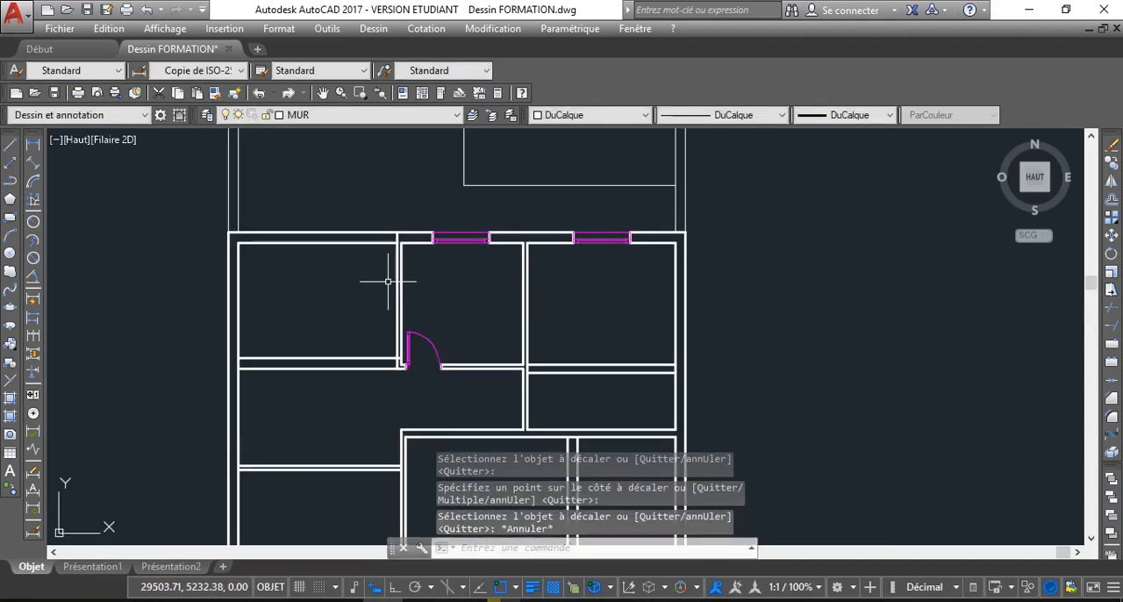
middle_drag(301, 280, 255, 280)
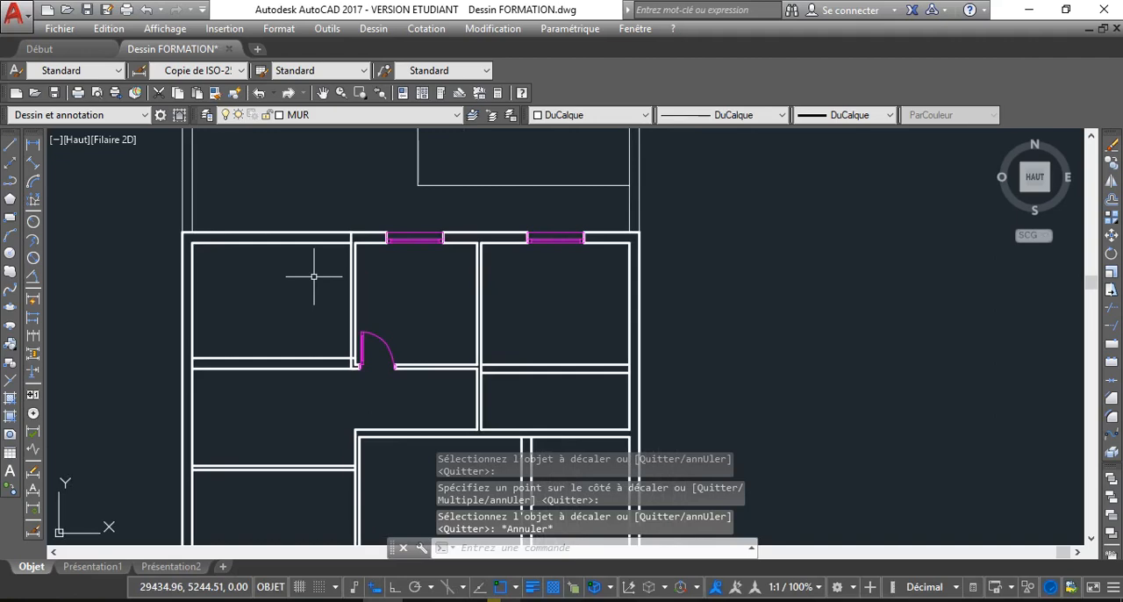
click(32, 143)
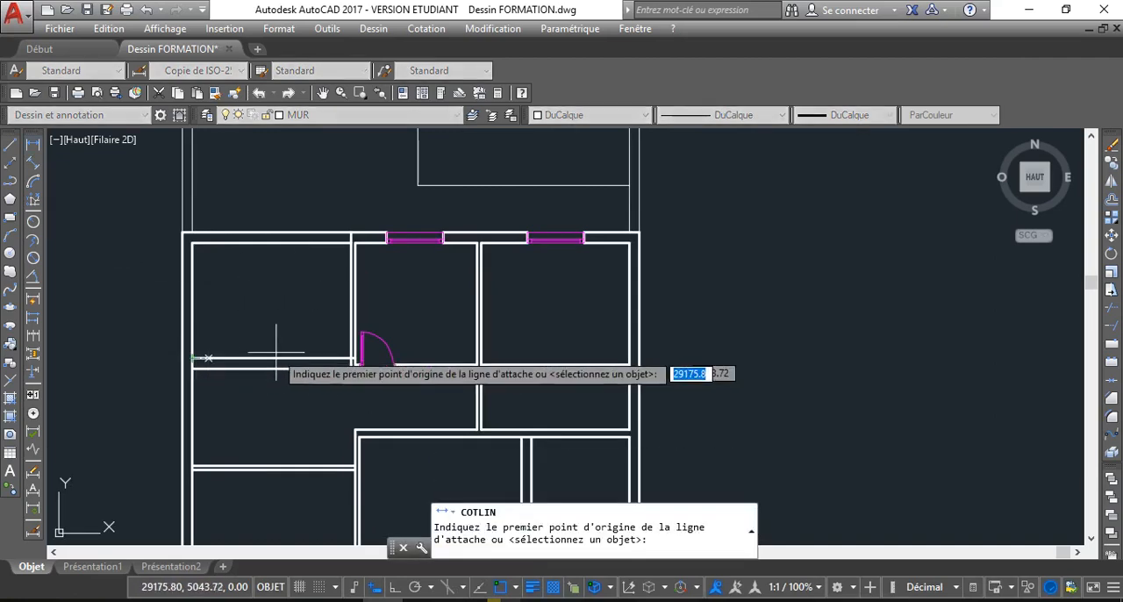
scroll(353, 358, up, 6)
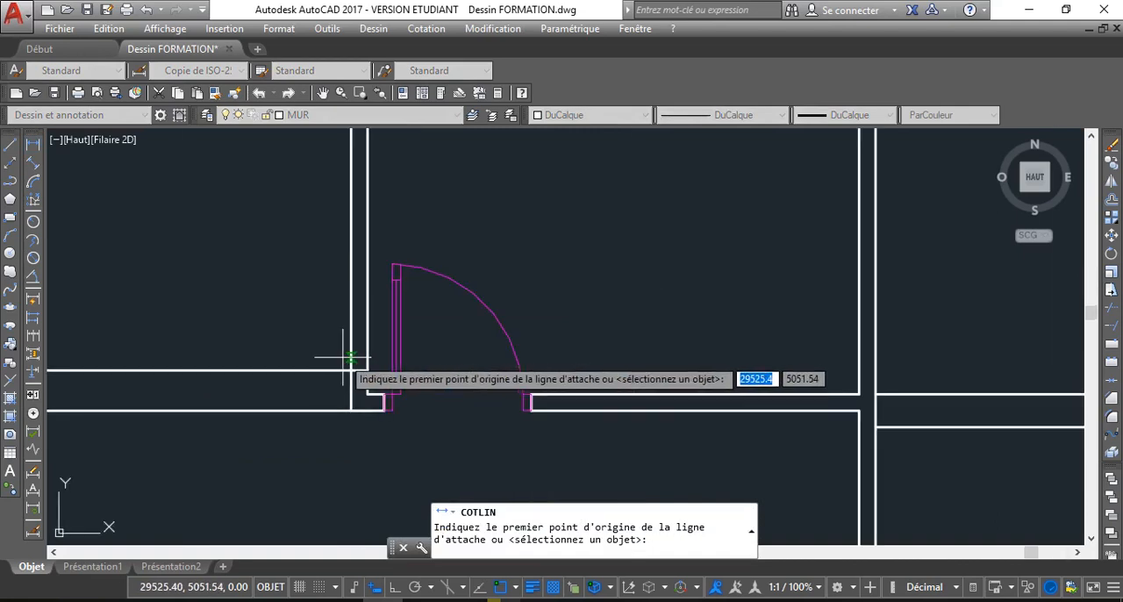
click(348, 359)
scroll(202, 364, down, 6)
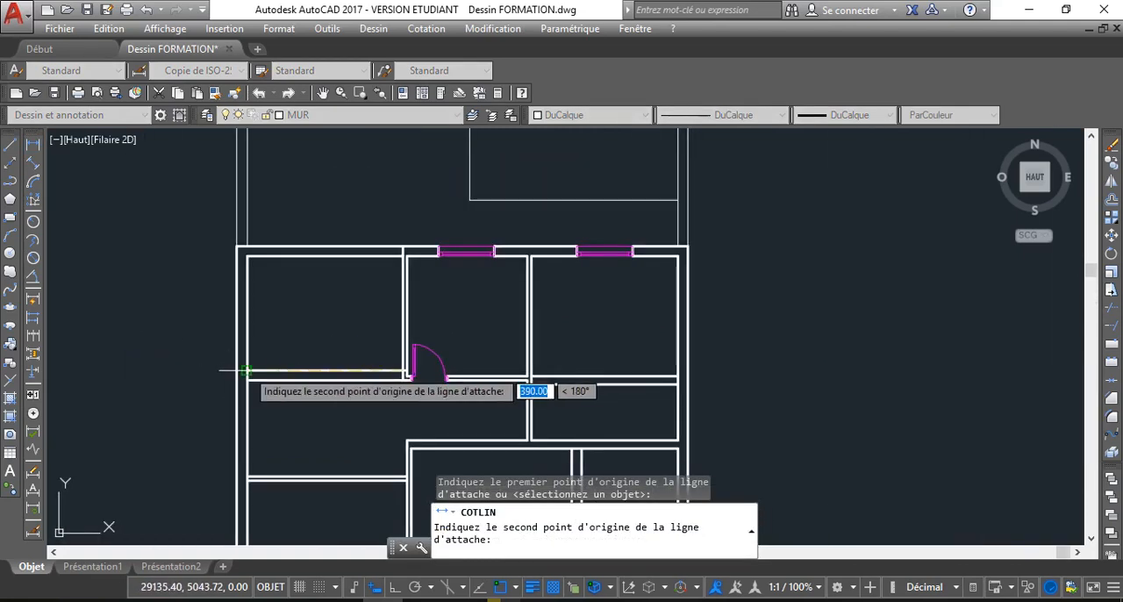
click(237, 370)
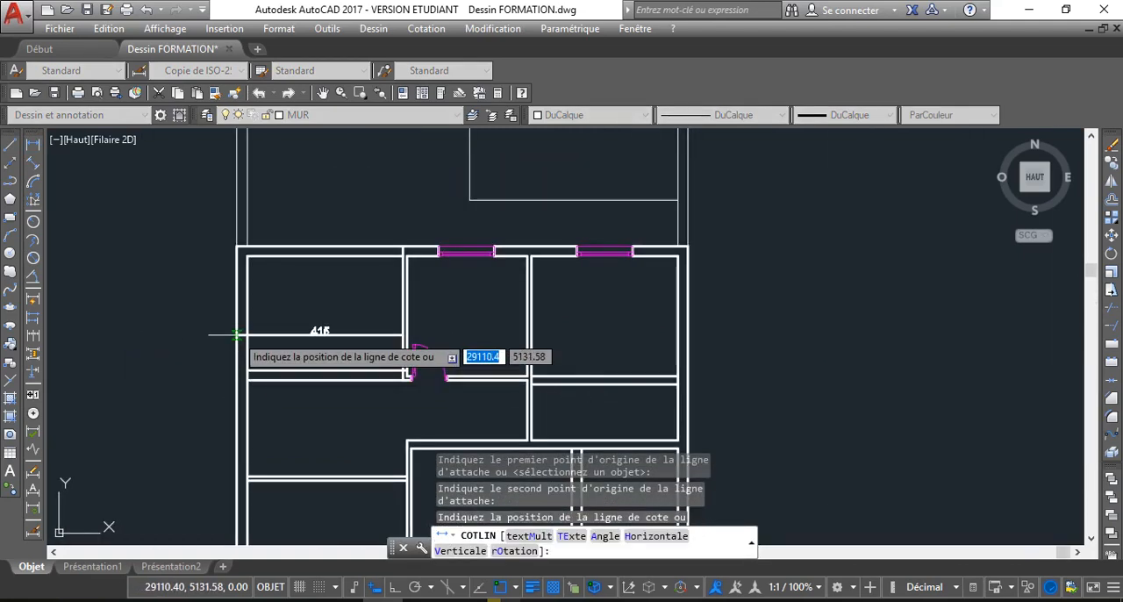
scroll(235, 334, up, 2)
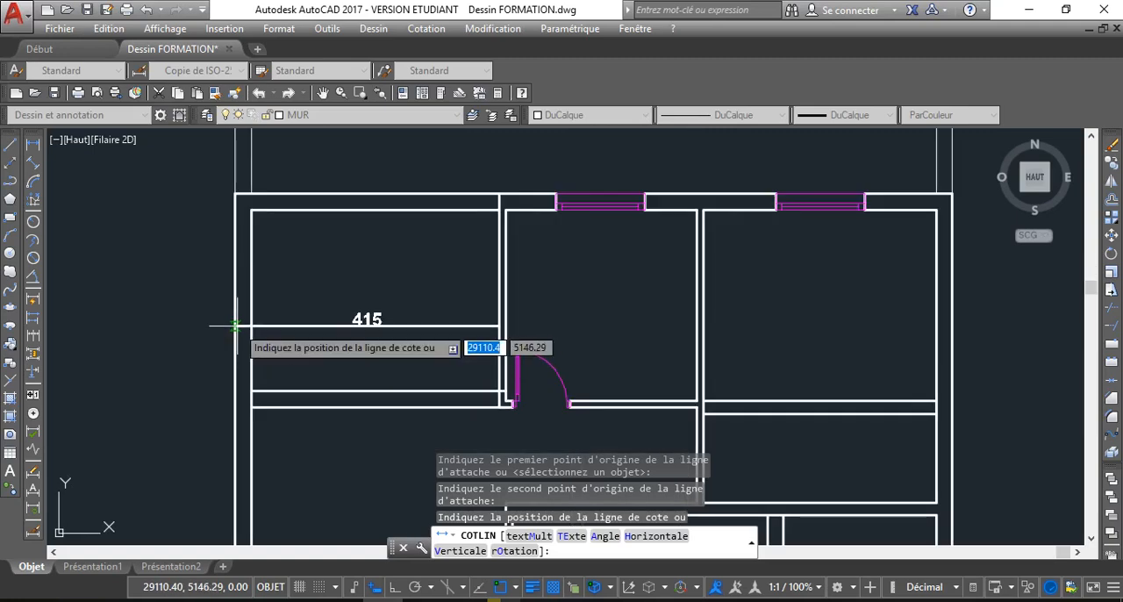
key(Escape)
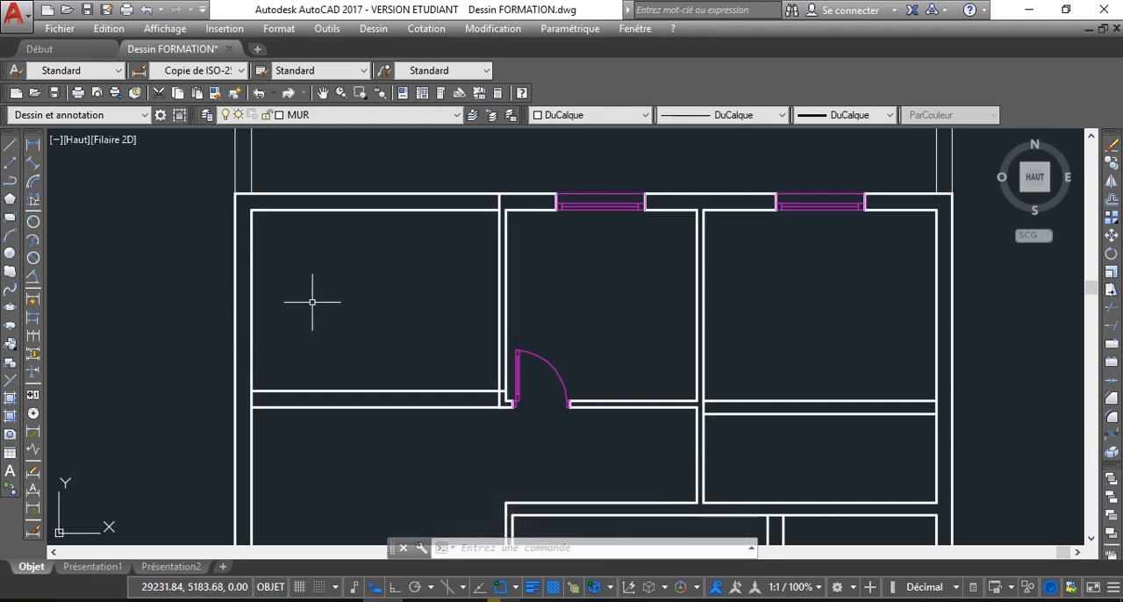
Trim the left wall's inner line between the two lines of the upper left room's bottom wall
key(Return)
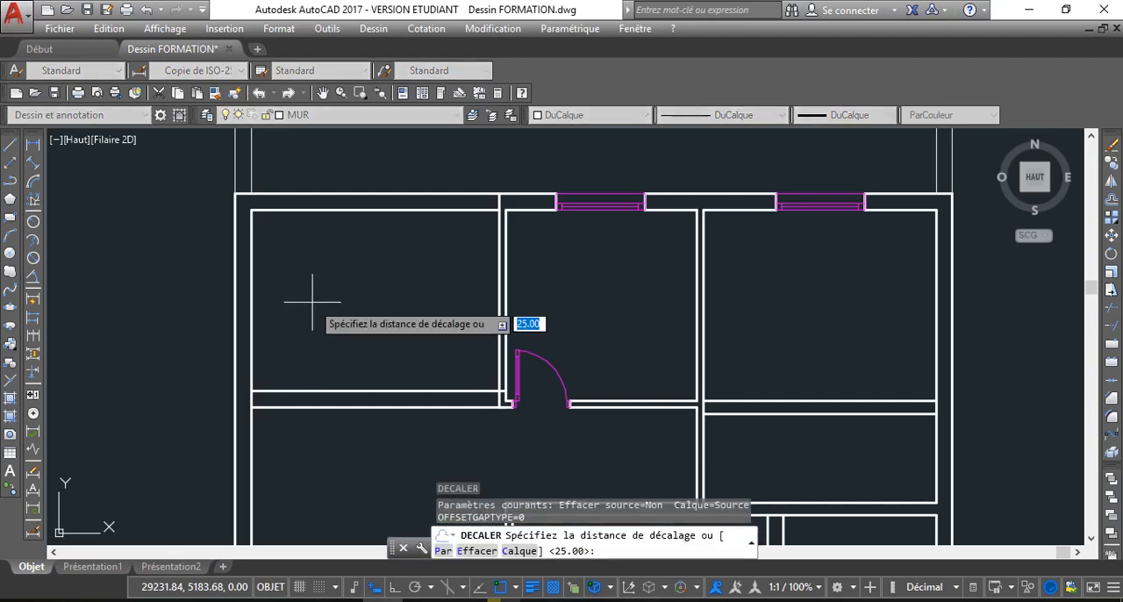
scroll(313, 307, down, 1)
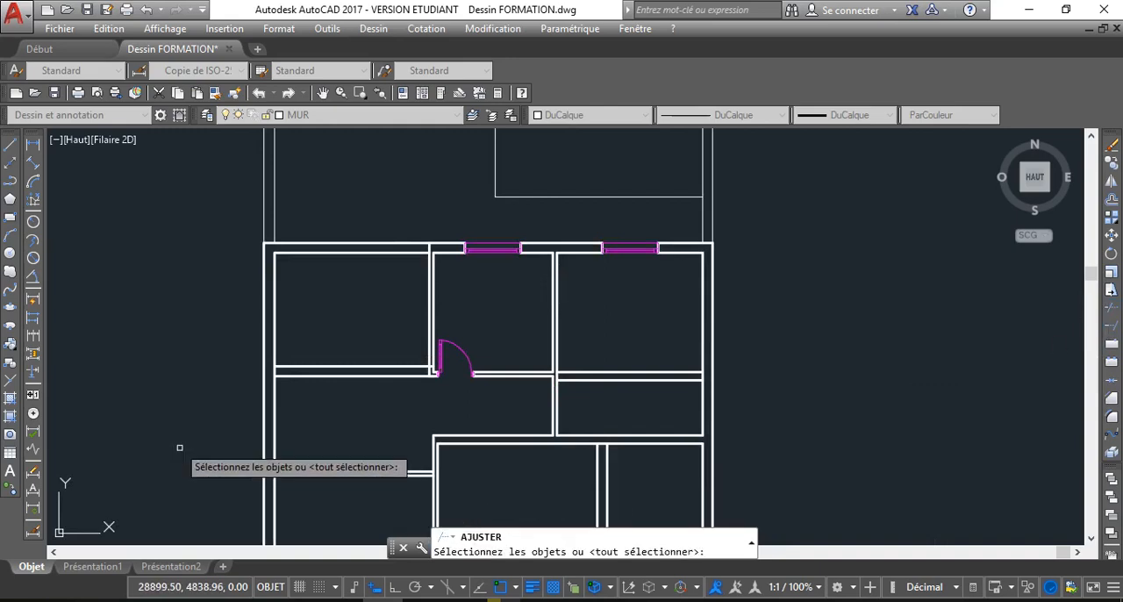
key(Return)
scroll(269, 380, up, 3)
click(298, 356)
click(262, 342)
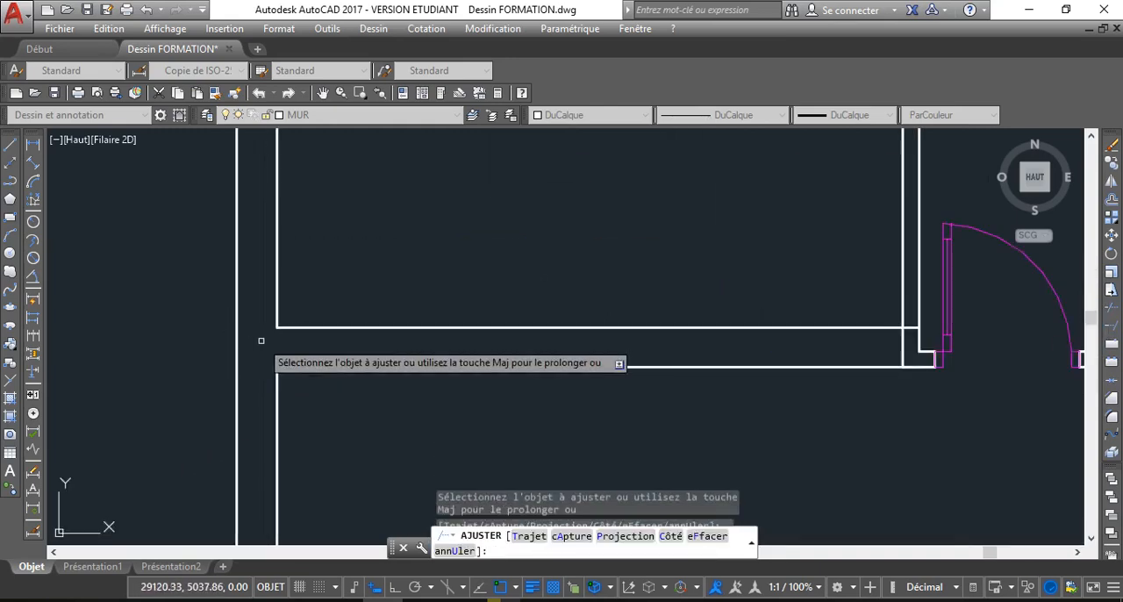
scroll(341, 252, down, 3)
scroll(277, 358, down, 2)
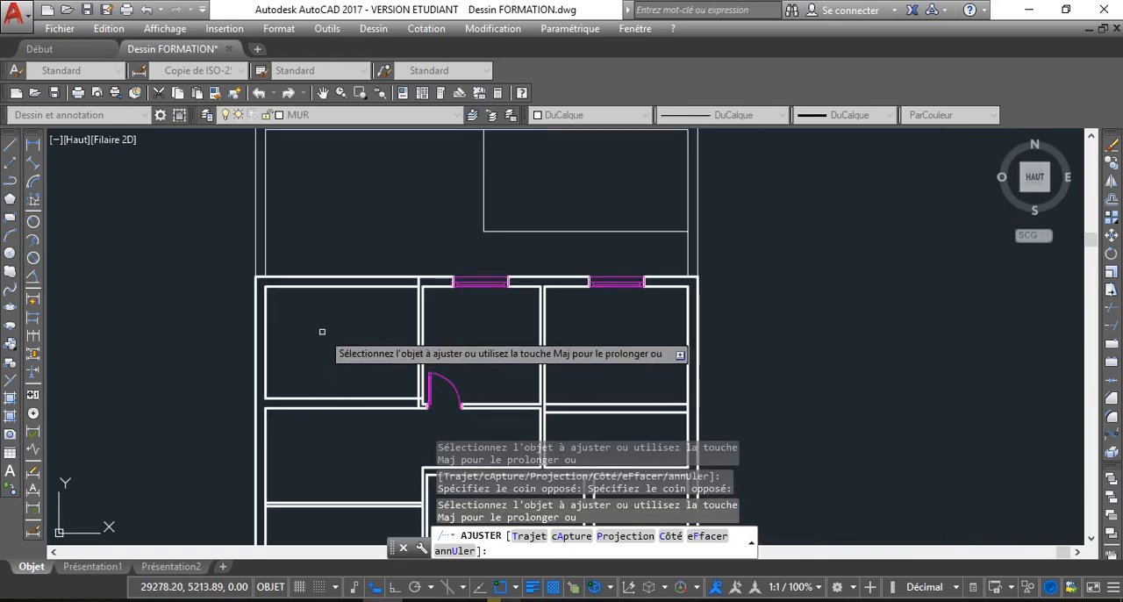
key(Return)
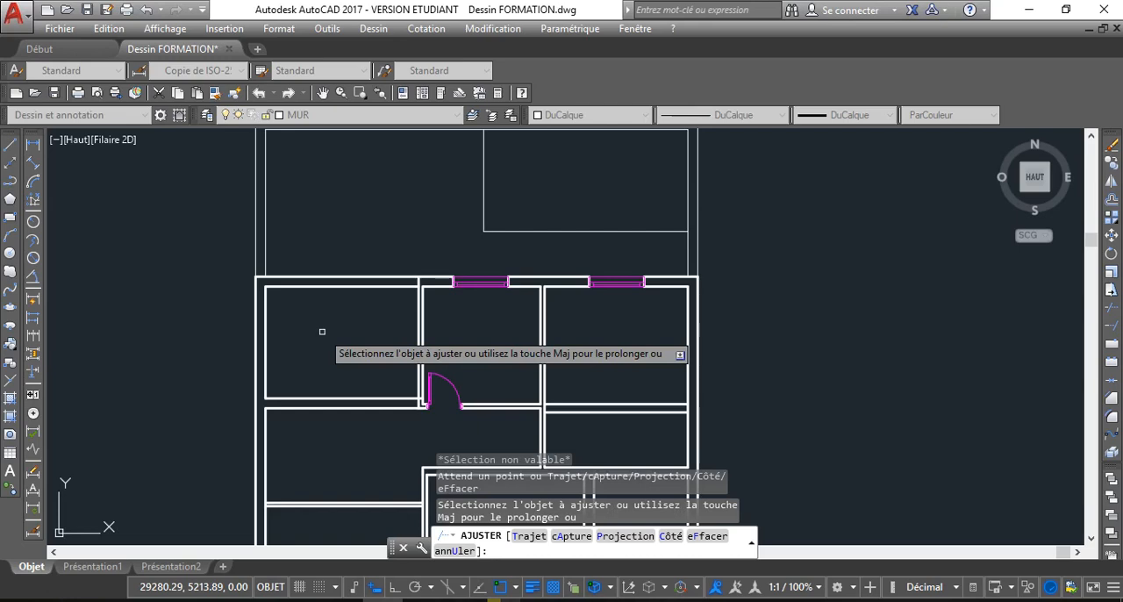
text(400)
key(Return)
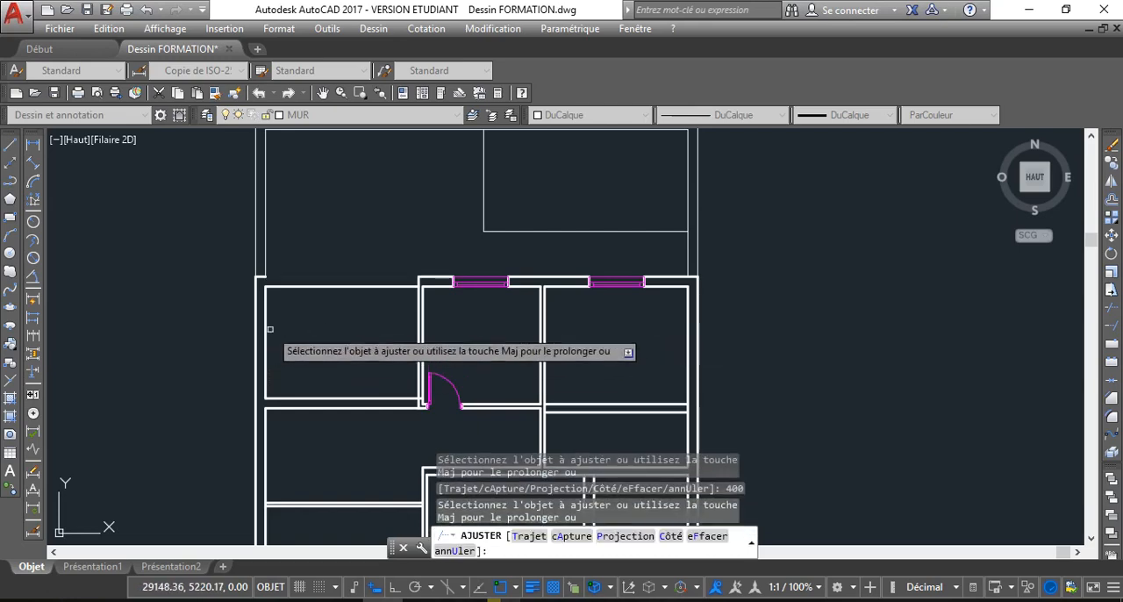
scroll(286, 337, up, 2)
right_click(170, 339)
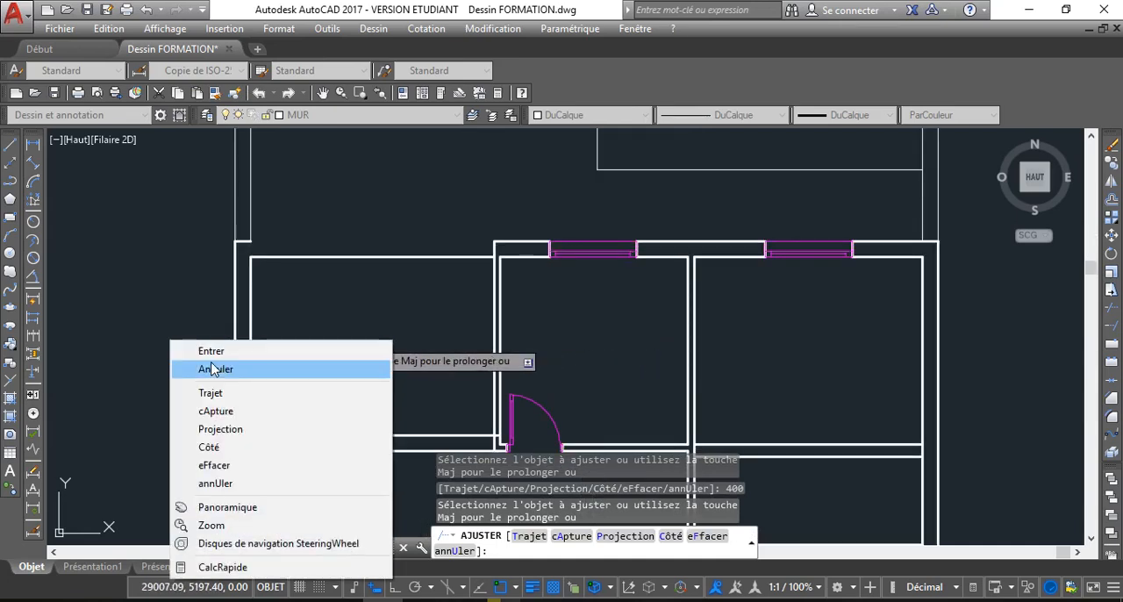
click(207, 366)
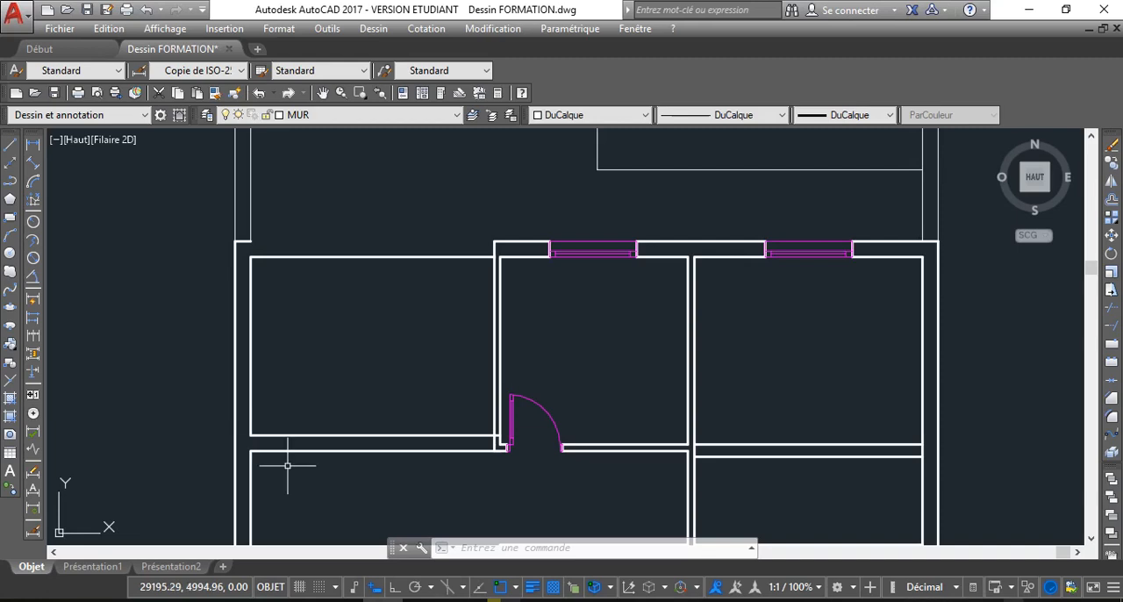
key(super+a)
click(905, 522)
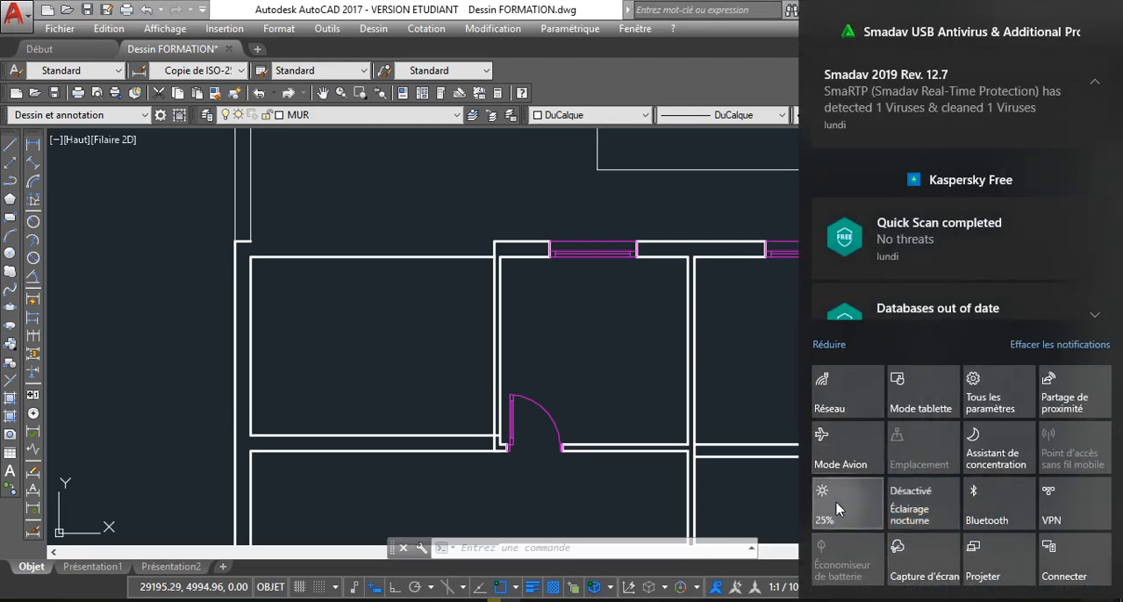
click(838, 520)
click(609, 351)
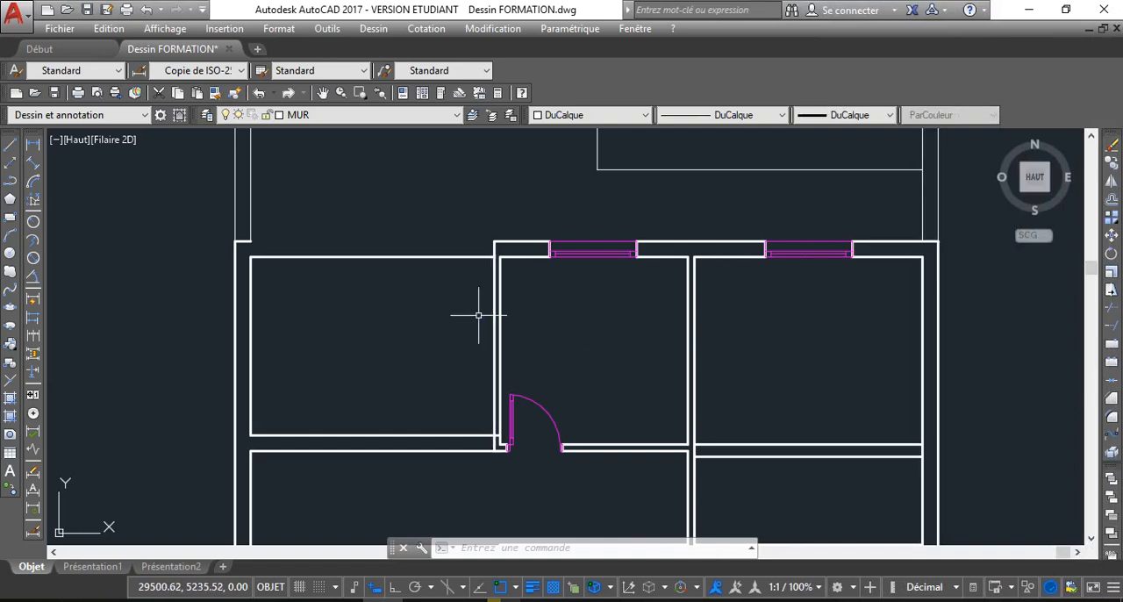
scroll(453, 314, up, 2)
scroll(453, 314, down, 2)
middle_drag(439, 303, 456, 291)
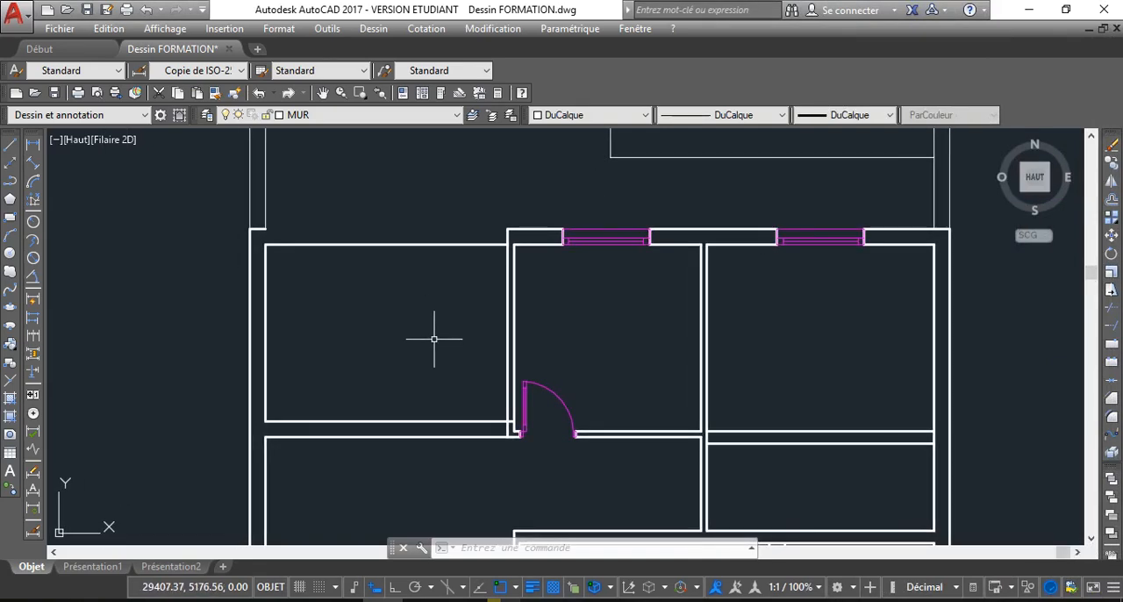
middle_drag(434, 338, 445, 351)
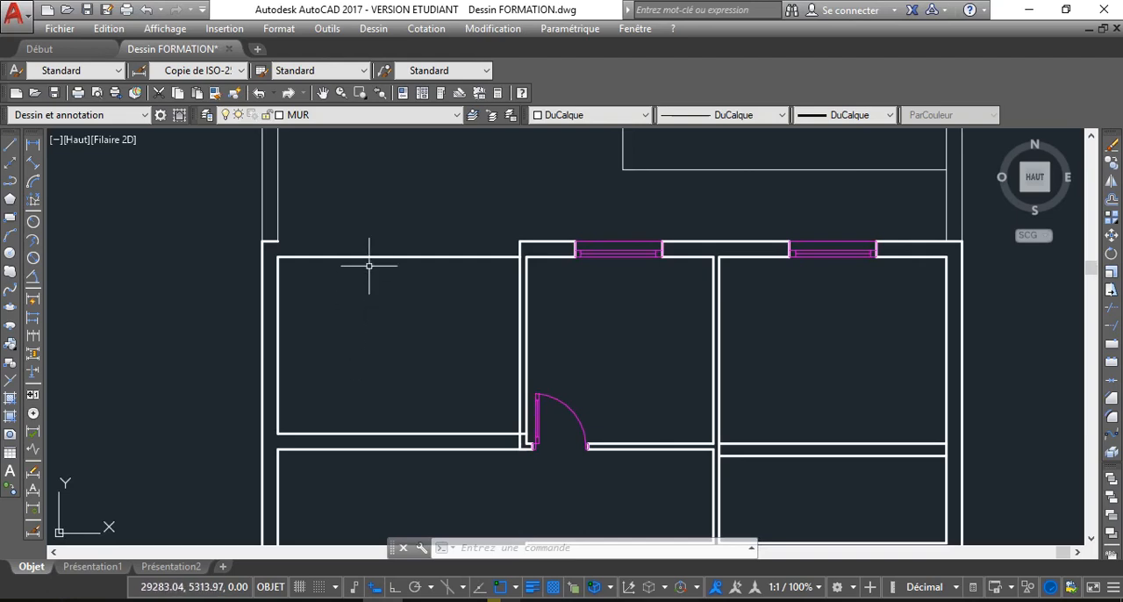
Join the two separated segments of the top wall's outer line across the gap above the upper left room
mouse_move(369, 265)
middle_down()
mouse_move(374, 301)
mouse_move(362, 309)
middle_up()
click(258, 256)
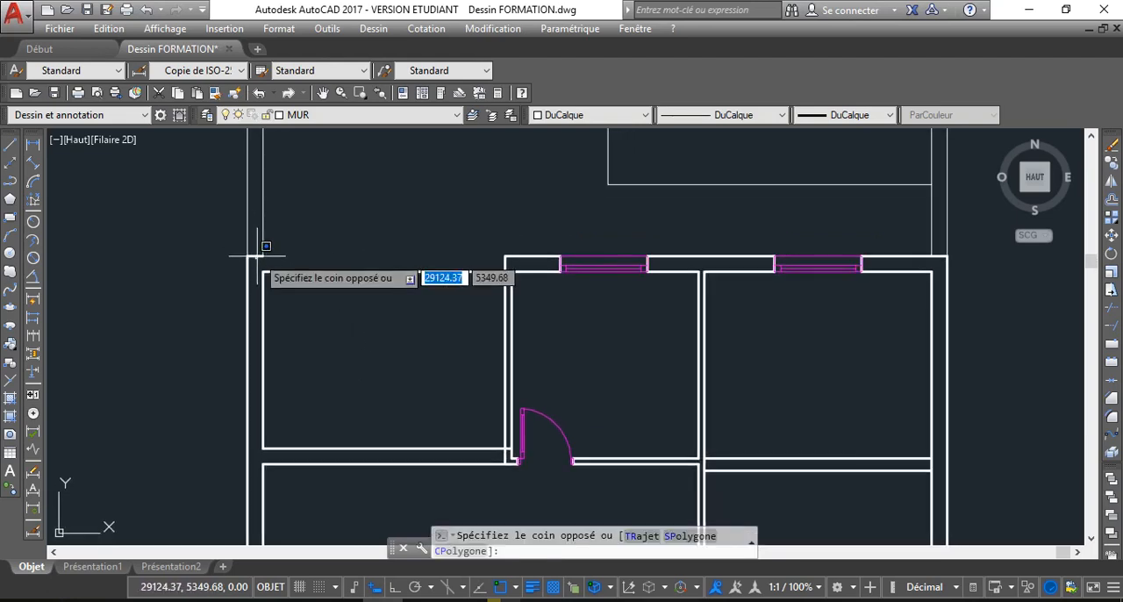
click(254, 257)
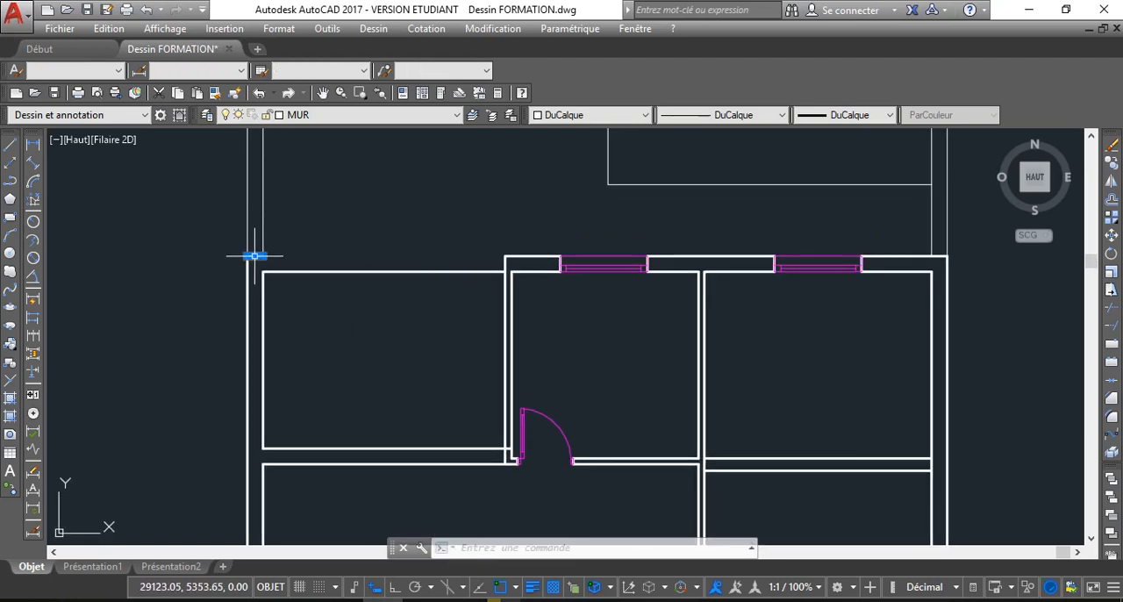
click(501, 270)
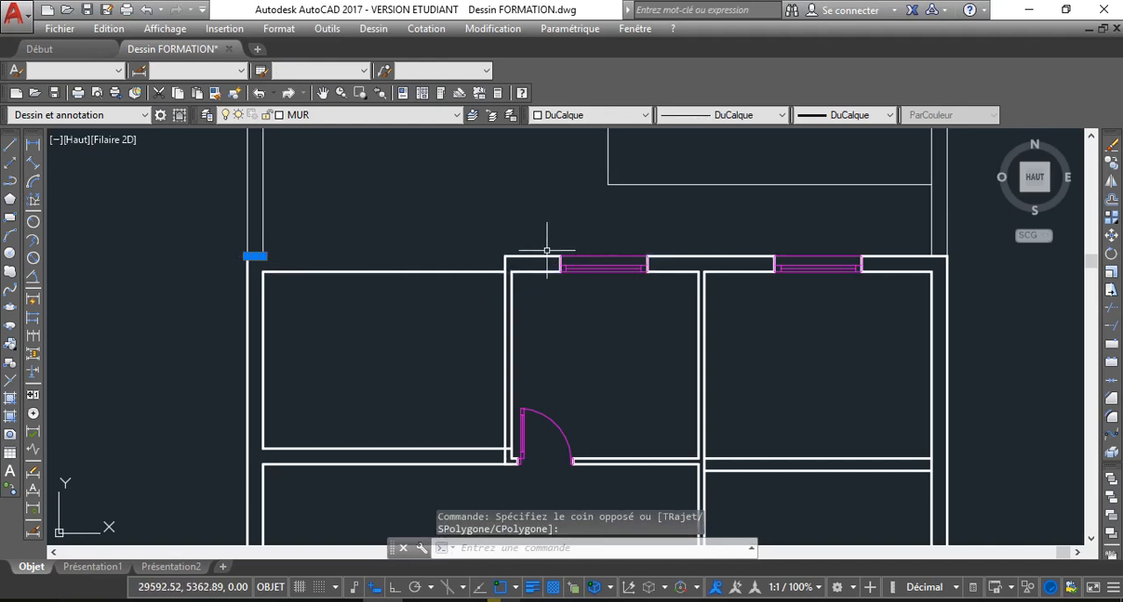
click(539, 256)
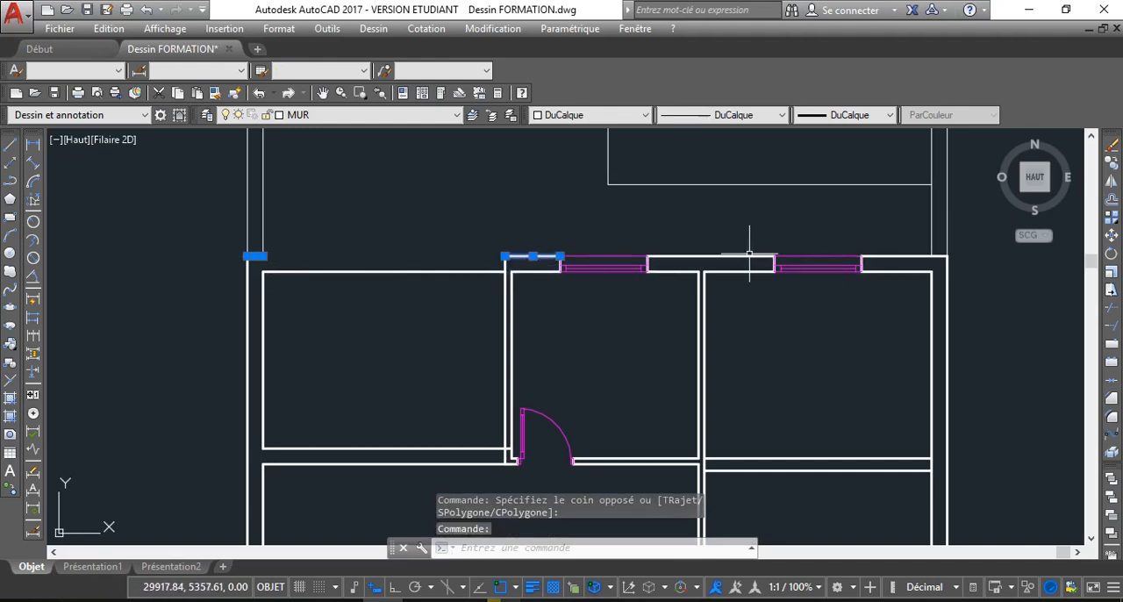
click(1112, 377)
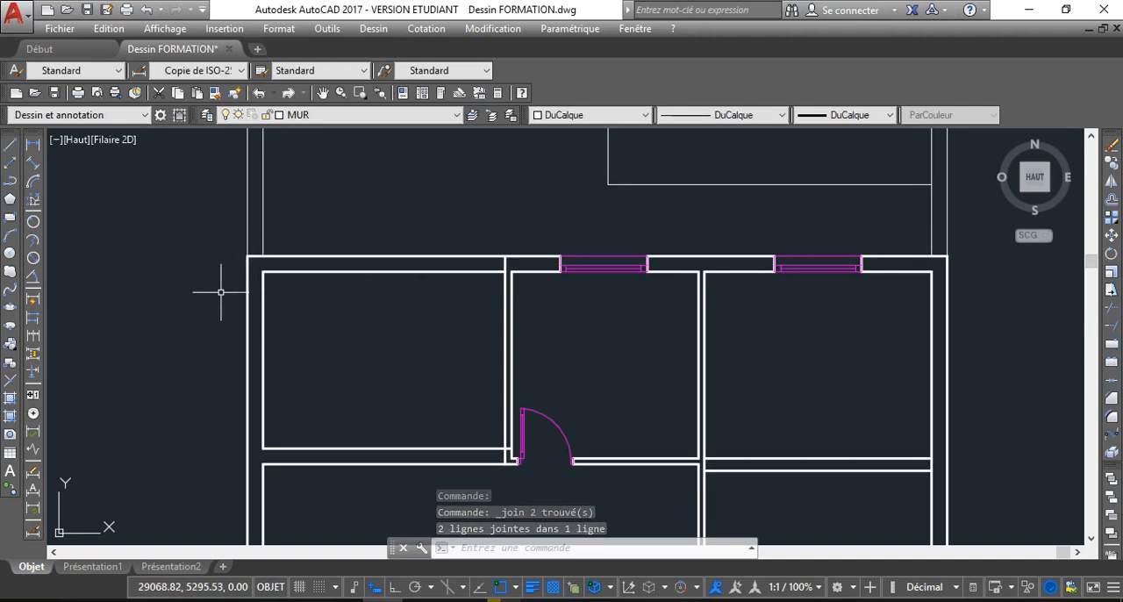
Offset the left wall's outer line inward by 400 to mark the new position of the upper left room's partition
text(dc)
key(Return)
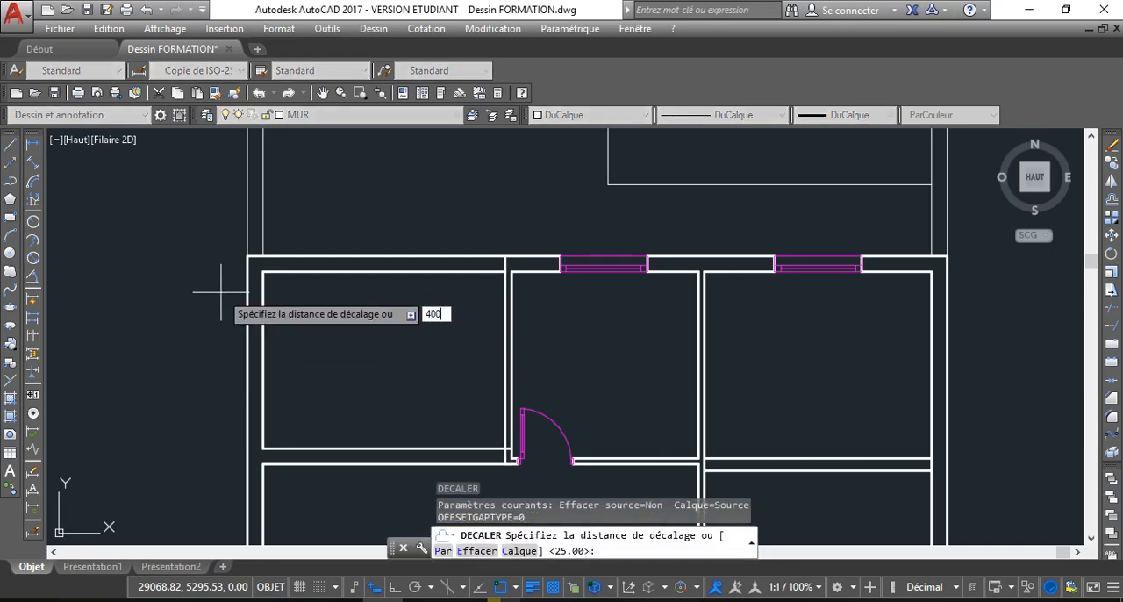
key(Return)
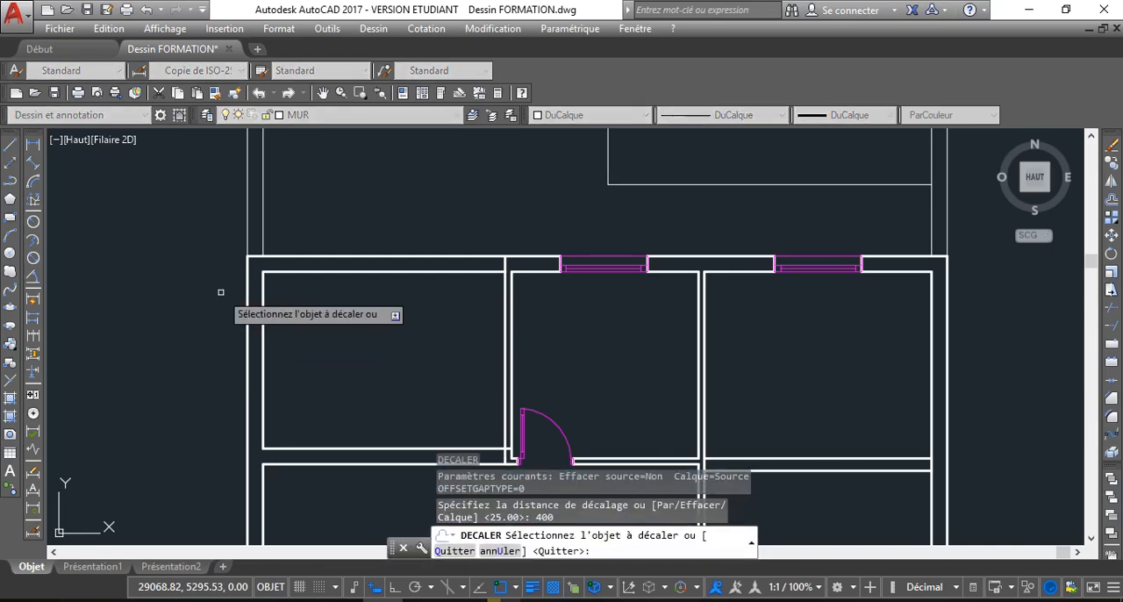
click(244, 334)
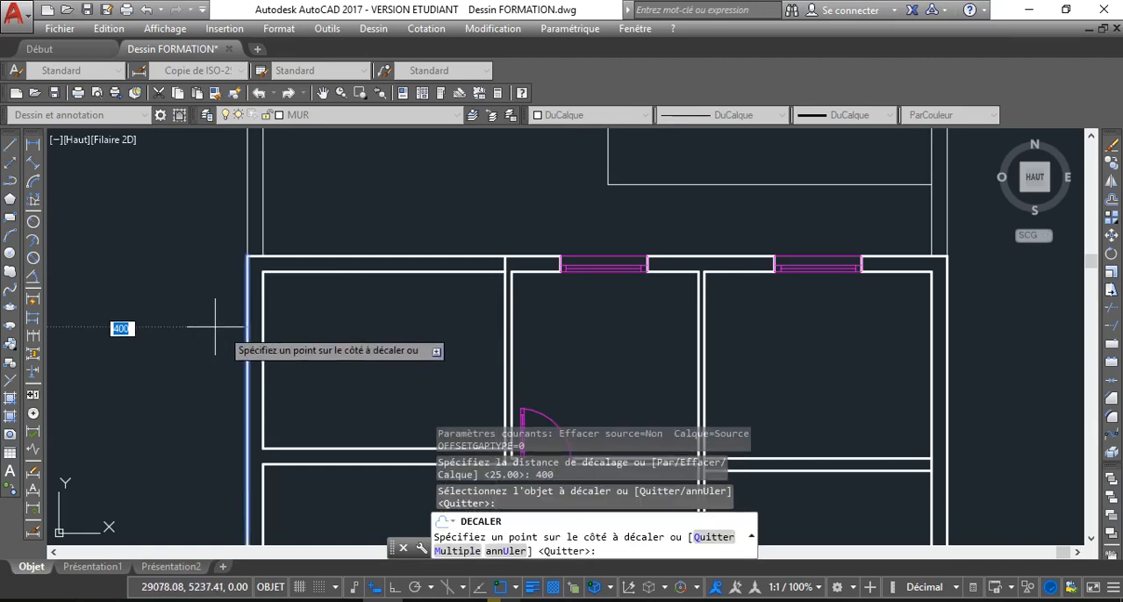
click(402, 334)
middle_drag(490, 340, 421, 265)
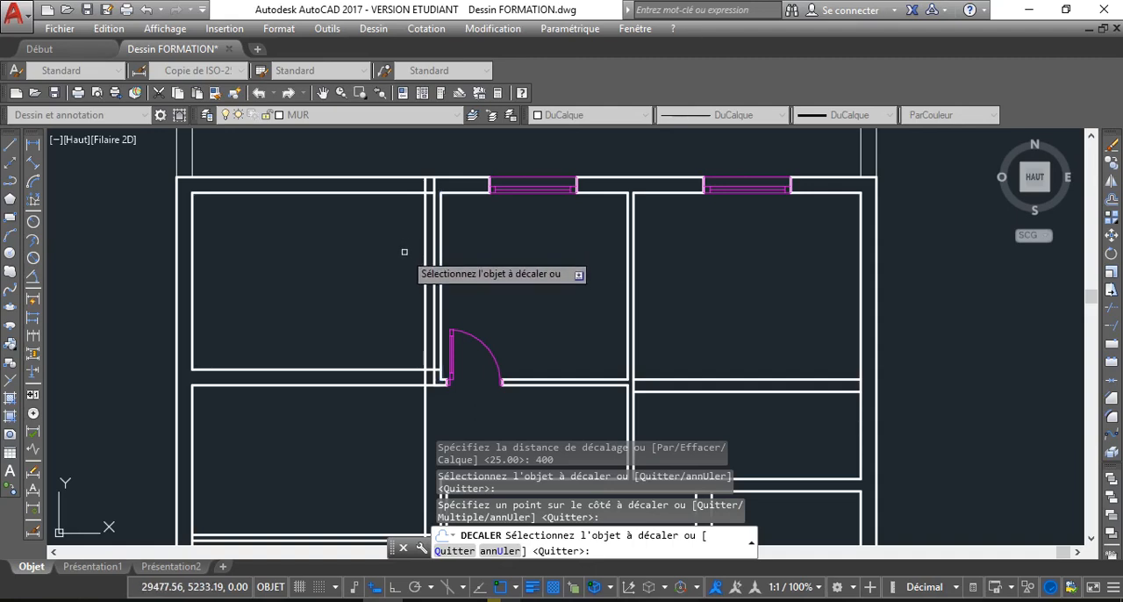
key(Return)
key(Return)
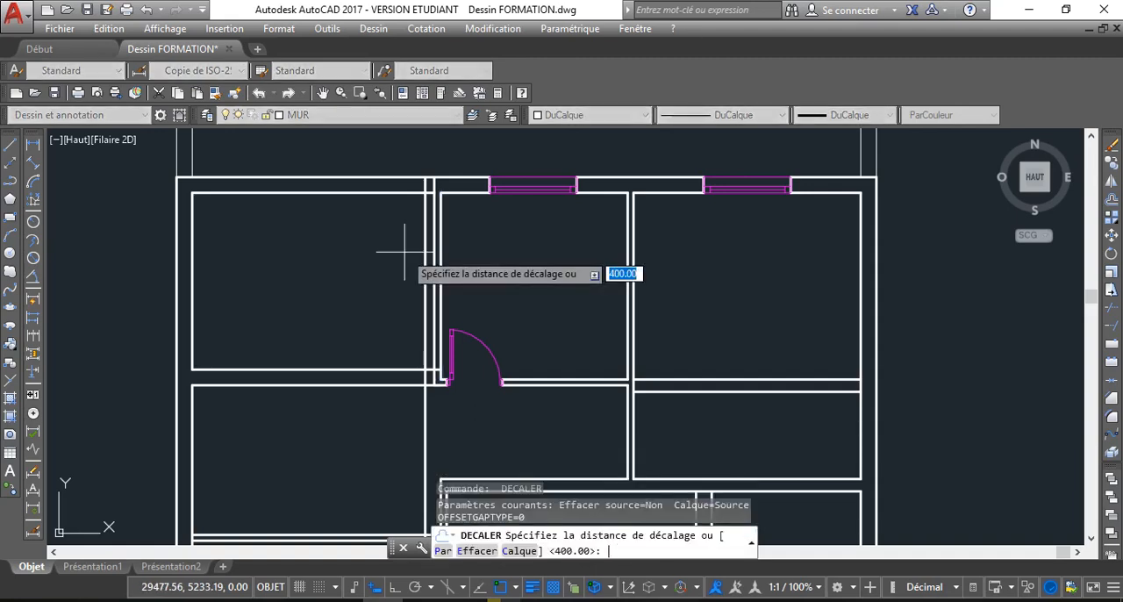
text(25)
key(Return)
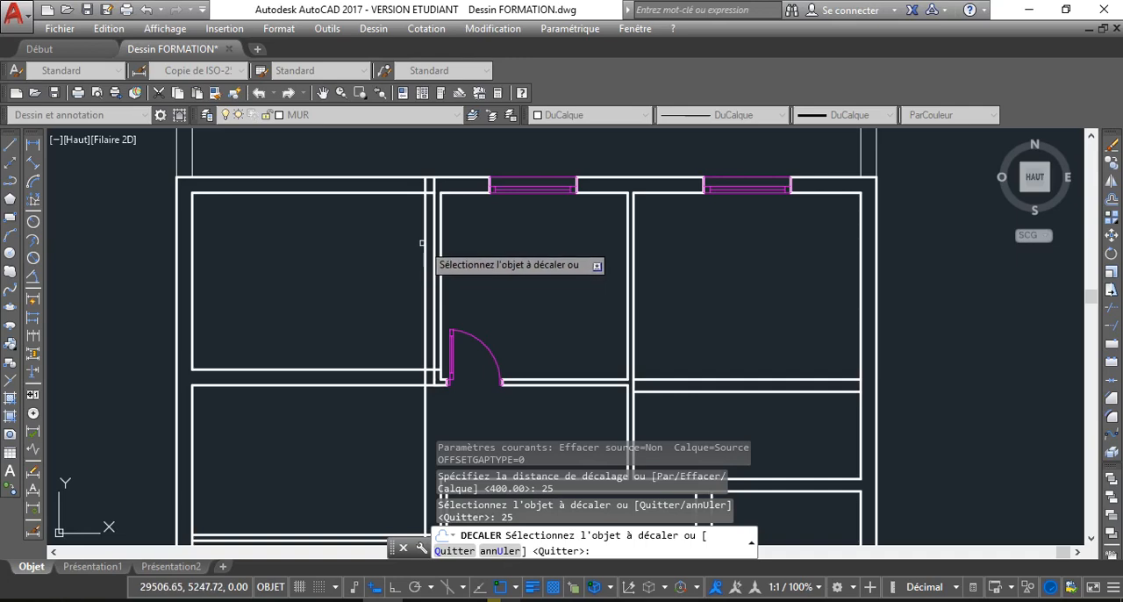
click(425, 239)
scroll(451, 240, up, 2)
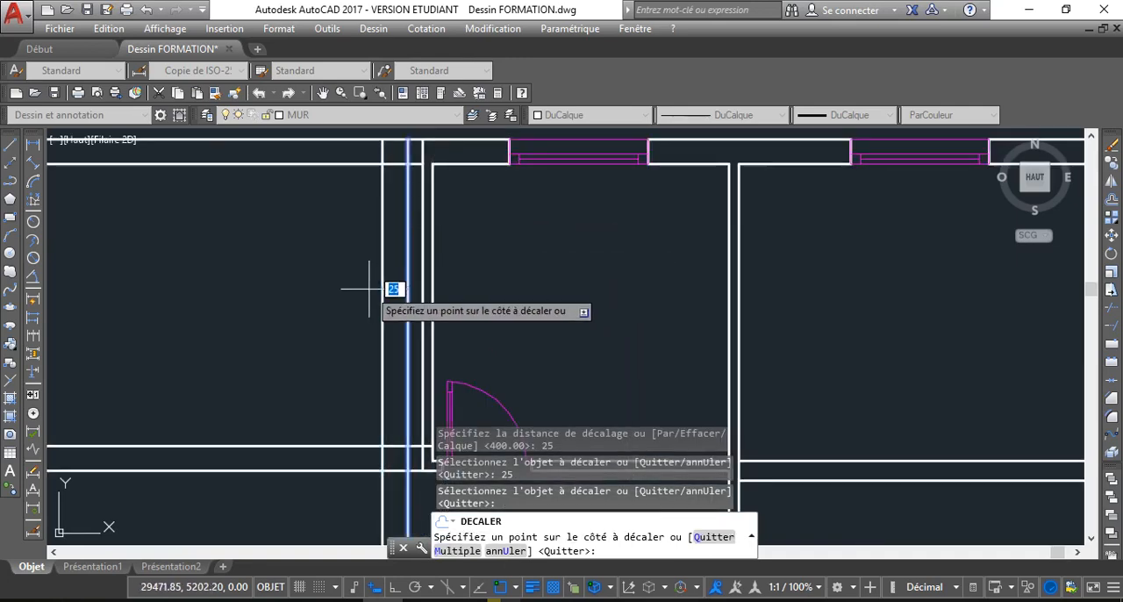
key(Escape)
scroll(408, 272, down, 2)
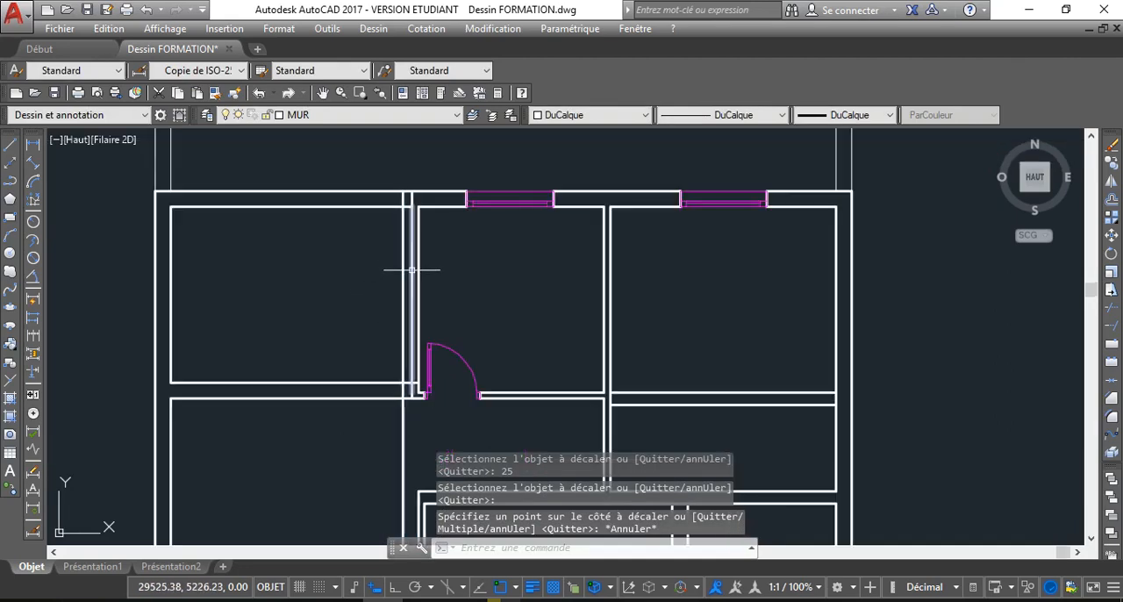
Erase the old partition line beside the upper left room and its leftover stubs in the bottom and top walls
click(411, 271)
key(Delete)
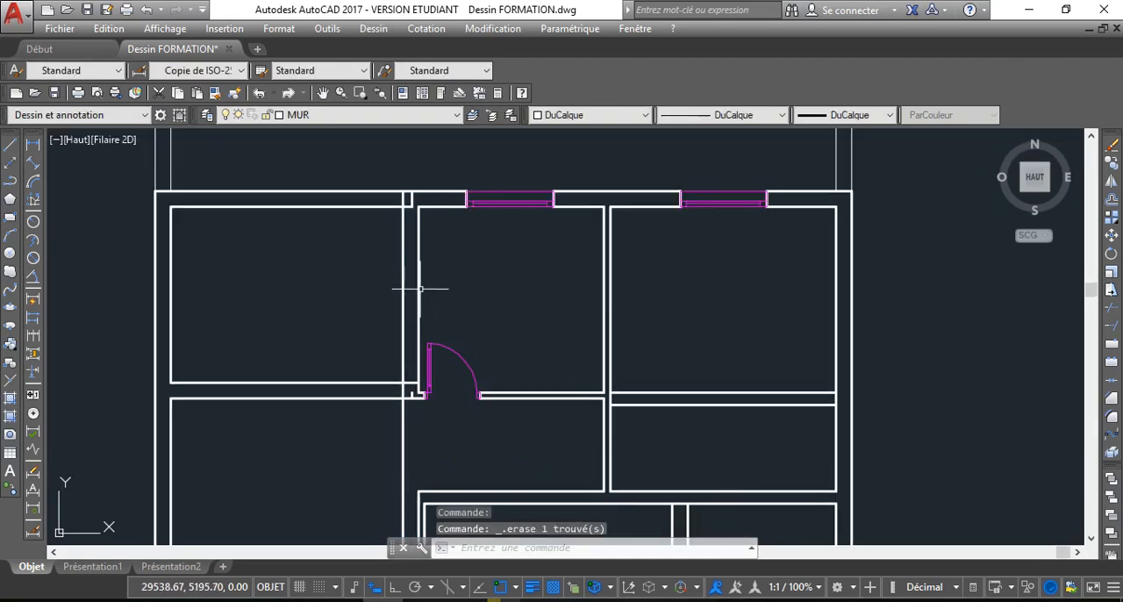
scroll(409, 389, up, 3)
click(408, 408)
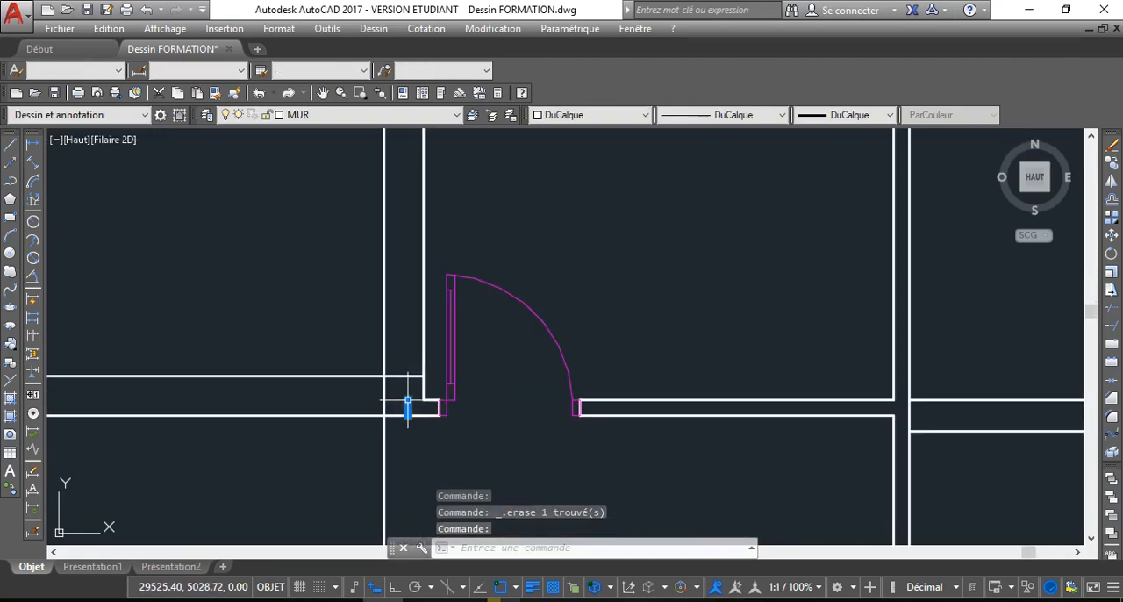
key(Delete)
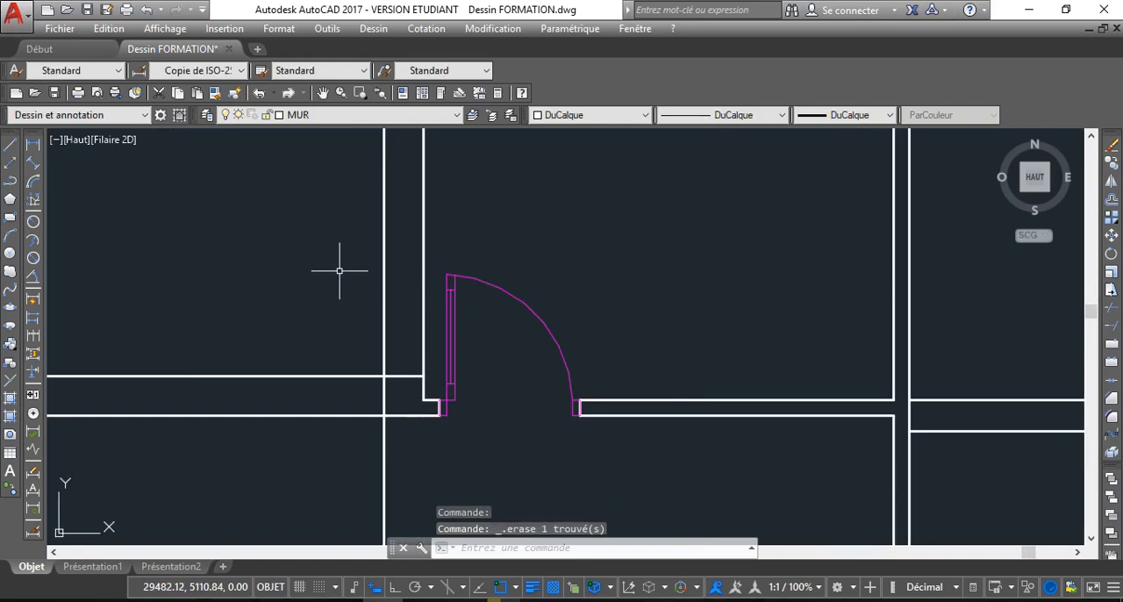
scroll(406, 277, down, 4)
scroll(400, 307, up, 5)
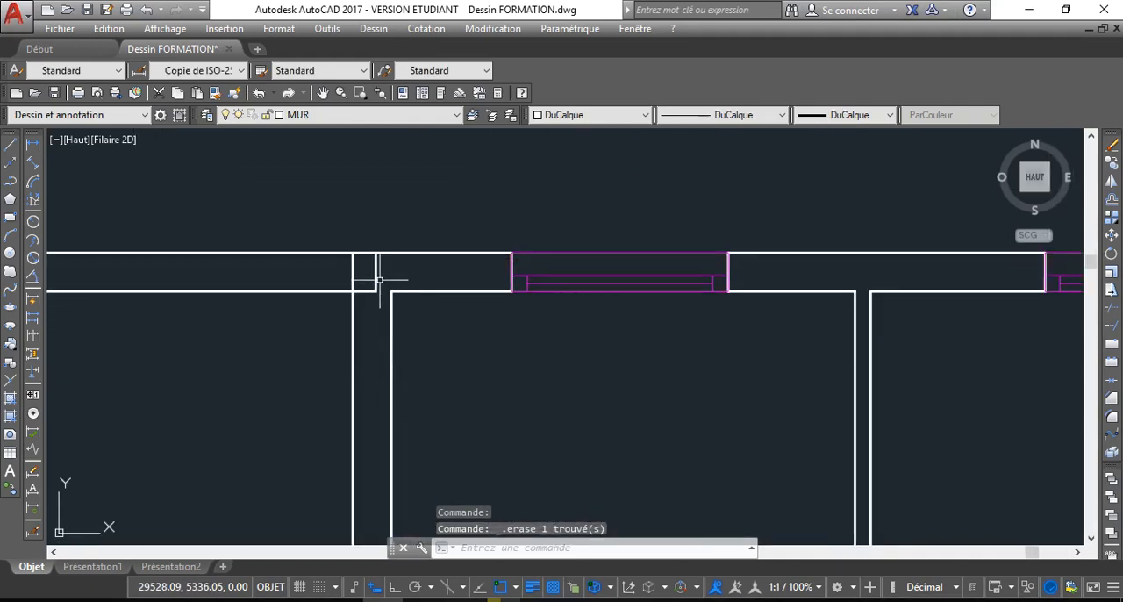
click(375, 288)
key(Delete)
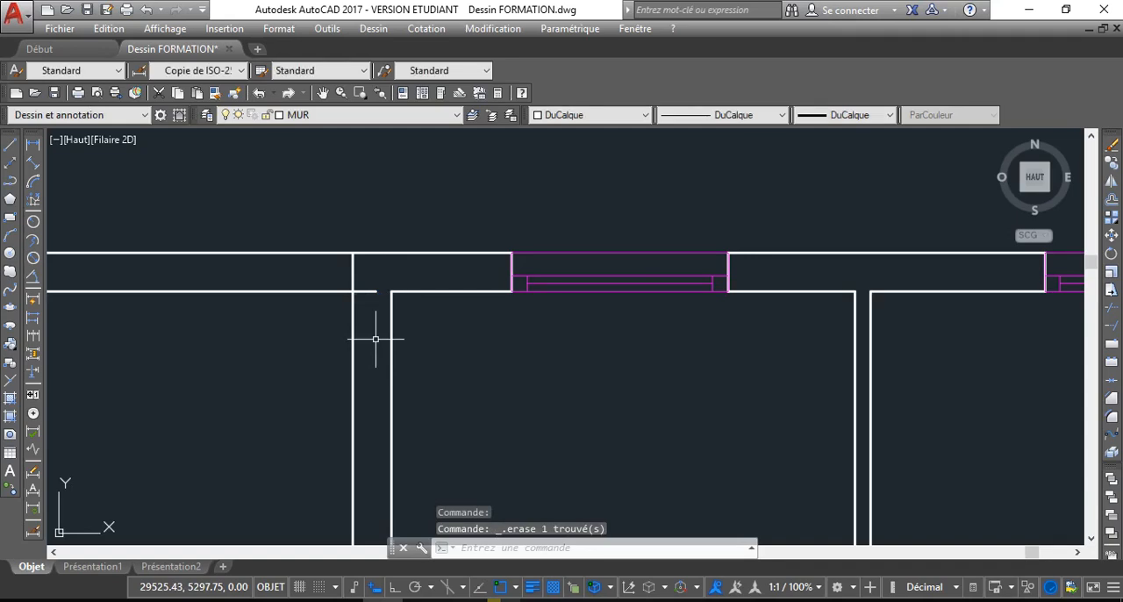
Trim the upper left room's top and bottom wall lines at the new partition line, and cut that partition line between the bottom wall's two lines
scroll(387, 300, up, 2)
scroll(369, 293, down, 2)
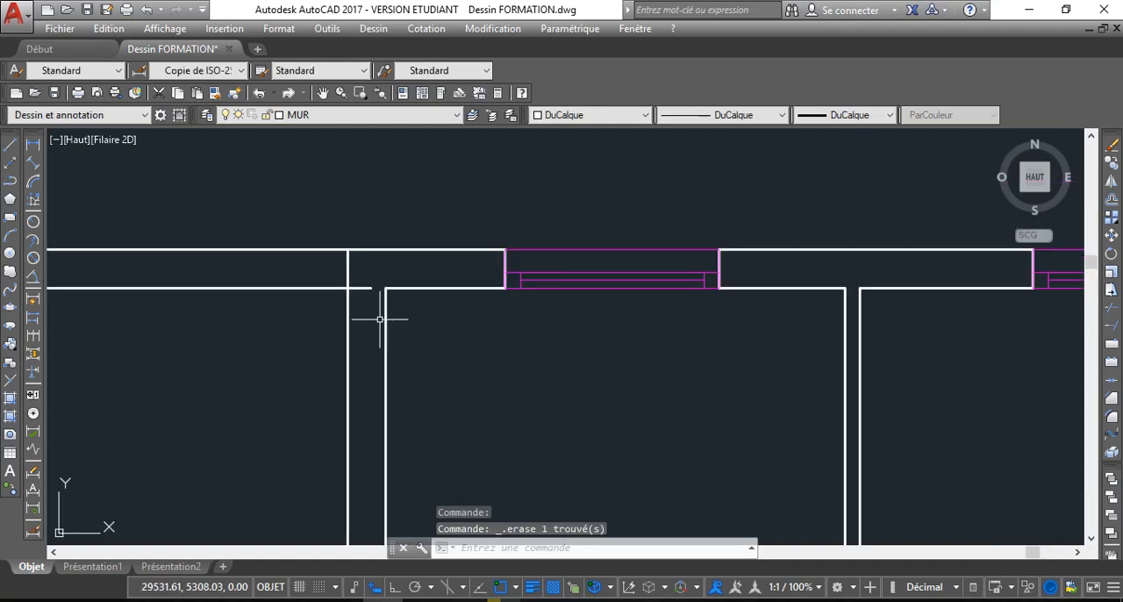
middle_drag(384, 318, 390, 287)
scroll(395, 291, down, 5)
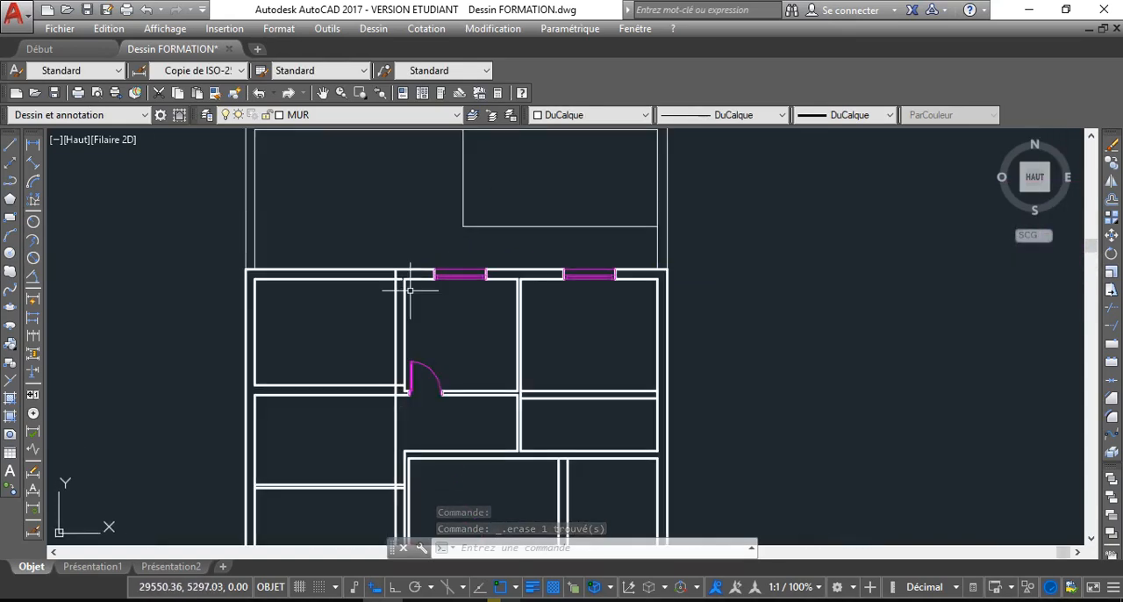
scroll(416, 287, up, 2)
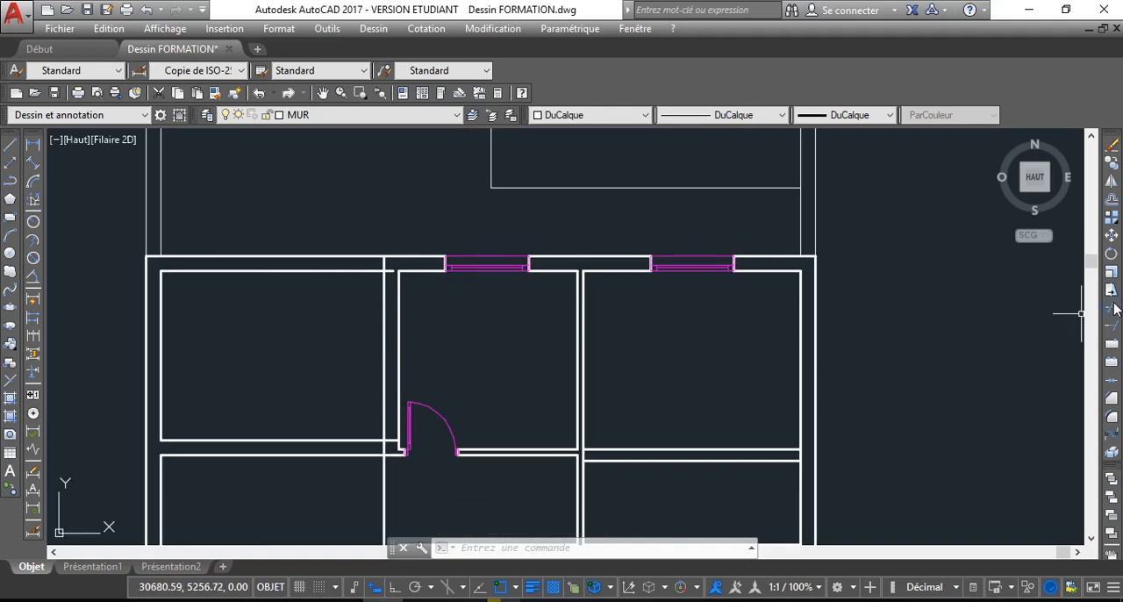
click(1111, 307)
scroll(392, 268, up, 4)
key(Return)
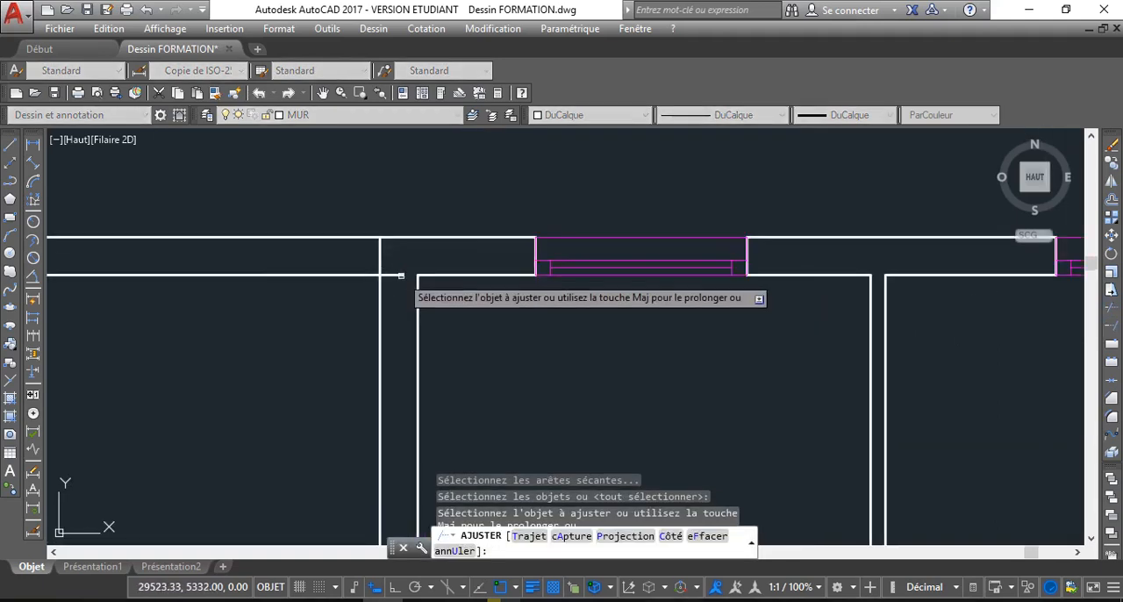
scroll(401, 377, down, 4)
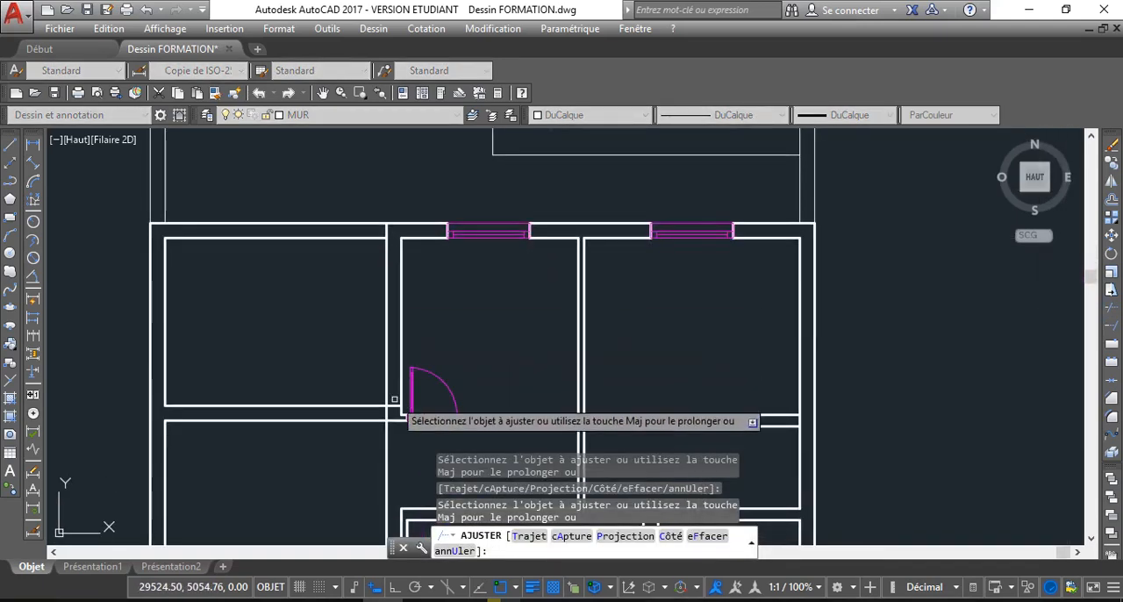
middle_drag(396, 402, 390, 362)
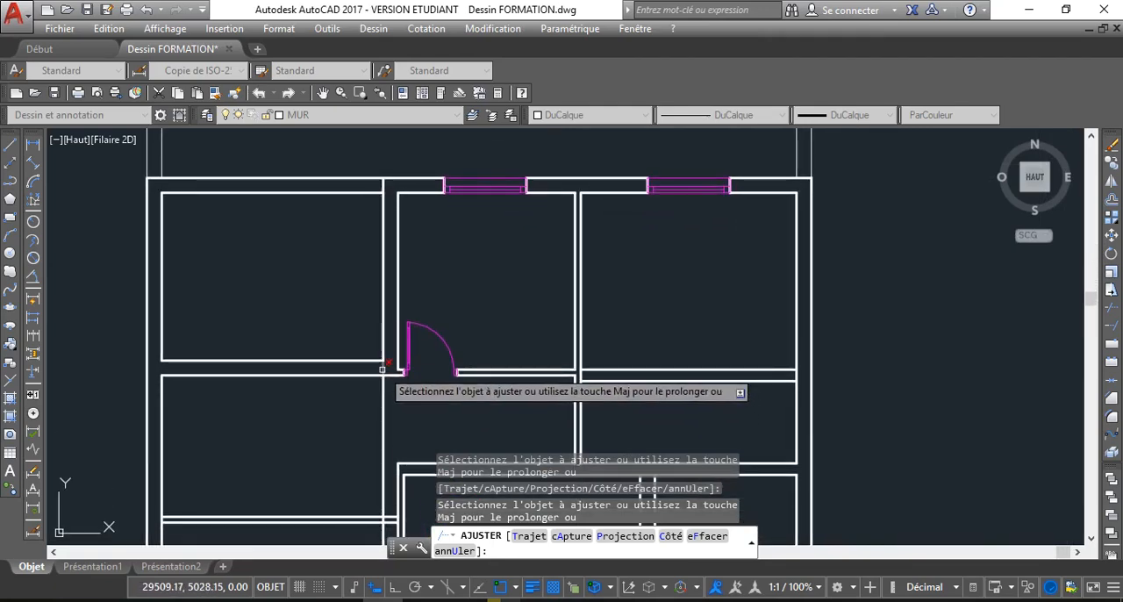
scroll(389, 362, up, 4)
scroll(331, 325, down, 6)
scroll(291, 307, up, 2)
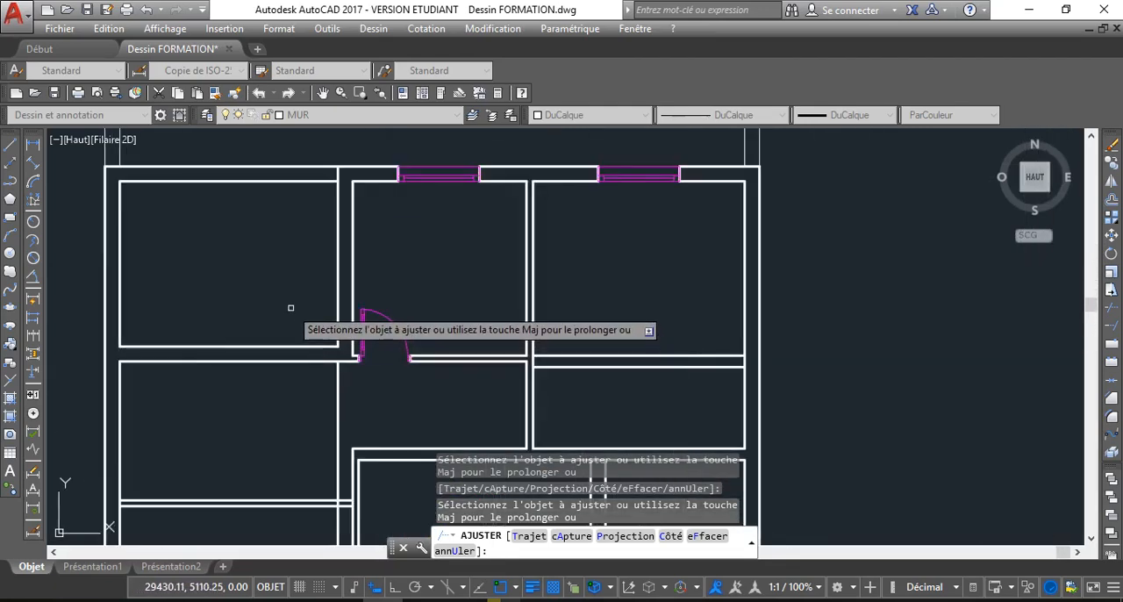
right_click(279, 295)
click(311, 323)
Erase the remaining part of the new partition line that runs down through the two lower left rooms
scroll(248, 253, down, 2)
scroll(275, 253, down, 2)
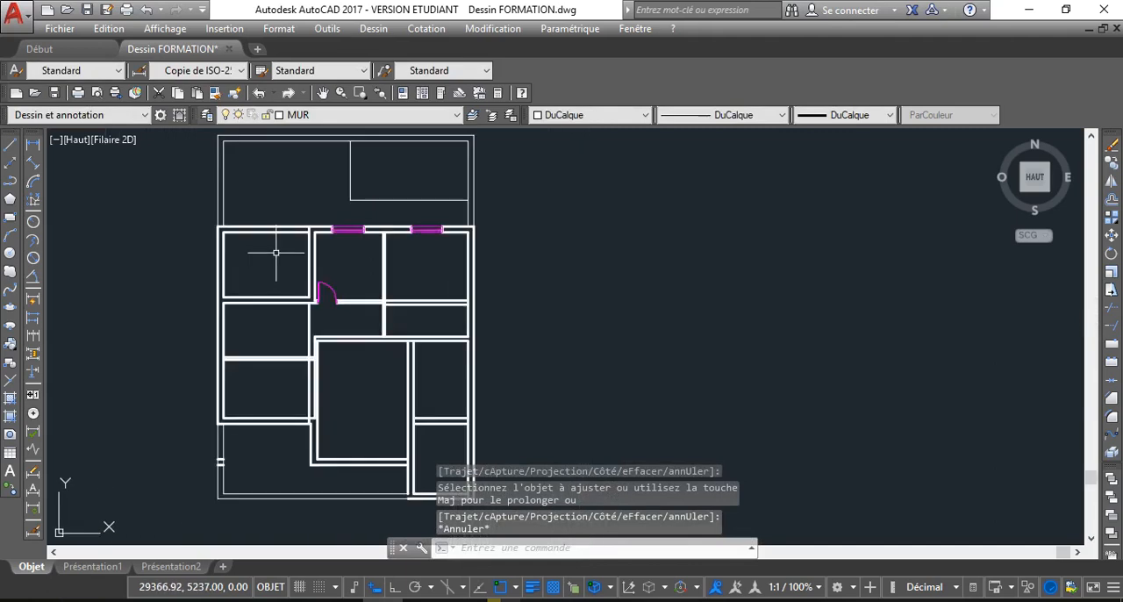
middle_drag(275, 252, 309, 224)
scroll(285, 236, up, 4)
middle_drag(338, 345, 326, 268)
middle_drag(422, 347, 385, 284)
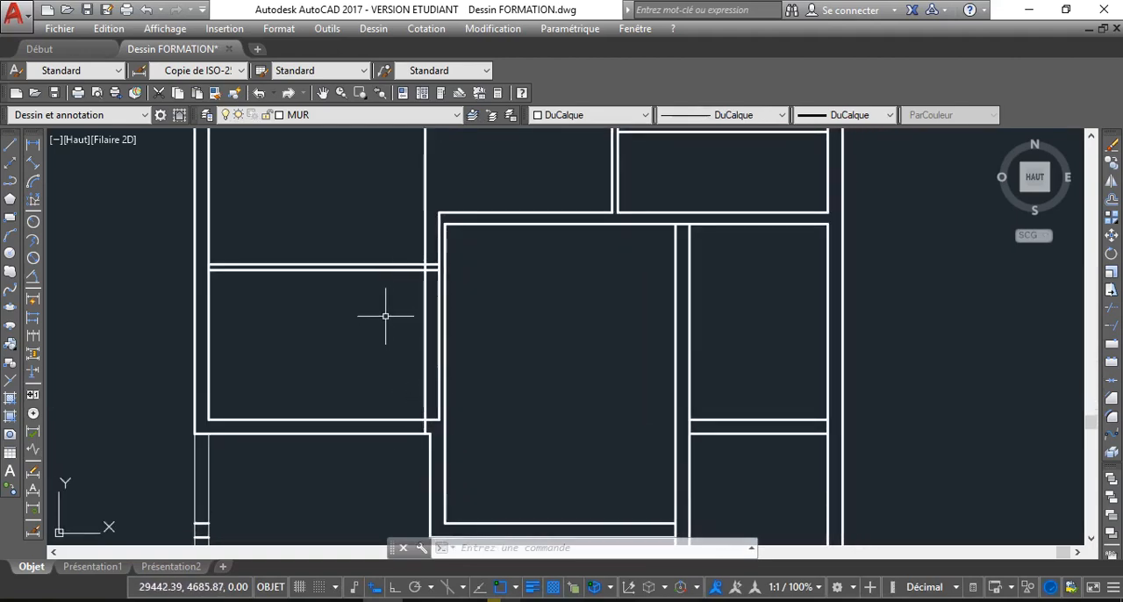
scroll(387, 352, down, 2)
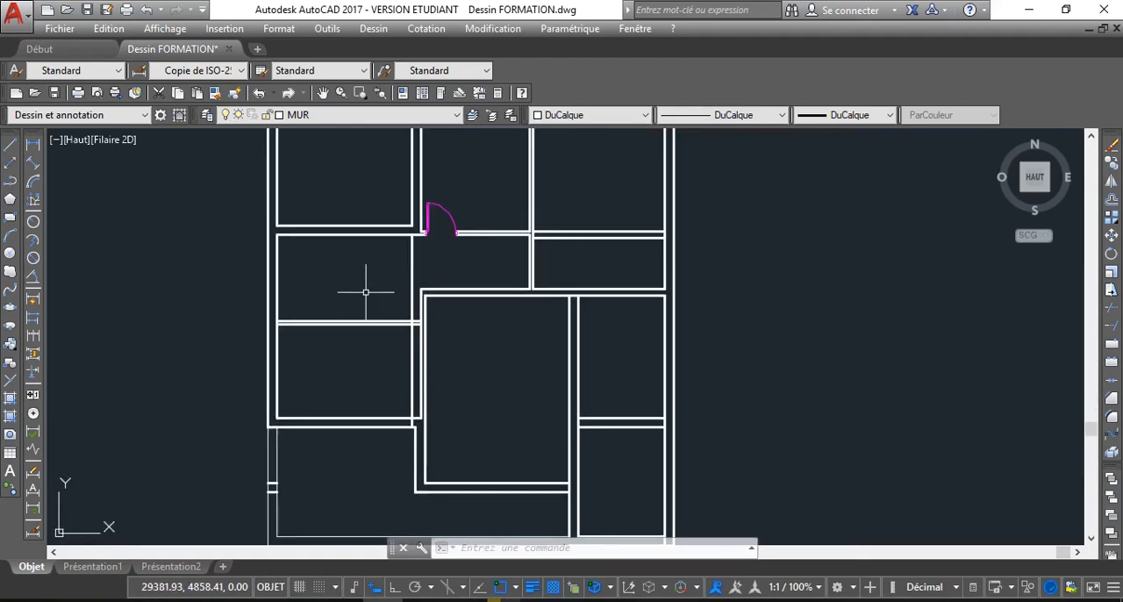
click(413, 263)
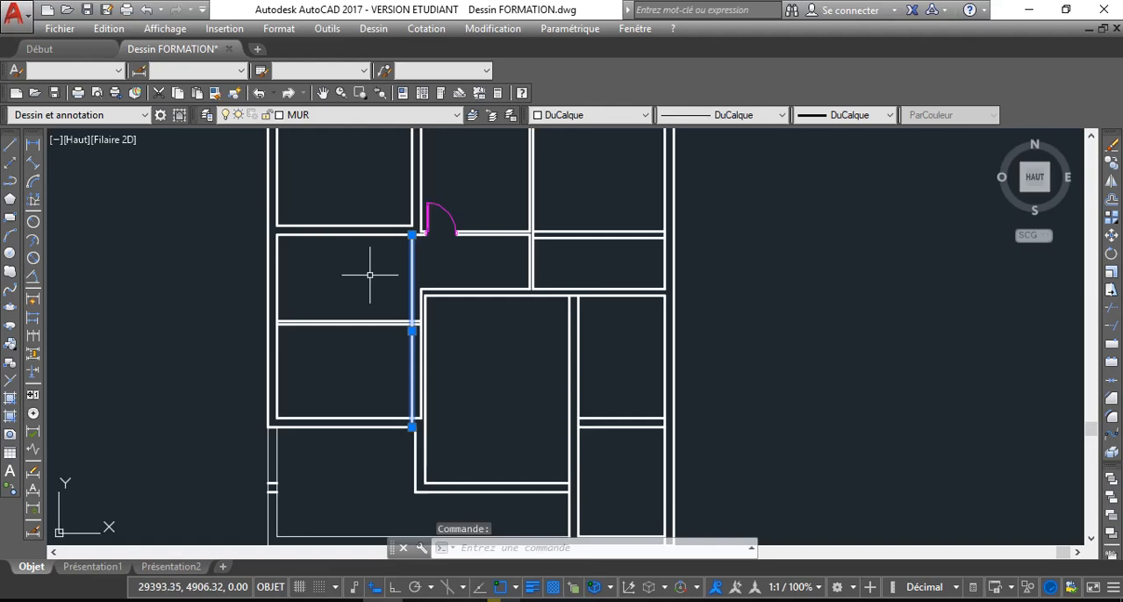
key(Delete)
Trim the left wall's inner line between the two lines of the partition separating the middle and lower left rooms
scroll(356, 279, up, 1)
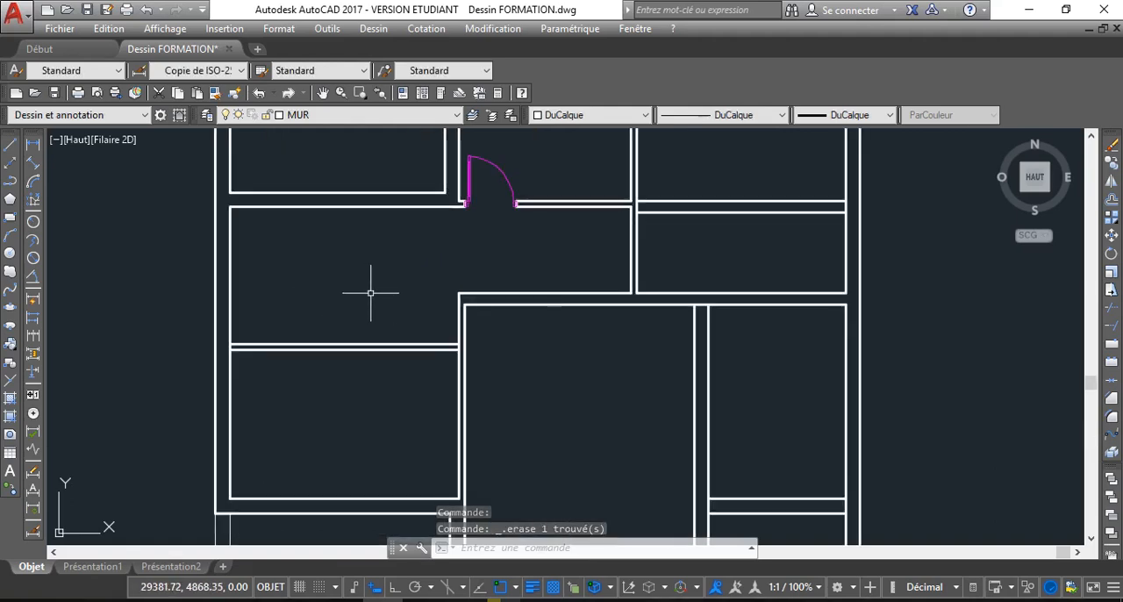
key(Return)
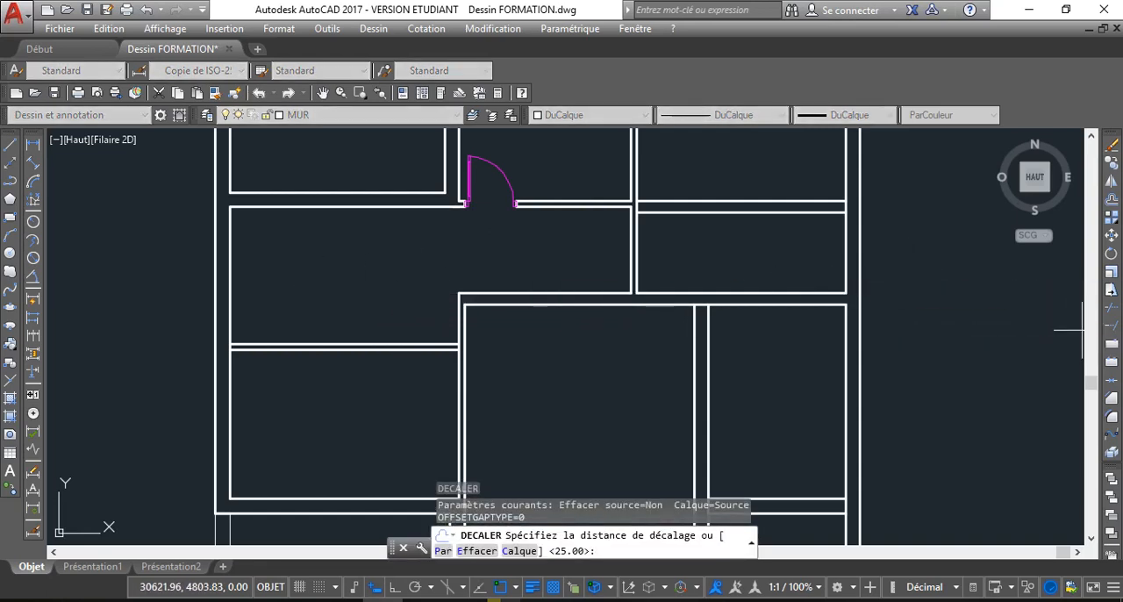
click(1113, 309)
key(Return)
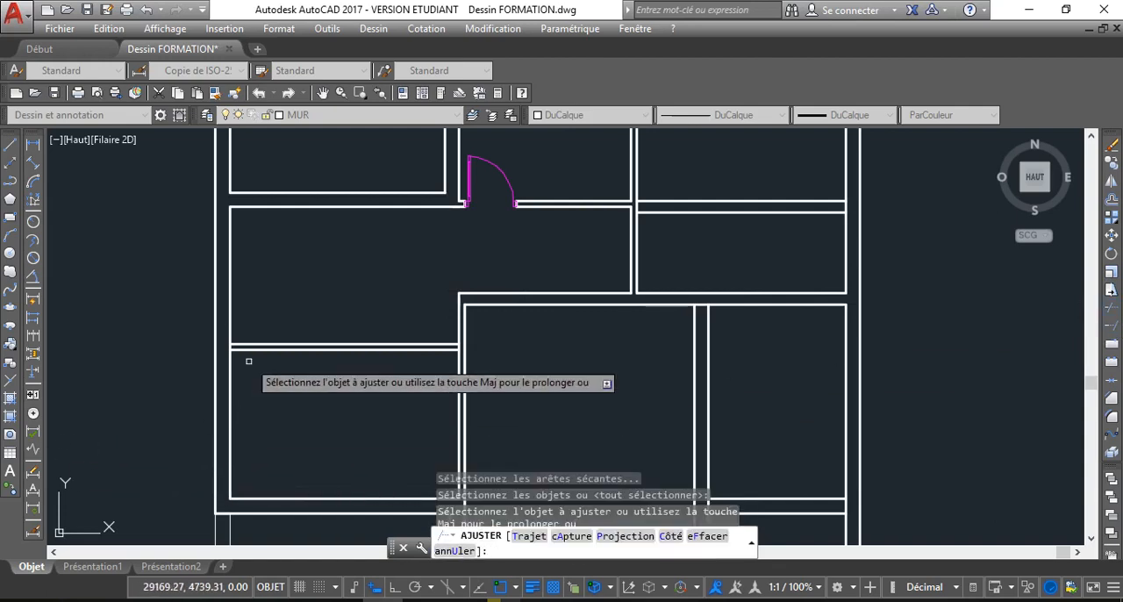
scroll(195, 333, up, 5)
click(189, 327)
click(201, 253)
scroll(308, 251, down, 4)
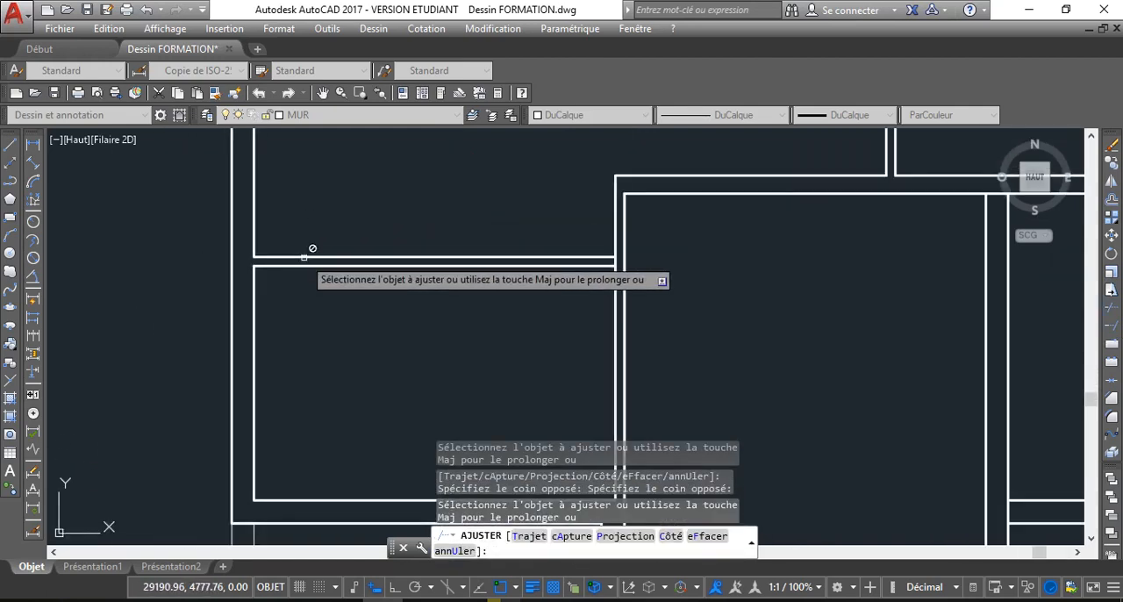
key(Escape)
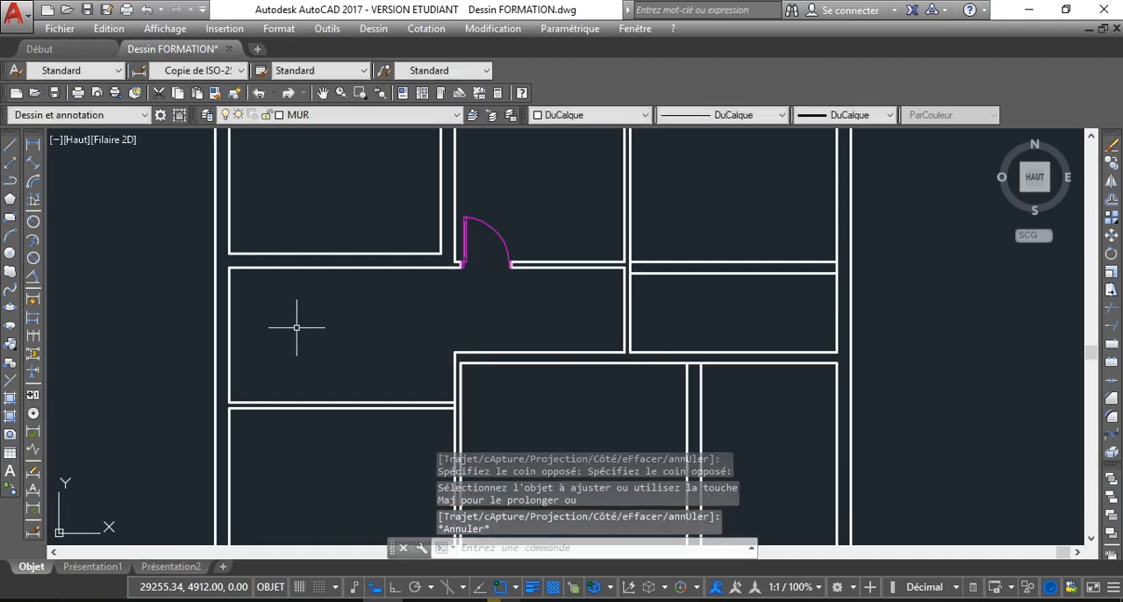
Offset the middle left room's left inner wall line by 290 into the room to create a new partition line
text(DC)
key(Return)
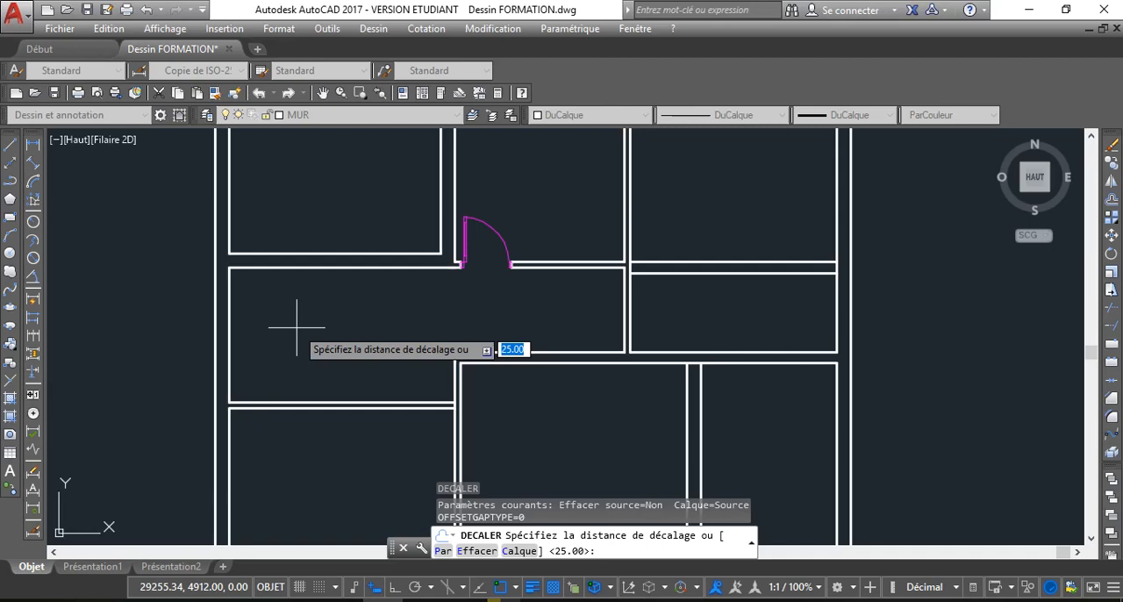
key(Return)
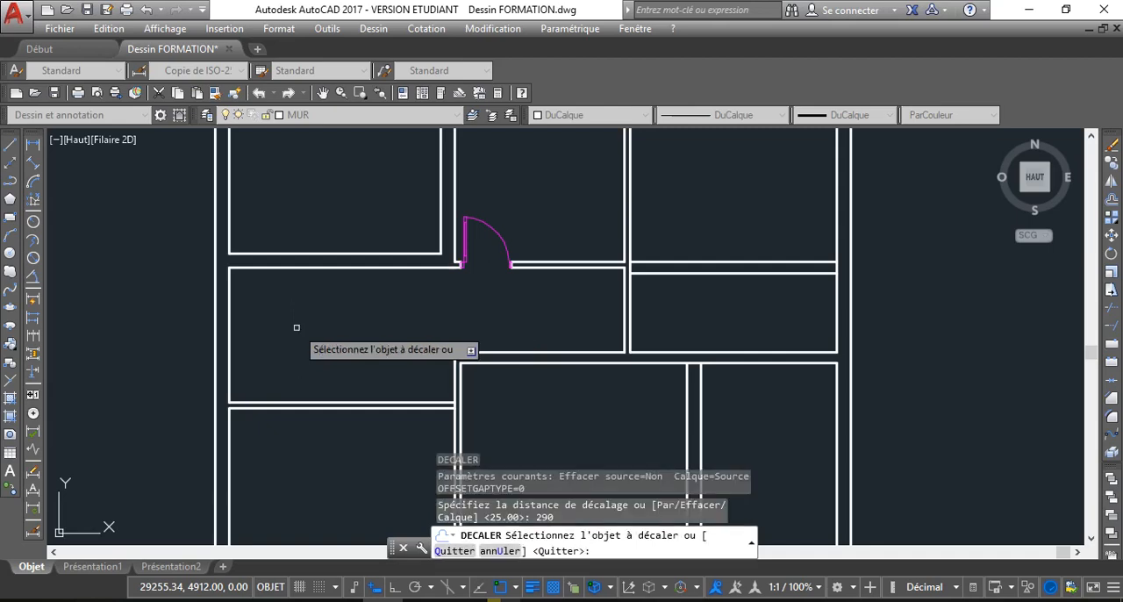
click(224, 346)
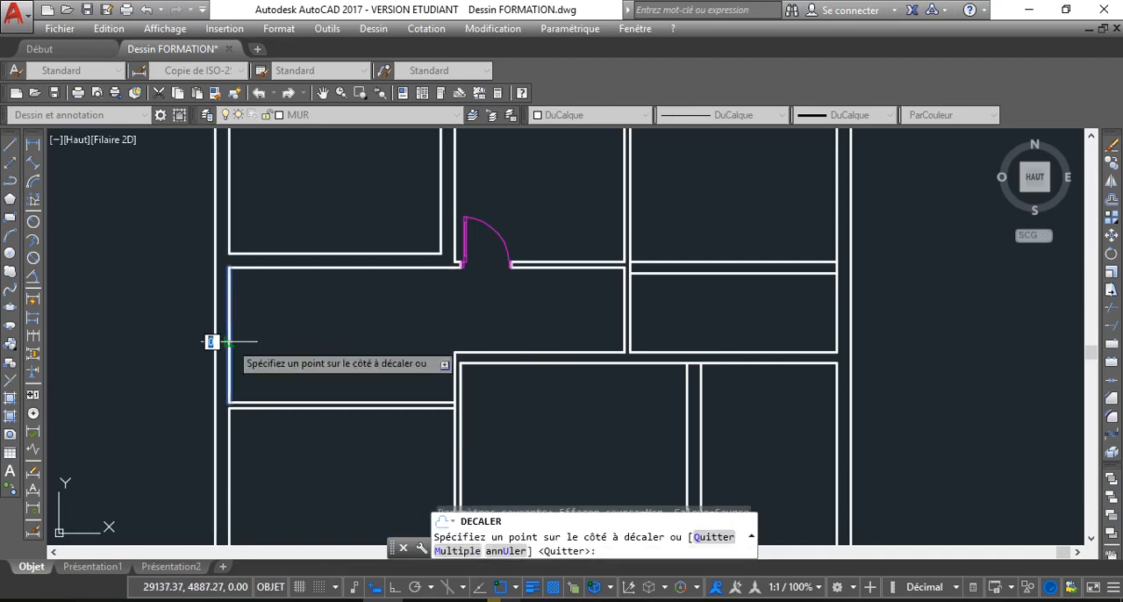
click(373, 335)
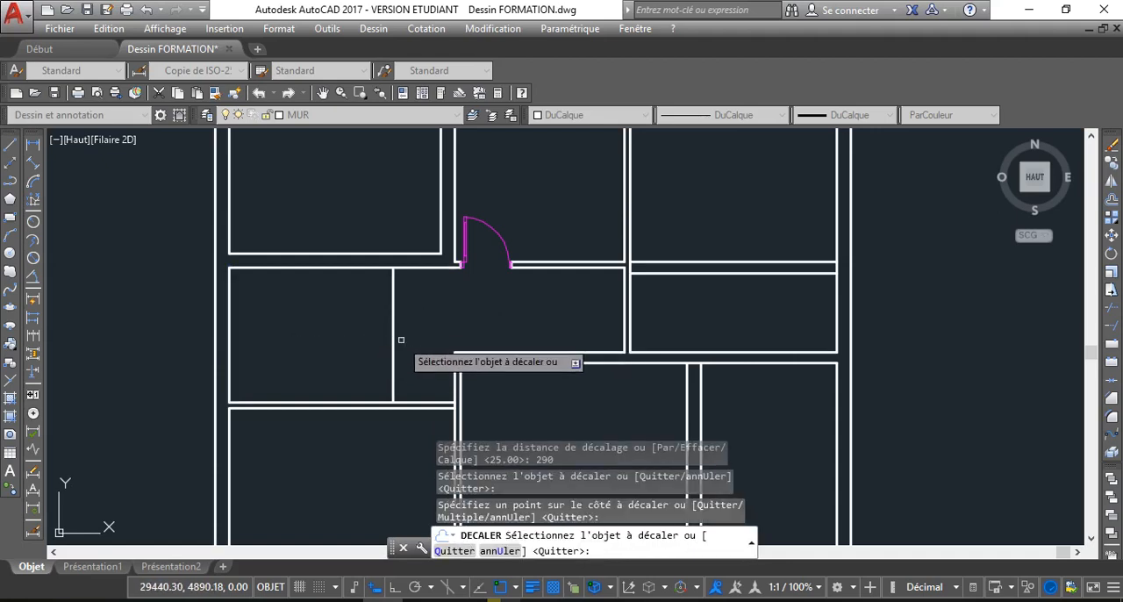
Offset the middle left room's new partition line by 10 away from the room to give the partition its thickness
key(Return)
key(Return)
text(10)
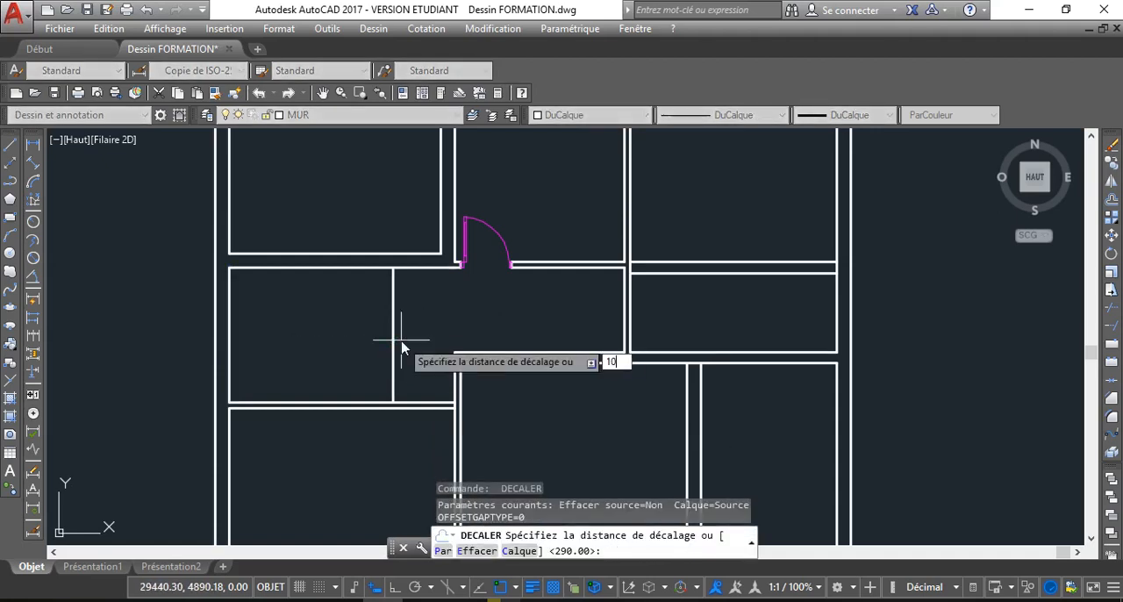
key(Return)
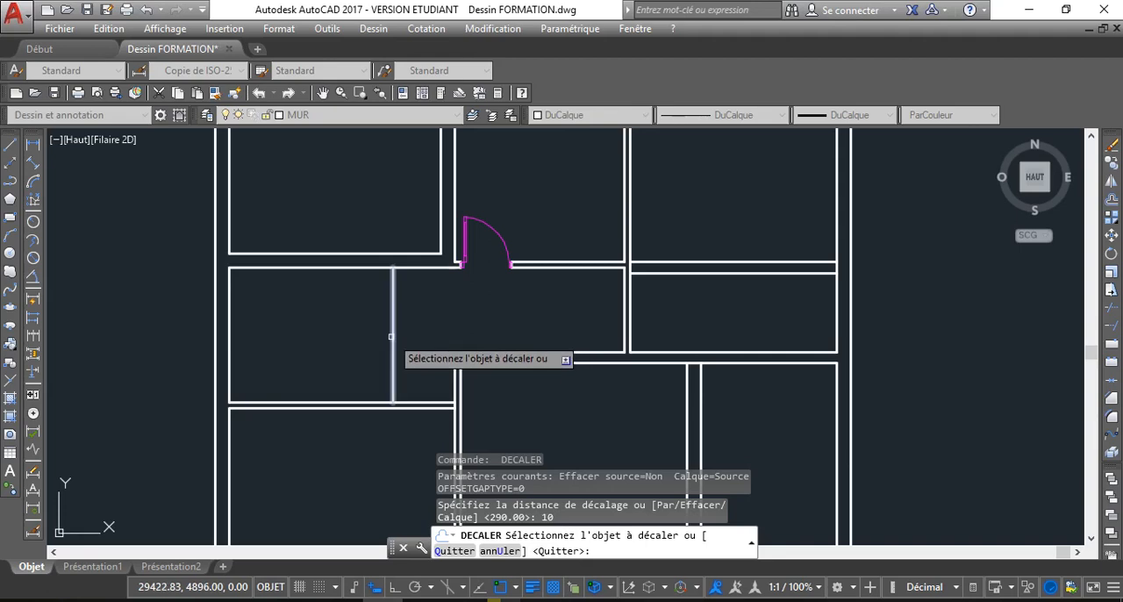
click(394, 337)
click(421, 328)
scroll(386, 334, down, 4)
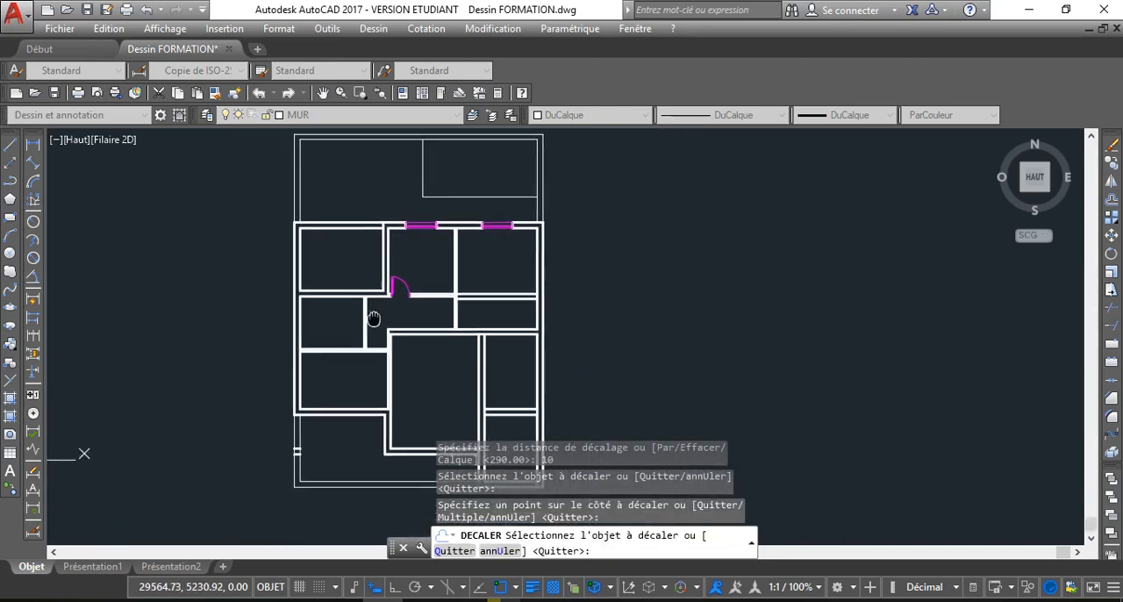
scroll(351, 299, up, 5)
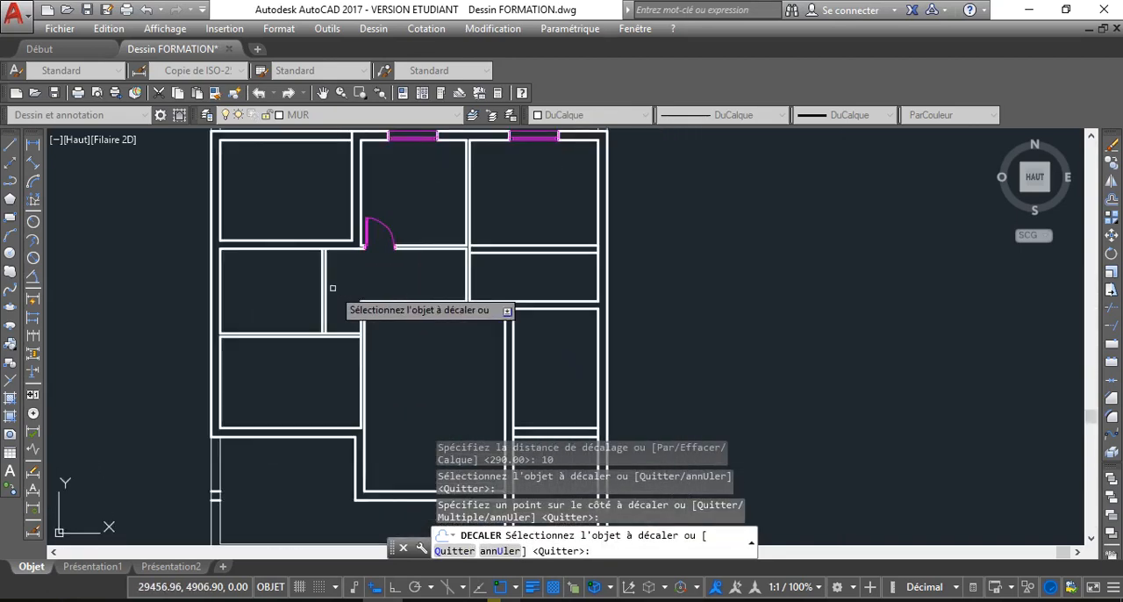
right_click(257, 289)
click(308, 326)
scroll(270, 283, down, 2)
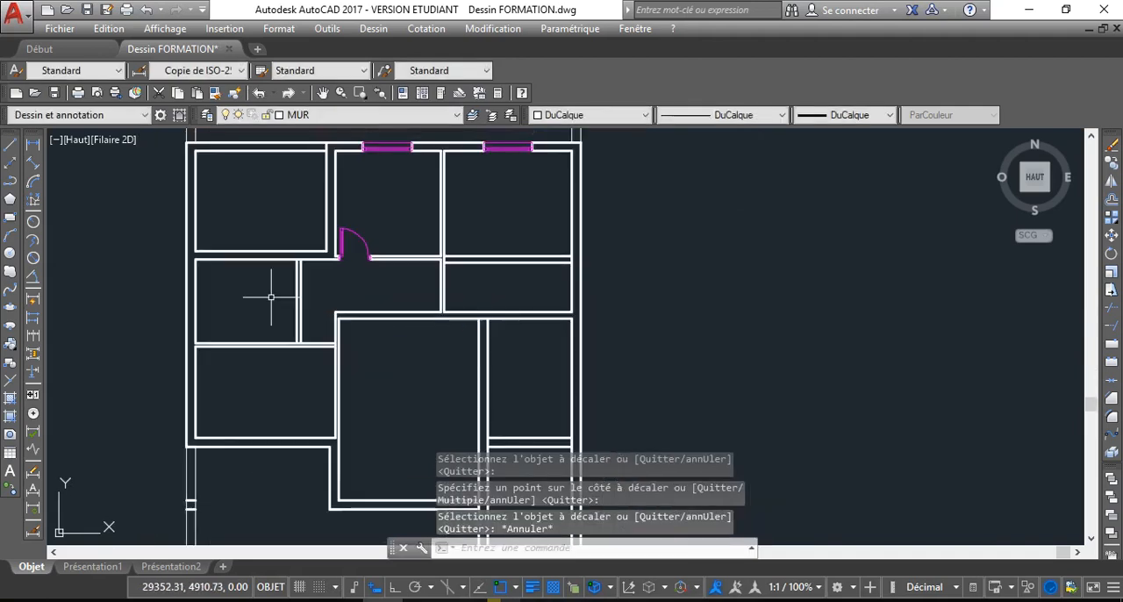
Erase the two short thick lines crossing the thin boundary wall below the lower left room
middle_drag(268, 296, 230, 291)
scroll(232, 303, down, 2)
scroll(231, 291, up, 2)
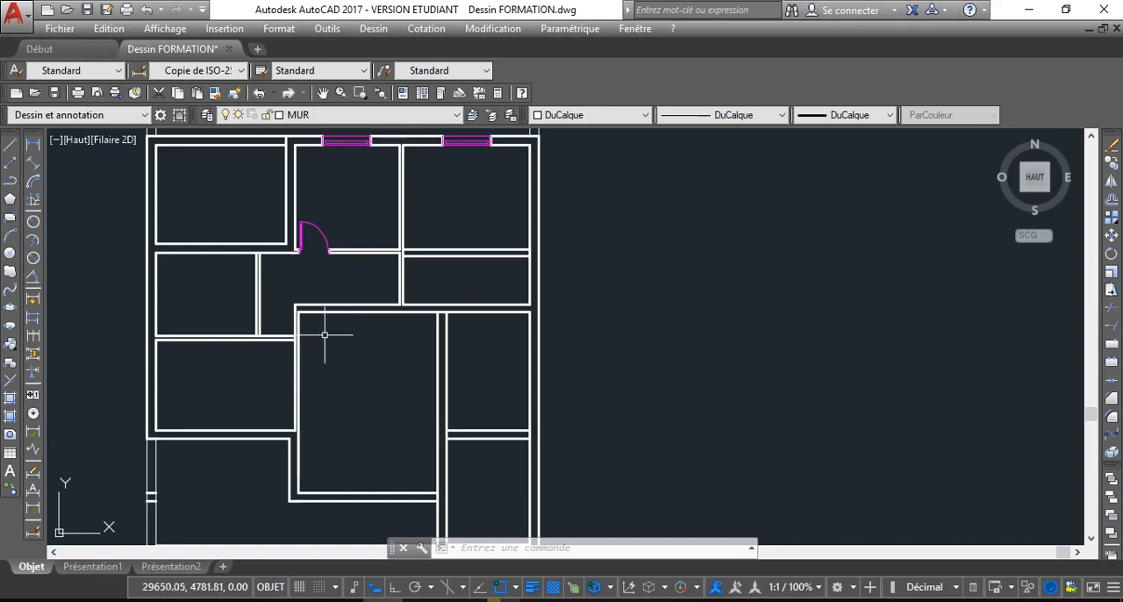
middle_drag(325, 334, 302, 309)
scroll(325, 328, down, 2)
scroll(198, 445, up, 8)
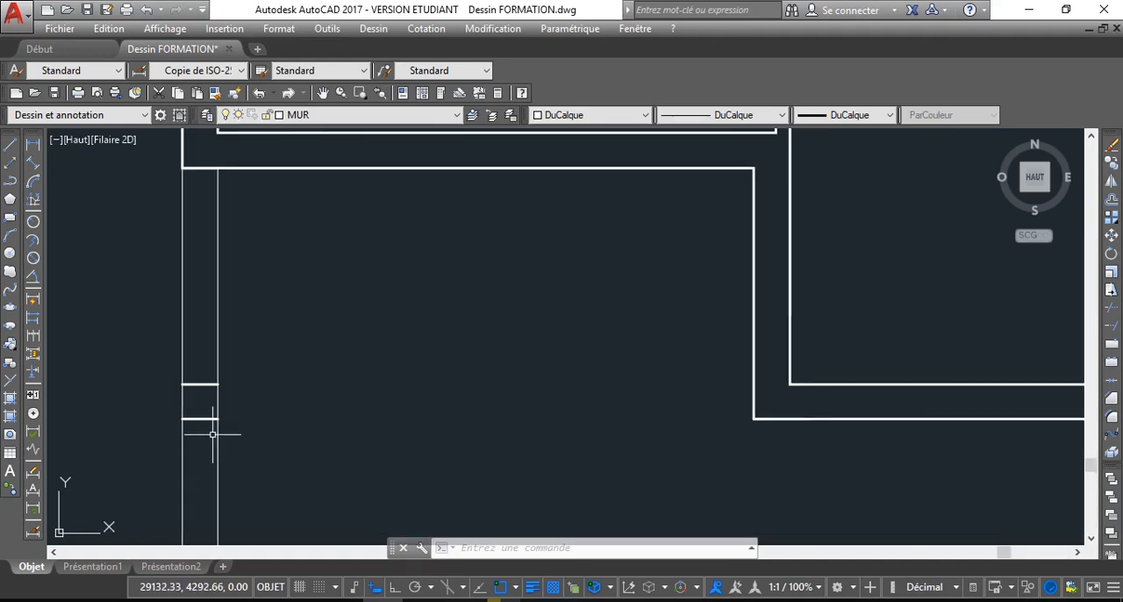
click(213, 433)
click(197, 375)
key(Delete)
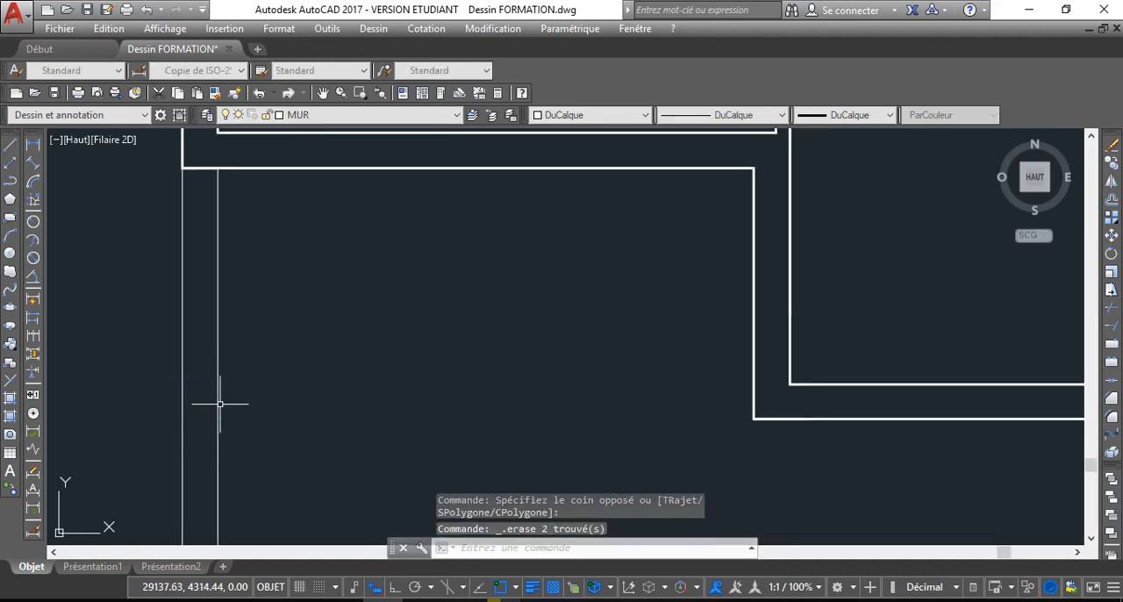
scroll(225, 406, down, 8)
scroll(250, 329, up, 3)
scroll(249, 329, down, 2)
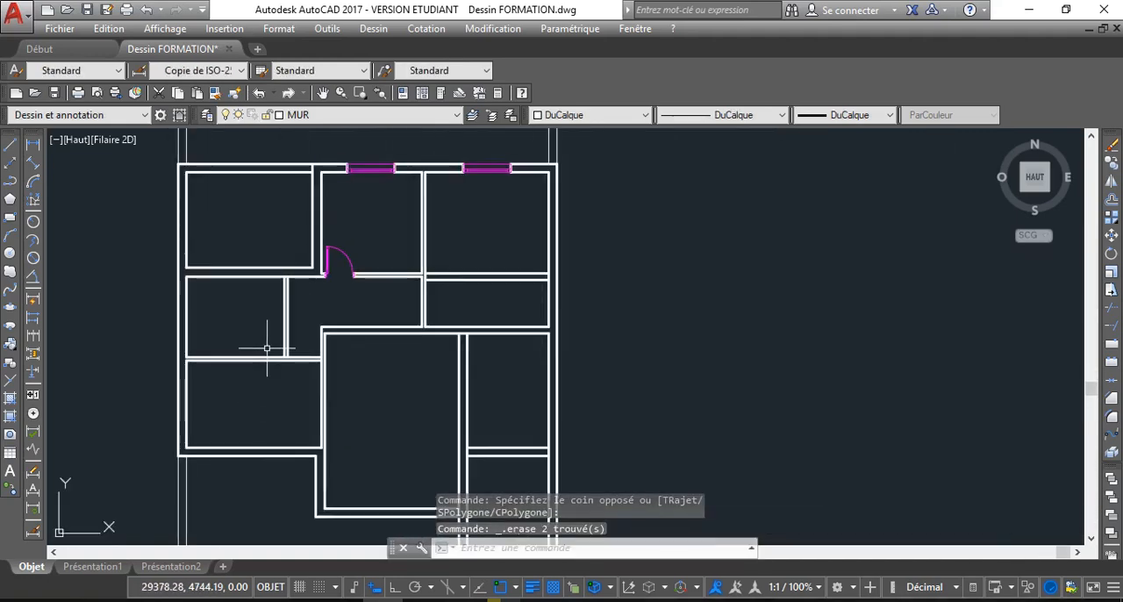
scroll(233, 246, up, 6)
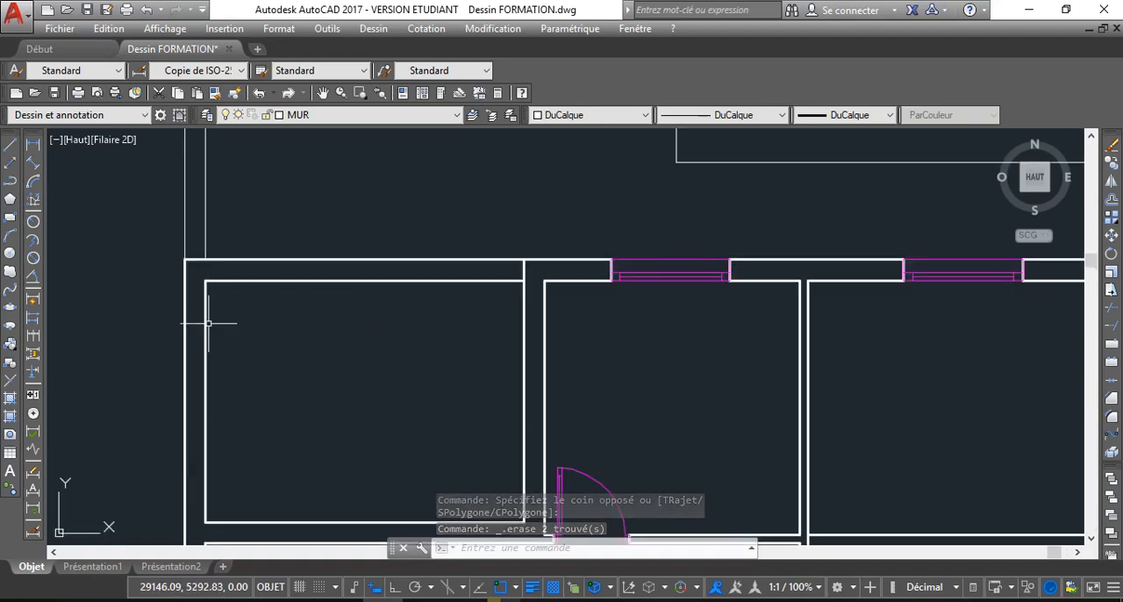
Extend the lower wall line of the upper left room to the outer line of the left wall
scroll(189, 316, down, 4)
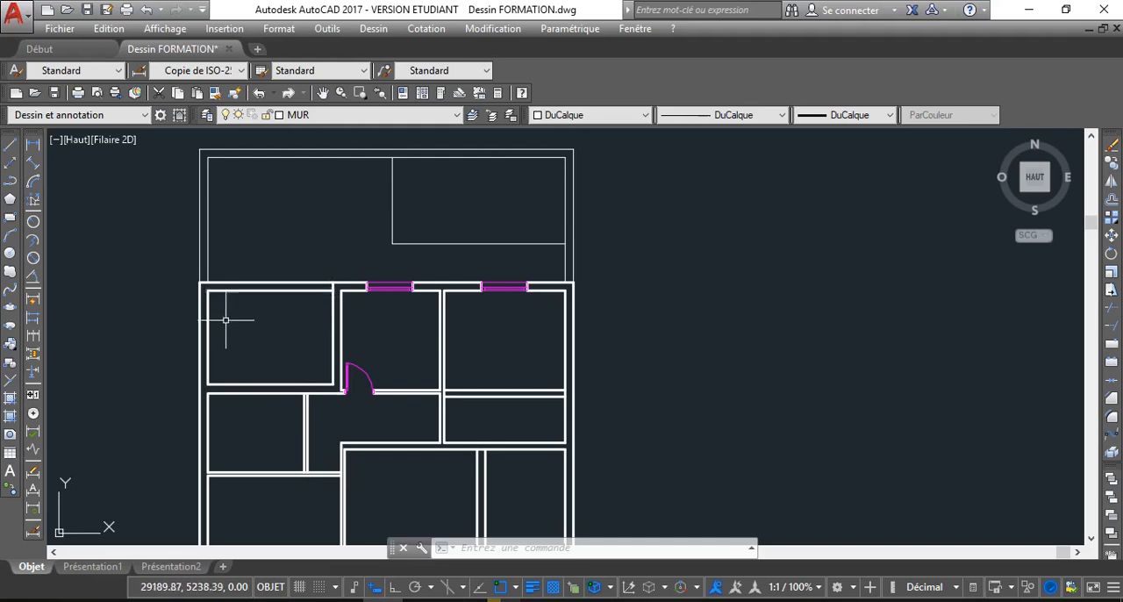
scroll(206, 369, up, 4)
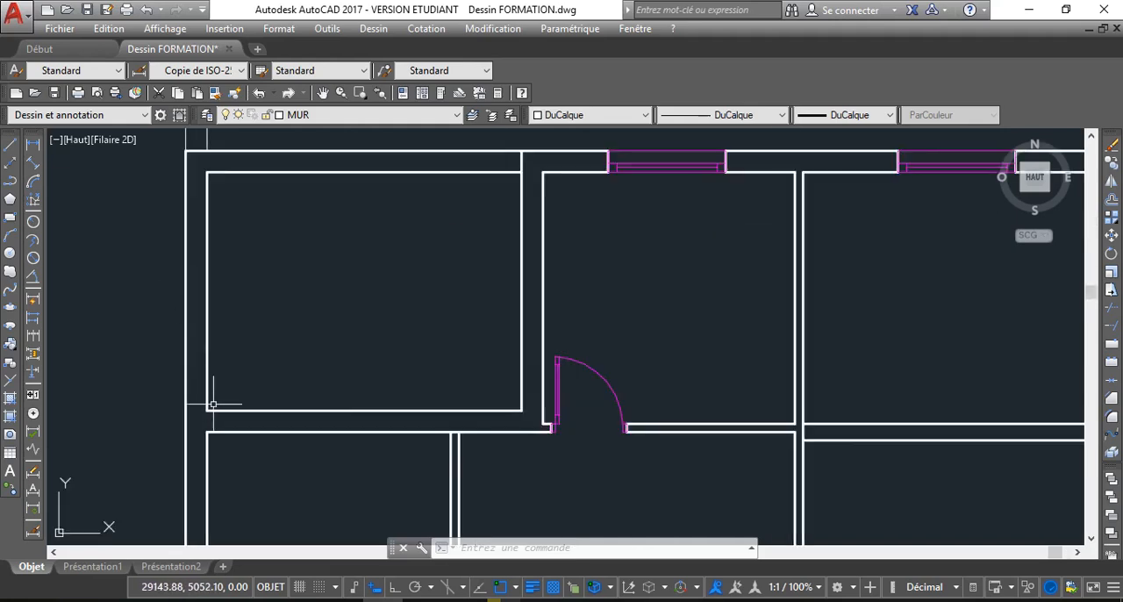
click(185, 412)
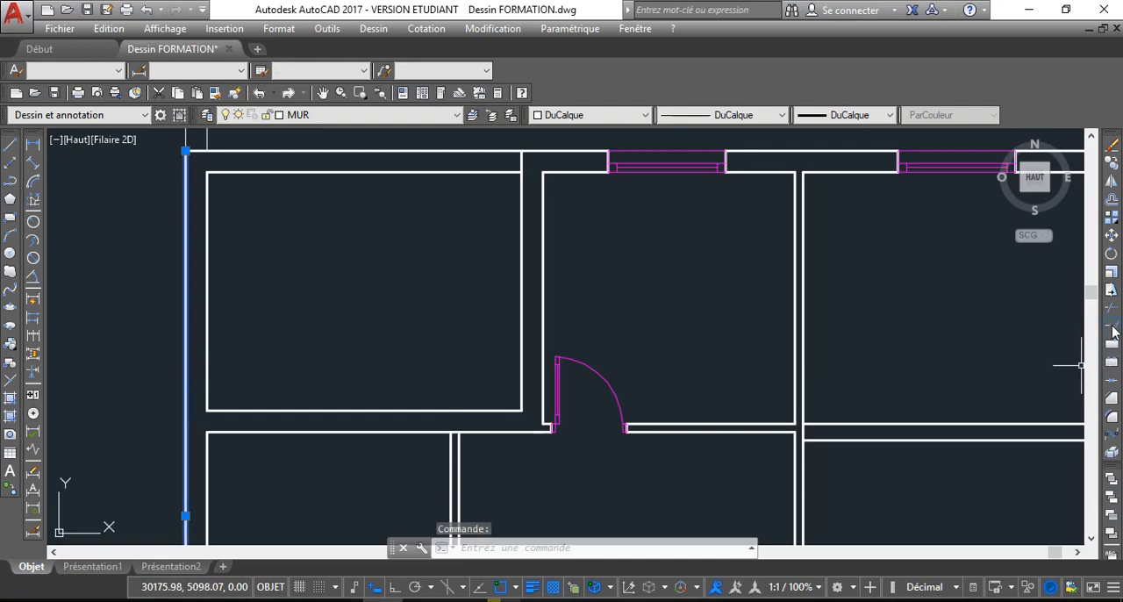
click(1112, 327)
click(414, 409)
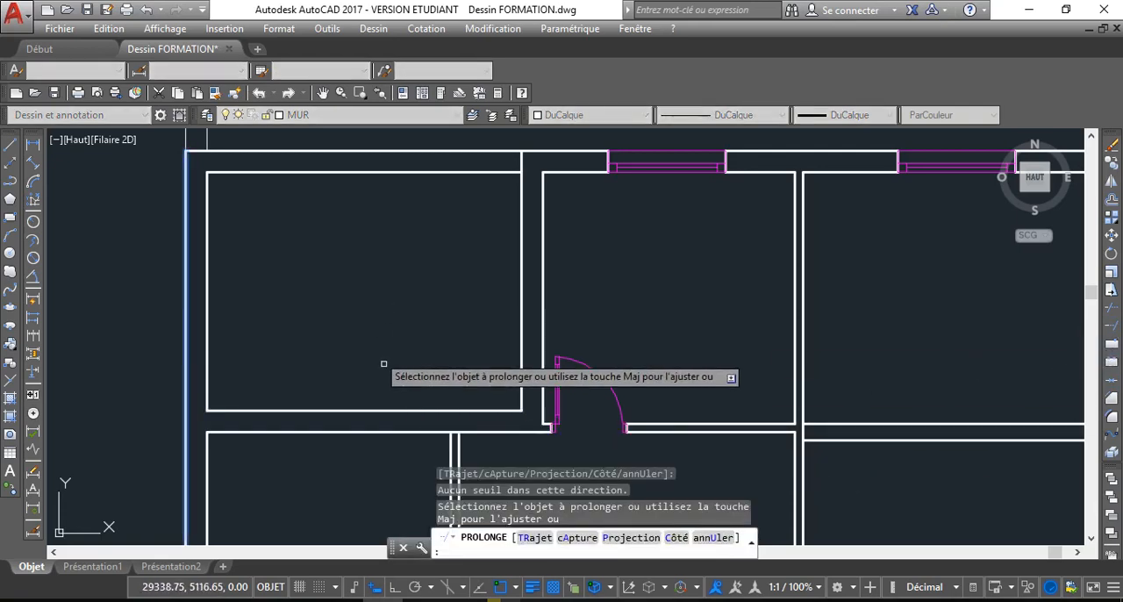
click(395, 413)
click(395, 411)
click(395, 410)
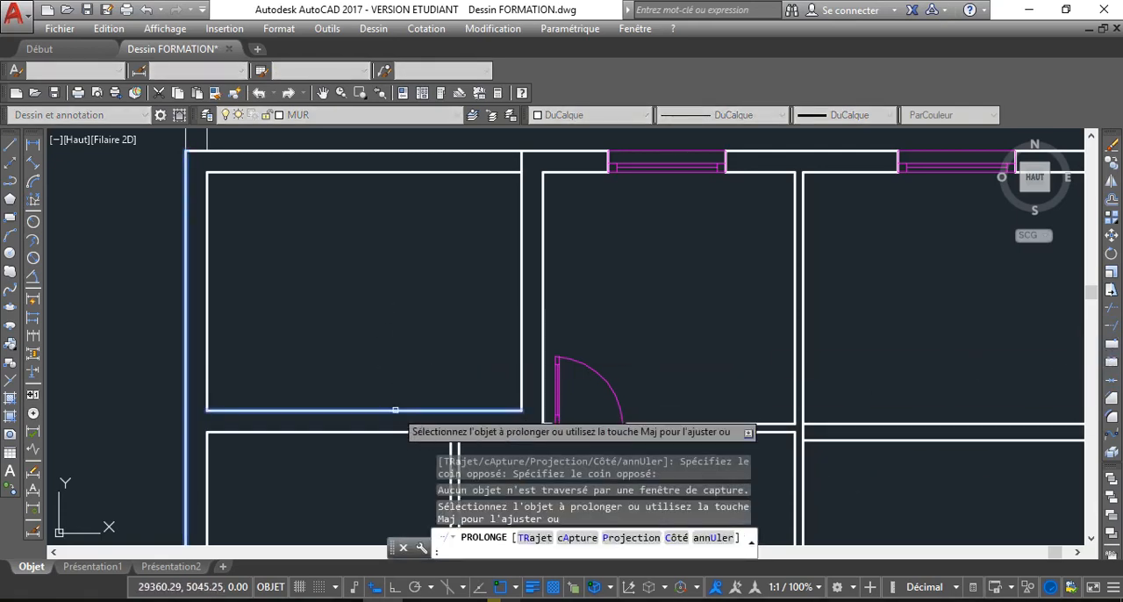
click(358, 411)
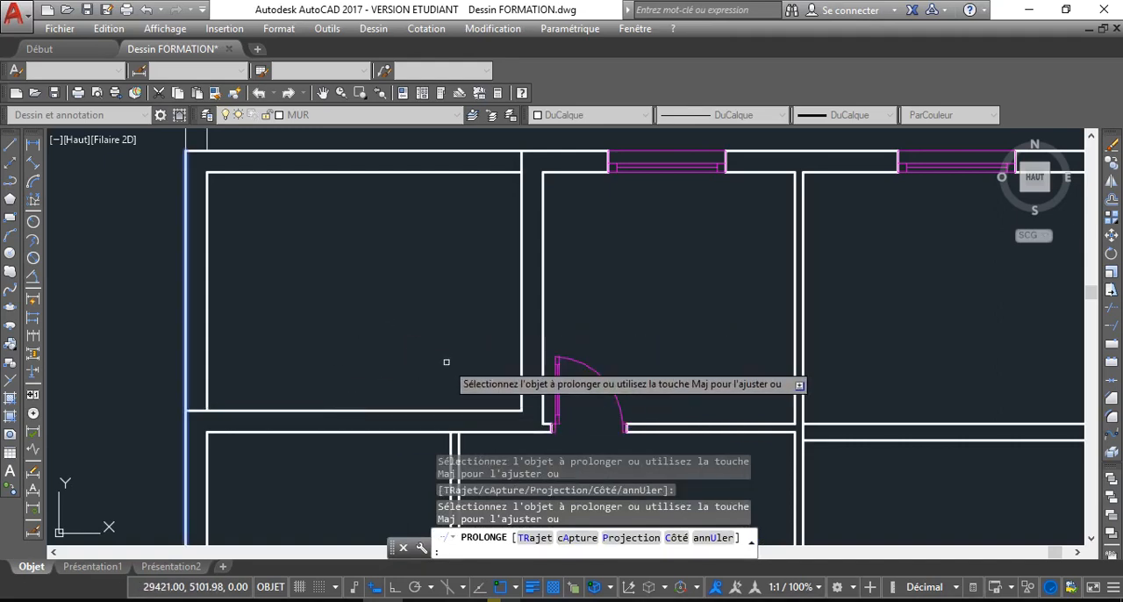
key(Escape)
Stretch the lower end of the lower right room's left outer wall line down to the building's bottom outer line
scroll(438, 351, down, 3)
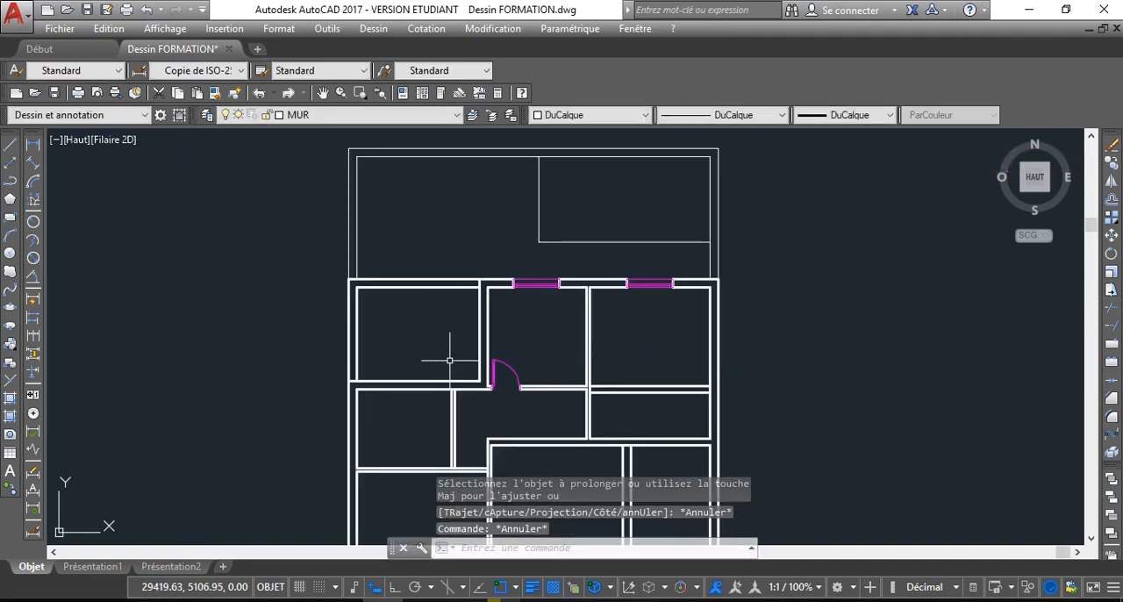
scroll(401, 364, down, 4)
scroll(456, 472, up, 2)
scroll(389, 409, up, 2)
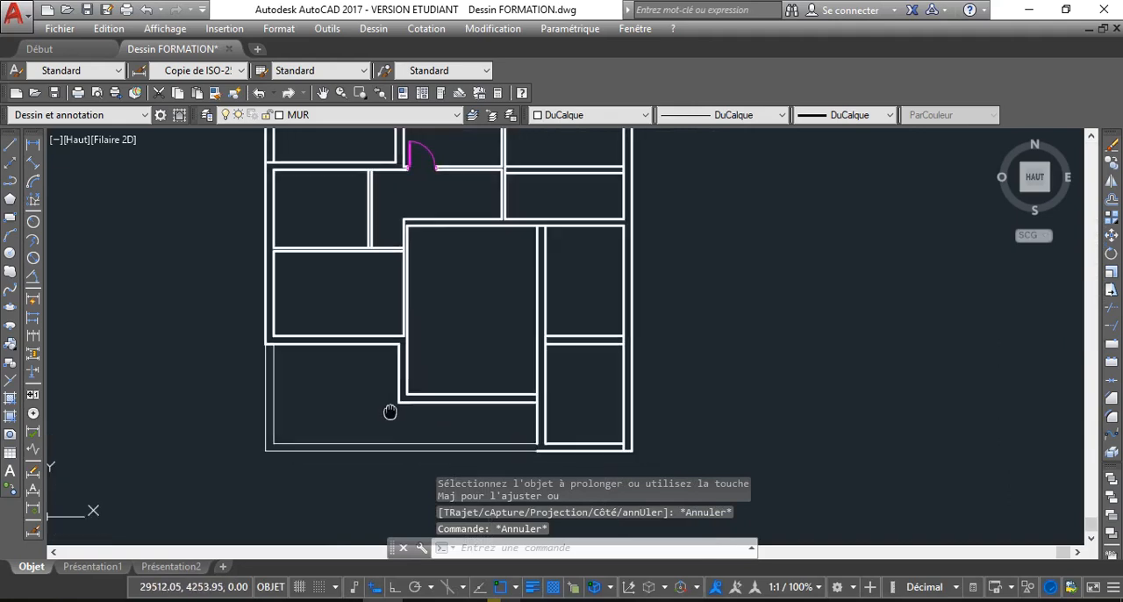
scroll(472, 446, up, 2)
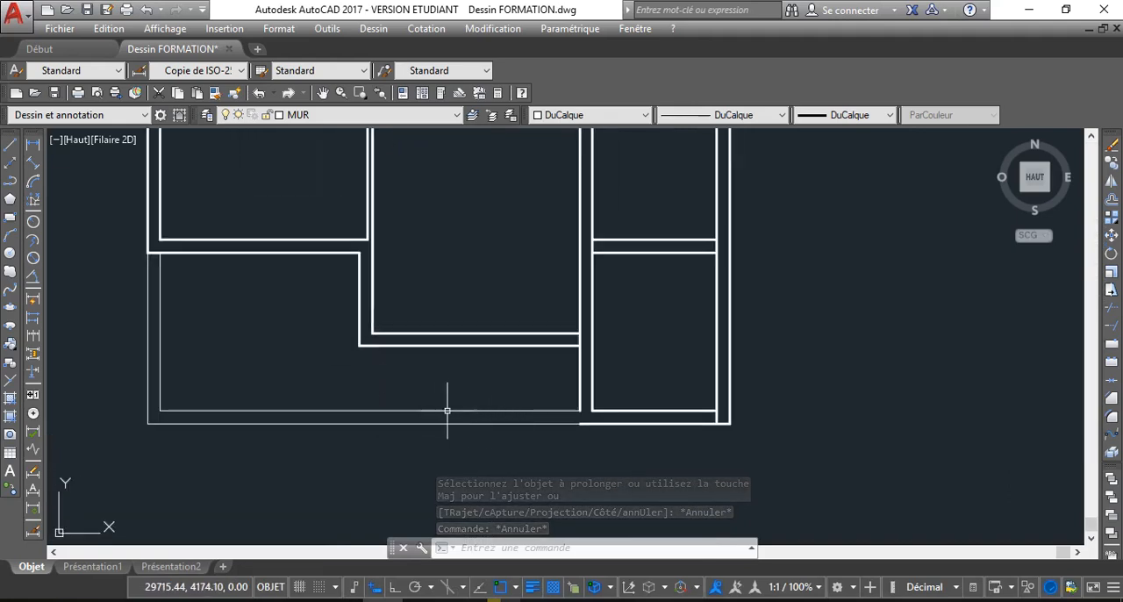
scroll(544, 408, up, 4)
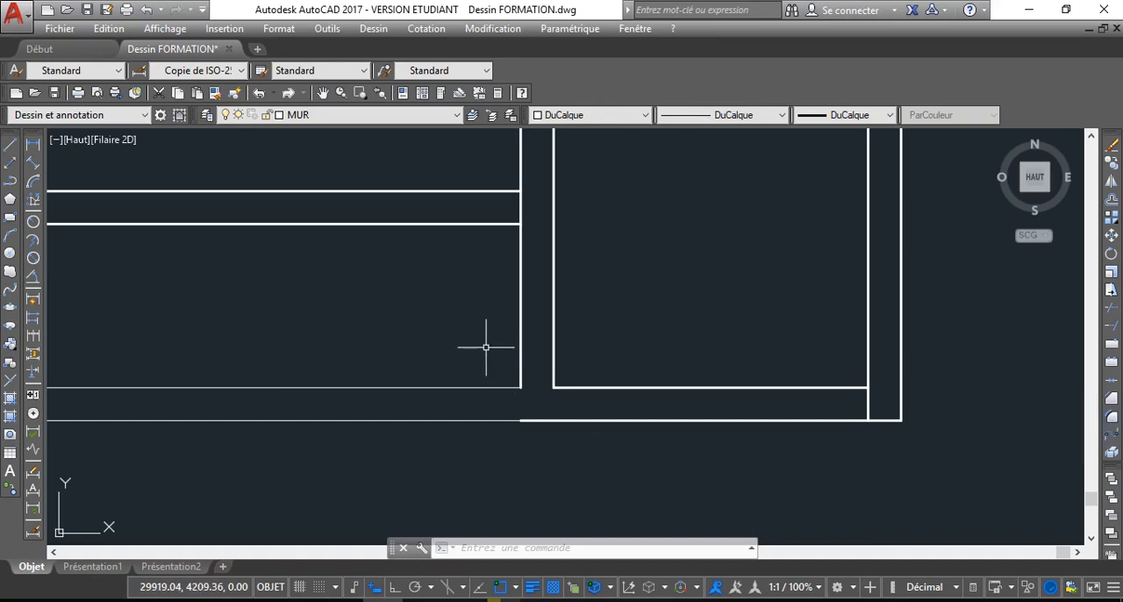
click(522, 374)
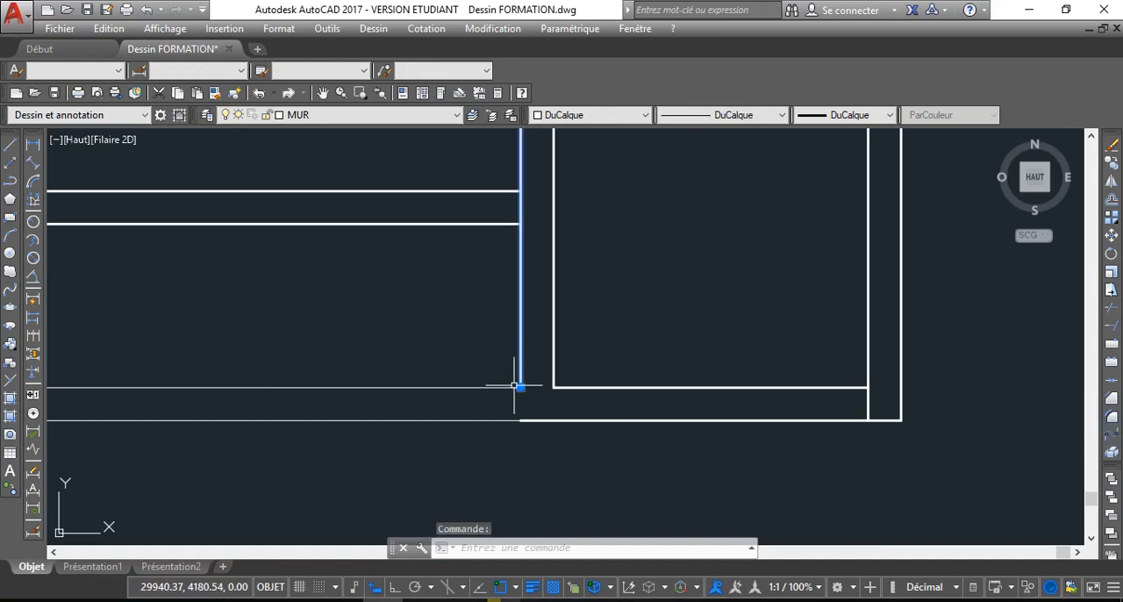
click(521, 387)
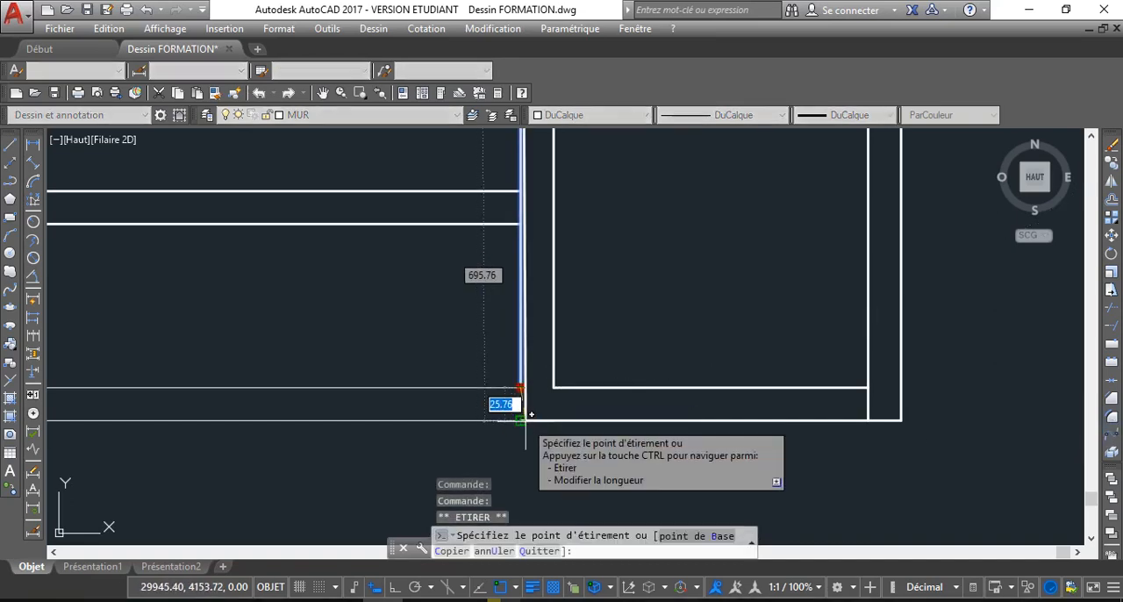
click(523, 419)
key(Escape)
scroll(525, 453, down, 2)
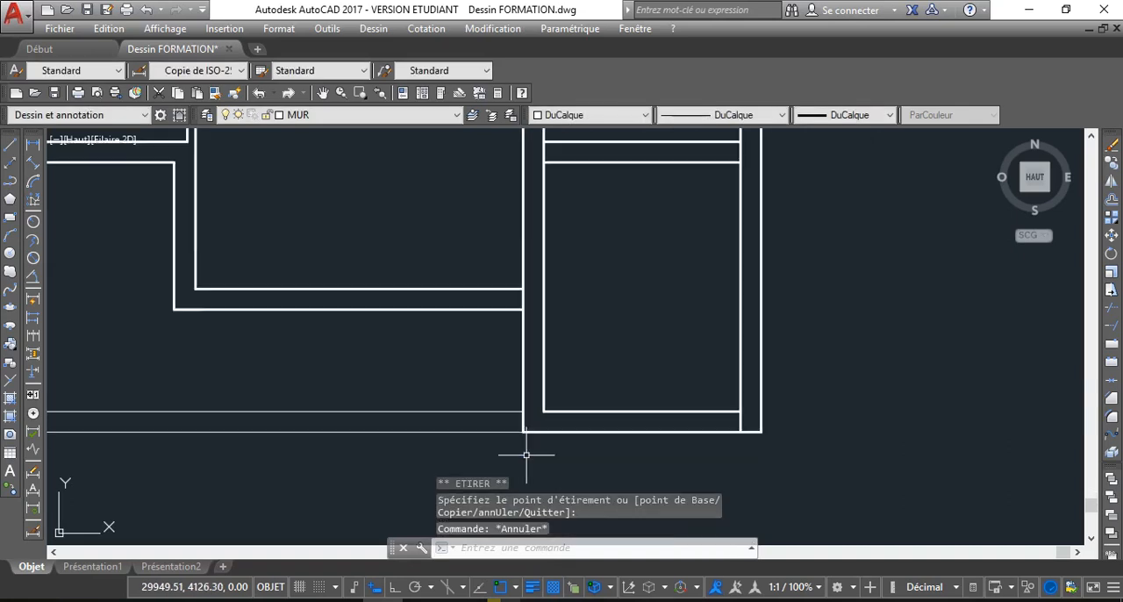
scroll(526, 452, down, 4)
scroll(447, 388, up, 4)
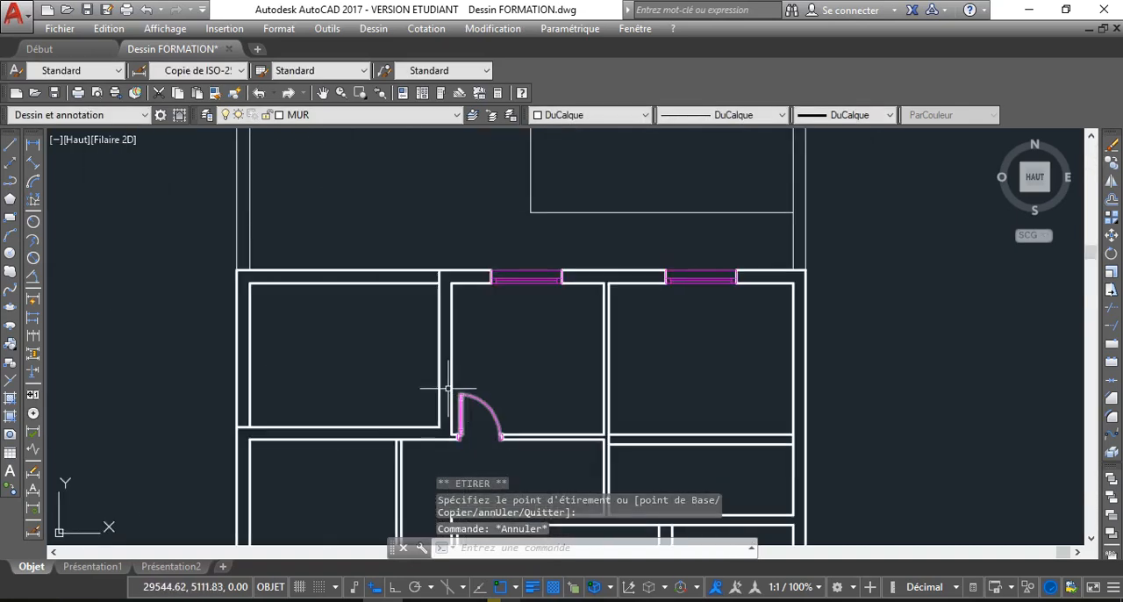
click(376, 314)
click(205, 272)
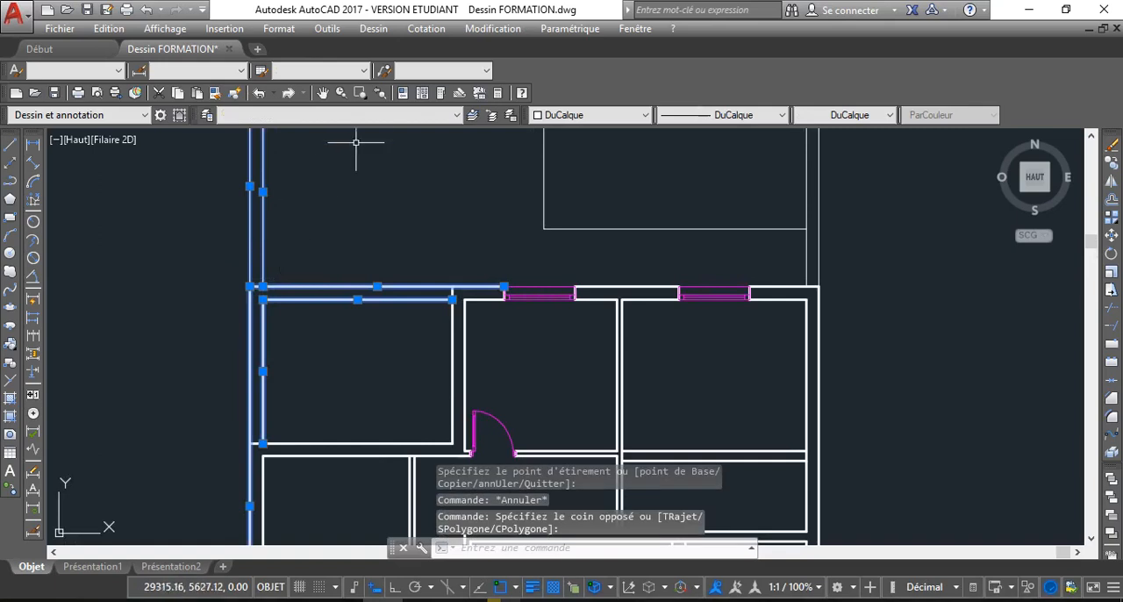
scroll(347, 324, down, 2)
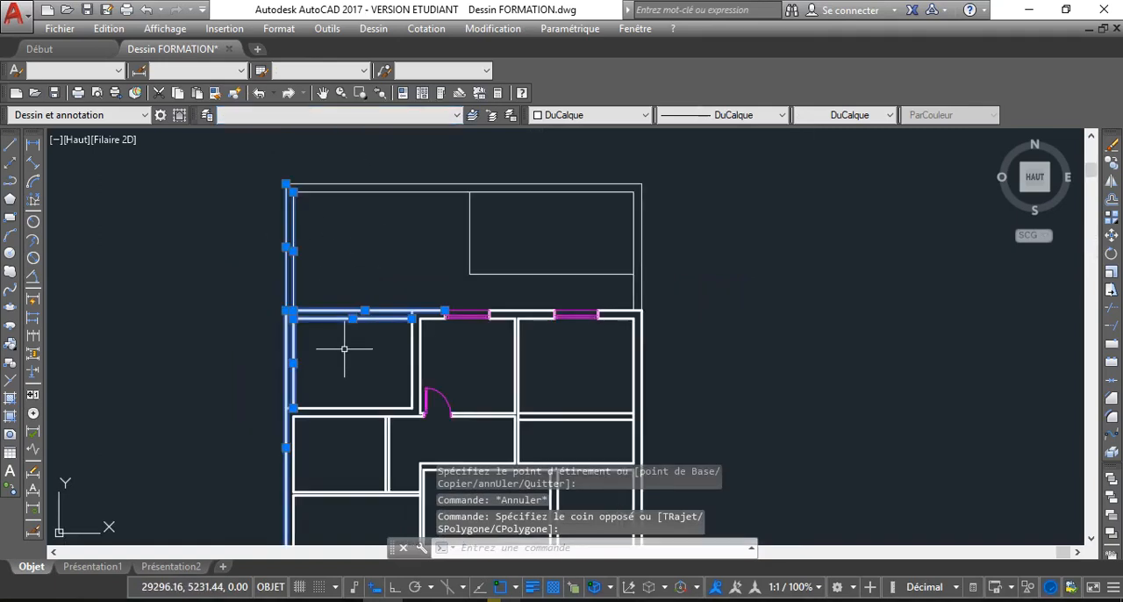
key(Escape)
Break the left wall's outer line at the point where the upper left room's lower wall line meets it
scroll(332, 351, up, 3)
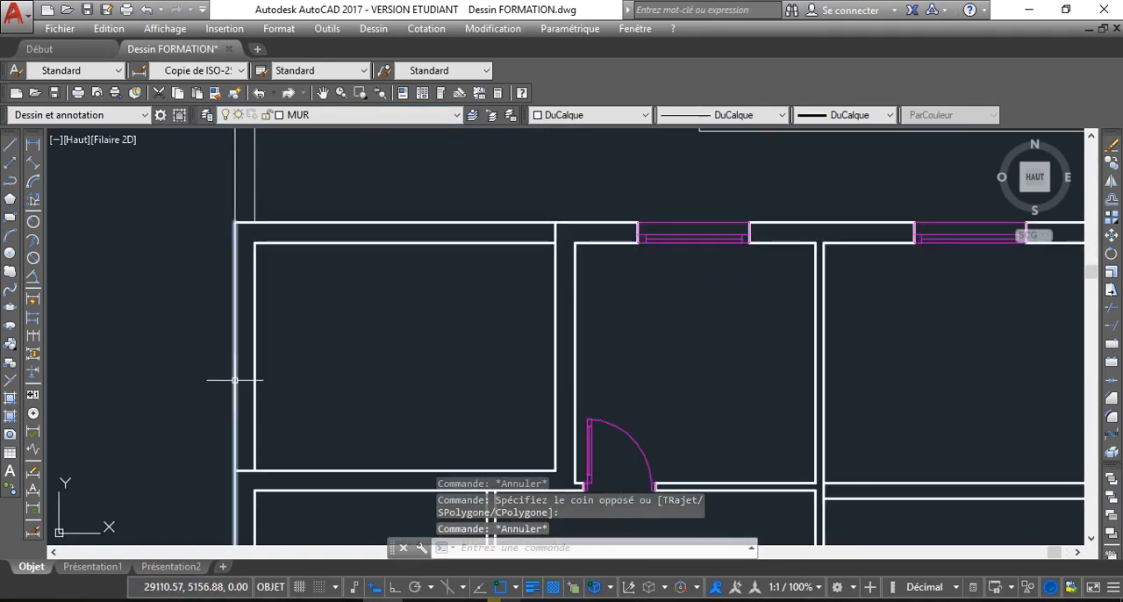
click(234, 381)
click(1112, 345)
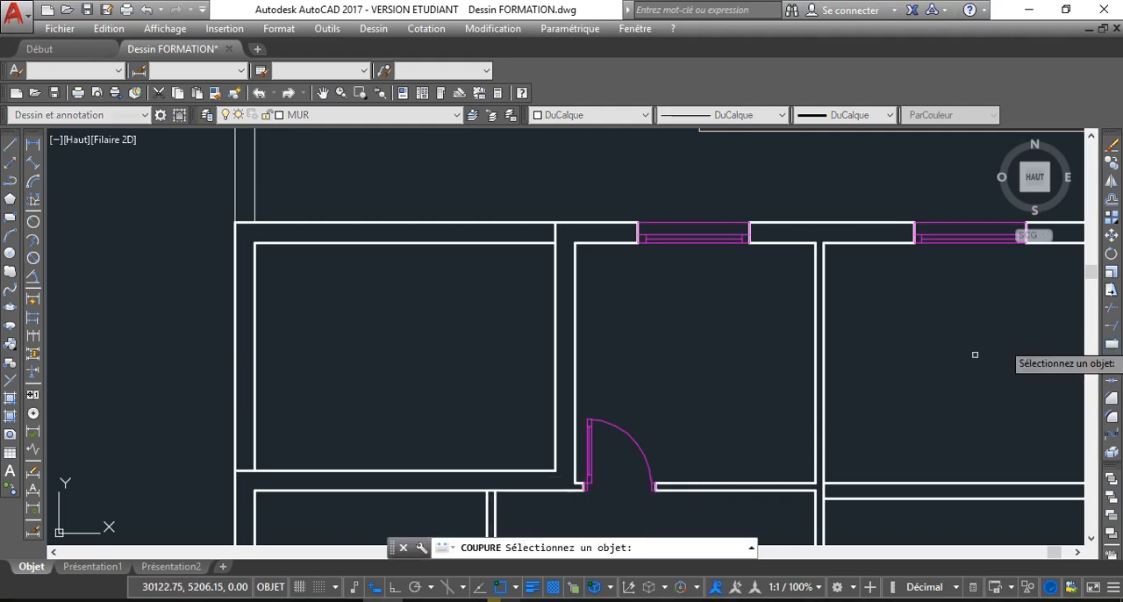
scroll(254, 373, down, 2)
click(261, 359)
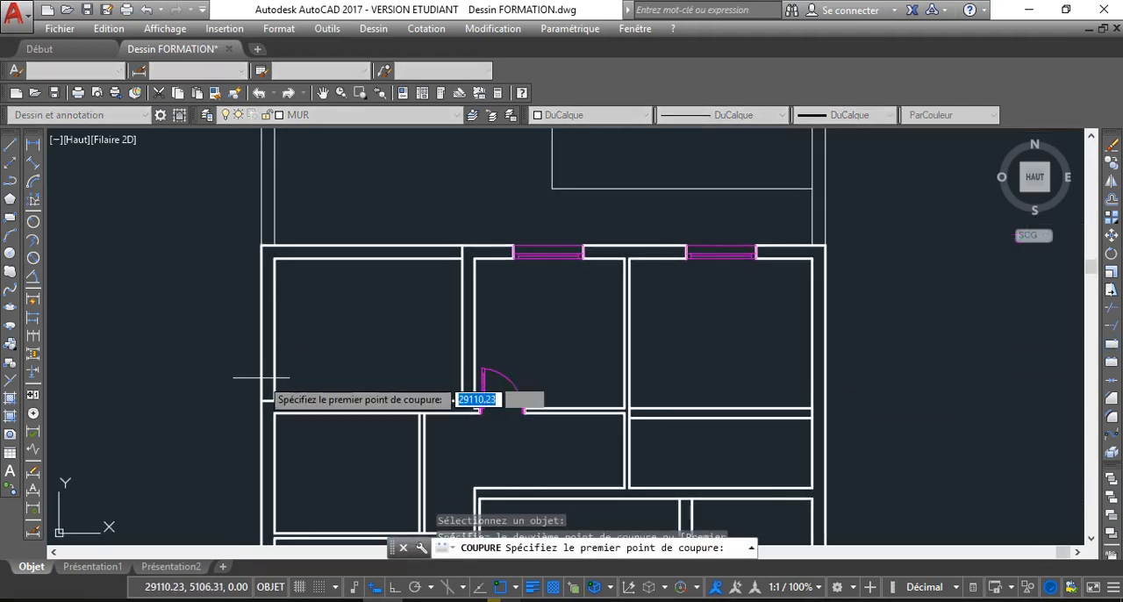
click(256, 396)
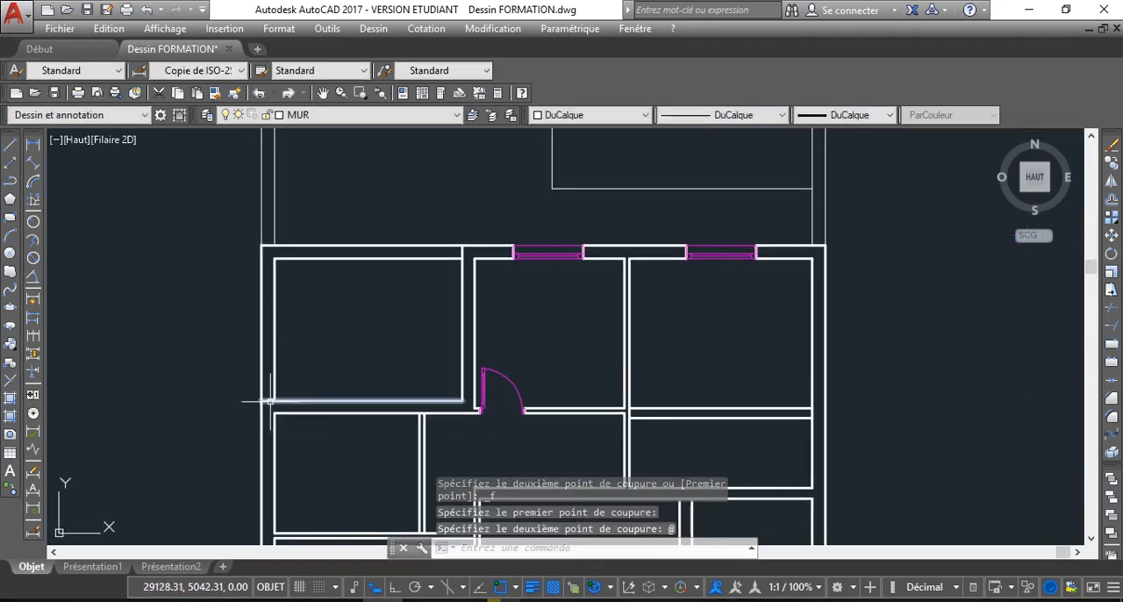
Move the inner and outer lines of the upper left room's top and left walls to the CONTOUR layer
click(261, 290)
click(363, 301)
click(268, 238)
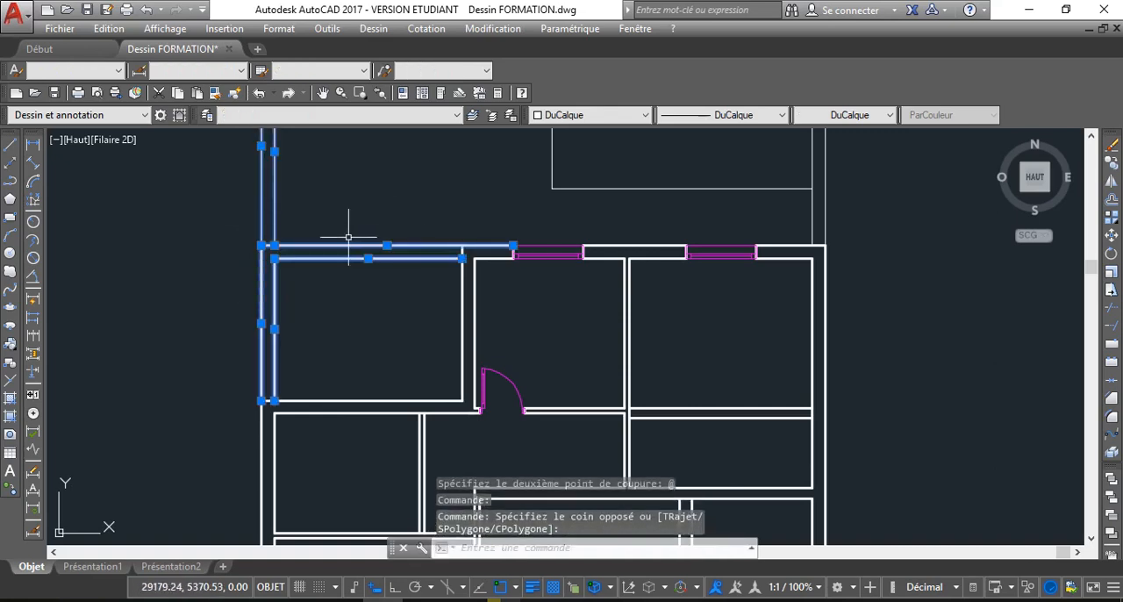
click(401, 120)
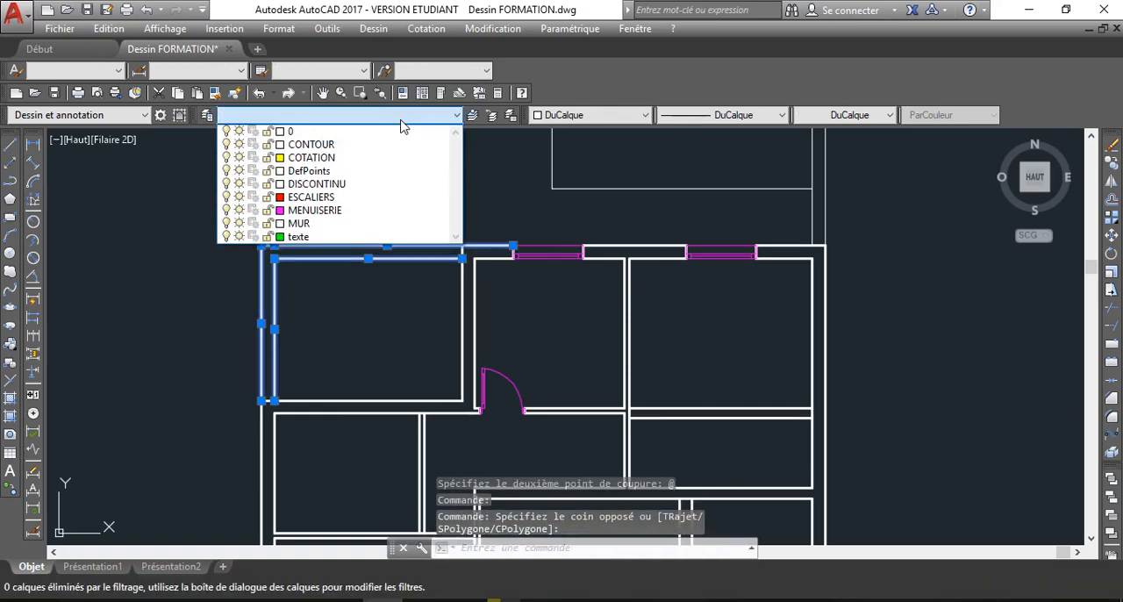
click(311, 144)
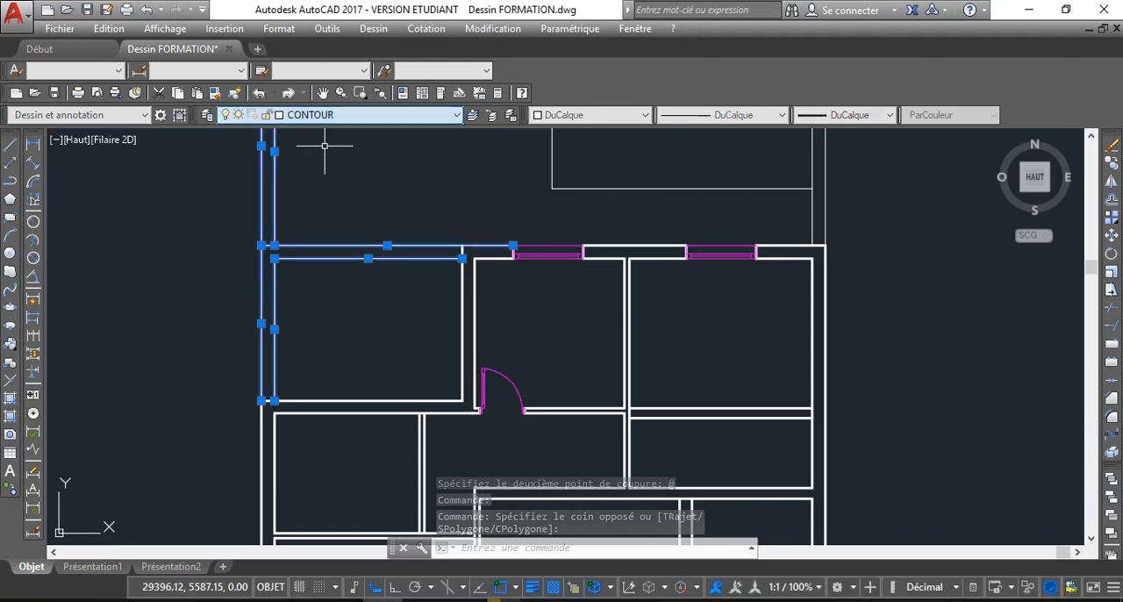
key(Escape)
key(Escape)
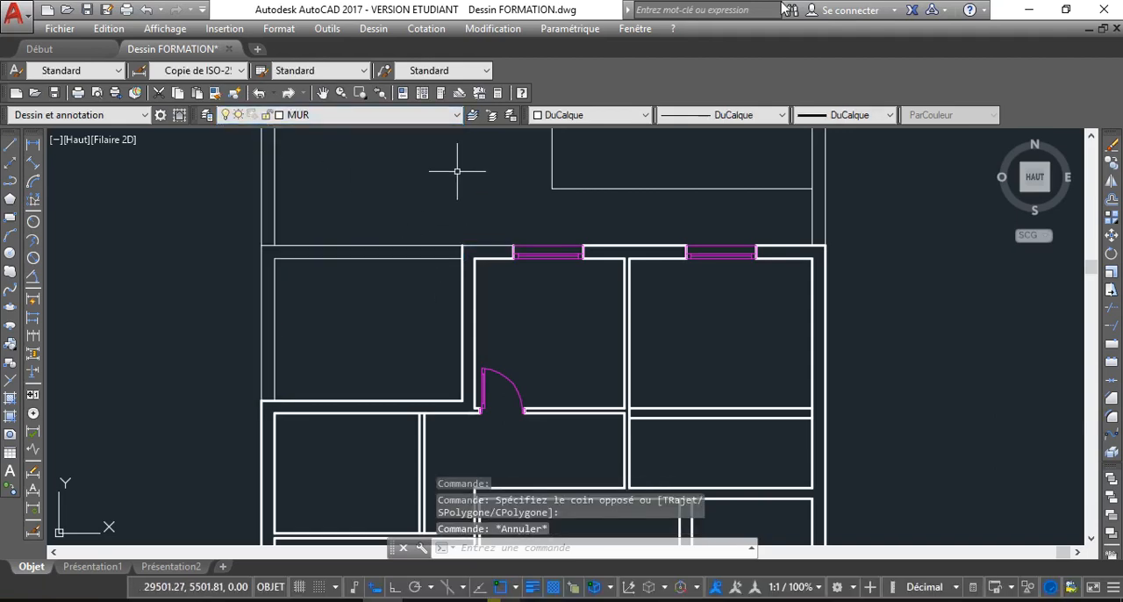
Try a two-point break on the top outer wall line between the first window and the upper left room, and undo it
scroll(585, 272, up, 4)
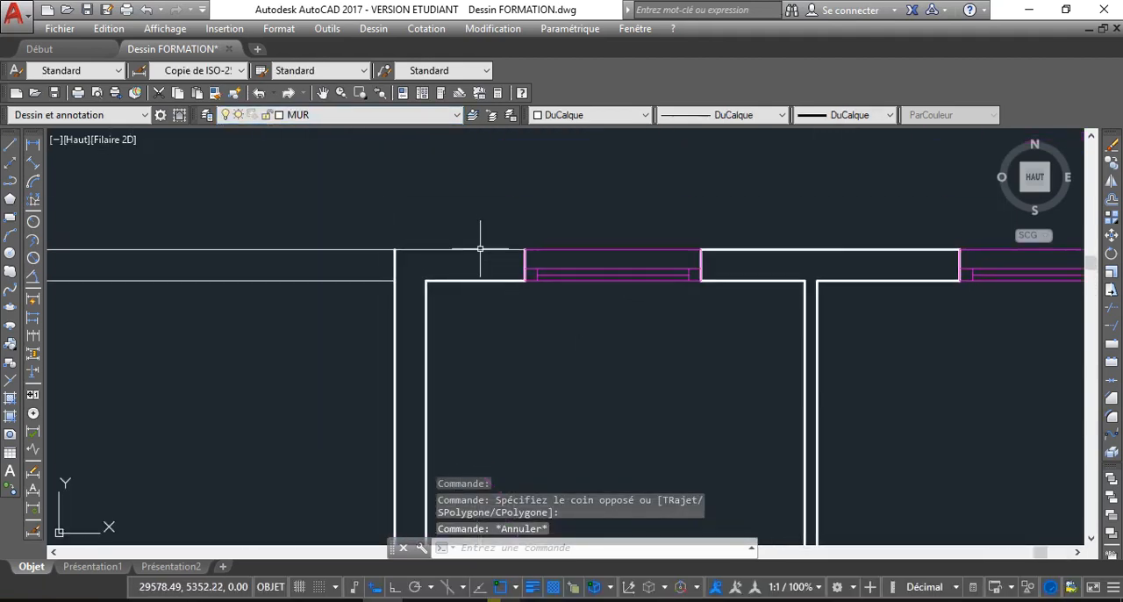
click(480, 249)
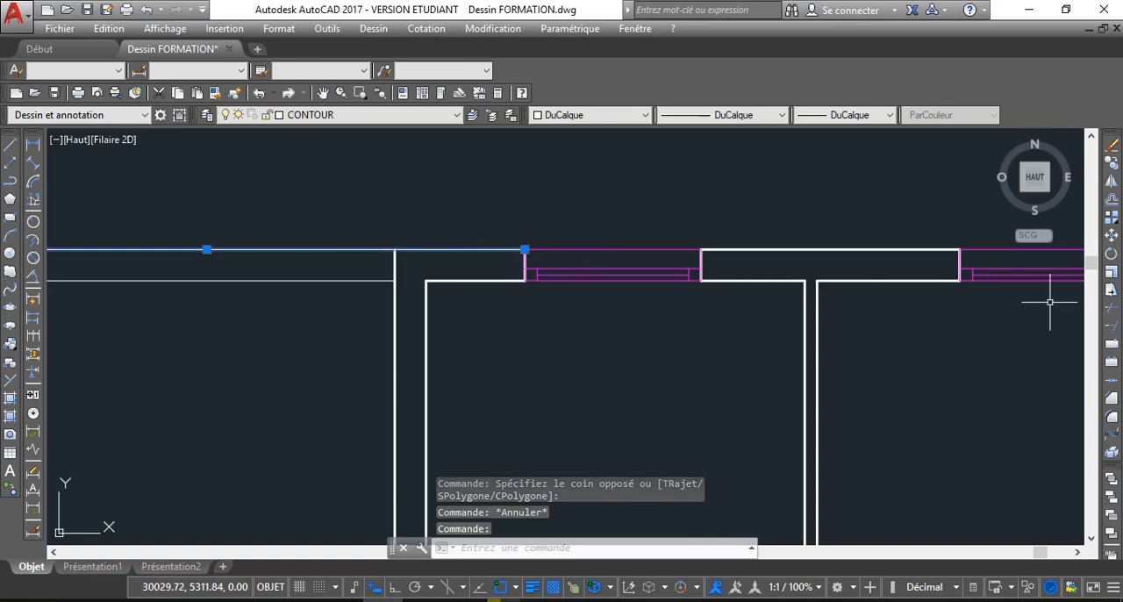
click(1112, 348)
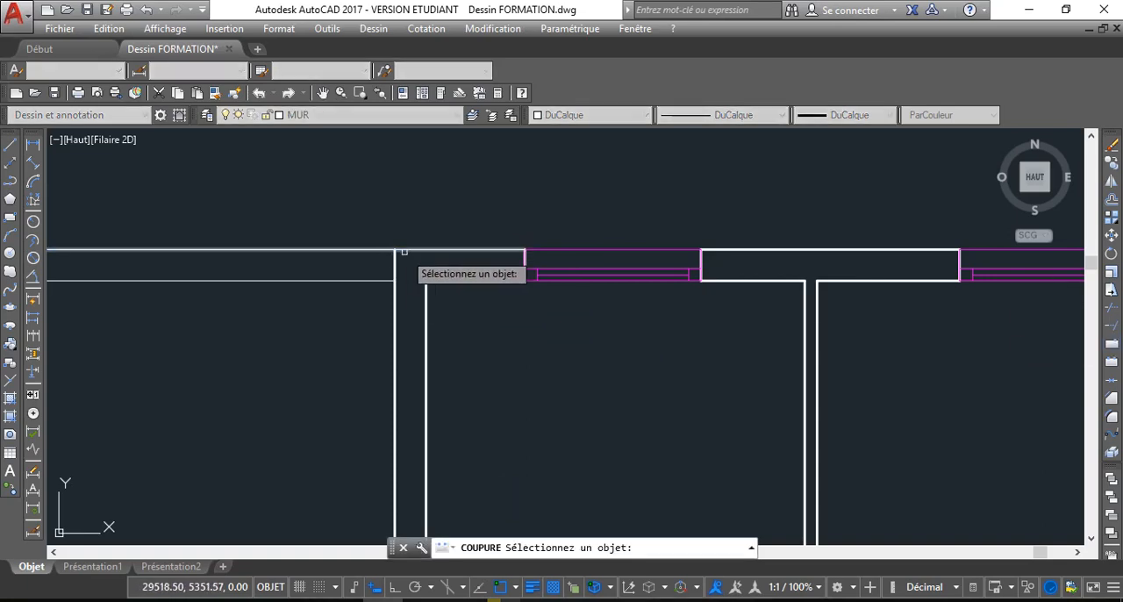
click(393, 251)
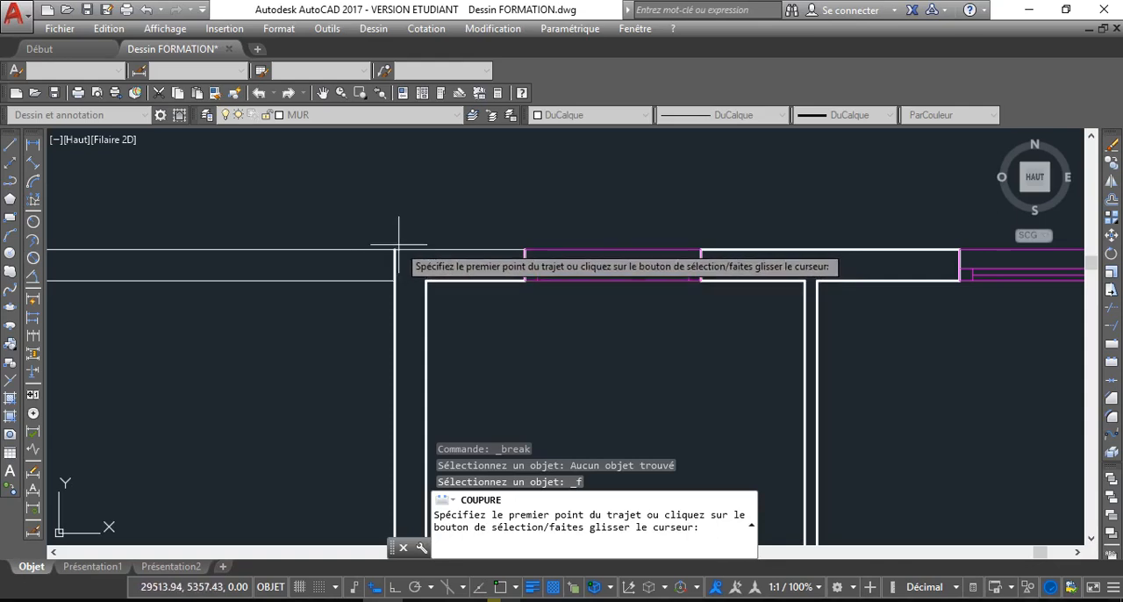
key(Escape)
key(Return)
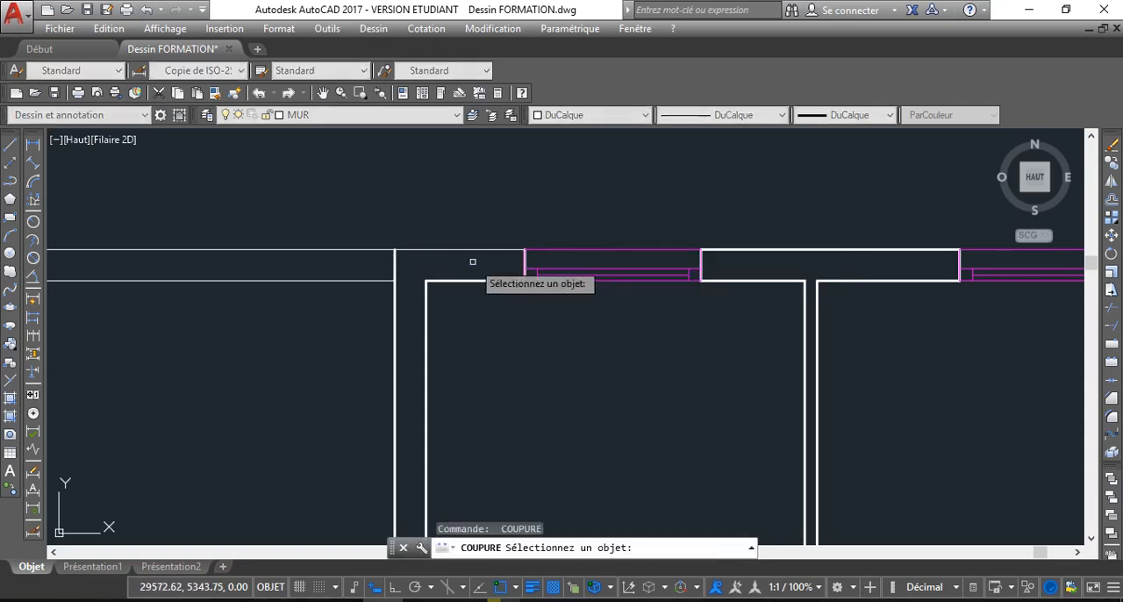
click(448, 251)
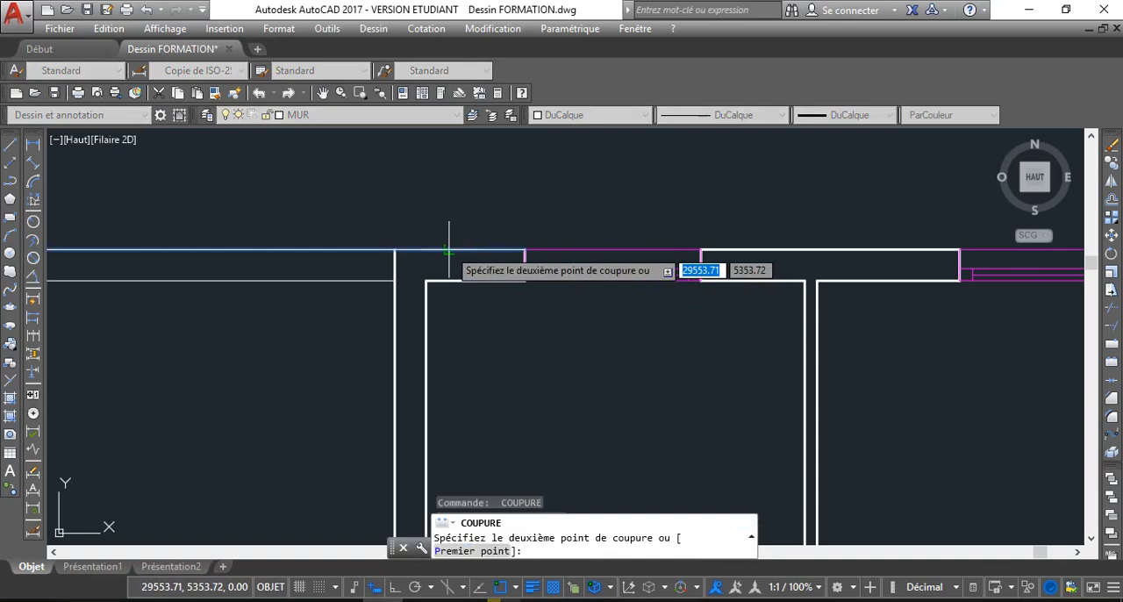
click(393, 251)
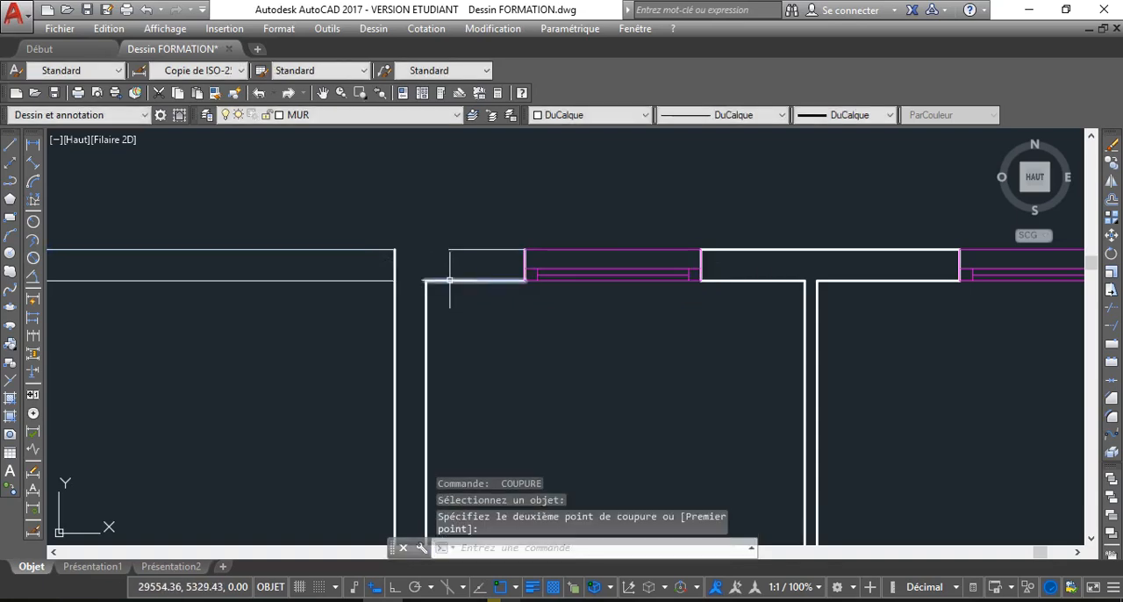
key(ctrl+z)
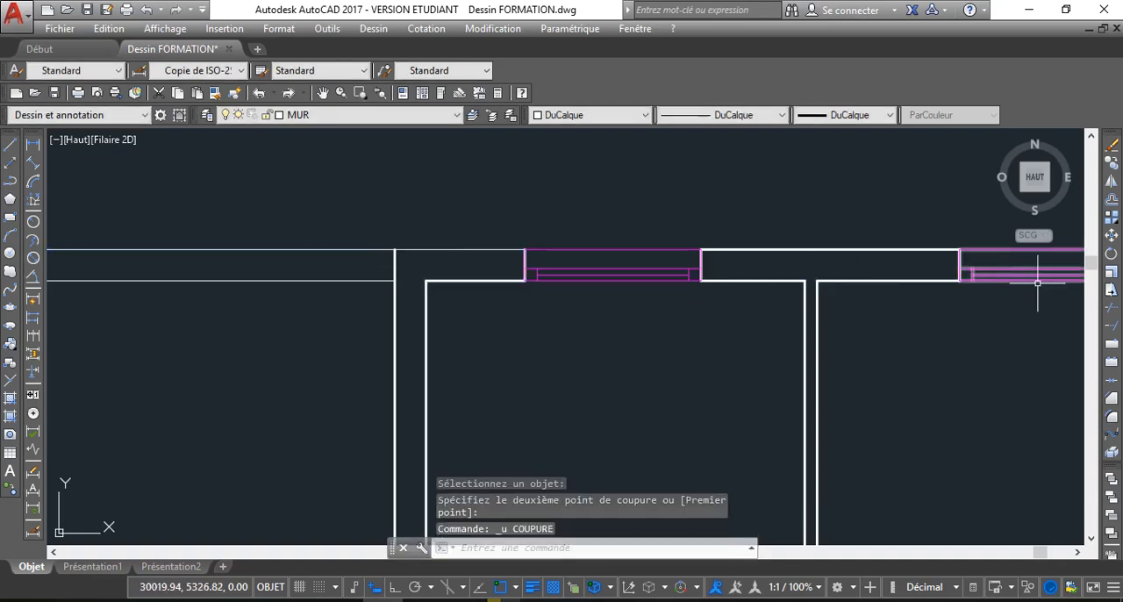
Break the top outer wall line at a single point at the upper left room's right wall corner
click(1114, 348)
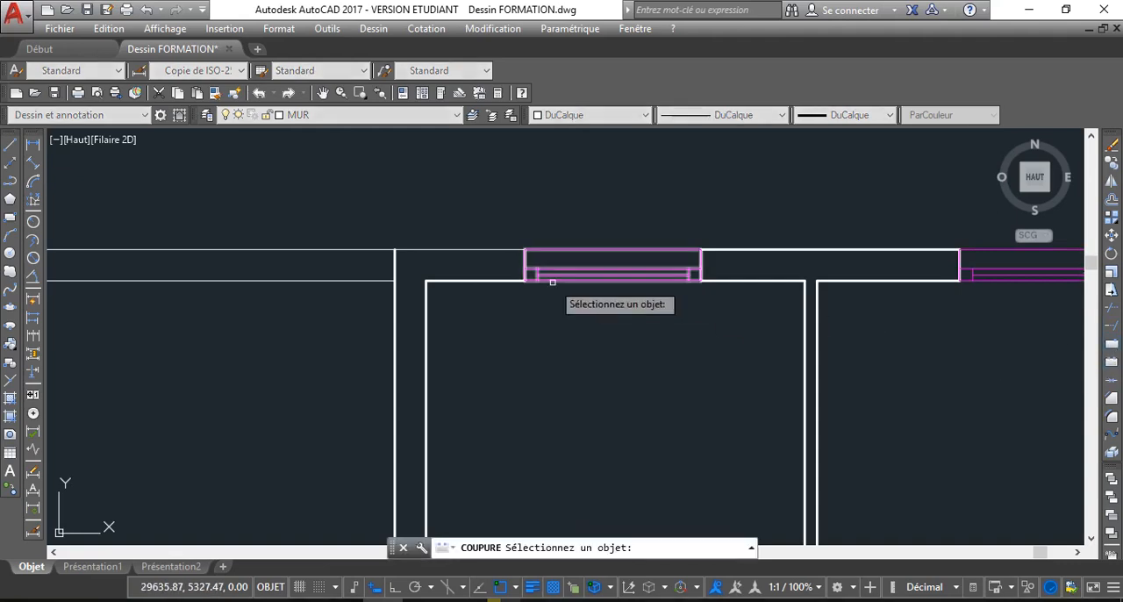
click(394, 251)
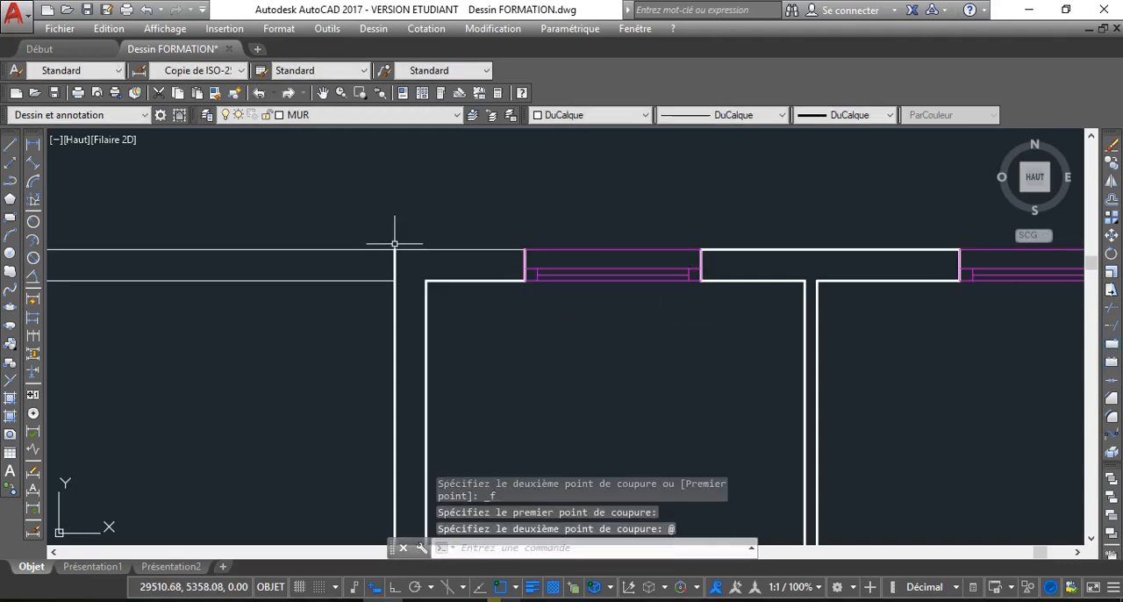
scroll(395, 244, down, 2)
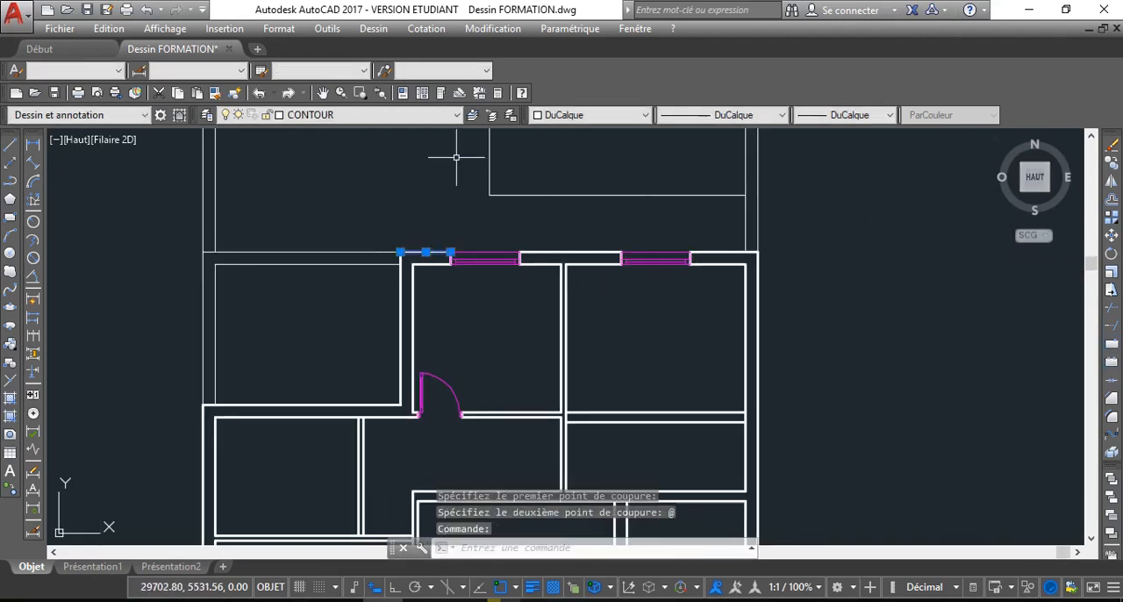
Move the top outer wall segment between the upper left room's corner and the first window back to the MUR layer
click(404, 115)
click(326, 220)
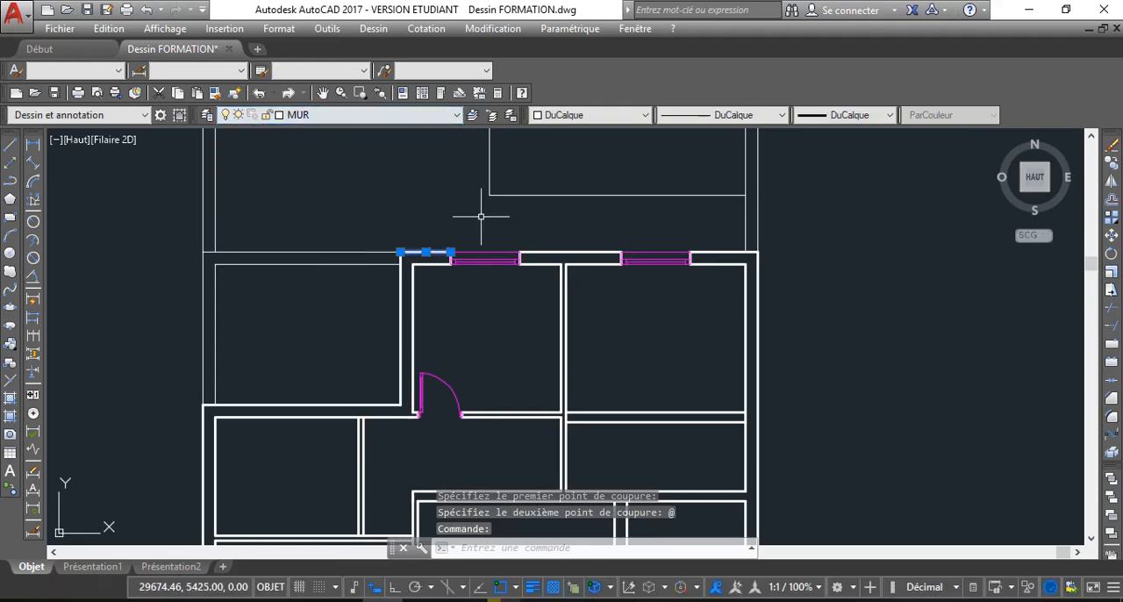
key(Escape)
Look over the walls around the top windows, the door and the lower rooms of the plan
scroll(383, 233, down, 2)
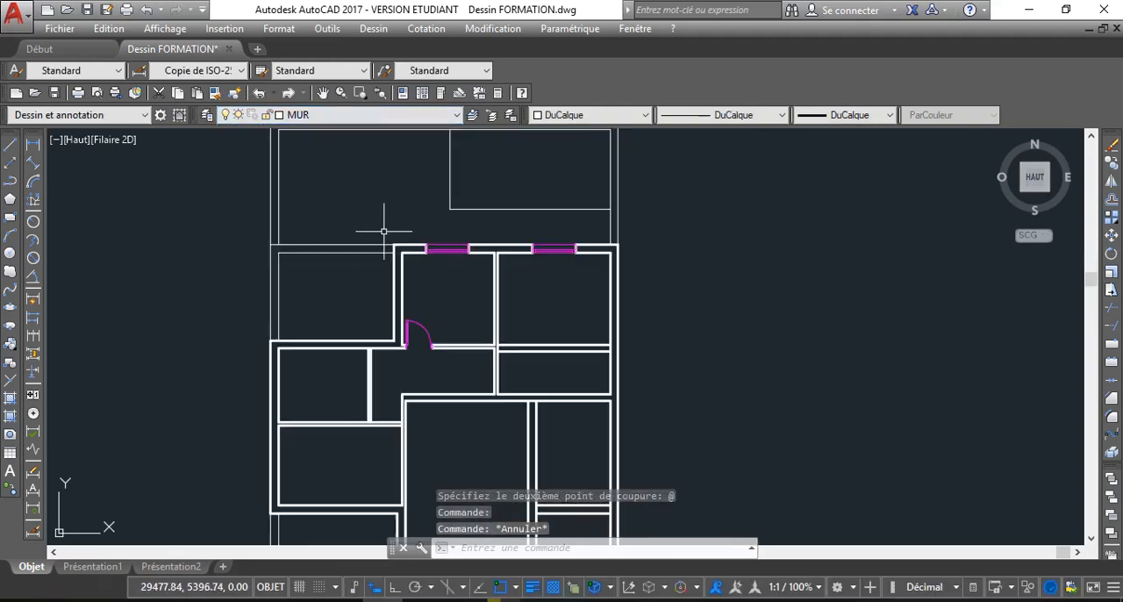
middle_drag(432, 268, 410, 271)
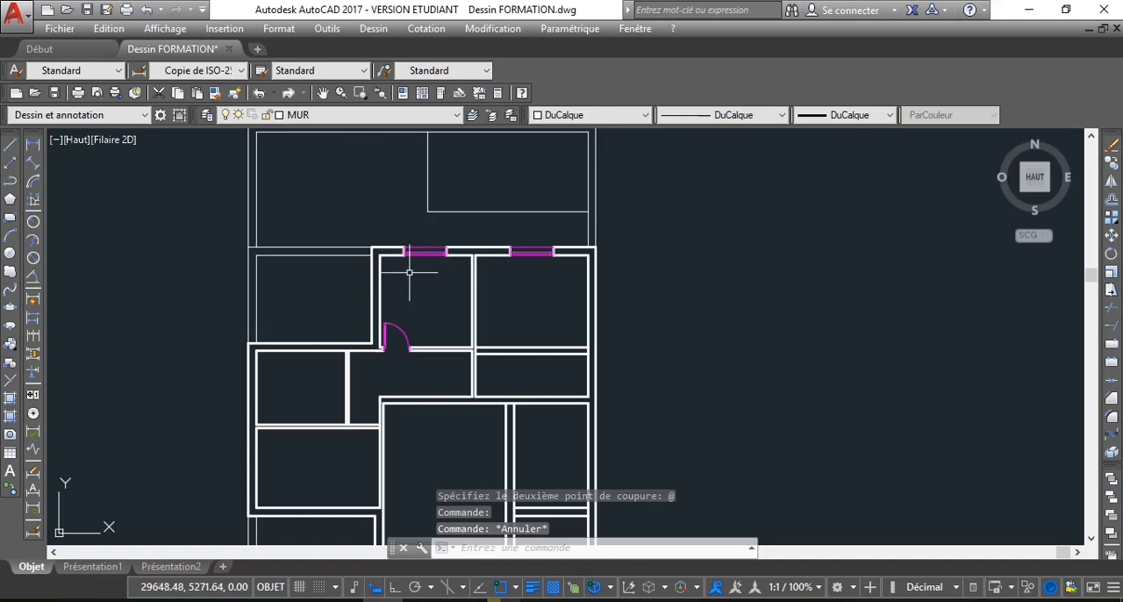
scroll(409, 270, up, 2)
scroll(413, 271, up, 1)
scroll(411, 319, down, 2)
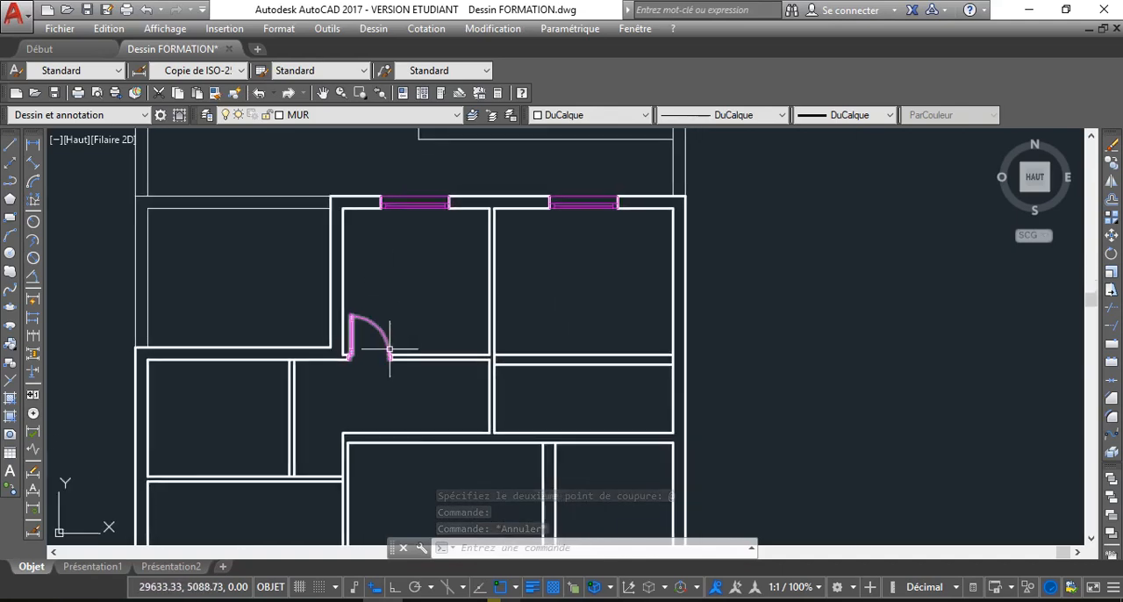
middle_drag(418, 358, 402, 311)
scroll(466, 327, down, 2)
middle_drag(466, 325, 426, 285)
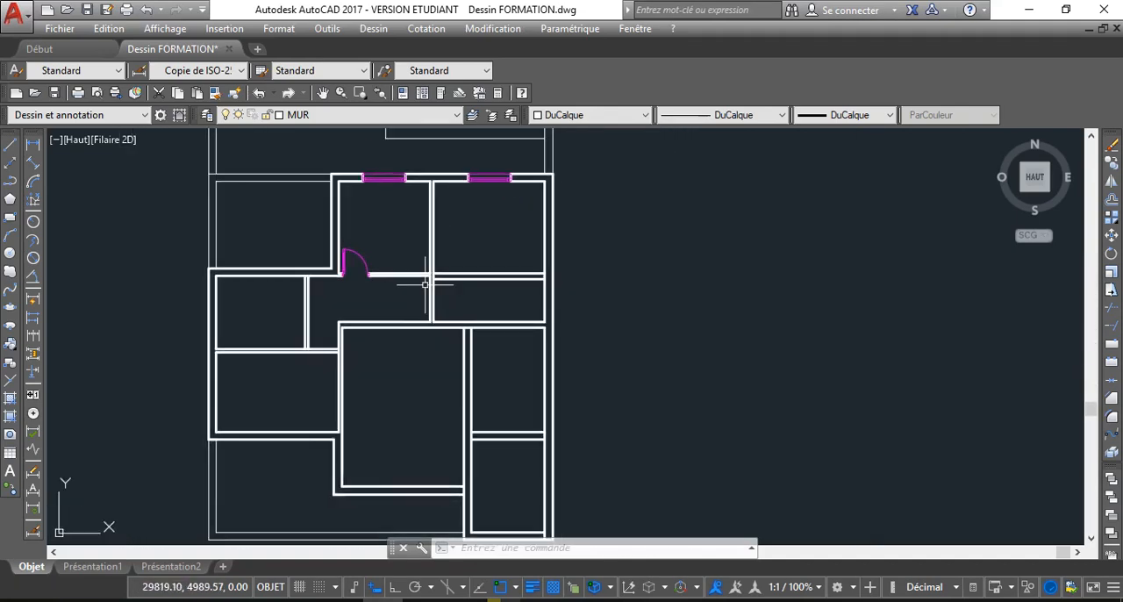
Extend both lines of the lower vertical wall up to the lower line of the horizontal wall beneath the upper right room
scroll(465, 289, up, 2)
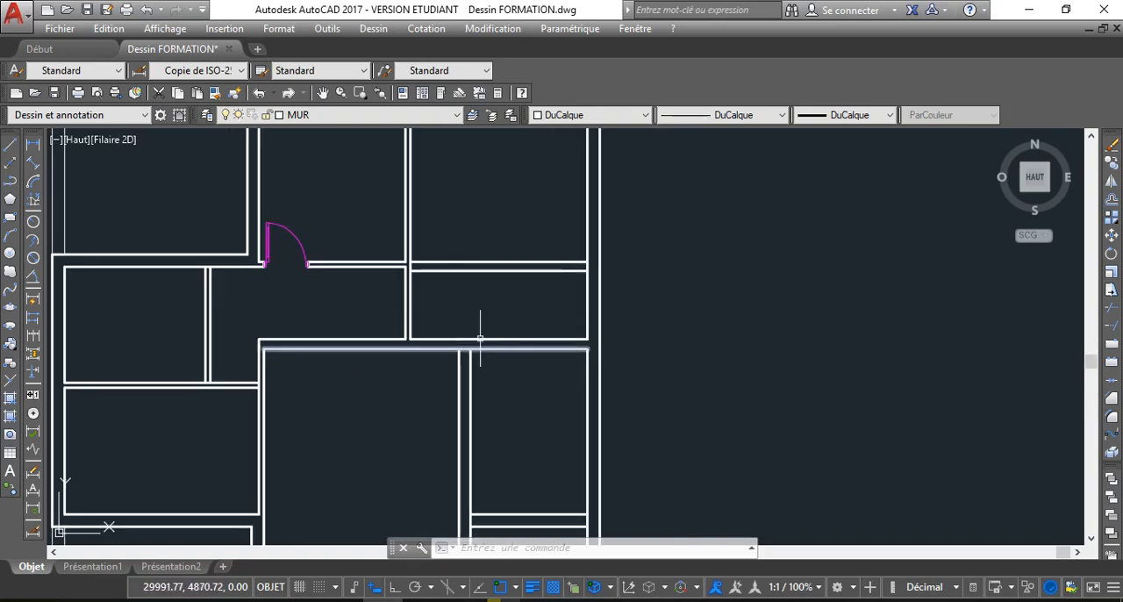
middle_drag(480, 338, 476, 315)
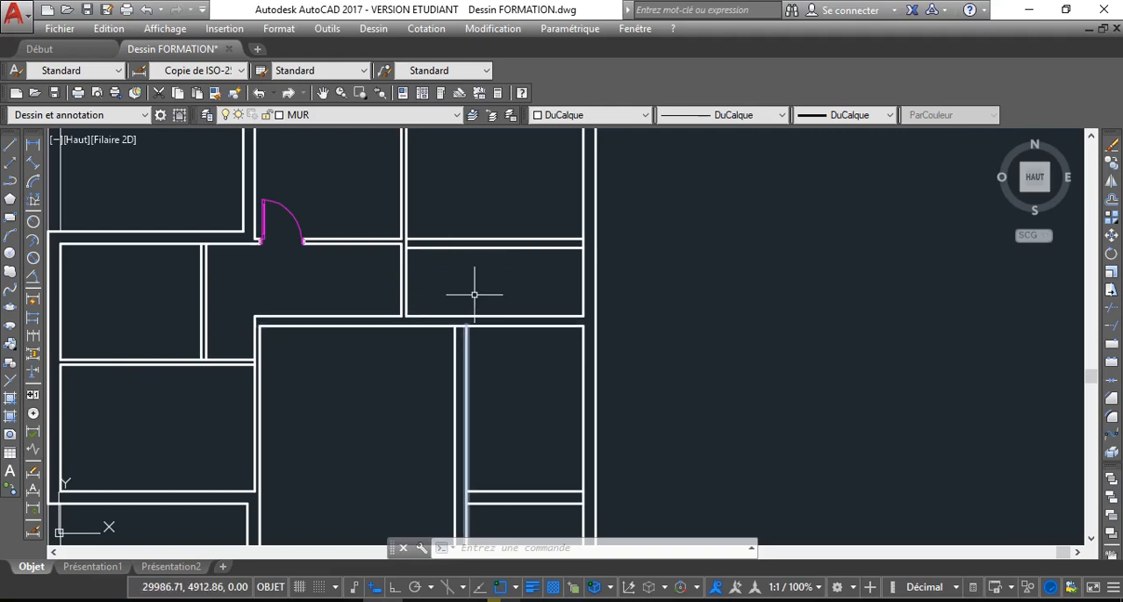
click(516, 249)
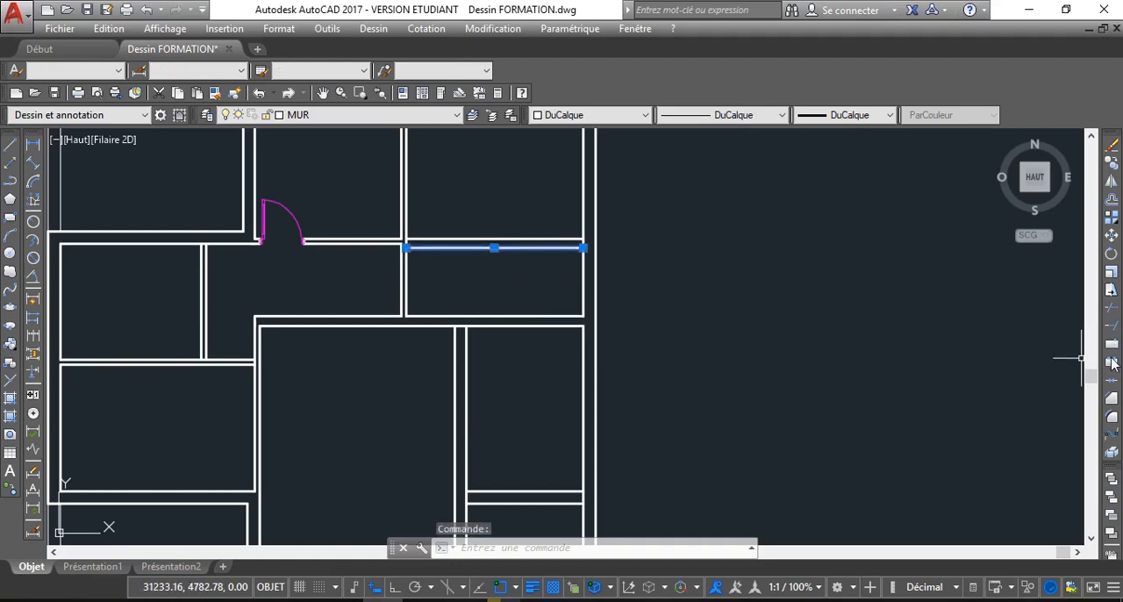
click(1112, 331)
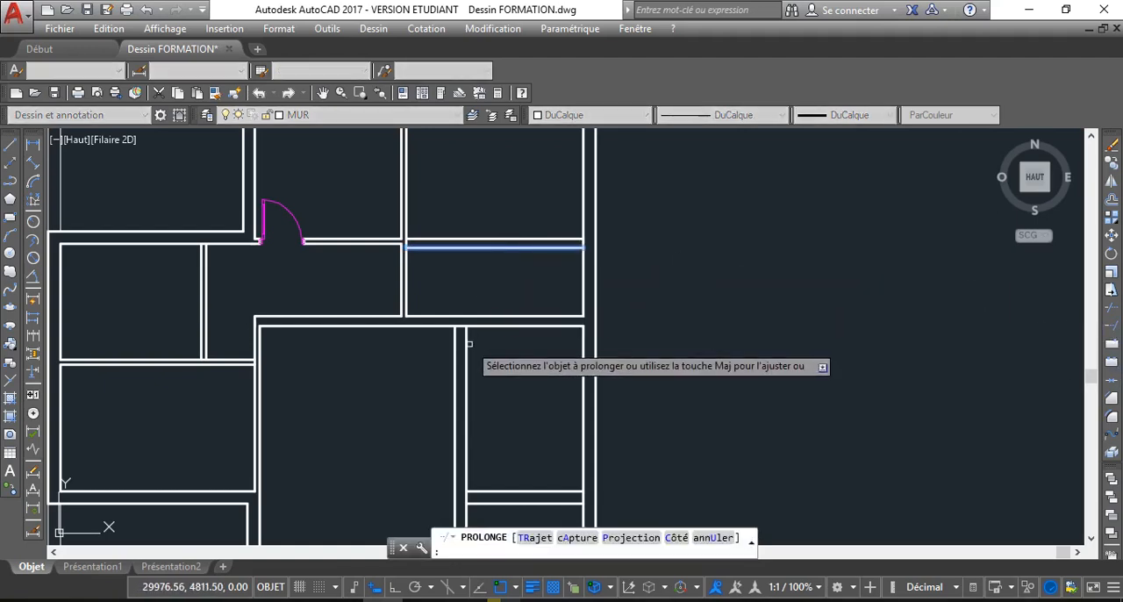
click(466, 345)
click(454, 347)
right_click(501, 279)
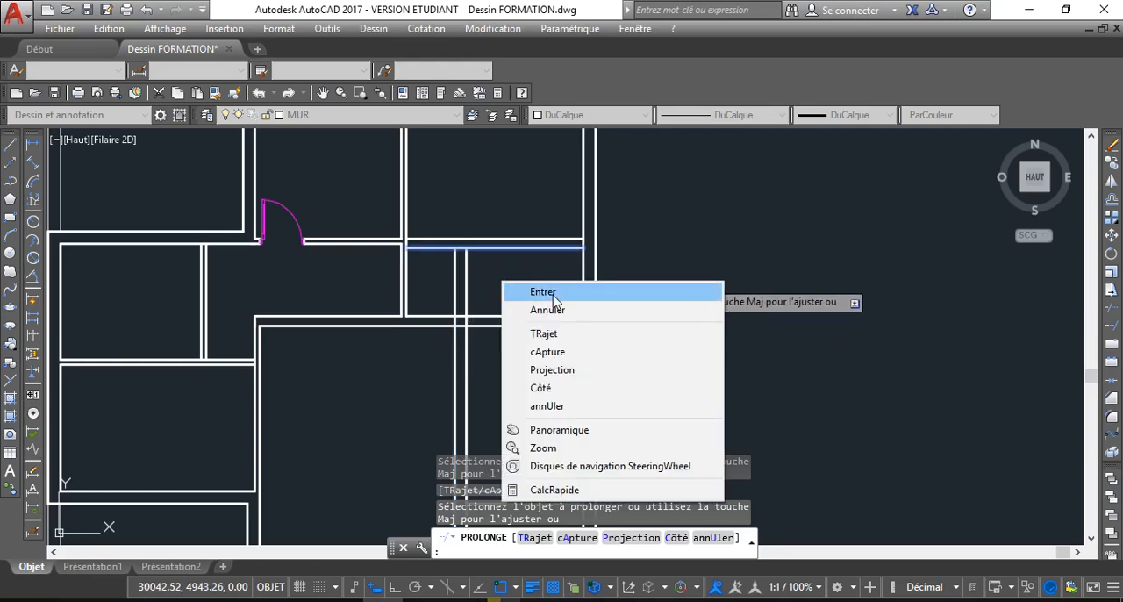
click(549, 311)
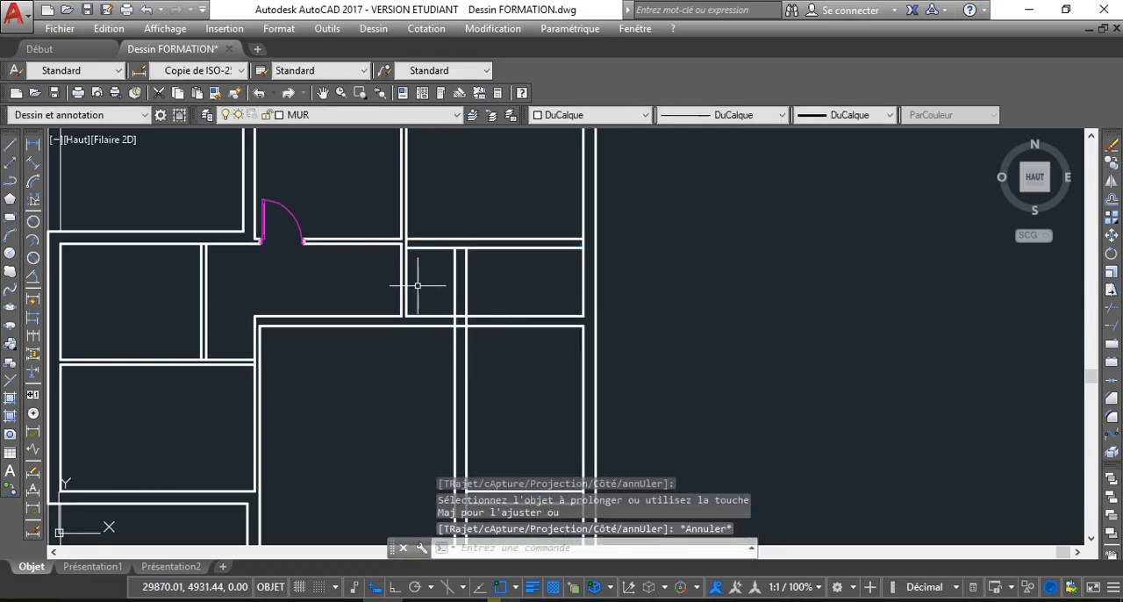
click(418, 285)
click(382, 267)
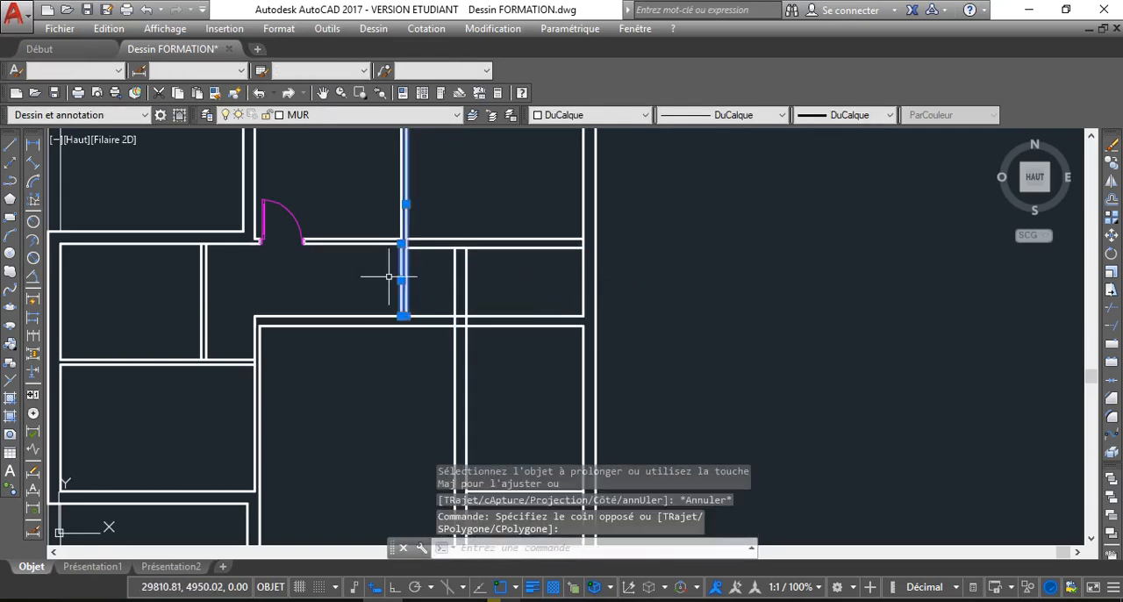
key(Escape)
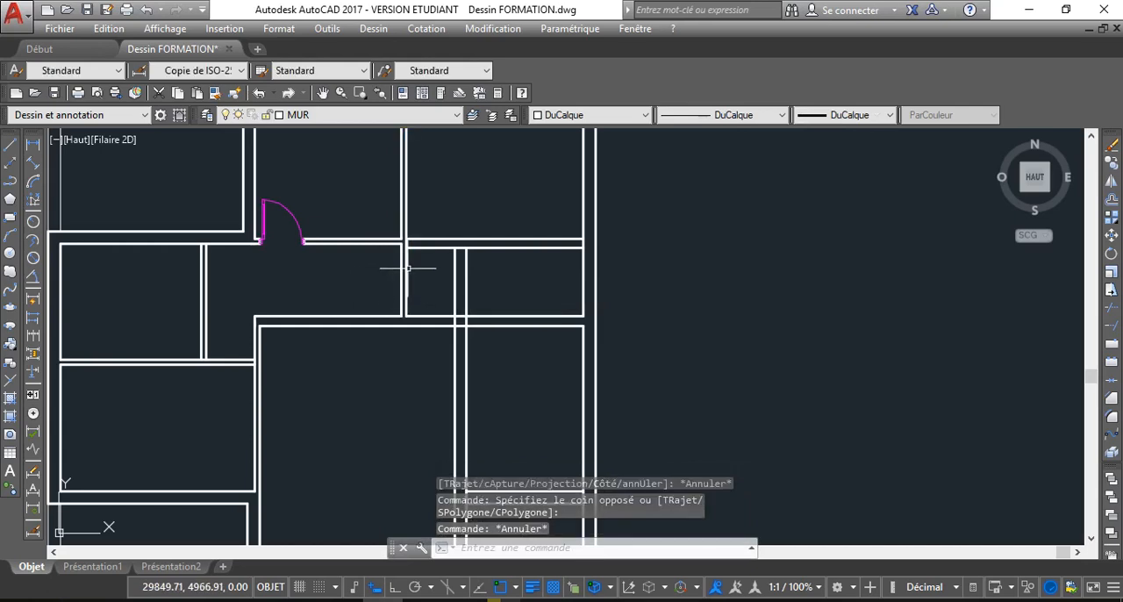
Extend the lower line of the door wall to the right line of the vertical partition between the two upper rooms
scroll(407, 267, up, 2)
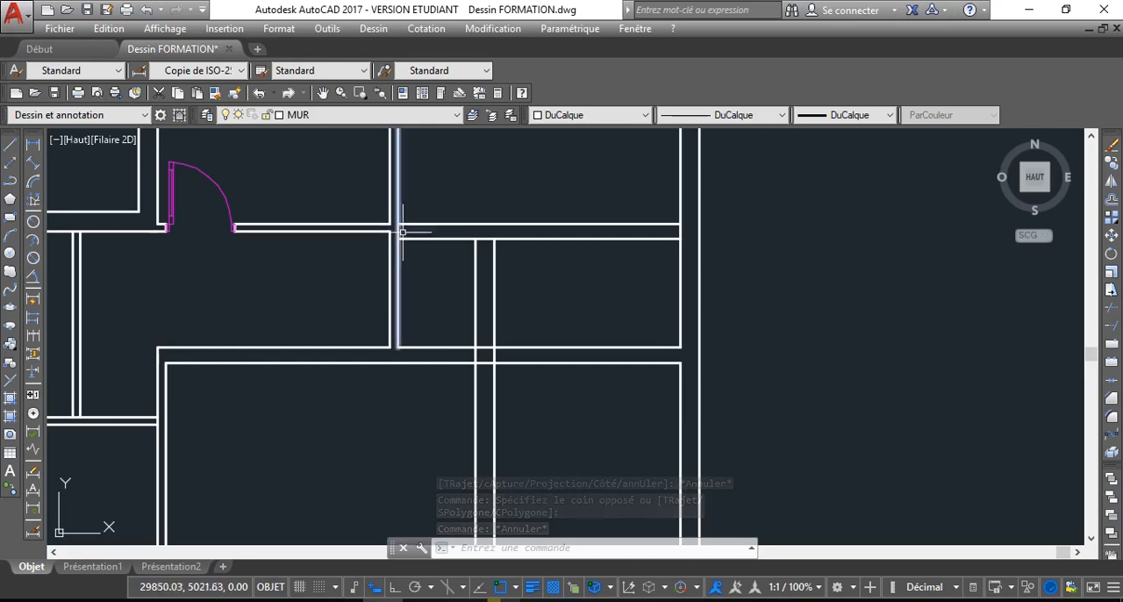
scroll(390, 233, up, 4)
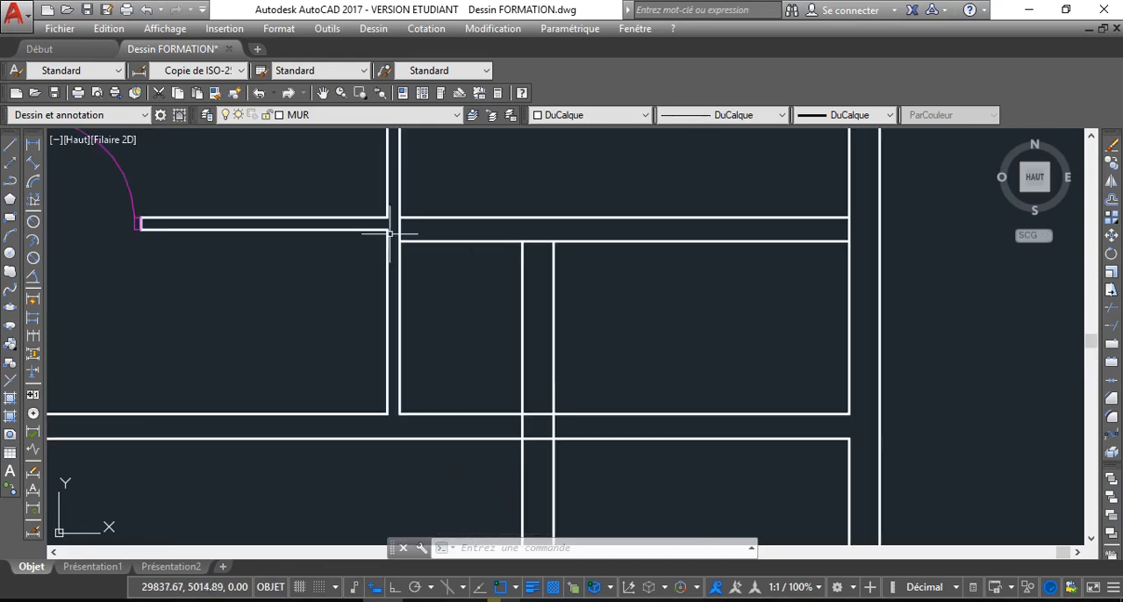
click(403, 232)
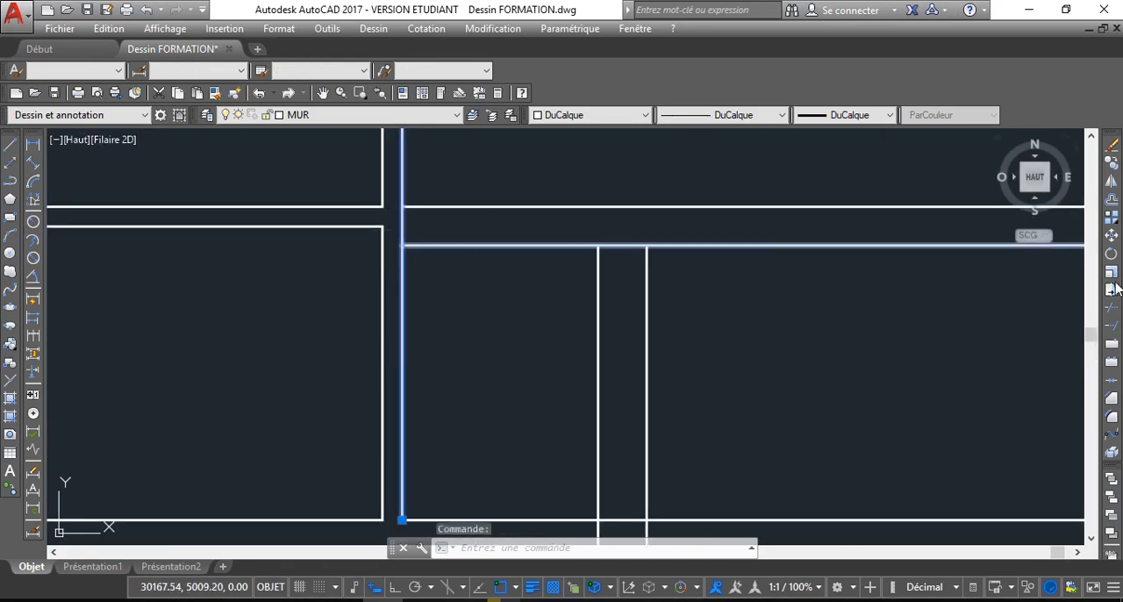
click(1112, 326)
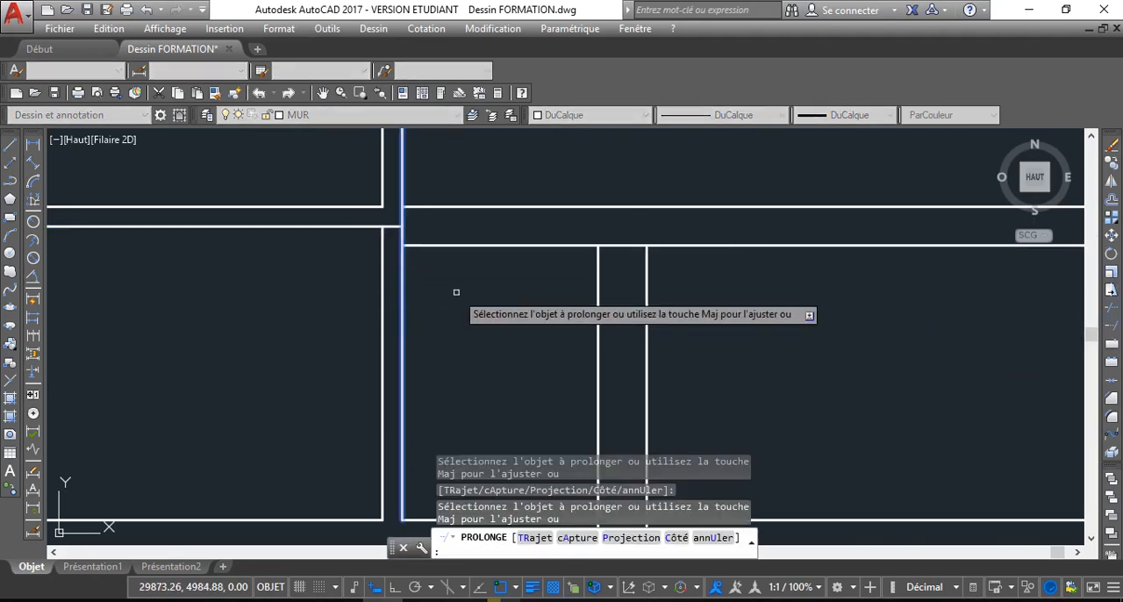
key(Escape)
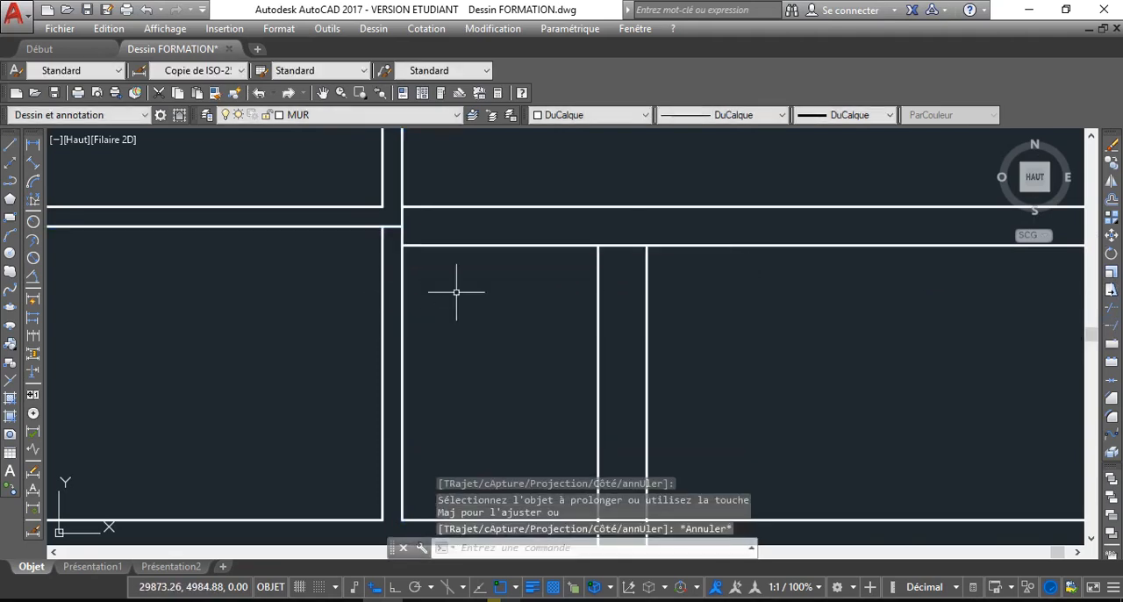
Trim the right line of the vertical partition below the horizontal wall under the upper right room
click(1112, 312)
key(Return)
click(462, 353)
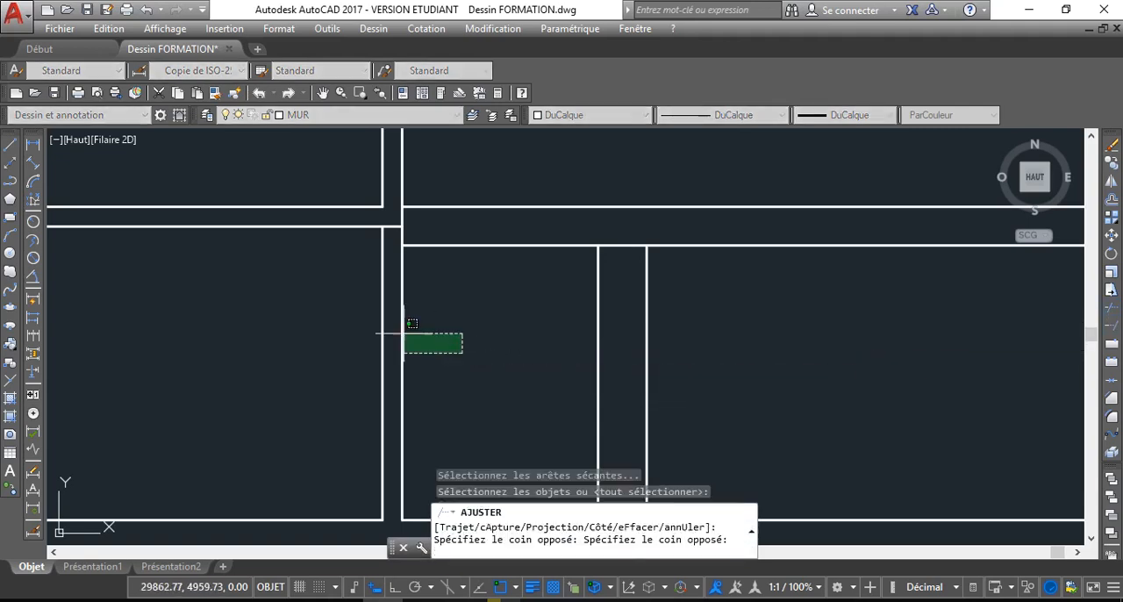
click(344, 326)
click(444, 331)
click(298, 305)
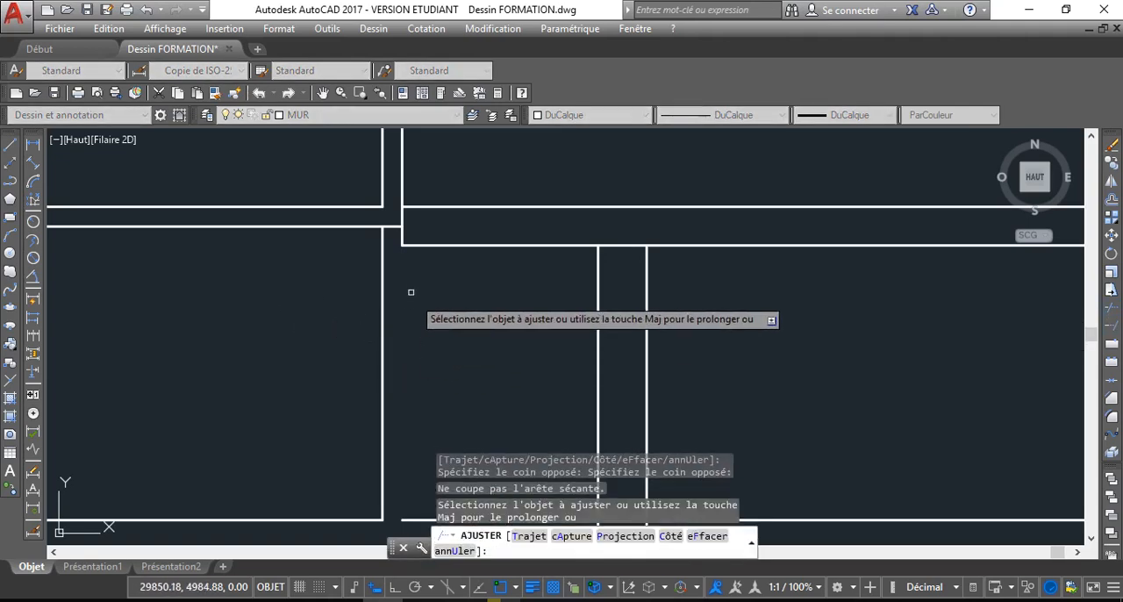
scroll(411, 291, down, 3)
right_click(427, 124)
click(473, 154)
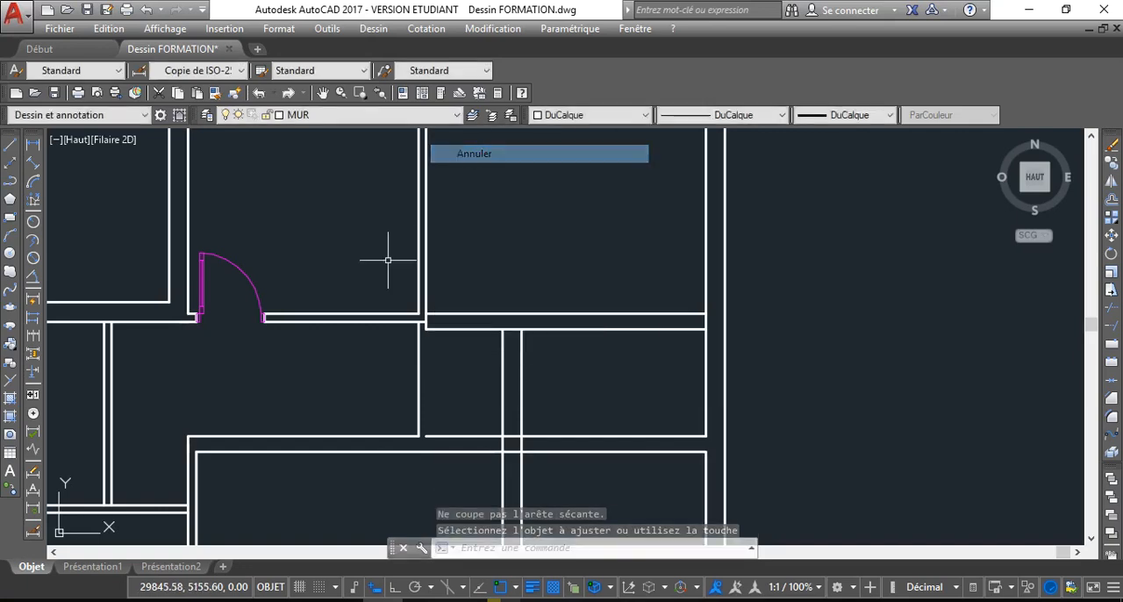
Erase the remaining left line of the partition between the door wall and the horizontal wall below it
click(421, 358)
click(402, 353)
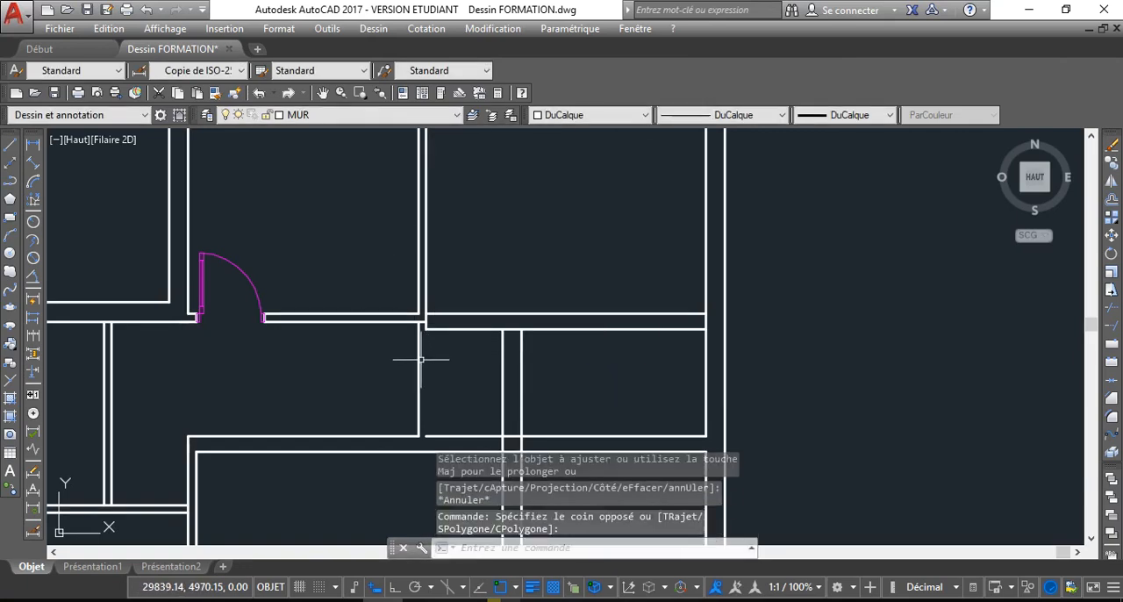
key(Delete)
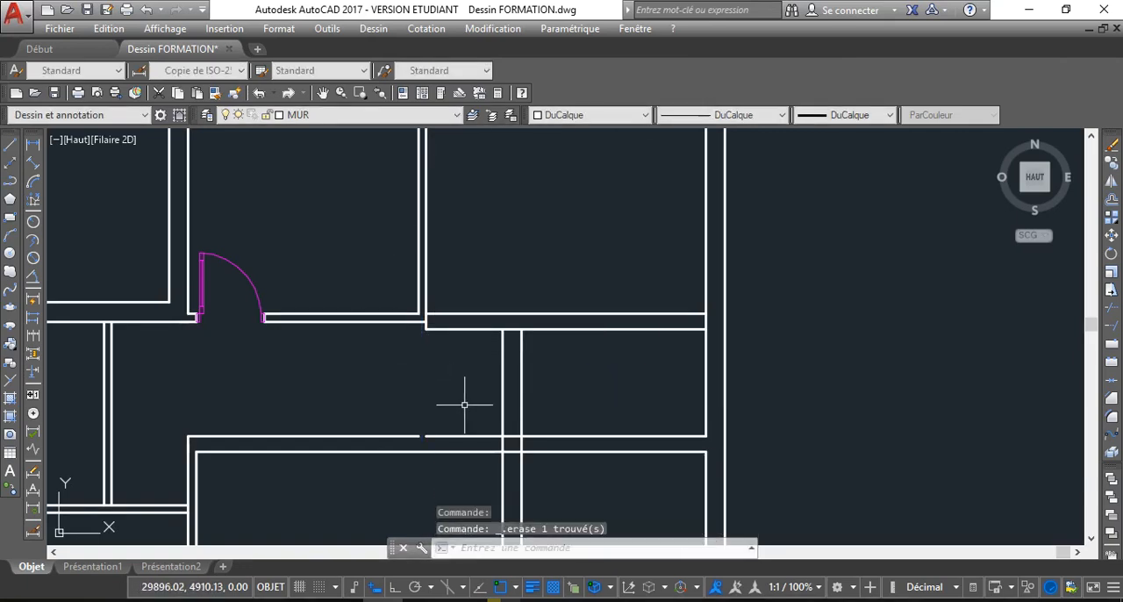
Join the two aligned upper lines of the lower horizontal wall across the gap left by the removed partition
scroll(414, 414, up, 2)
click(477, 453)
click(372, 427)
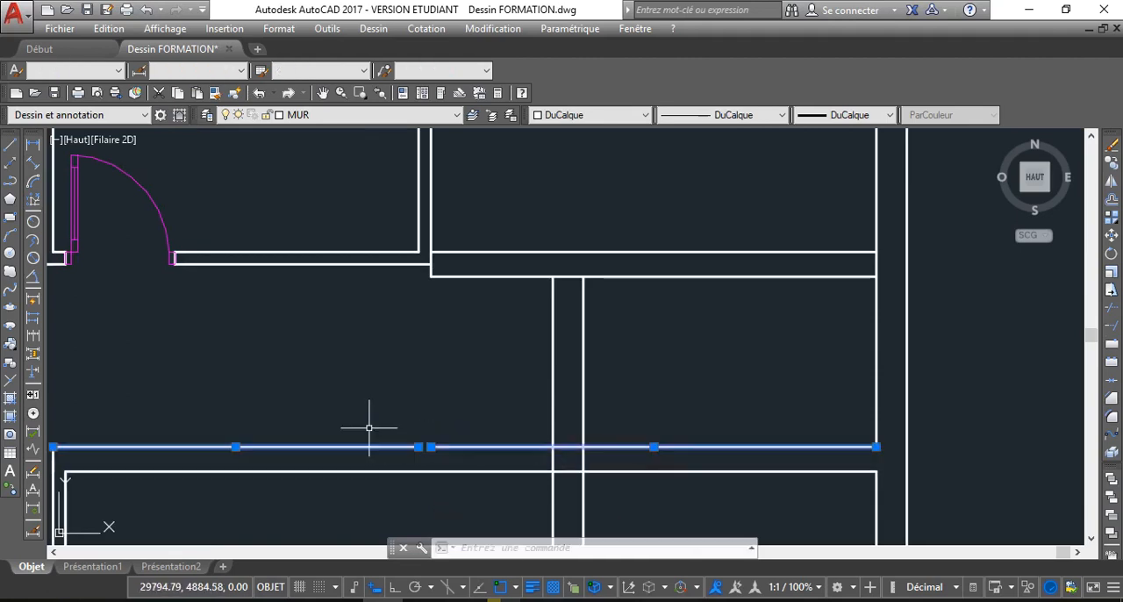
click(1112, 380)
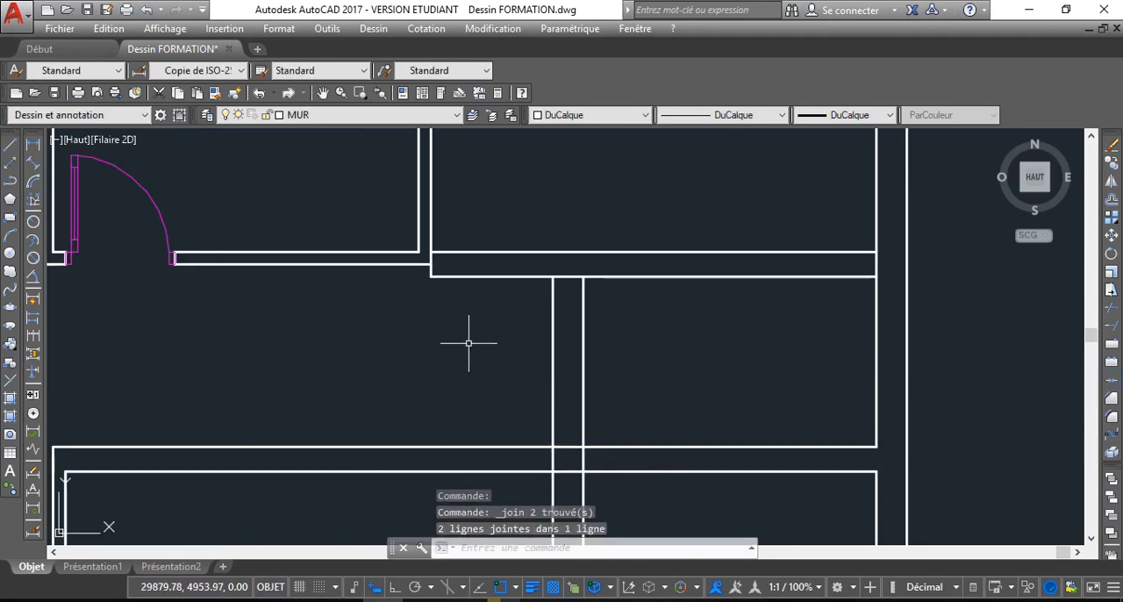
Examine the corner where the door wall meets the thicker wall, and the crossing of the extended vertical wall
scroll(465, 328, down, 2)
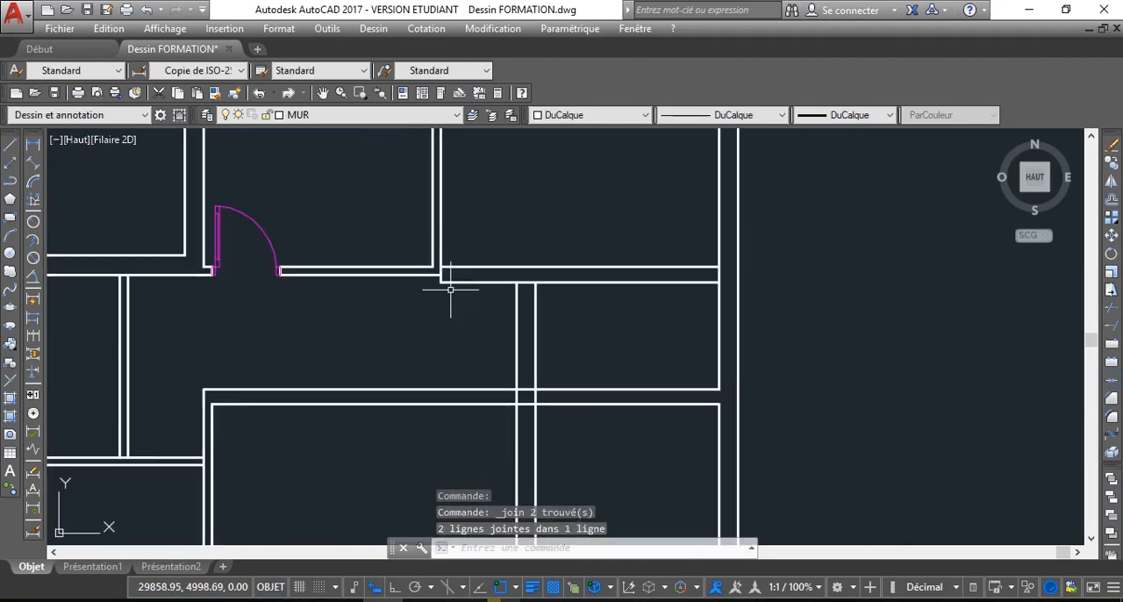
scroll(450, 290, up, 3)
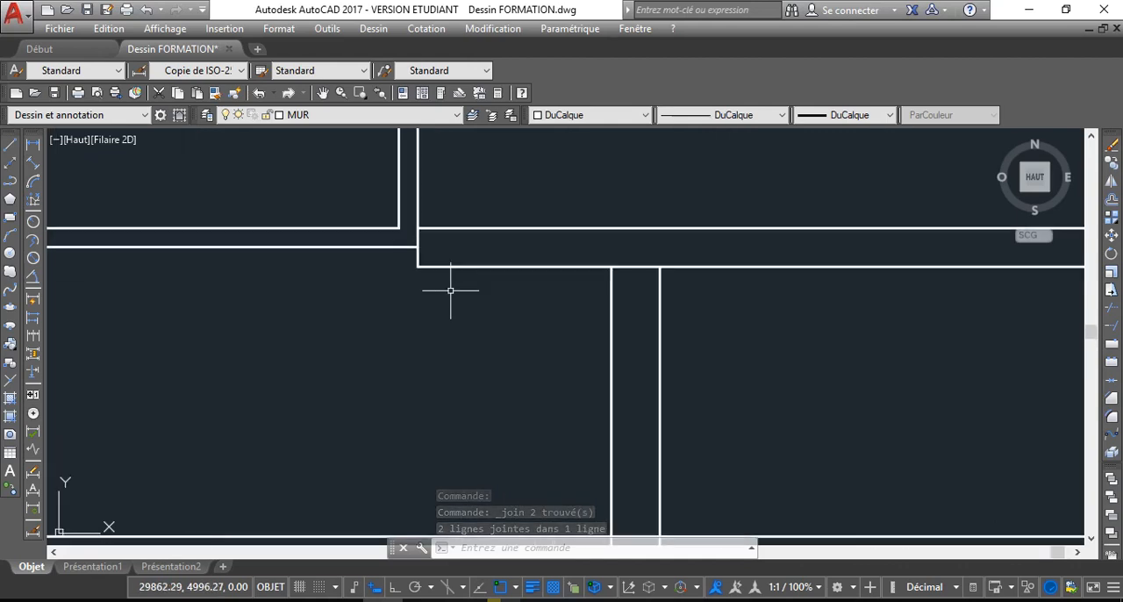
scroll(431, 267, up, 2)
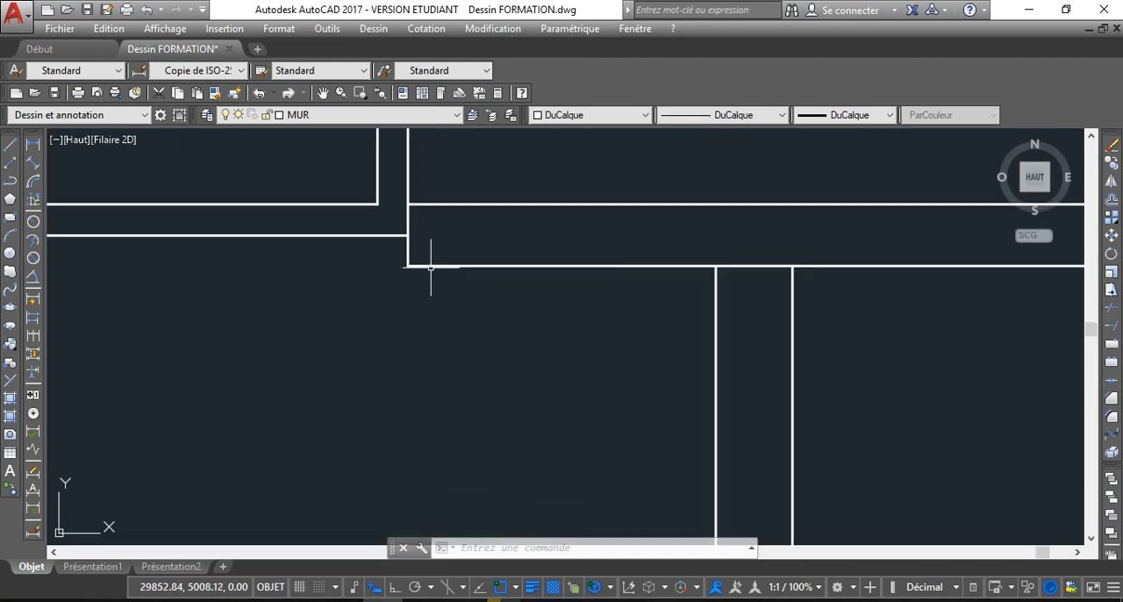
scroll(432, 268, up, 2)
scroll(442, 275, down, 3)
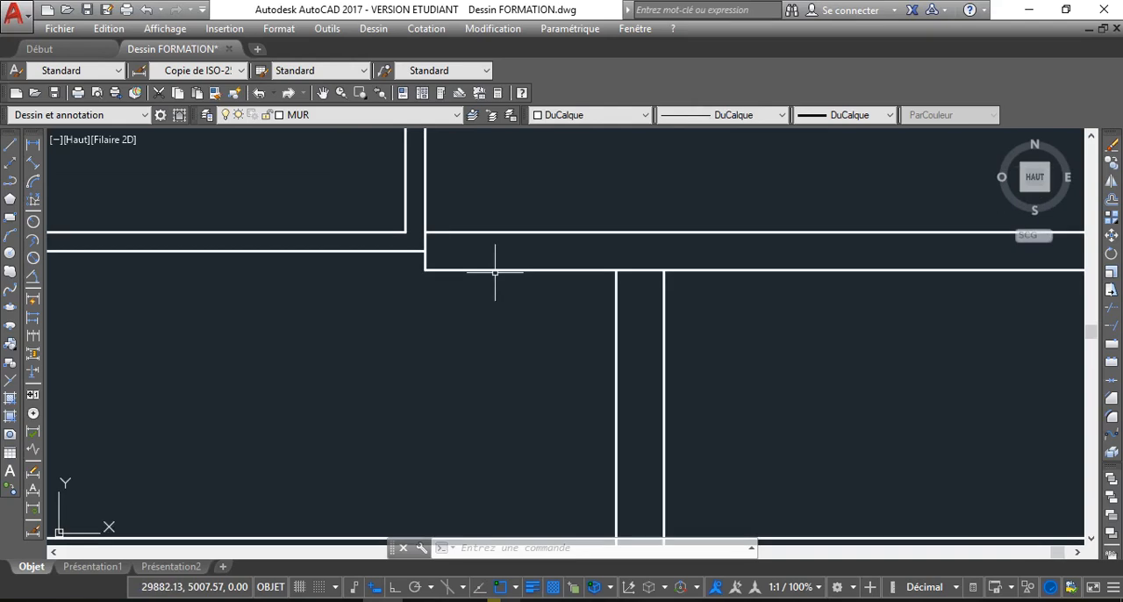
scroll(494, 273, down, 4)
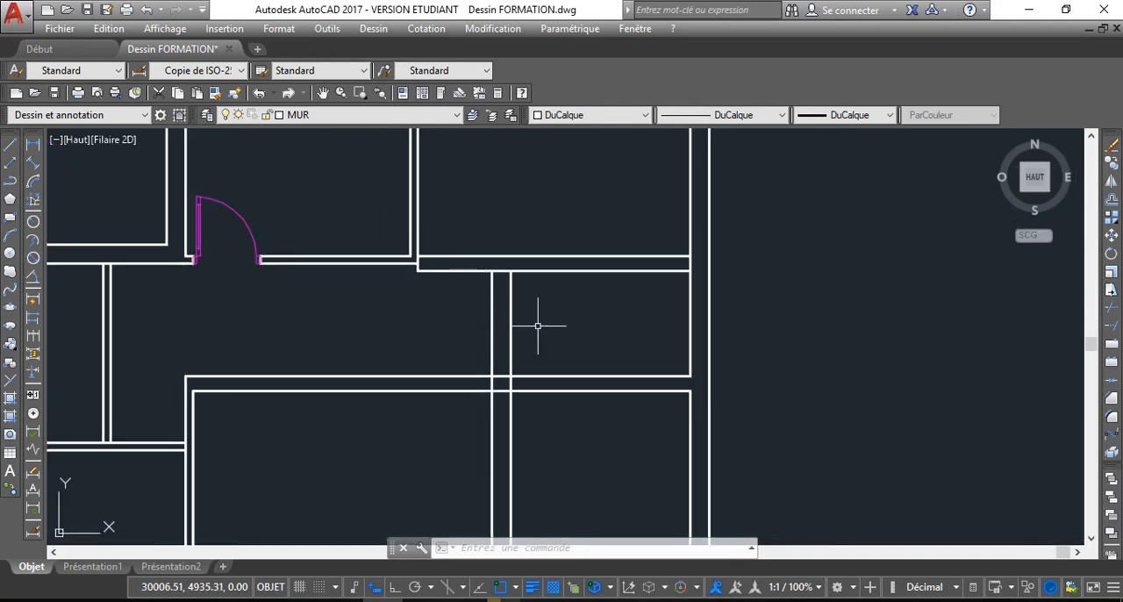
scroll(526, 327, down, 2)
scroll(540, 332, up, 2)
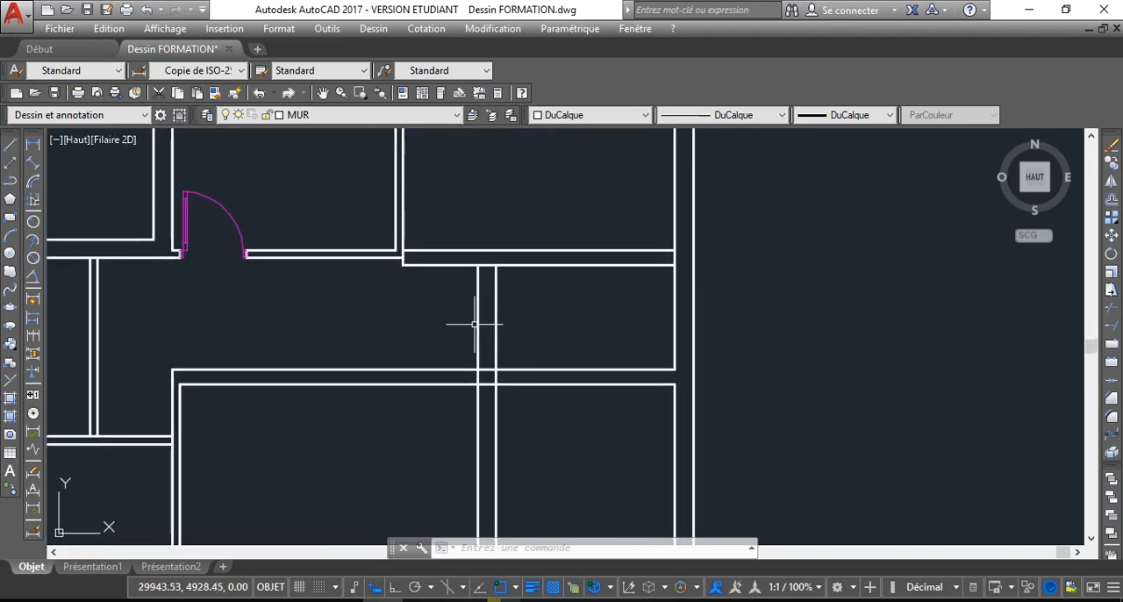
scroll(434, 246, up, 2)
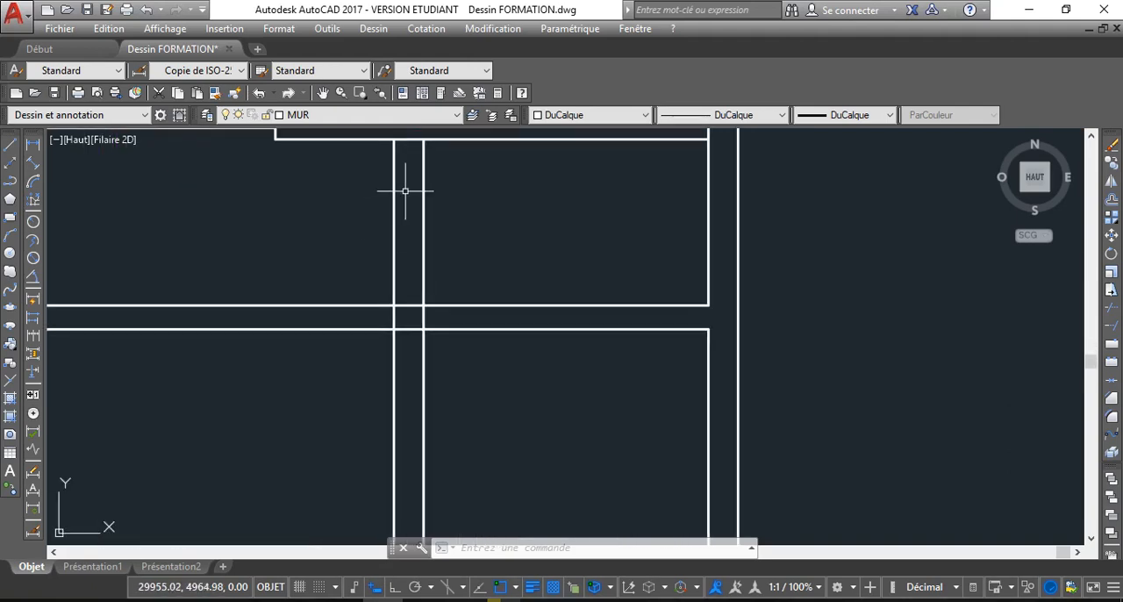
scroll(405, 191, down, 4)
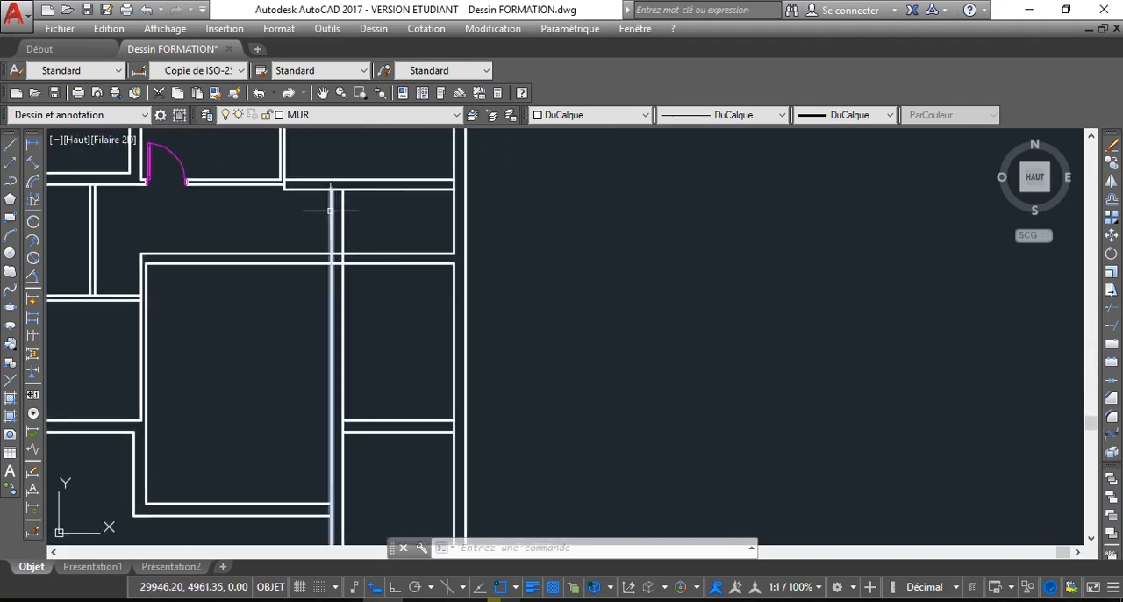
Measure the thickness of the extended vertical wall with a linear dimension, without placing it, and dismiss the autosave message
click(33, 143)
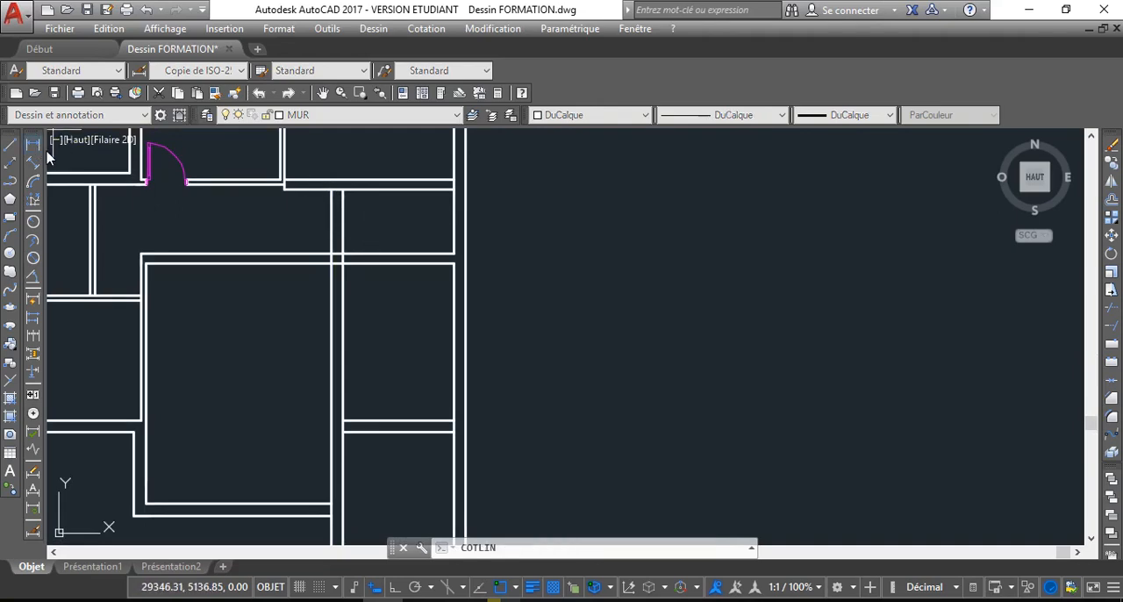
click(341, 186)
click(332, 186)
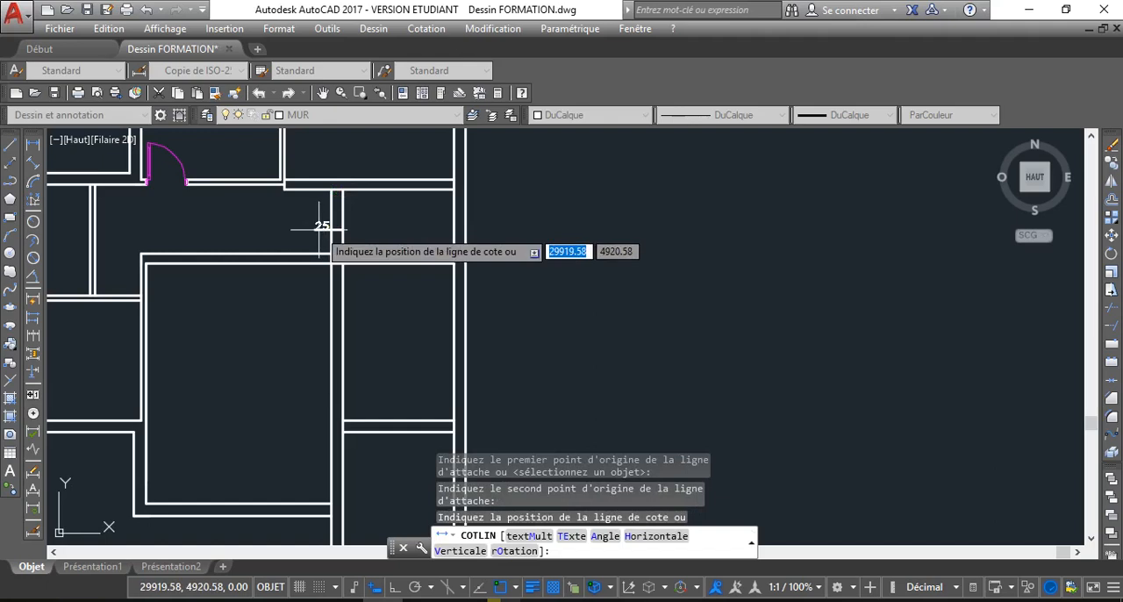
key(Escape)
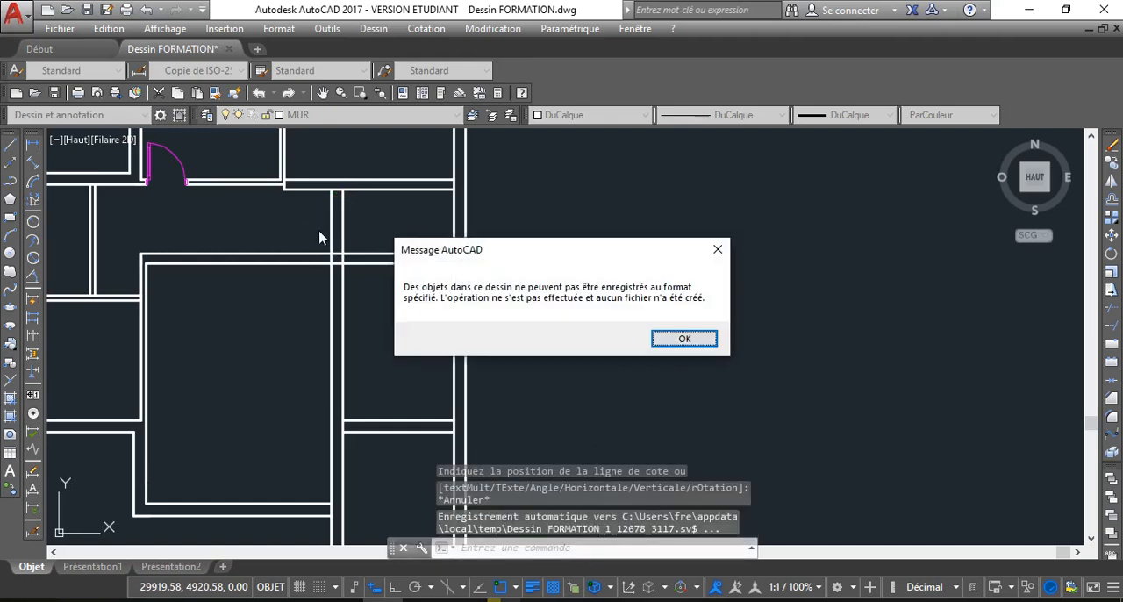
click(684, 339)
scroll(381, 241, down, 3)
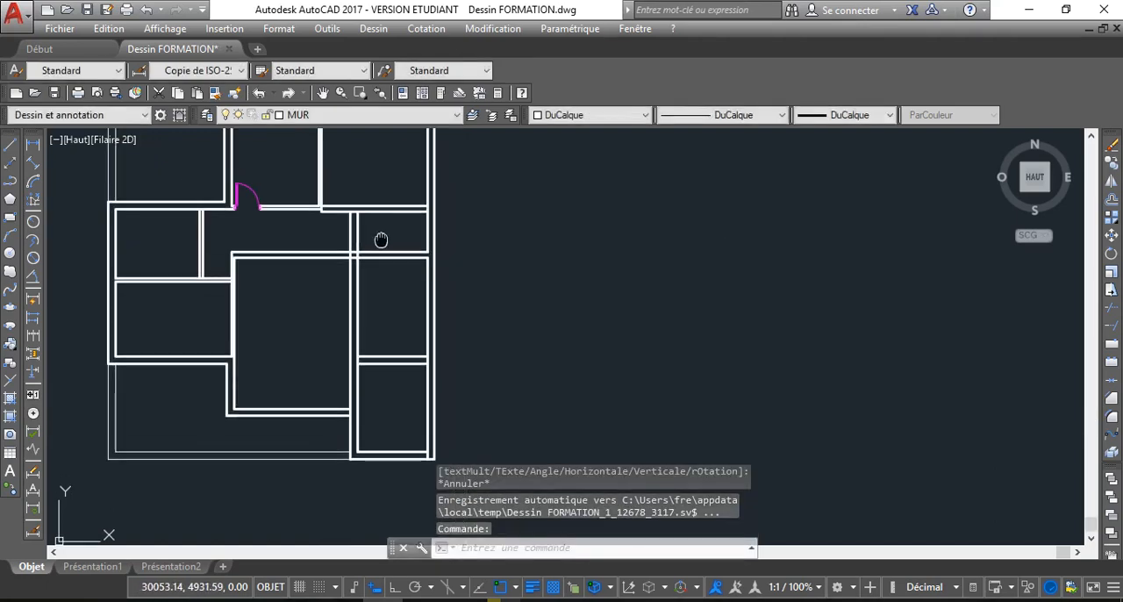
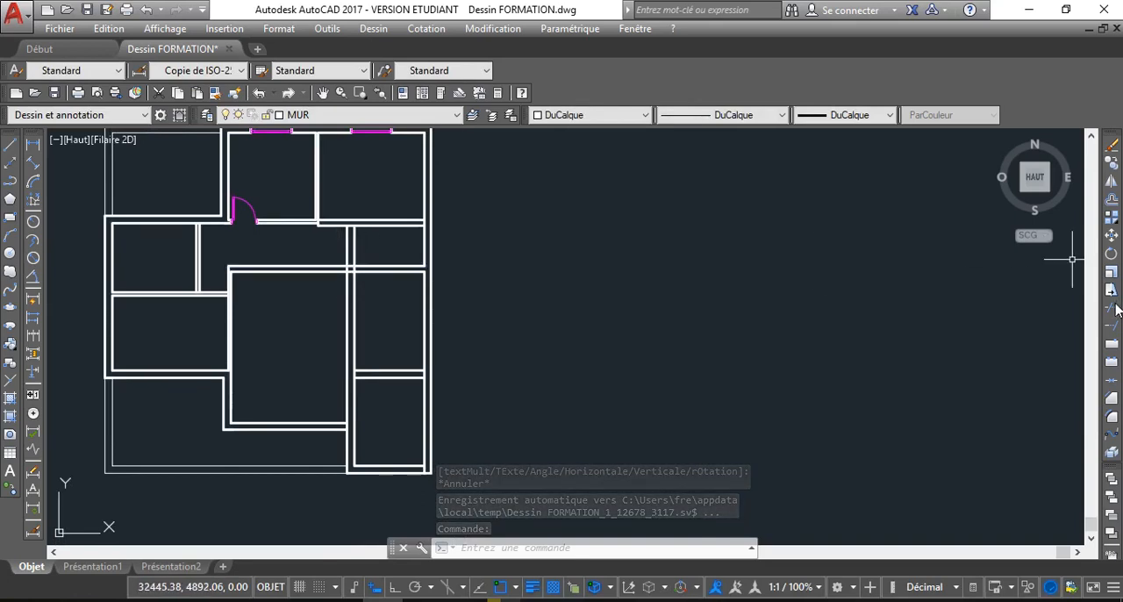
Trim the overlapping line segments where the extended vertical wall crosses the horizontal wall, opening up the wall junction
click(1111, 307)
scroll(398, 273, up, 6)
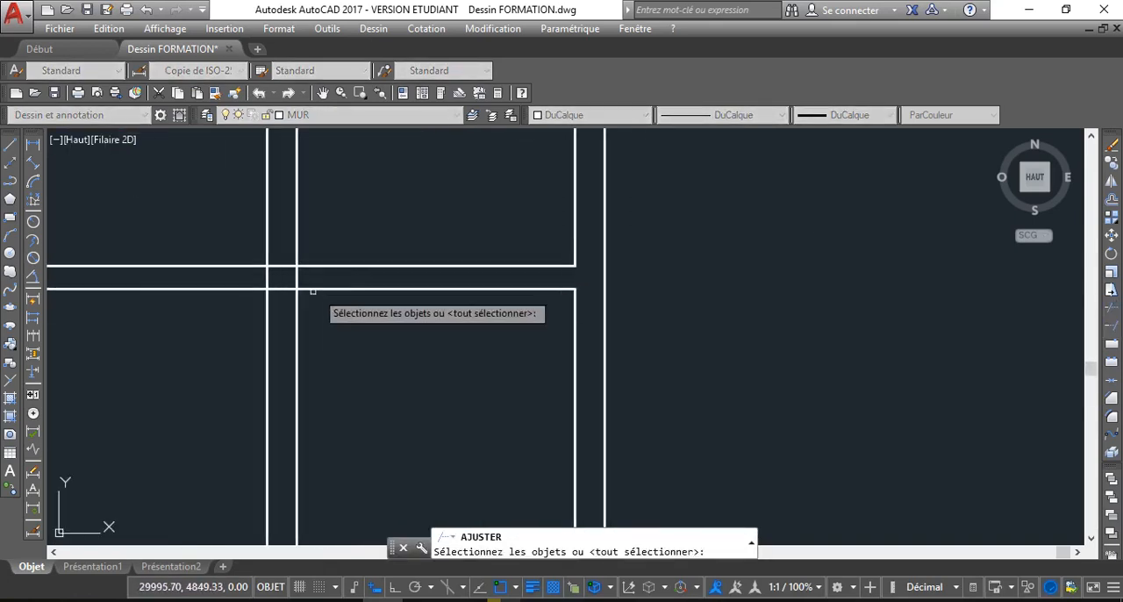
right_click(282, 310)
click(282, 307)
click(282, 287)
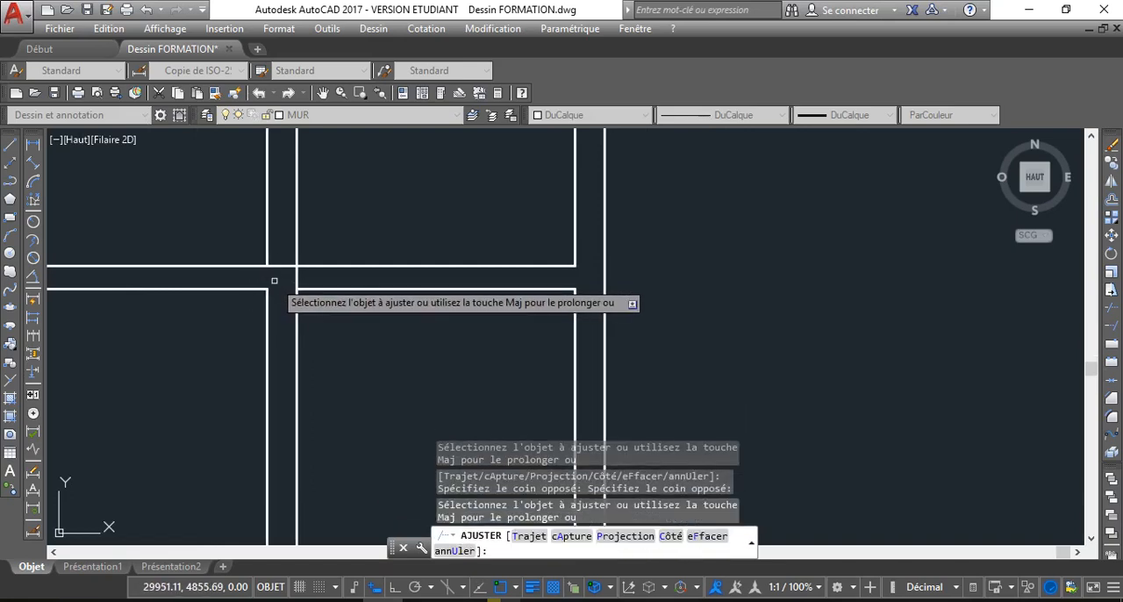
scroll(268, 292, down, 4)
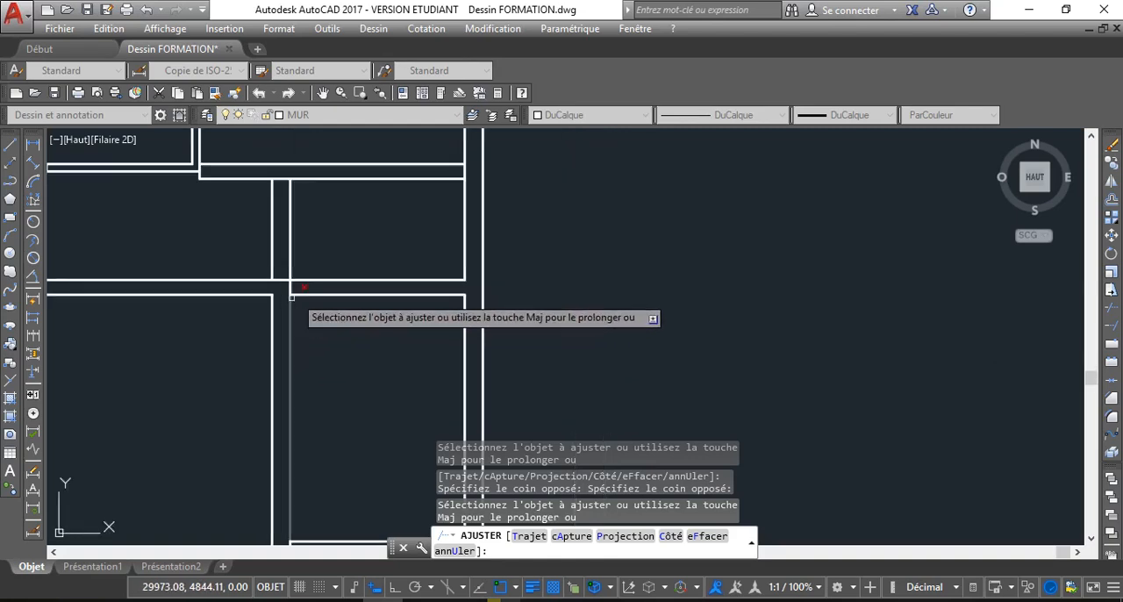
right_click(246, 320)
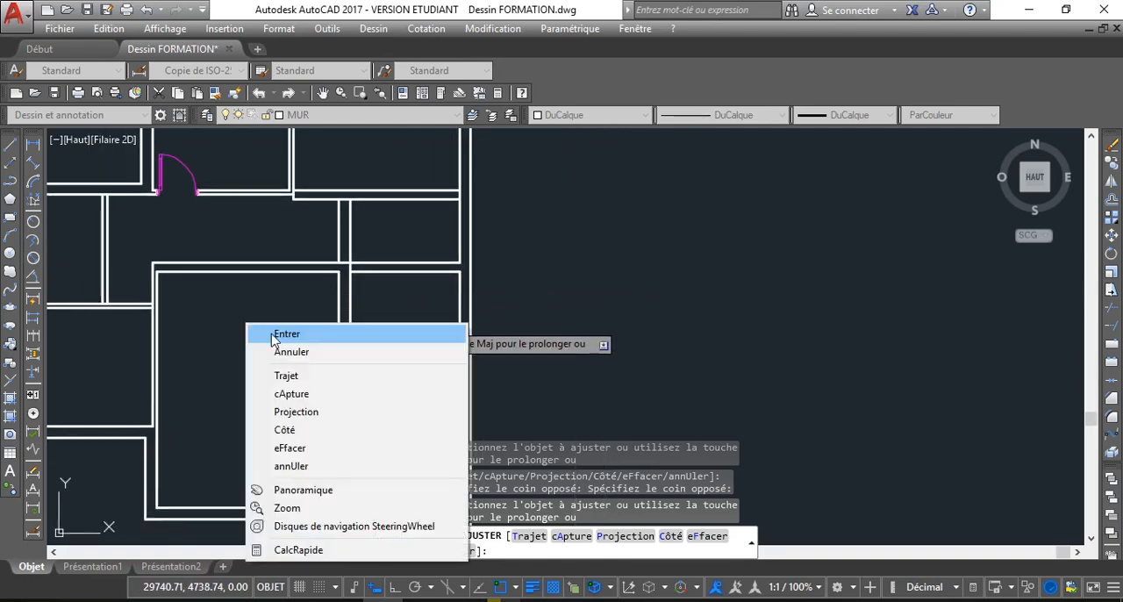
click(281, 351)
scroll(229, 308, down, 5)
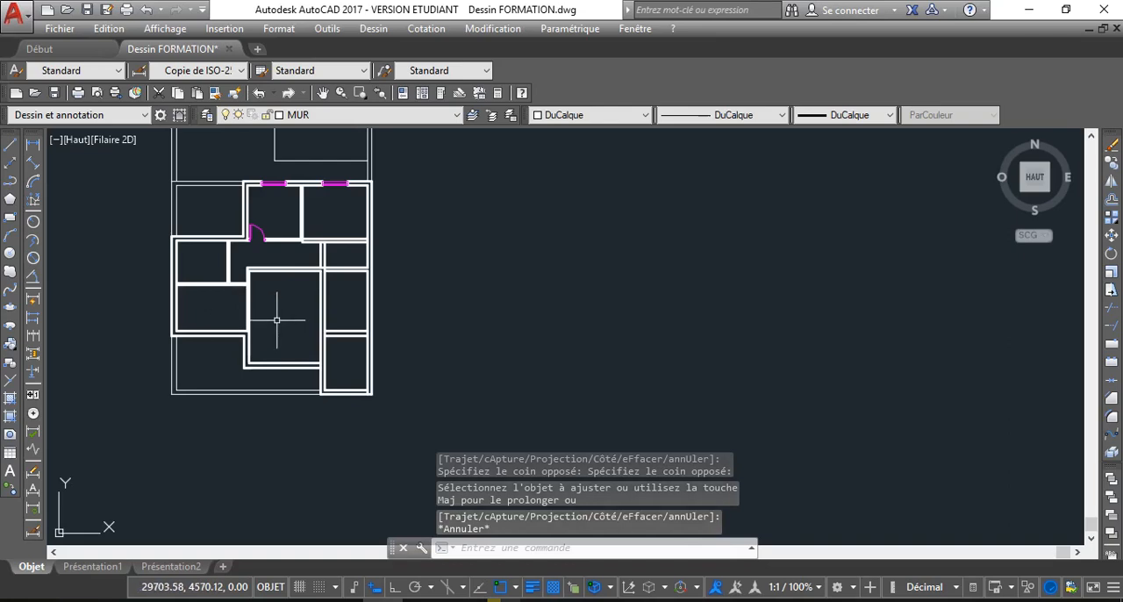
Examine the reworked plan as a whole, the dimensioned plan with the red staircase and the labelled plan with room names
middle_drag(276, 320, 276, 370)
scroll(296, 364, down, 2)
scroll(275, 369, up, 2)
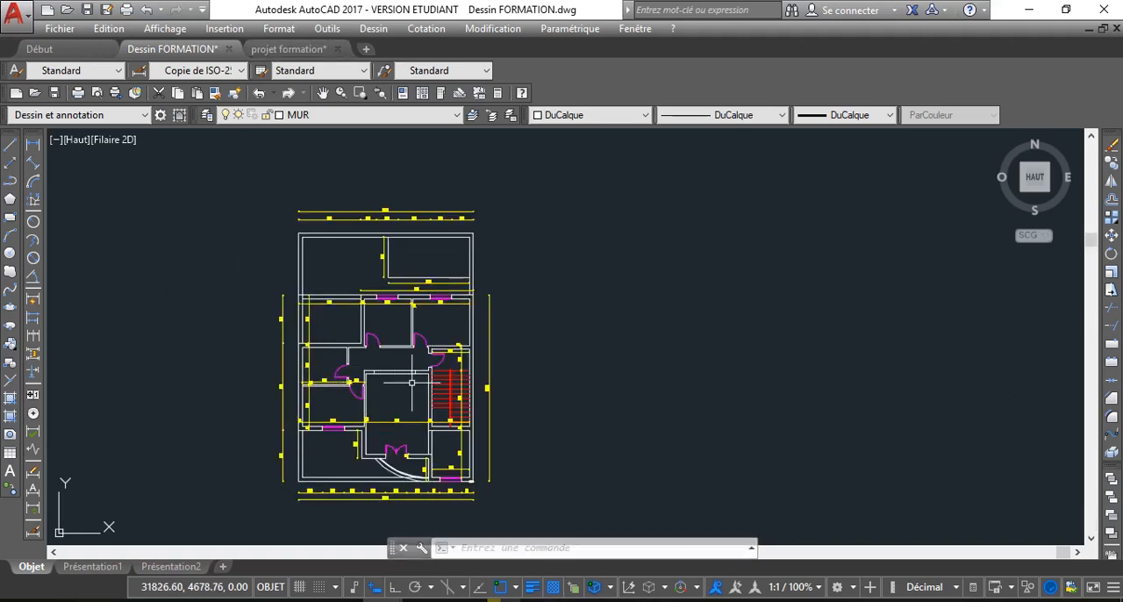
scroll(411, 383, up, 2)
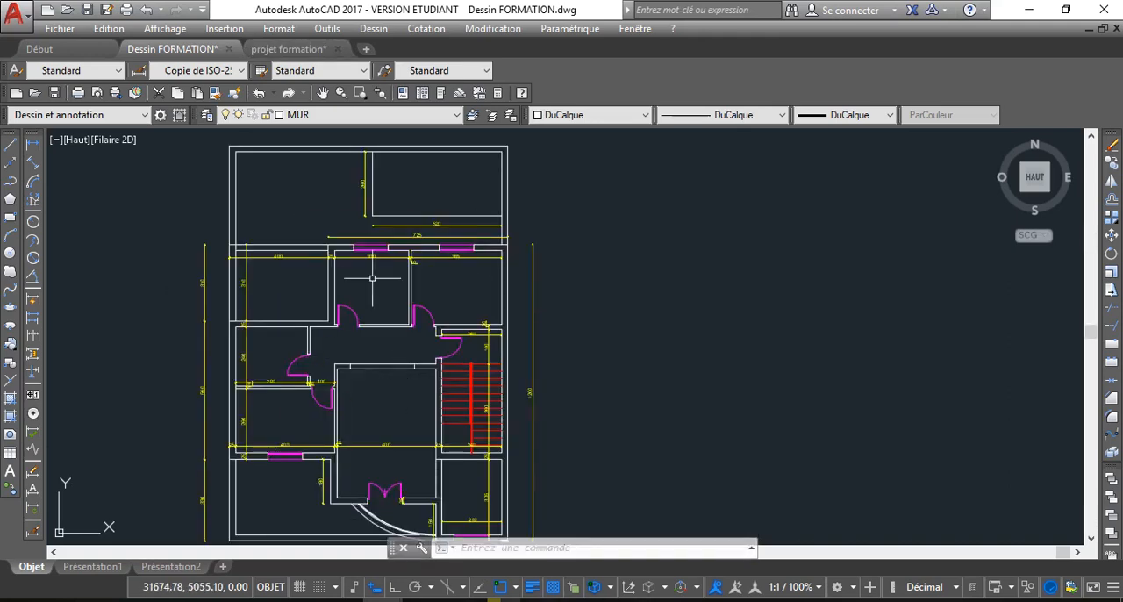
scroll(369, 260, up, 2)
scroll(340, 276, down, 2)
middle_drag(358, 250, 376, 239)
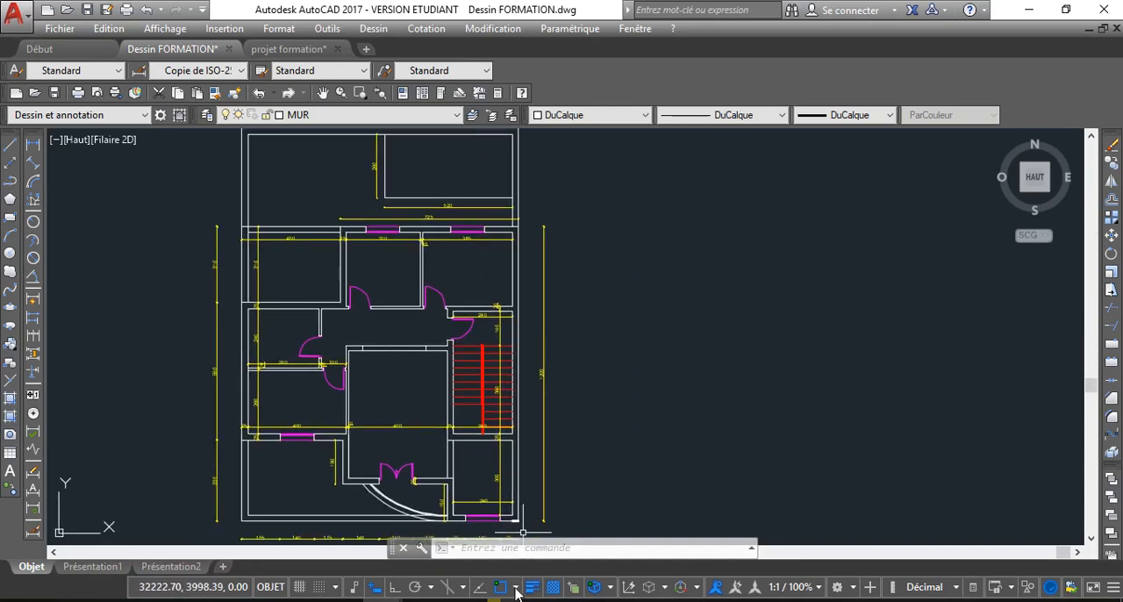
key(ctrl+a)
scroll(341, 336, down, 2)
key(Escape)
scroll(350, 303, up, 2)
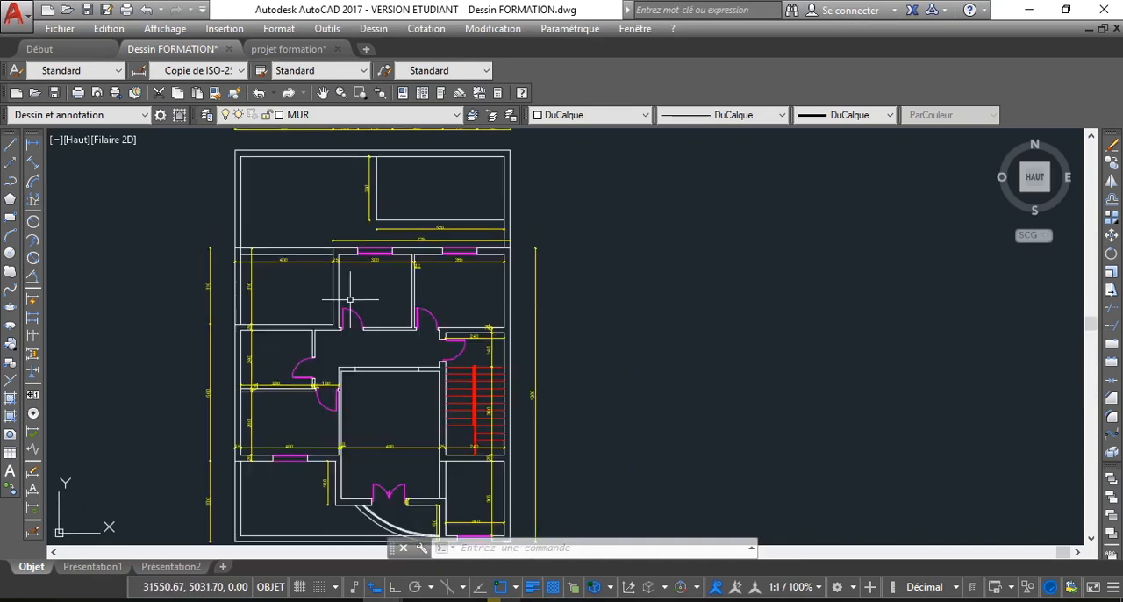
key(ctrl+a)
scroll(375, 321, down, 2)
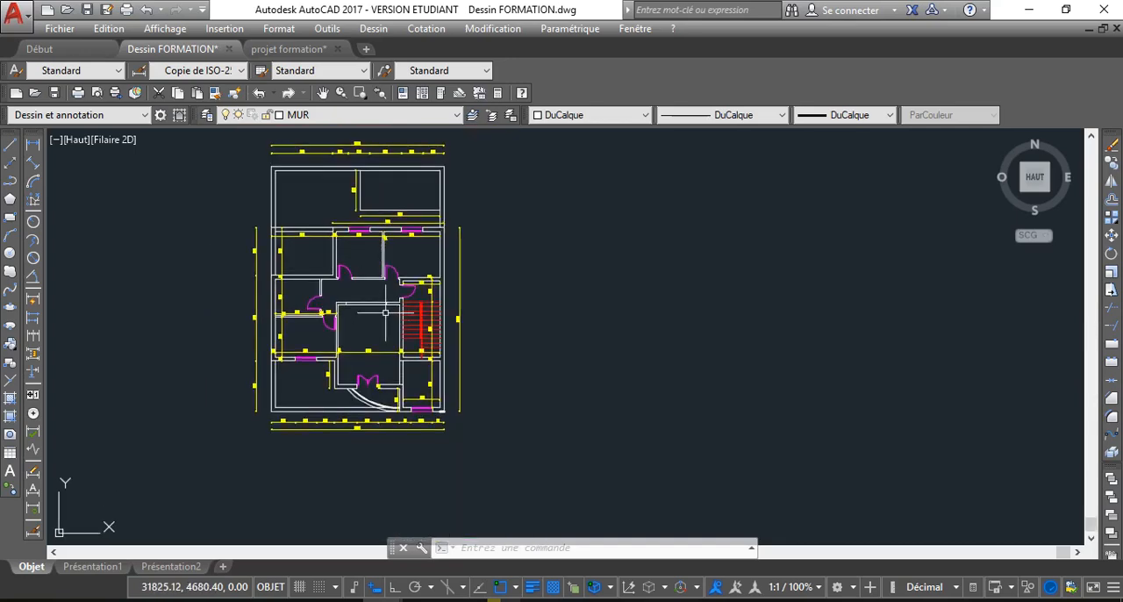
scroll(385, 311, up, 2)
scroll(352, 313, down, 2)
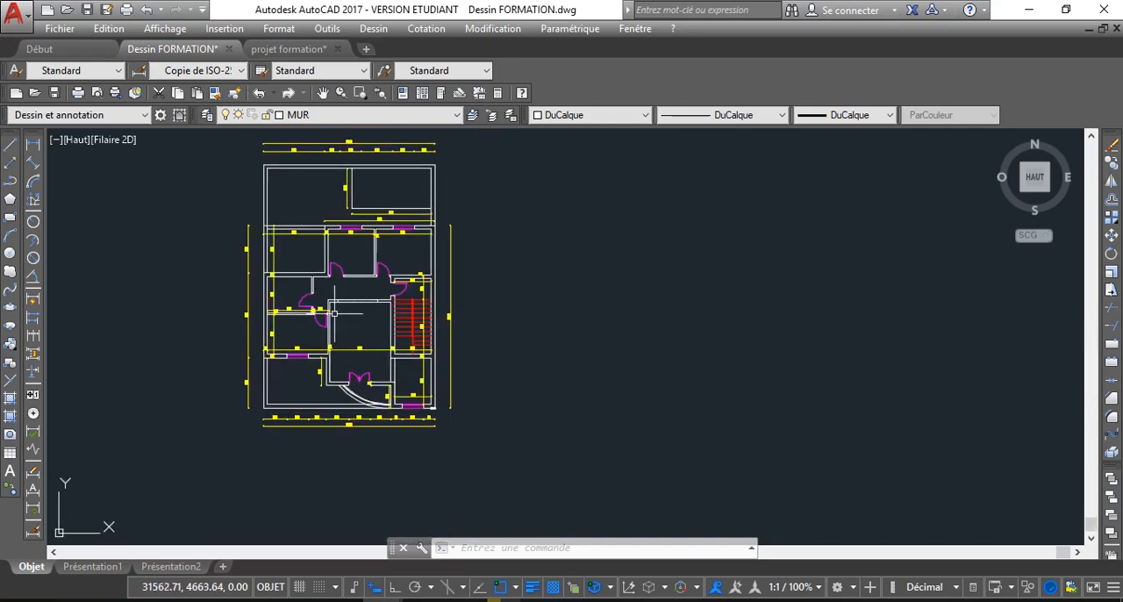
scroll(281, 307, down, 2)
scroll(237, 215, up, 2)
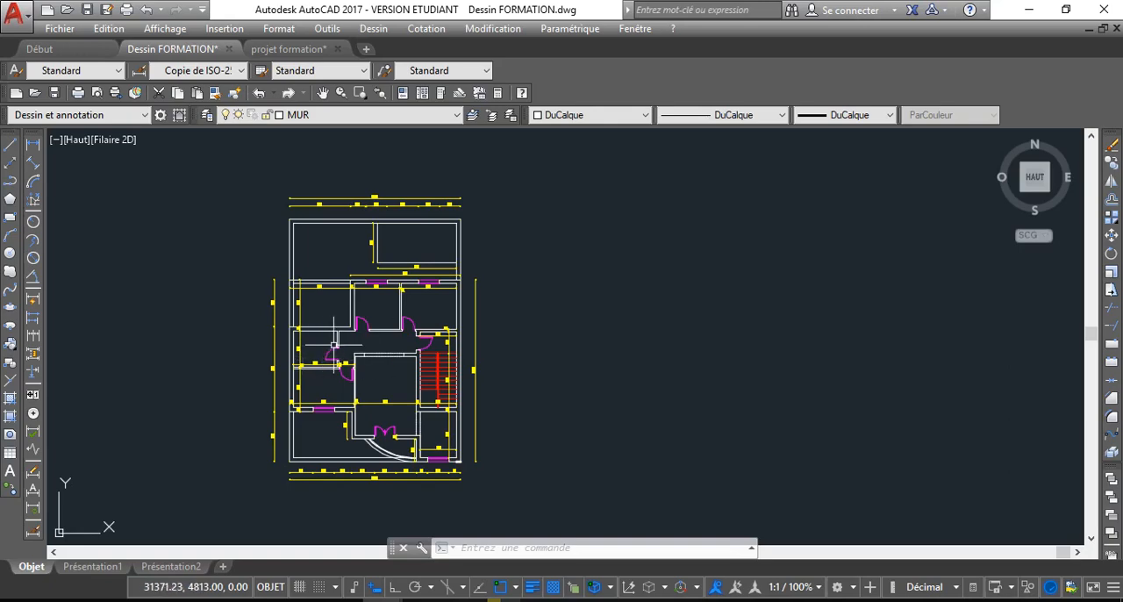
middle_drag(316, 364, 905, 459)
scroll(890, 454, down, 4)
scroll(431, 427, up, 2)
scroll(341, 420, up, 2)
middle_drag(339, 420, 480, 358)
scroll(383, 356, up, 4)
scroll(479, 358, down, 2)
middle_drag(337, 355, 383, 349)
Add a horizontal linear dimension across the inner width of the CUISINE and move it to the COTATION layer
click(33, 143)
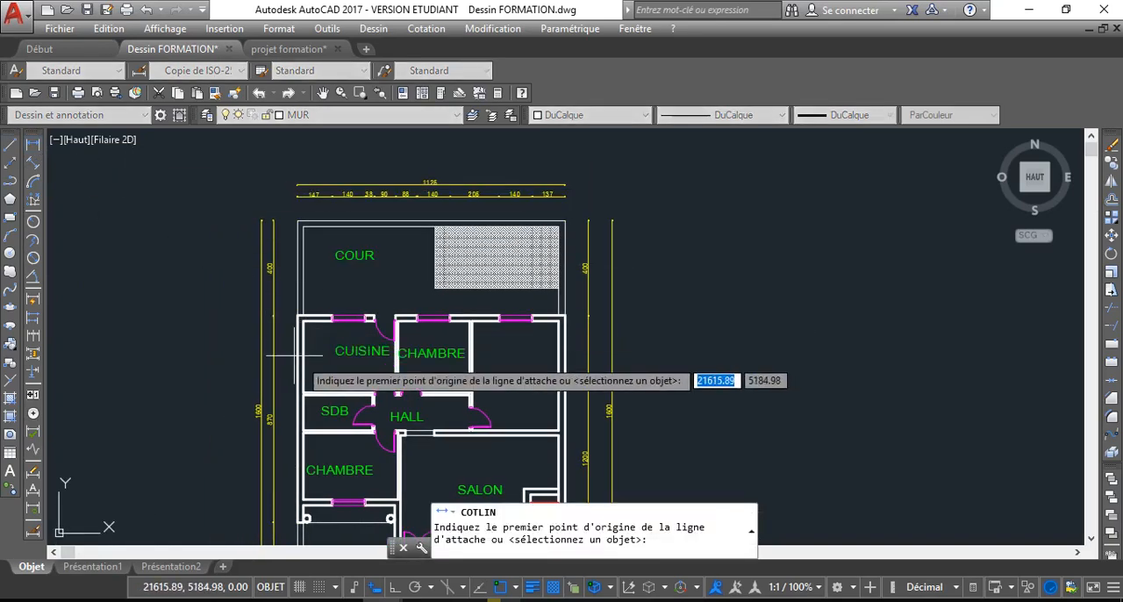
scroll(338, 350, up, 2)
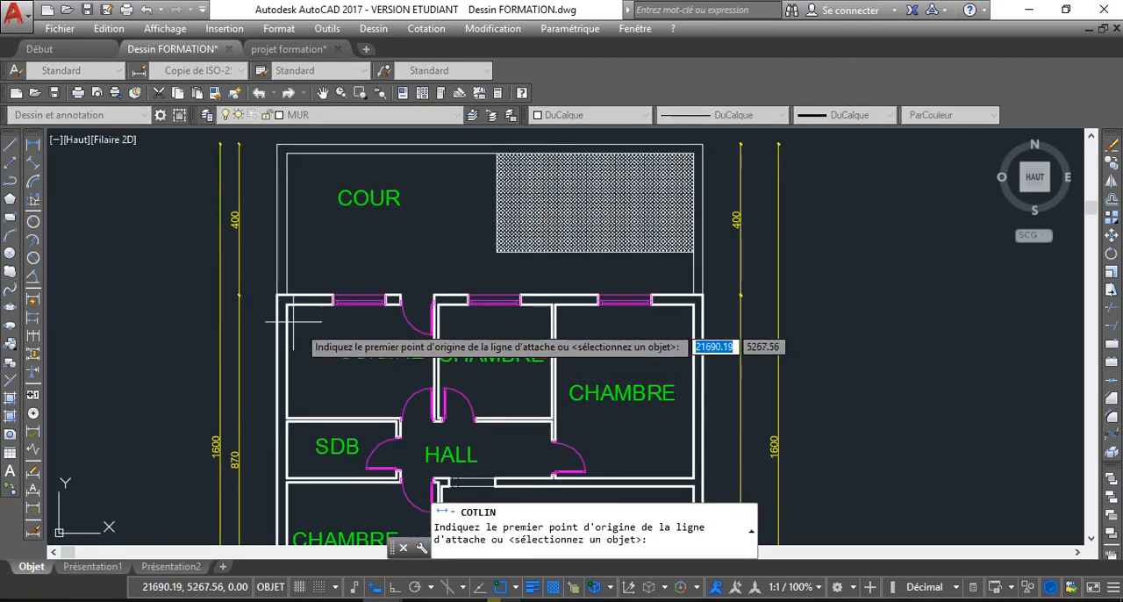
scroll(293, 315, up, 2)
click(283, 295)
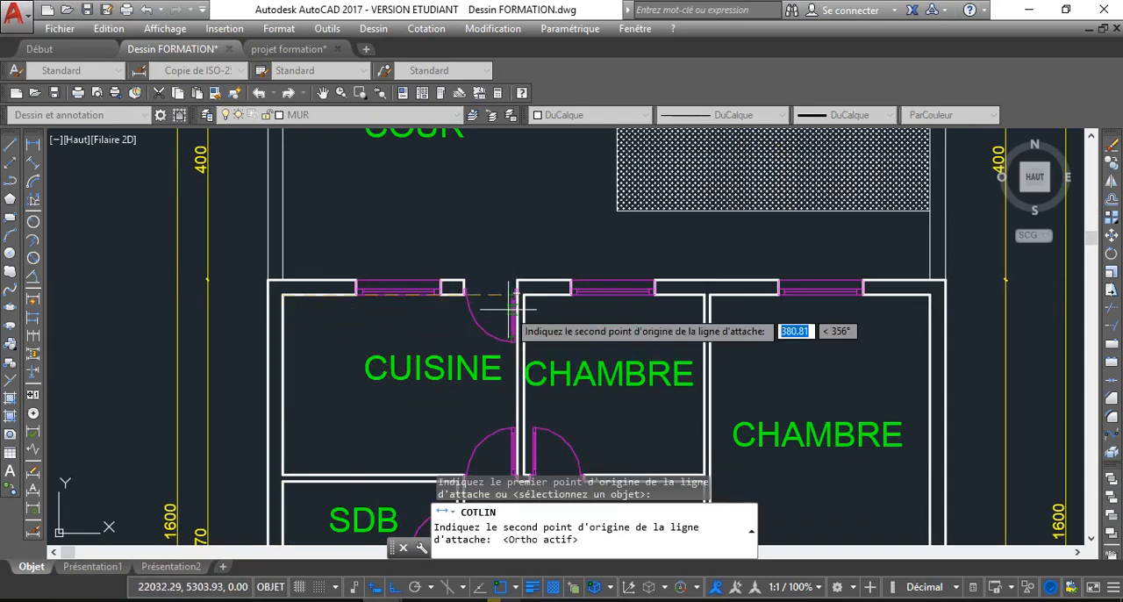
click(514, 278)
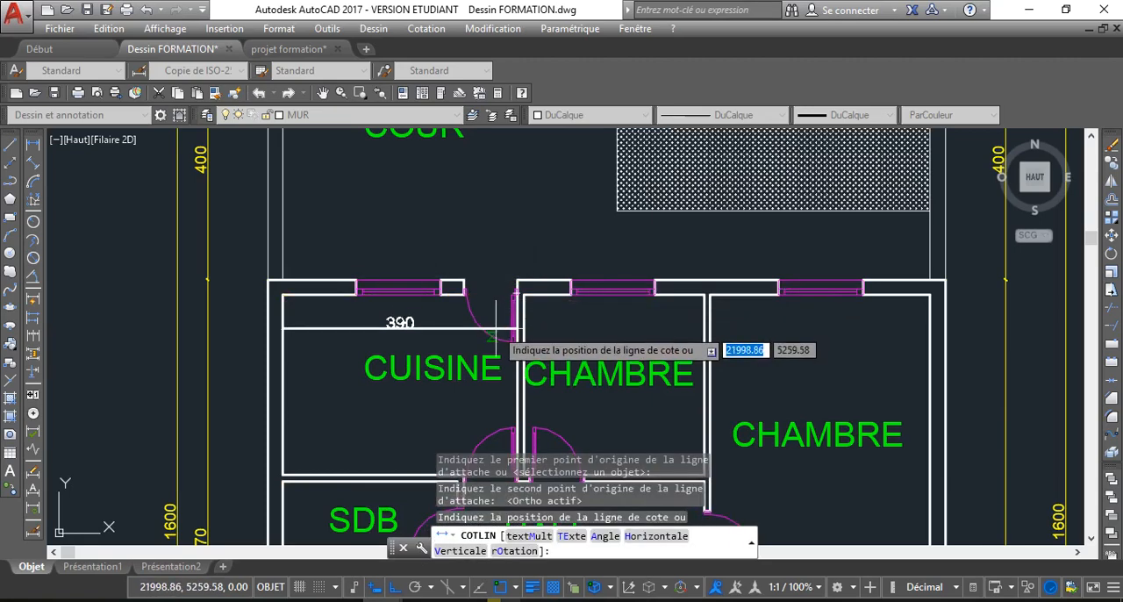
click(421, 334)
click(410, 333)
click(413, 115)
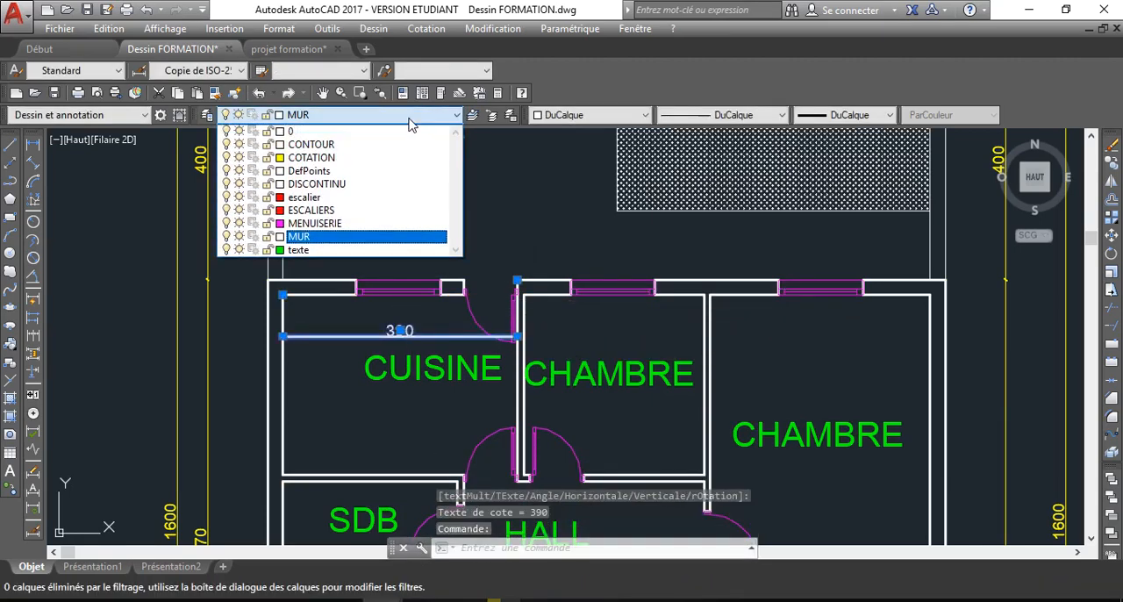
click(332, 166)
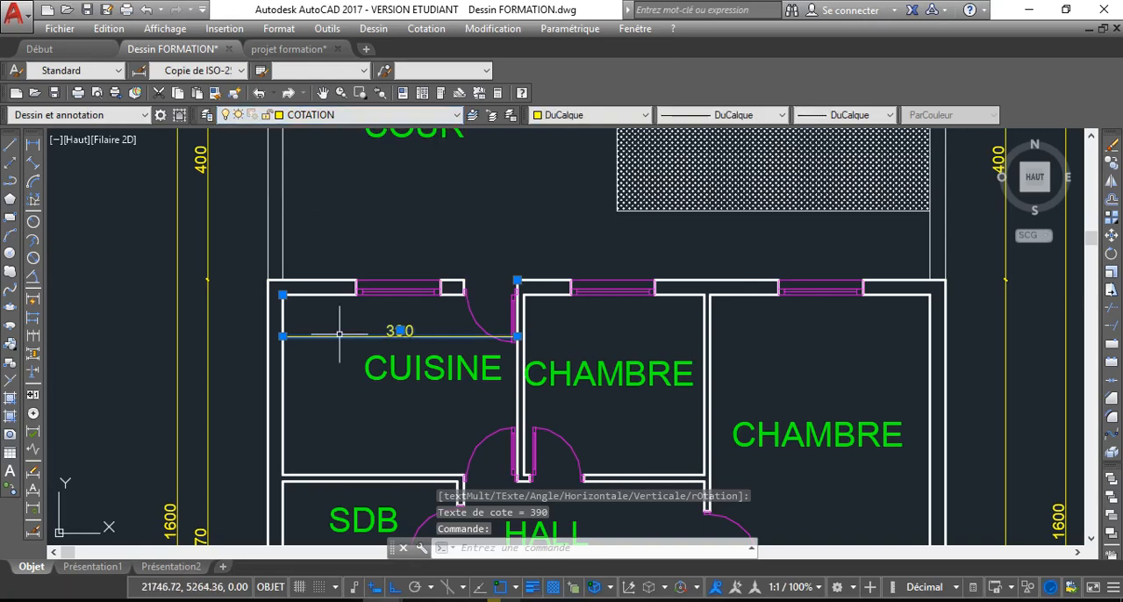
key(Escape)
Add a vertical linear dimension for the inner depth of the CUISINE, from its upper wall to its lower wall
key(Return)
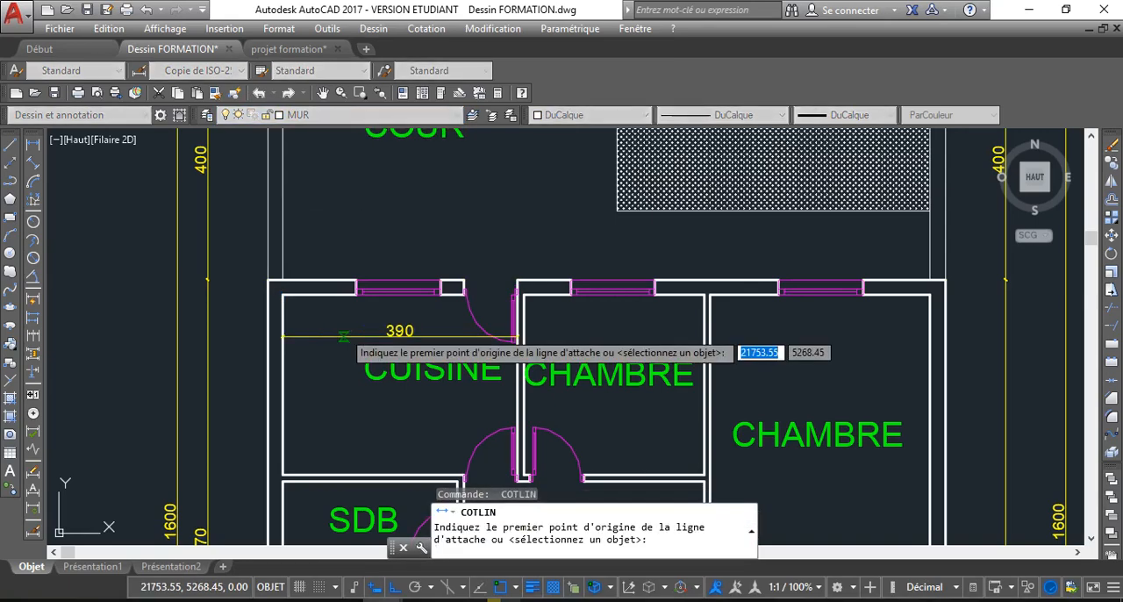
scroll(378, 427, down, 2)
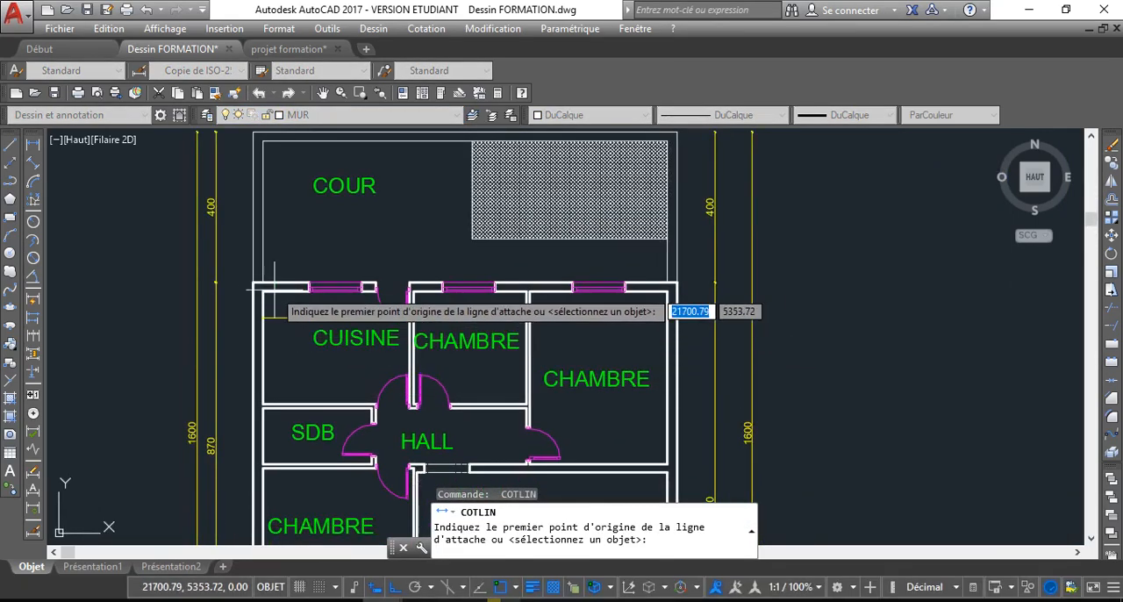
click(262, 290)
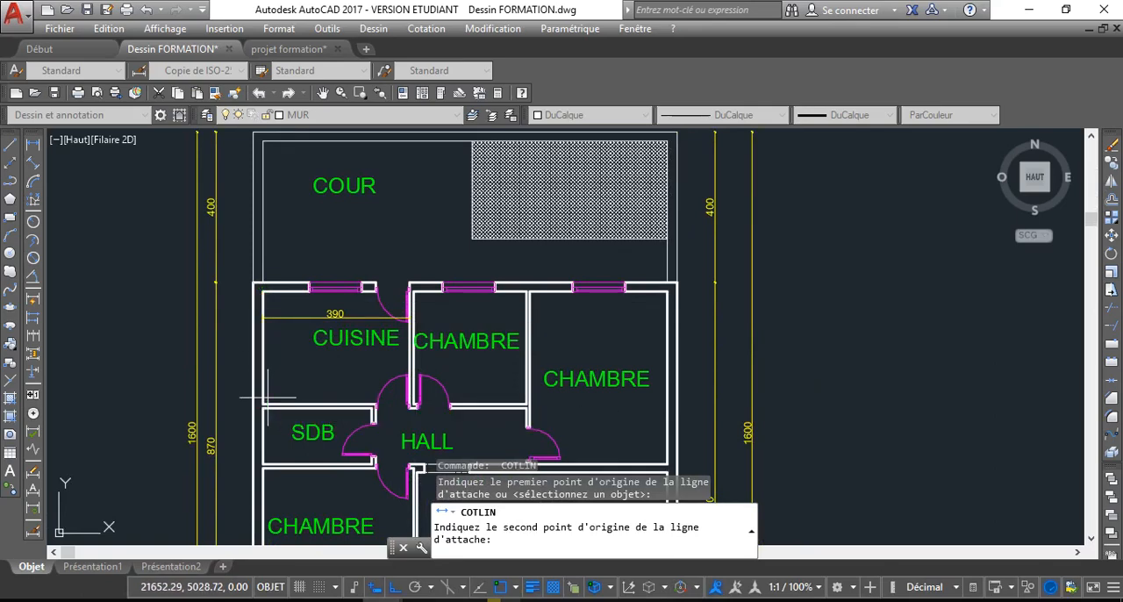
click(263, 391)
click(314, 391)
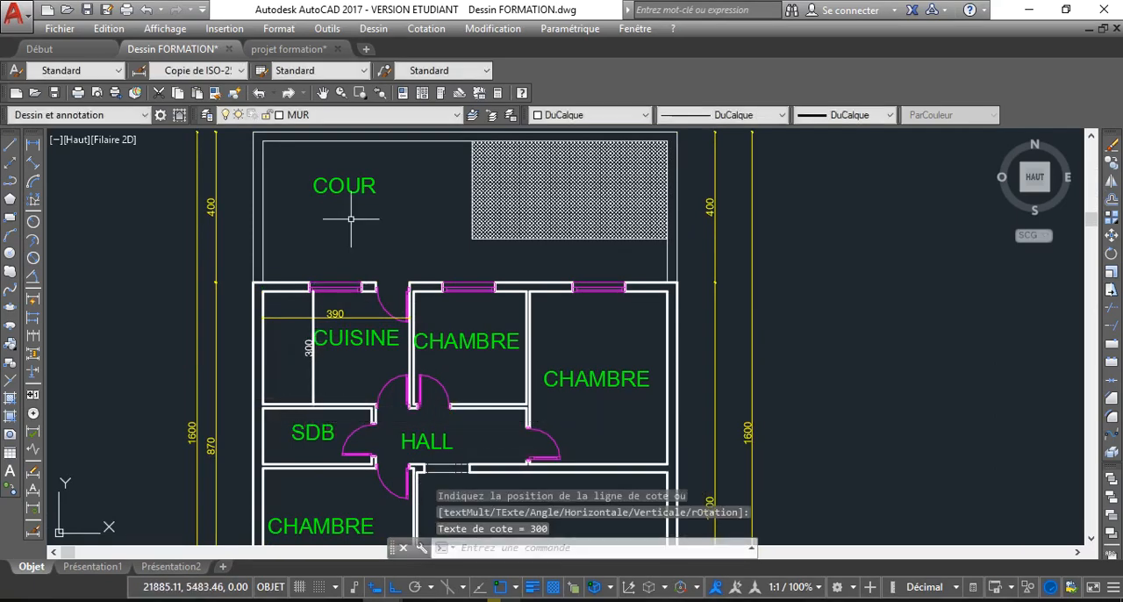
Make COTATION the current layer and move the vertical CUISINE dimension onto it
click(365, 115)
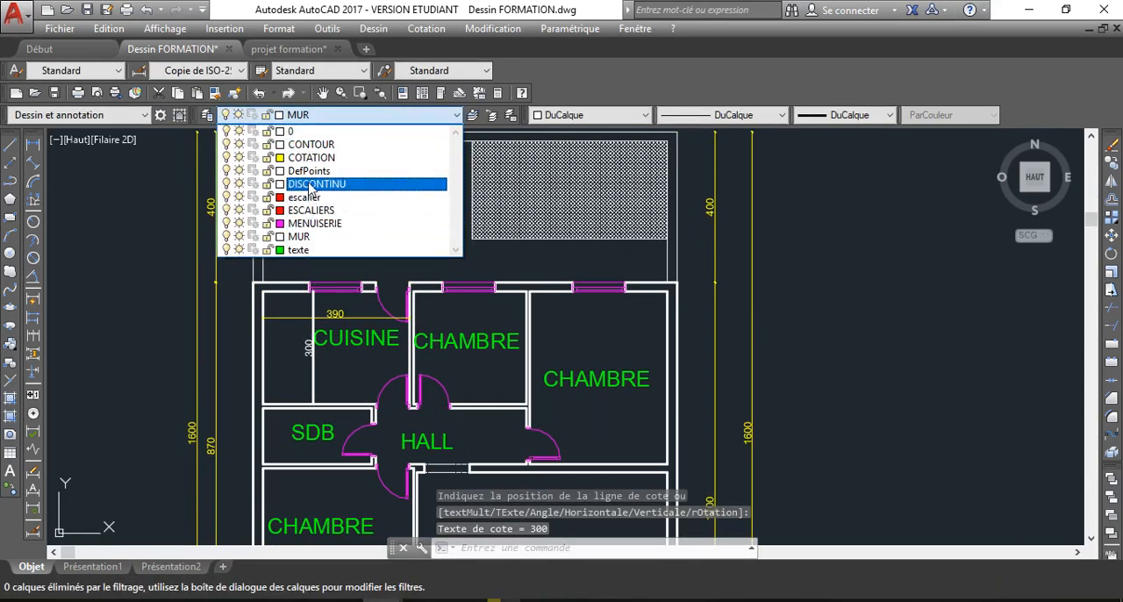
click(309, 157)
click(313, 376)
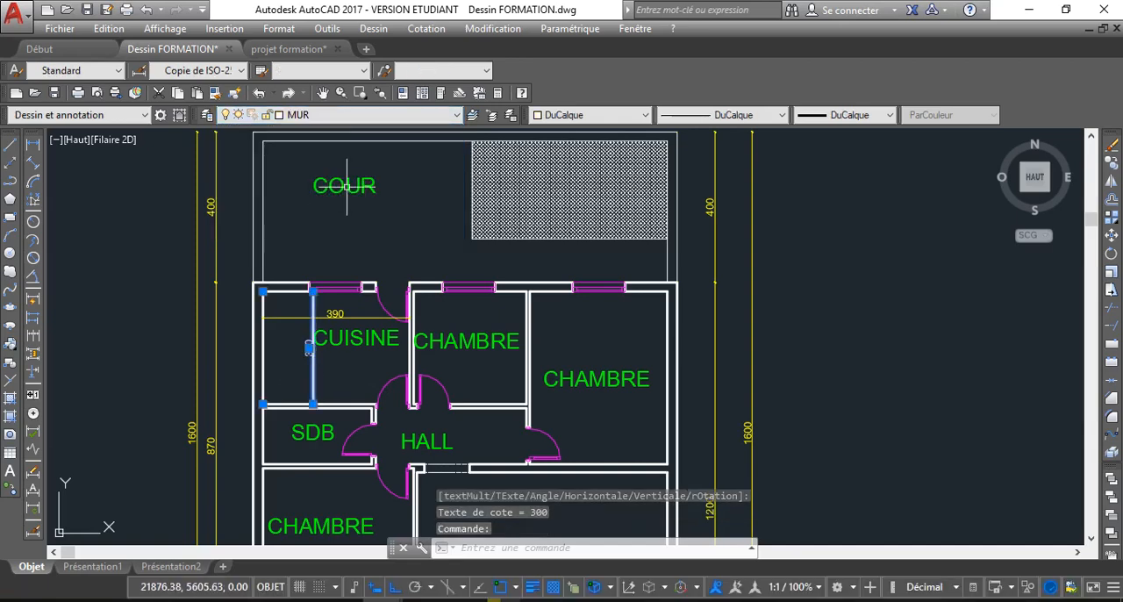
click(363, 115)
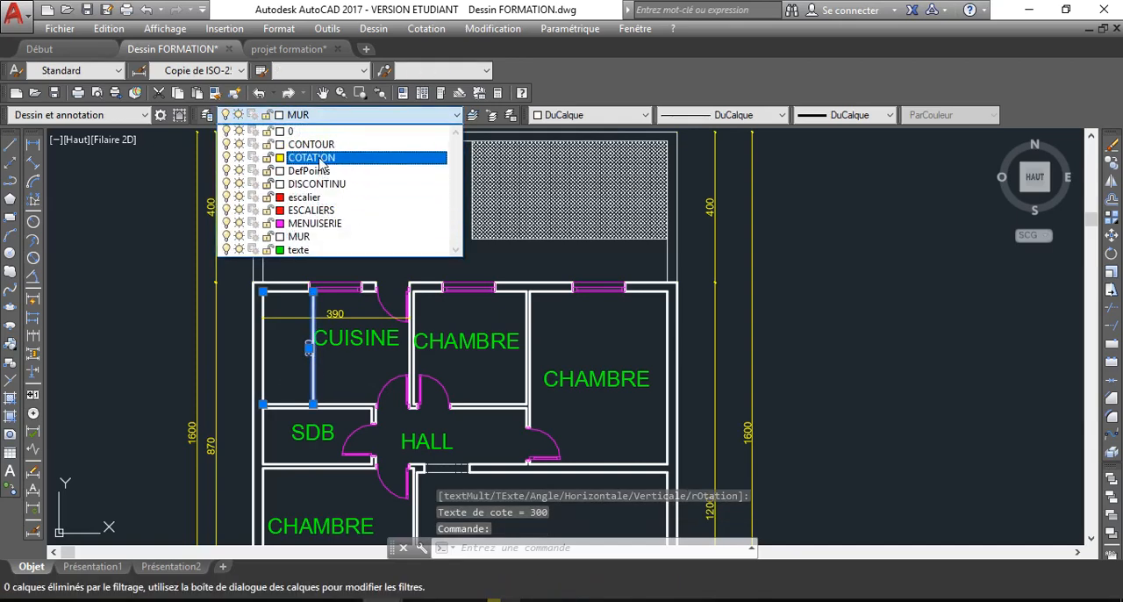
click(312, 157)
key(Escape)
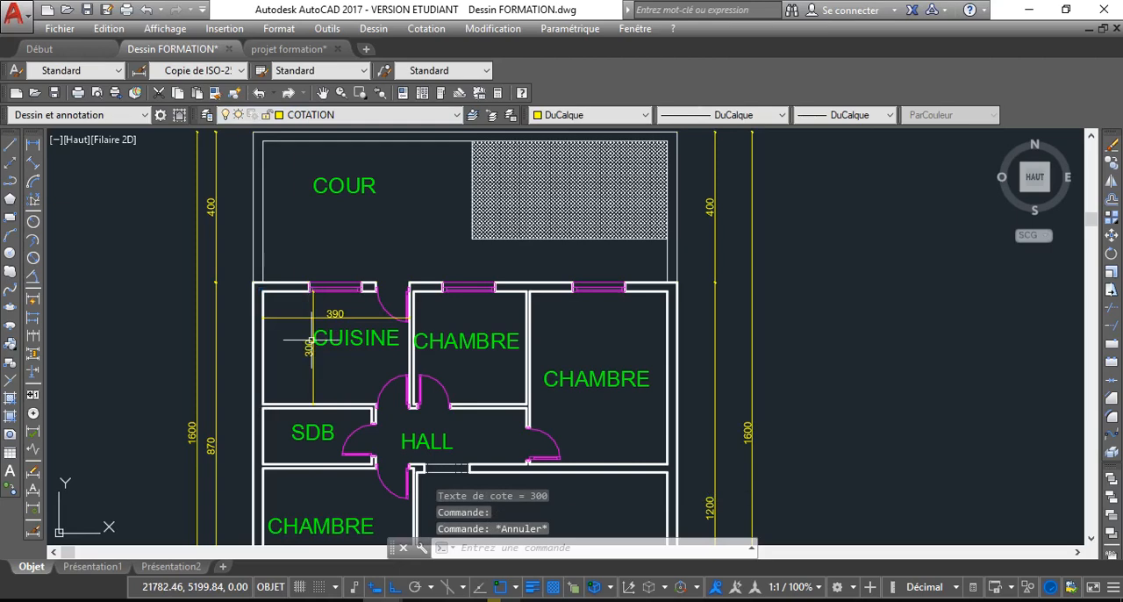
Continue the vertical CUISINE dimension downward across the wall below it, the SDB and the wall beneath the SDB
click(309, 346)
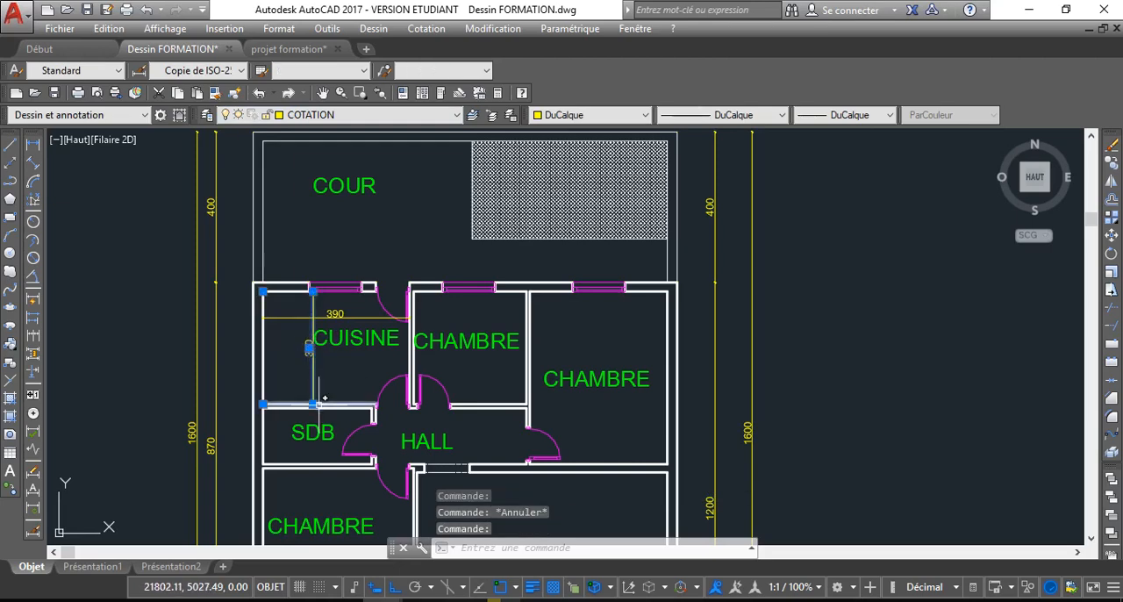
mouse_move(313, 405)
click(377, 449)
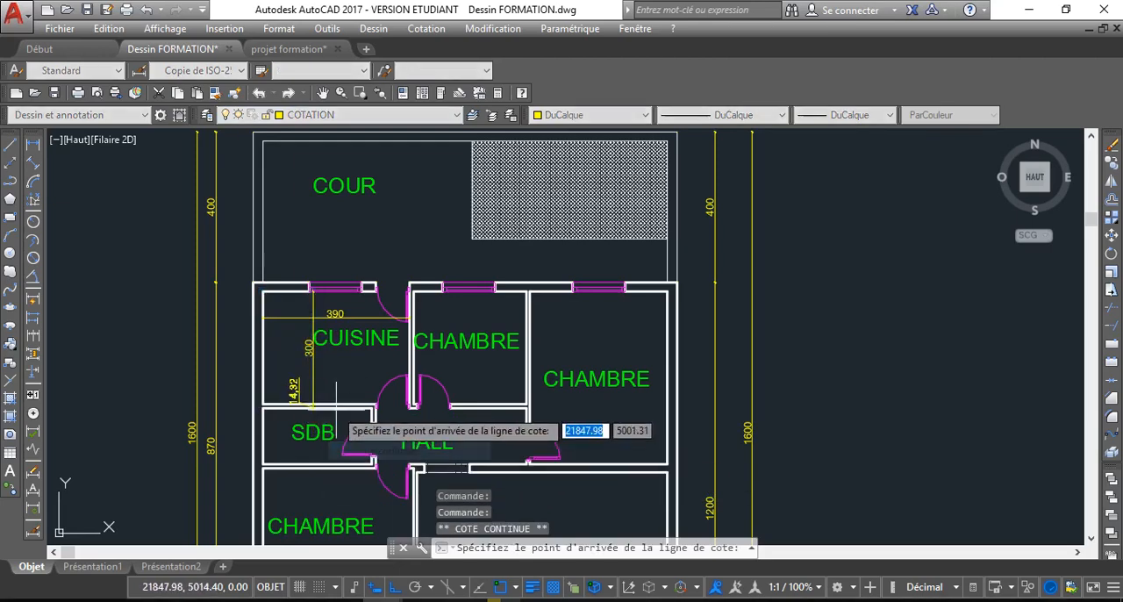
middle_drag(338, 409, 305, 334)
scroll(243, 344, up, 6)
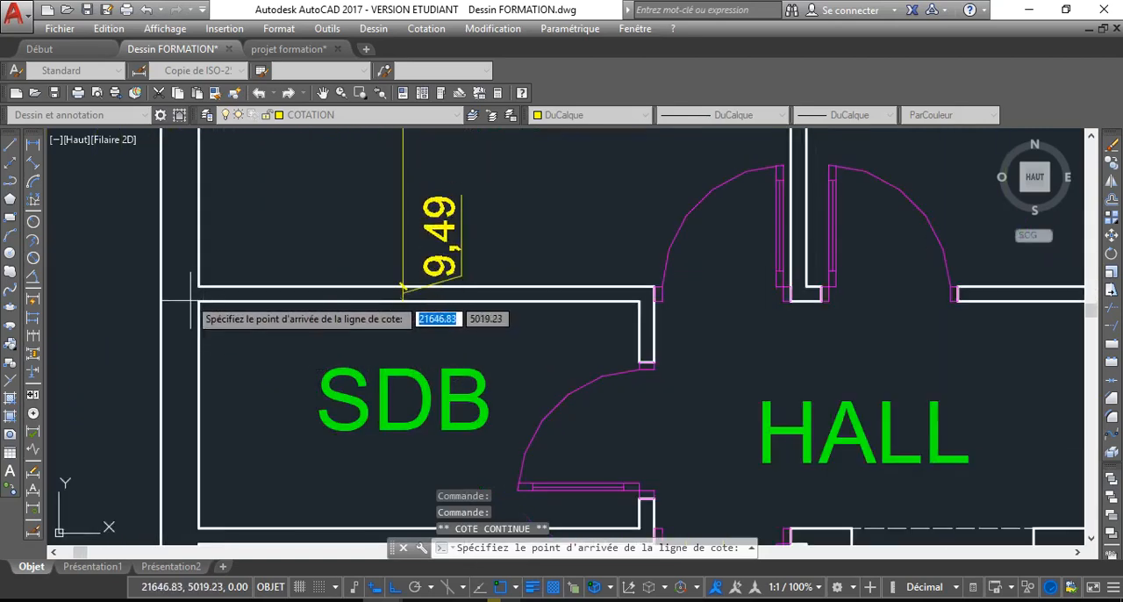
click(199, 301)
scroll(251, 414, down, 2)
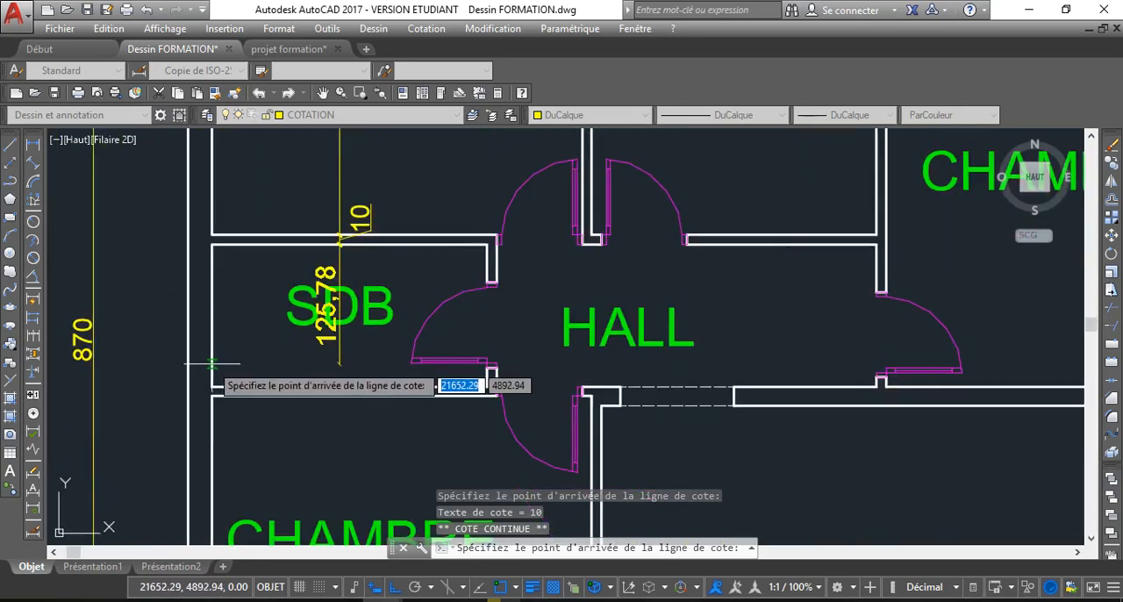
click(209, 381)
click(211, 395)
Continue the vertical dimension chain through the lower CHAMBRE and its window wall to the dashed line between the round columns
middle_drag(230, 409, 219, 316)
scroll(218, 316, down, 2)
click(213, 473)
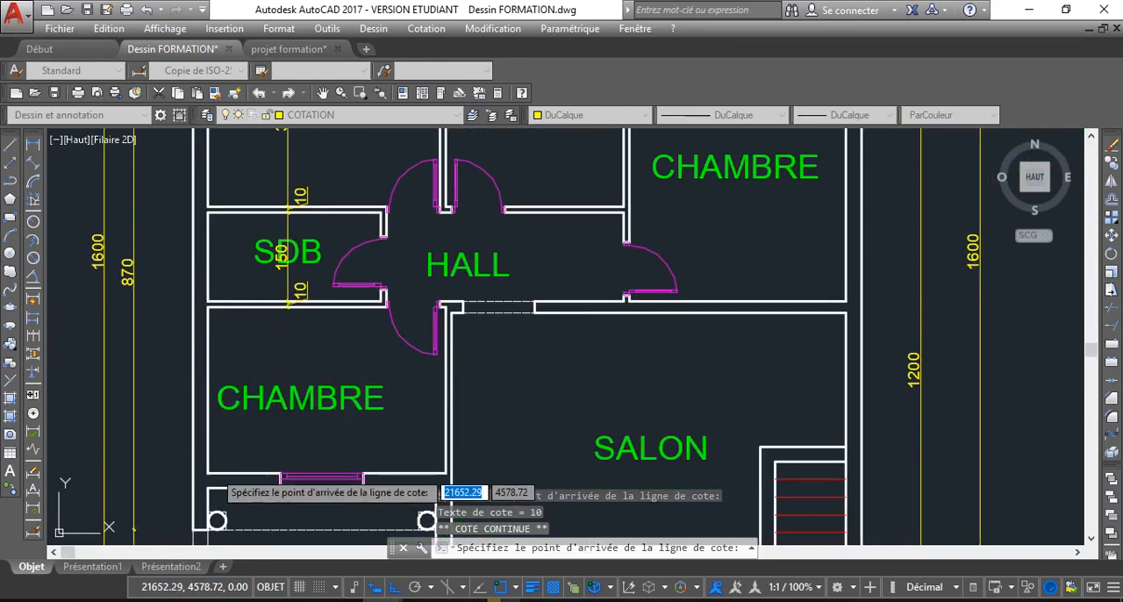
middle_drag(213, 473, 217, 345)
scroll(217, 346, down, 2)
click(219, 327)
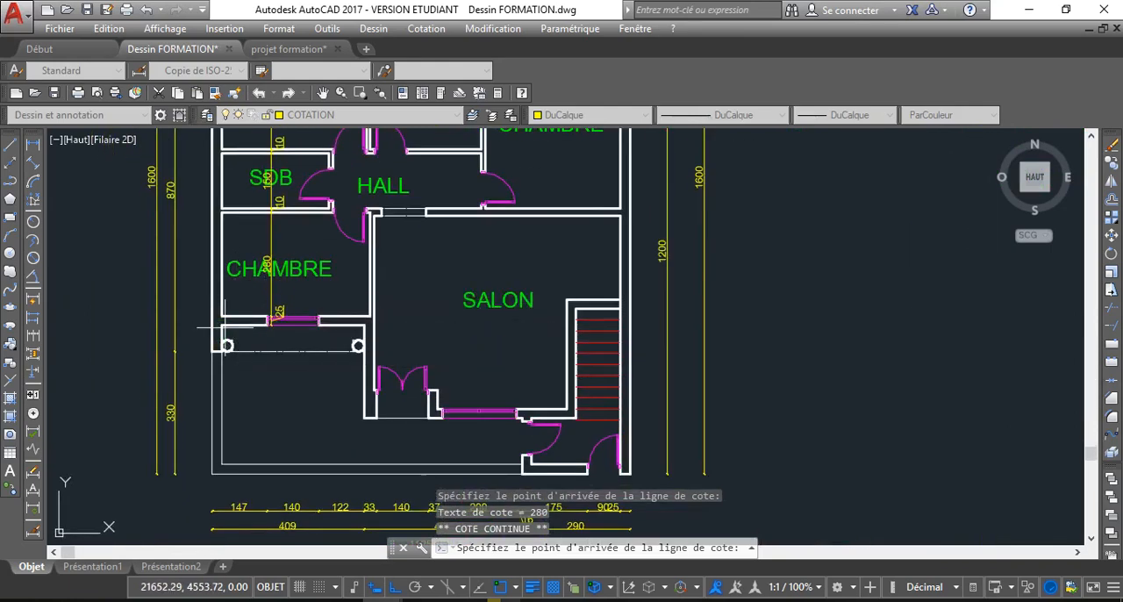
scroll(233, 355, up, 5)
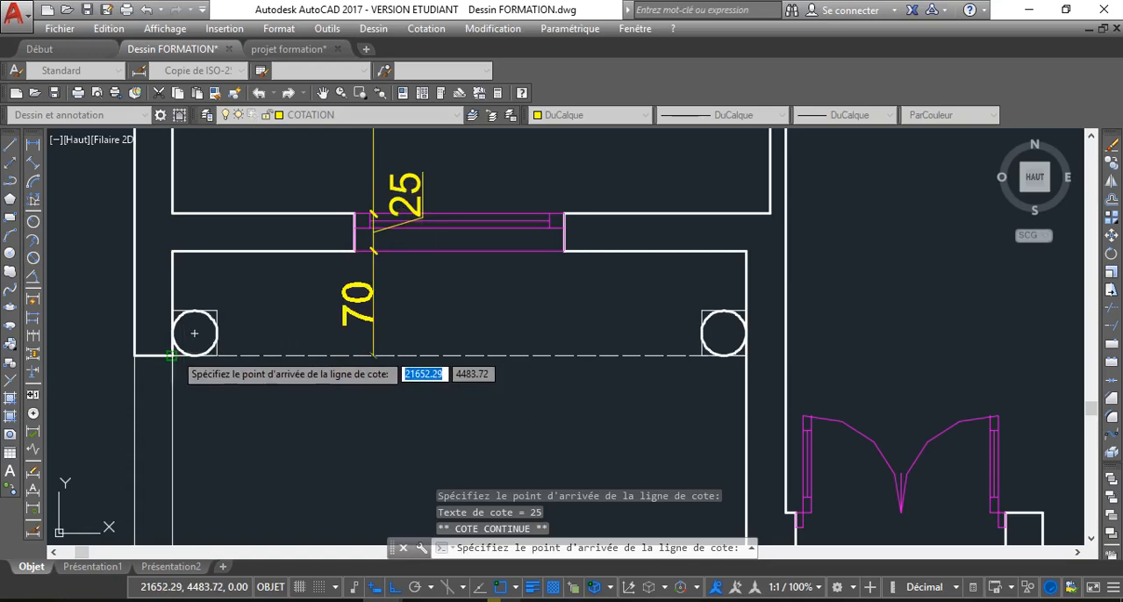
key(Escape)
key(Escape)
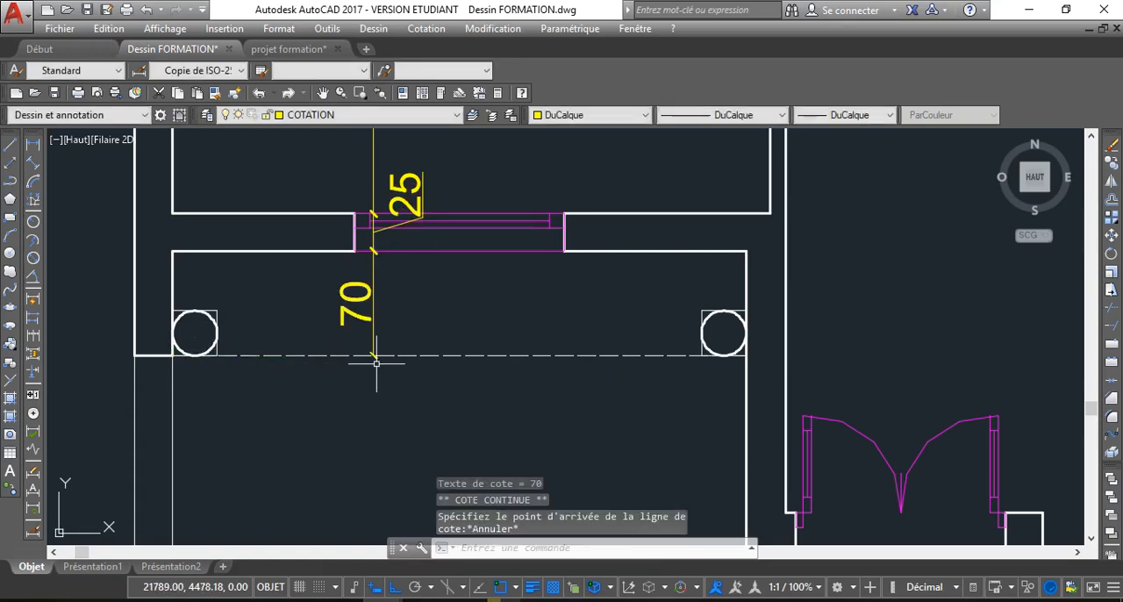
Add a horizontal linear dimension for the inner width of the SDB, placing its line just below the upper wall
text(cotlin)
key(Return)
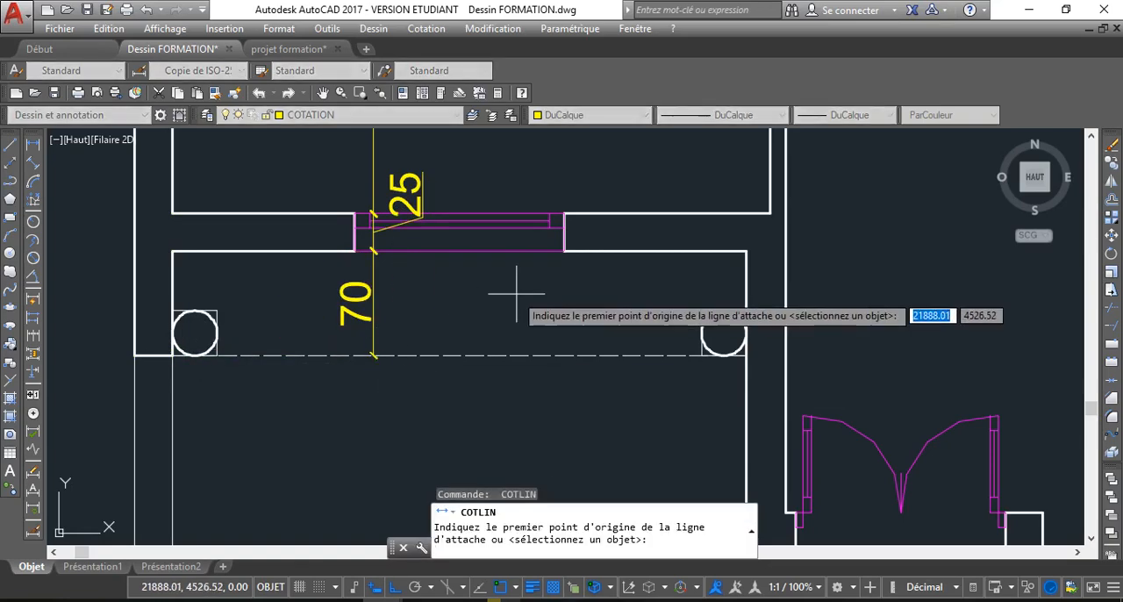
scroll(423, 429, down, 4)
scroll(429, 260, down, 3)
scroll(435, 267, up, 5)
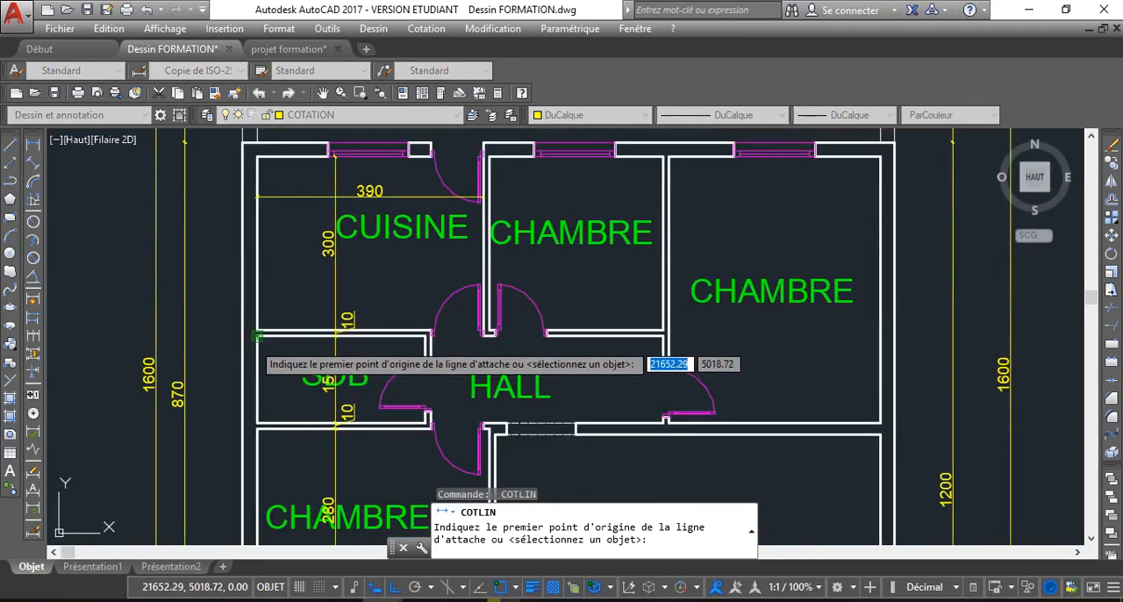
click(257, 338)
scroll(435, 346, up, 4)
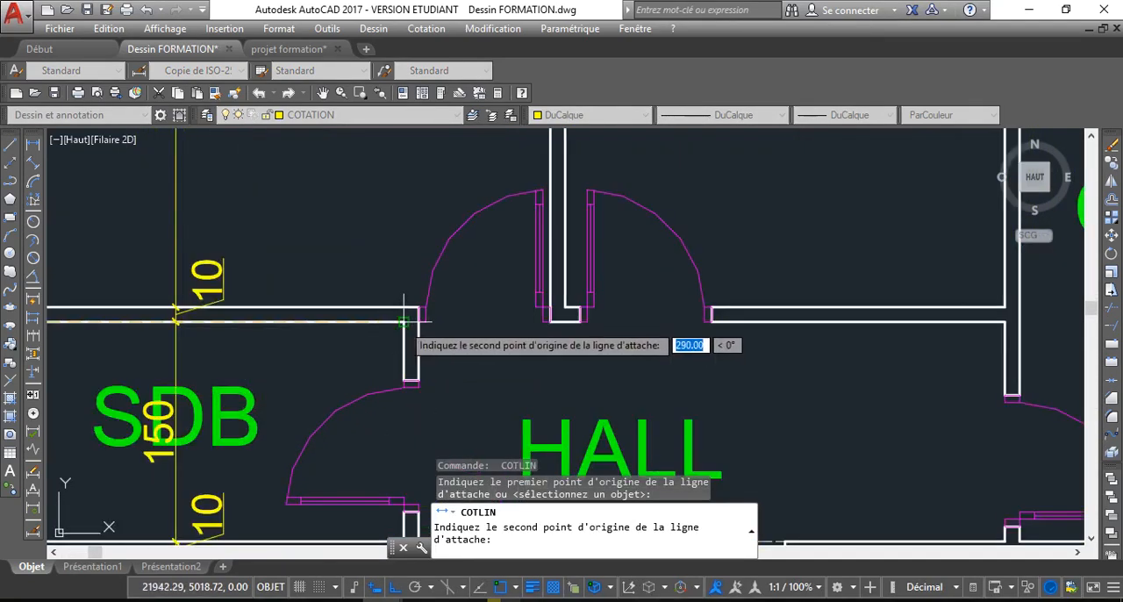
click(406, 323)
click(406, 368)
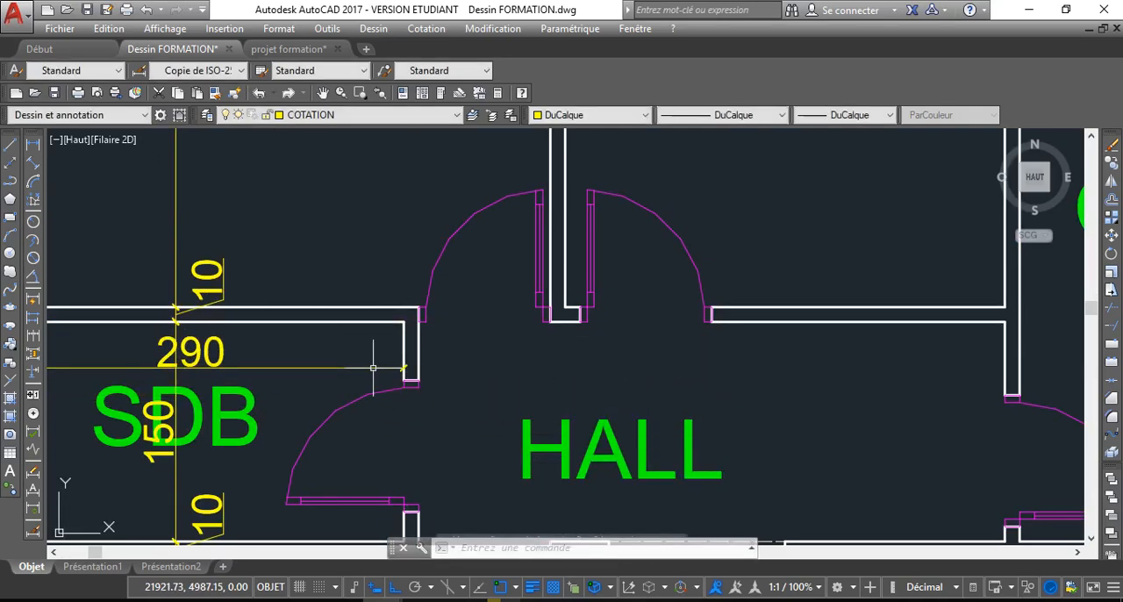
Continue the horizontal SDB dimension across the wall on its right and the HALL, up to the wall of the right CHAMBRE
right_click(407, 373)
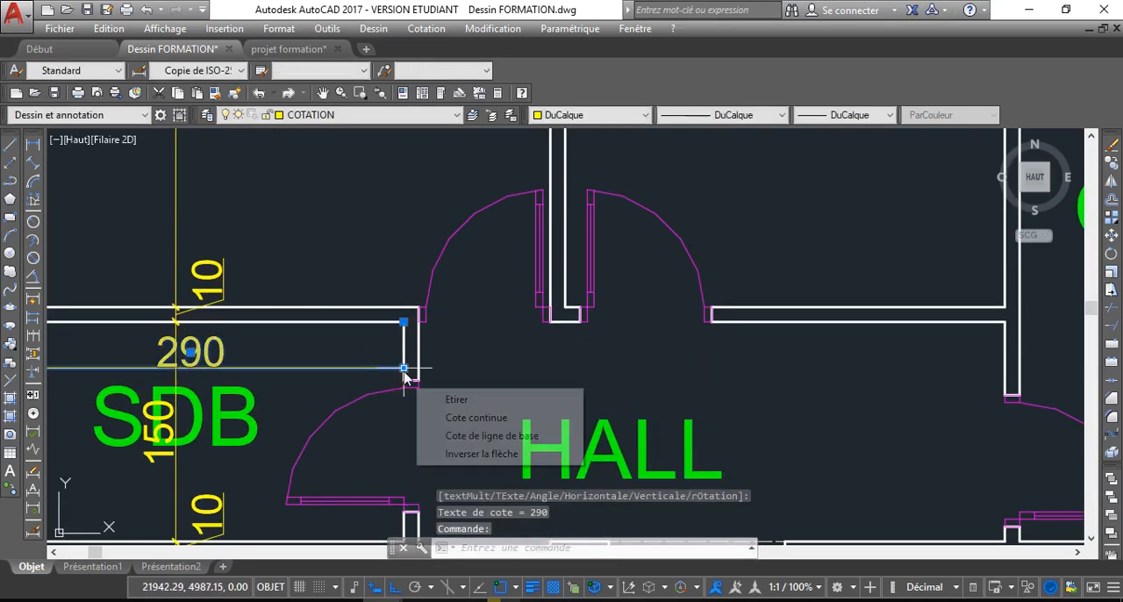
click(466, 416)
click(420, 307)
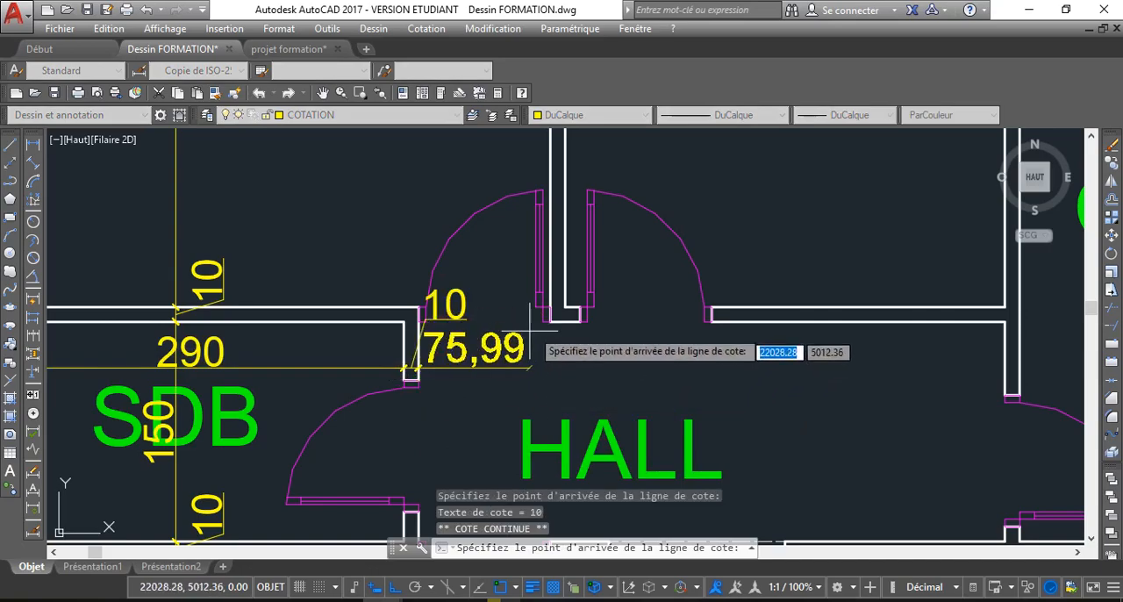
scroll(526, 364, down, 4)
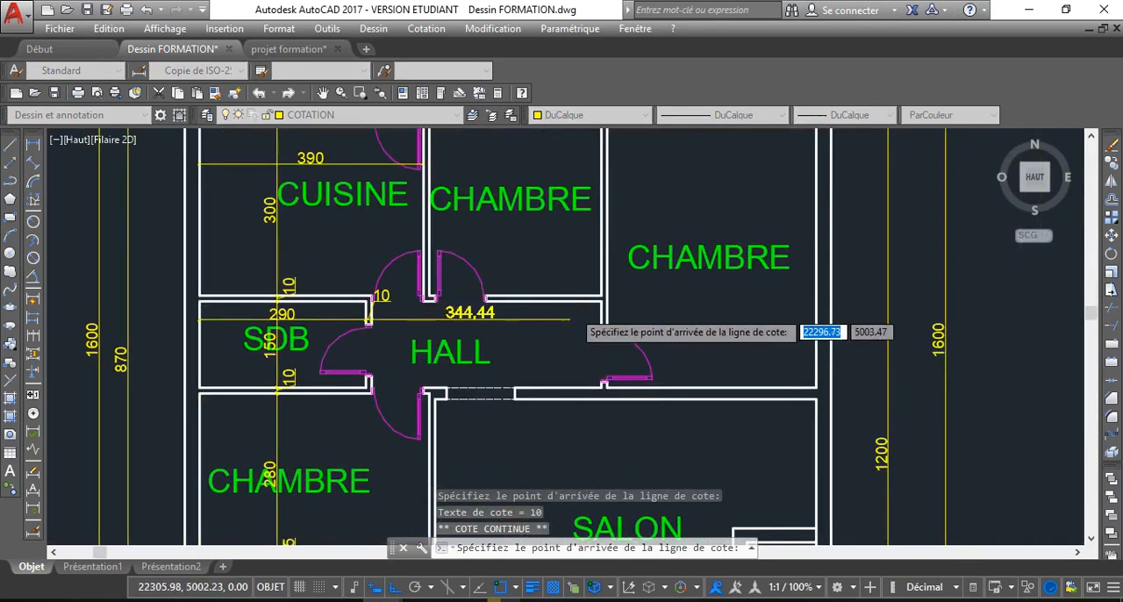
scroll(583, 307, up, 4)
click(621, 286)
Try to continue the horizontal chain from the HALL's right end straight to the outer wall of the right CHAMBRE
scroll(856, 306, down, 4)
scroll(807, 313, down, 2)
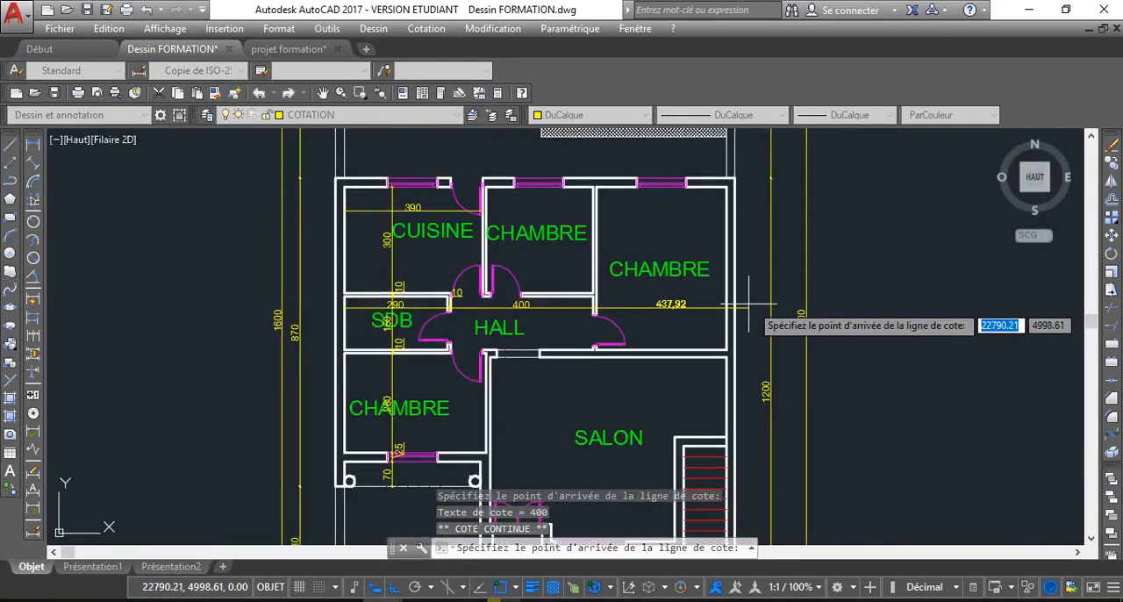
click(726, 350)
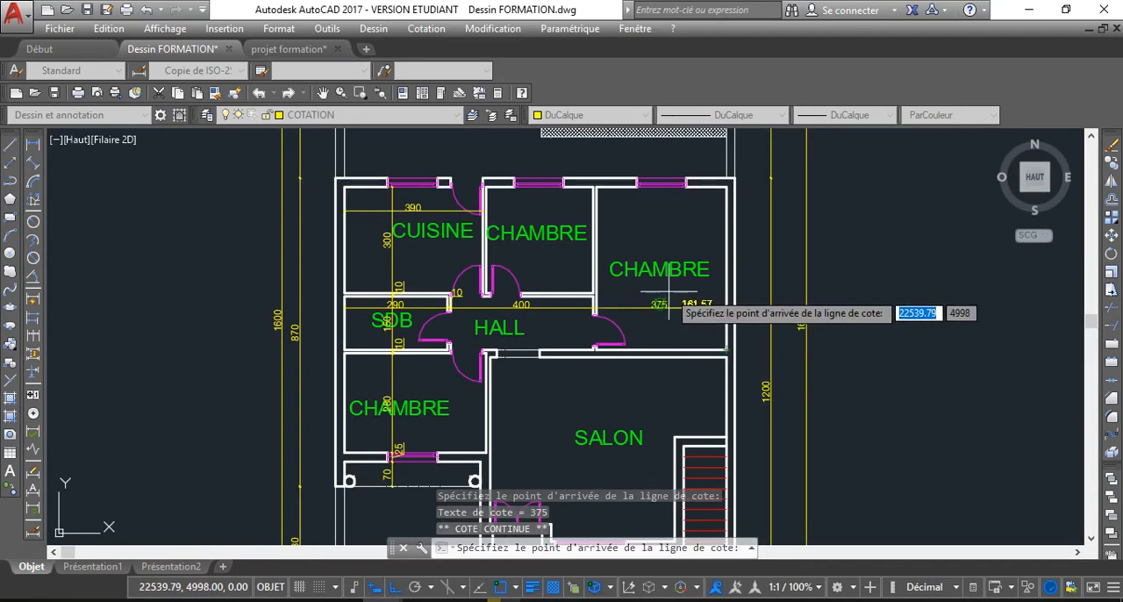
key(Escape)
Erase the last chained dimension across the right CHAMBRE together with the selected SDB width dimension
scroll(664, 290, up, 4)
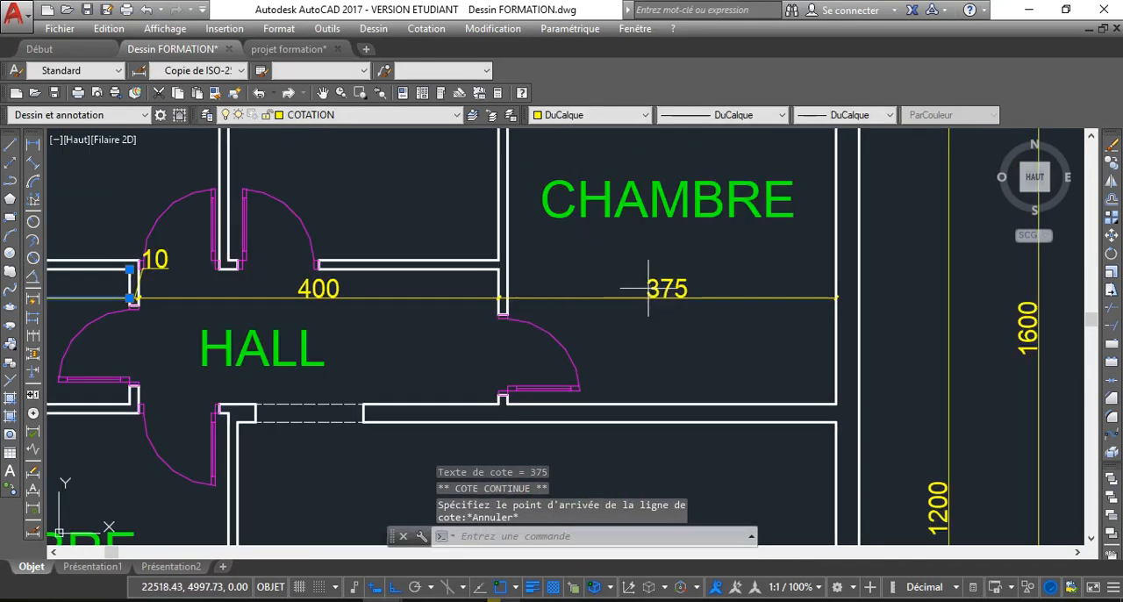
click(643, 286)
click(551, 358)
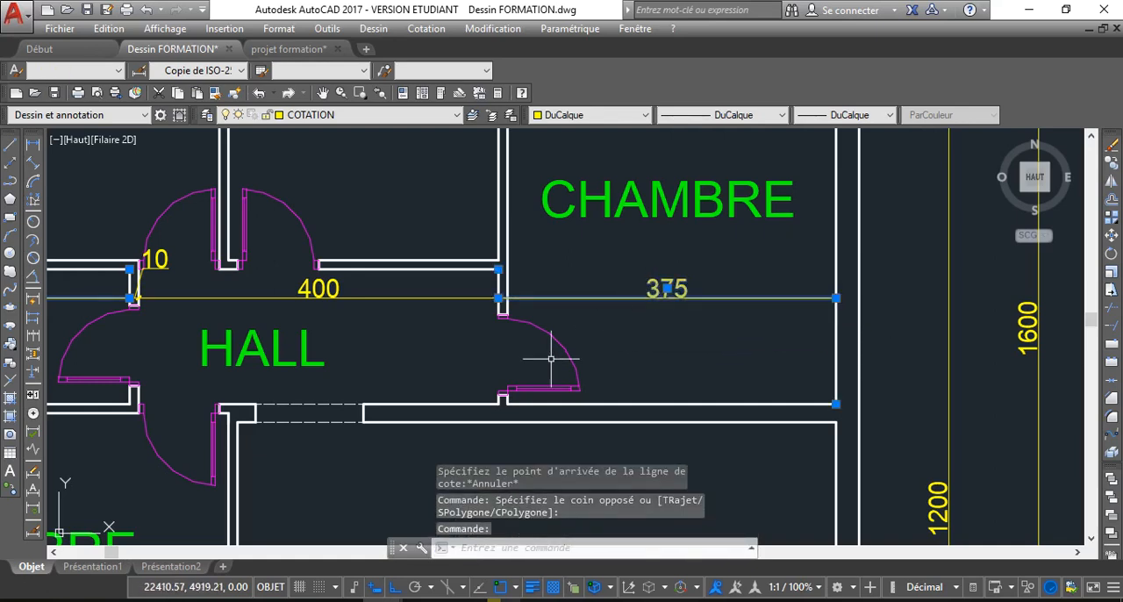
key(Delete)
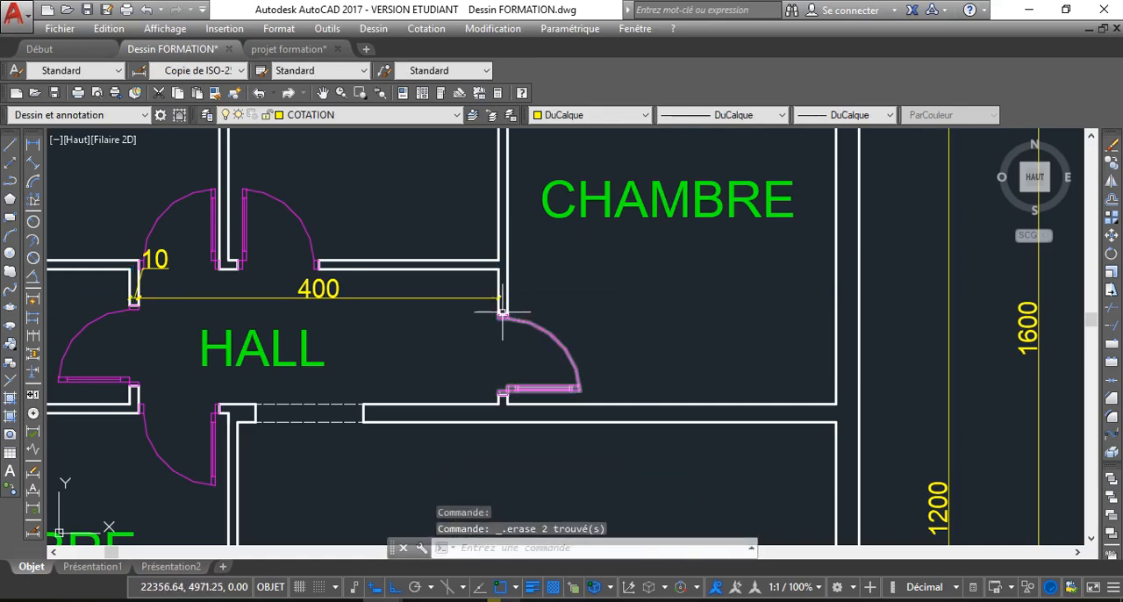
Continue the horizontal HALL dimension across the partition beside it and the right CHAMBRE to the inner face of its outer wall
click(480, 293)
click(495, 304)
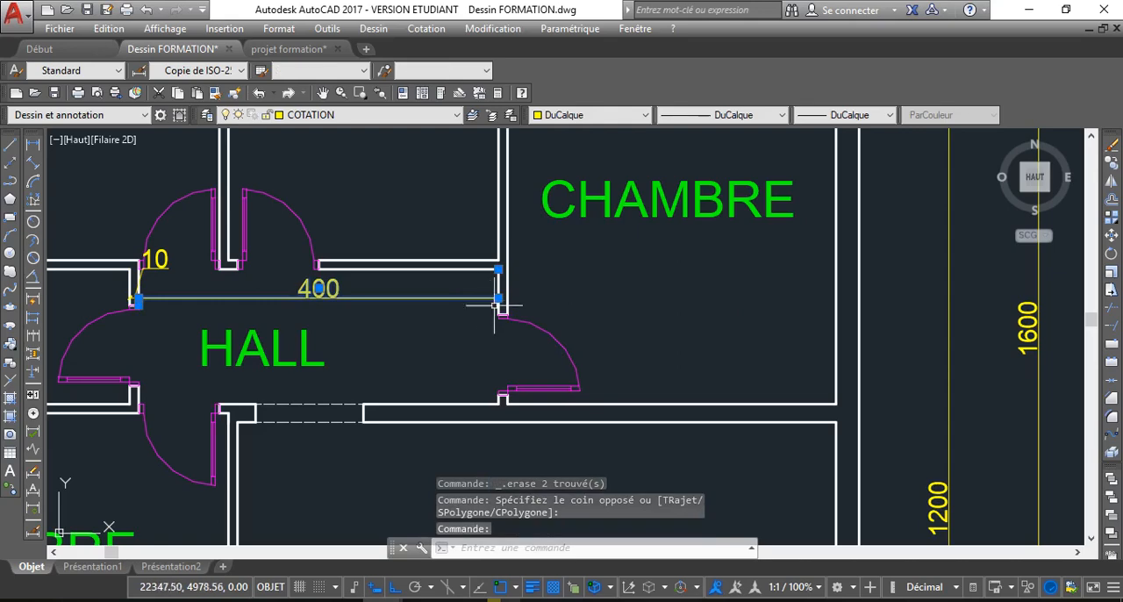
mouse_move(499, 298)
click(566, 363)
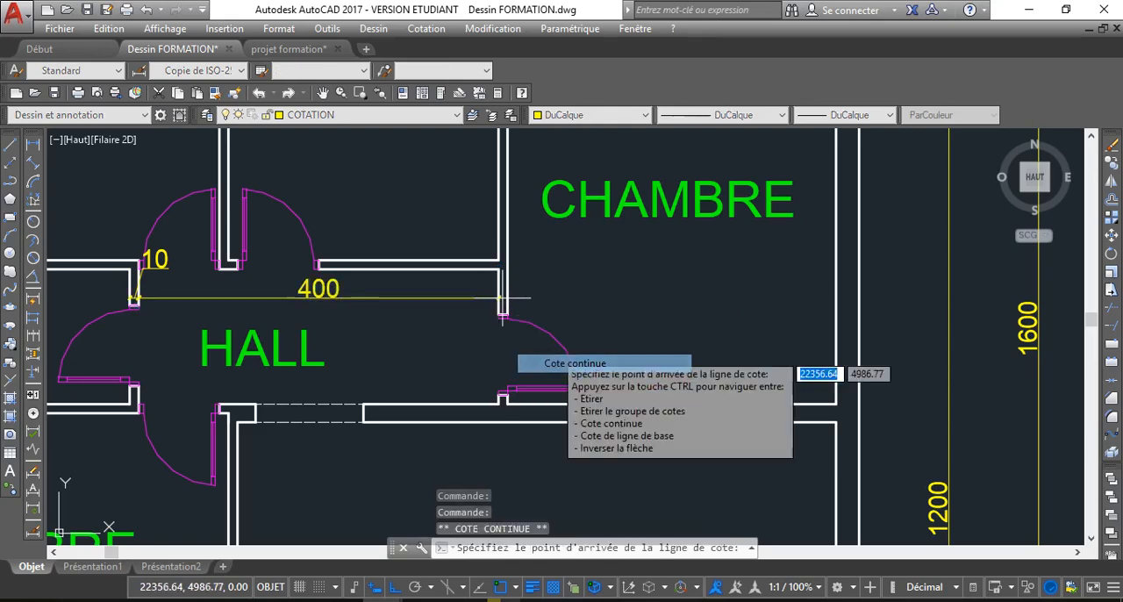
click(513, 314)
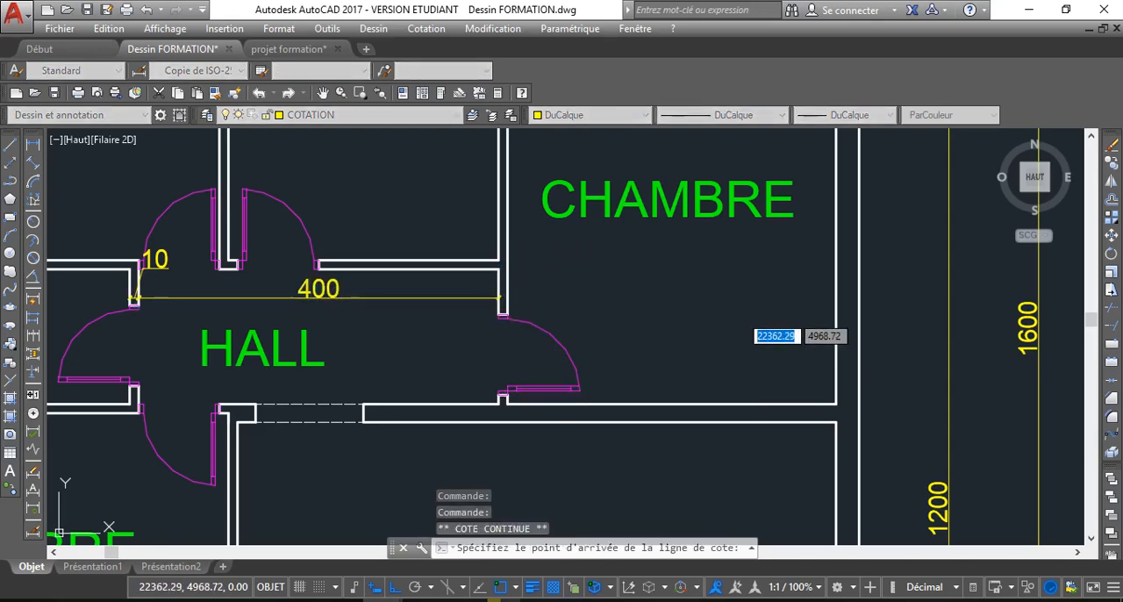
click(842, 402)
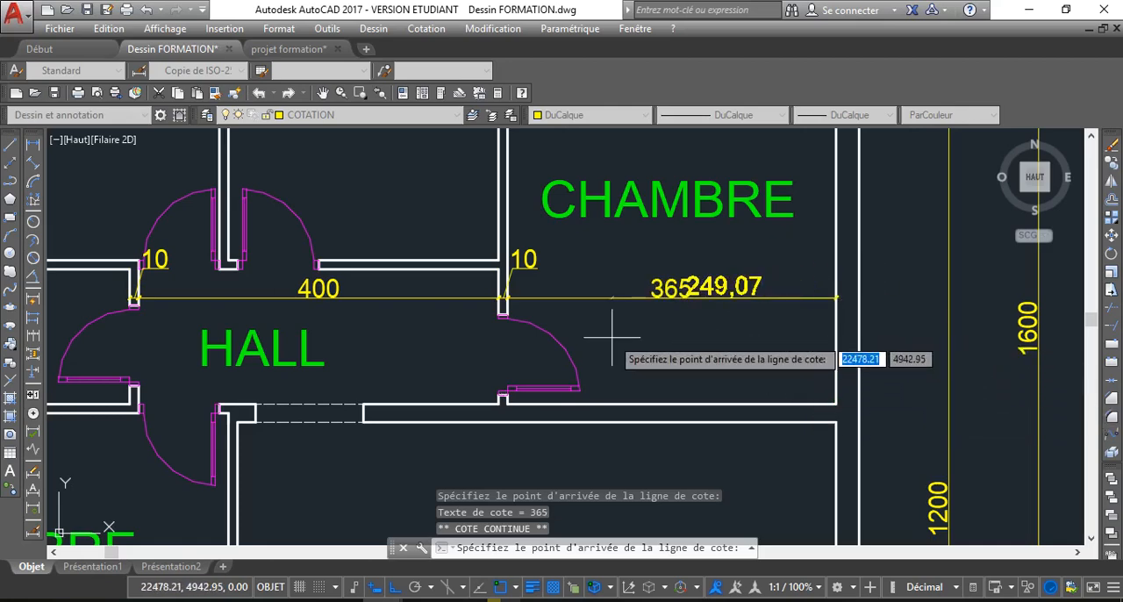
key(Escape)
scroll(584, 351, down, 4)
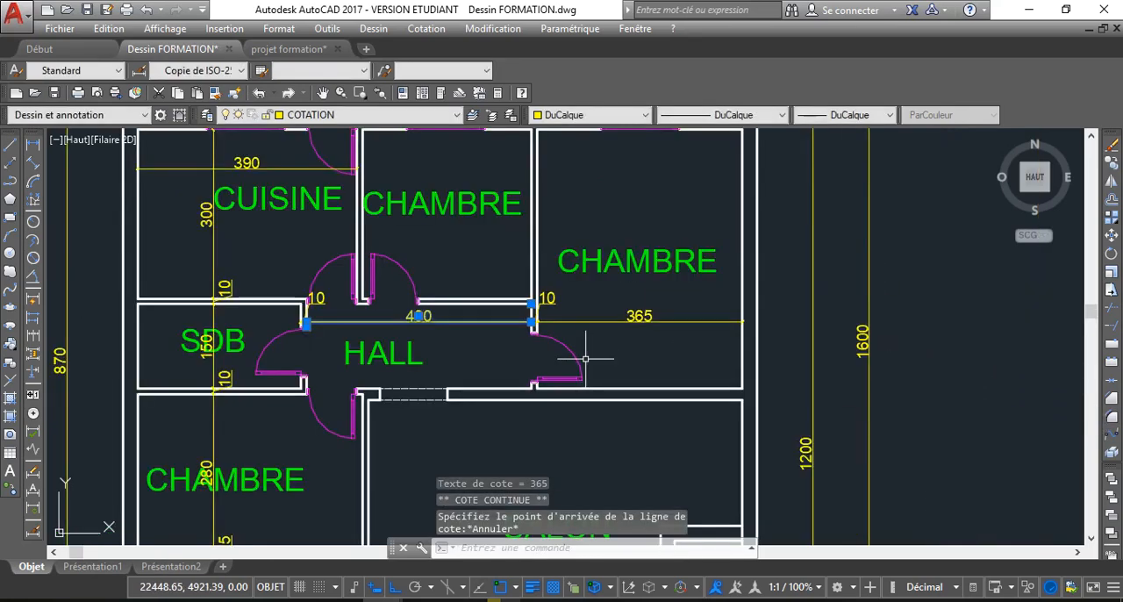
key(Escape)
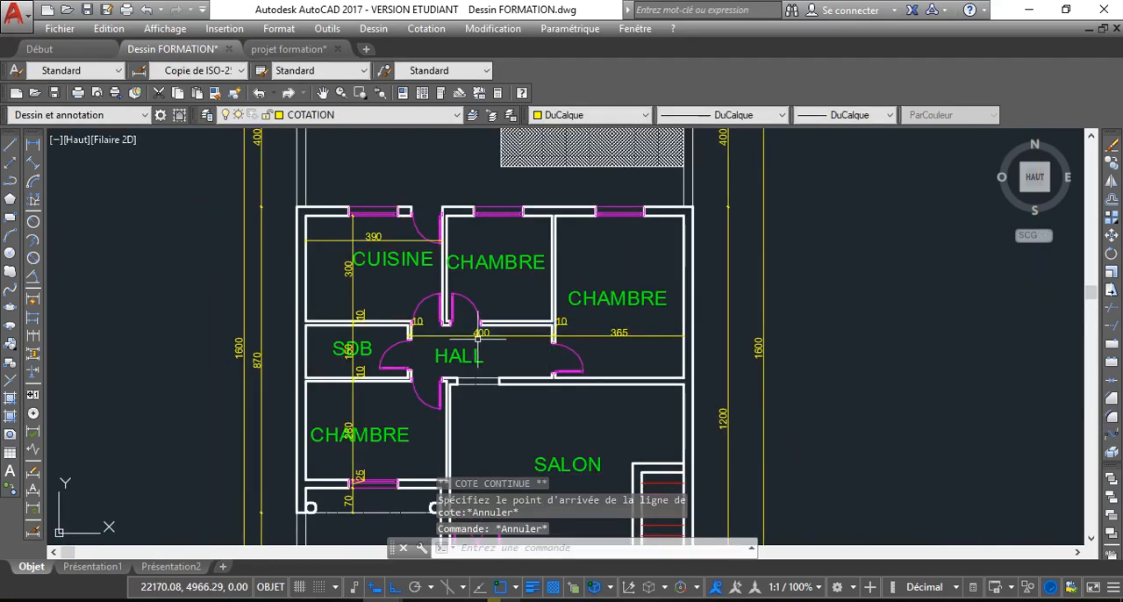
key(Delete)
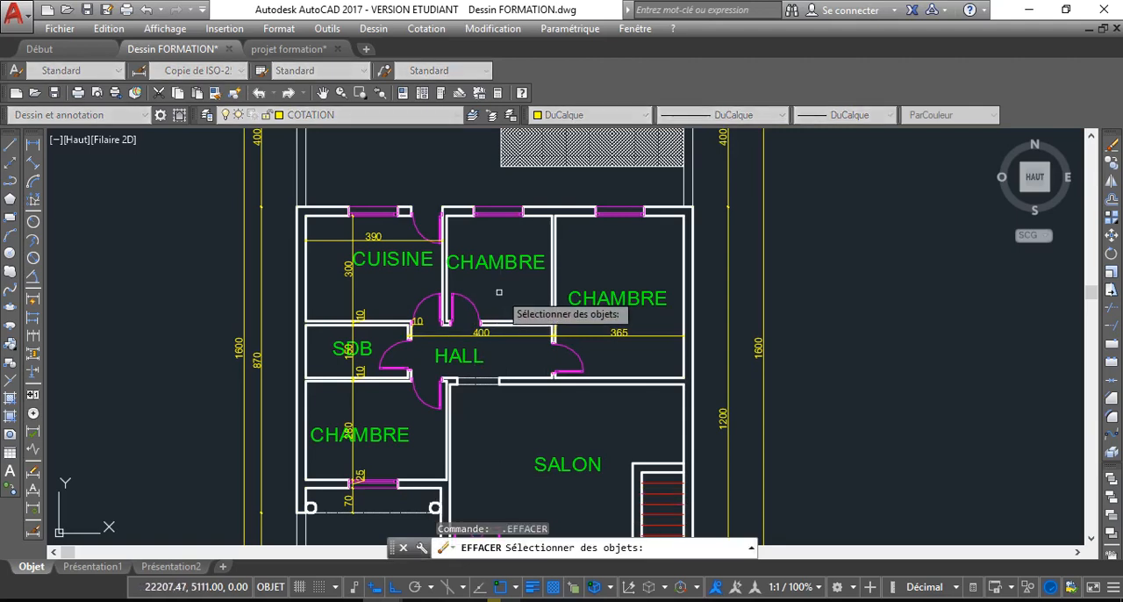
key(Return)
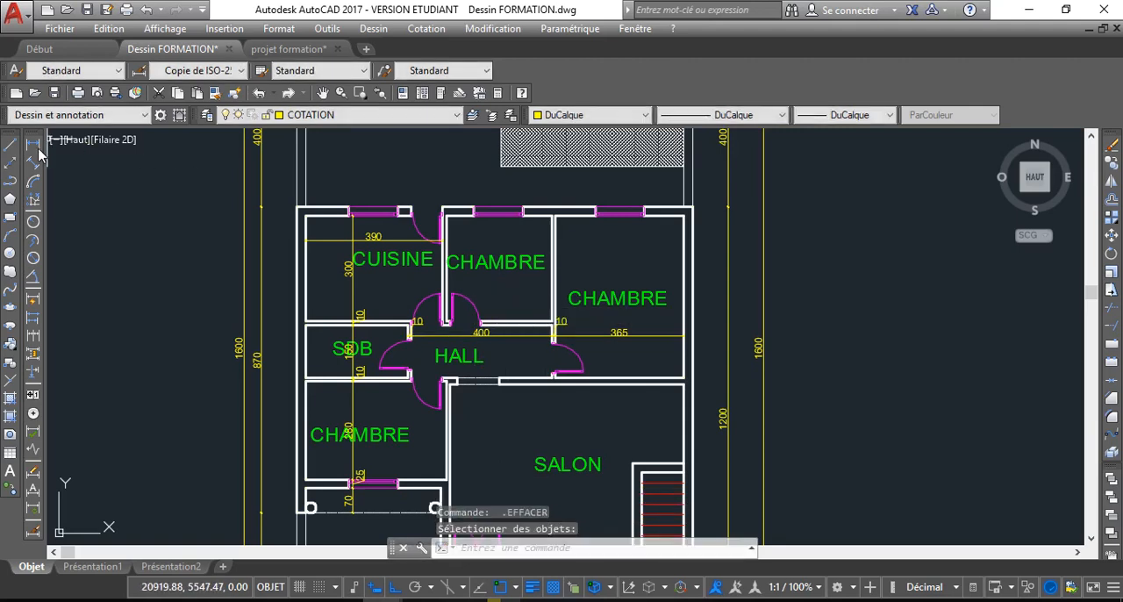
click(282, 219)
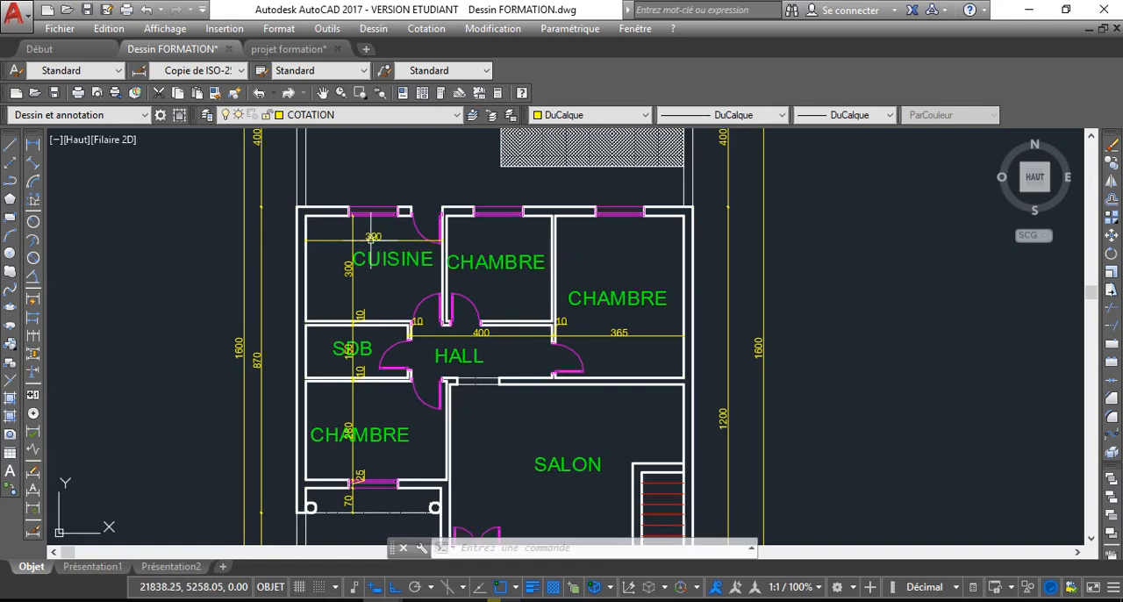
click(372, 246)
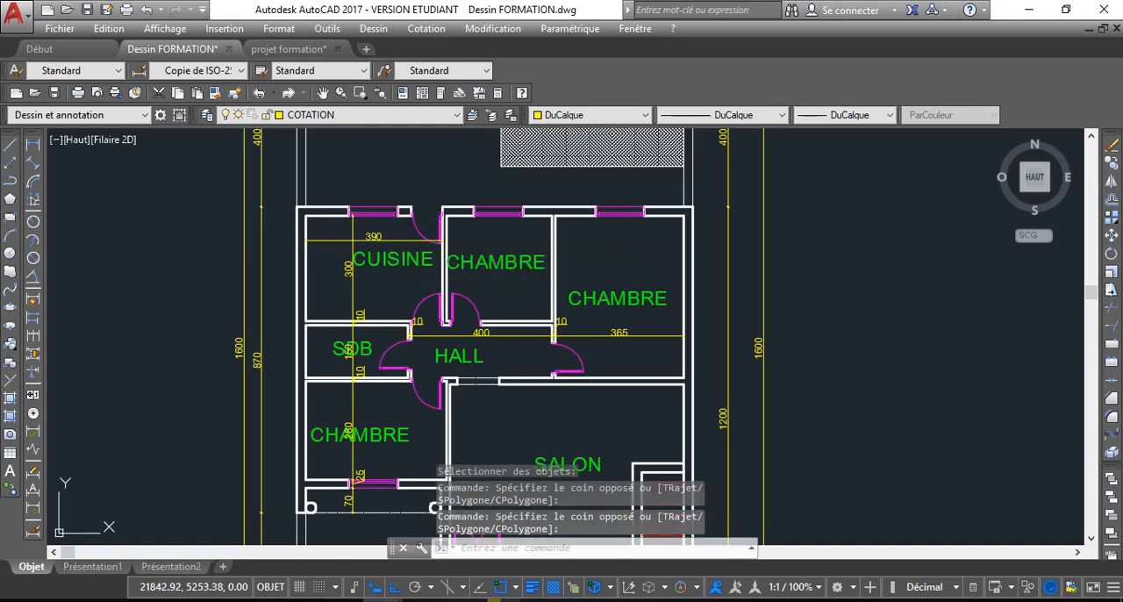
Continue the horizontal CUISINE dimension across the partition on its right and the inner width of the middle CHAMBRE
click(428, 242)
mouse_move(445, 239)
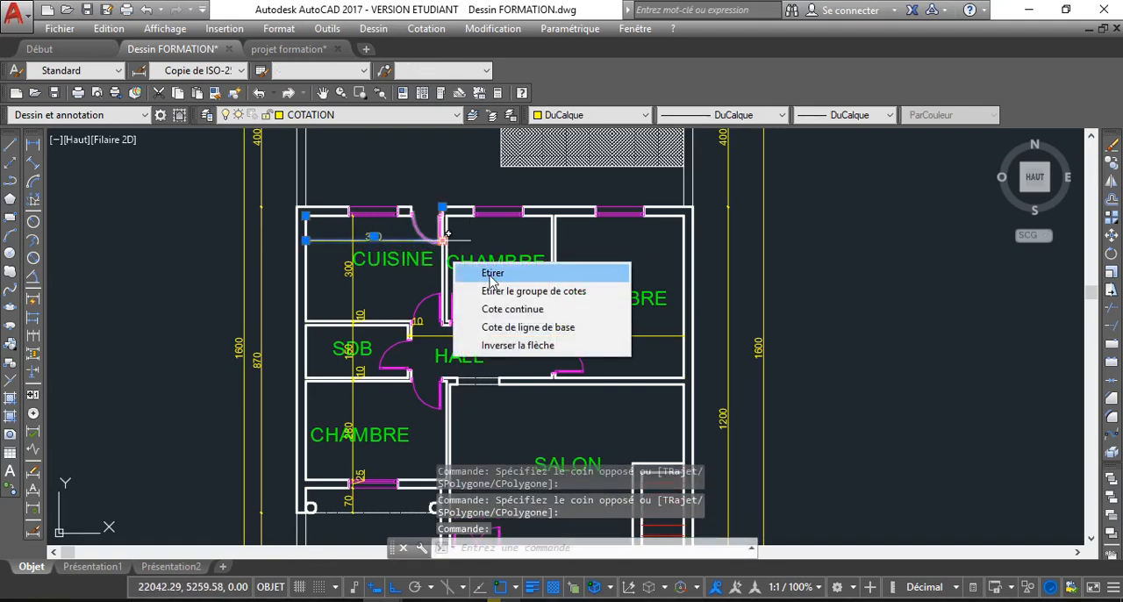
click(512, 310)
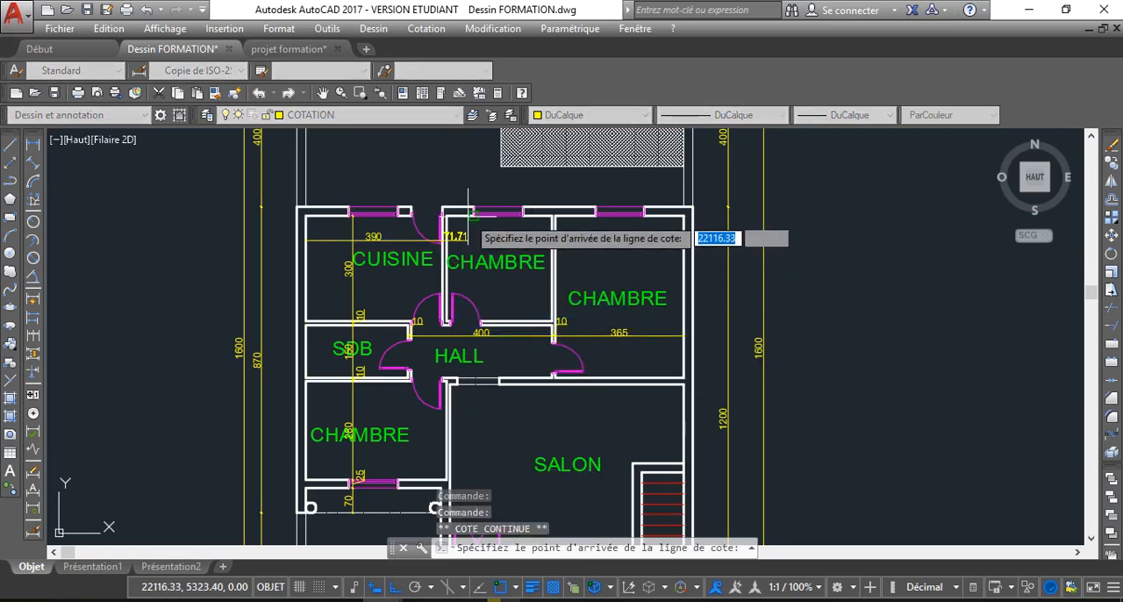
scroll(452, 219, up, 6)
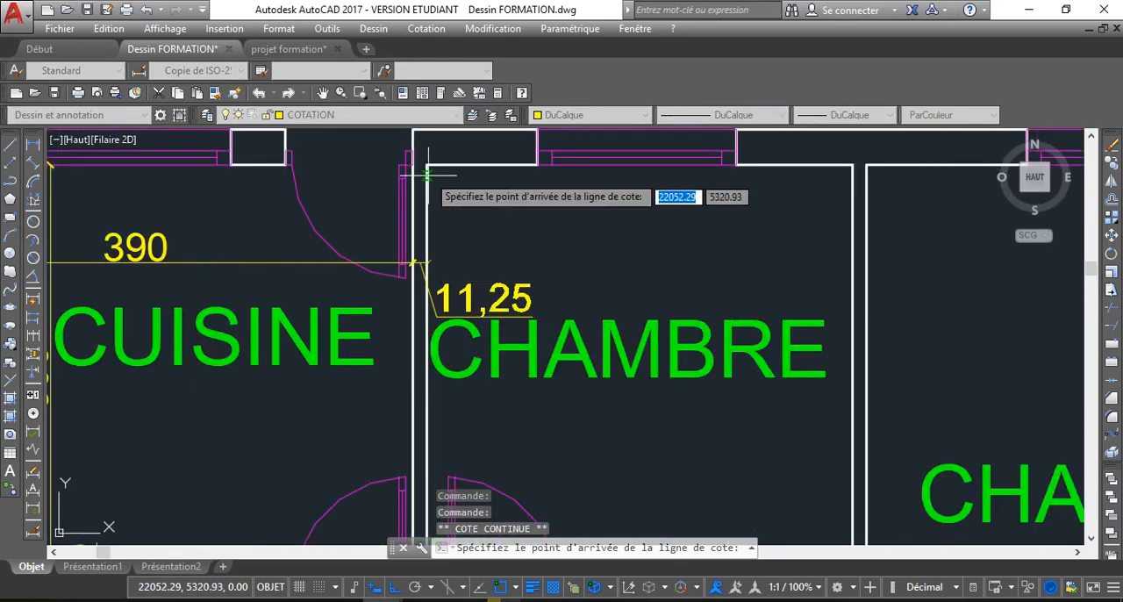
click(426, 166)
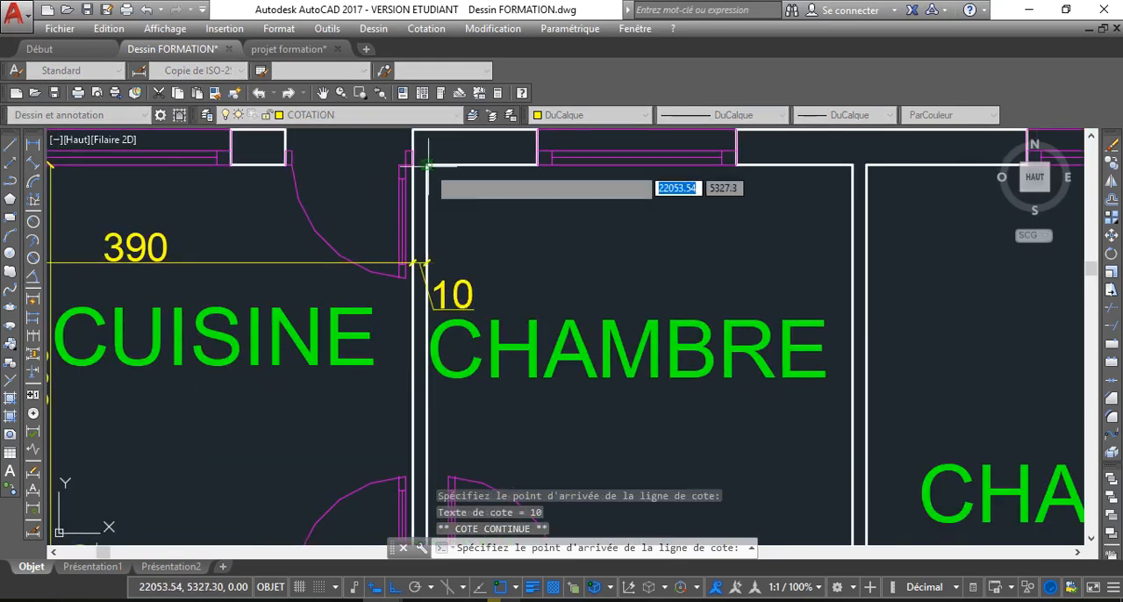
click(852, 166)
Extend the upper horizontal chain across the partition between the two upper CHAMBRE rooms and the right CHAMBRE's inner width
scroll(933, 218, down, 4)
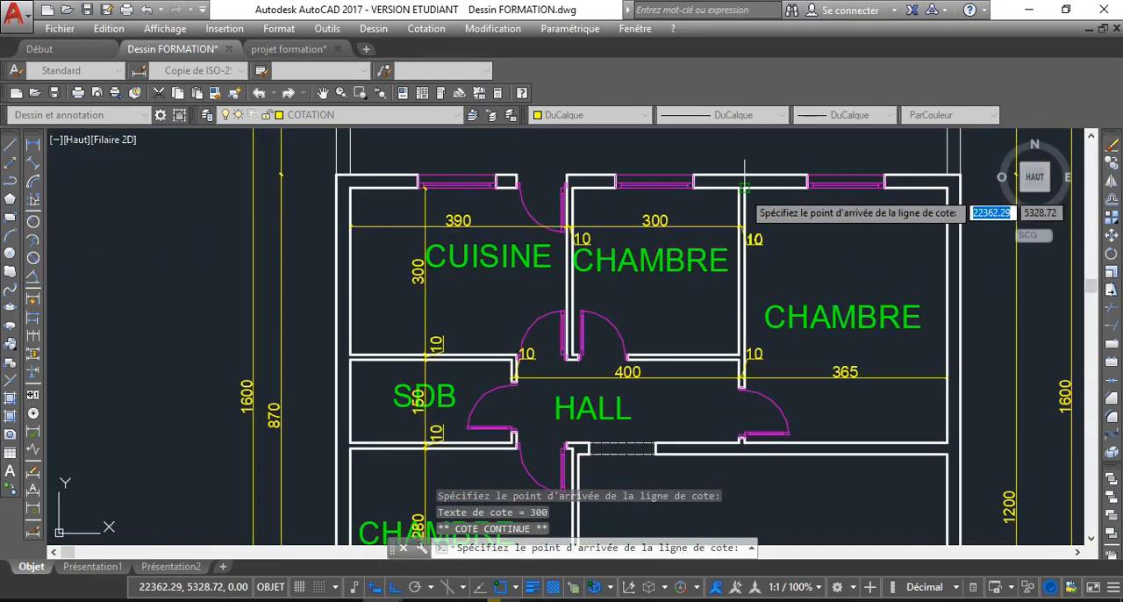
click(745, 187)
click(948, 187)
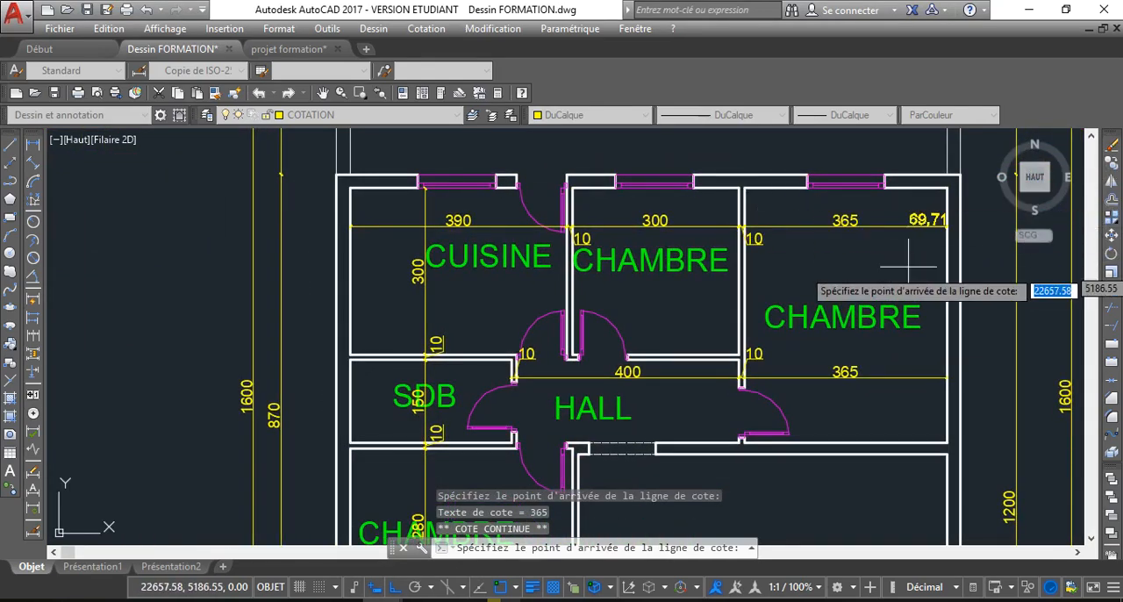
key(Escape)
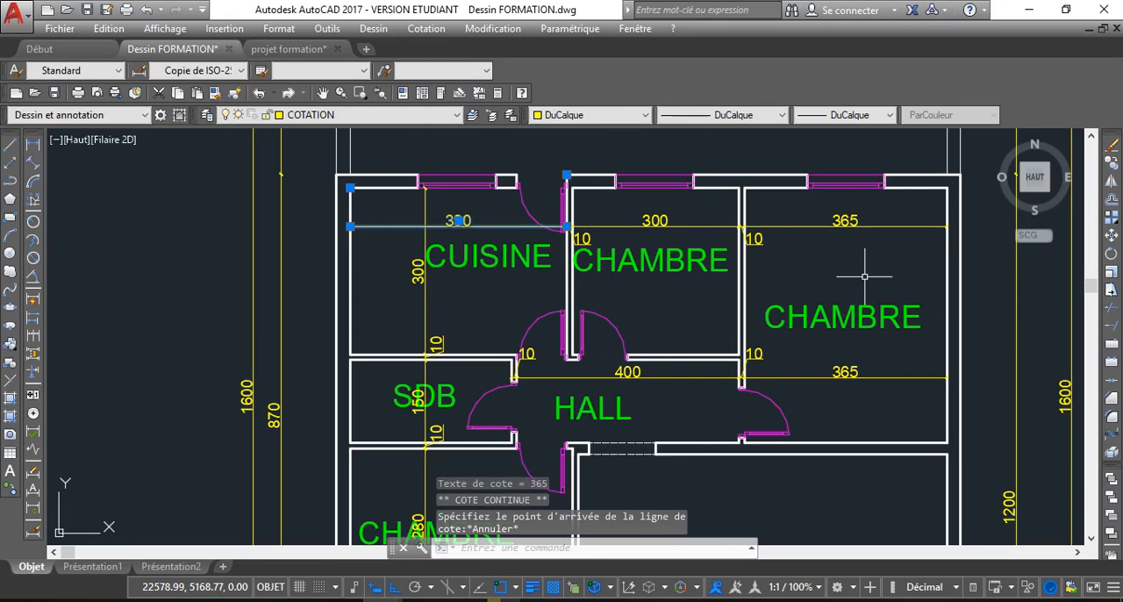
scroll(839, 281, down, 4)
key(Escape)
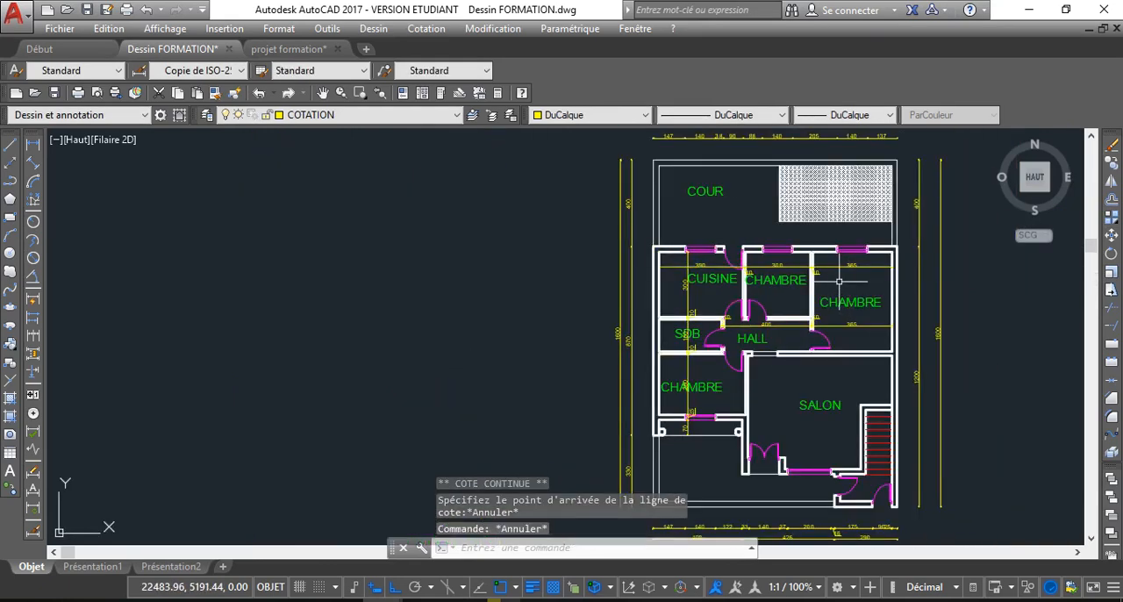
scroll(839, 281, up, 4)
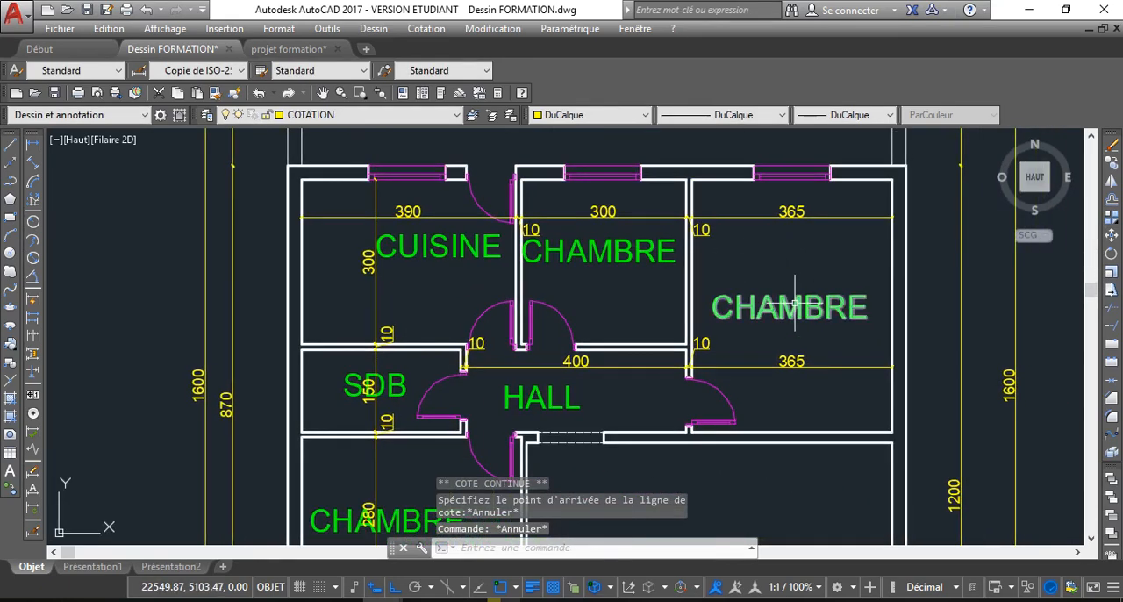
key(Delete)
scroll(812, 298, down, 2)
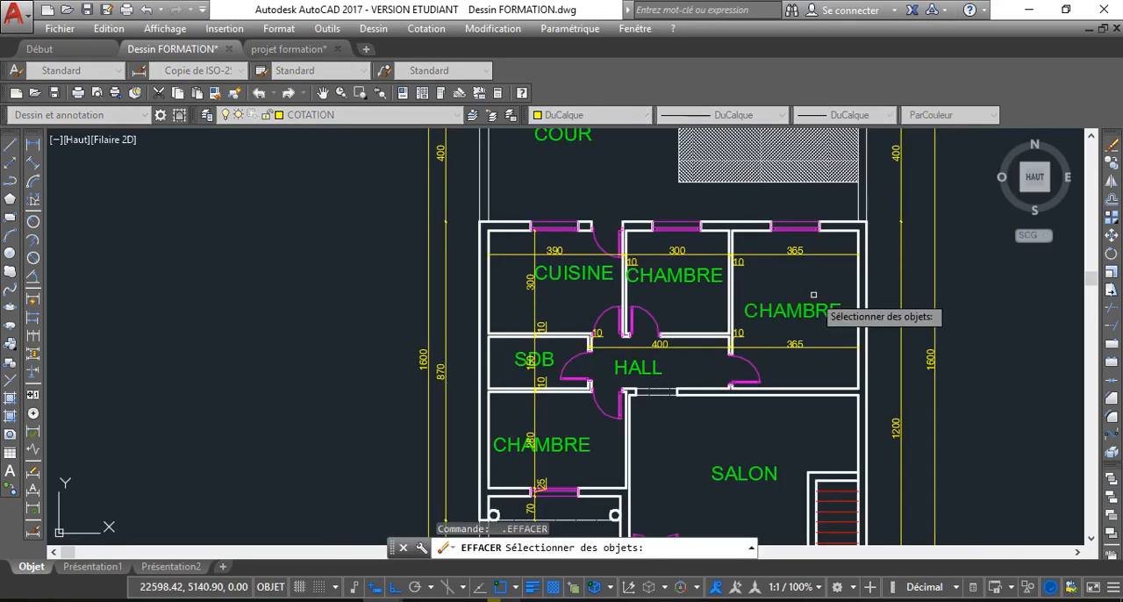
key(Escape)
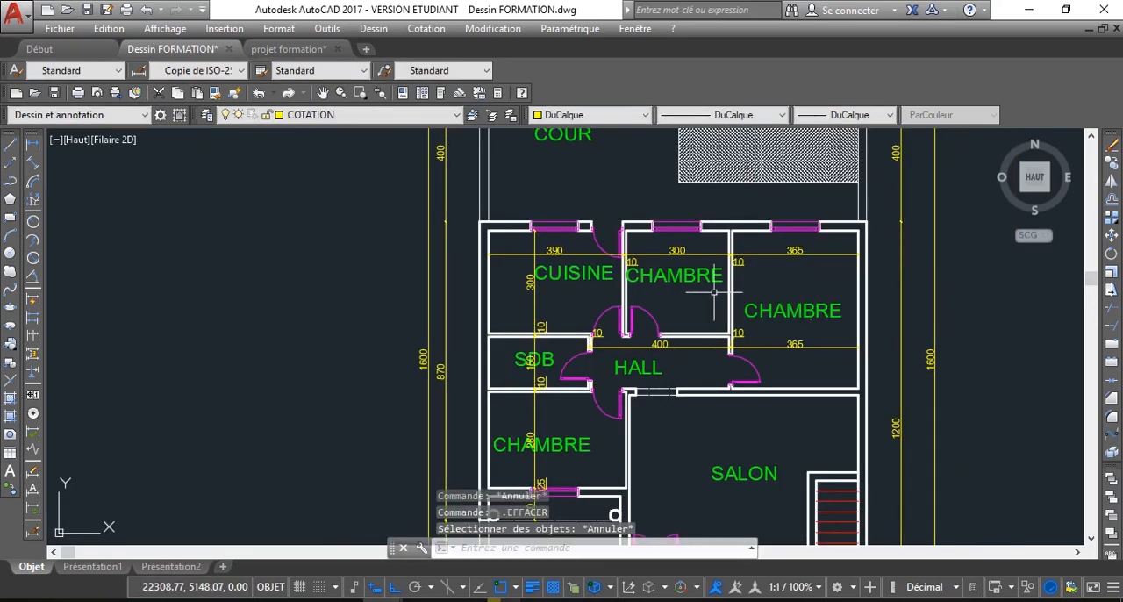
Add a vertical linear dimension in the middle CHAMBRE between its upper and lower inner wall faces
click(31, 146)
scroll(551, 432, down, 2)
middle_drag(551, 433, 373, 351)
scroll(504, 283, up, 3)
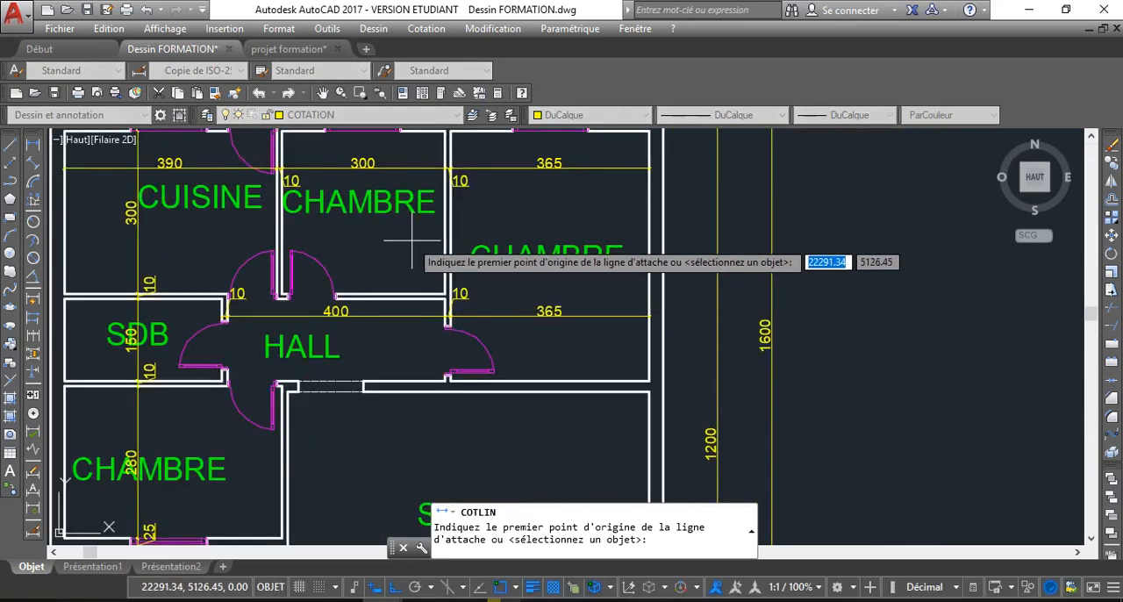
click(445, 143)
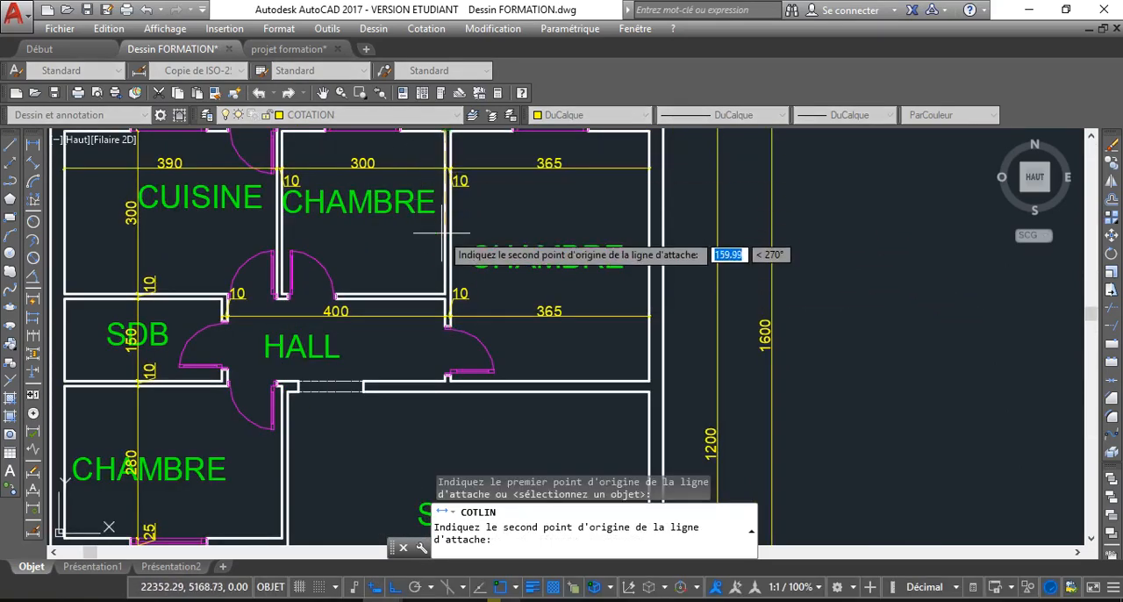
scroll(449, 290, up, 2)
click(446, 294)
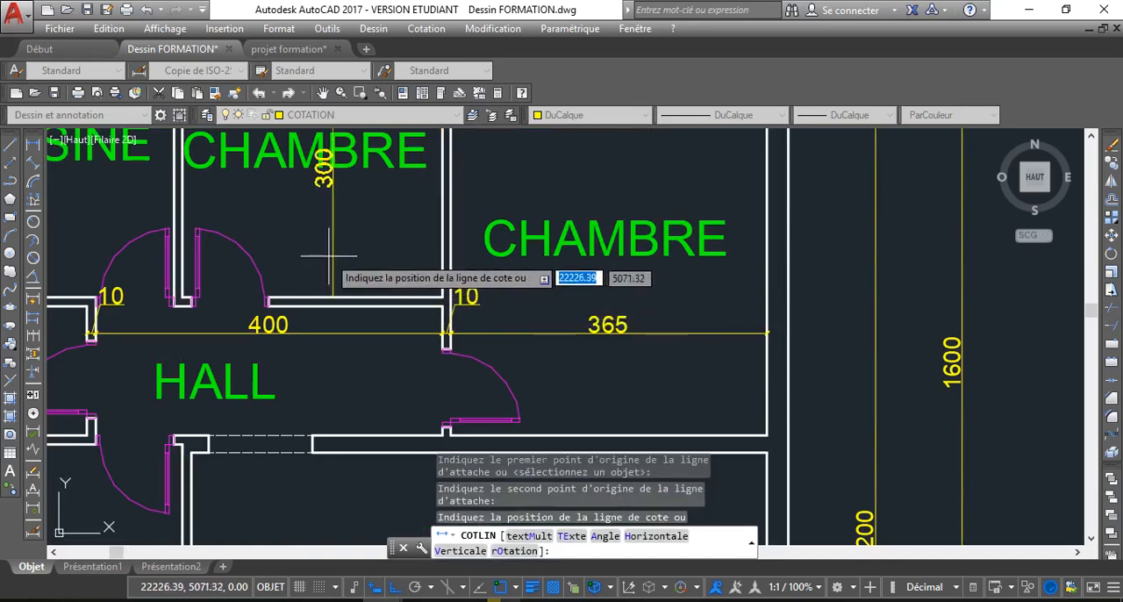
click(388, 255)
Continue the middle CHAMBRE's vertical dimension down across the partition below it and the clear depth of the HALL
click(372, 300)
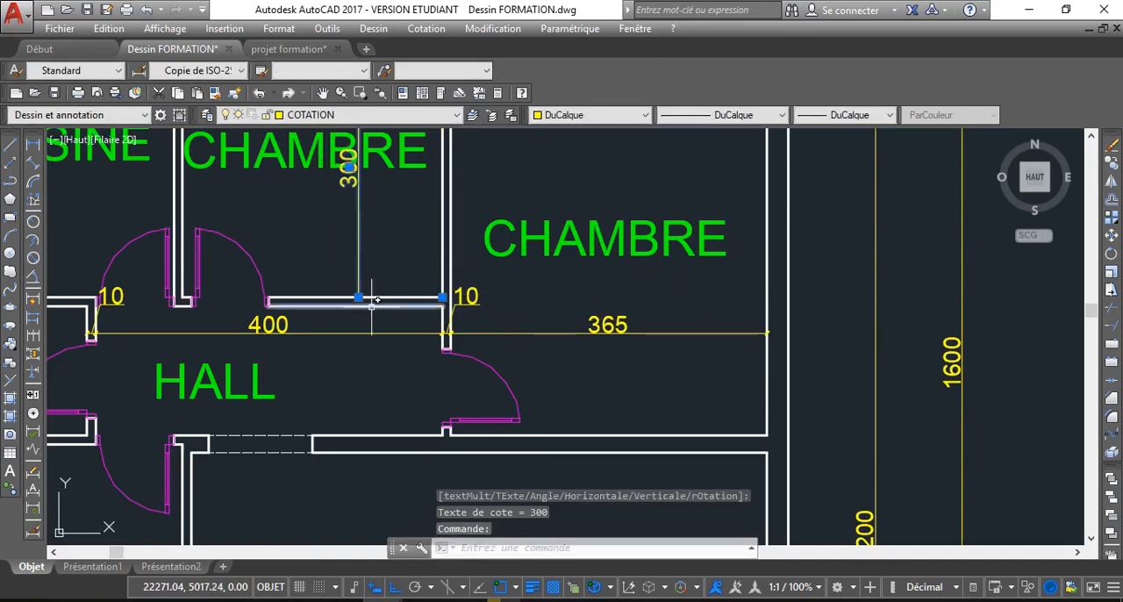
mouse_move(359, 296)
click(406, 347)
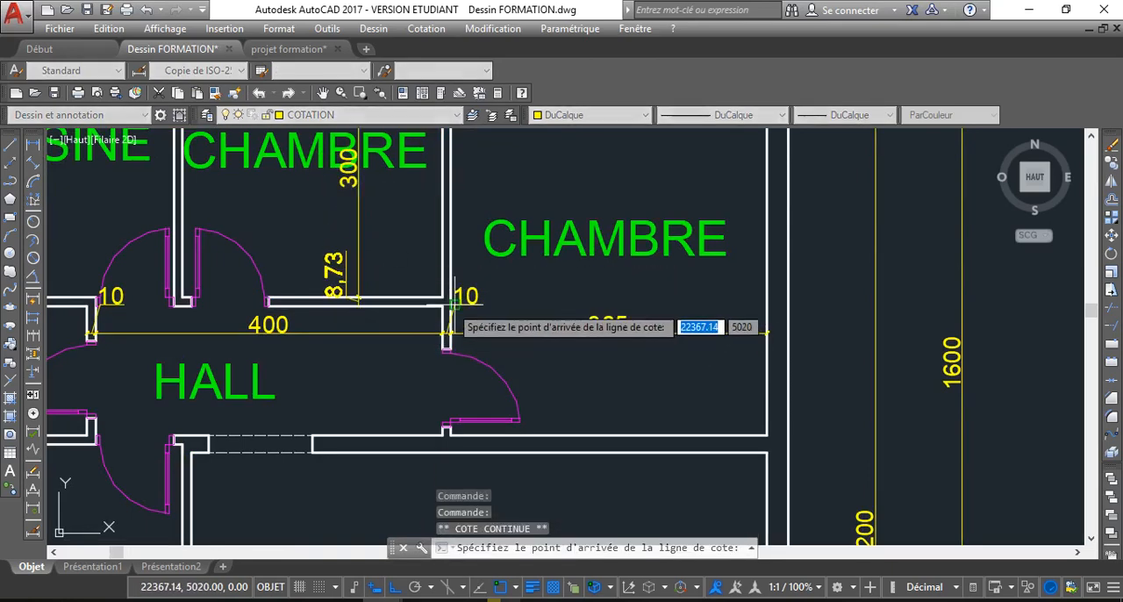
click(430, 303)
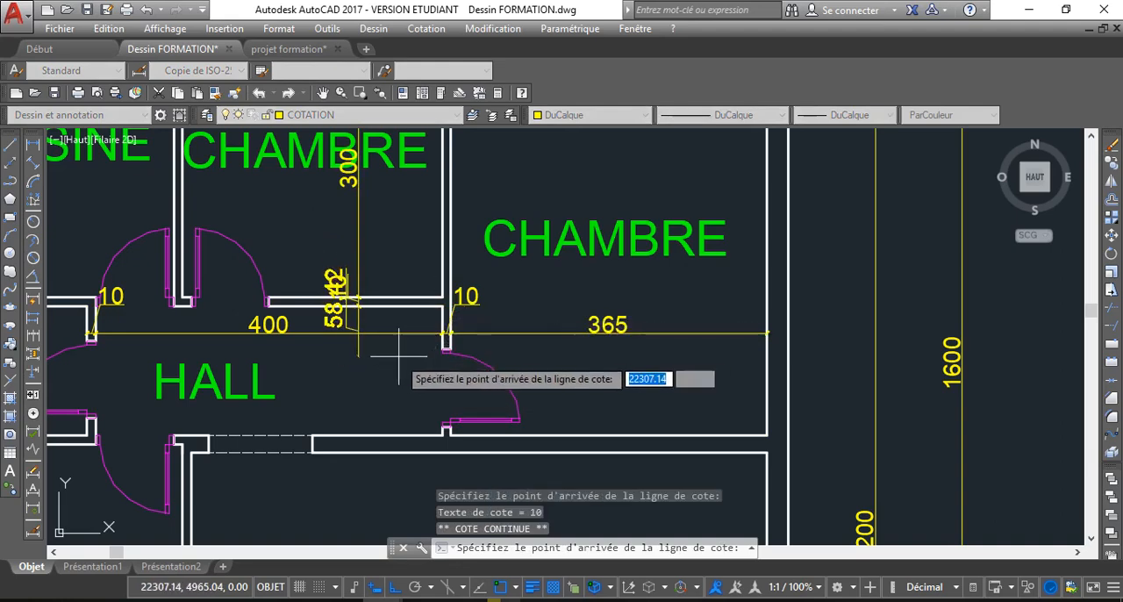
click(451, 431)
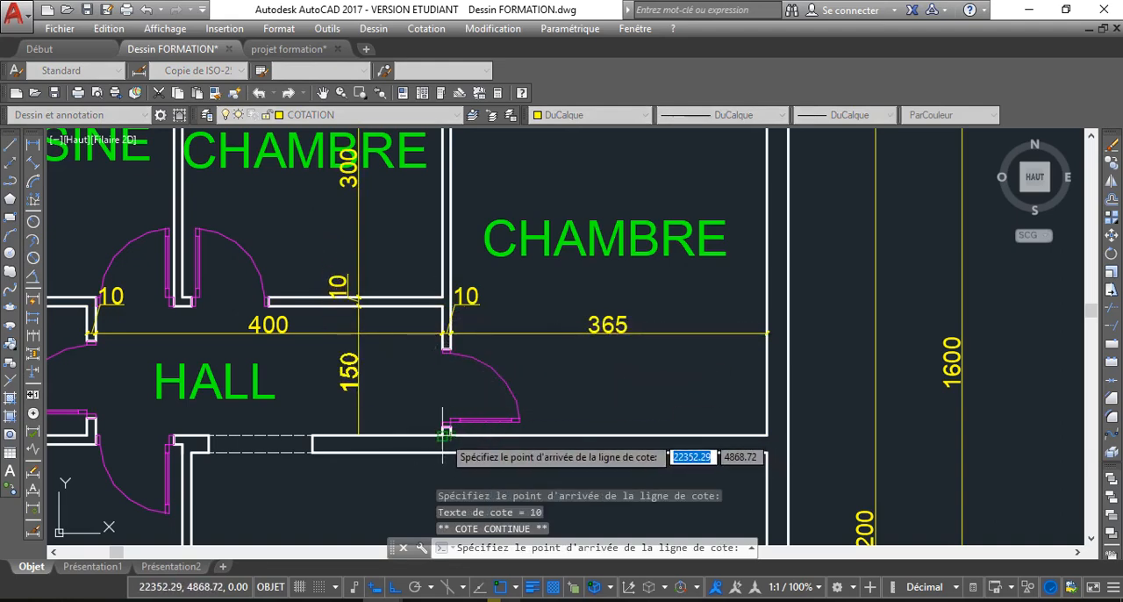
Extend the same vertical chain across the wall between HALL and SALON and down to the SALON's inner front wall face
middle_drag(315, 462, 311, 424)
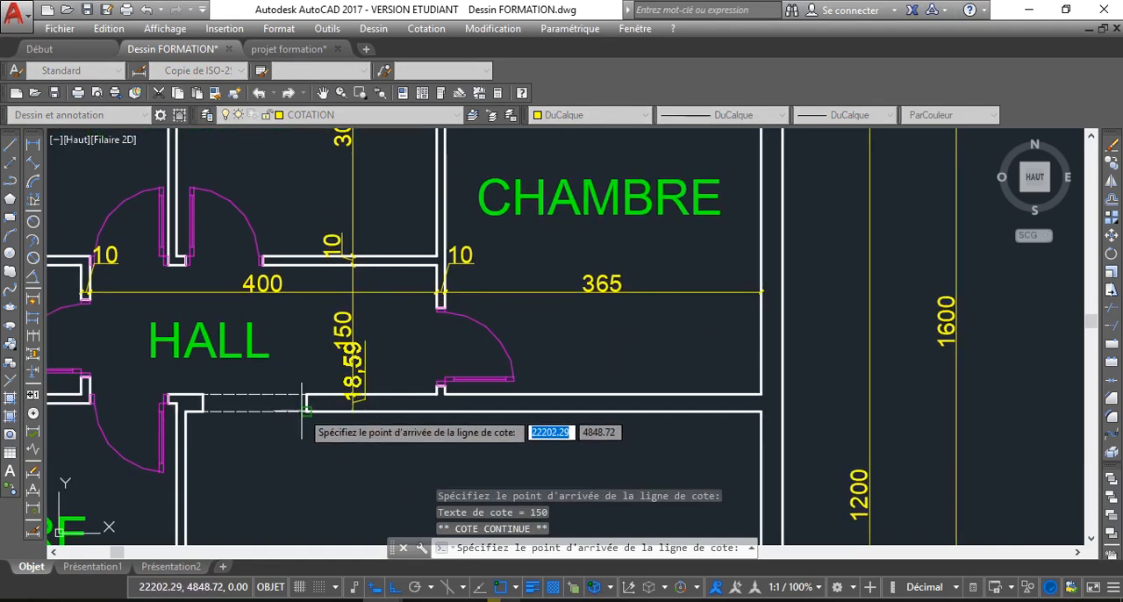
click(314, 426)
scroll(329, 441, down, 7)
scroll(339, 430, up, 5)
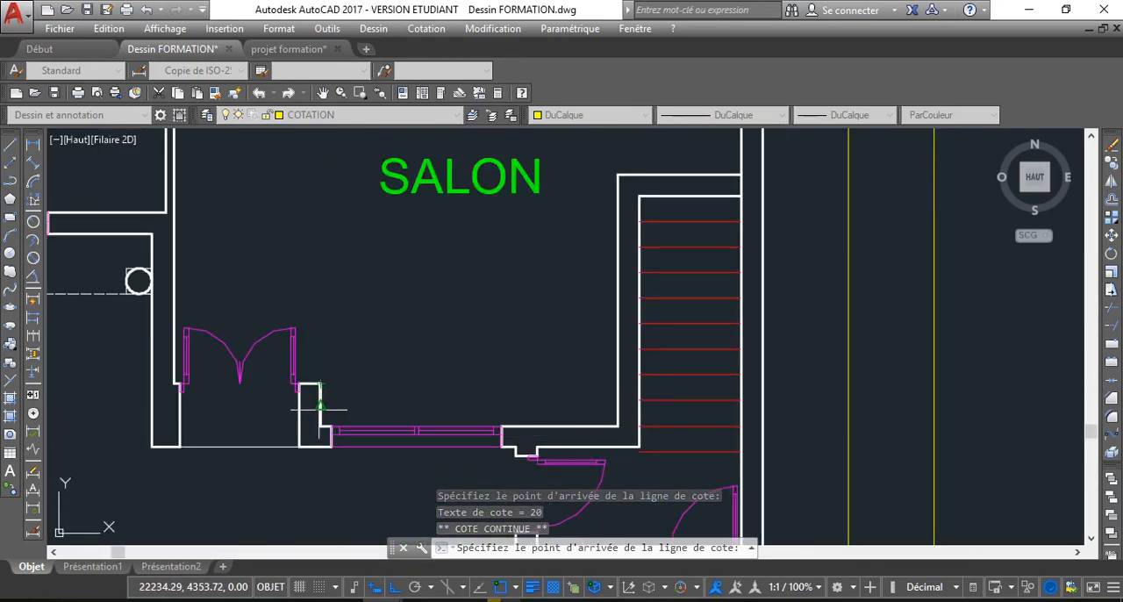
click(323, 422)
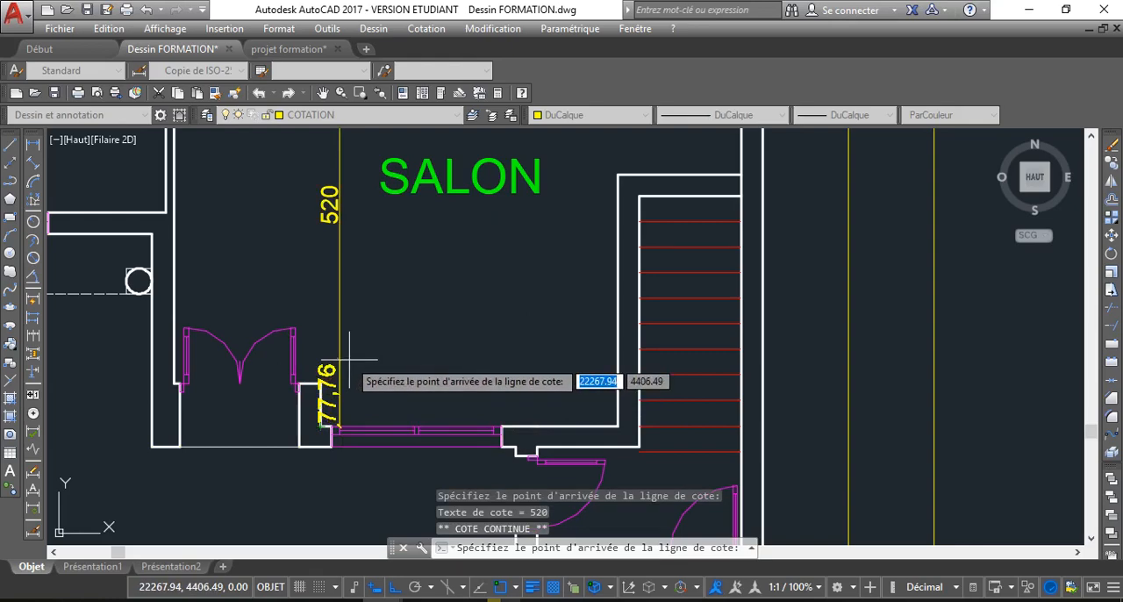
key(Escape)
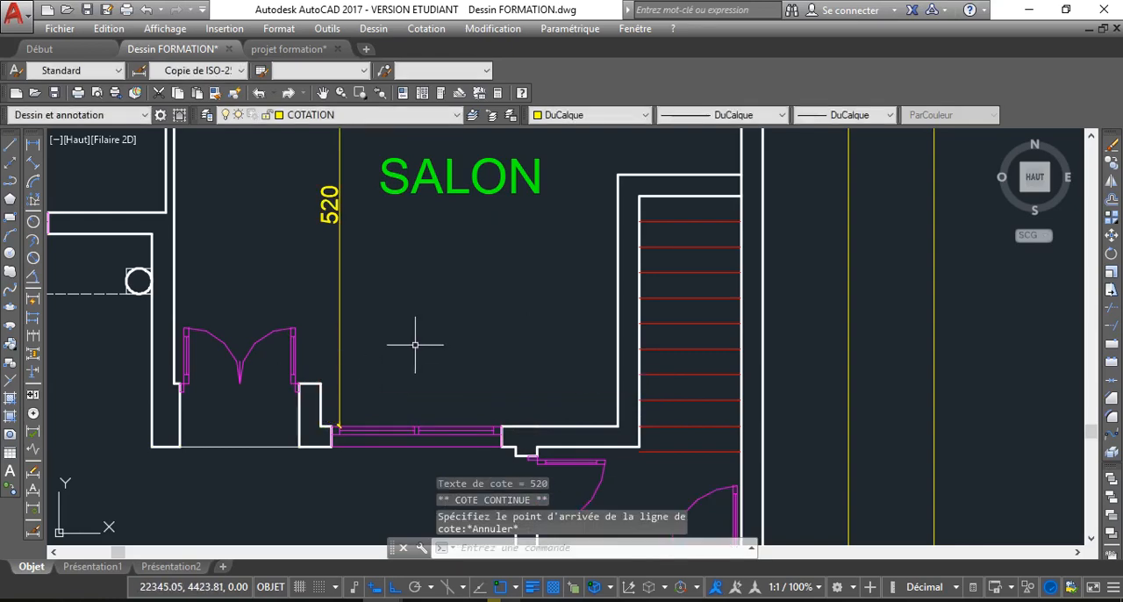
key(Escape)
Add a horizontal linear dimension across the upper SALON between its left and right inner wall faces, just below the HALL wall
key(Return)
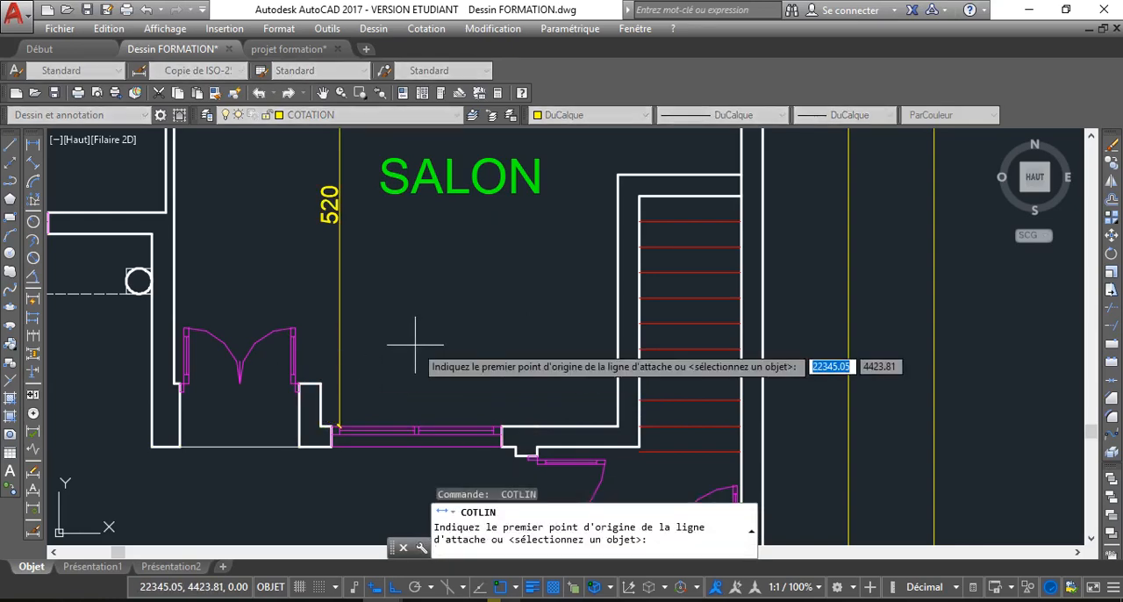
scroll(402, 337, down, 3)
middle_drag(446, 307, 448, 311)
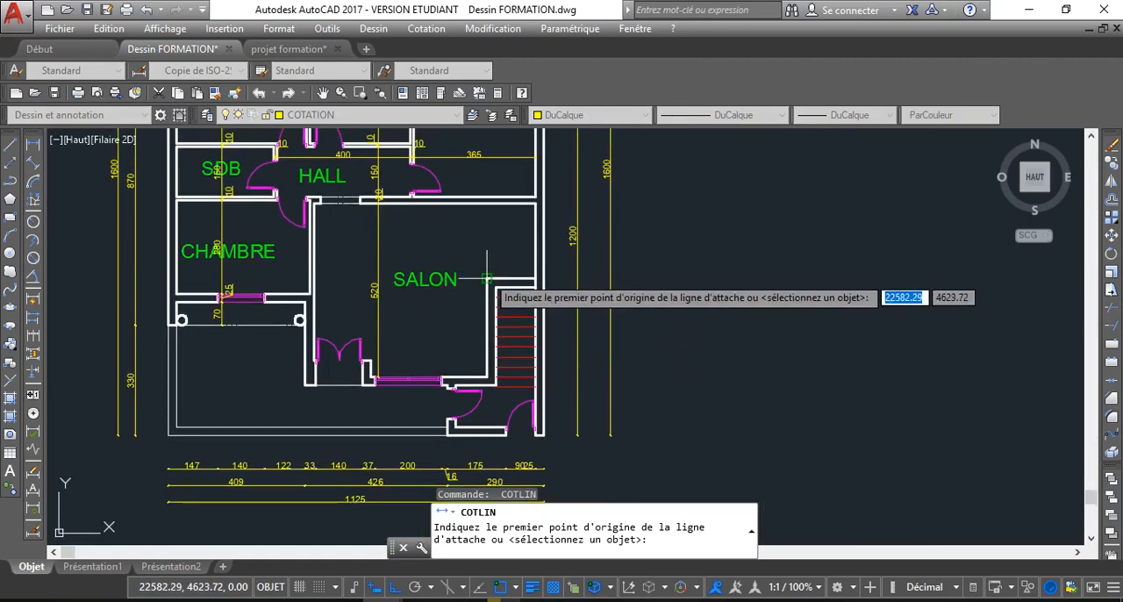
click(543, 213)
scroll(294, 201, up, 5)
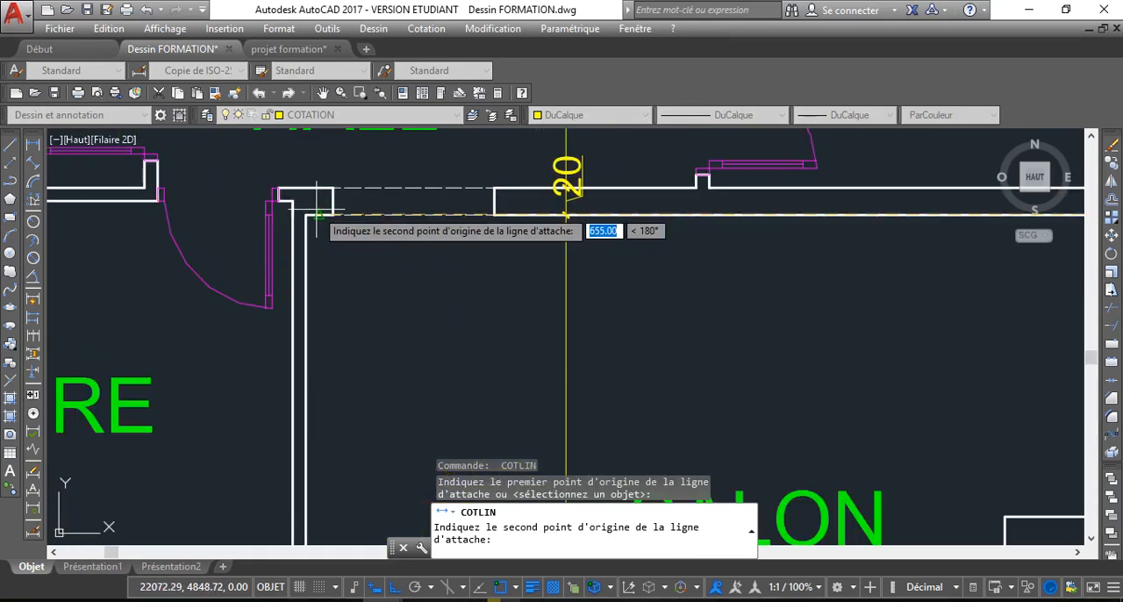
click(305, 215)
click(355, 284)
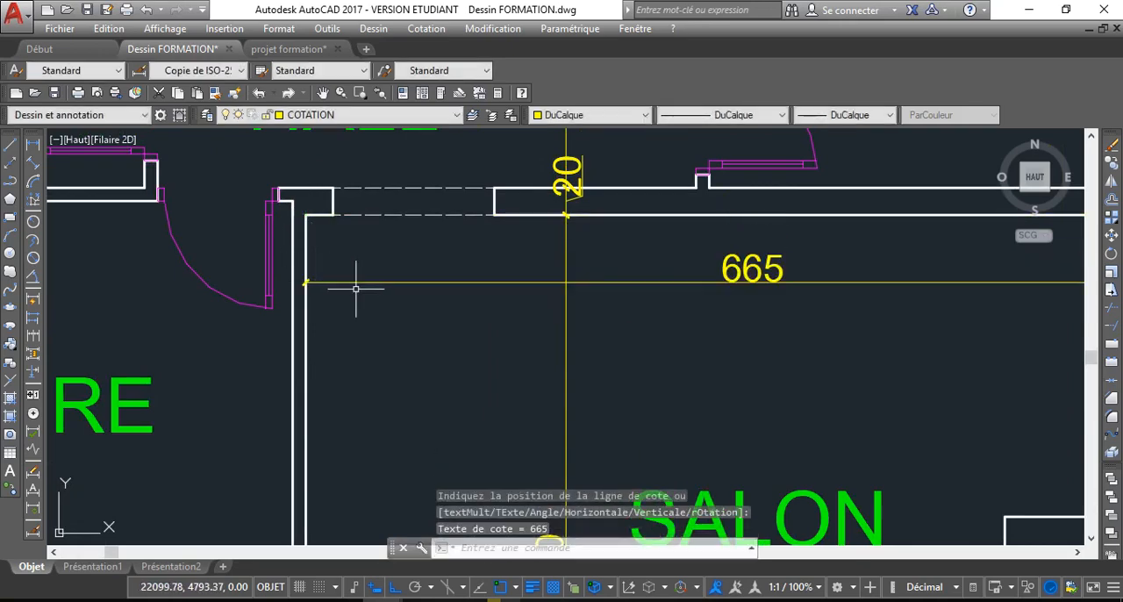
Dimension the stair's width horizontally at its uppermost tread, placing the dimension line just below that tread
key(Return)
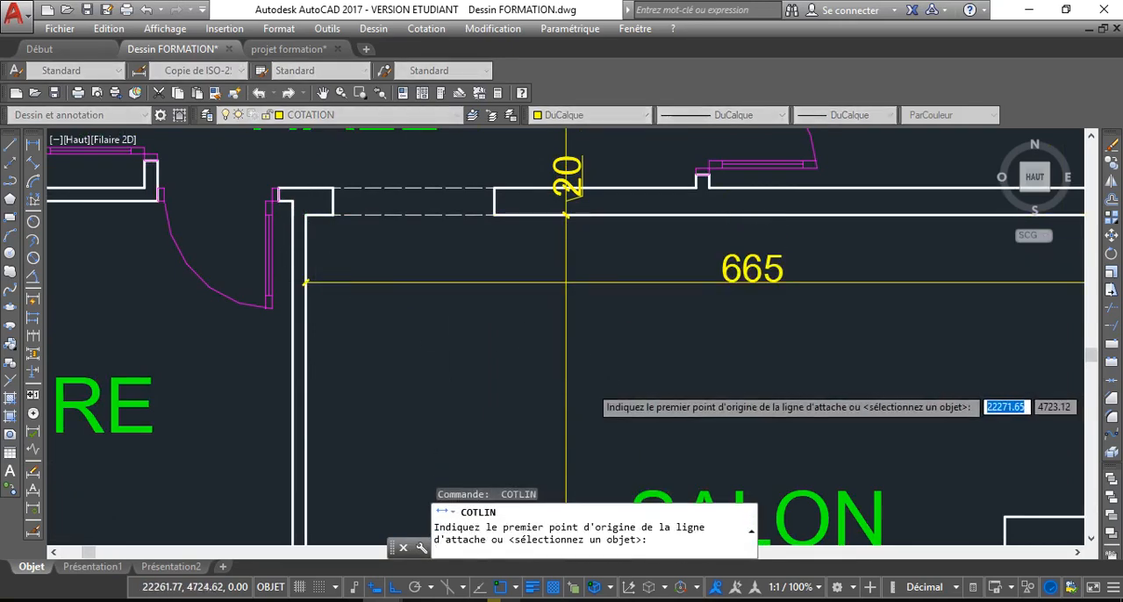
scroll(594, 377, down, 4)
scroll(715, 405, up, 3)
middle_drag(715, 405, 667, 331)
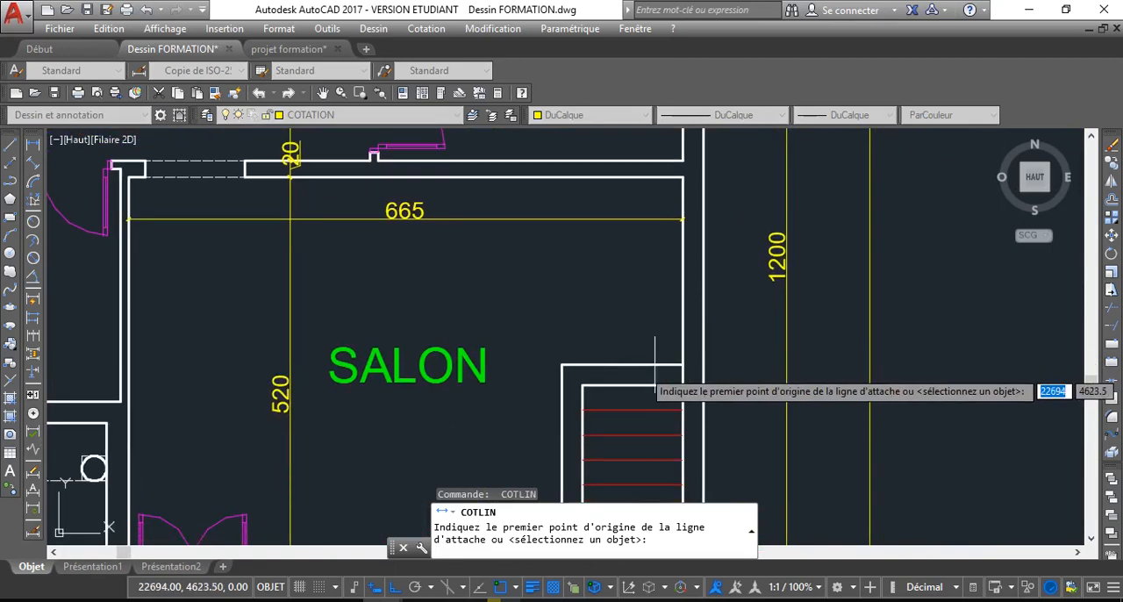
middle_drag(603, 372, 585, 291)
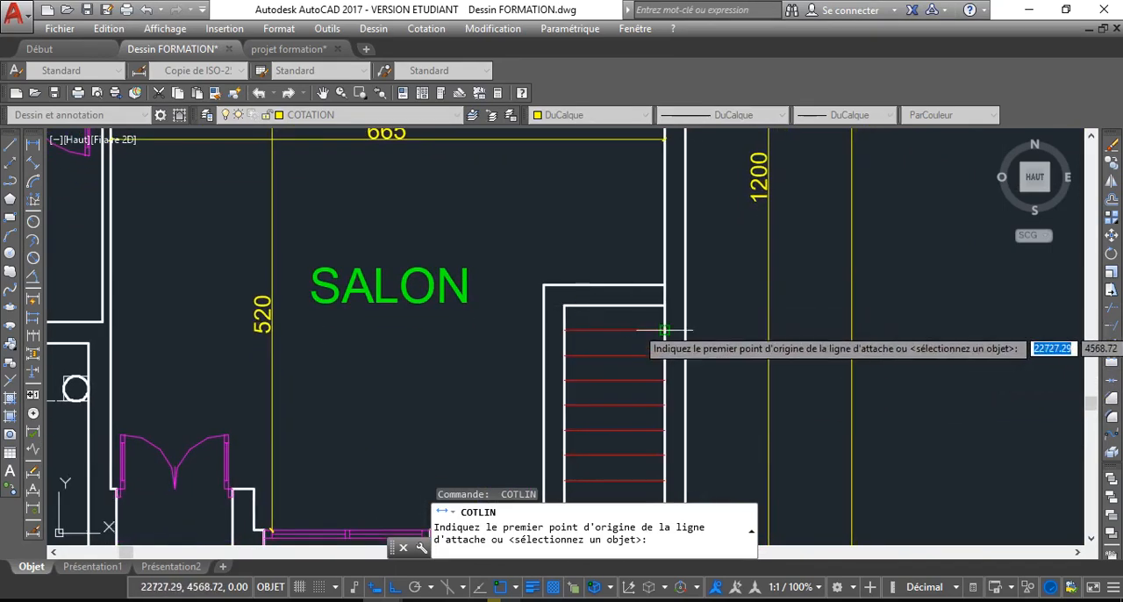
click(564, 330)
click(564, 329)
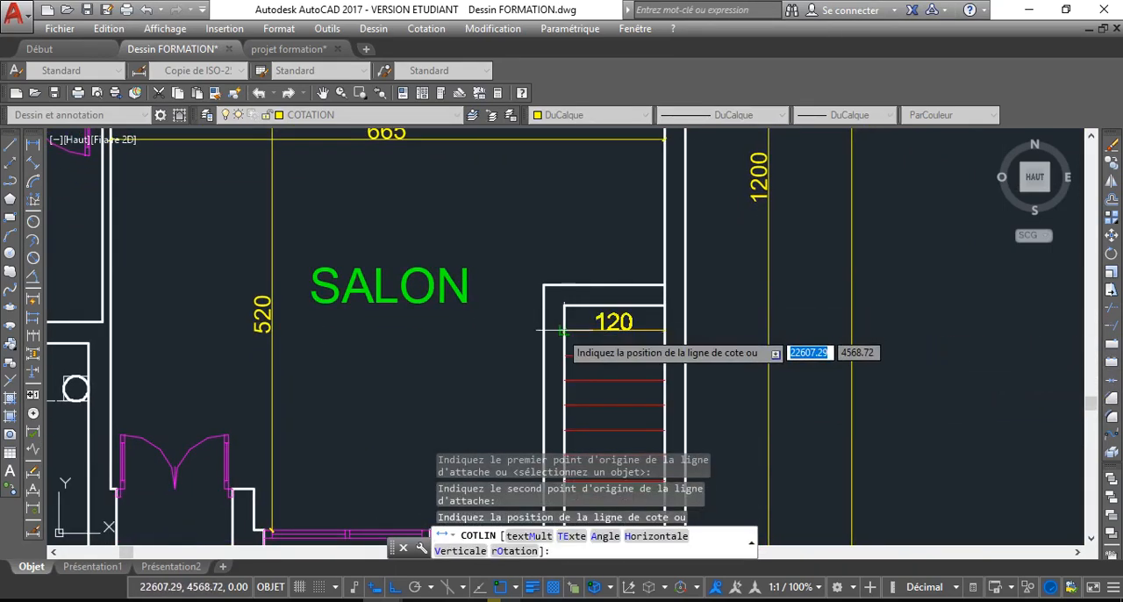
click(534, 344)
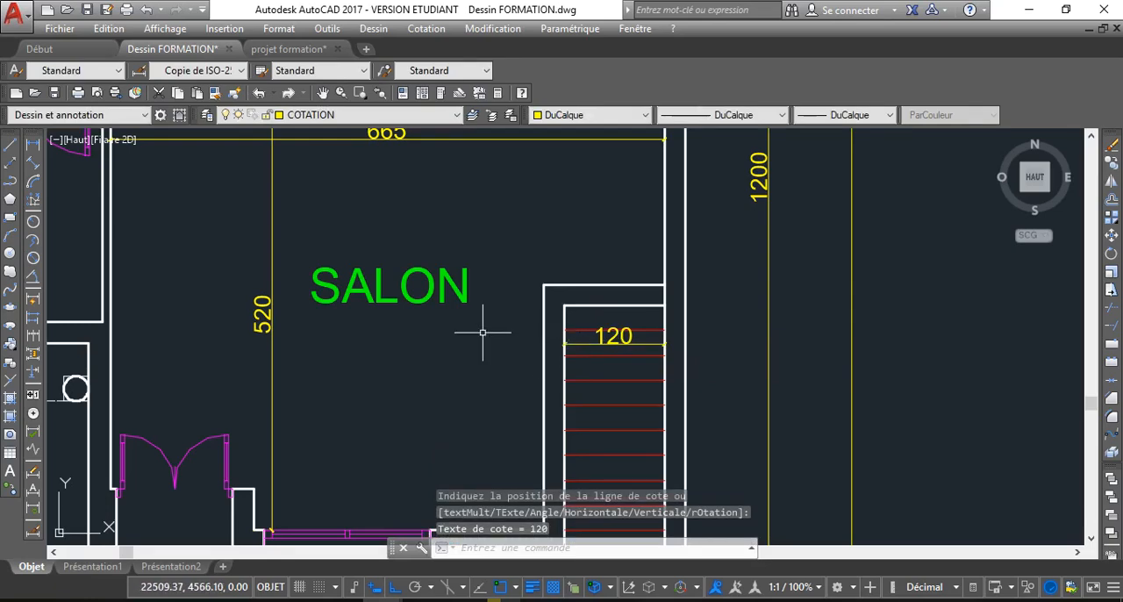
Dimension the narrower front part of the SALON horizontally, from the stair enclosure wall to the wall return beside the double door
key(Return)
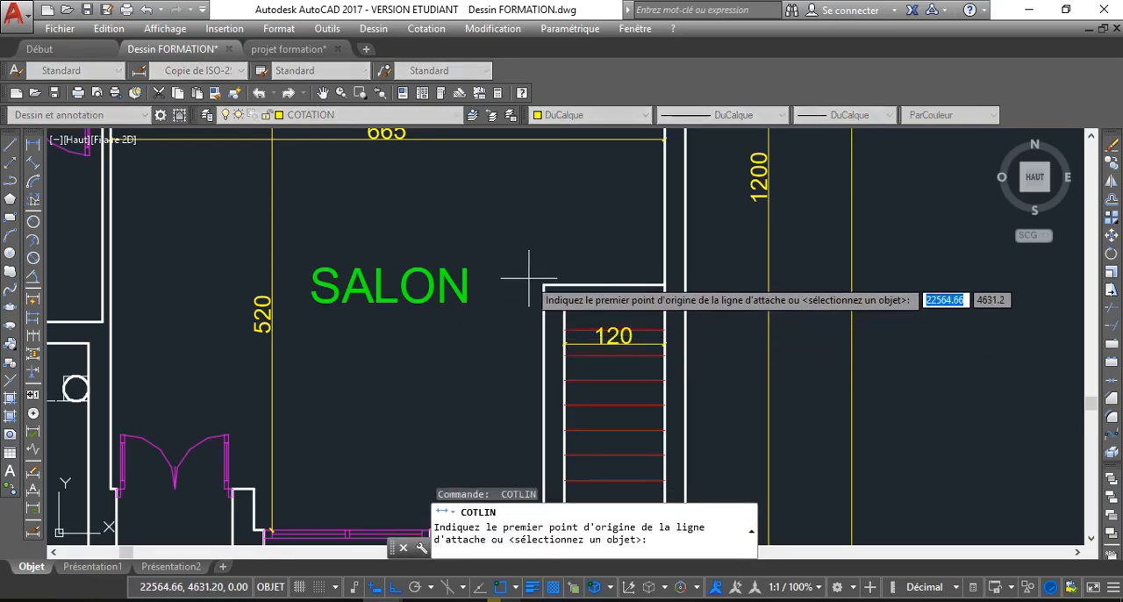
scroll(533, 413, down, 2)
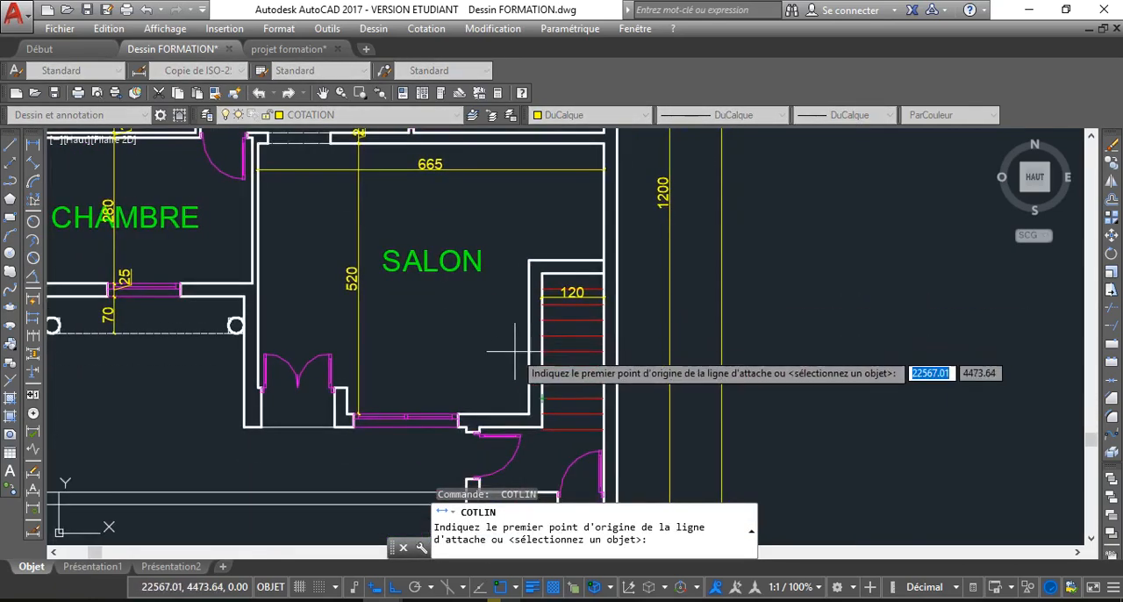
click(528, 383)
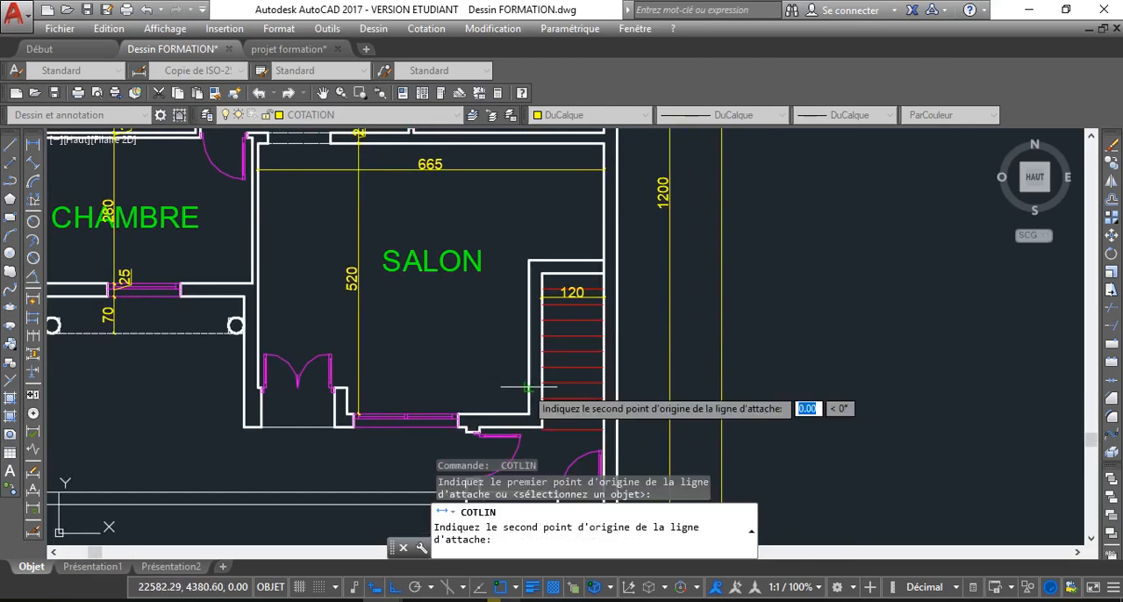
click(346, 388)
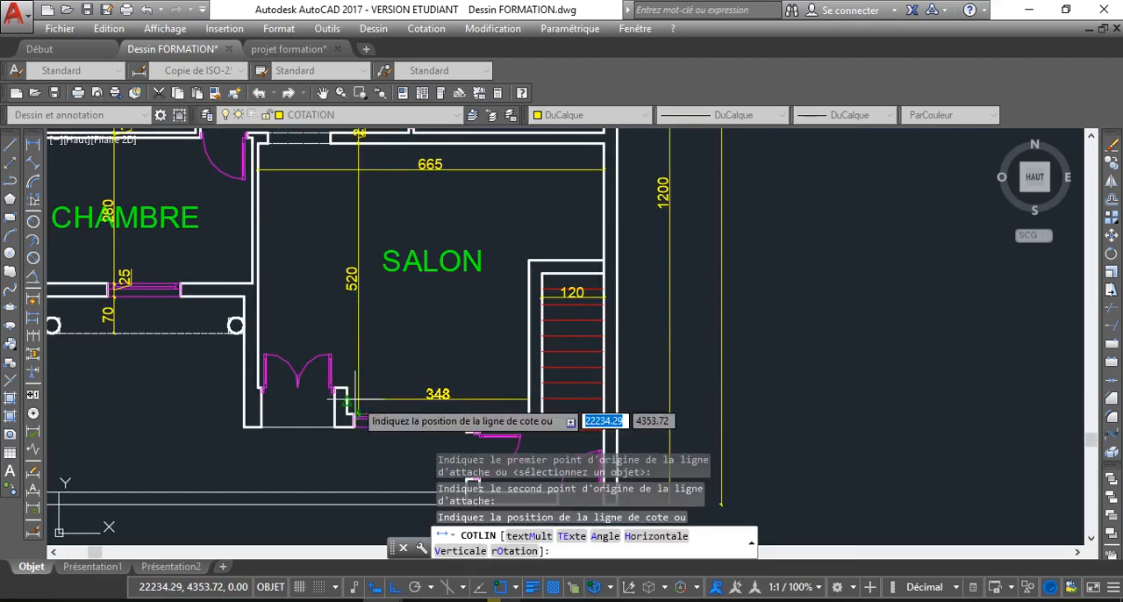
click(349, 401)
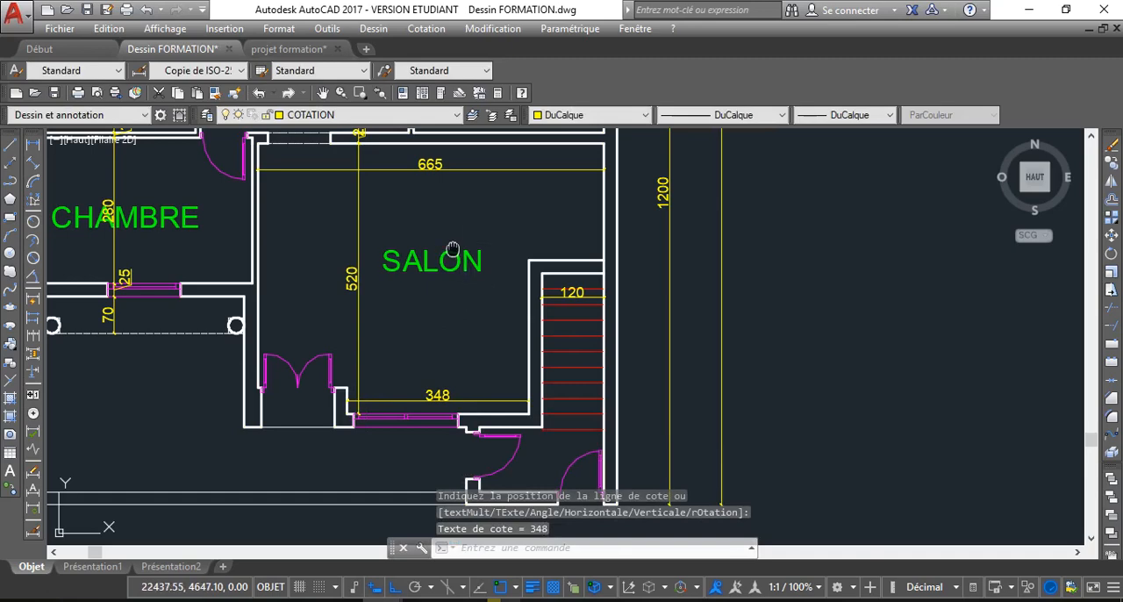
Add a vertical linear dimension in the right CHAMBRE from its upper inner wall face to its lower one
scroll(452, 250, down, 5)
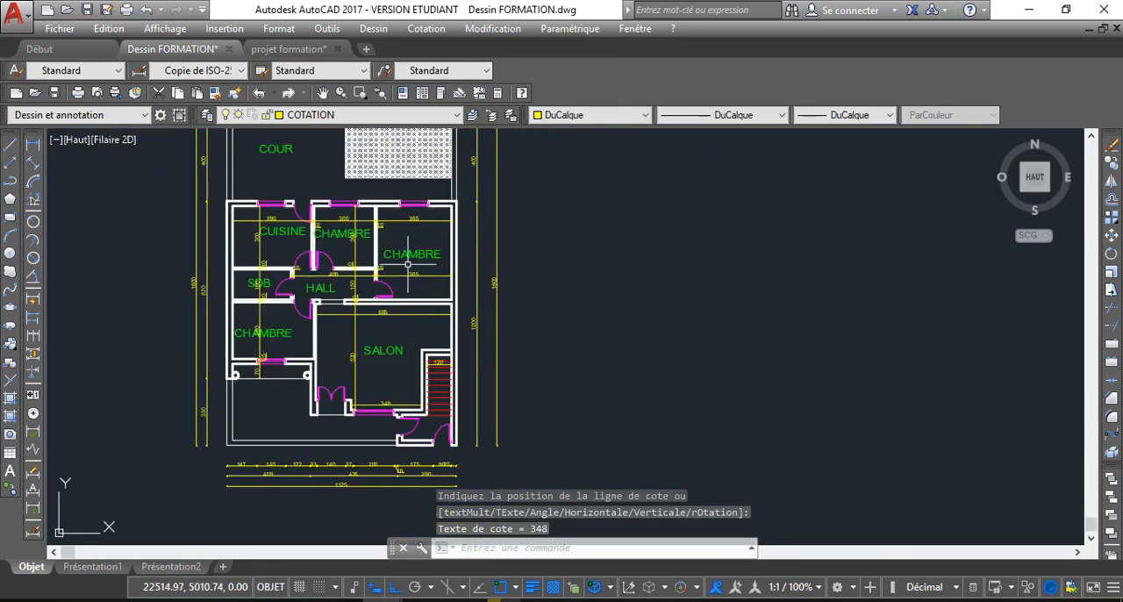
scroll(407, 263, up, 2)
key(Return)
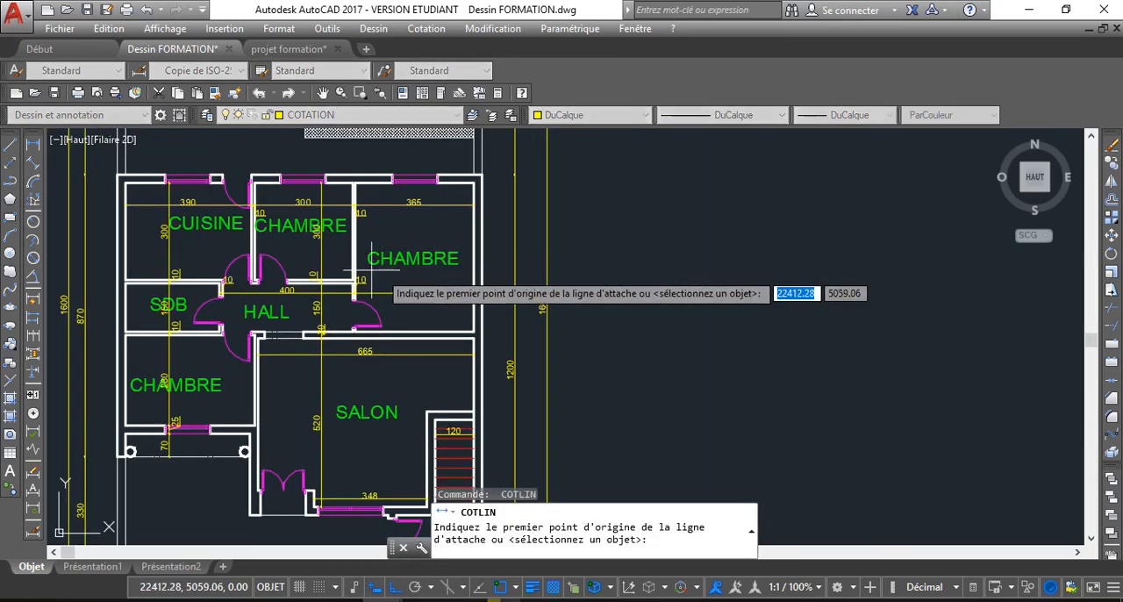
click(474, 182)
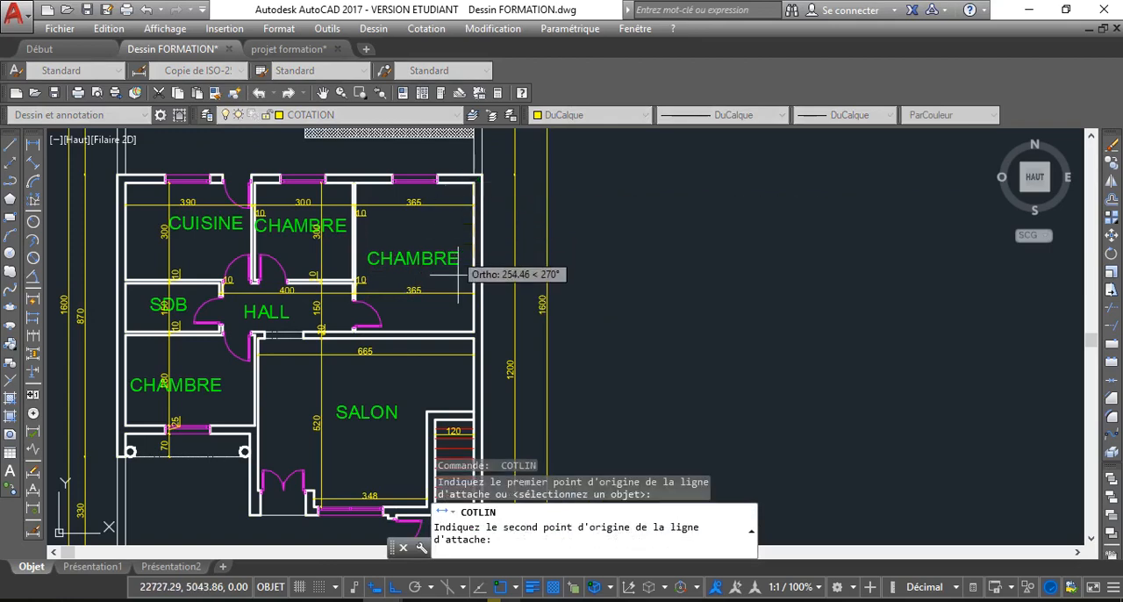
click(474, 332)
click(435, 324)
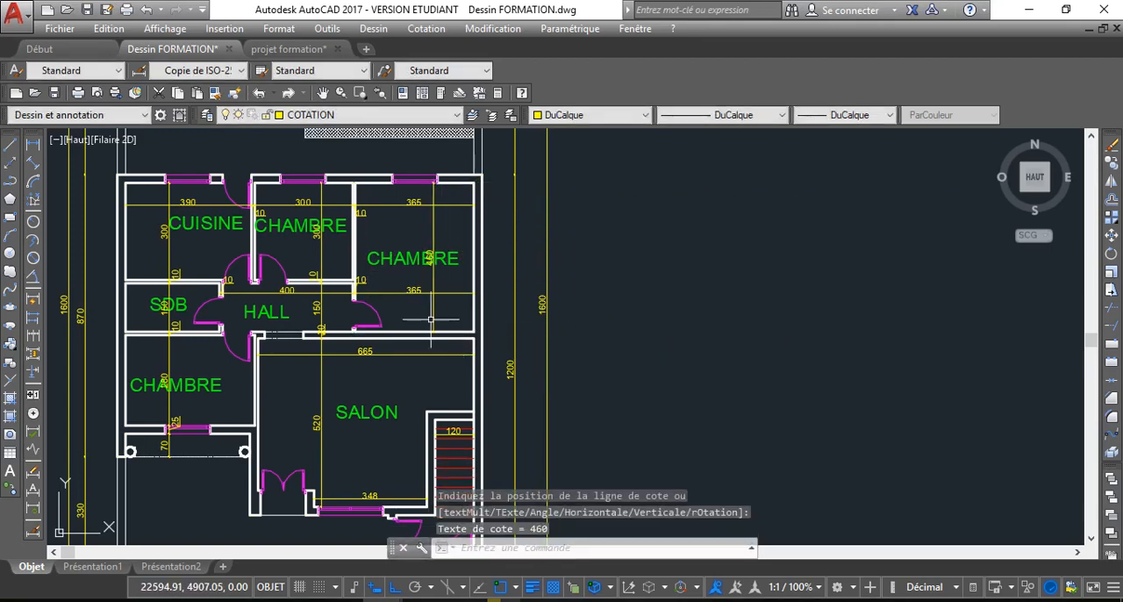
Continue the right CHAMBRE's vertical dimension down to the stair enclosure's upper outer face and on to the lower end of its side wall
click(432, 321)
mouse_move(434, 332)
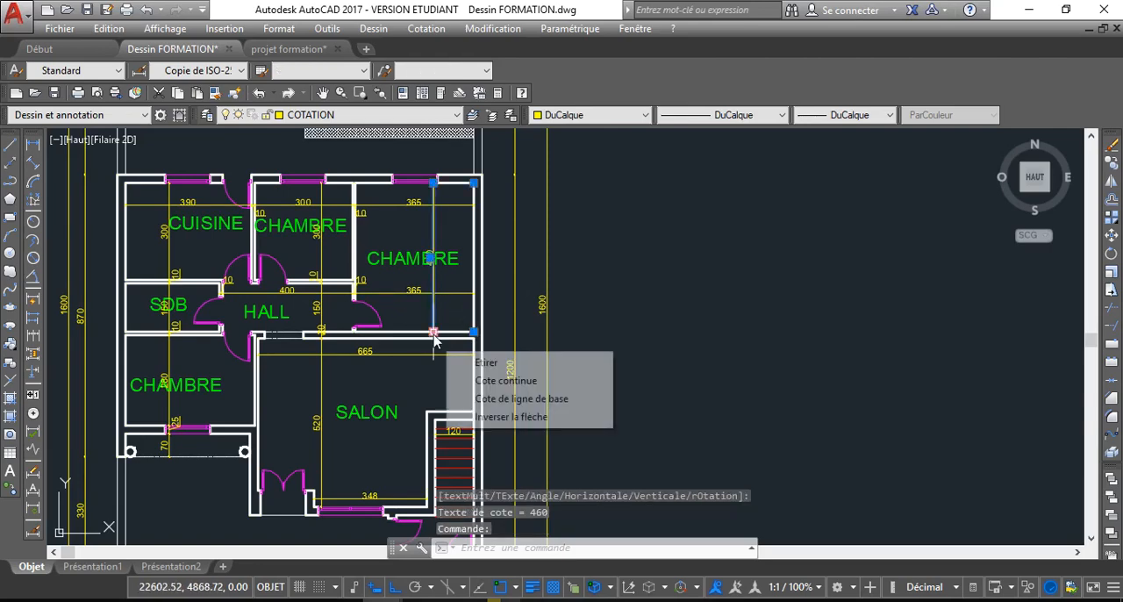
click(473, 381)
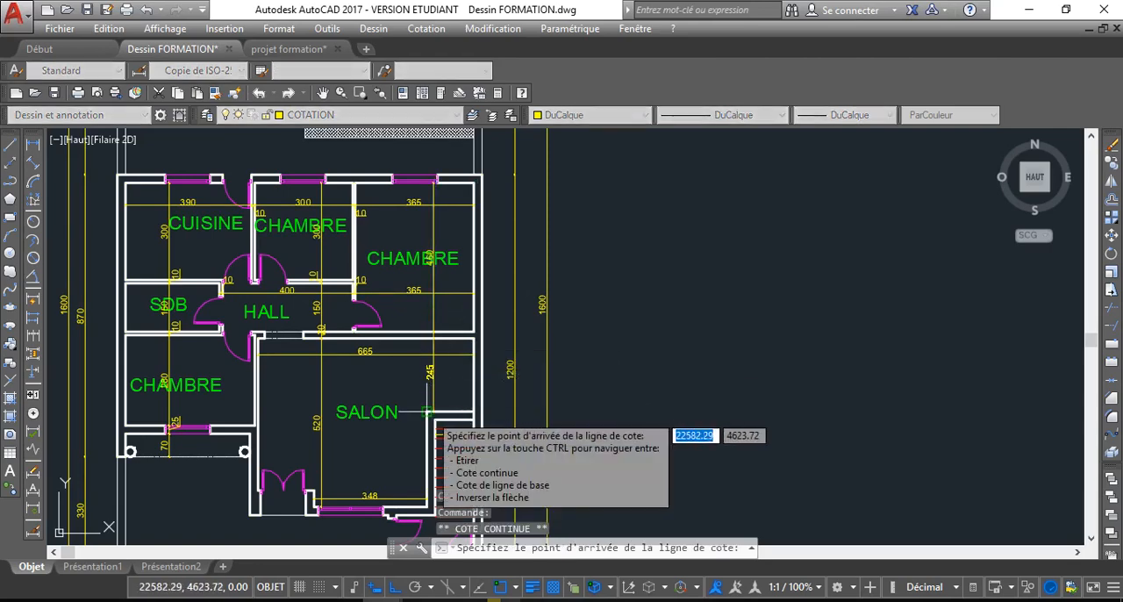
click(430, 411)
scroll(419, 514, up, 6)
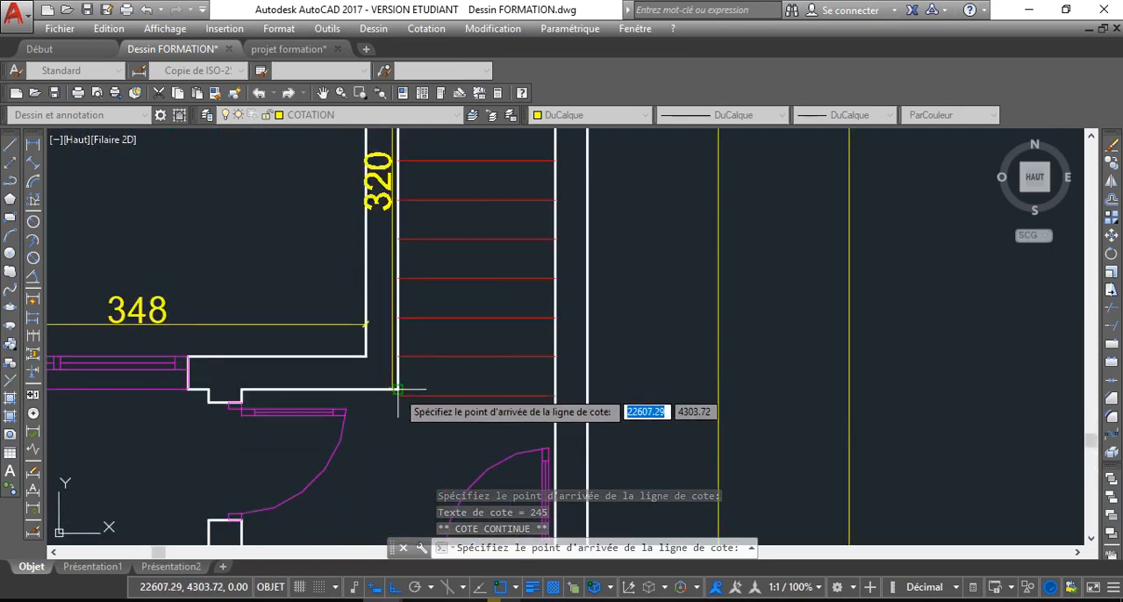
click(396, 390)
key(Escape)
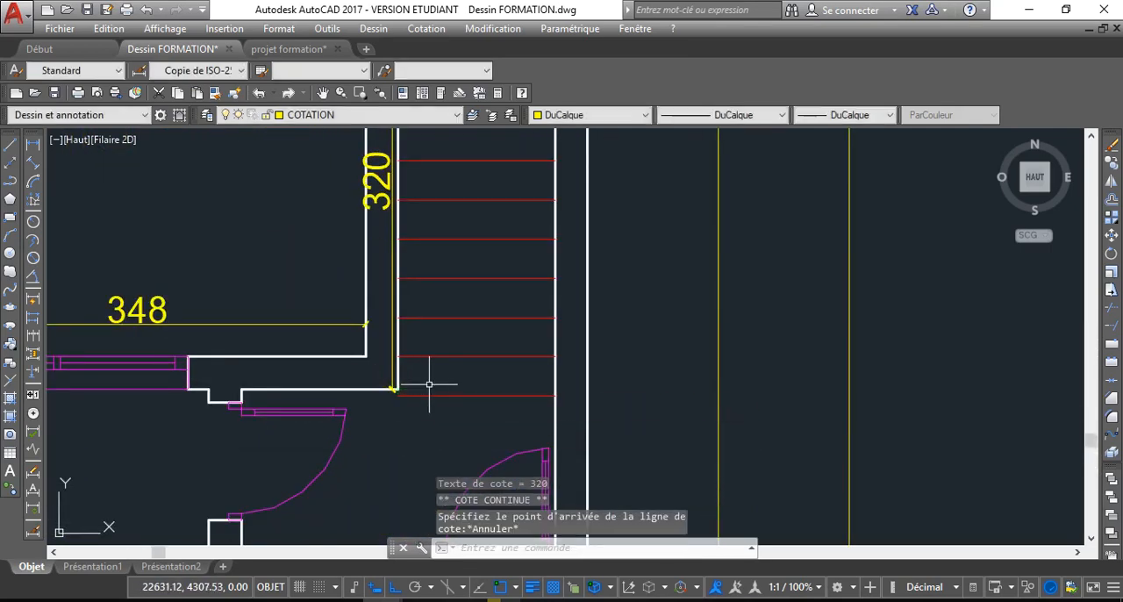
scroll(108, 394, down, 5)
scroll(280, 231, up, 4)
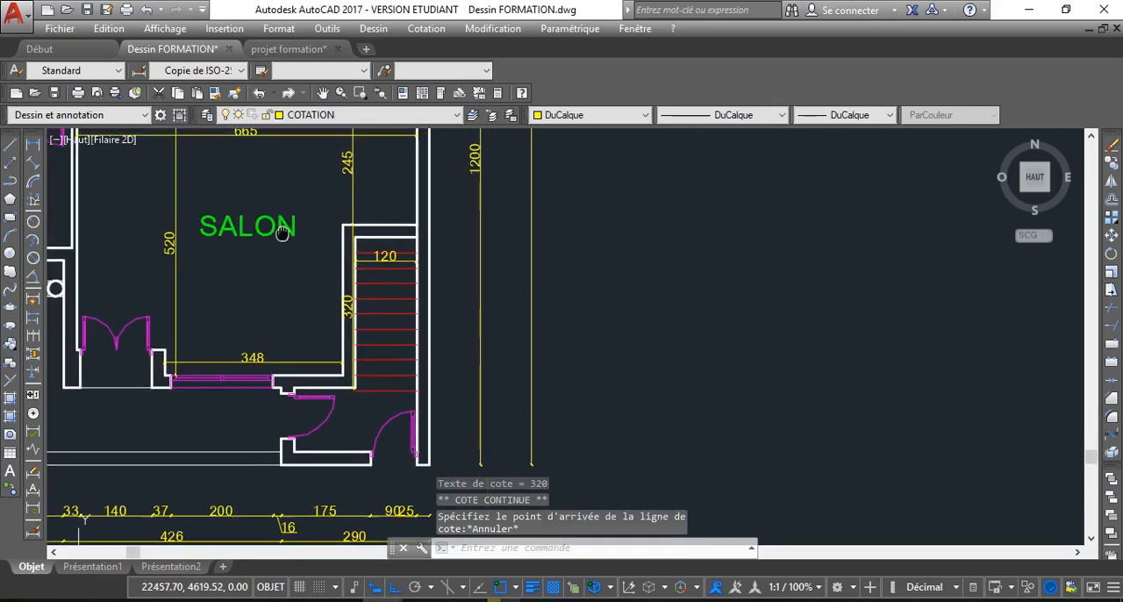
scroll(348, 221, down, 2)
middle_drag(361, 246, 364, 332)
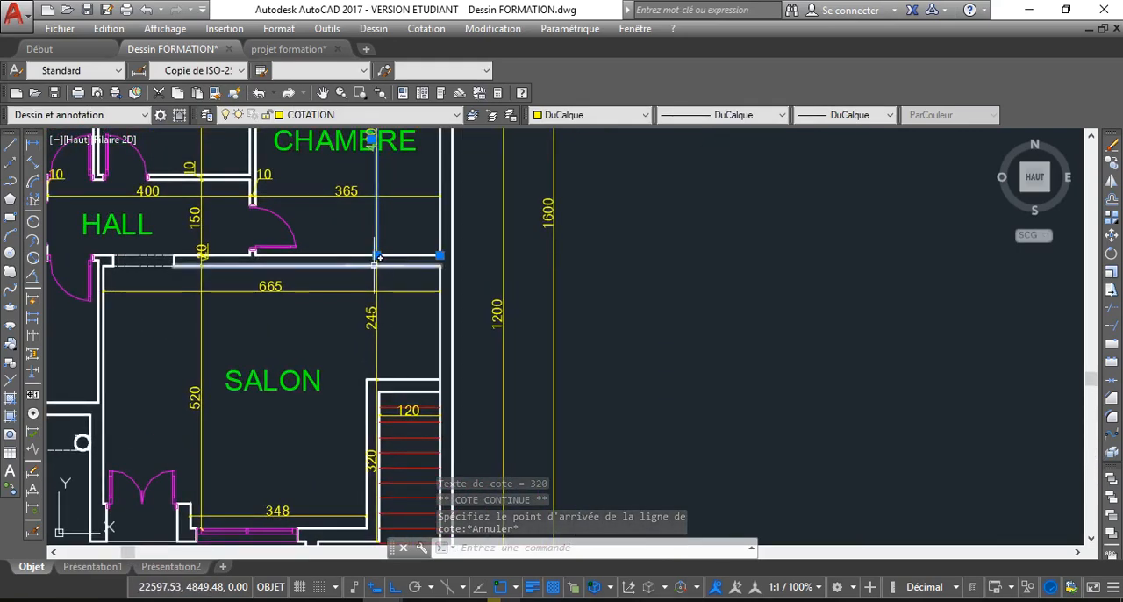
Delete the horizontal dimension across the lower part of the right CHAMBRE, in line with the HALL dimension
key(Escape)
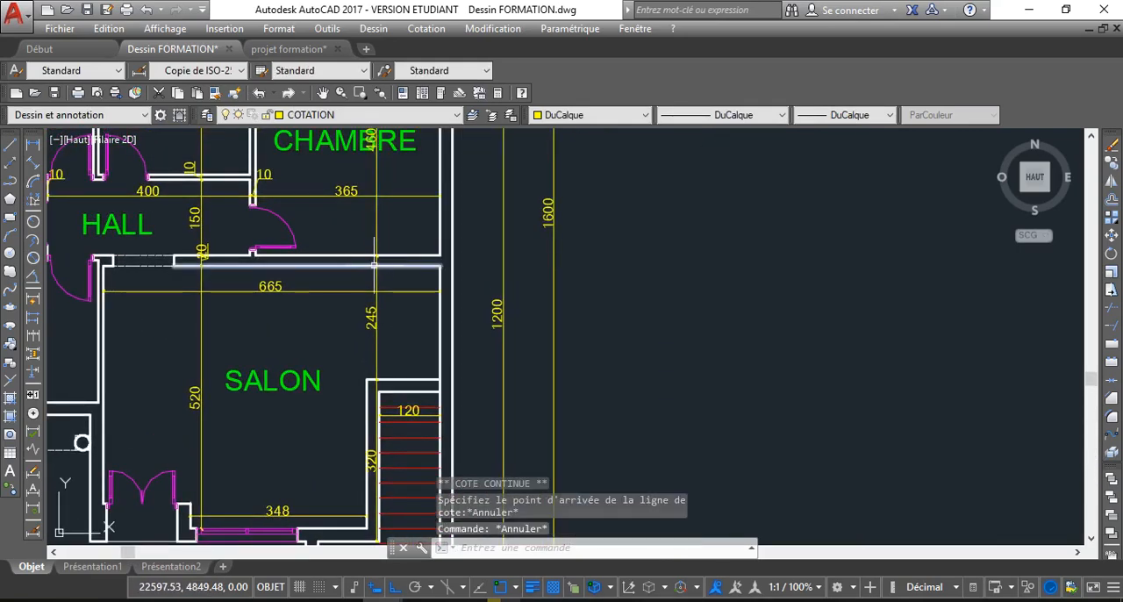
click(356, 195)
scroll(346, 253, down, 2)
middle_drag(346, 253, 347, 287)
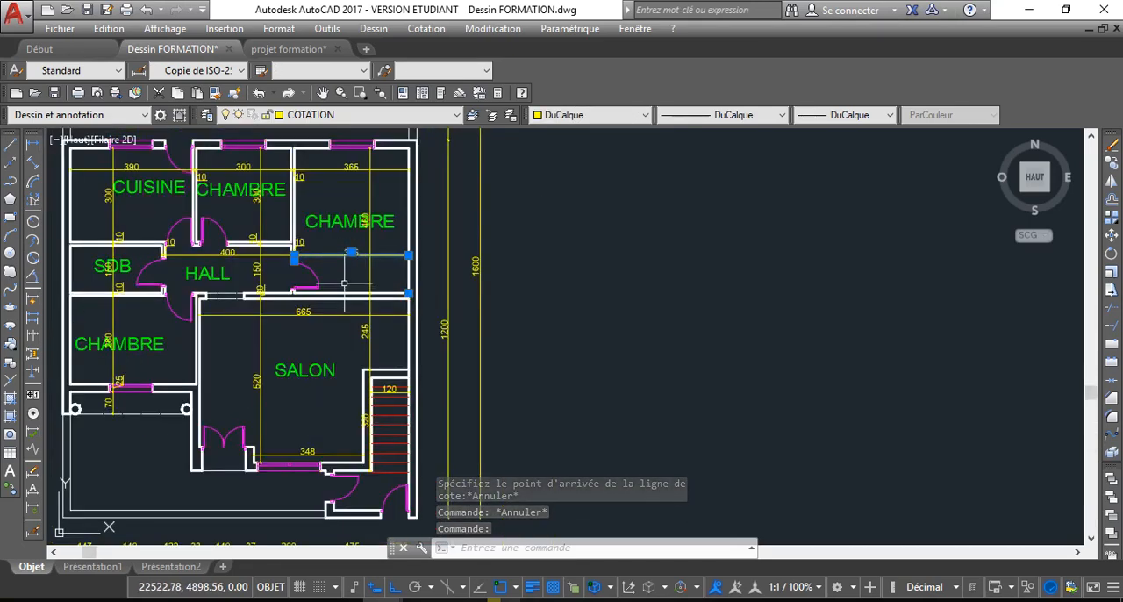
key(Delete)
Dimension the lower-left CHAMBRE's width horizontally from the outer wall's inner face to the SALON partition, placing the line above the room label
scroll(298, 327, down, 3)
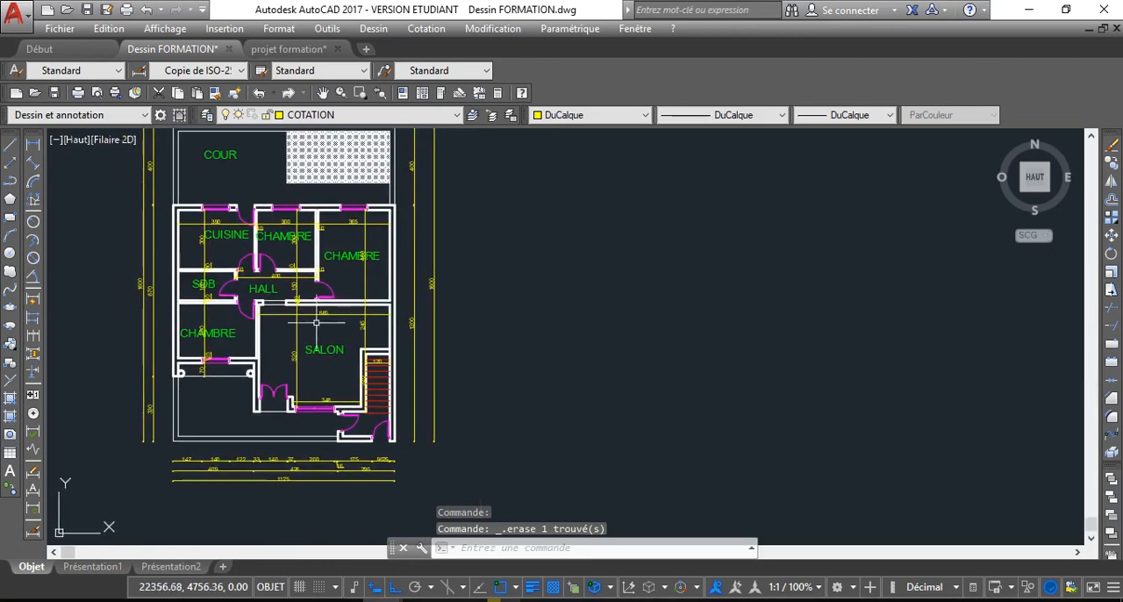
scroll(197, 320, up, 3)
click(33, 148)
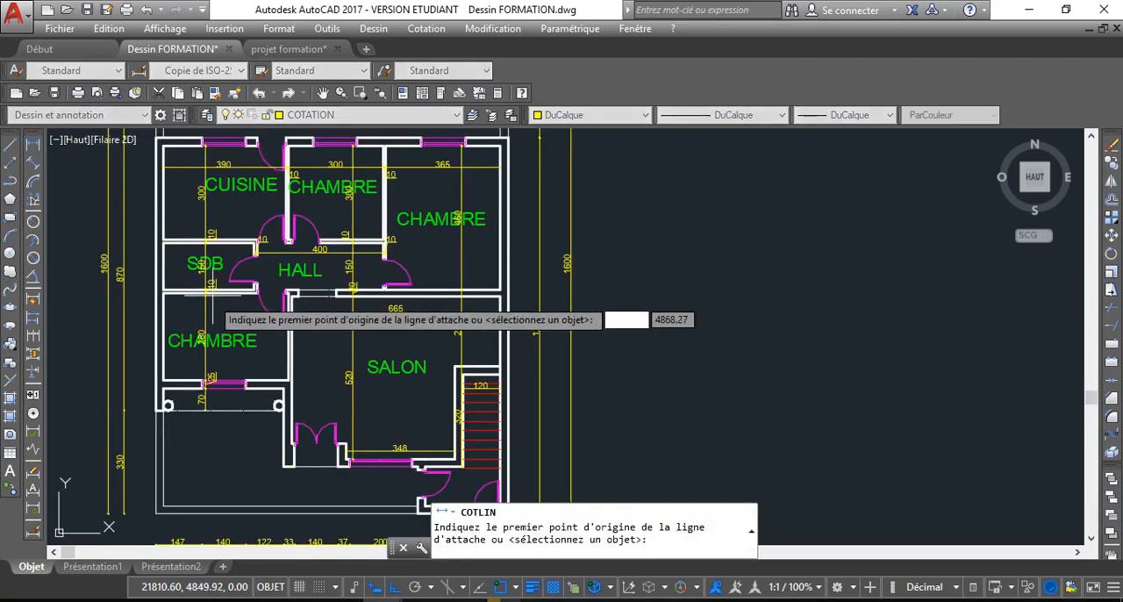
click(165, 293)
scroll(300, 308, up, 6)
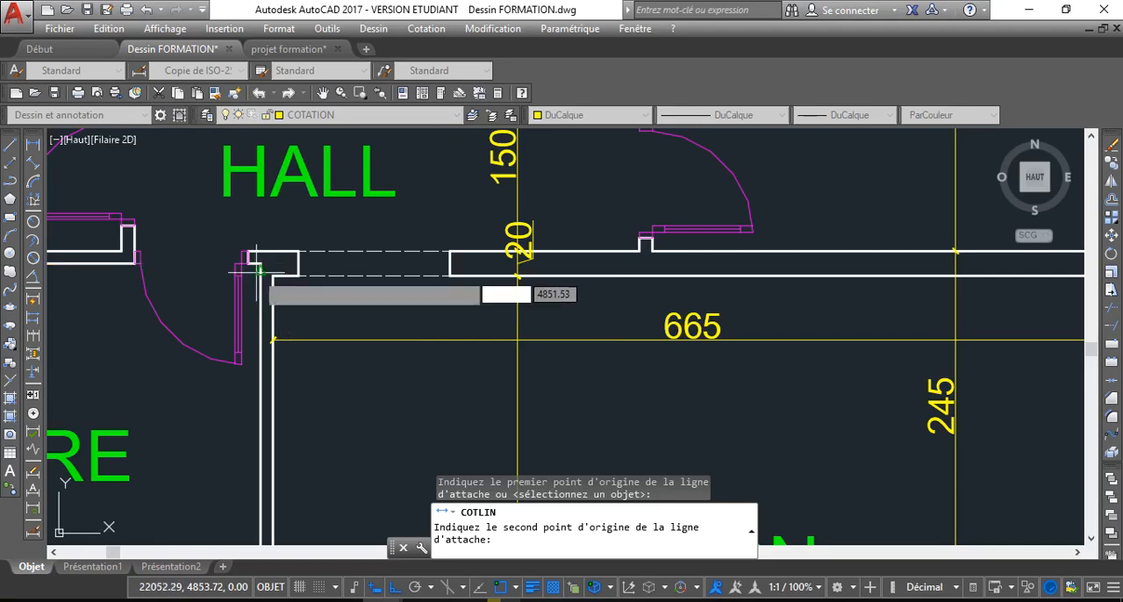
click(261, 272)
scroll(211, 307, down, 5)
scroll(205, 363, down, 4)
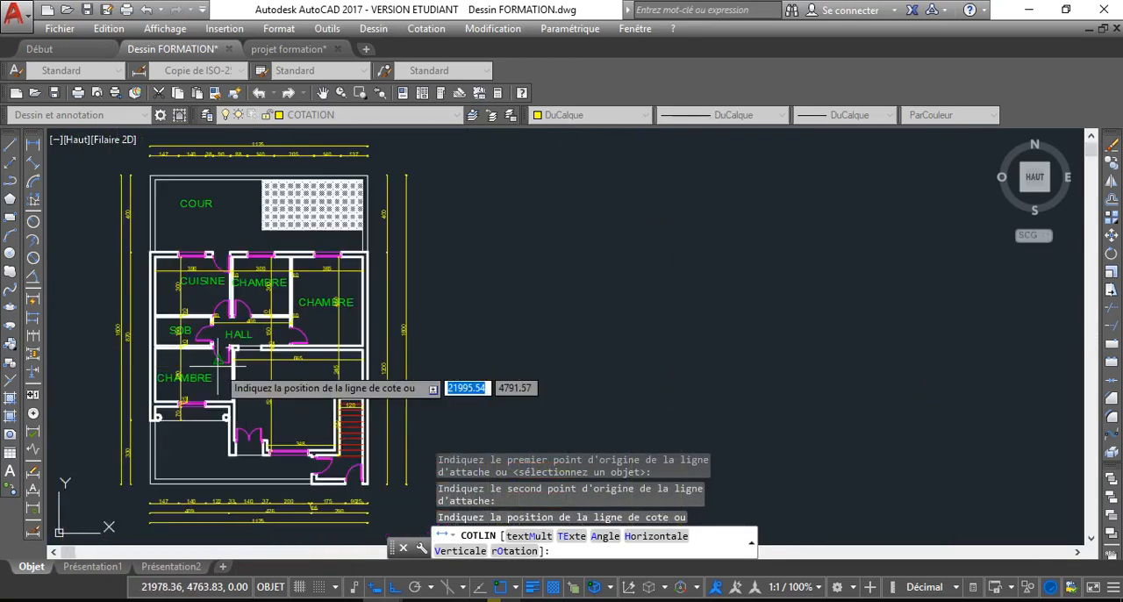
click(217, 371)
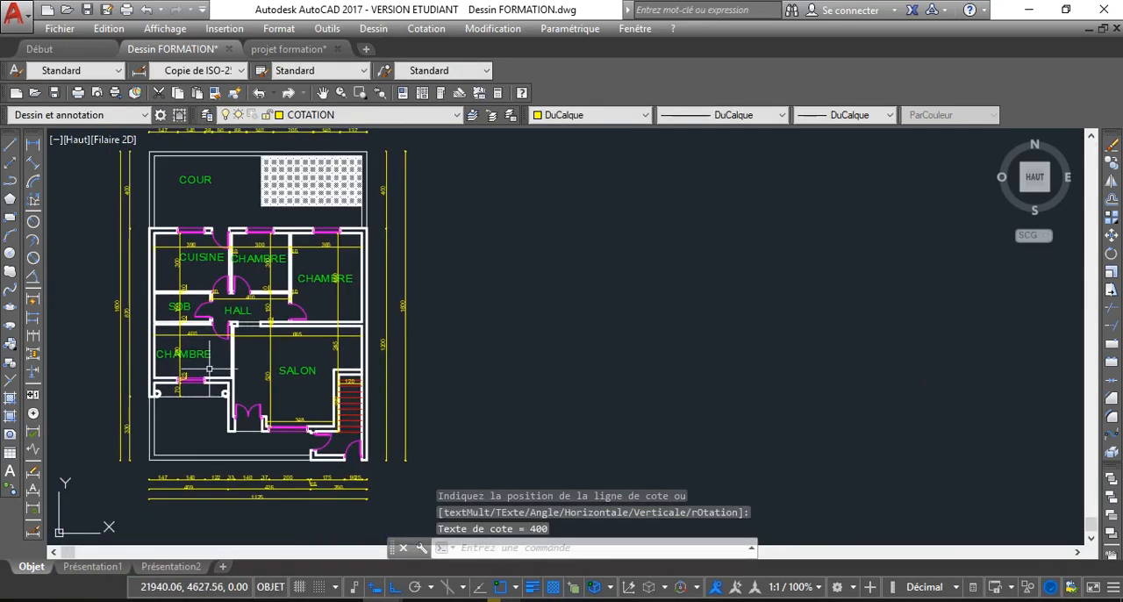
Add a vertical linear dimension from the outer wall corner beside the double door up to the porch column's lower edge, just outside the SALON wall
scroll(208, 363, up, 3)
middle_drag(191, 383, 198, 346)
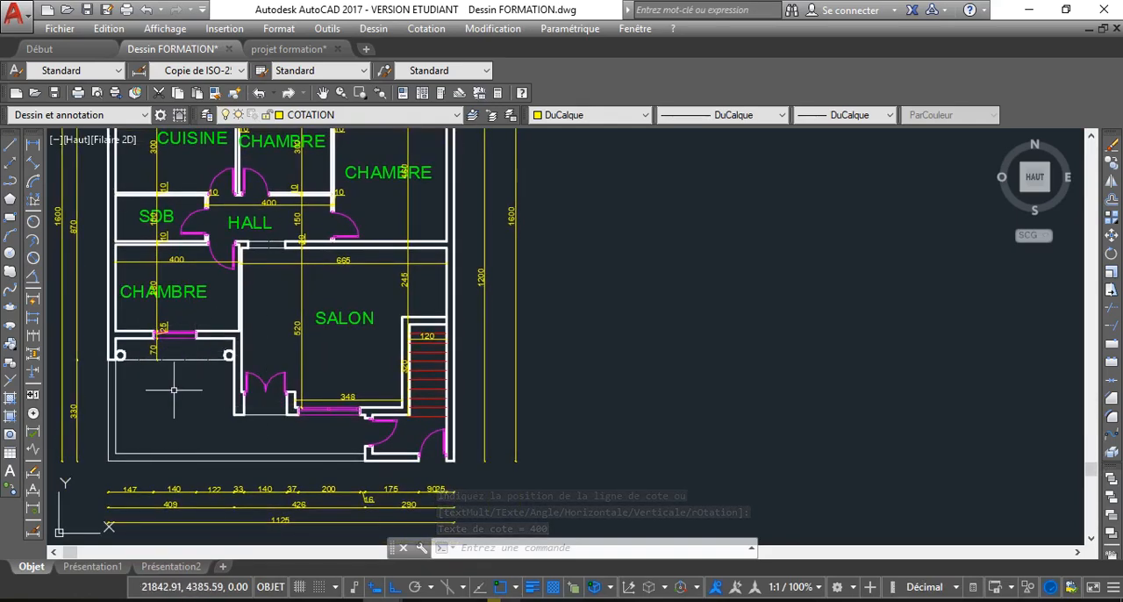
click(32, 146)
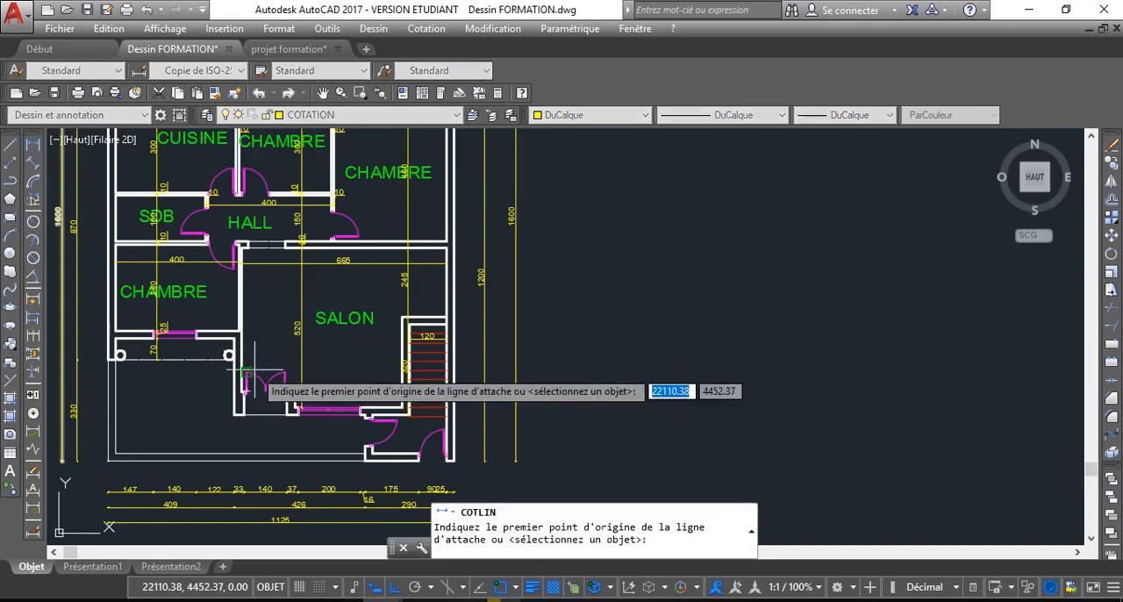
click(234, 416)
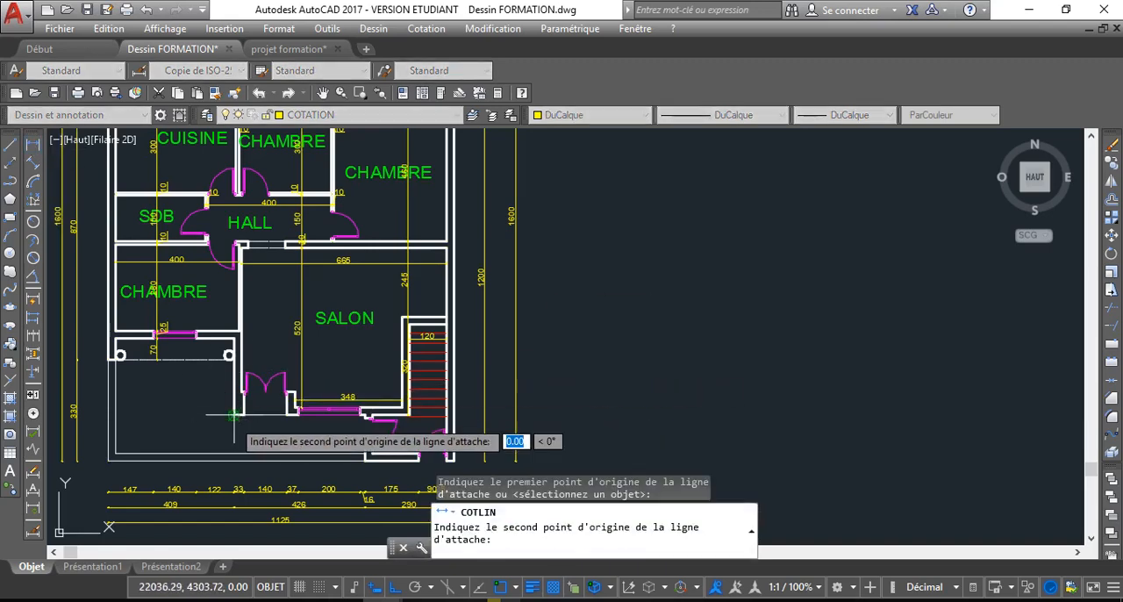
scroll(237, 393, up, 5)
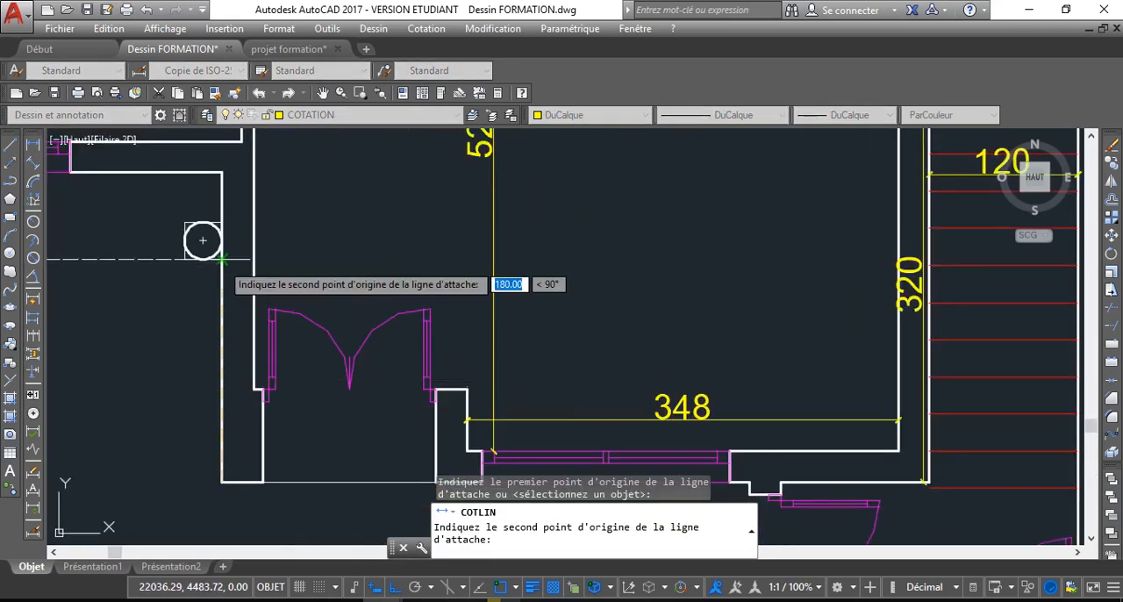
click(203, 259)
click(194, 260)
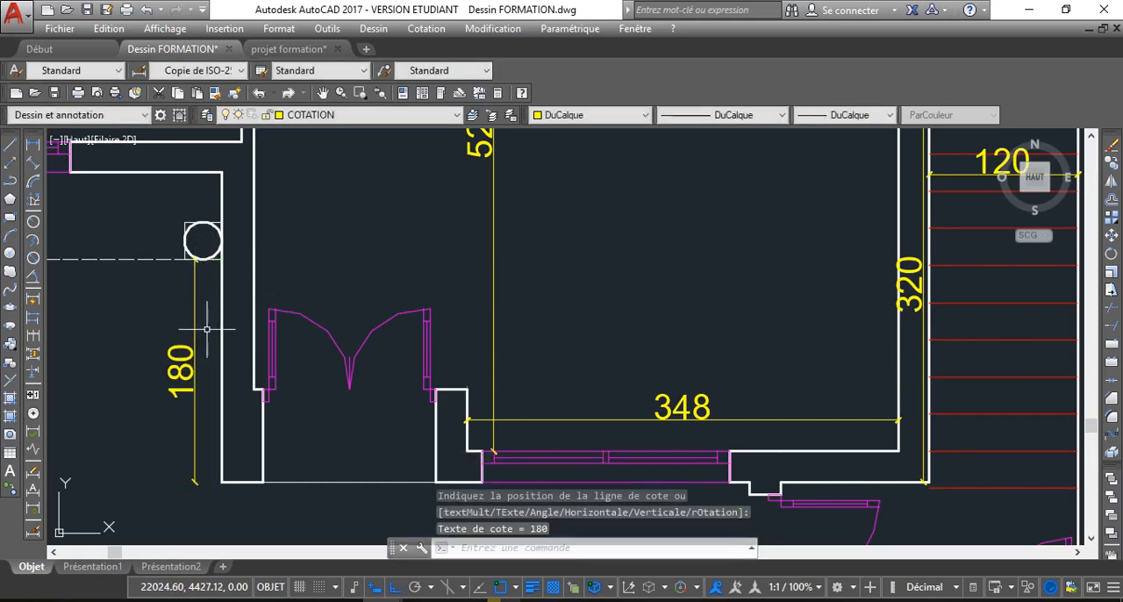
Examine the interior and exterior dimensions across the whole plan, checking that every room, wall and the stair is covered
scroll(215, 405, down, 5)
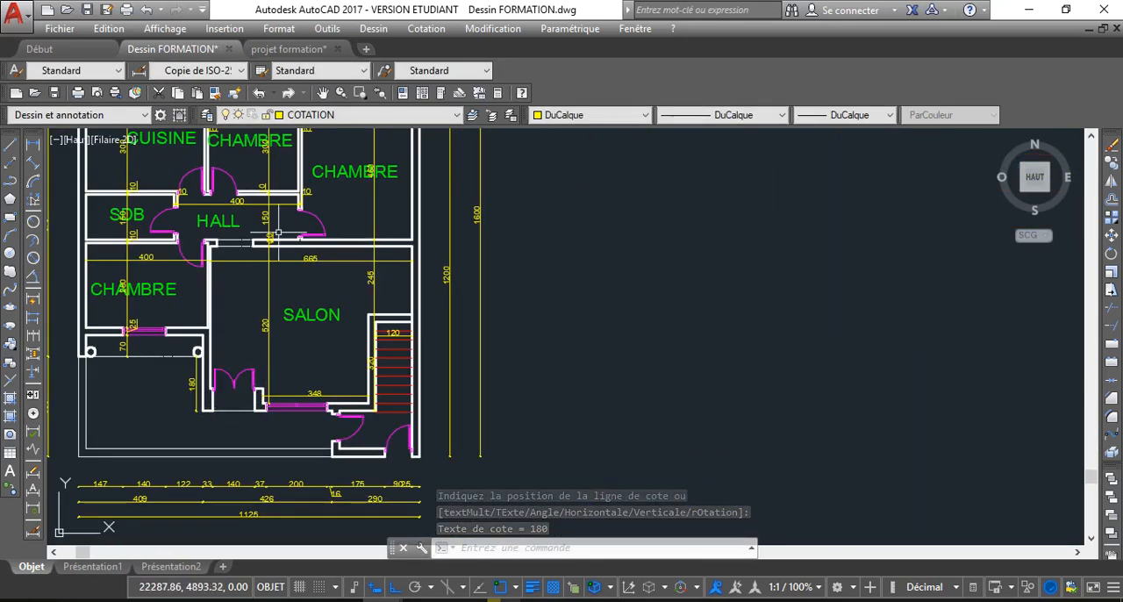
scroll(257, 233, down, 4)
scroll(243, 237, up, 2)
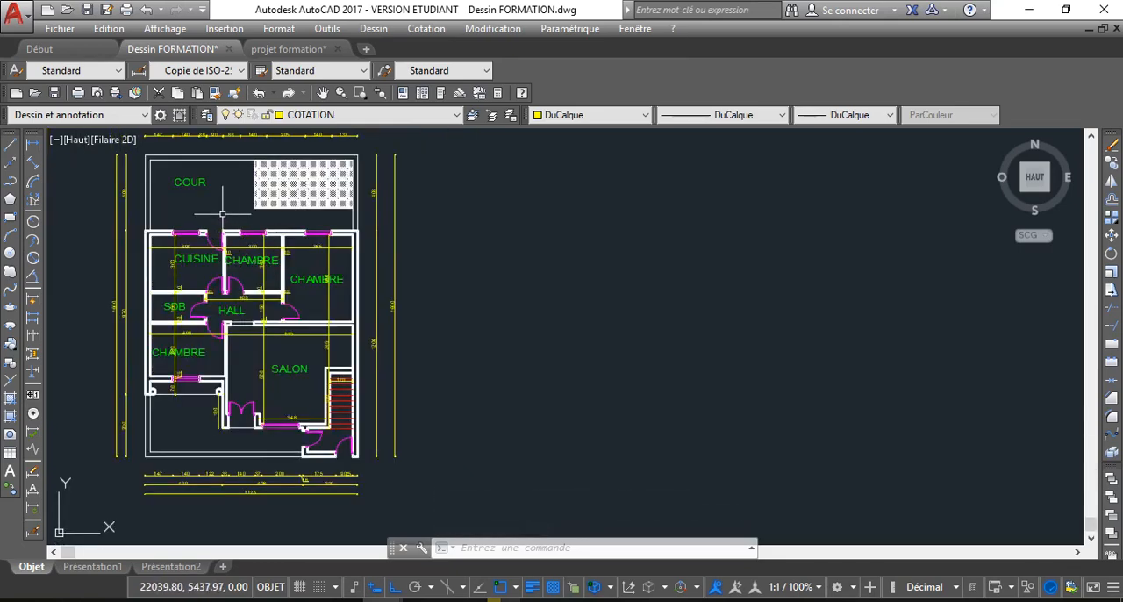
key(ctrl+a)
scroll(254, 235, down, 2)
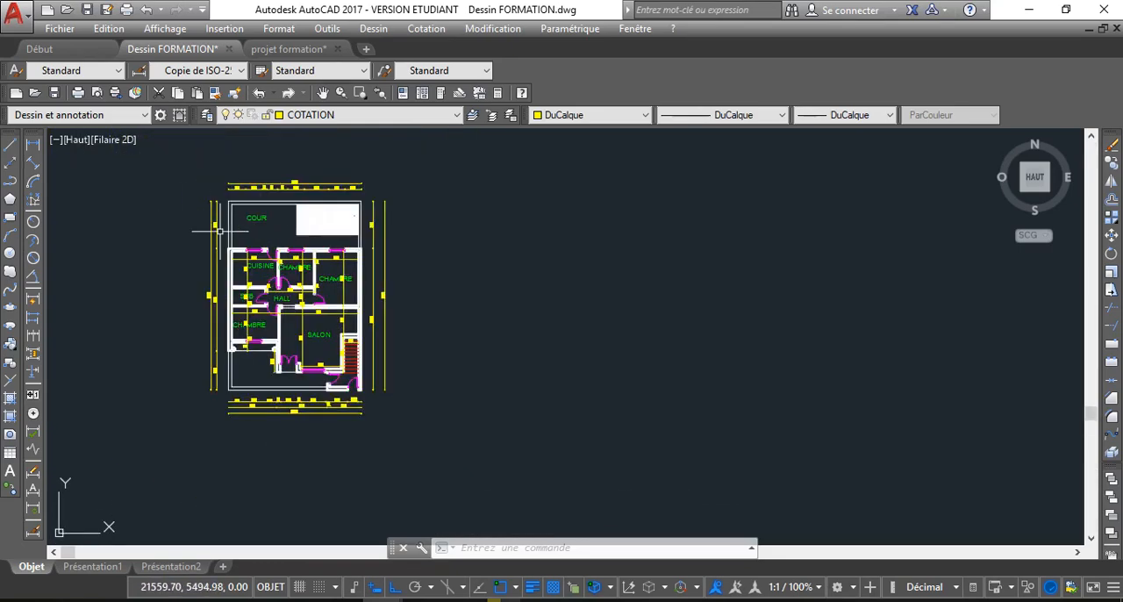
key(Escape)
scroll(219, 231, up, 4)
scroll(298, 249, down, 2)
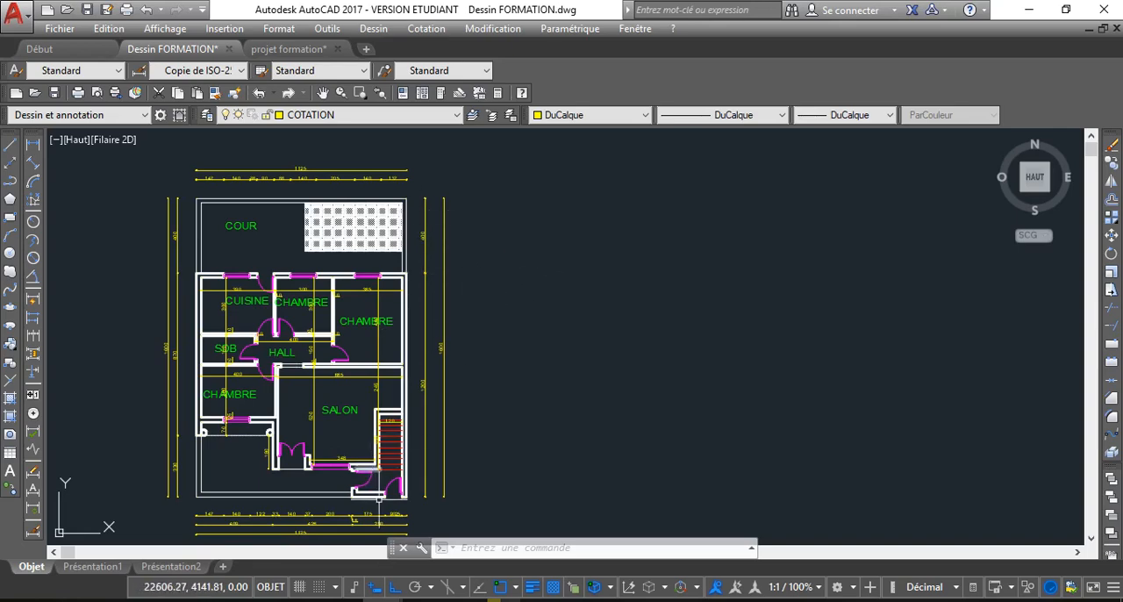
scroll(378, 498, up, 6)
scroll(317, 465, down, 3)
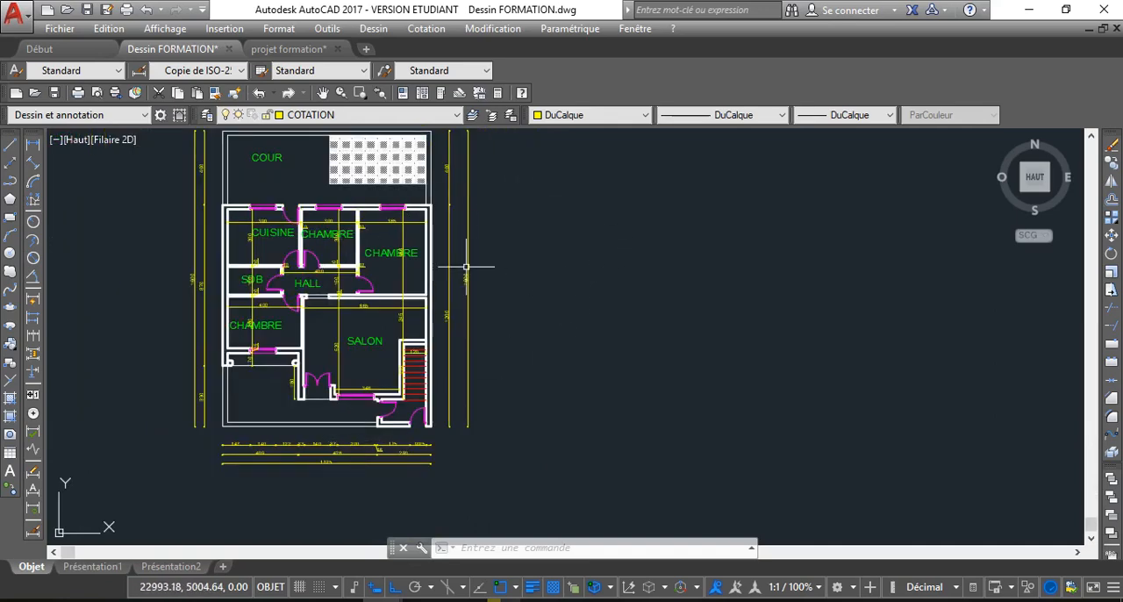
scroll(346, 352, down, 2)
key(ctrl+a)
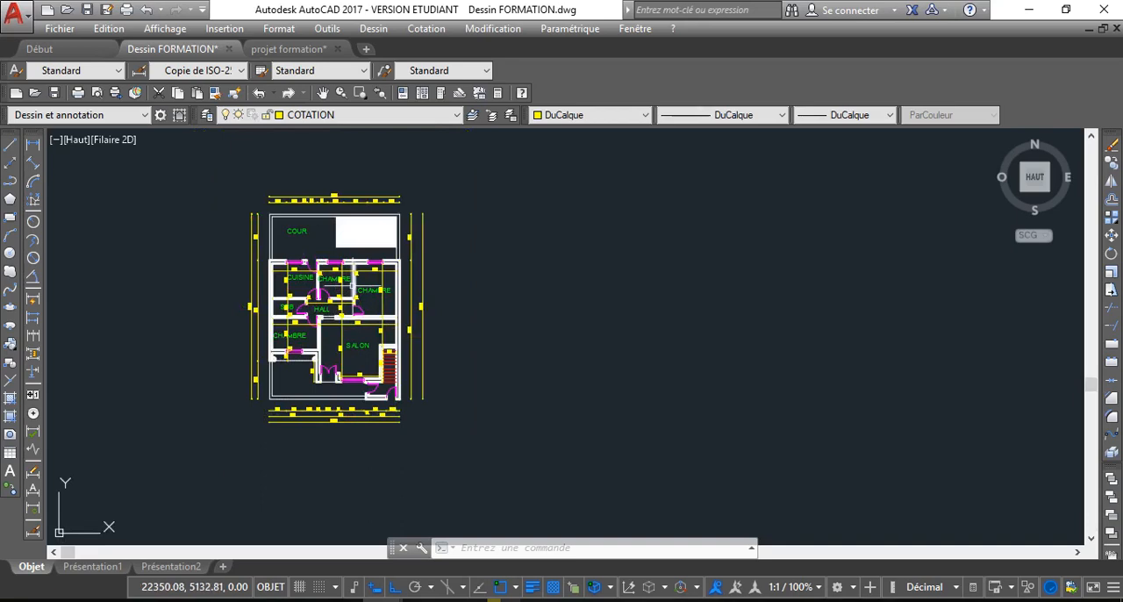
scroll(356, 283, up, 2)
key(Escape)
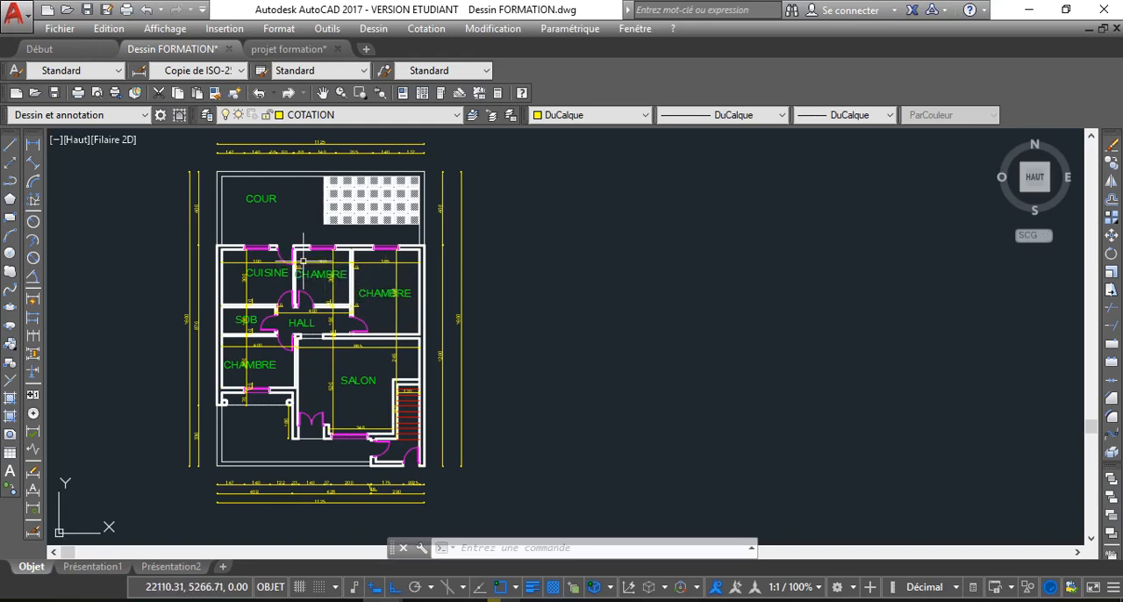
scroll(303, 267, up, 5)
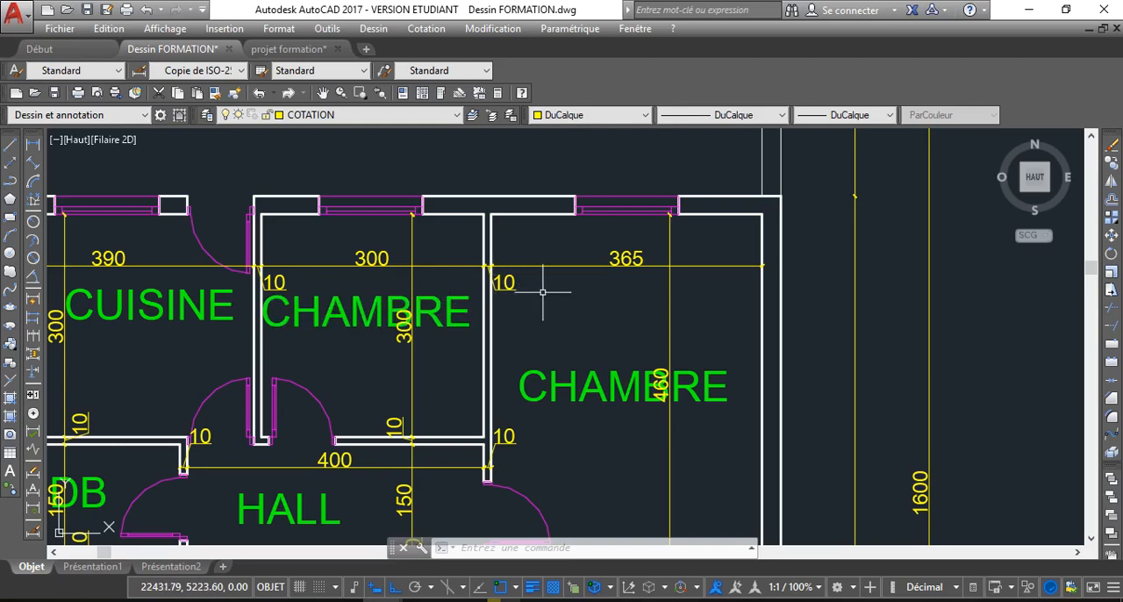
scroll(543, 290, down, 2)
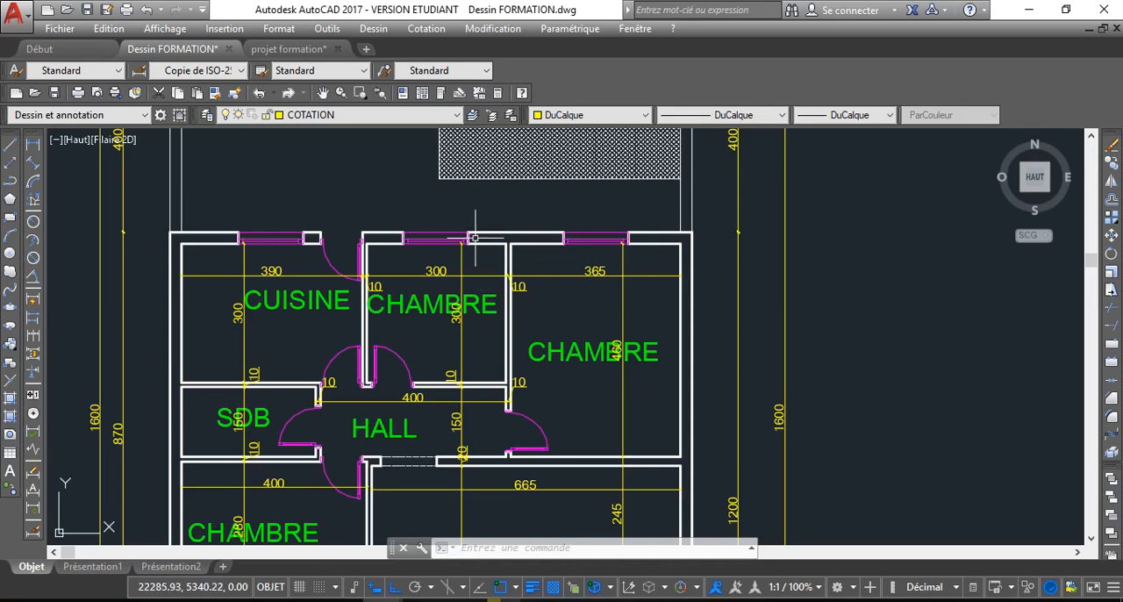
scroll(552, 307, down, 3)
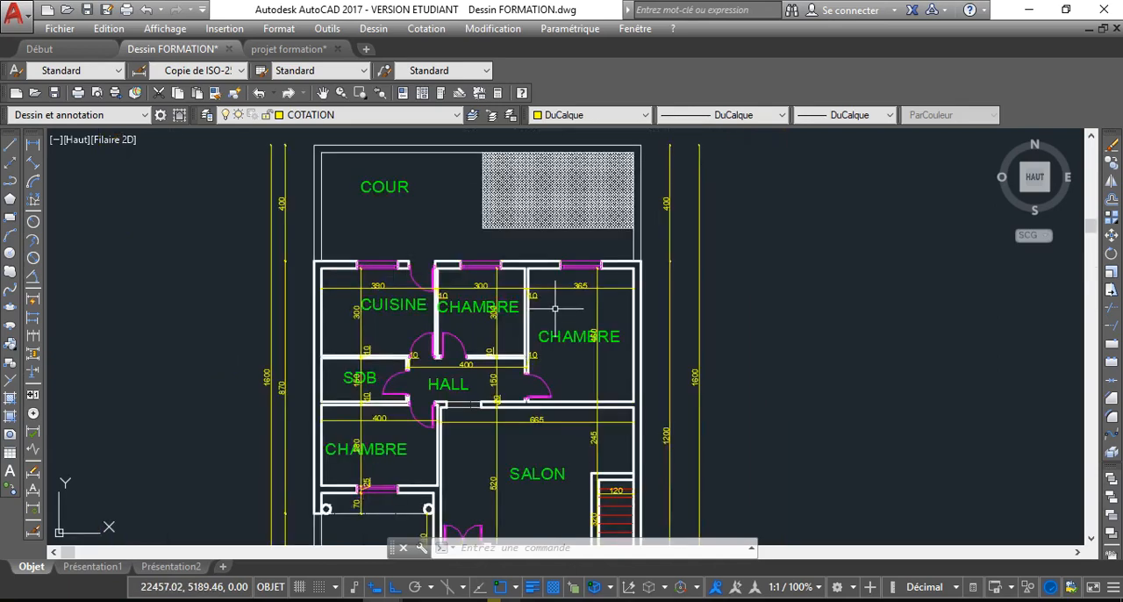
scroll(554, 308, up, 3)
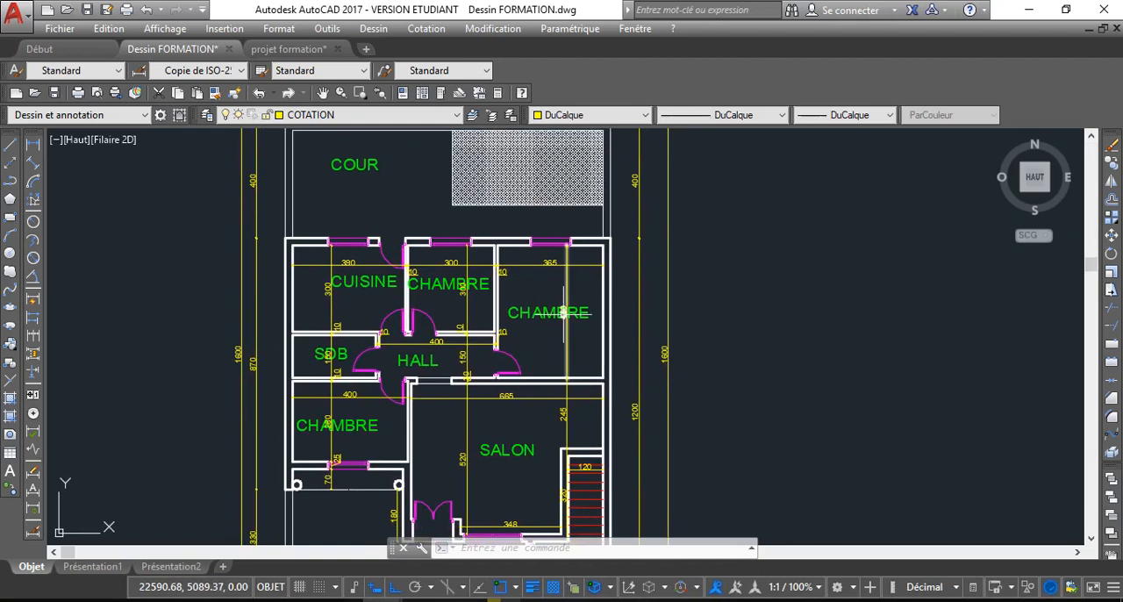